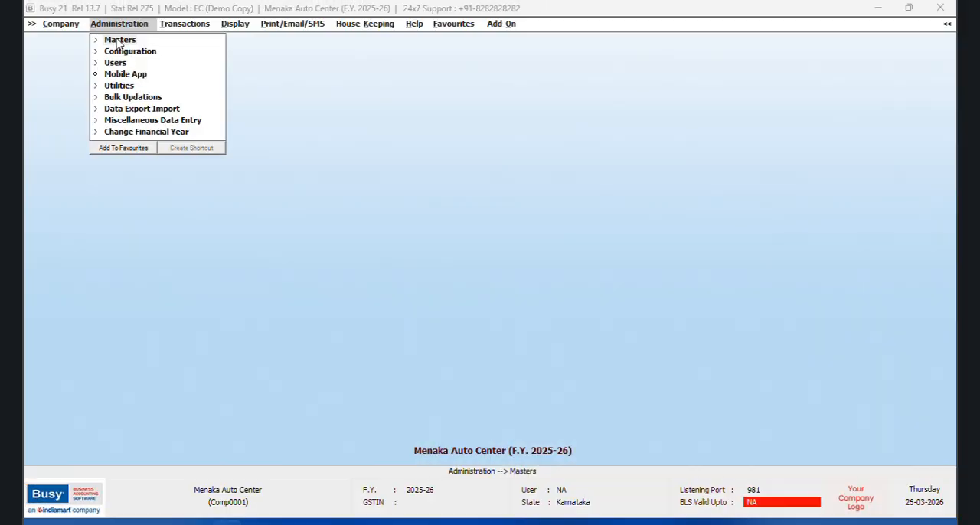
Step: Open the inventory features, set the item-wise discount type to Compound Discount and enable Maintain Item Category
click(121, 47)
click(149, 51)
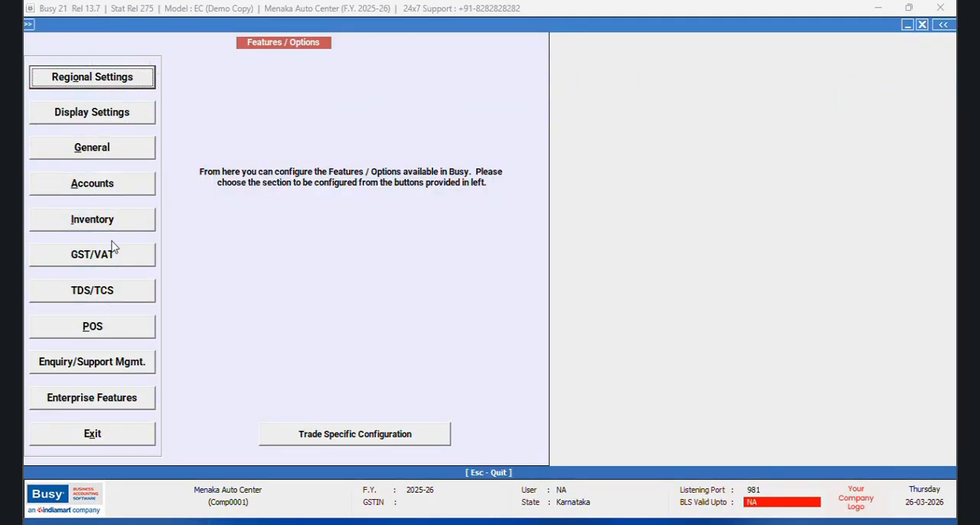
click(105, 225)
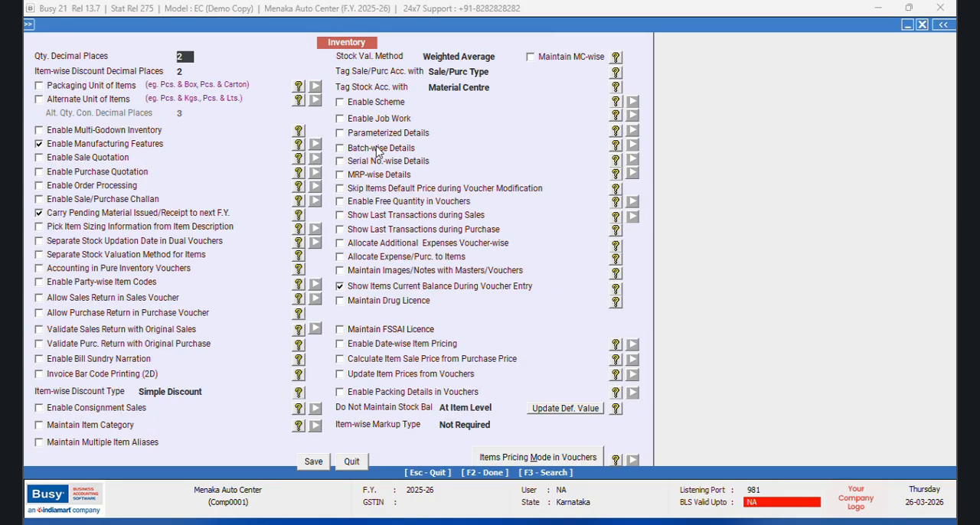
click(210, 391)
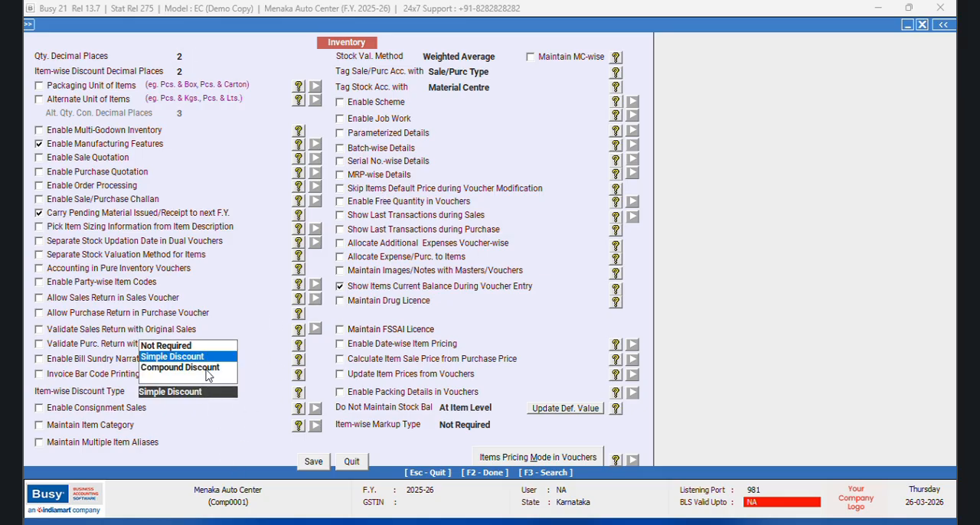
click(208, 368)
click(40, 426)
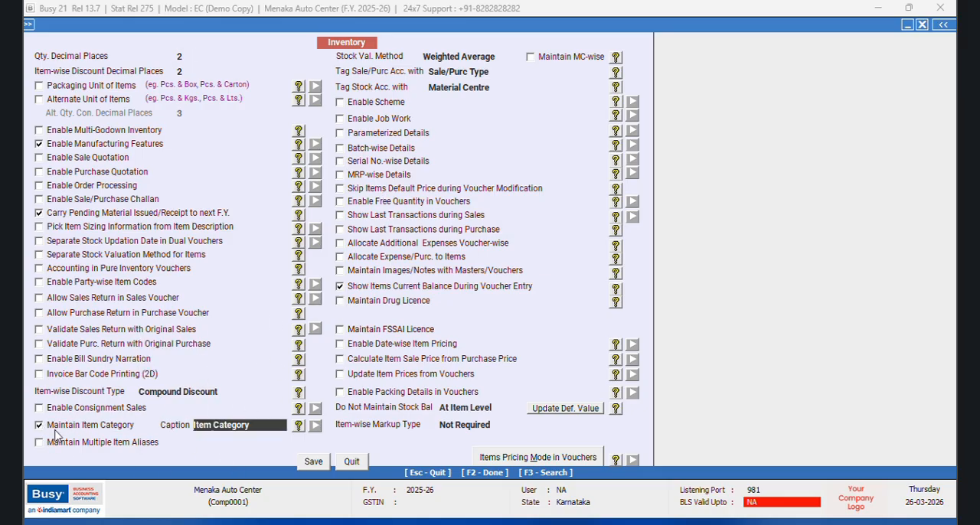
Step: Enable Parameterized Details with Maintain Sales Price, Maintain MRP, grouping stock by sales price and carrying negative stock parameters to next F.Y
click(342, 134)
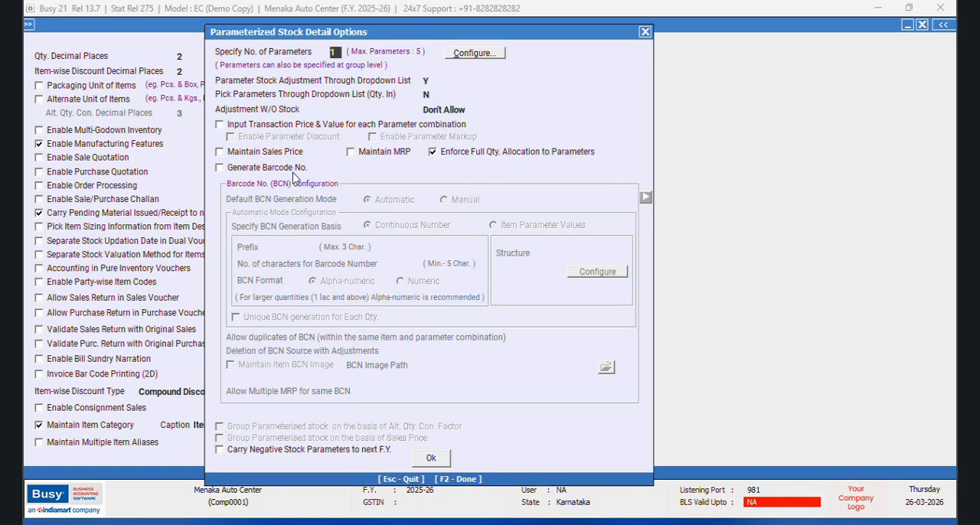
click(220, 152)
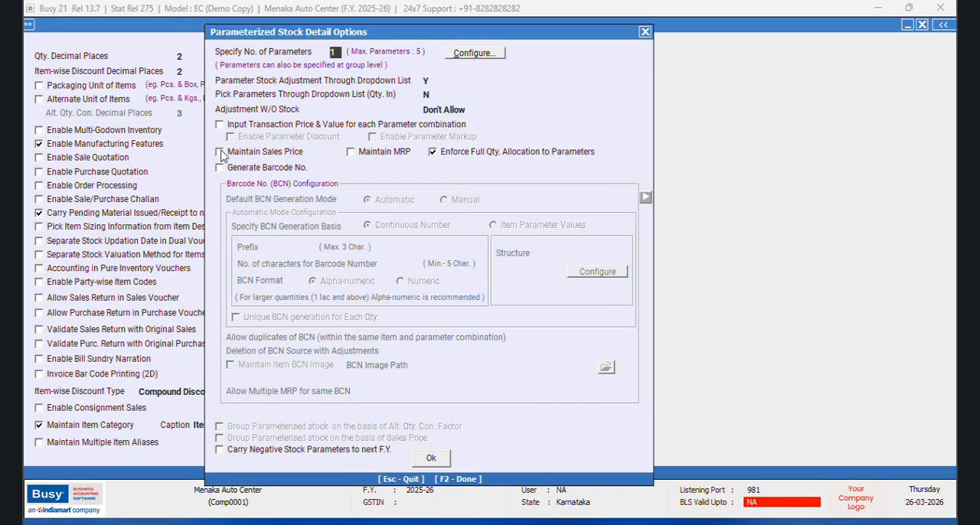
click(351, 153)
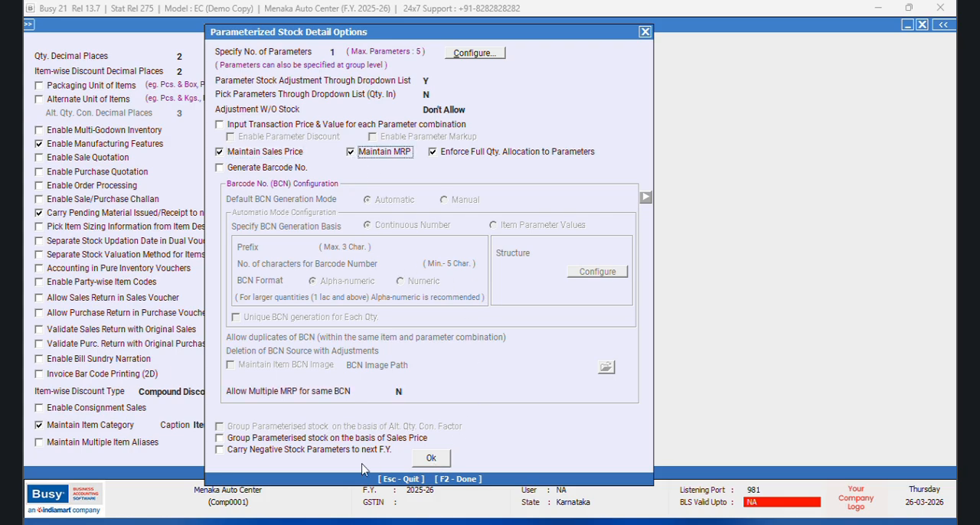
click(219, 439)
click(221, 451)
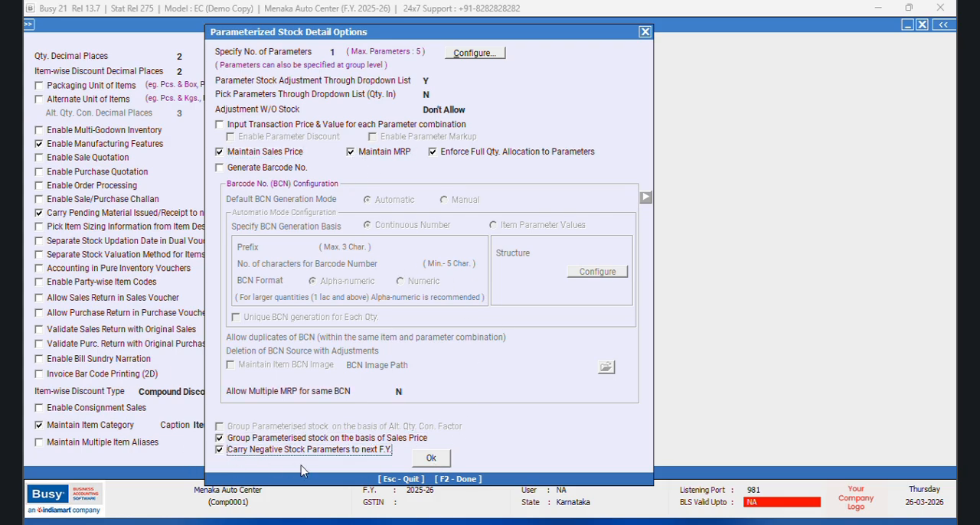
click(433, 460)
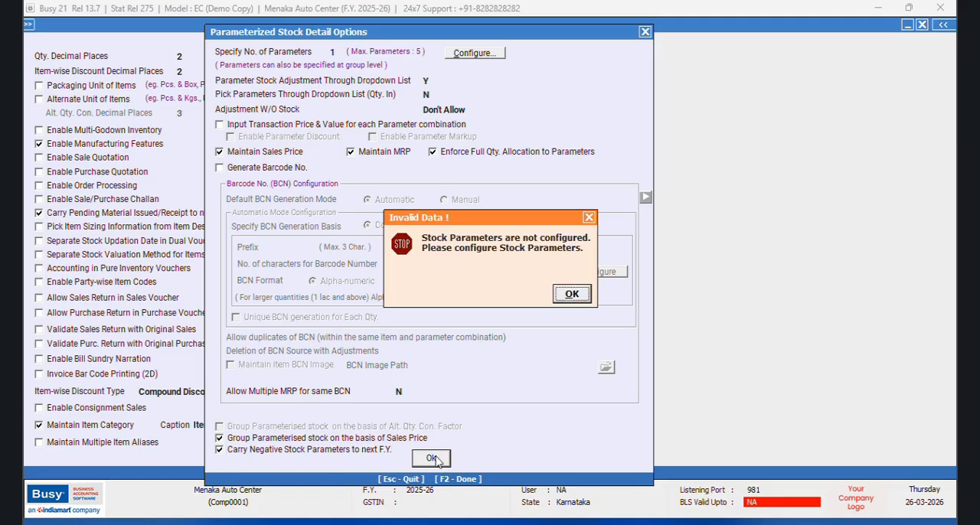
click(572, 295)
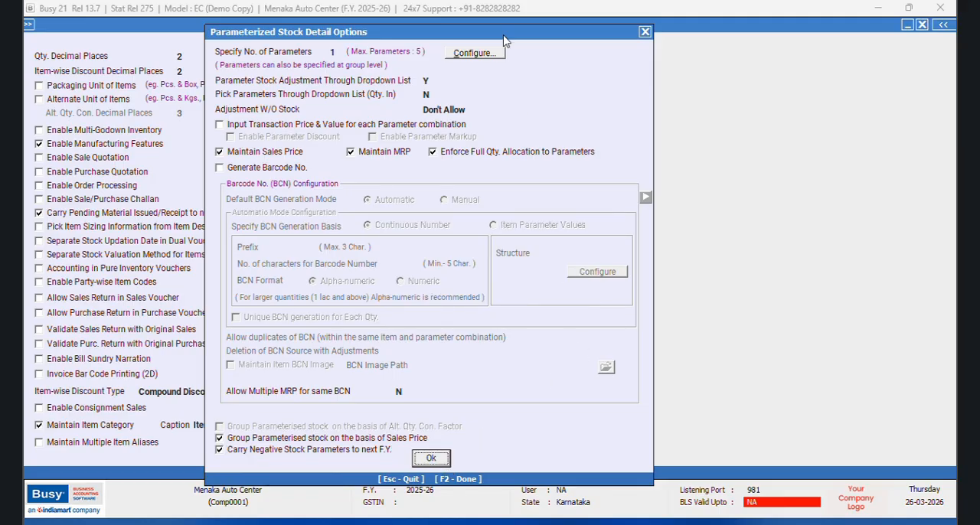
click(470, 55)
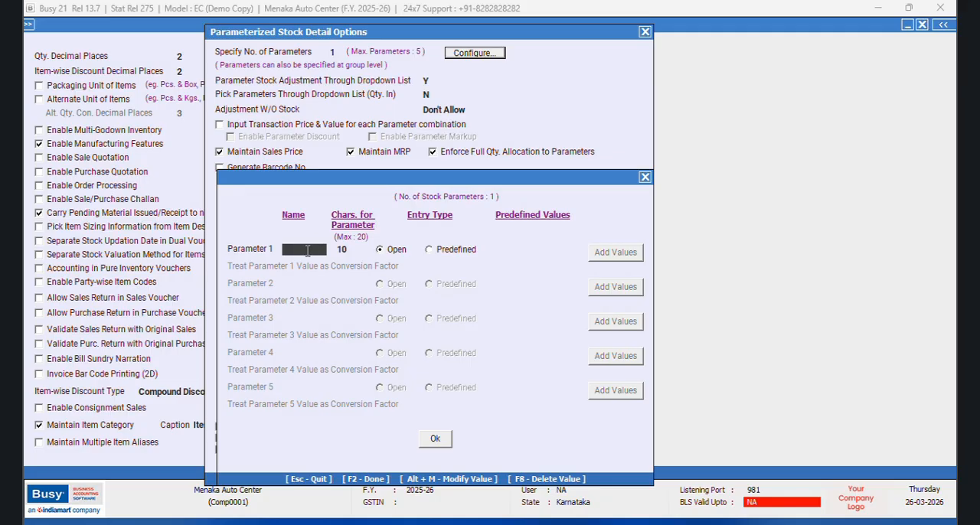
click(433, 438)
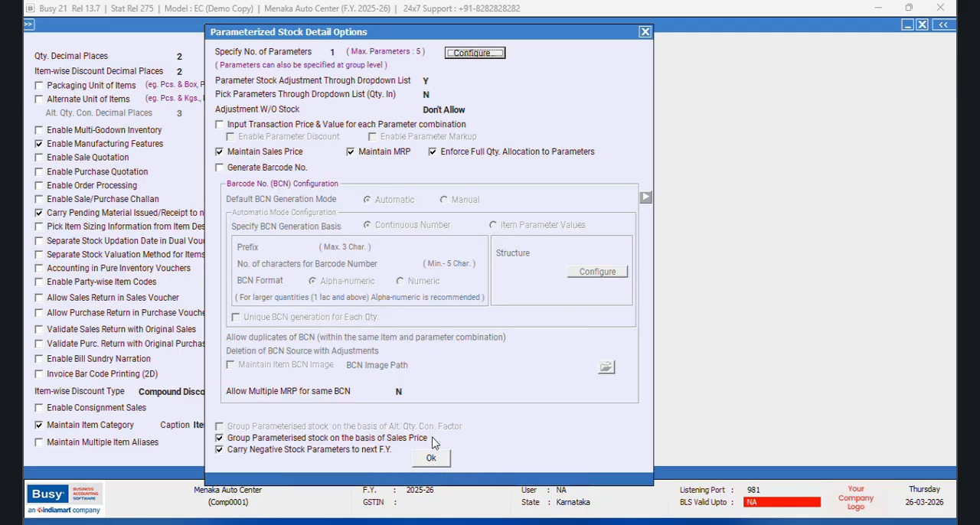
click(432, 460)
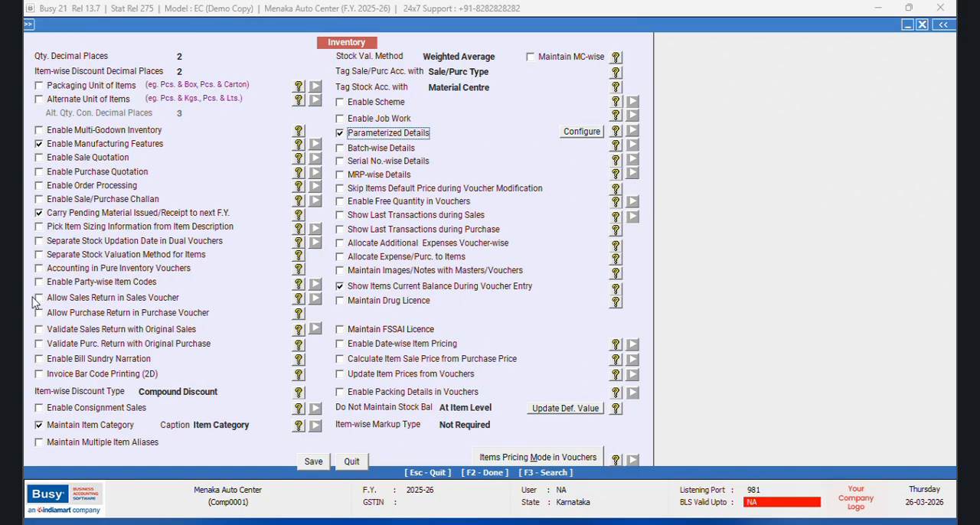
Step: Enable Purchase Quotation and Sale/Purchase Challan, each with its show-pending-till-voucher-date option turned on
click(39, 171)
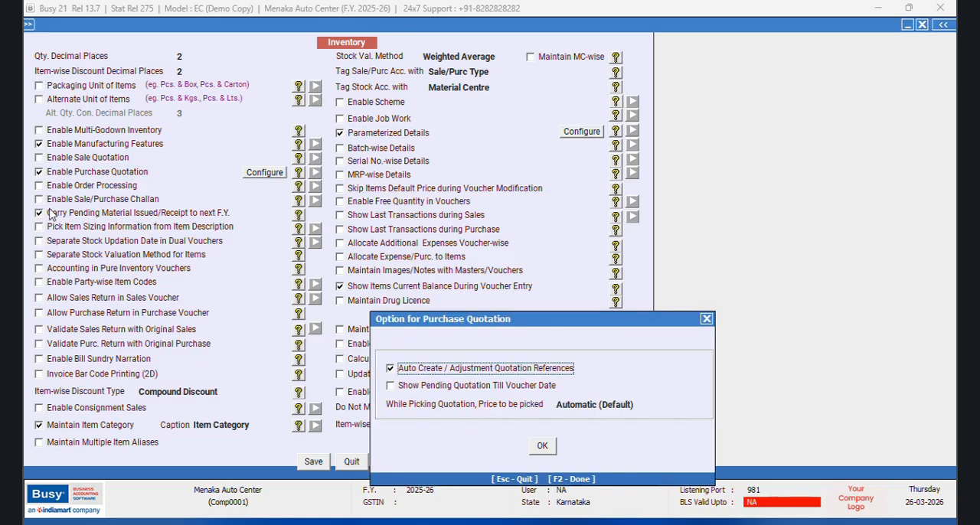
click(391, 386)
click(542, 446)
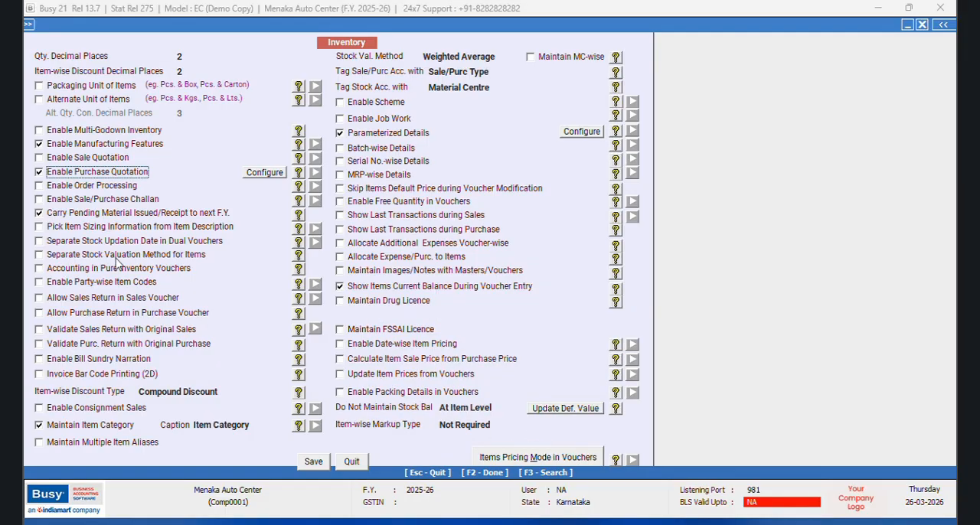
click(40, 199)
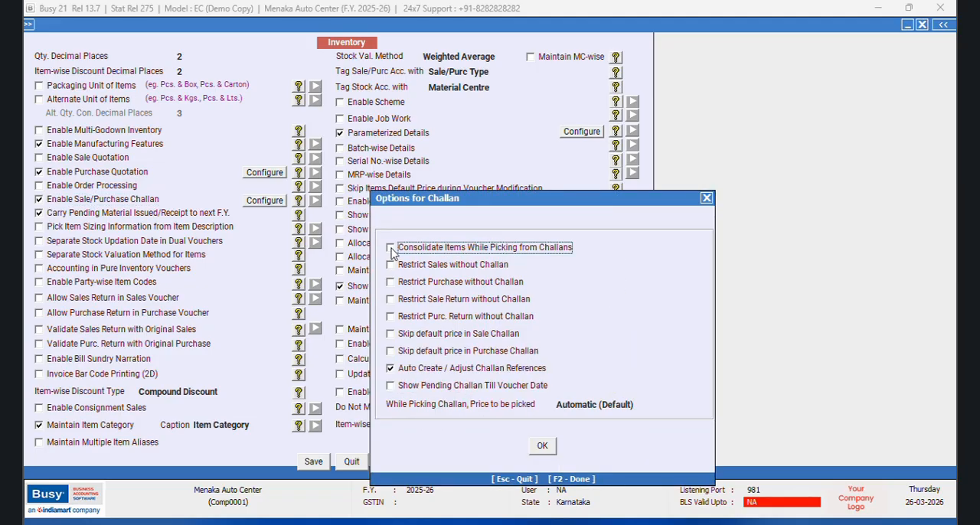
click(393, 388)
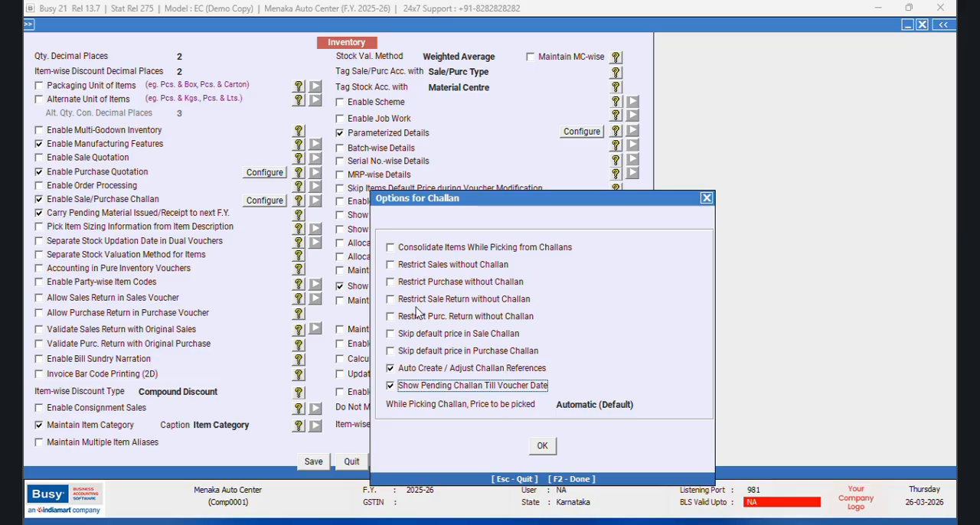
click(542, 447)
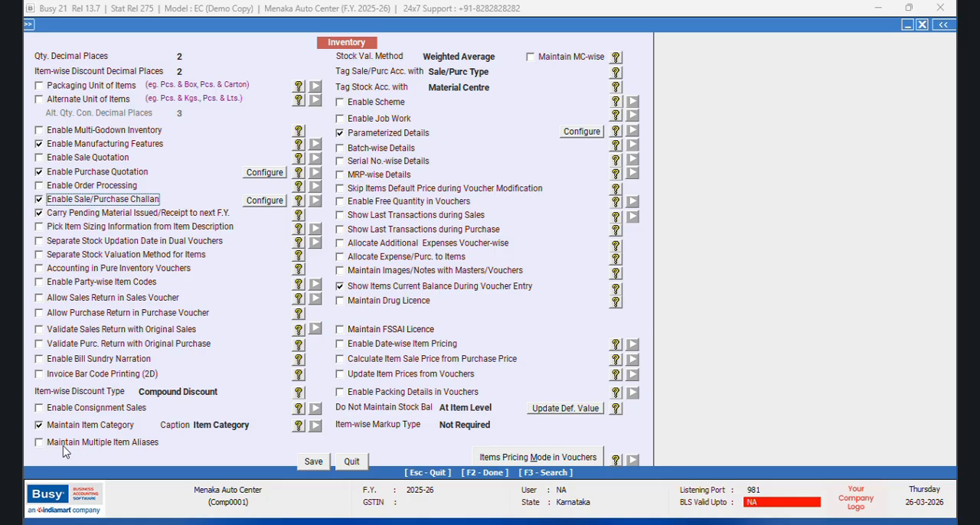
Step: Enable Maintain Multiple Item Aliases without extra alias options and save the inventory features
click(39, 442)
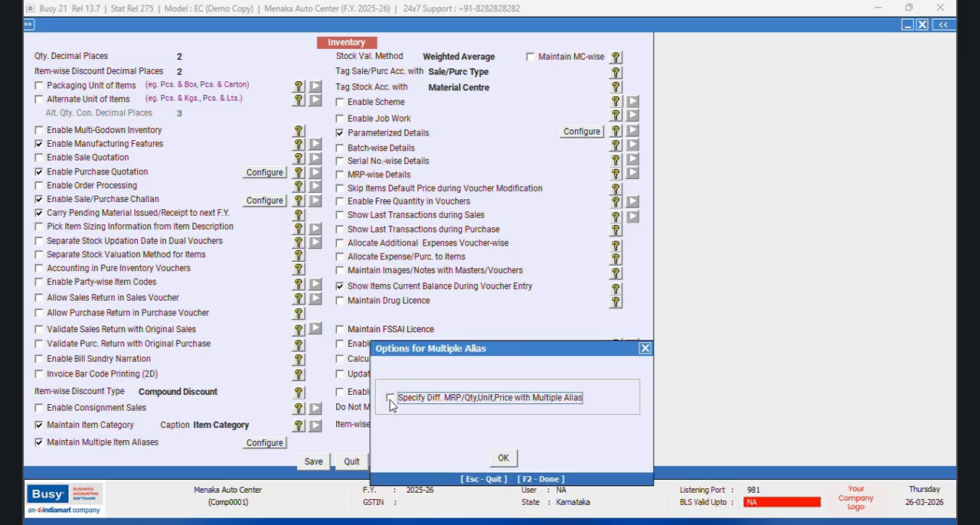
click(503, 458)
click(314, 463)
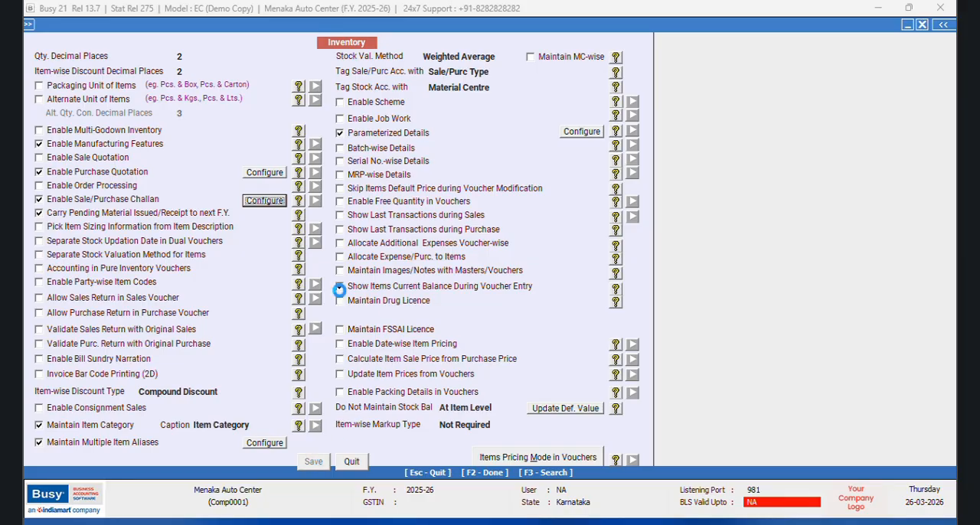
Step: Add a new item group named WIRING LOOM and mark it as a primary group
click(79, 434)
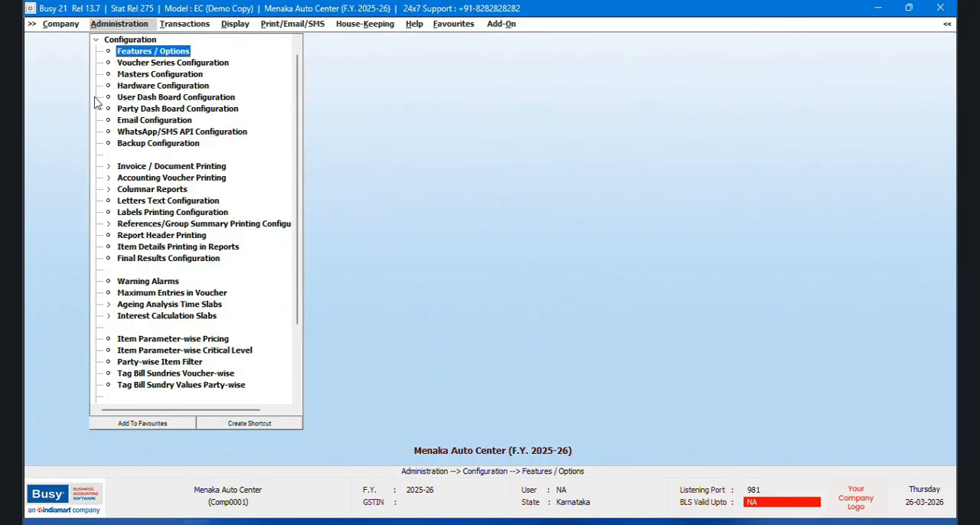
click(111, 39)
click(120, 42)
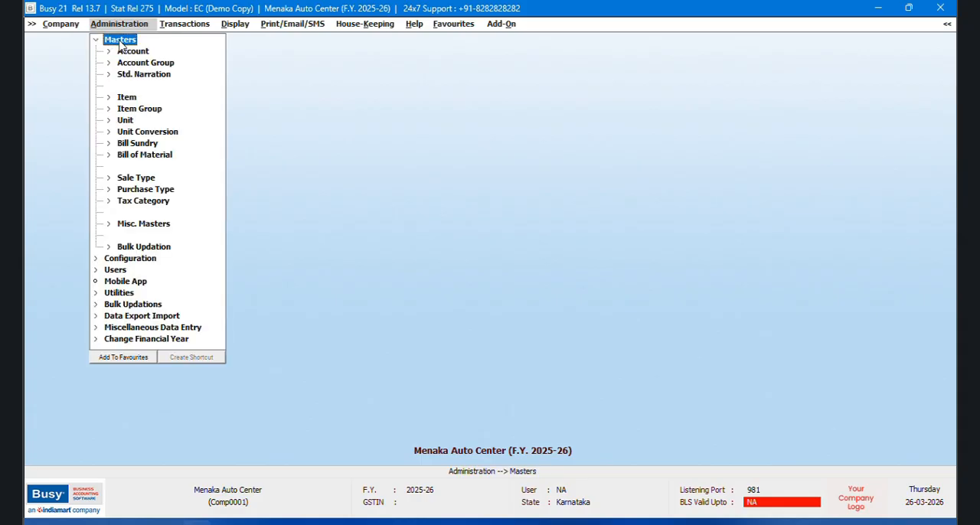
click(130, 98)
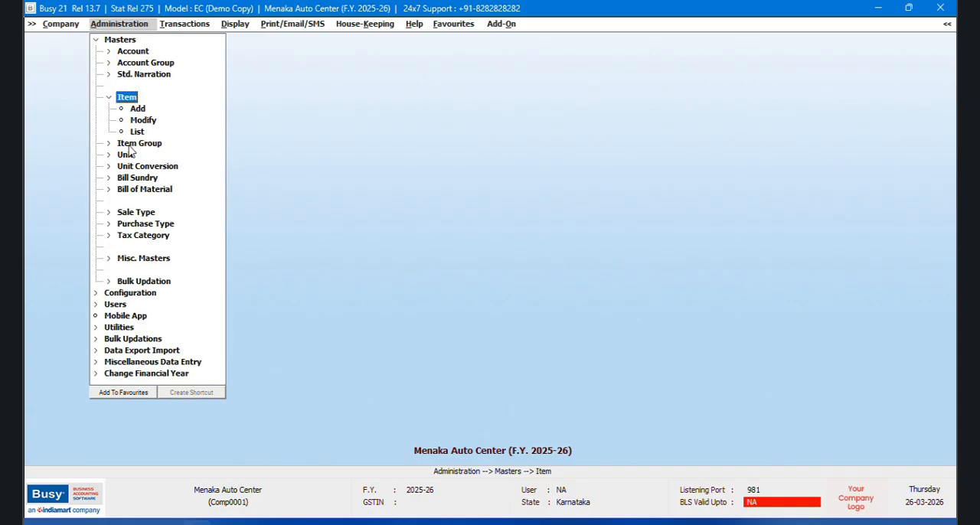
click(136, 143)
click(140, 157)
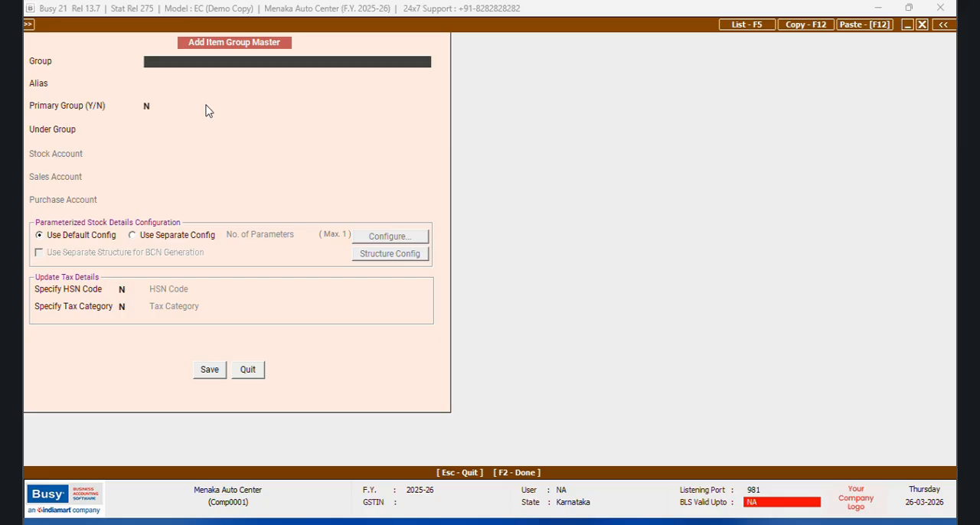
text(WIRING LOOM)
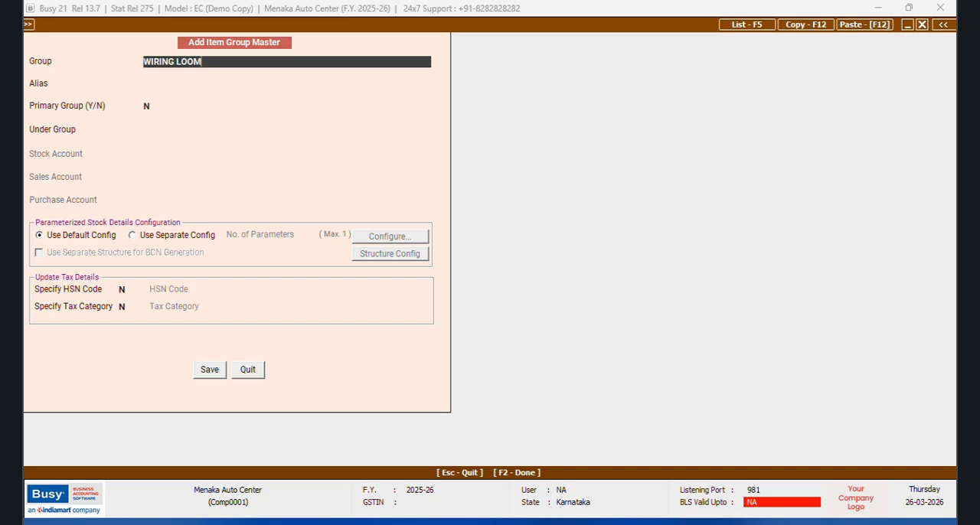
key(Return)
key(Return)
text(Y)
key(Return)
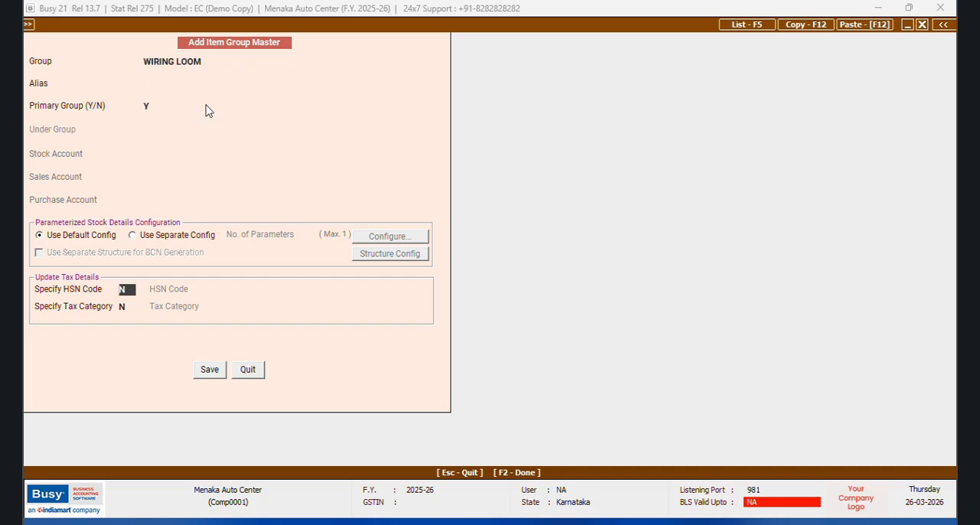
Step: Specify a tax category of GST 18% for the WIRING LOOM group, leaving HSN code unspecified
key(Return)
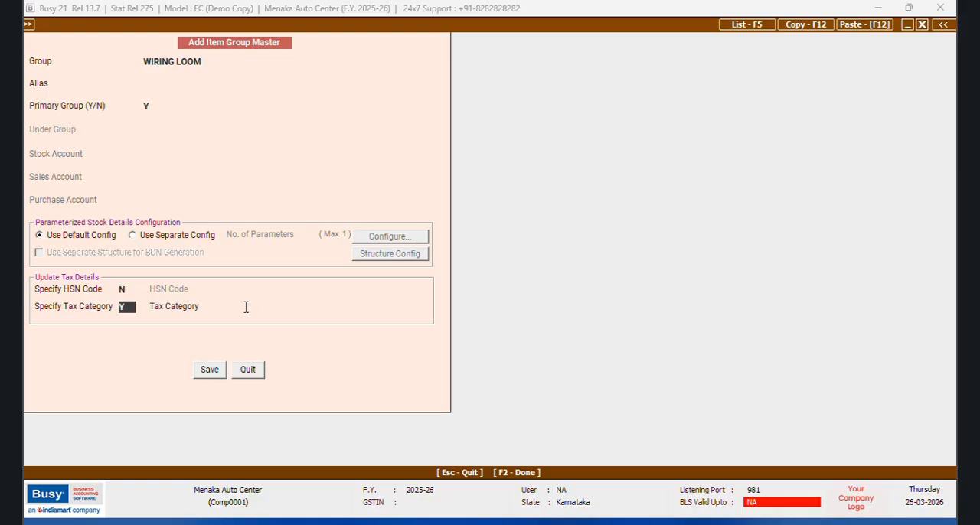
text(Y)
key(Return)
click(249, 353)
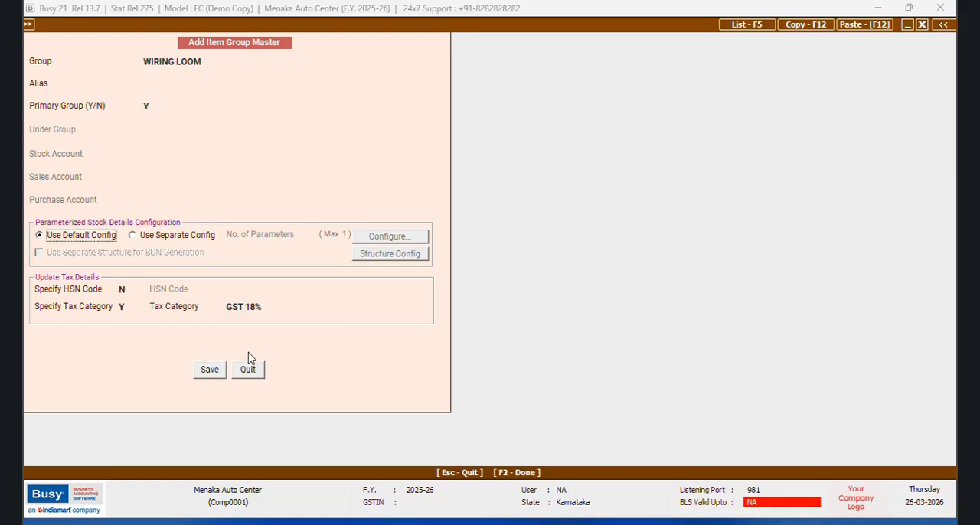
Step: Use a separate parameter configuration for the group and name parameter 1 Mfgr : with 10 characters
click(136, 238)
click(391, 239)
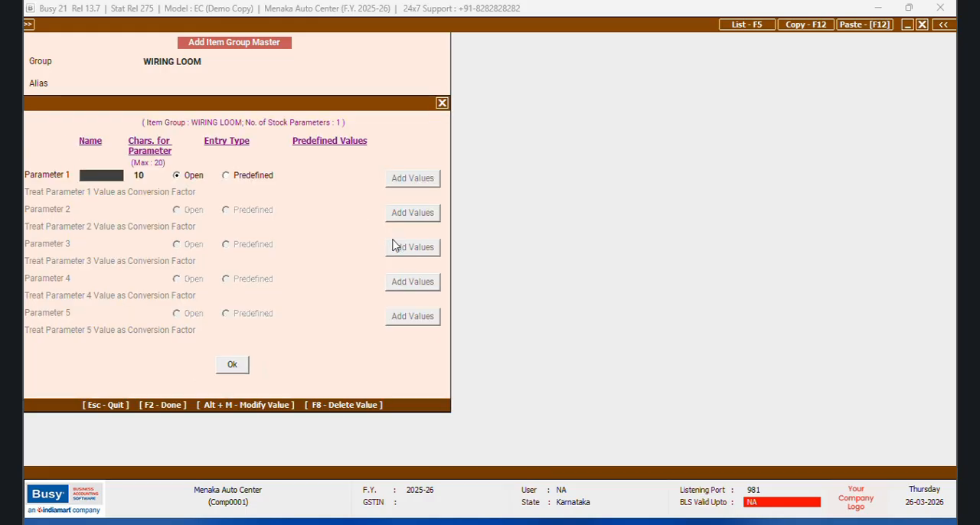
text(Mfgr :)
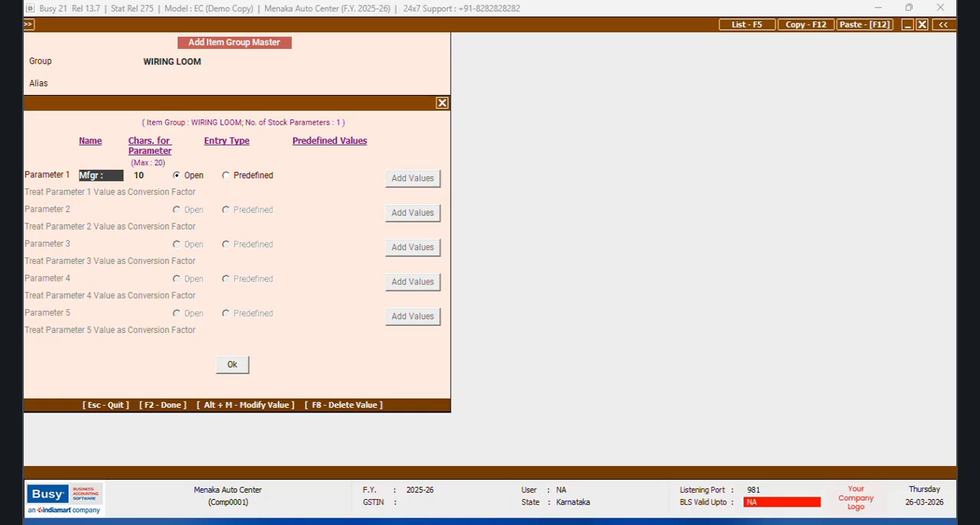
key(Return)
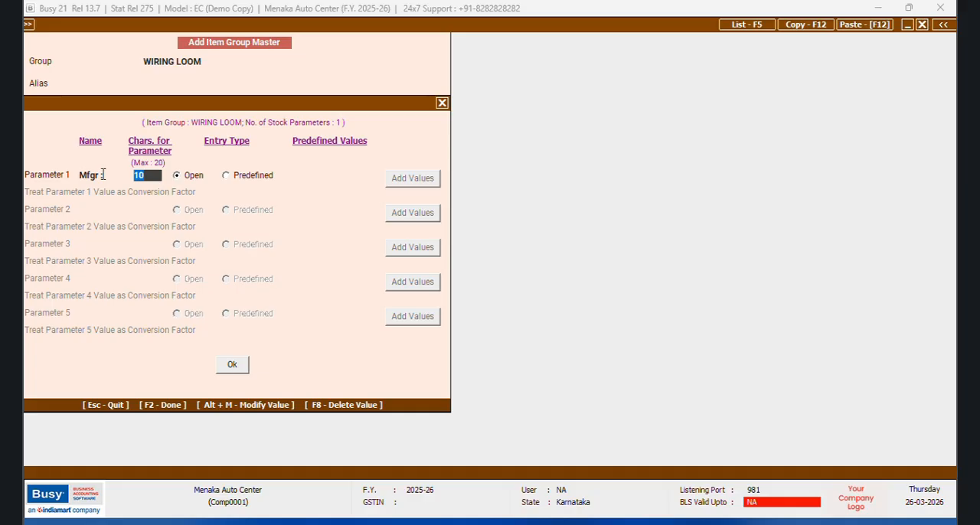
key(Return)
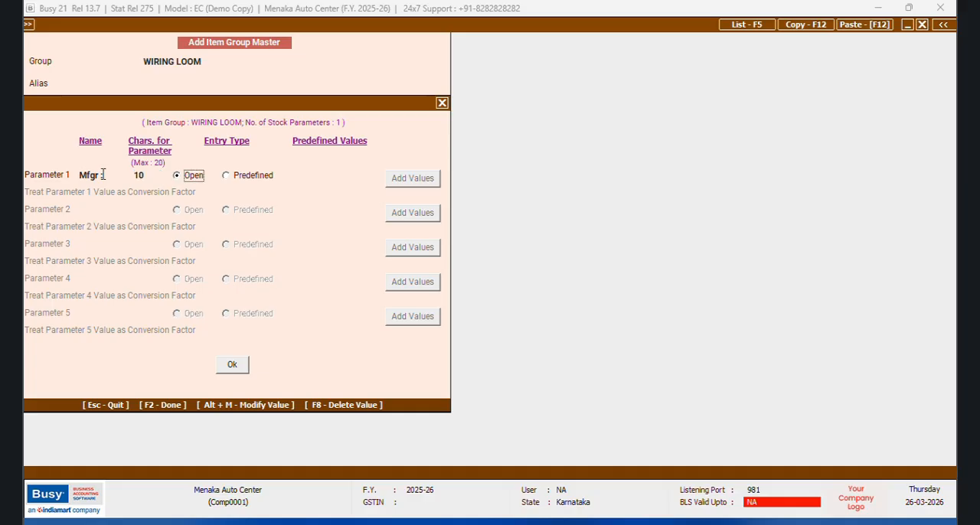
Step: Set the Mfgr : parameter to 20 characters with open entry, then save the WIRING LOOM group
key(Right)
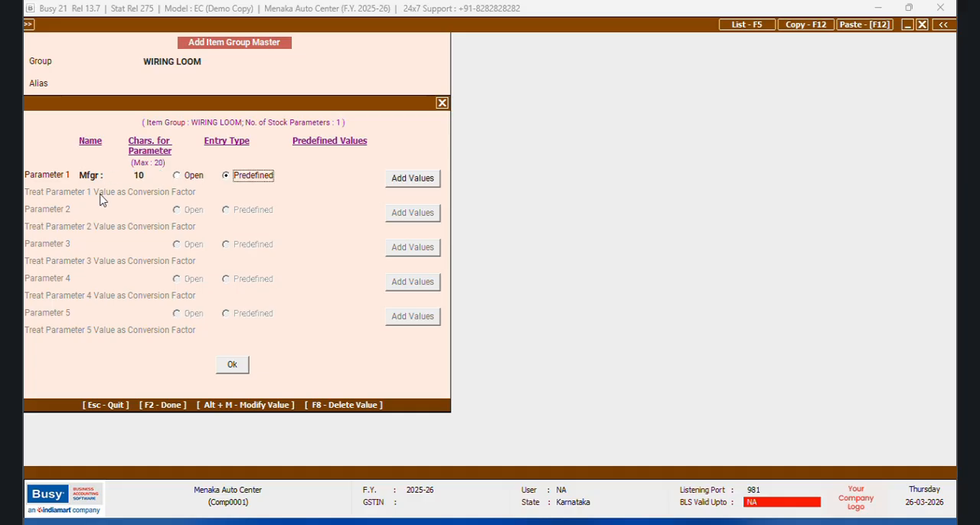
click(184, 181)
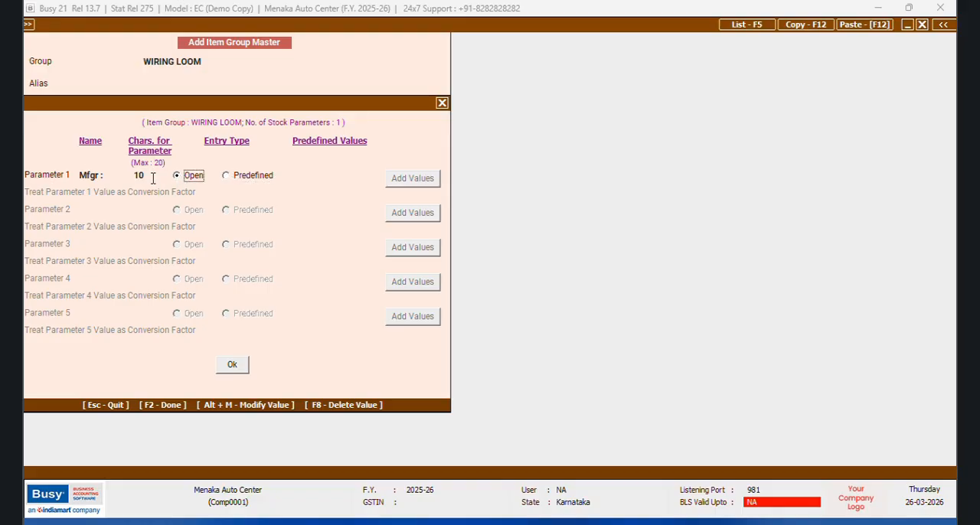
click(153, 178)
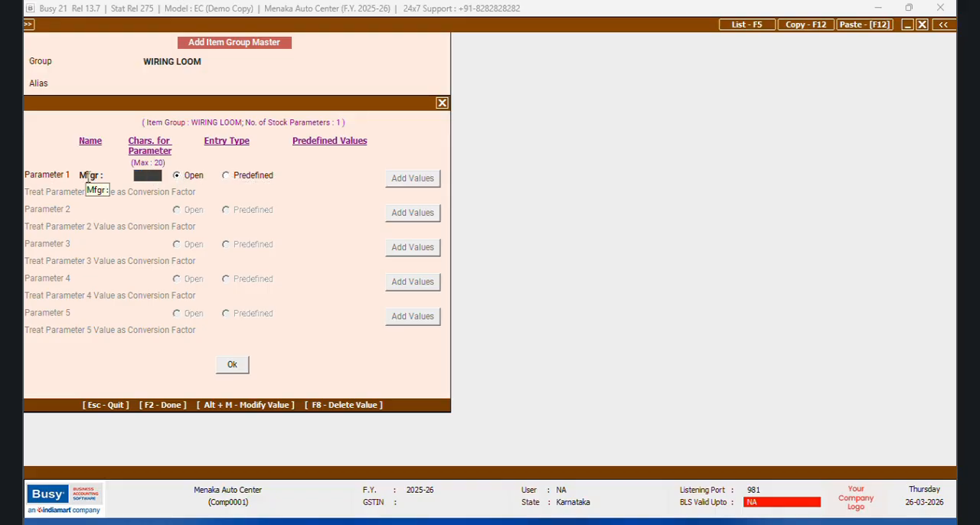
text(20)
key(Return)
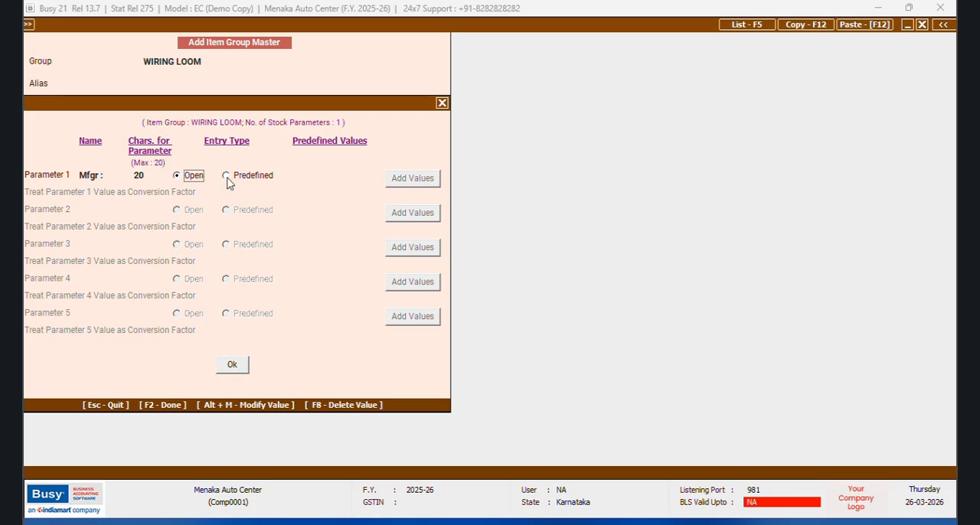
click(241, 365)
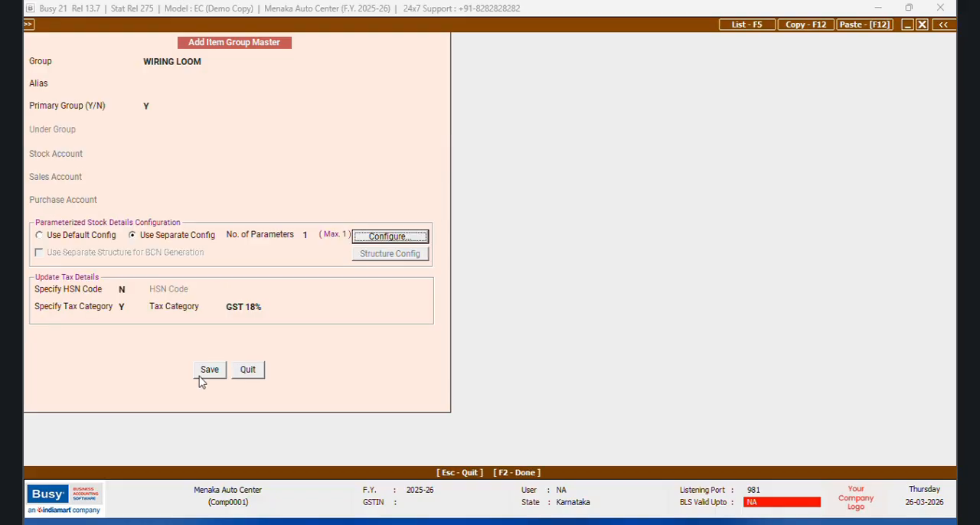
click(209, 371)
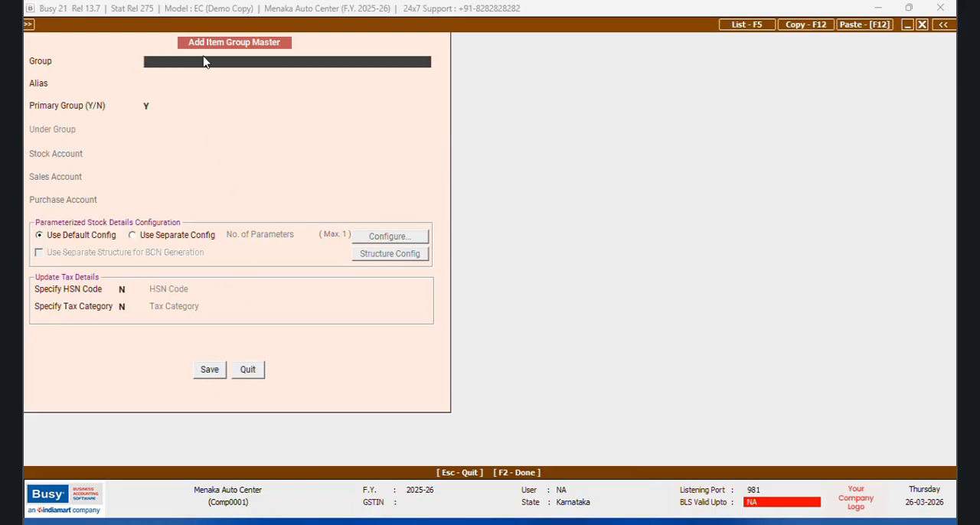
Step: Open the list of item groups available for modification and close it
click(247, 369)
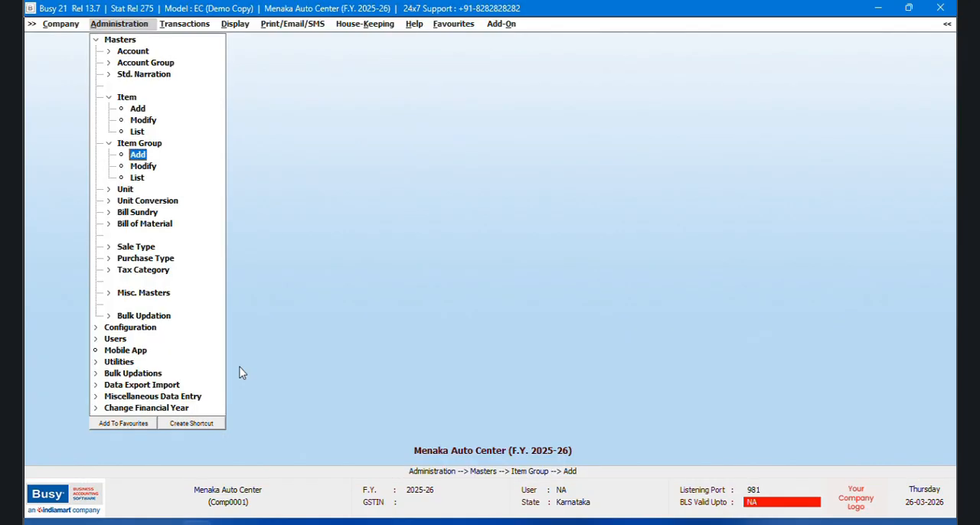
click(150, 167)
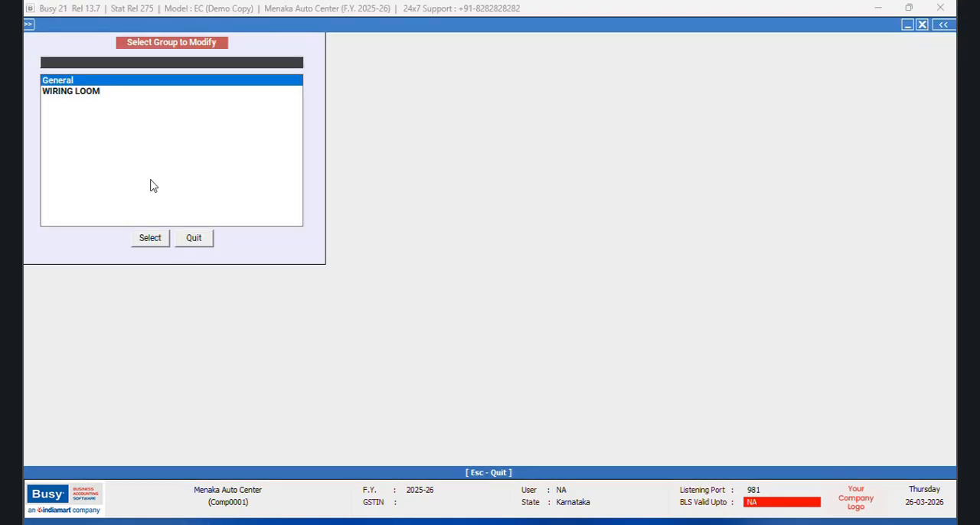
click(201, 244)
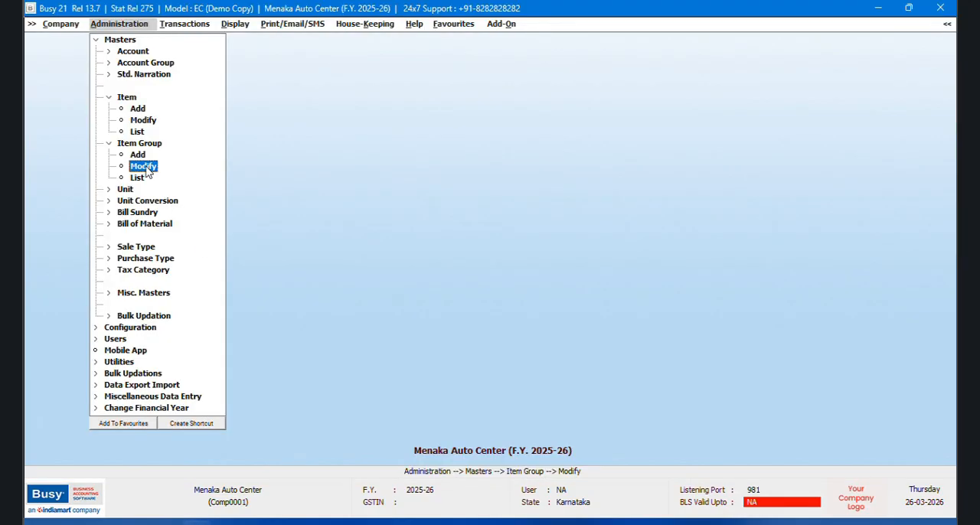
Step: Add a new item group named C/B LEVER SET and mark it as a primary group
click(138, 154)
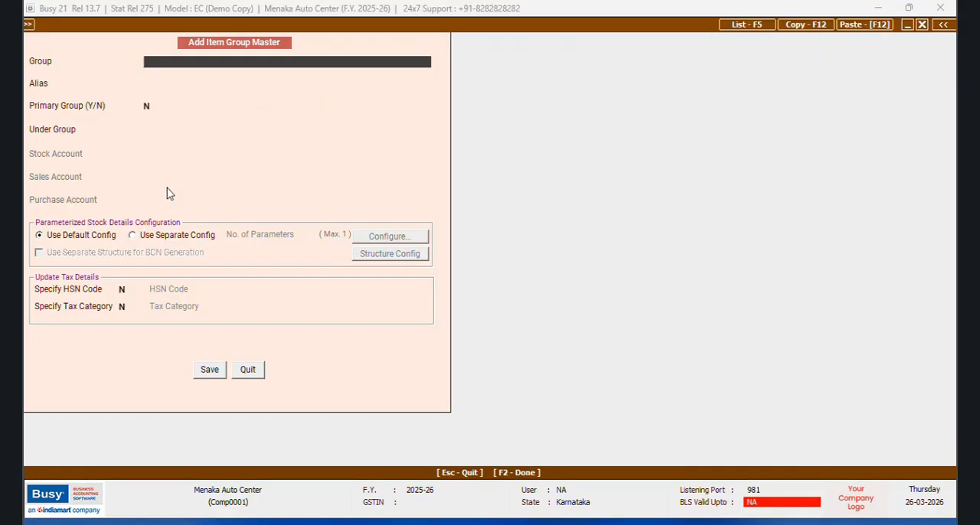
text(C/B LEVER SET)
click(150, 107)
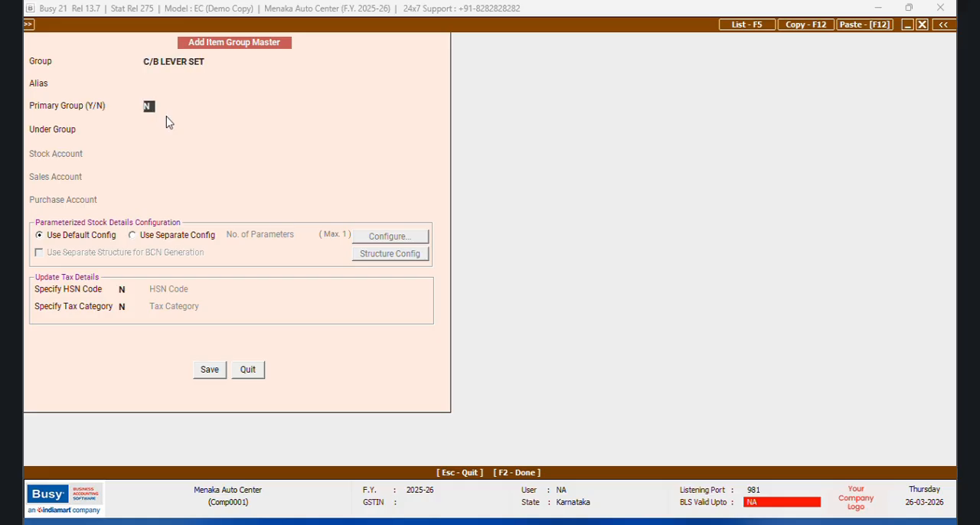
text(Y)
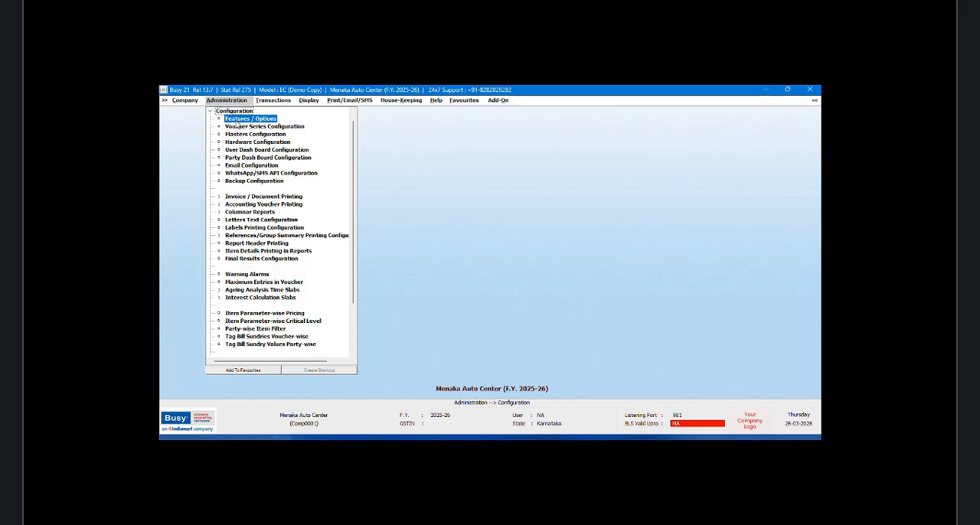
Step: In the inventory parameterized details options, name stock parameter 2 as 2 and save the inventory features
key(Return)
click(215, 229)
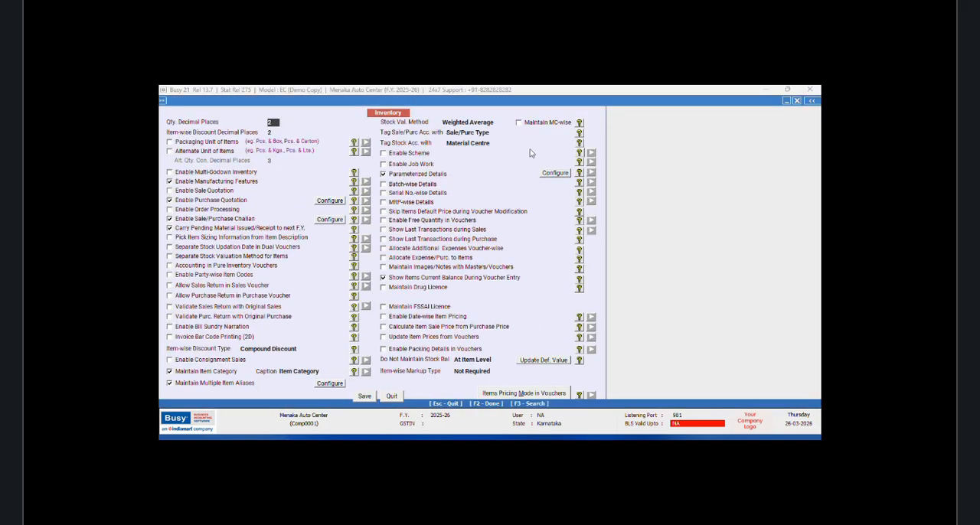
click(556, 173)
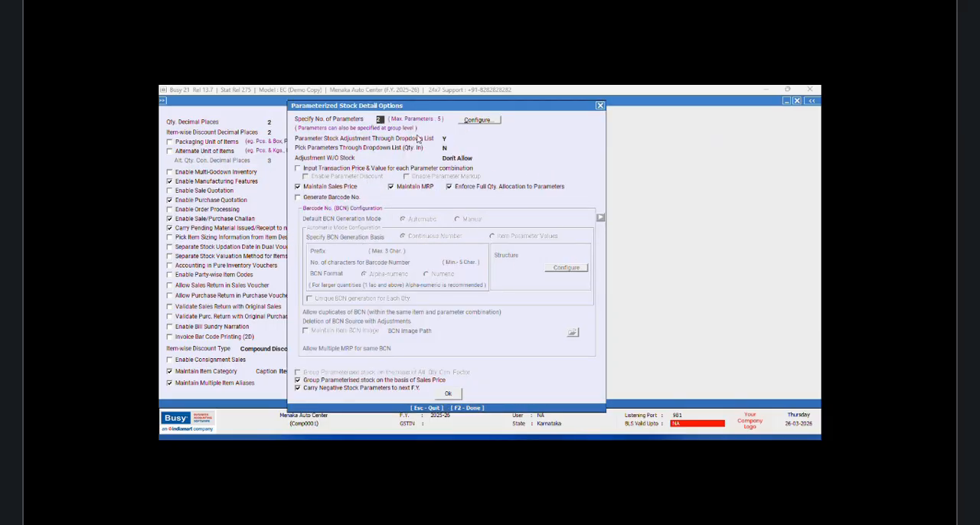
click(477, 120)
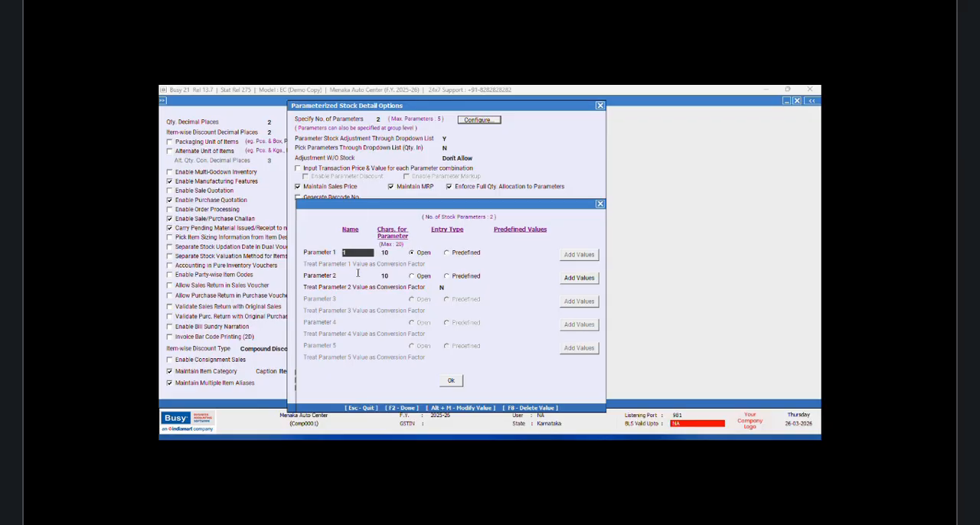
click(360, 275)
text(2)
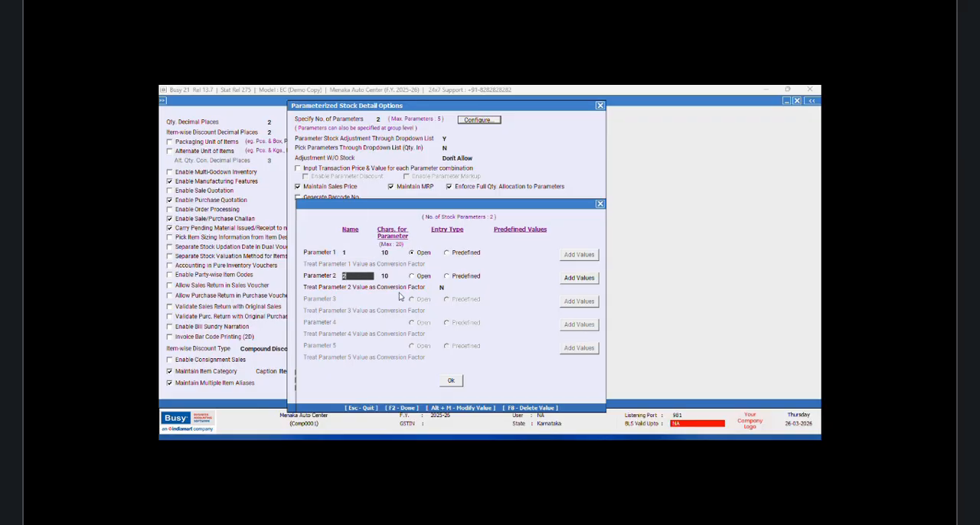
click(453, 381)
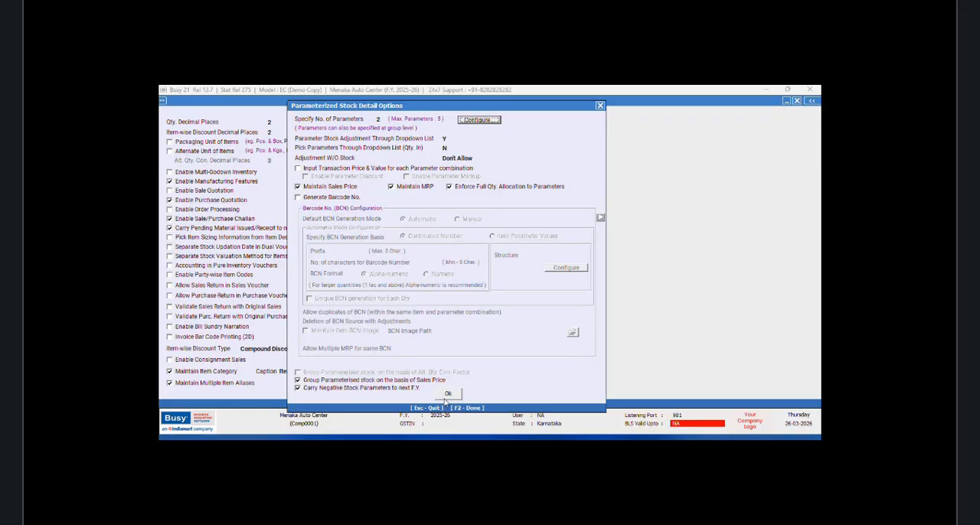
click(448, 394)
click(363, 398)
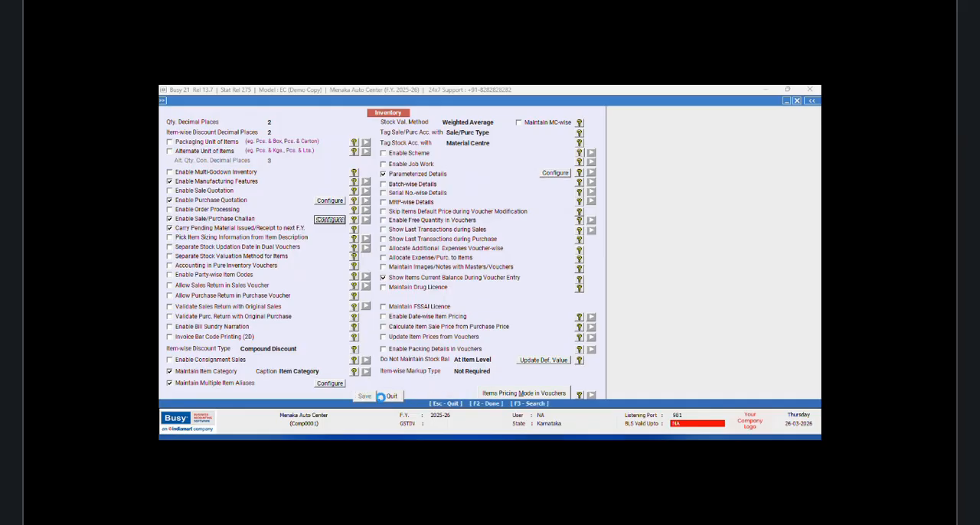
Step: Display the list of item groups on screen
click(207, 380)
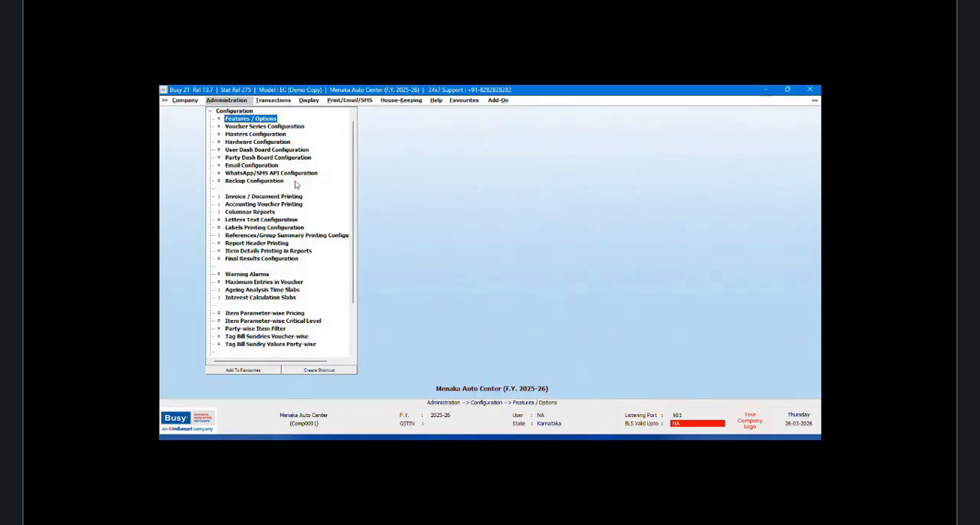
click(209, 113)
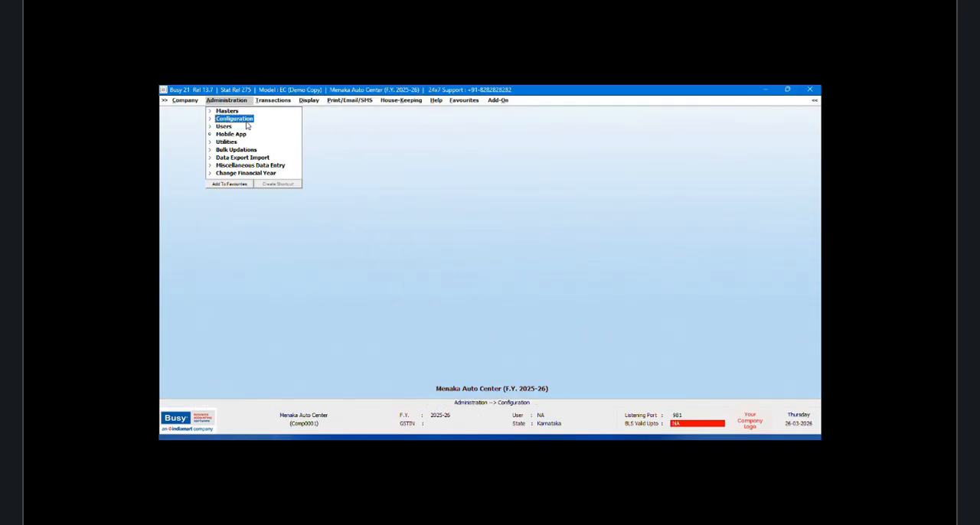
click(244, 120)
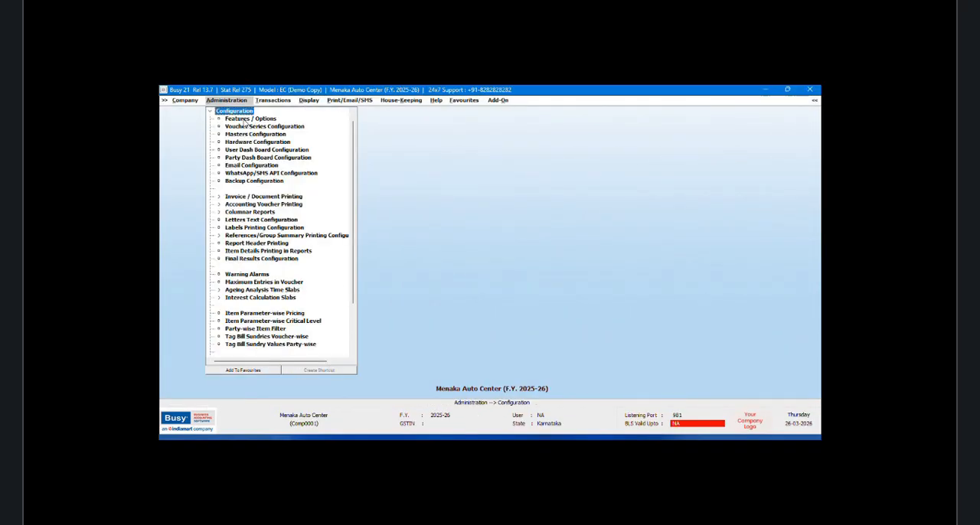
click(212, 113)
click(221, 111)
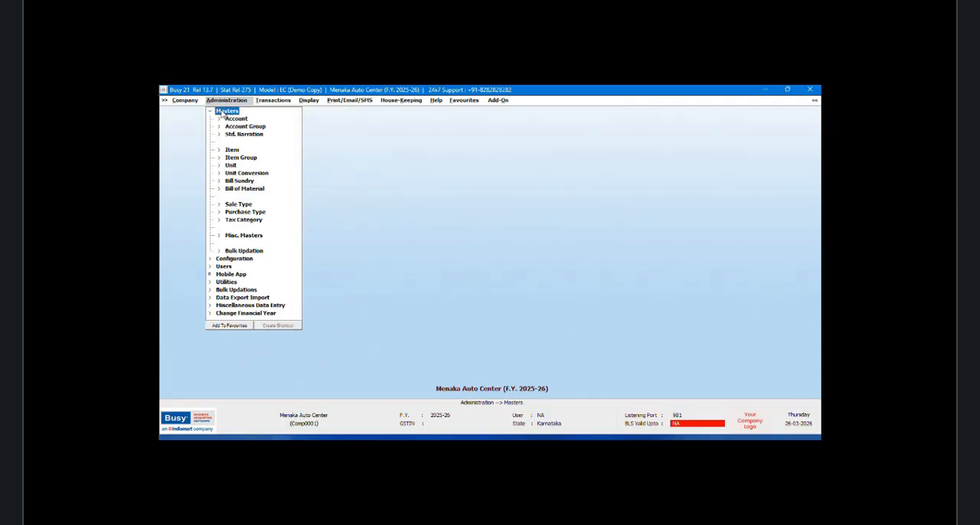
click(242, 158)
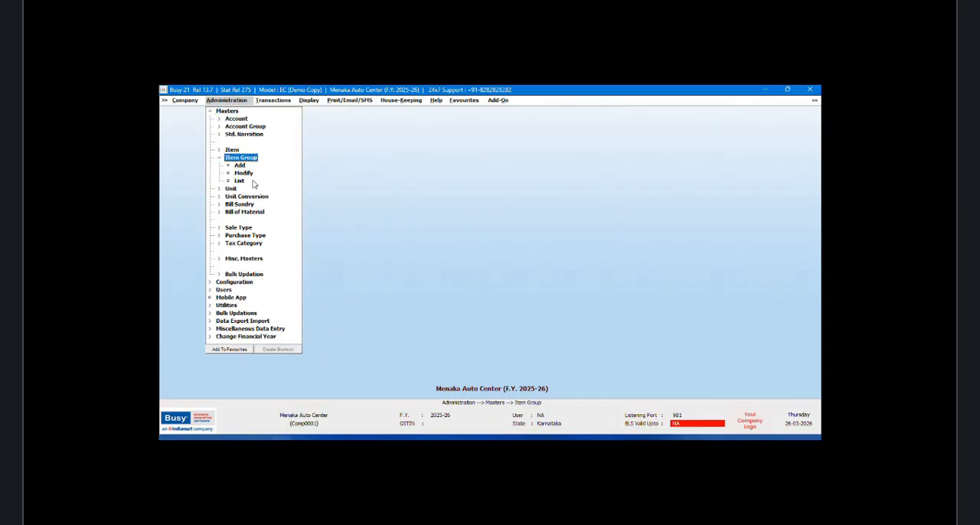
click(239, 182)
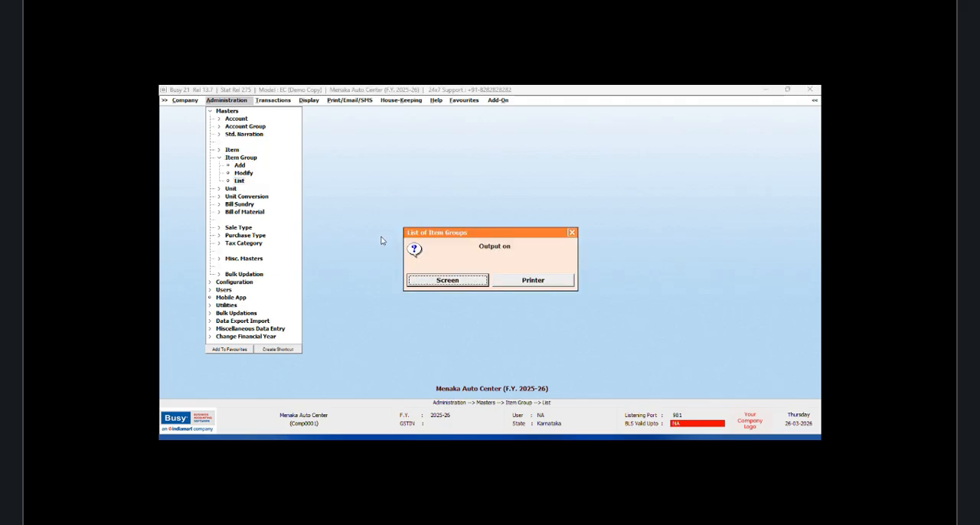
click(466, 281)
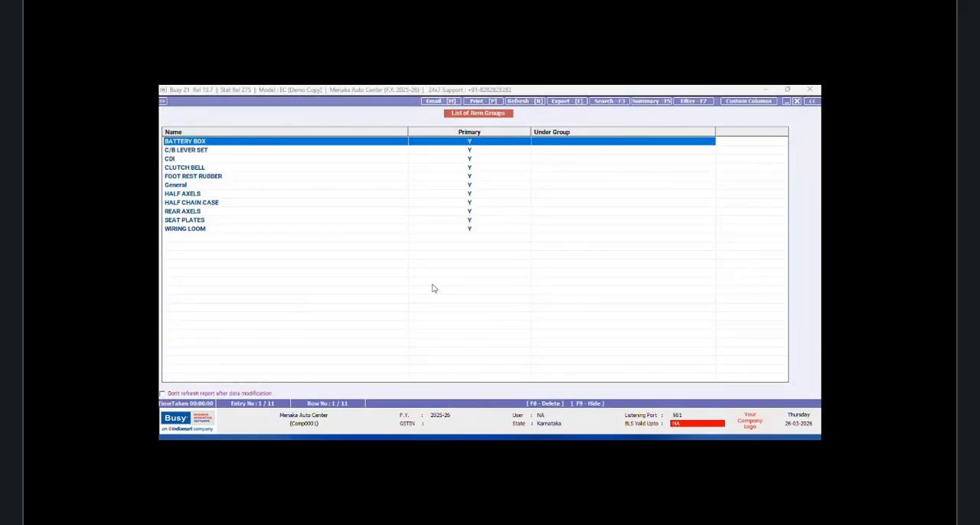
Step: Open the BATTERY BOX group for modification and set its number of parameters to 2
key(Return)
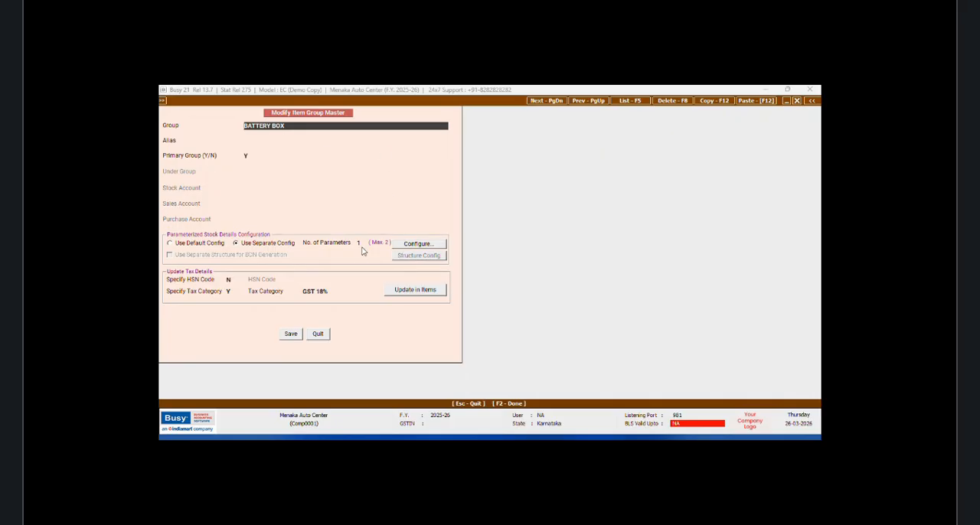
click(360, 244)
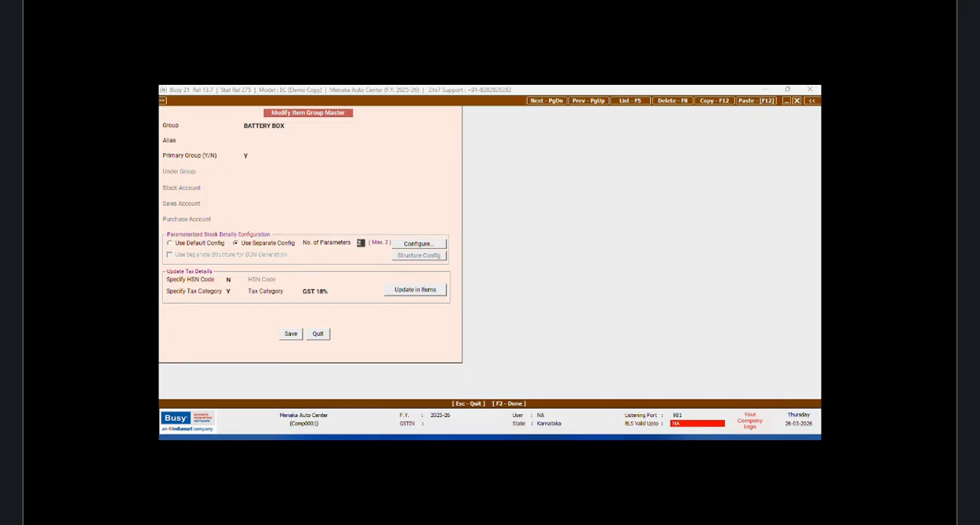
key(Return)
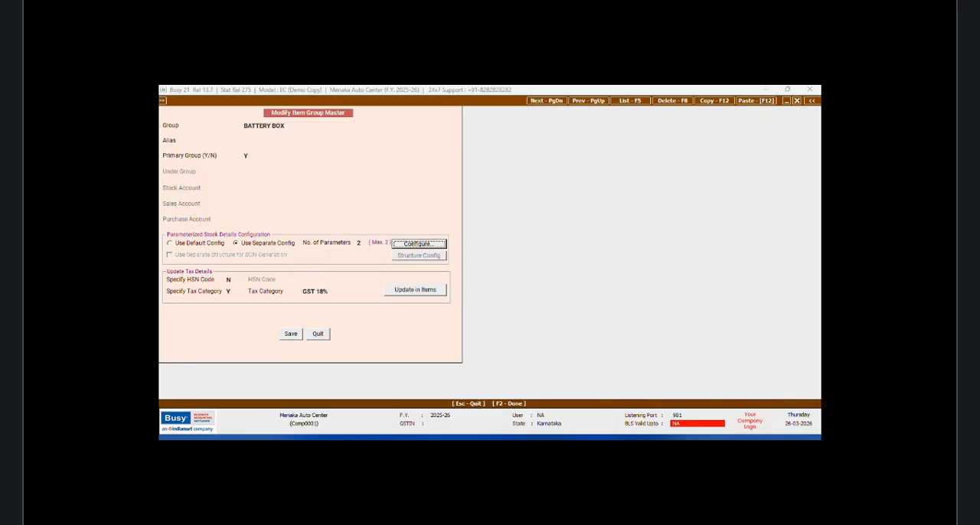
Step: Name BATTERY BOX's parameter 2 Type with 20 characters and confirm the parameter configuration
click(418, 244)
click(220, 223)
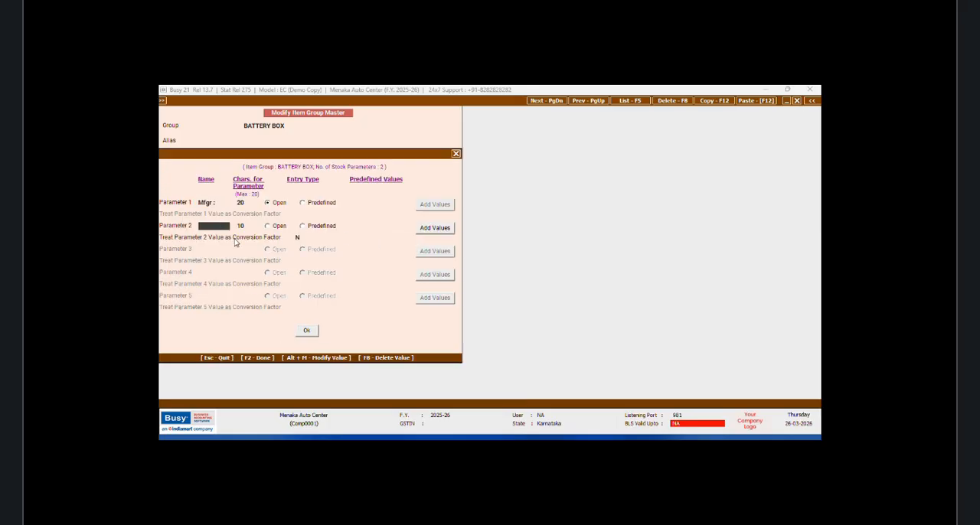
text(Type)
key(Return)
key(Return)
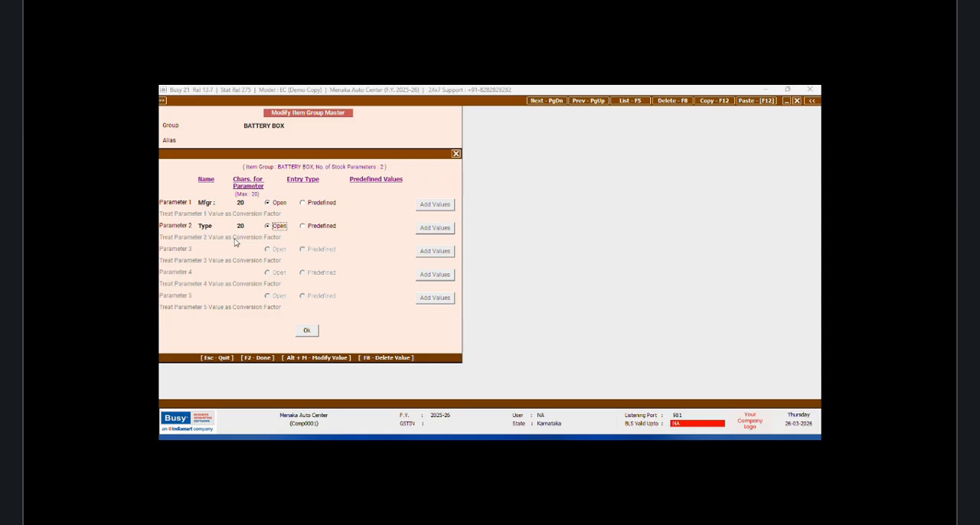
click(307, 331)
Step: Make the Type parameter predefined and add the predefined value FIBER
click(425, 245)
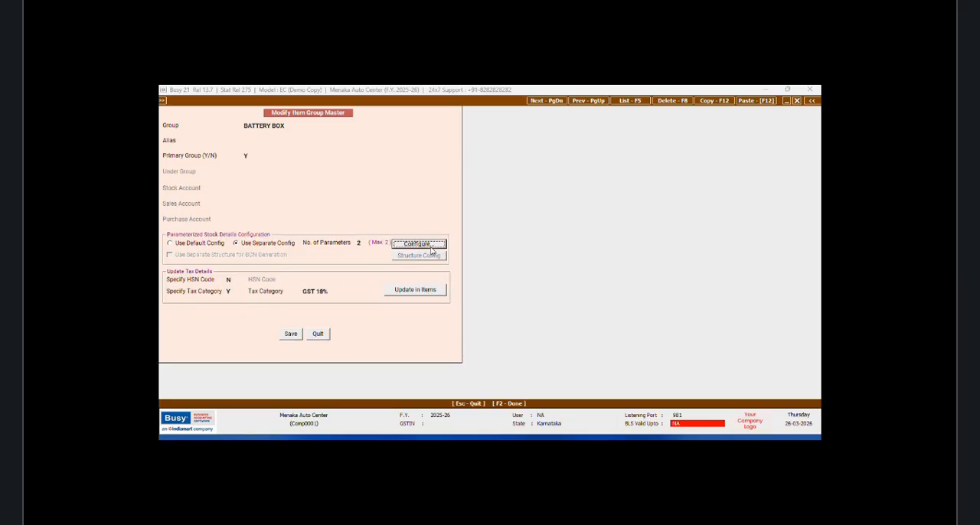
click(303, 227)
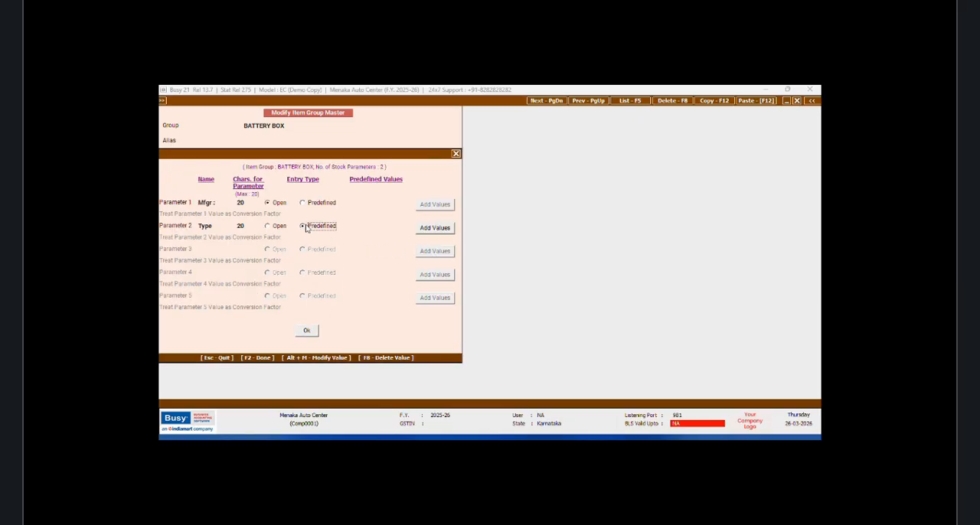
click(434, 229)
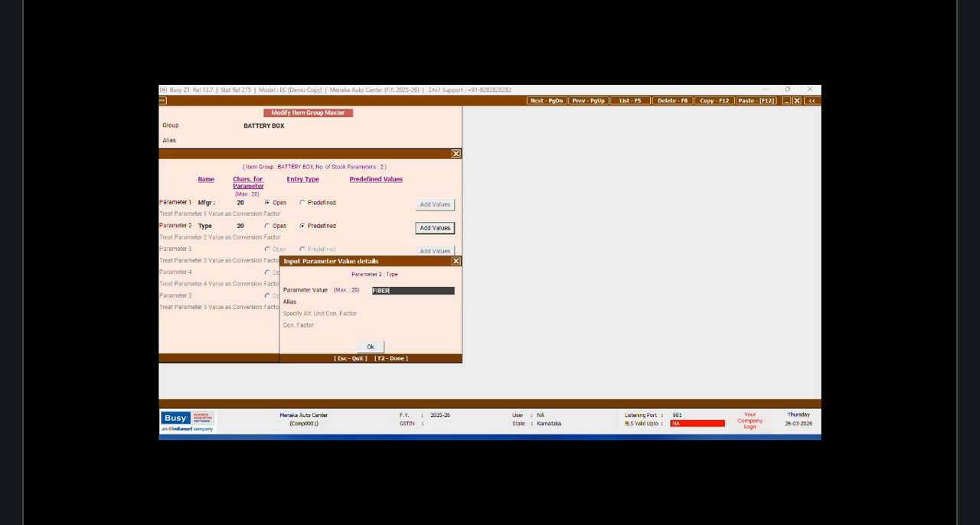
key(Return)
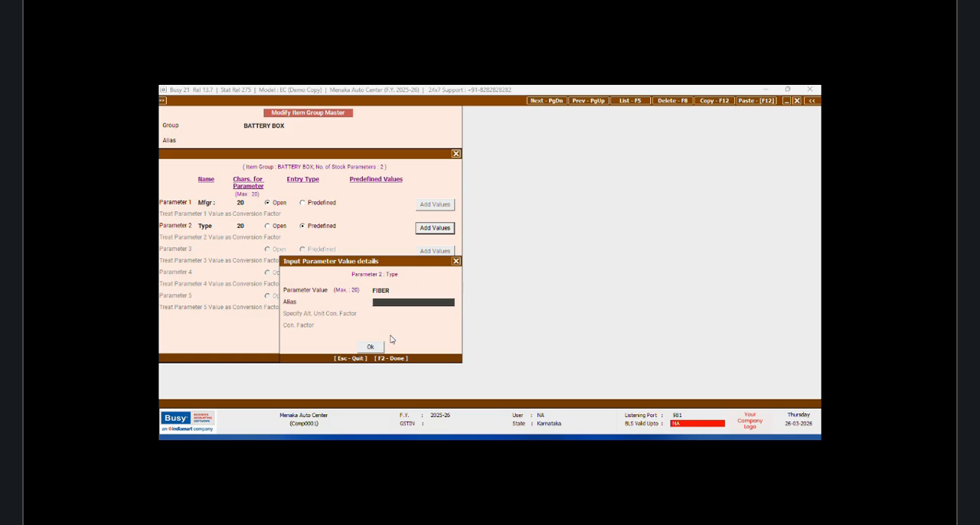
click(370, 347)
Step: Add the predefined value METAL to the Type parameter, confirm the configuration and save the BATTERY BOX group
click(426, 229)
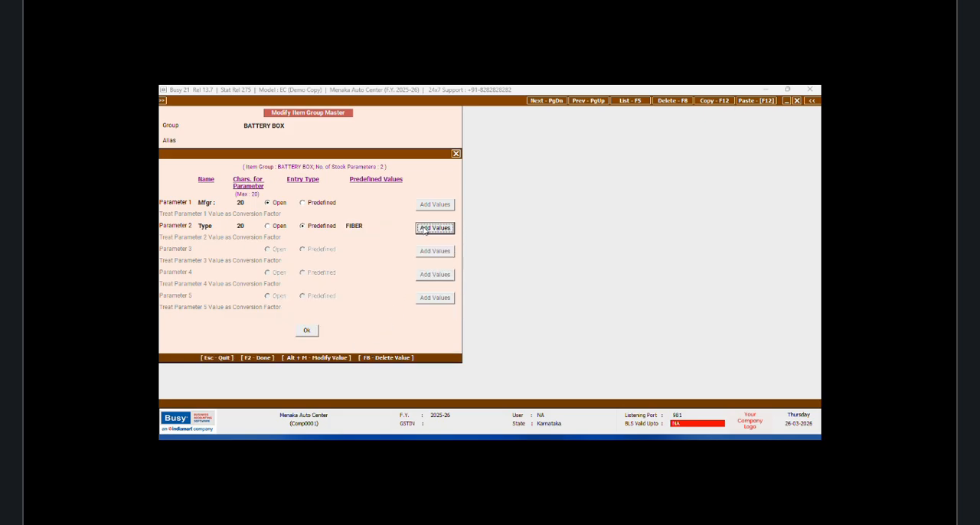
text(MET)
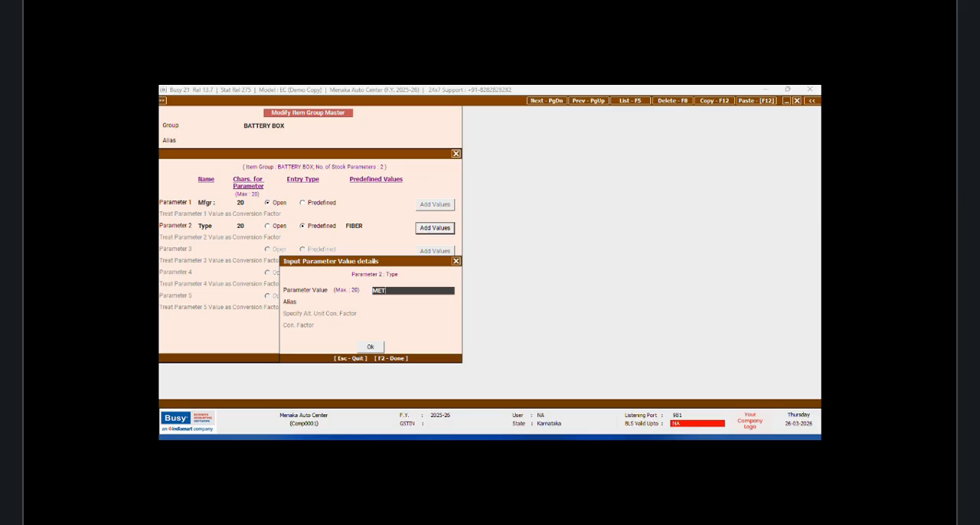
text(AL)
click(371, 346)
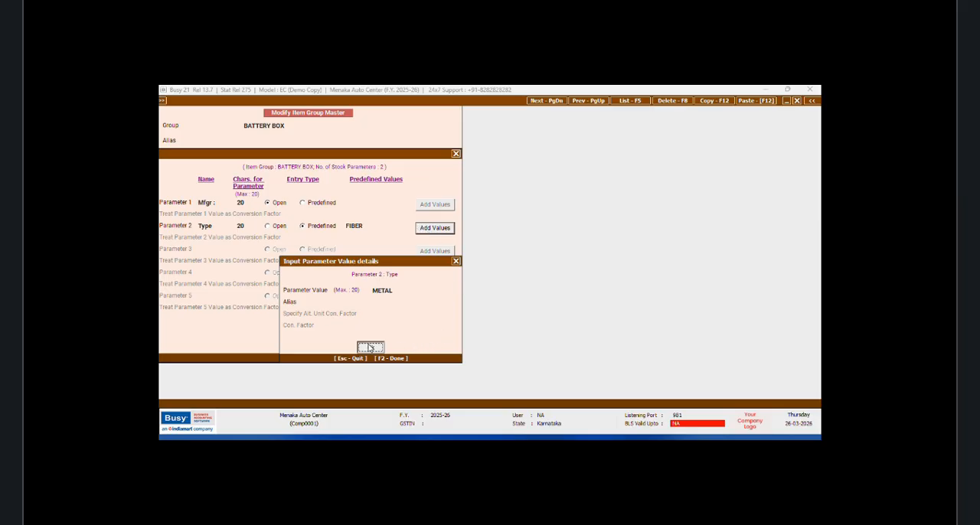
click(306, 331)
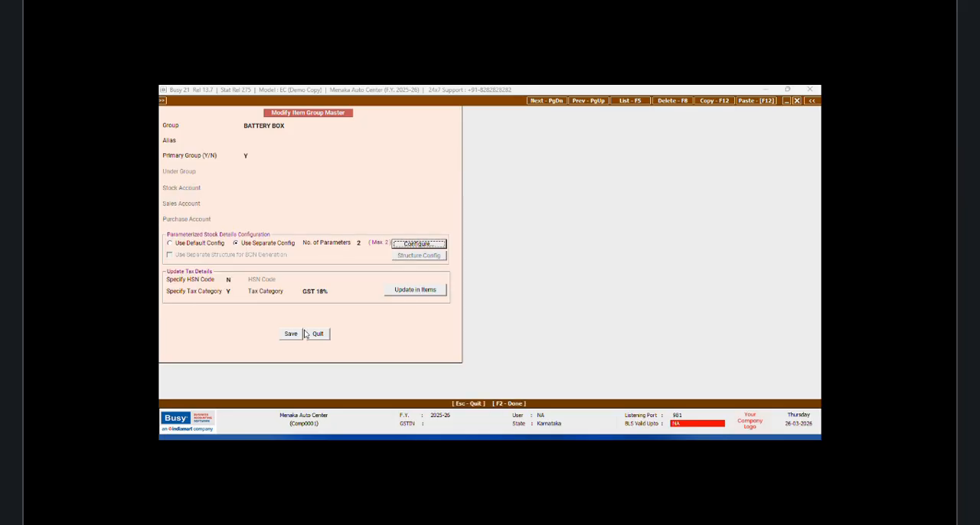
click(293, 335)
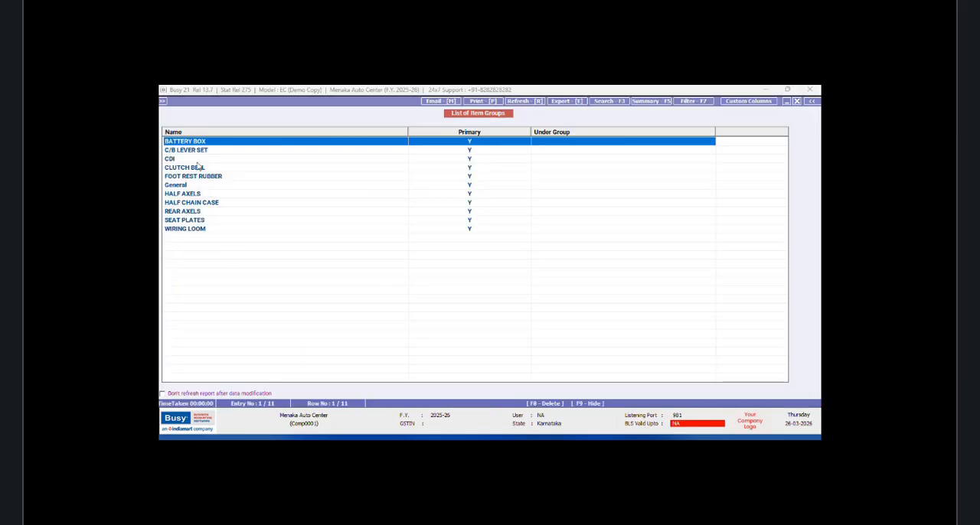
Step: Open the C/B LEVER SET group, set its number of parameters to 2 and open its parameter configuration
click(195, 152)
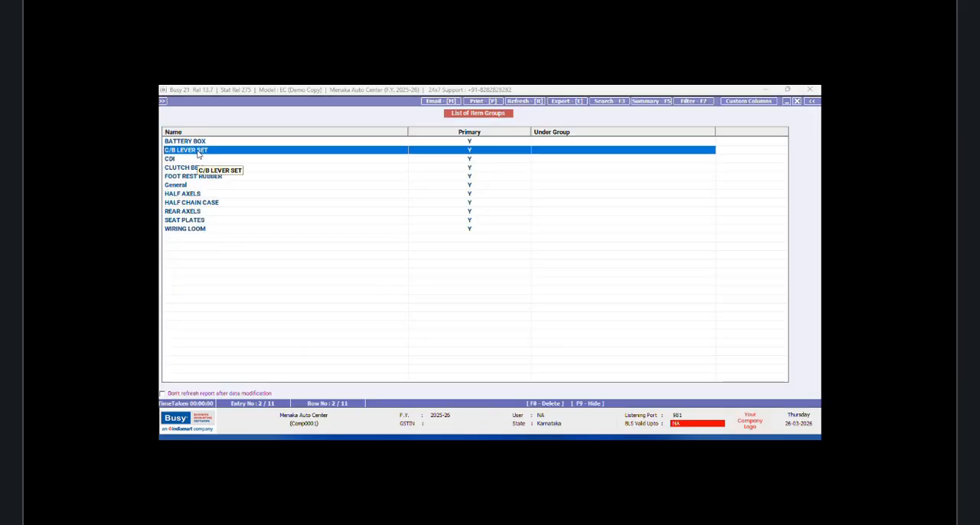
double_click(198, 153)
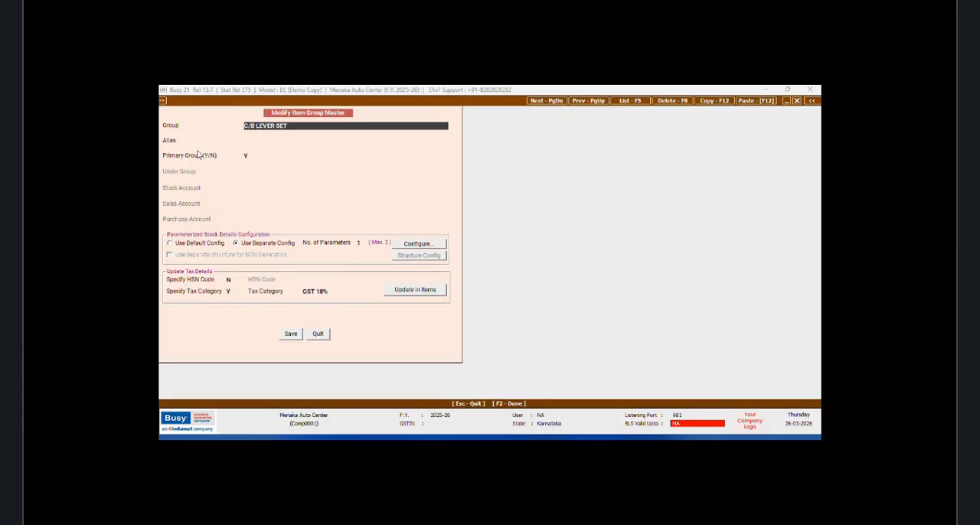
click(360, 244)
text(2)
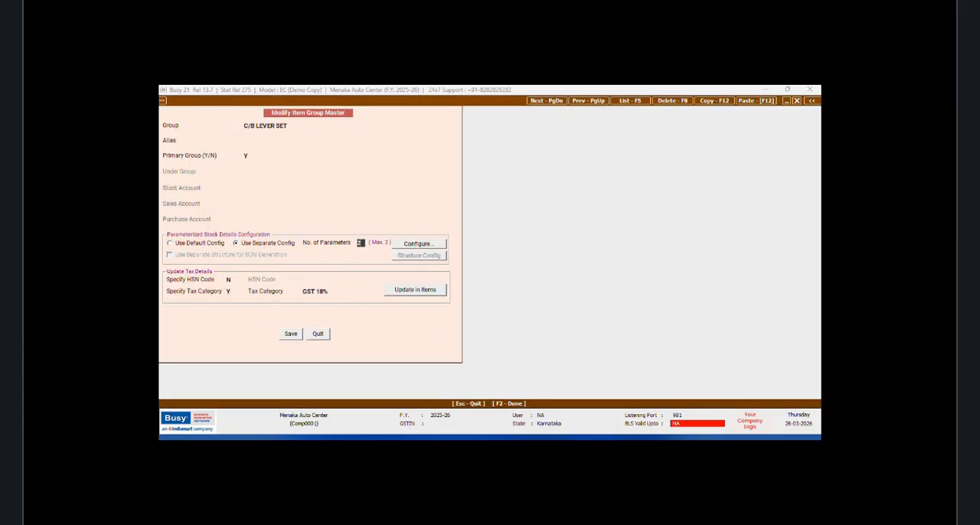
key(Return)
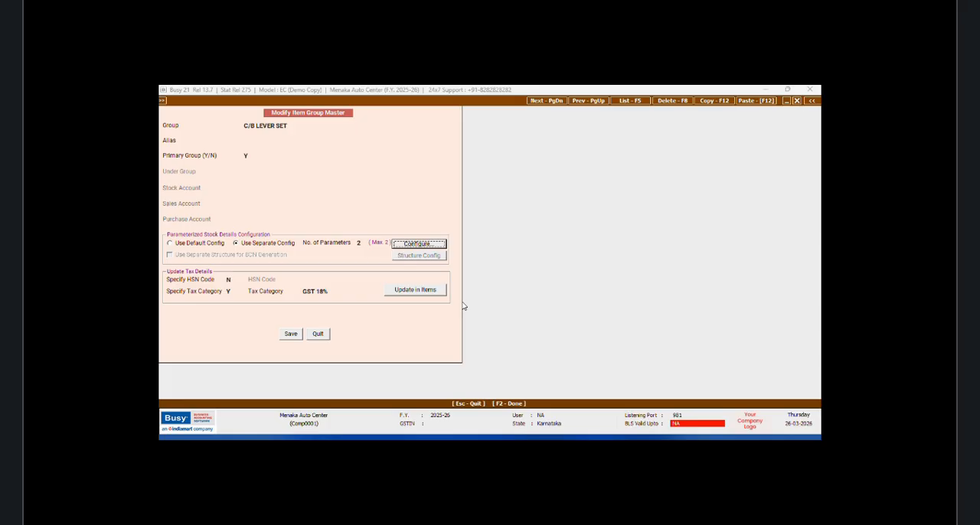
click(419, 244)
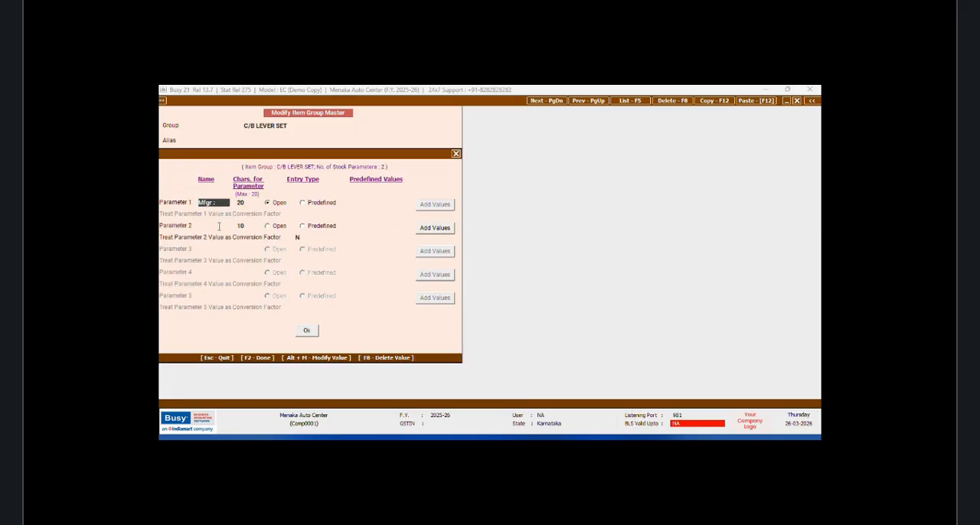
key(Down)
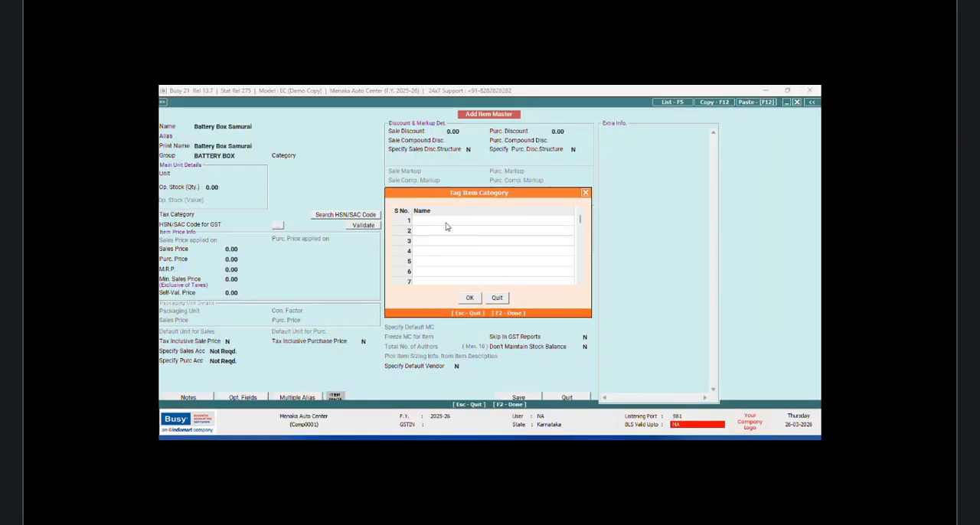
Step: Create a new item category BATTERY and tag it to the Battery Box Samurai item
key(F3)
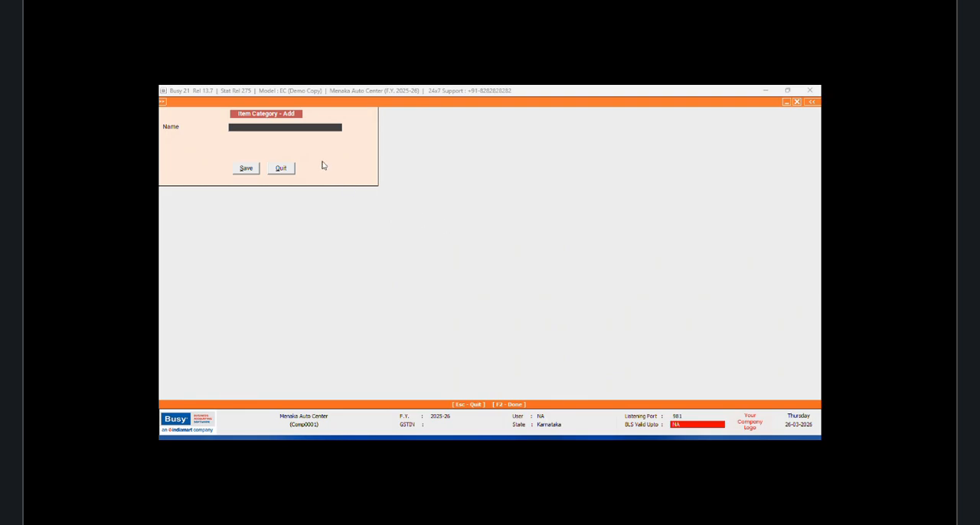
text(BATTERY)
click(257, 169)
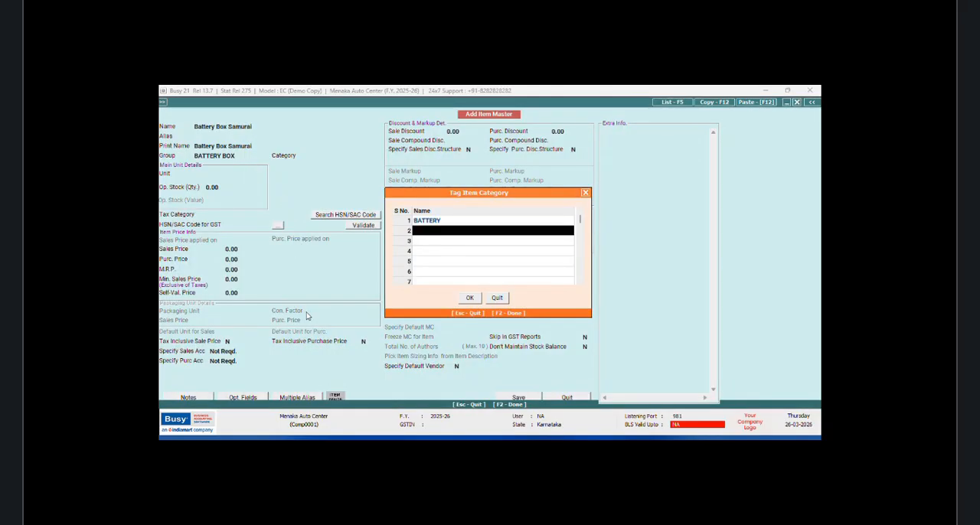
click(473, 301)
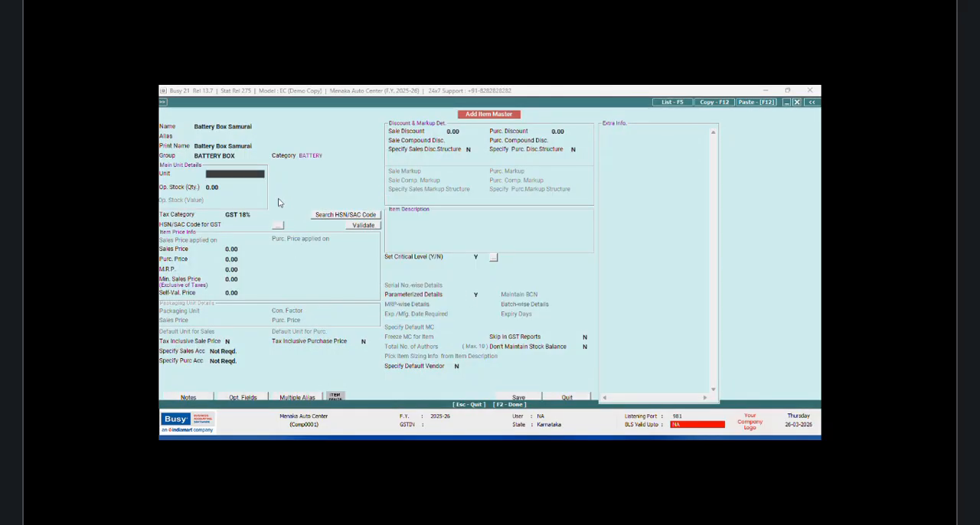
Step: Set the item's unit to Pcs. and its opening stock quantity to 15
text(Pcs)
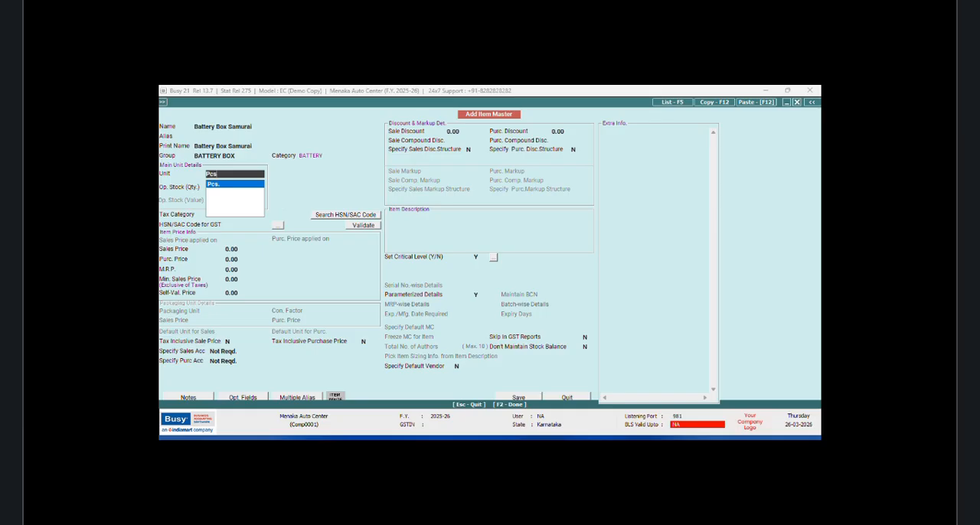
key(Return)
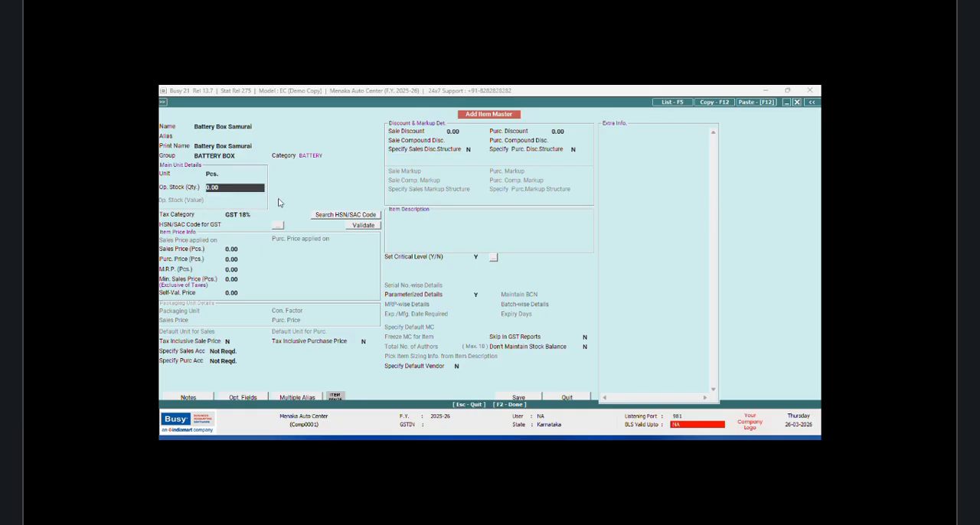
text(15)
key(Return)
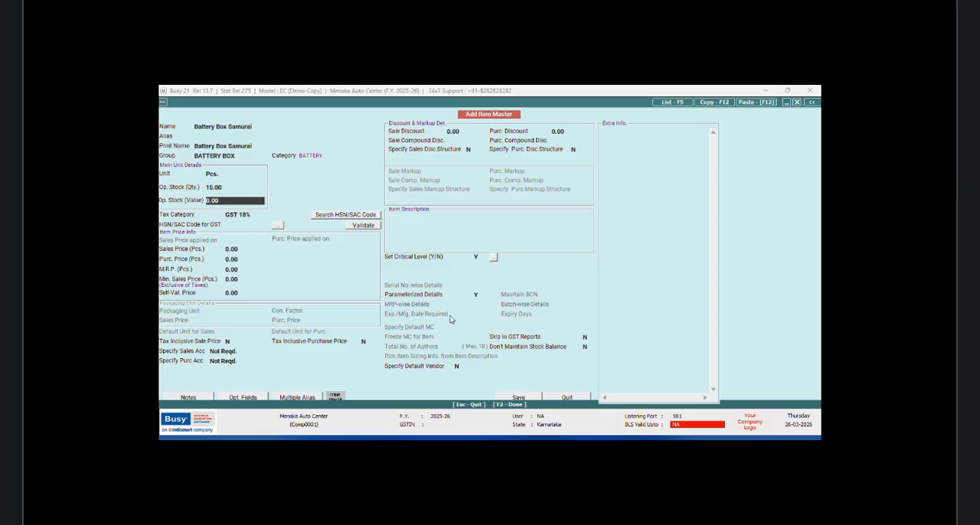
Step: Save the item without an HSN/SAC code and enter VDS as manufacturer in the first parameterized stock row
click(521, 400)
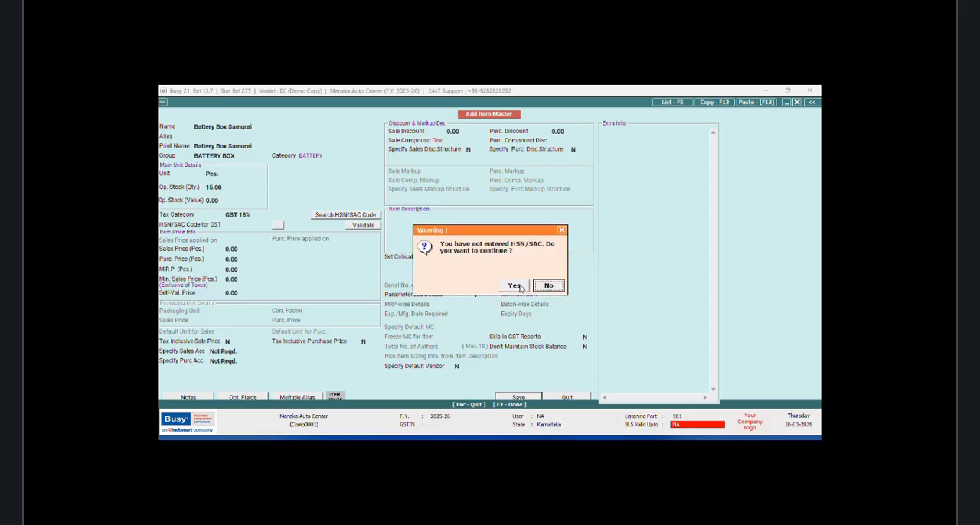
click(519, 288)
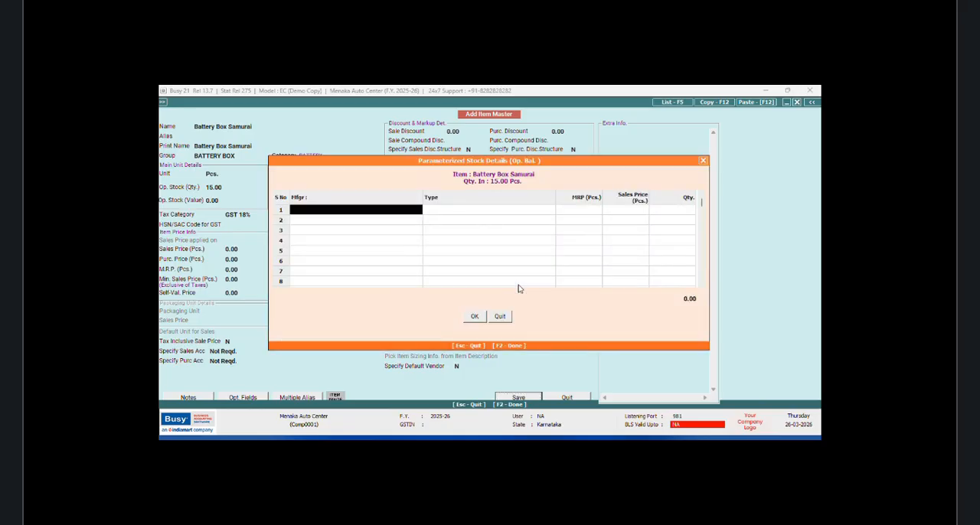
click(340, 209)
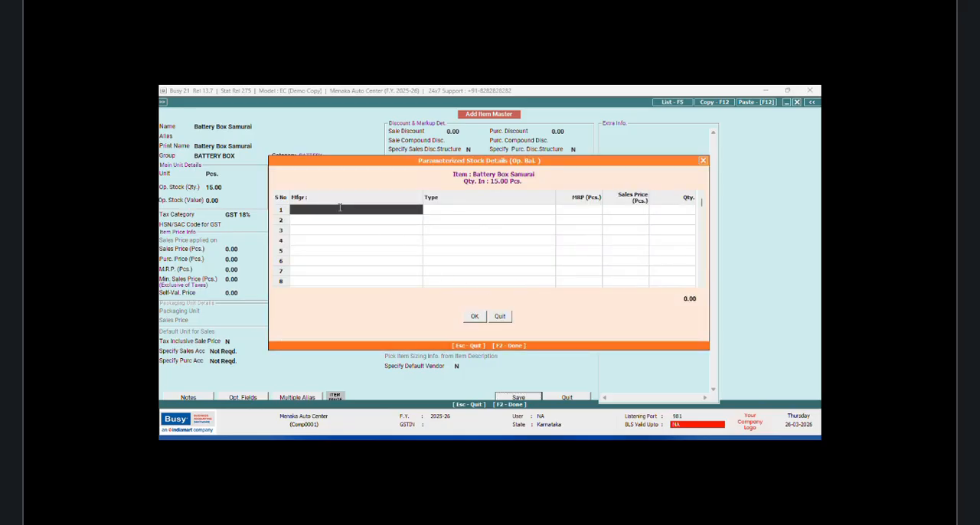
text(VDS)
key(Return)
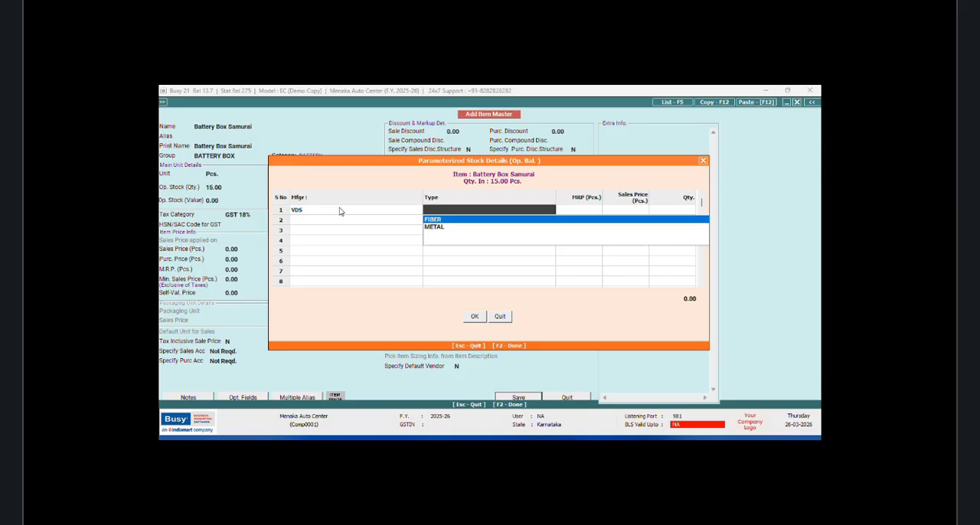
Step: Complete the first stock row with type METAL, MRP 55, sales price 45 and quantity 8
key(Down)
key(Return)
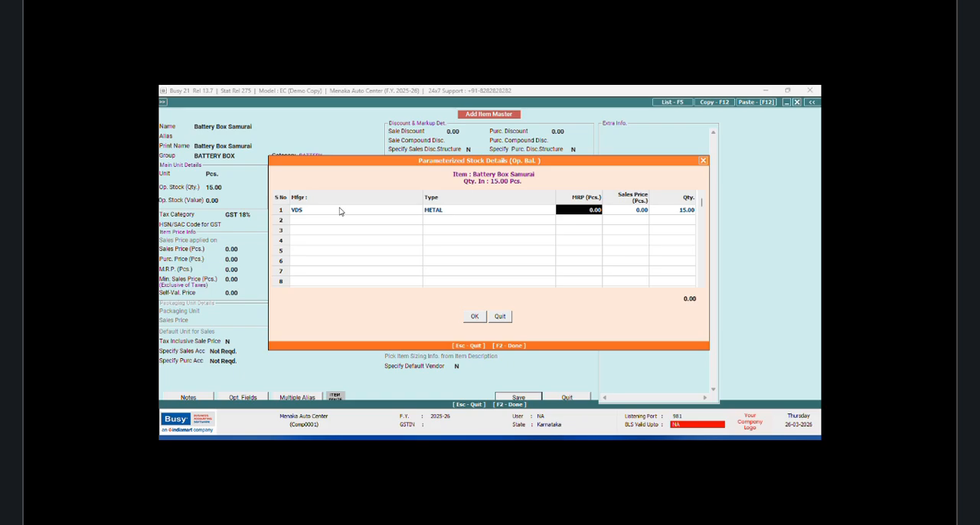
text(55)
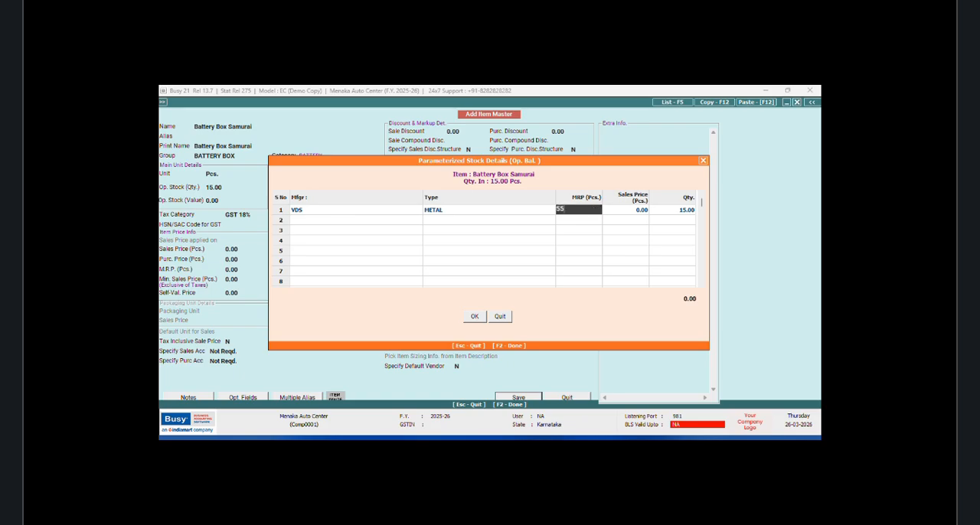
key(Return)
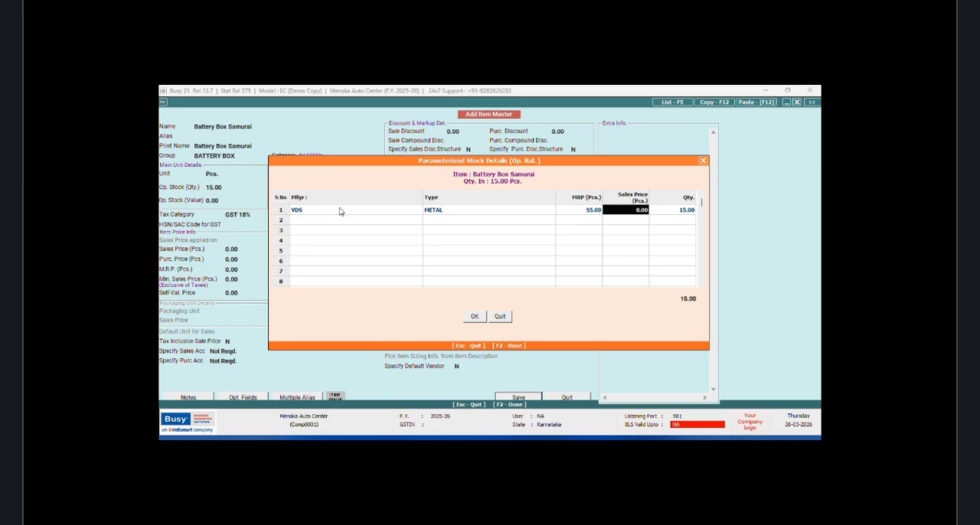
text(45)
key(Return)
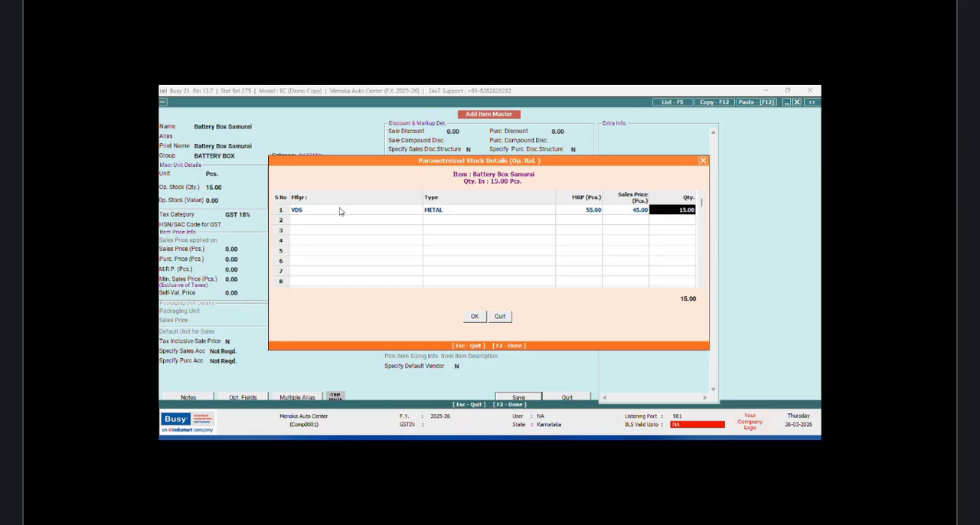
text(8)
key(Return)
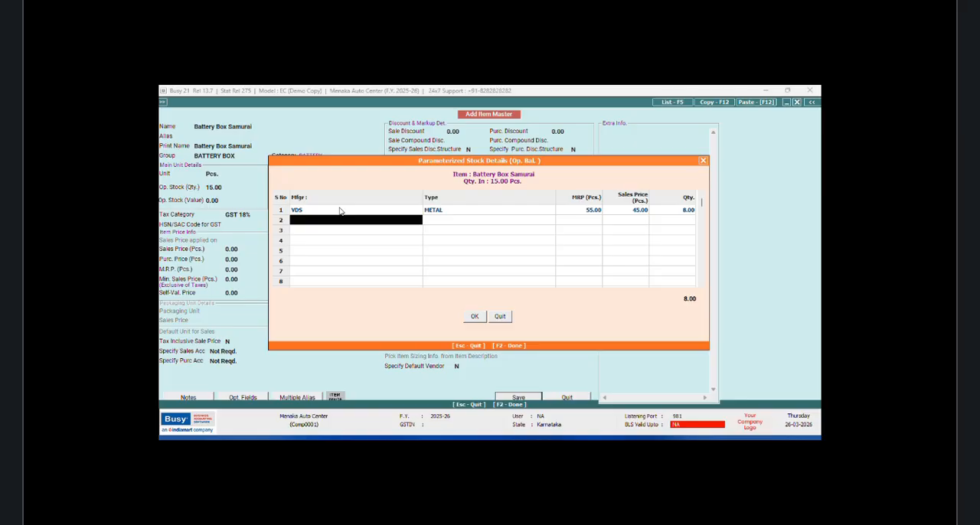
Step: Add a second stock row with manufacturer SPARK, type FIBER, MRP 65 and sales price 55, then confirm the stock details
text(Z)
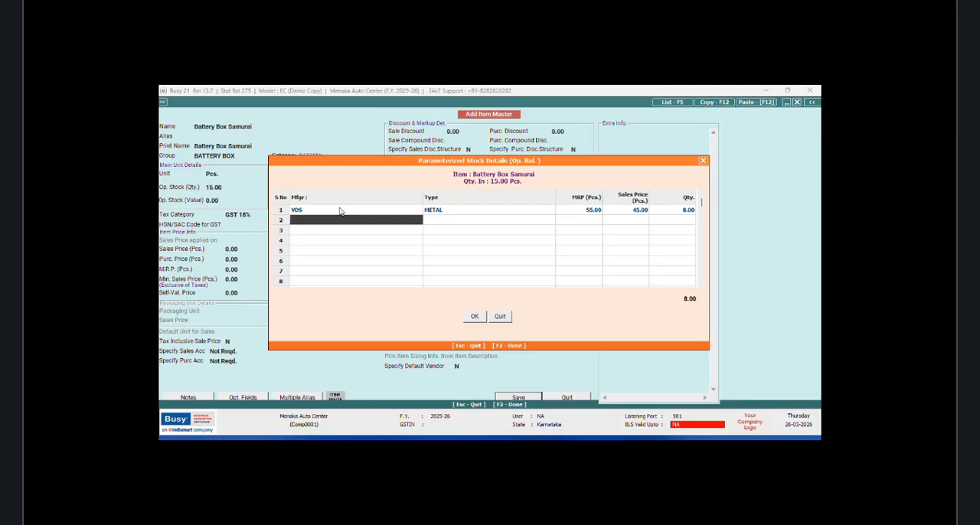
text(SPARK)
key(Return)
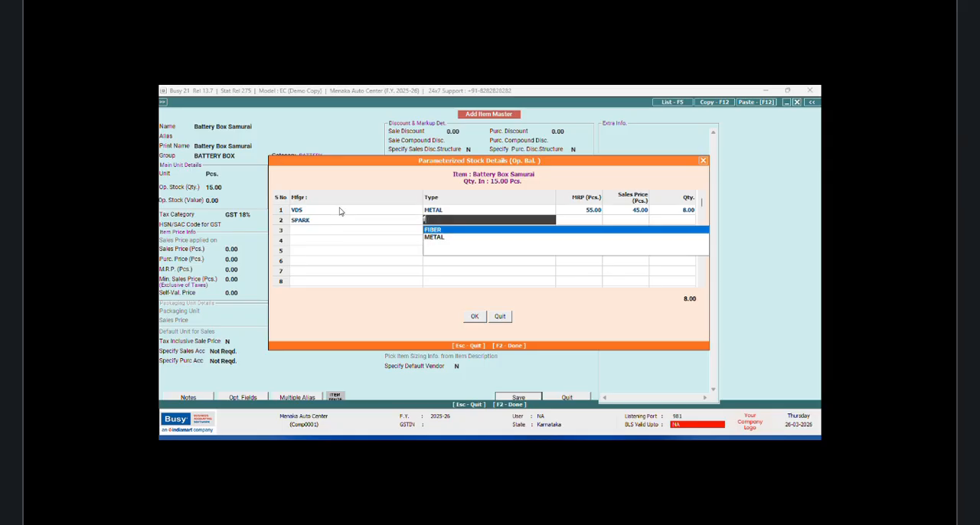
text(f)
key(Return)
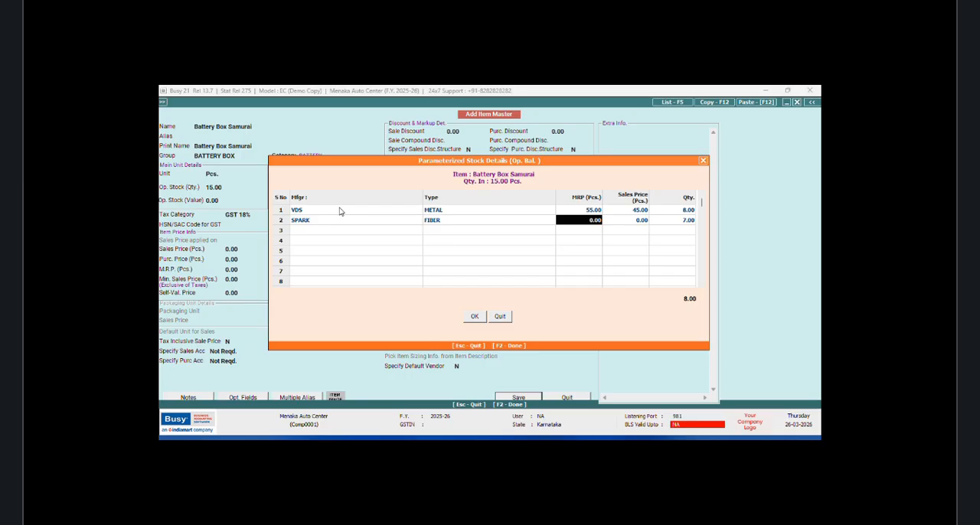
text(65)
key(Return)
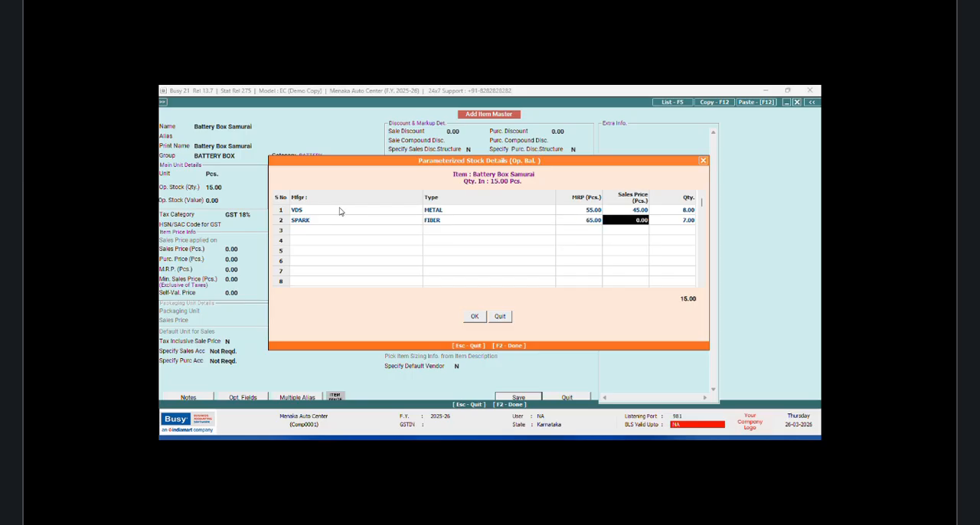
text(55)
key(Return)
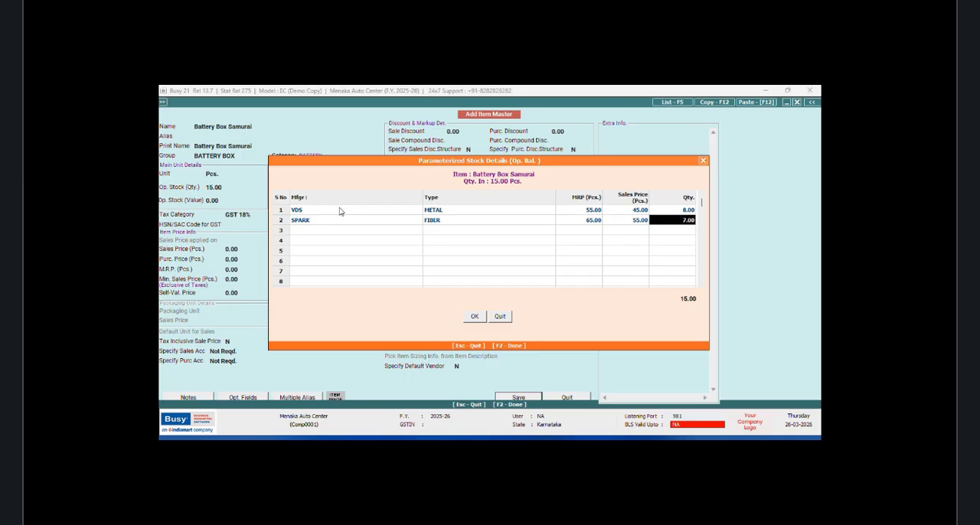
click(475, 316)
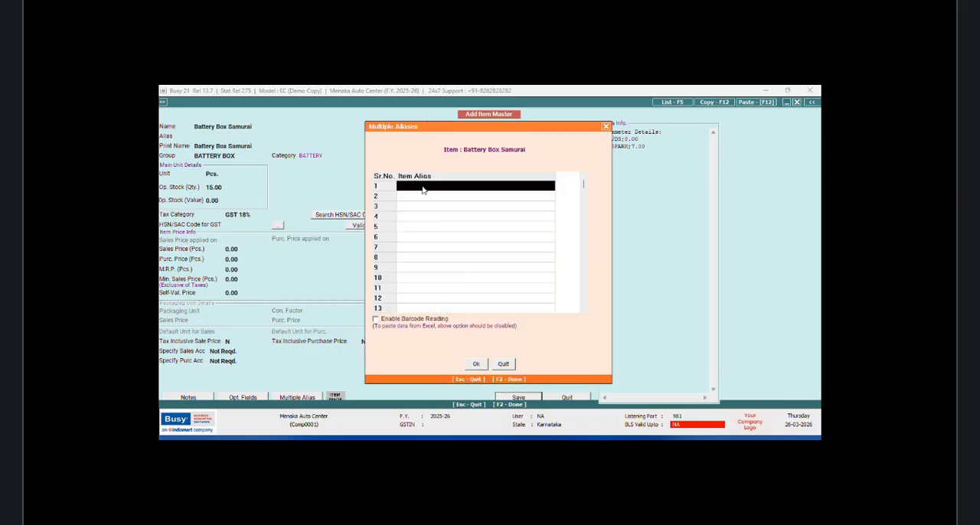
Step: Add Samurai Battery Box and Suzuki Battery Box as the first two aliases of the item
text(s)
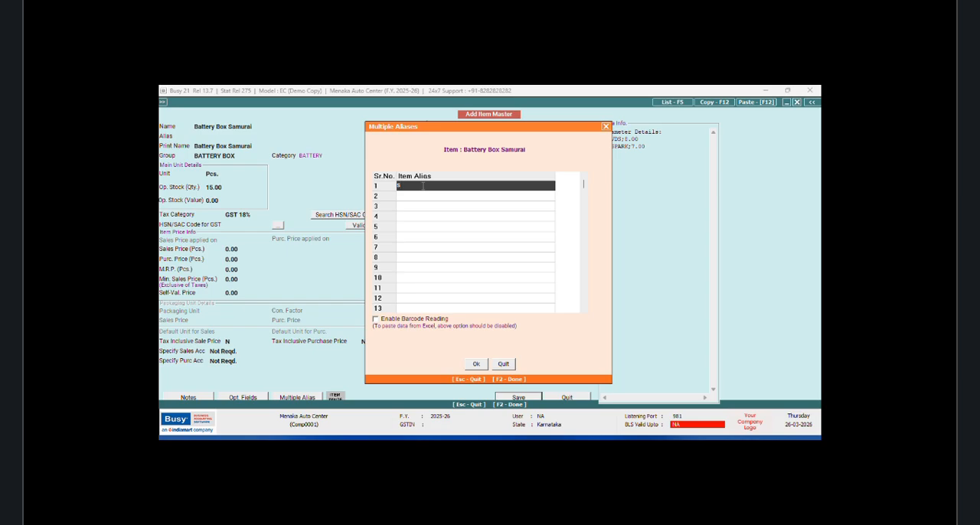
text(a)
key(BackSpace)
key(BackSpace)
text(Samurai Battery Bos)
click(421, 197)
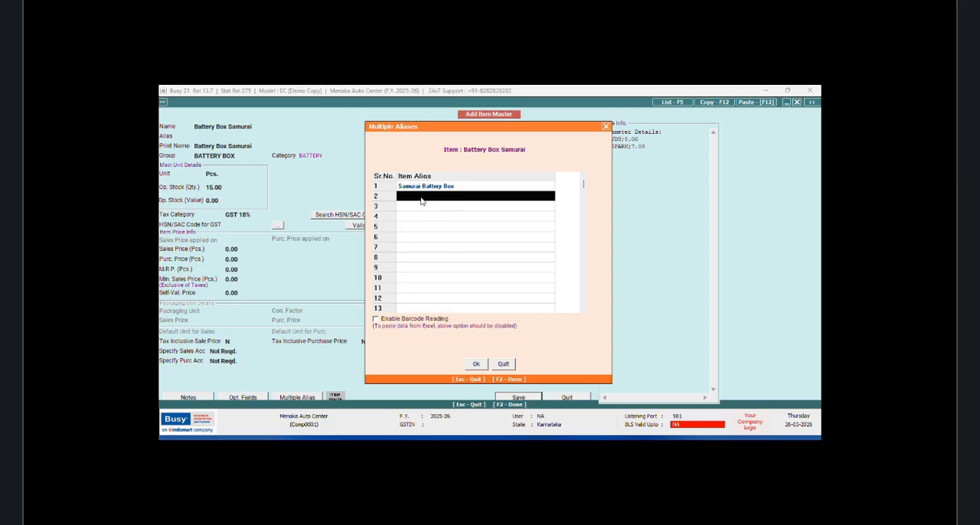
text(Suz)
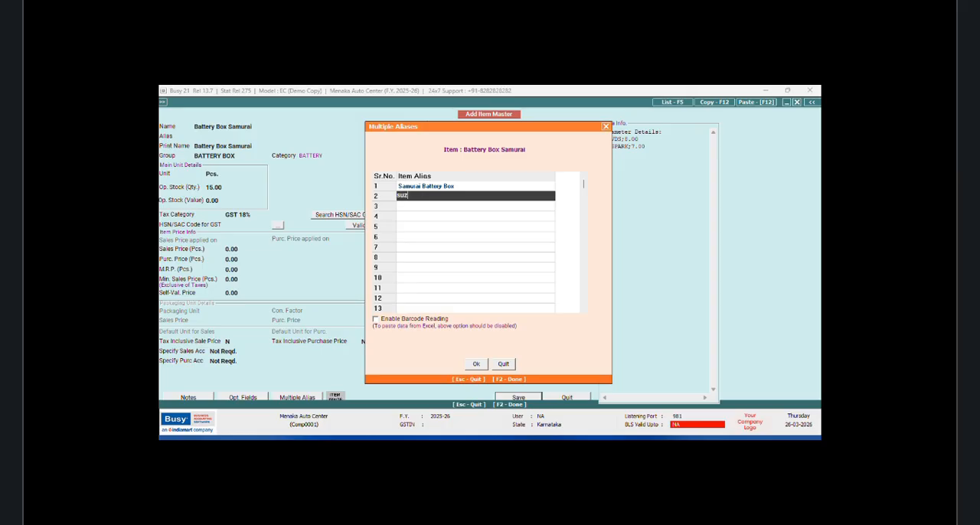
text(uki Battery Box)
key(Return)
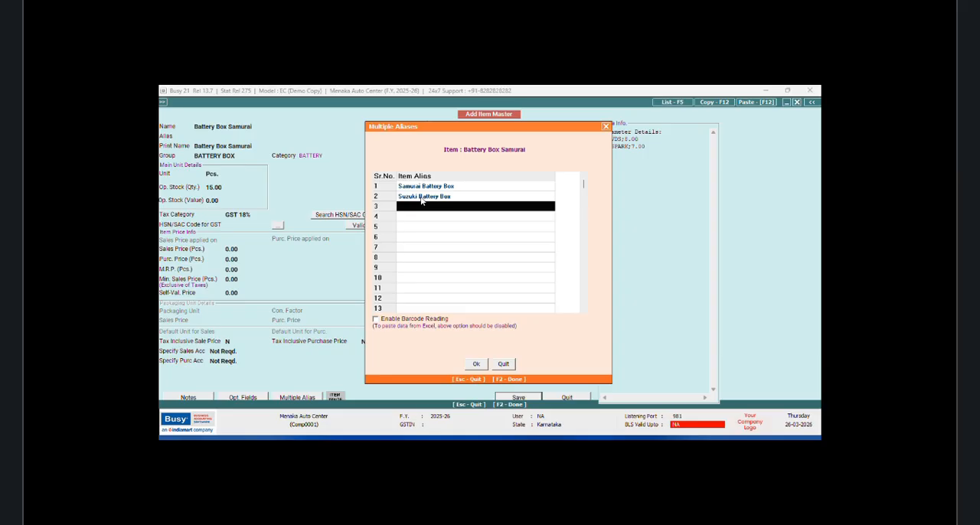
Step: Add aliases Ind Suzuki Battery Box and Shogun Battery Box, and enable barcode reading in the alias list
text(ind Suzuk)
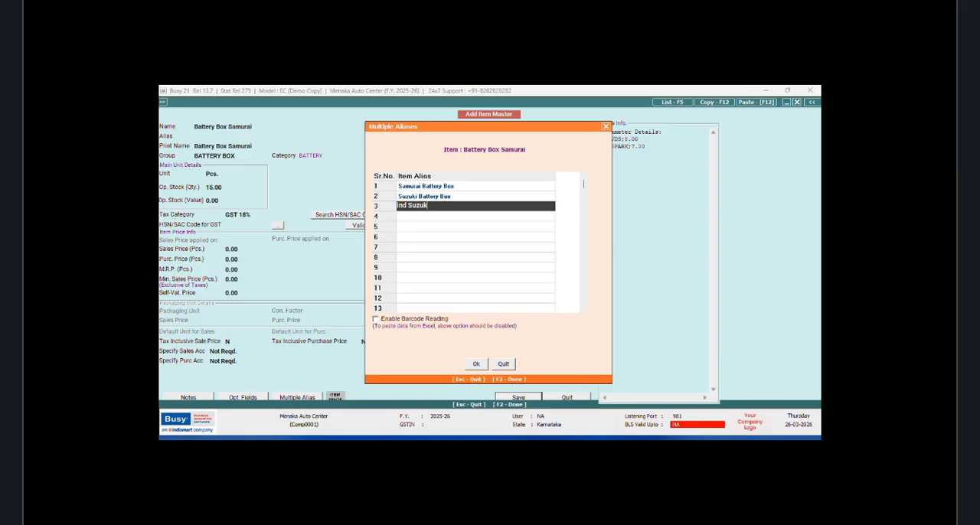
text(i Battery Box)
key(Return)
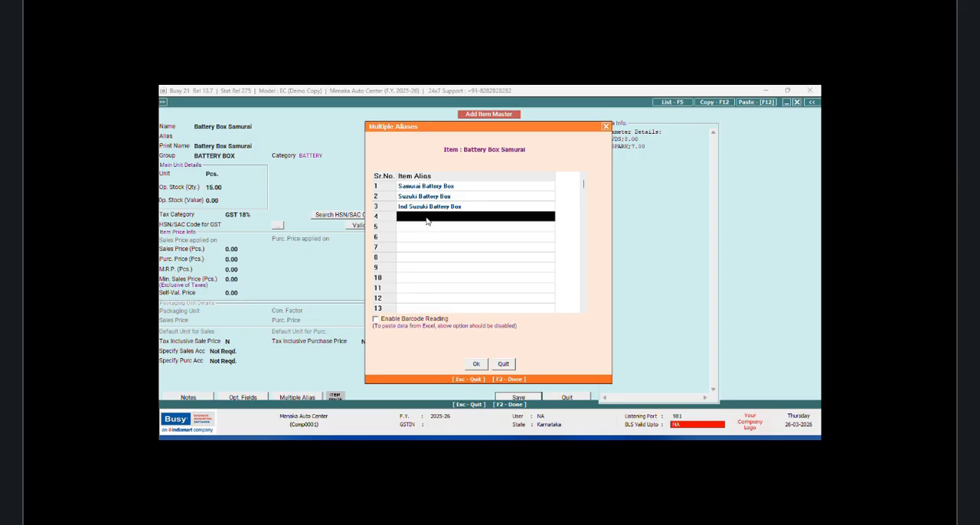
text(S)
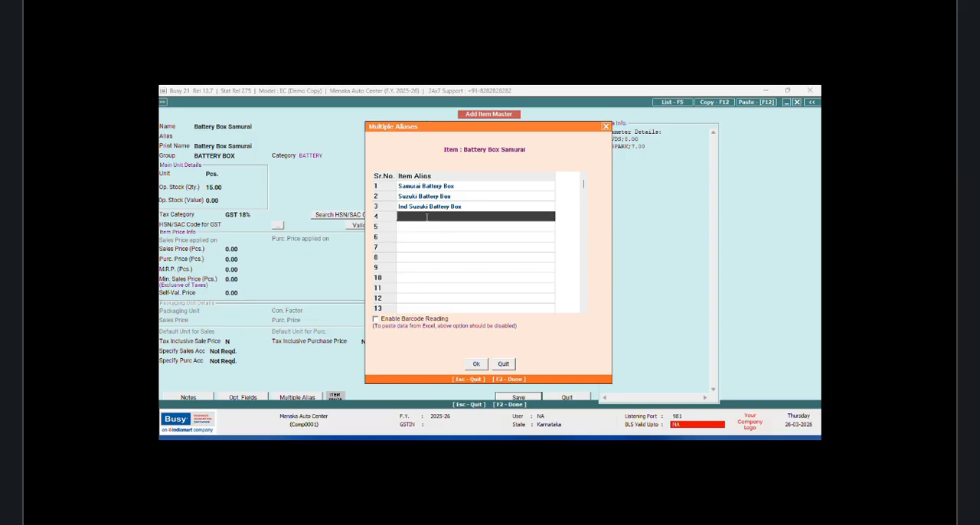
text(hogun Battery Box)
click(376, 323)
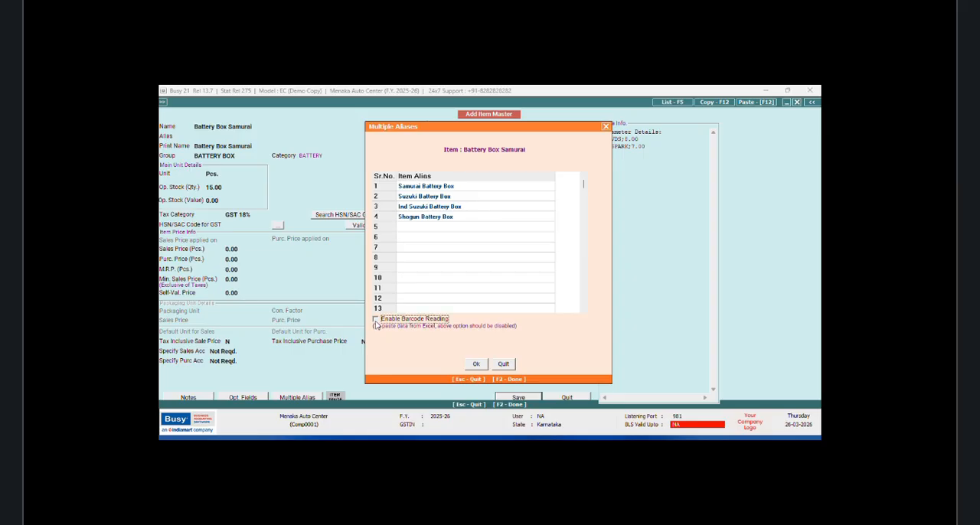
Step: Confirm the aliases, save the Battery Box Samurai item and close the item master
click(476, 364)
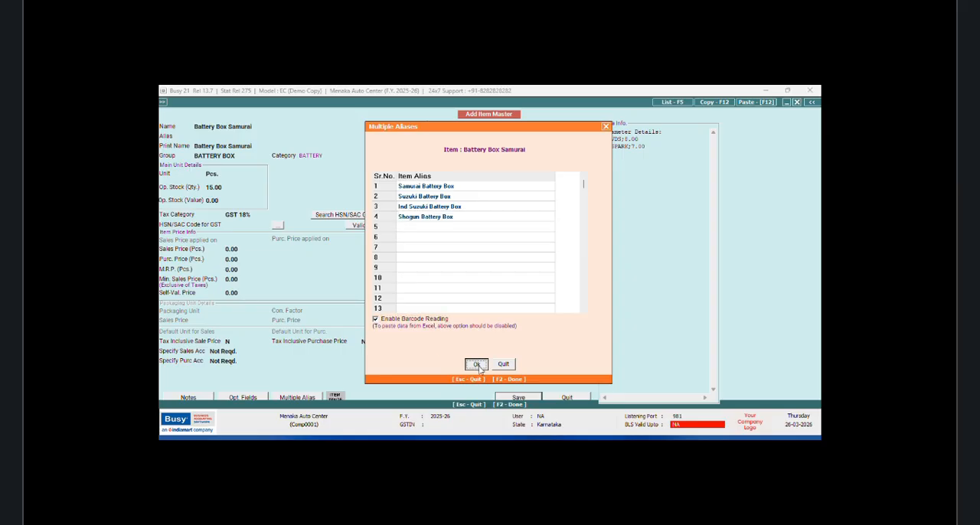
click(518, 397)
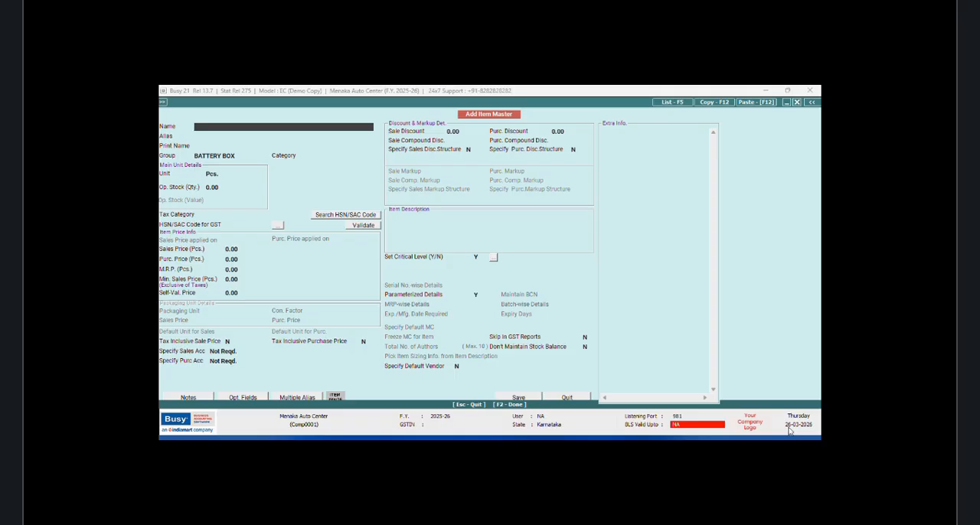
key(Escape)
Step: In the accounts configuration, enable Salesman/Broker-wise reporting and set its caption to Mechanic
click(228, 113)
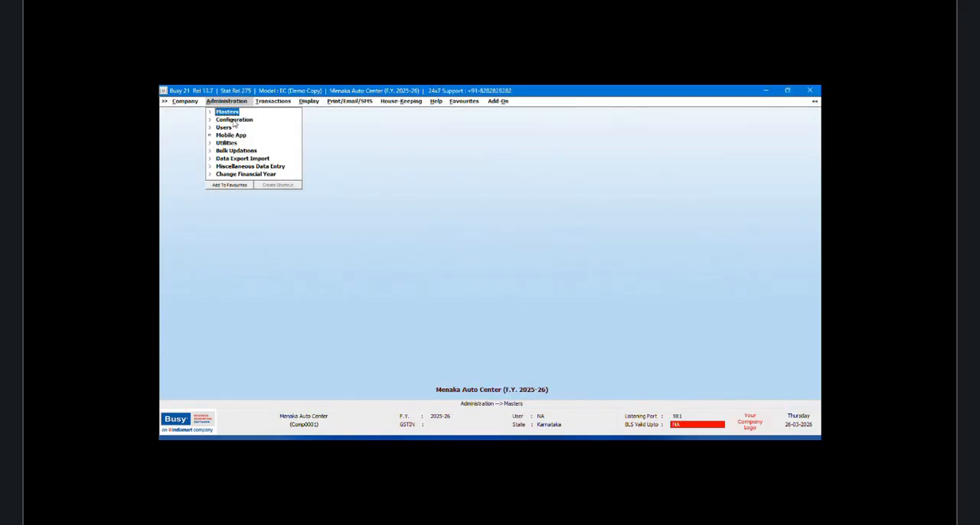
click(233, 120)
click(251, 120)
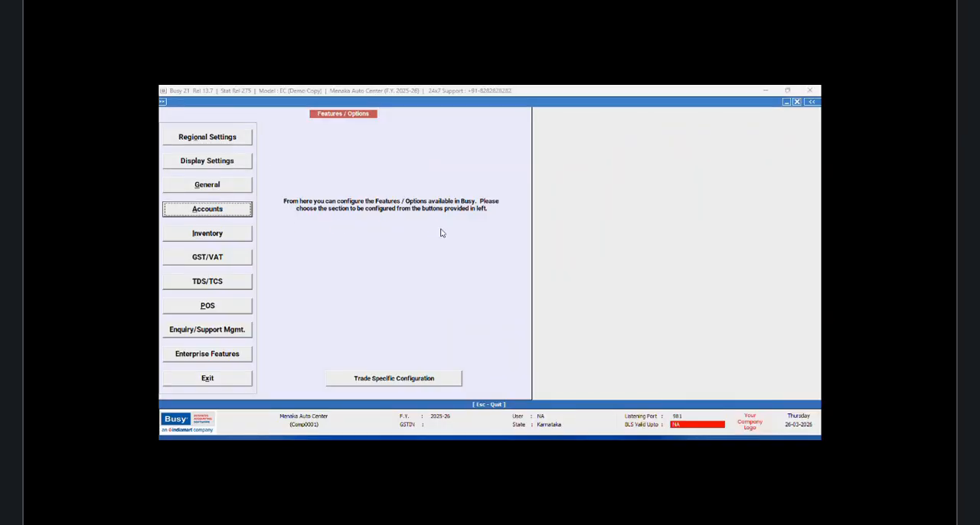
key(Return)
click(361, 136)
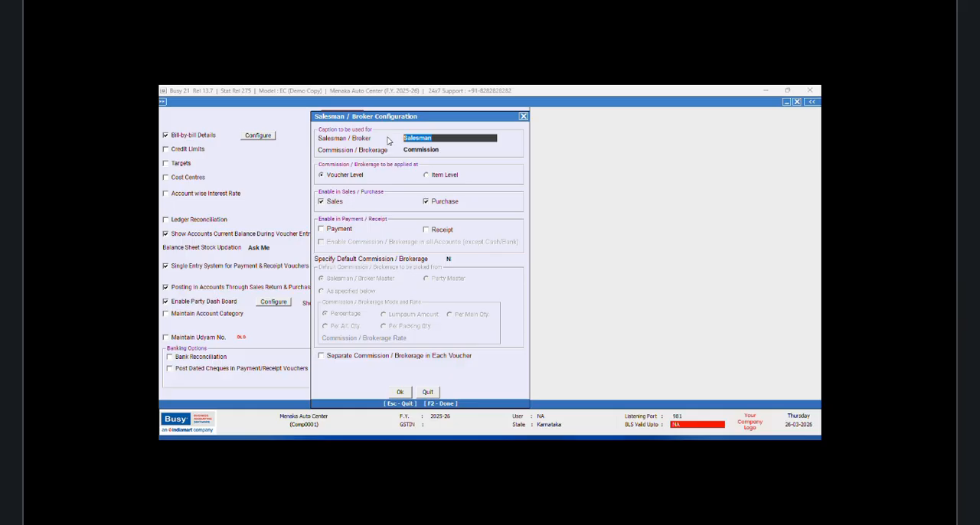
key(BackSpace)
text(Mechanic)
Step: Apply commission at item level, enable it for sales only, and turn on default commission
click(426, 175)
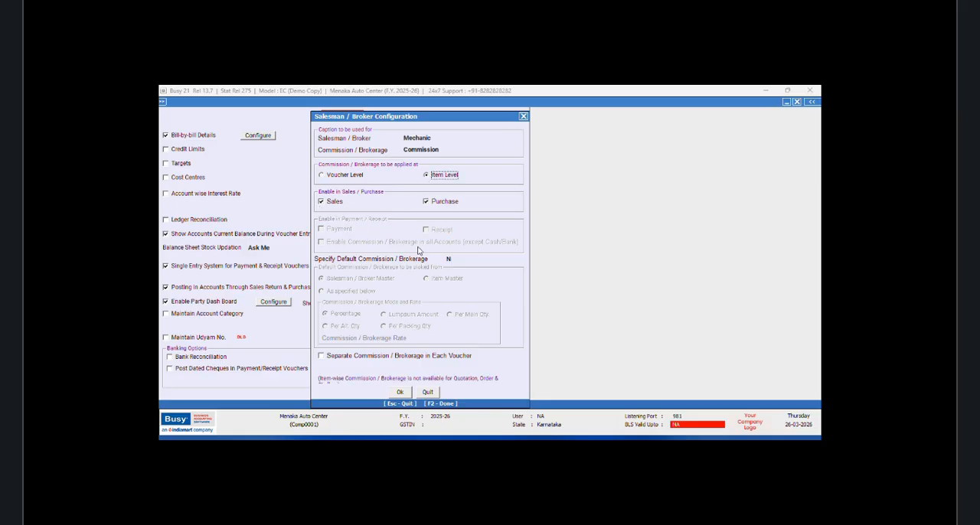
click(427, 201)
key(Return)
text(Y)
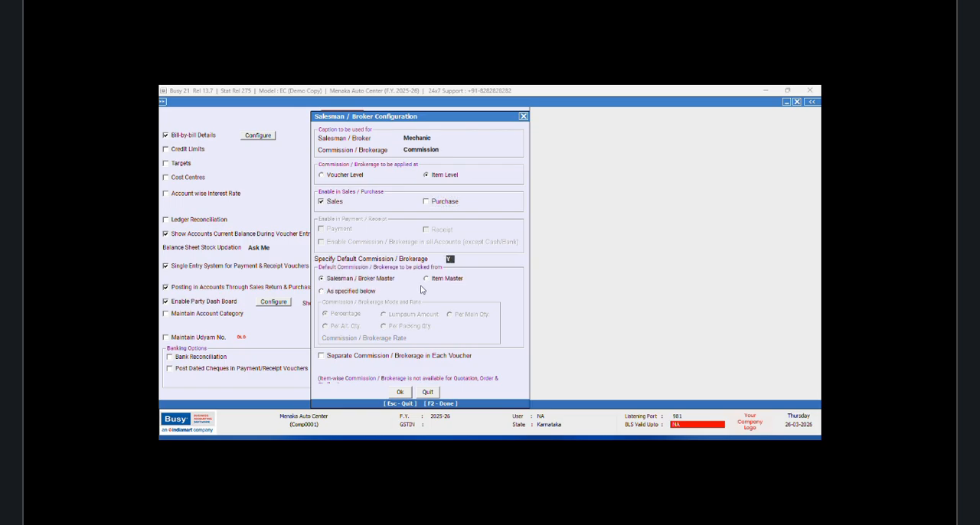
Step: Set default commission as specified below, per main quantity, separate in each voucher, and confirm the configuration
click(330, 293)
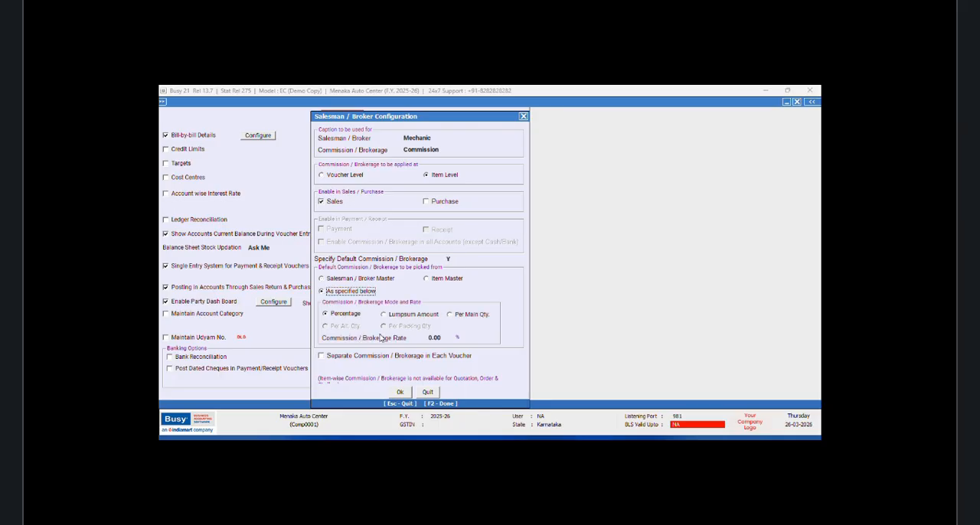
click(450, 315)
click(322, 356)
click(400, 393)
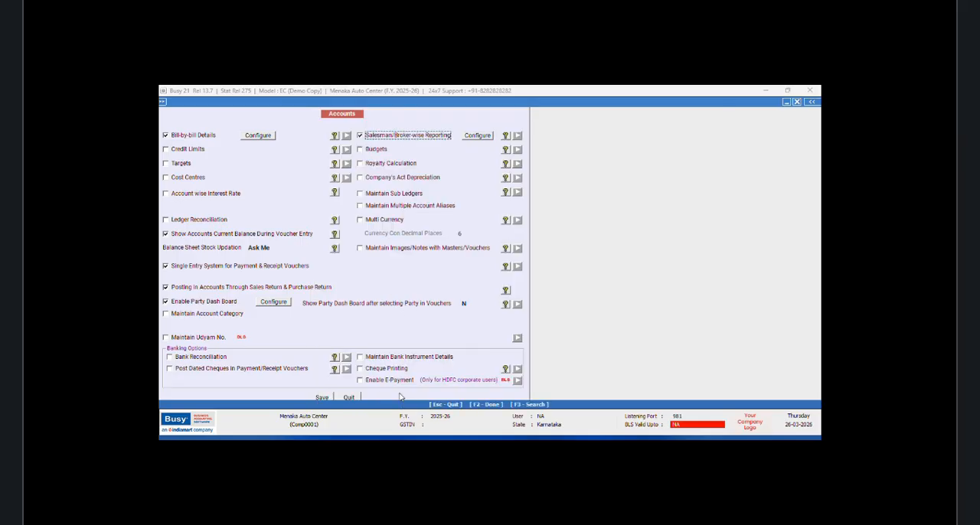
Step: Save the accounts configuration, exit the features screen and start adding a new Mechanic master
click(321, 398)
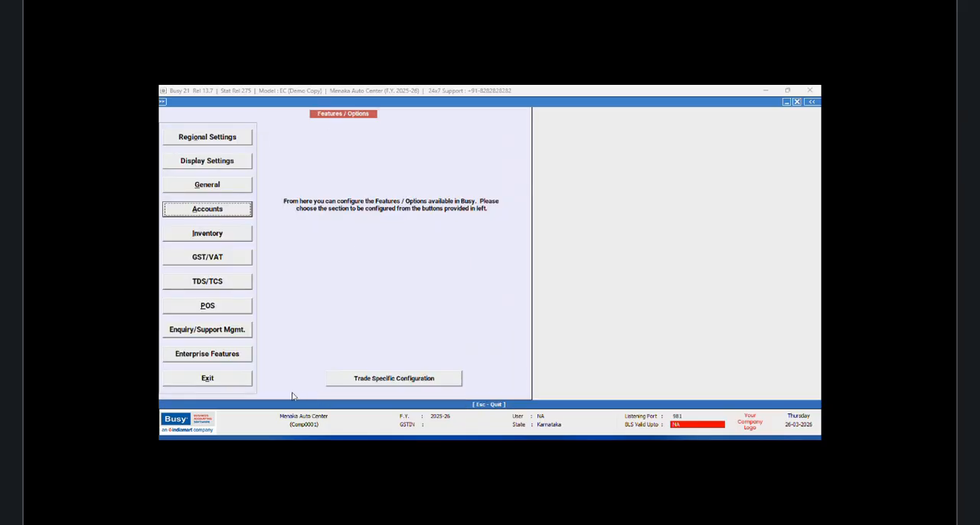
click(244, 379)
click(218, 113)
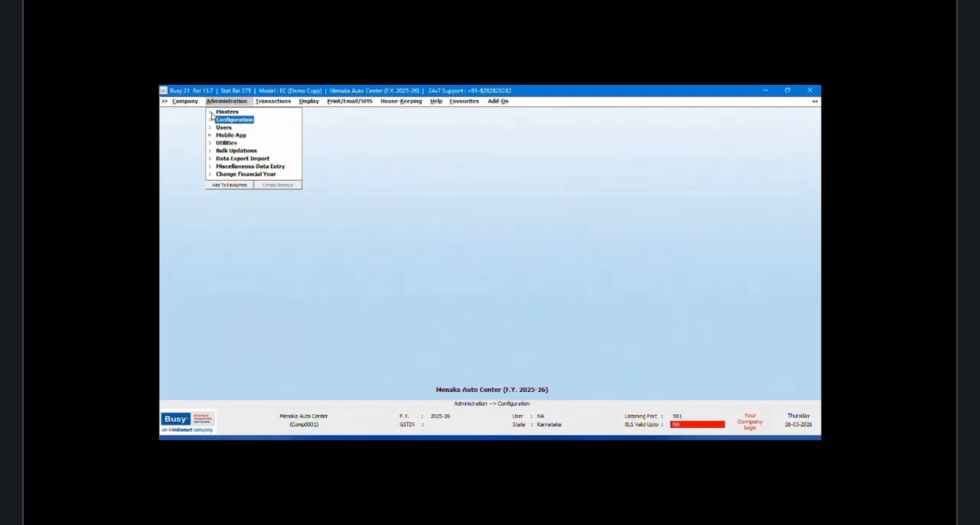
click(228, 114)
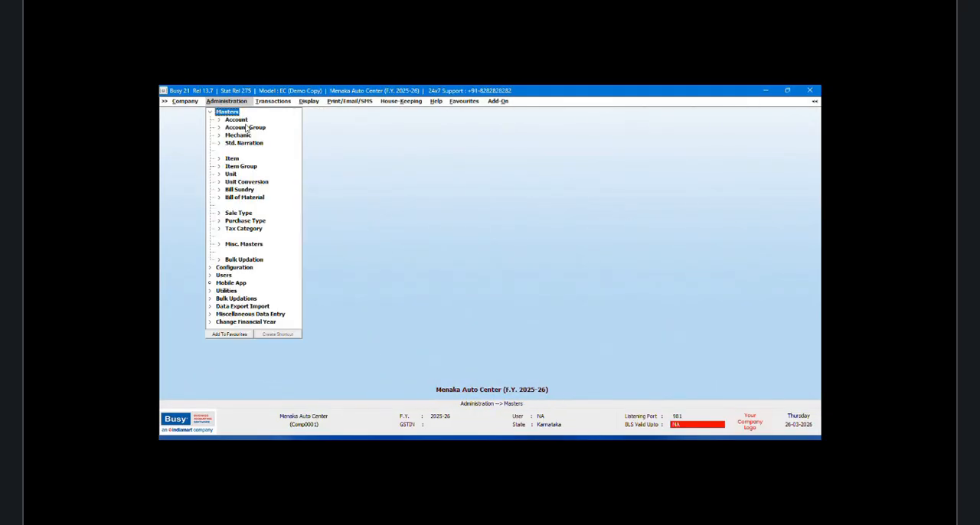
click(241, 136)
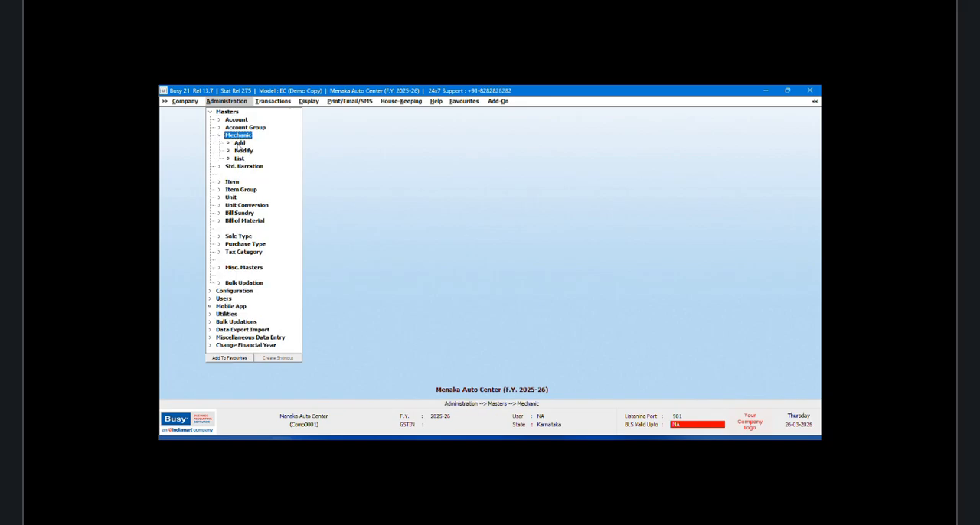
click(238, 143)
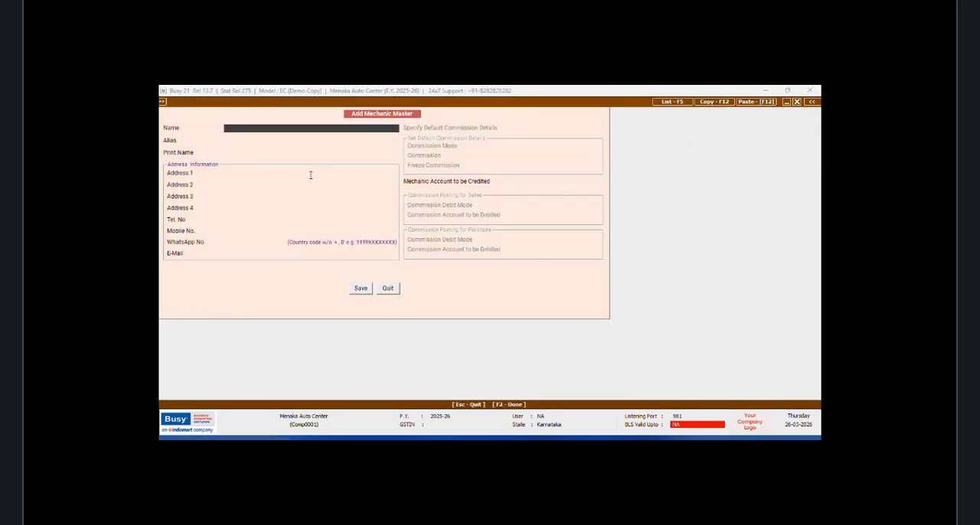
Step: Enter the mechanic's name, first address line and mobile number
text(Govardhan)
key(Return)
key(Return)
key(Return)
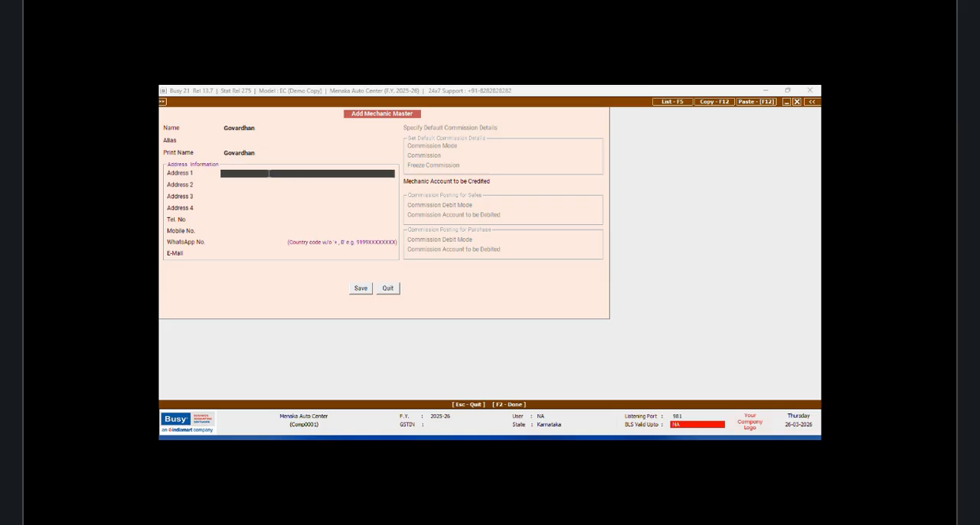
text(Amrithsar)
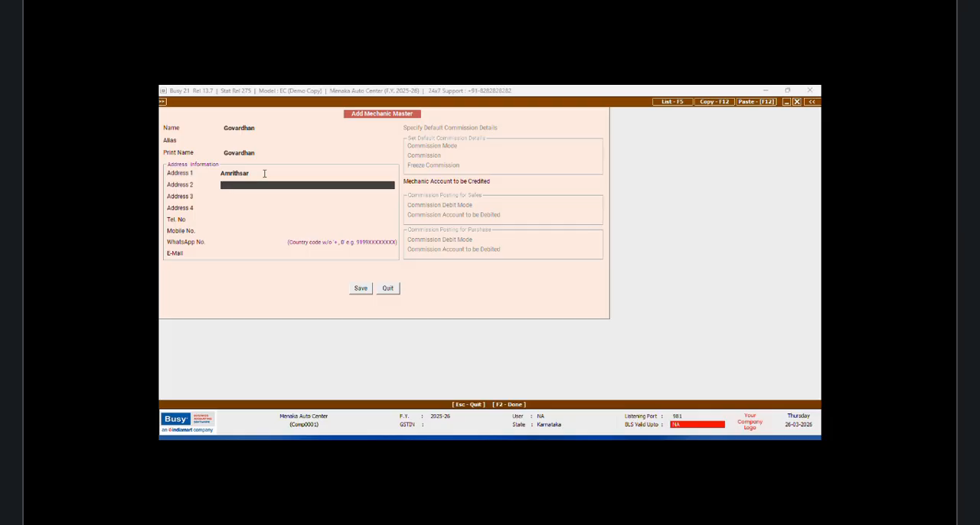
click(238, 231)
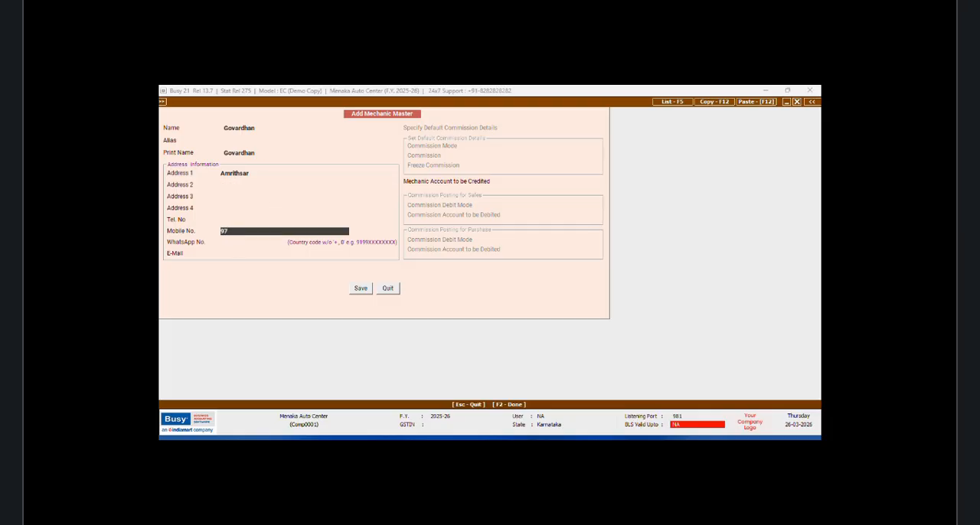
key(Return)
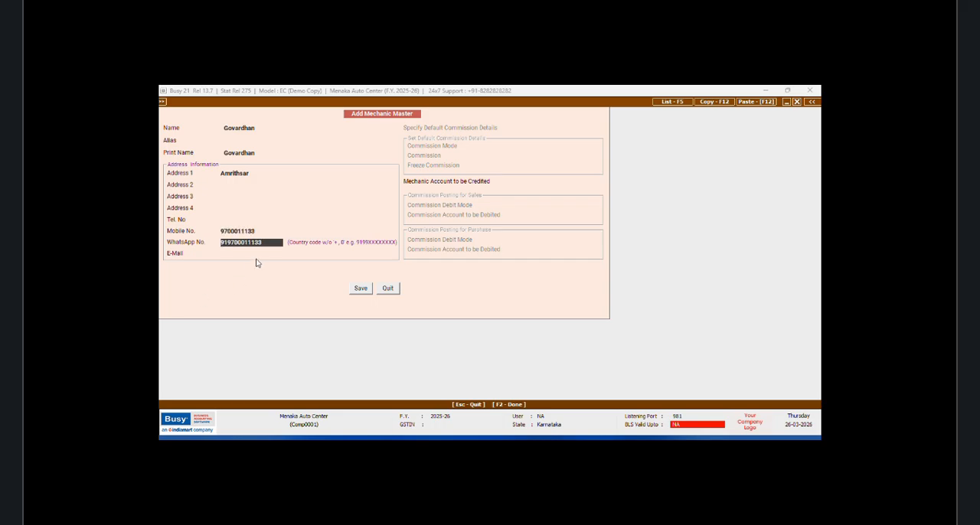
Step: Create the mechanic's credit account named Mechanic plus the mechanic's name plus Commission under the Current Liabilities group
click(560, 183)
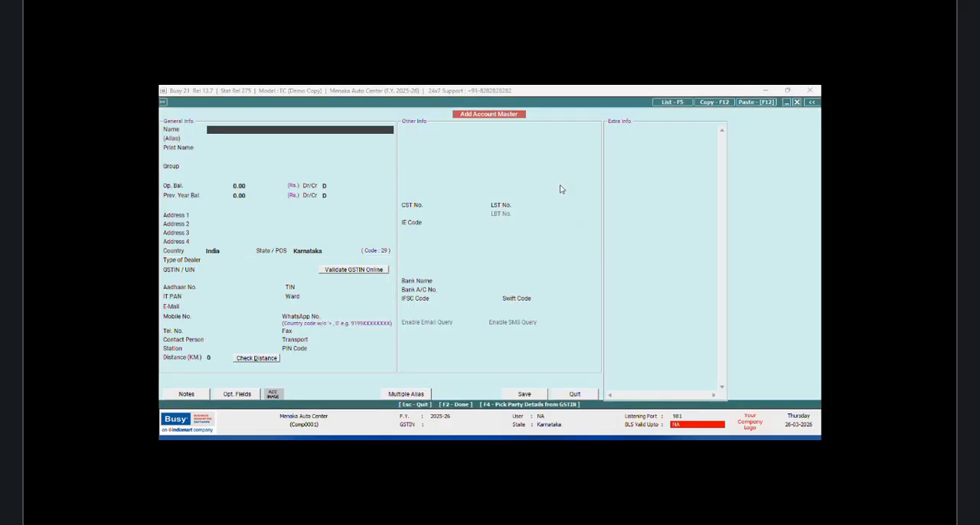
text(Mechanic Govardhan Commission)
key(Return)
key(Return)
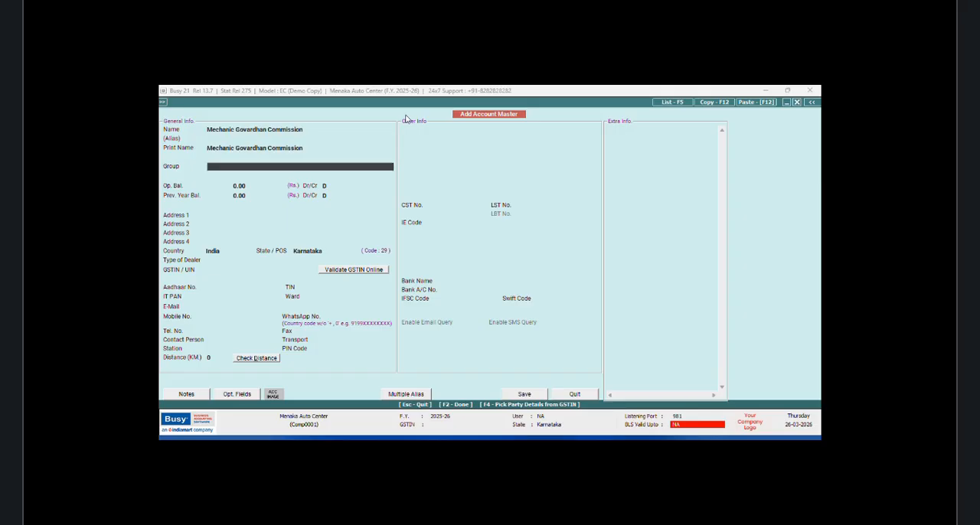
text(cu)
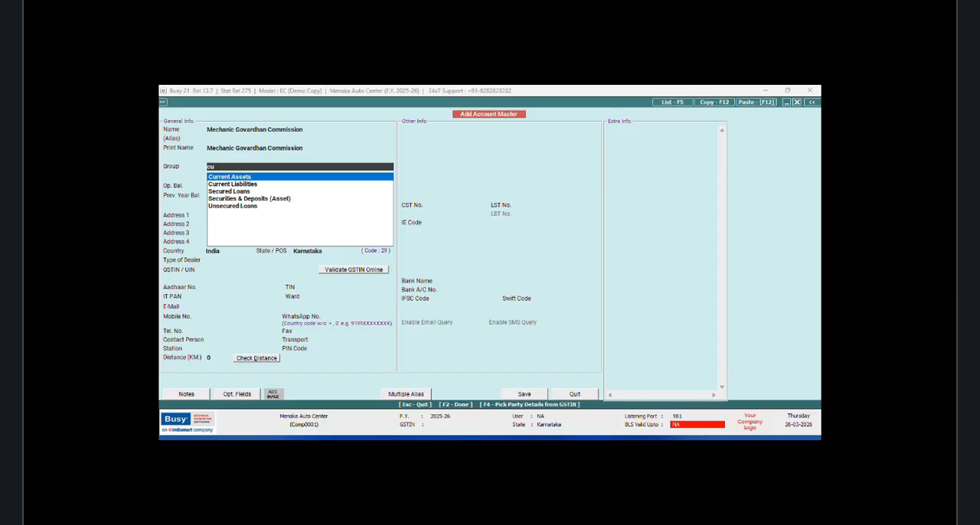
key(Down)
key(Return)
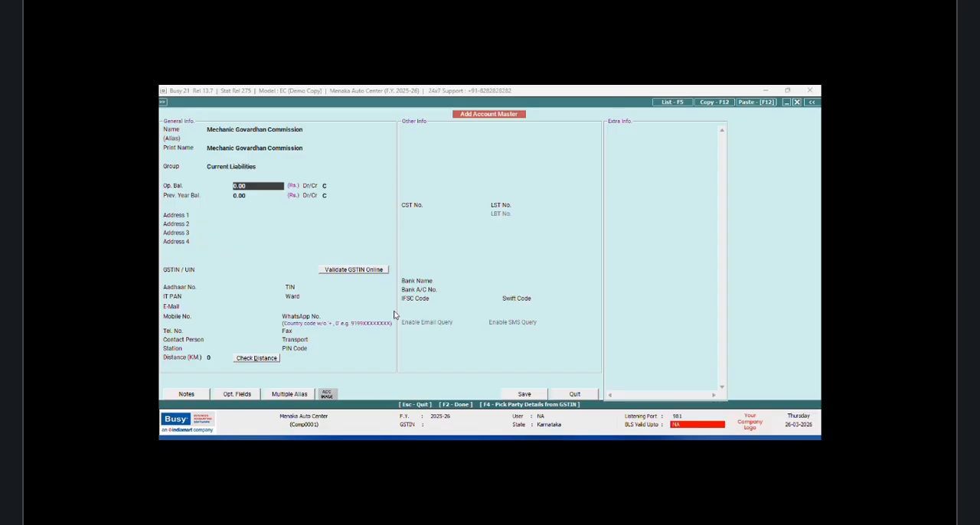
Step: Tag the commission account to Other Current Liabilities and Indirect/Operating/Other Expenses for Schedule III, and save it
click(528, 395)
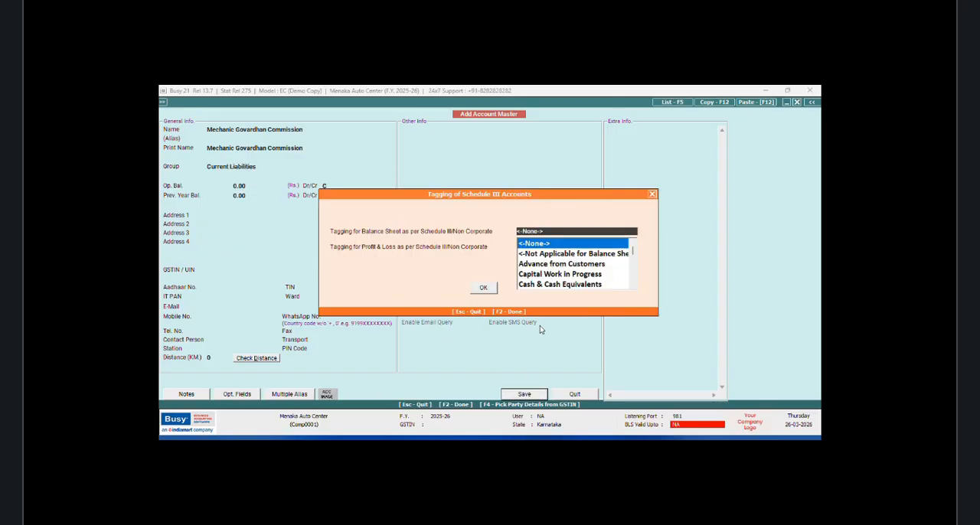
key(Down)
key(Down)
key(Down)
key(Down)
key(Down)
key(Down)
key(Down)
key(Down)
key(Down)
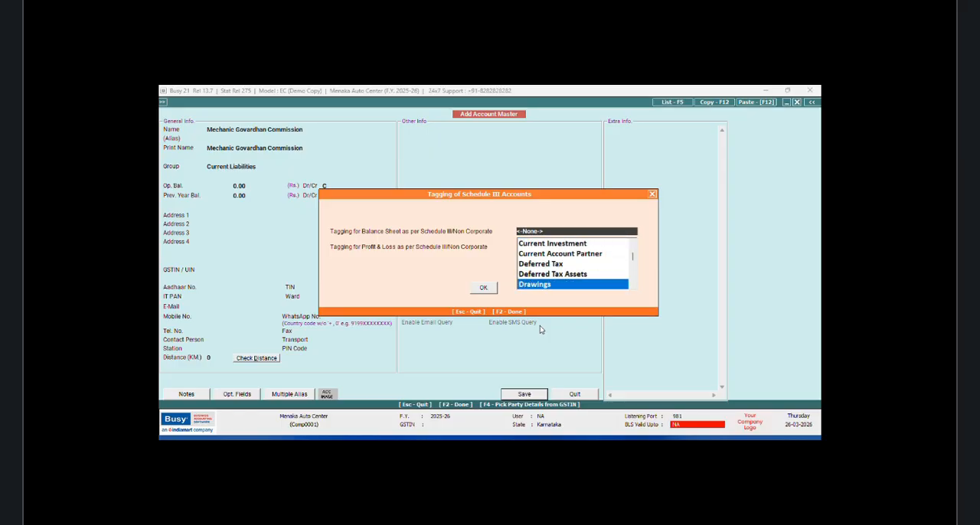
key(Down)
key(Down)
key(Down)
key(Down)
key(Down)
key(Down)
key(Down)
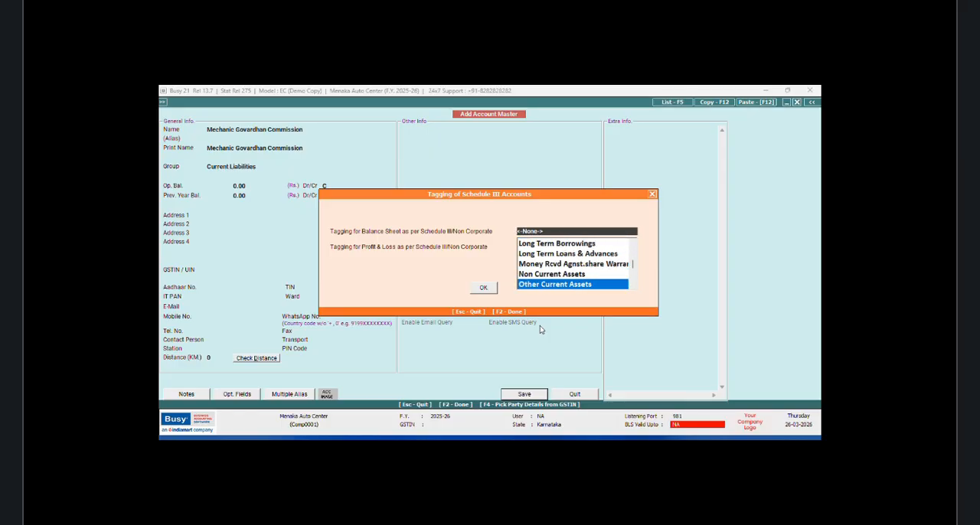
key(Down)
key(Down)
key(Down)
key(Down)
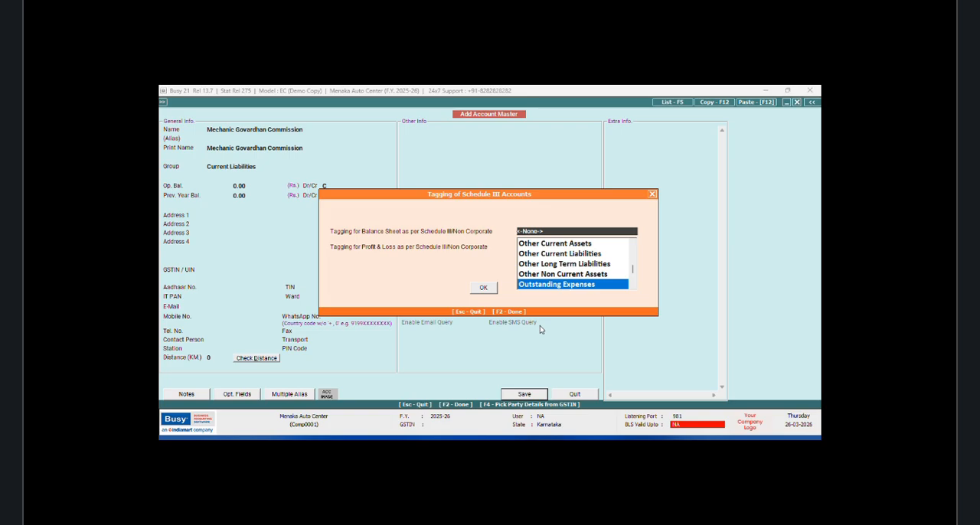
key(Down)
key(Up)
key(Up)
key(Up)
key(Up)
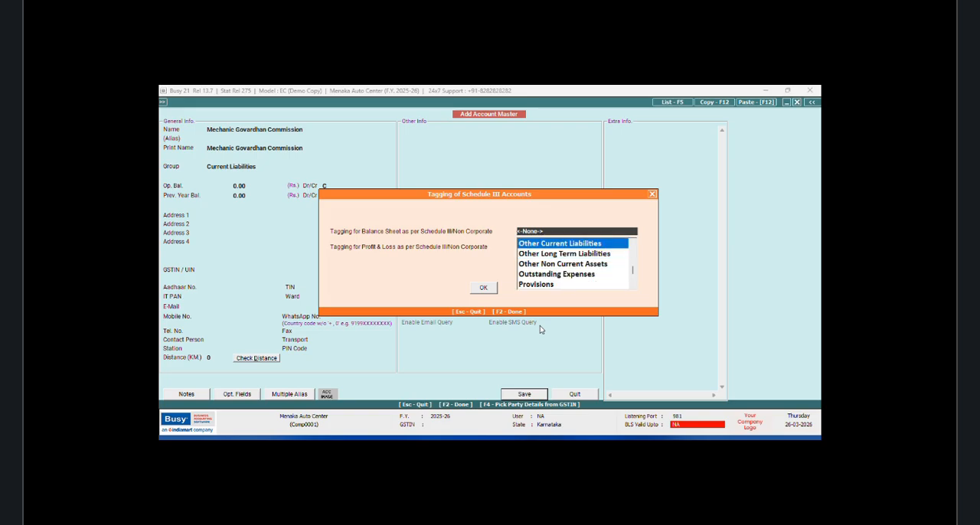
key(Return)
text(e)
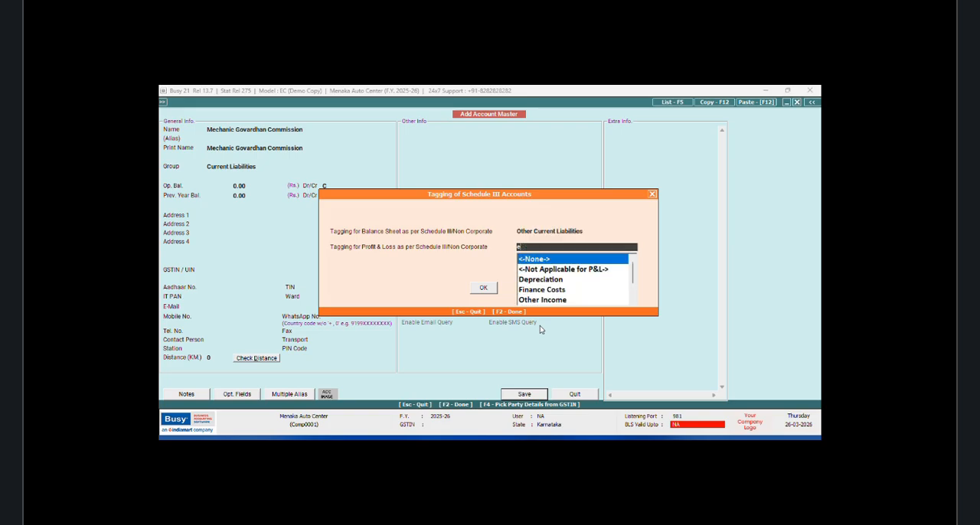
text(x)
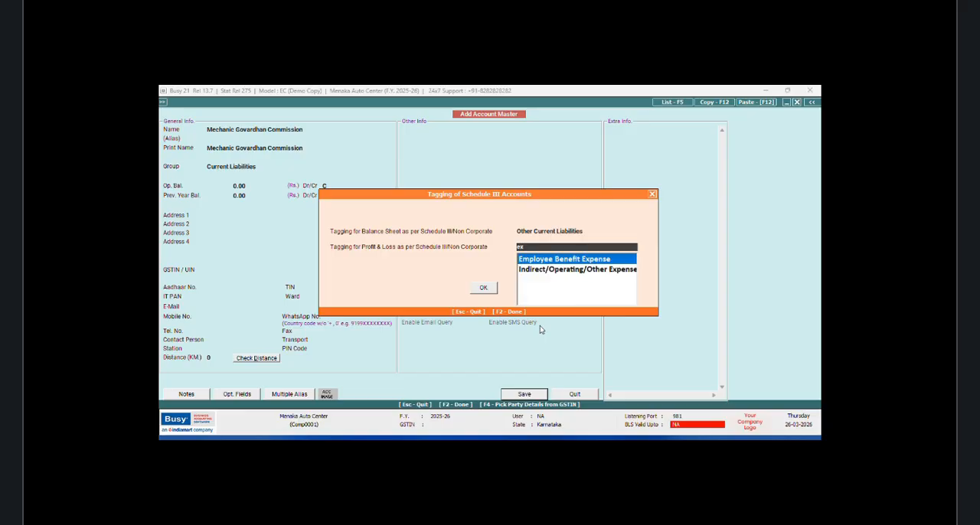
key(Down)
key(Return)
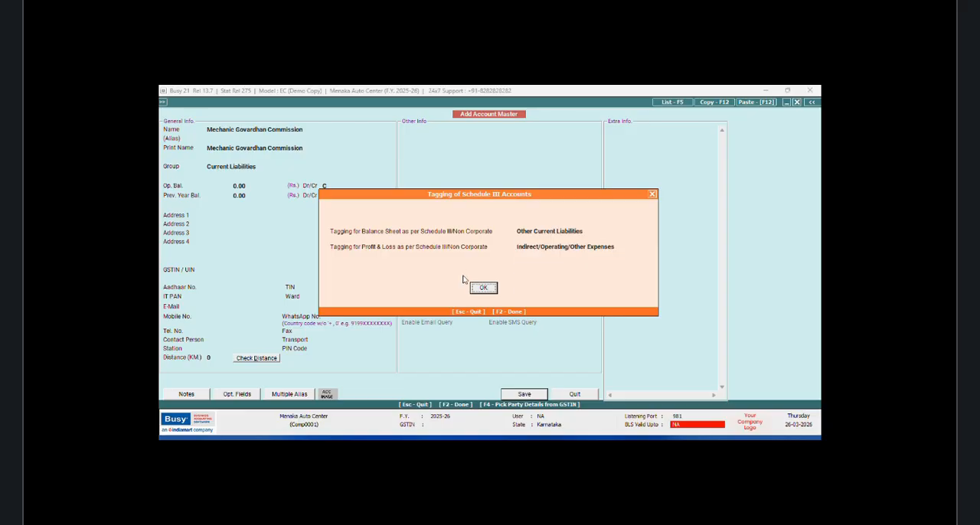
click(483, 289)
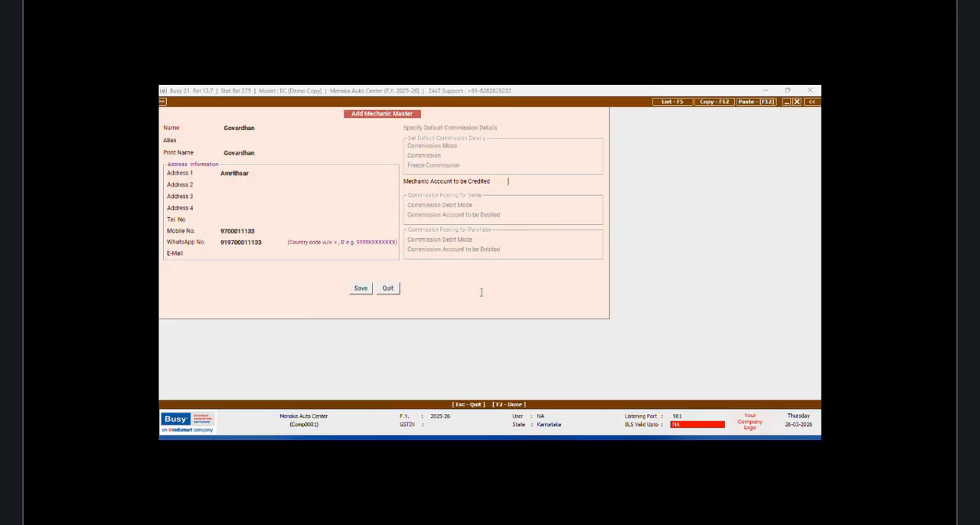
Step: Prefix the mechanic's name with Mechanic and save the mechanic master
click(226, 128)
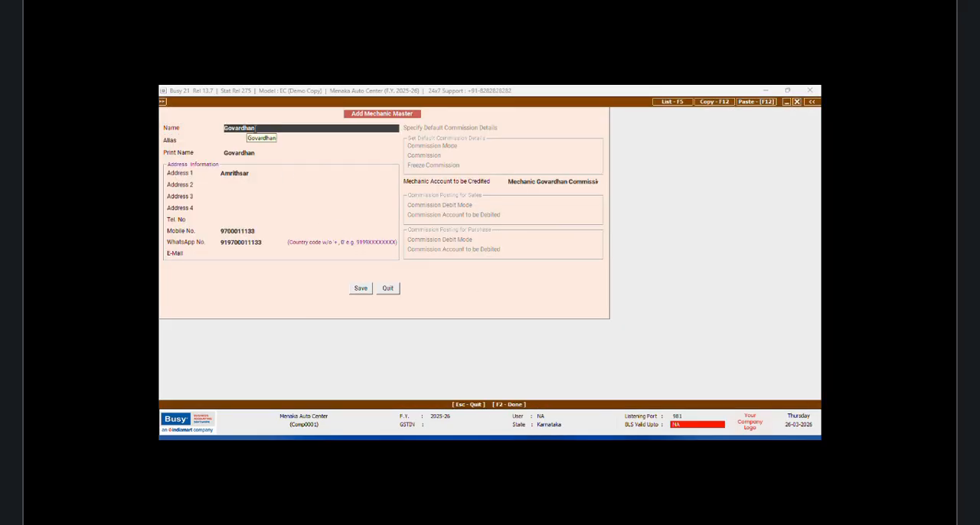
key(Home)
text(Mechanic)
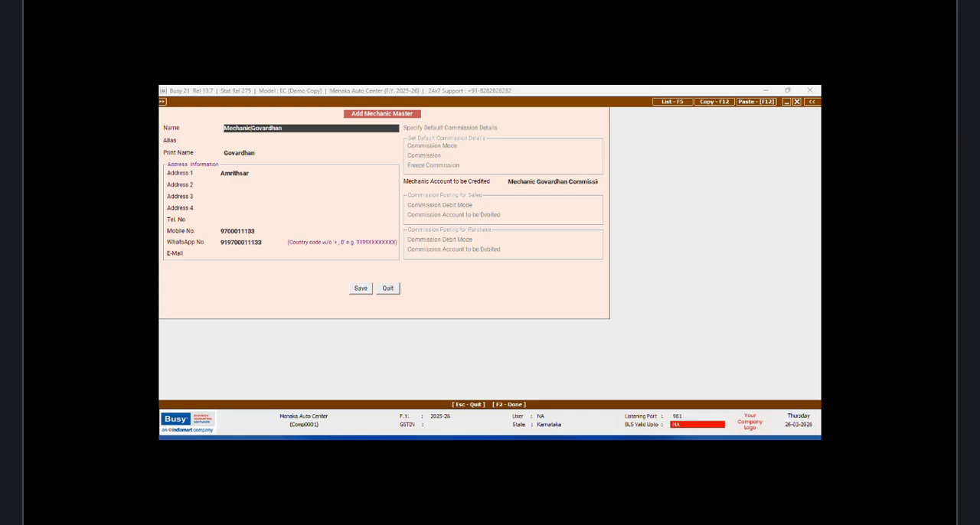
key(Return)
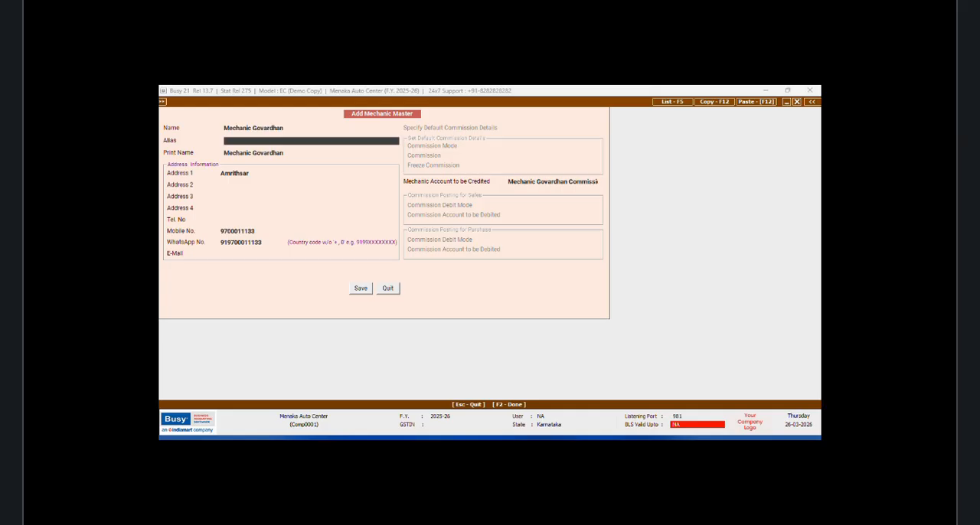
click(360, 289)
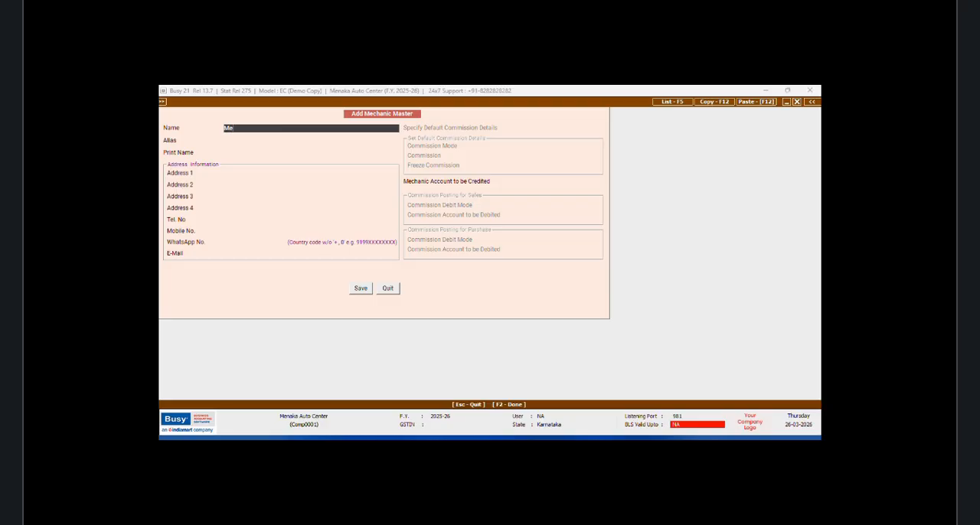
Step: Add a second mechanic, entering the name prefixed with Mechanic, the first address line and the mobile number
text(Mechai)
key(BackSpace)
key(BackSpace)
key(BackSpace)
text(nic Sukhvinder)
key(Return)
key(Return)
key(Return)
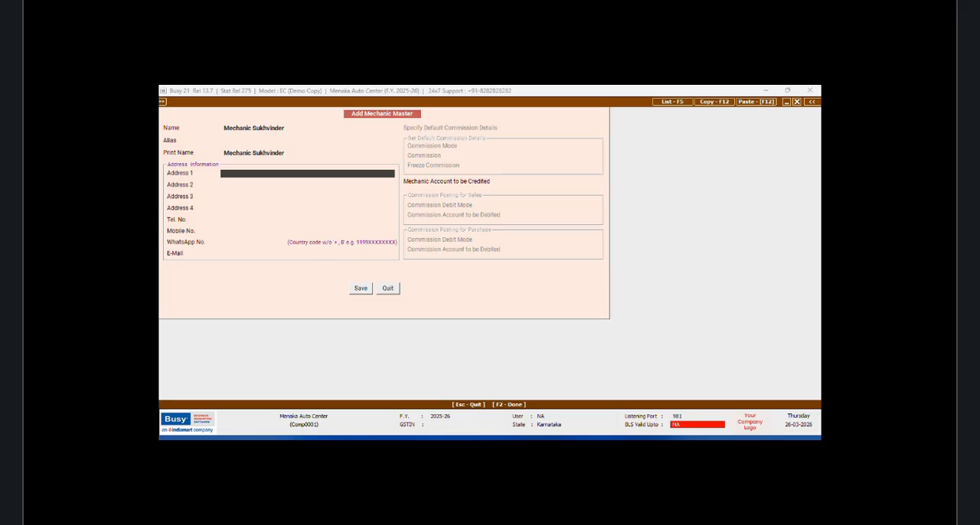
text(Amrithsar)
click(239, 230)
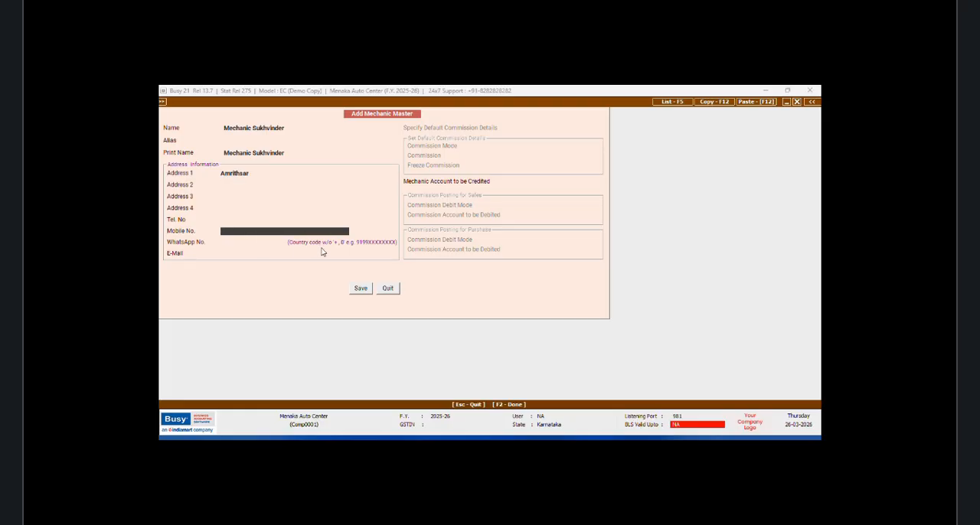
key(Return)
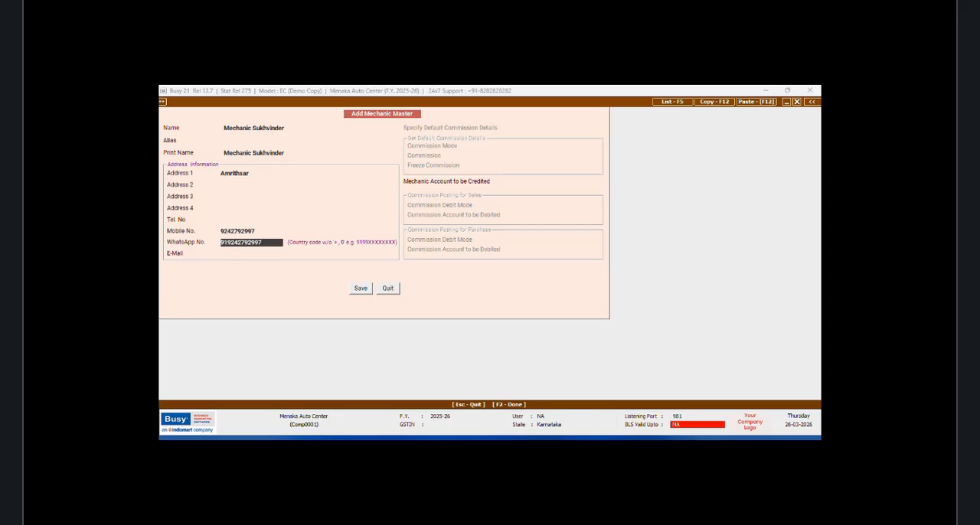
Step: Create a new credit account for this mechanic named Mechanic plus name plus Commission in the Current Liabilities group
key(Return)
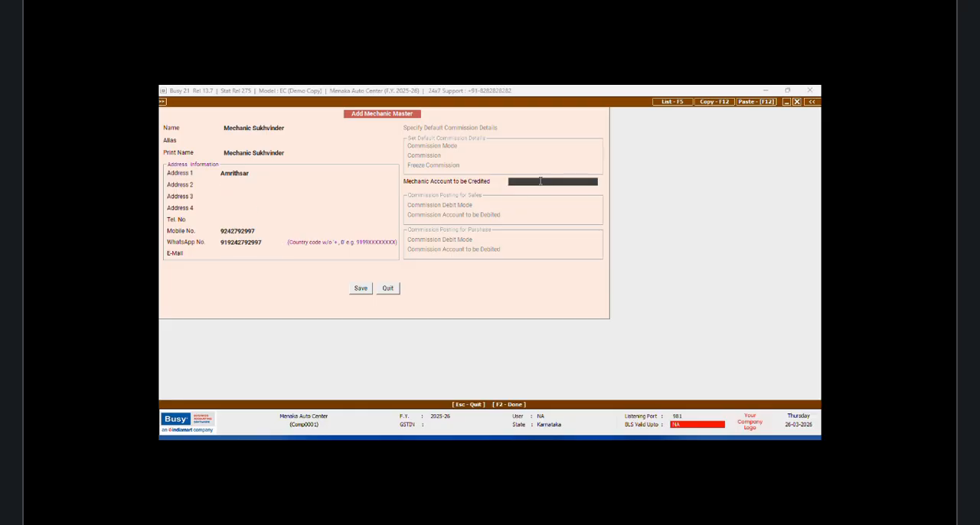
text(M)
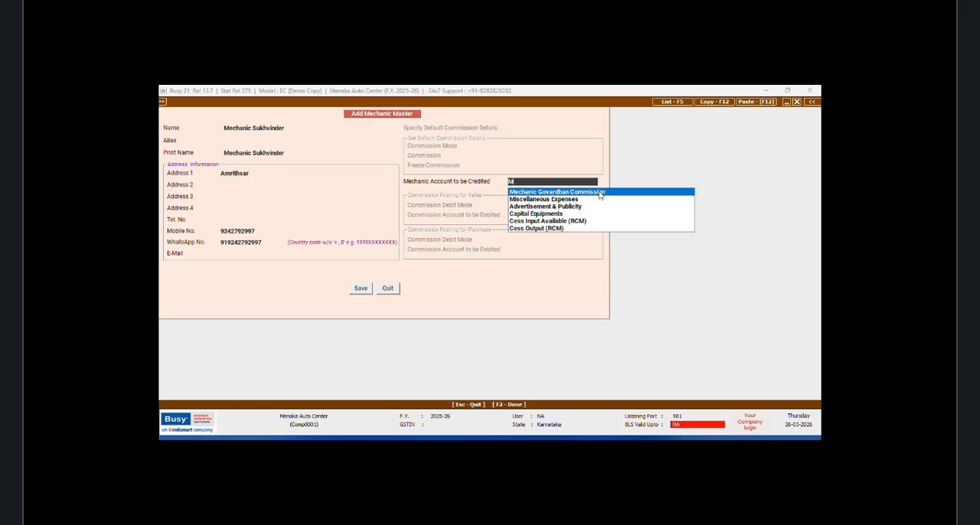
click(598, 192)
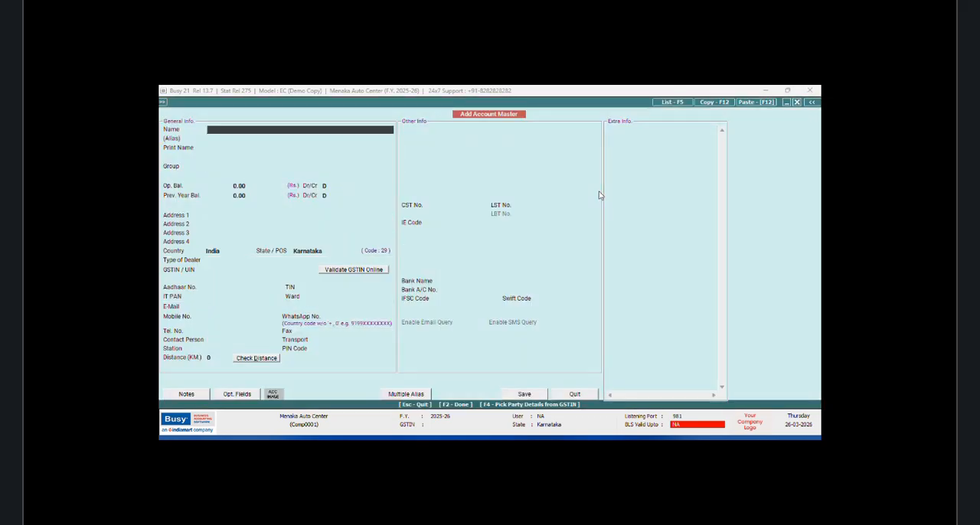
text(Mechanic Sukhvinder Commission)
key(Return)
key(Return)
text(curre)
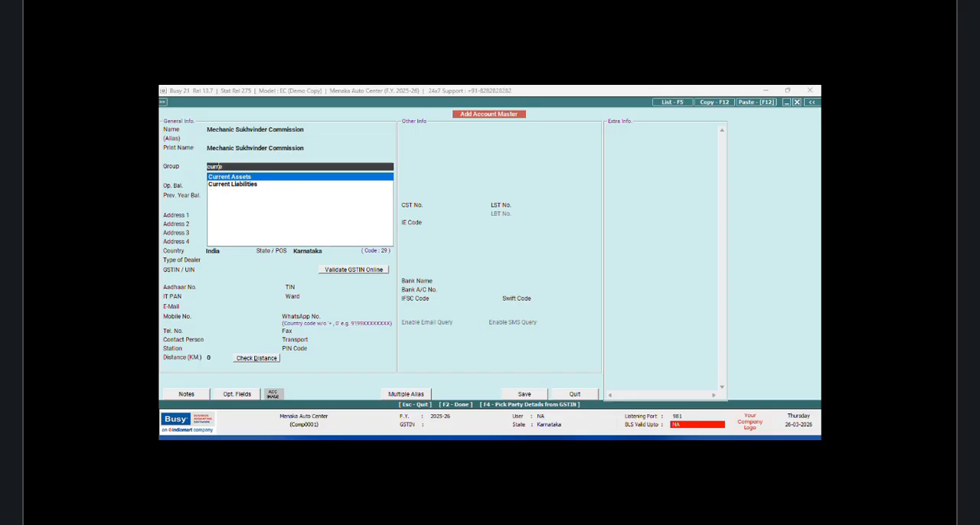
key(Down)
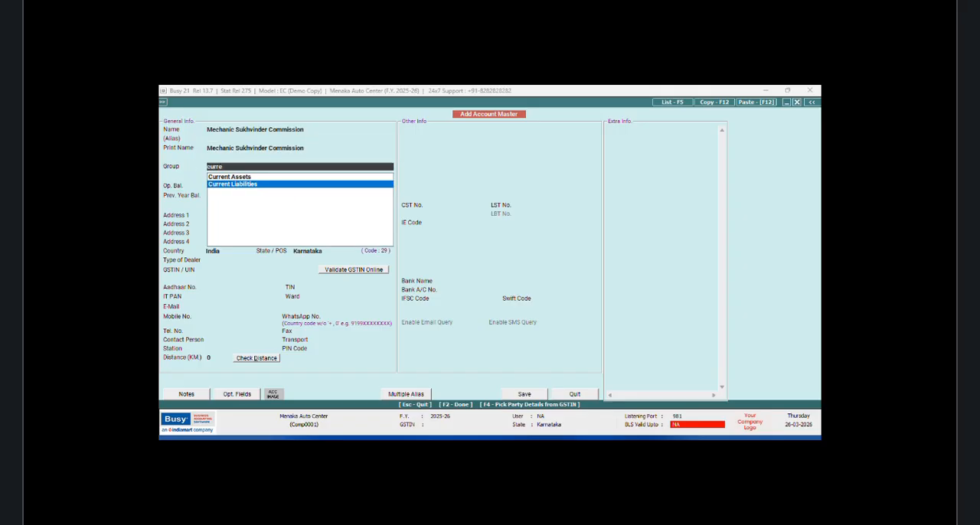
key(Return)
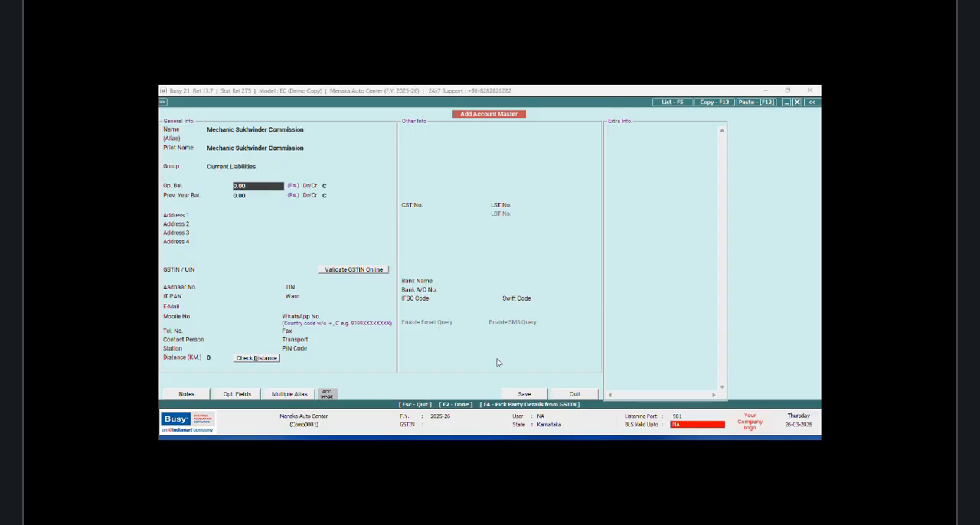
Step: Tag the new commission account to Other Current Liabilities and Indirect/Operating/Other Expenses, then save the mechanic master and close it
click(524, 394)
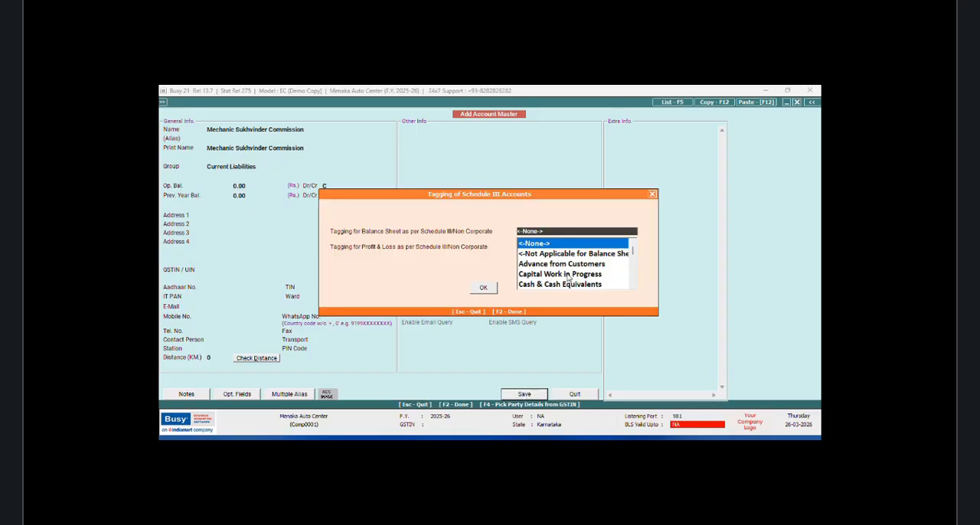
text(liab)
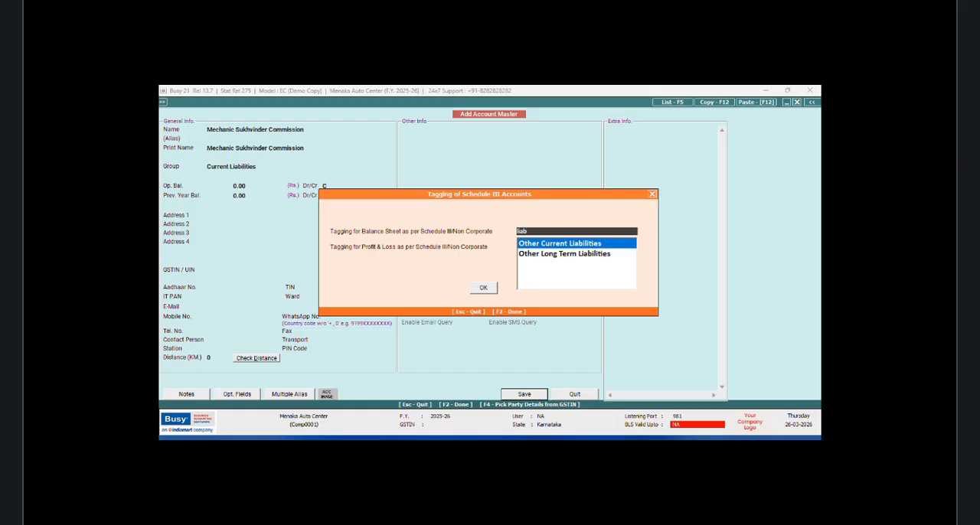
key(Return)
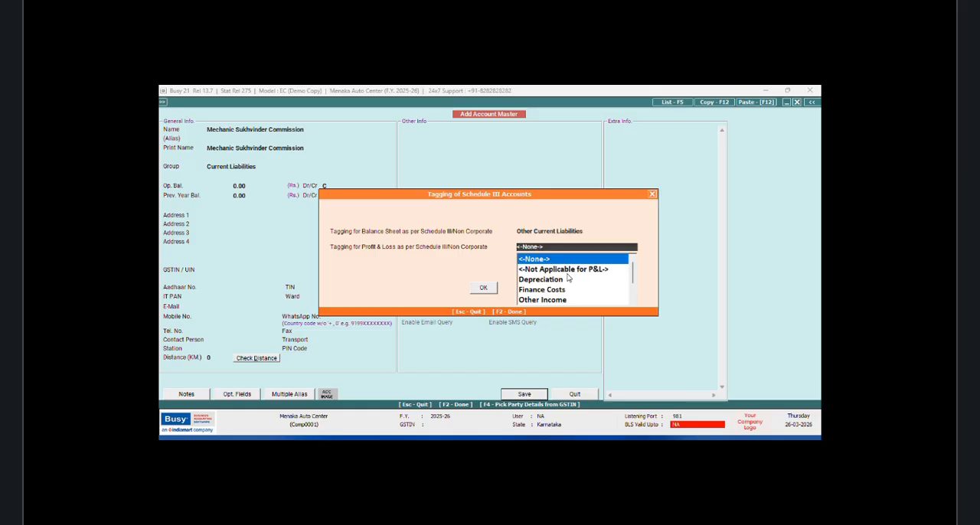
text(expen)
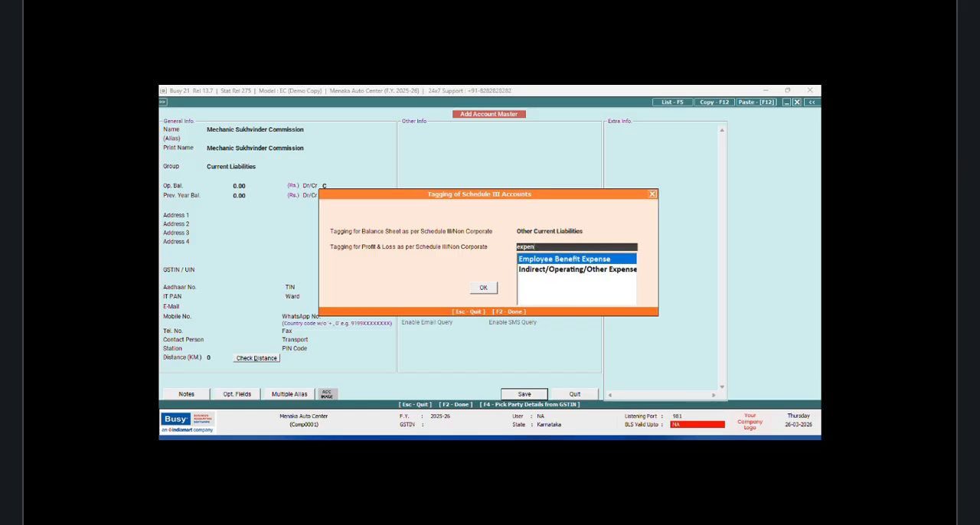
key(Down)
key(Return)
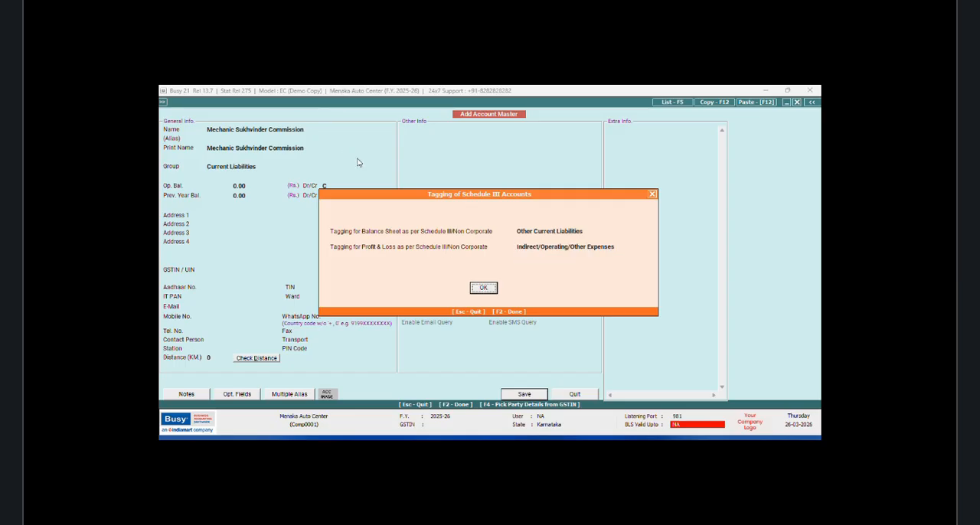
click(483, 288)
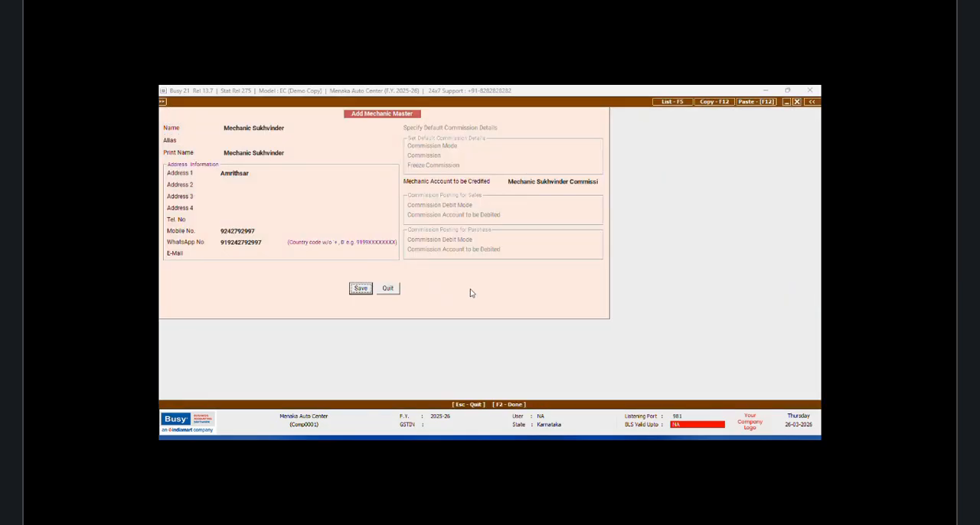
click(360, 289)
click(391, 289)
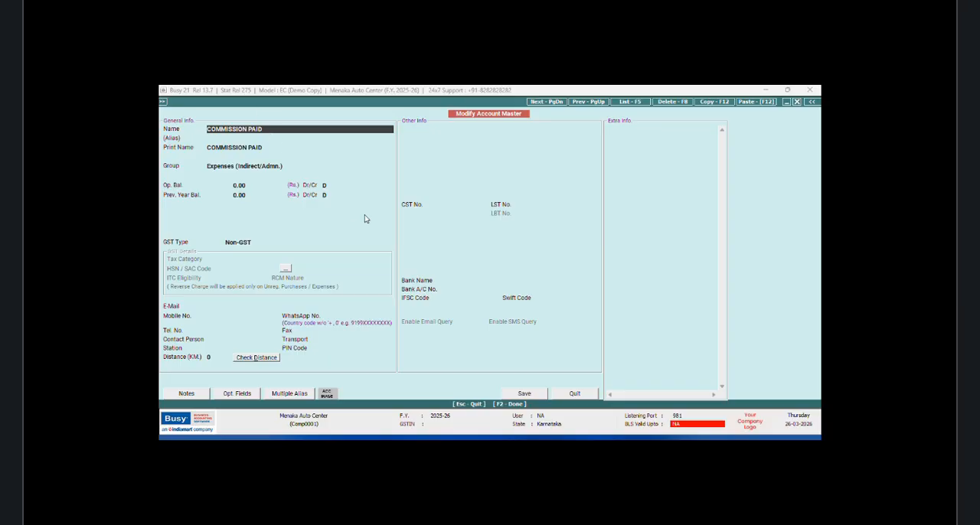
Step: Tag the COMMISSION PAID account to Other Current Liabilities and Indirect/Operating/Other Expenses for Schedule III and save it
click(287, 166)
click(267, 148)
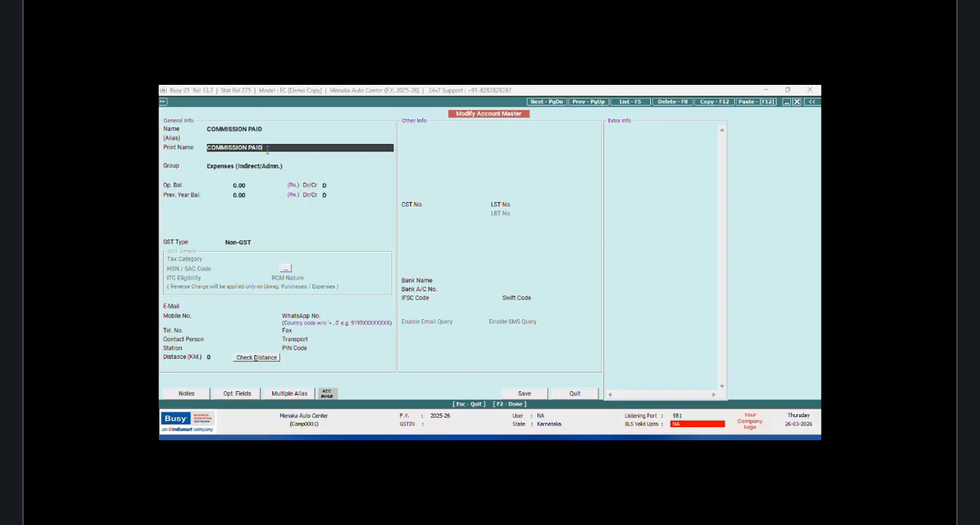
click(279, 165)
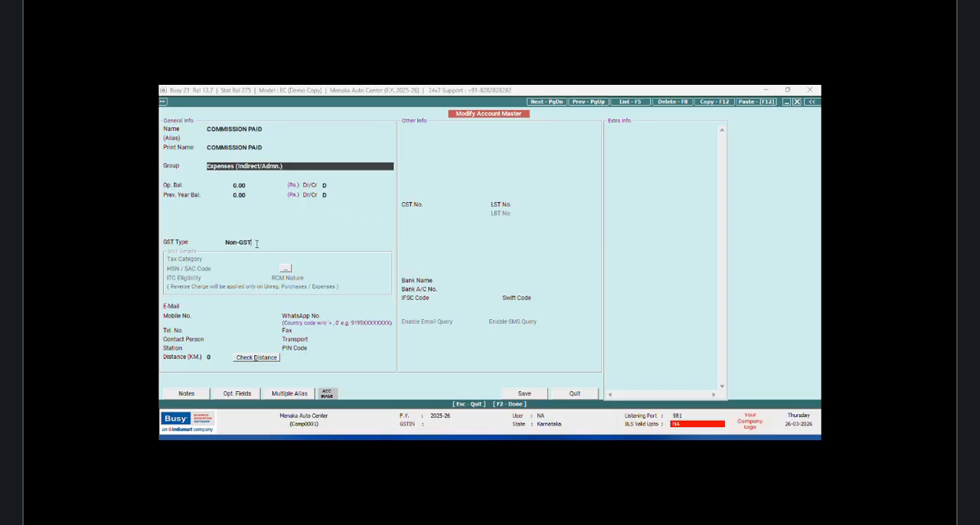
click(256, 243)
click(527, 395)
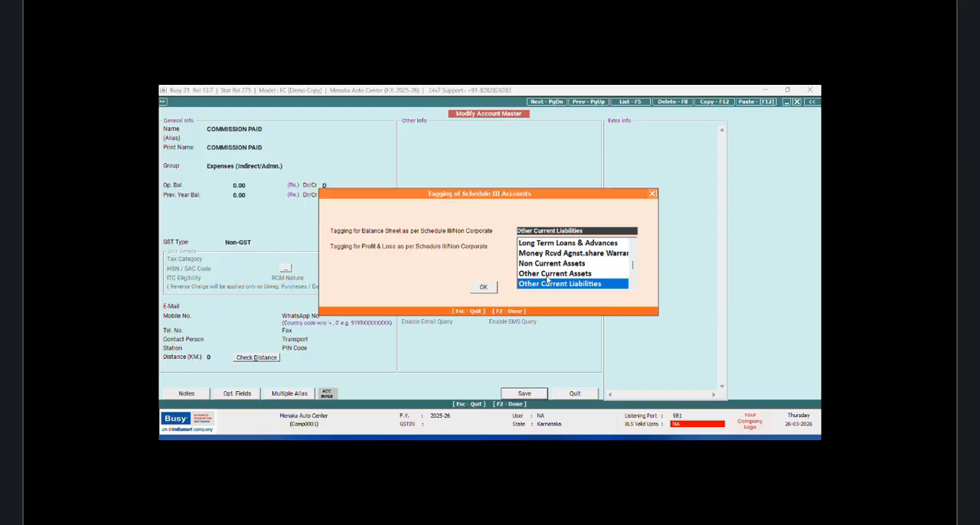
click(568, 287)
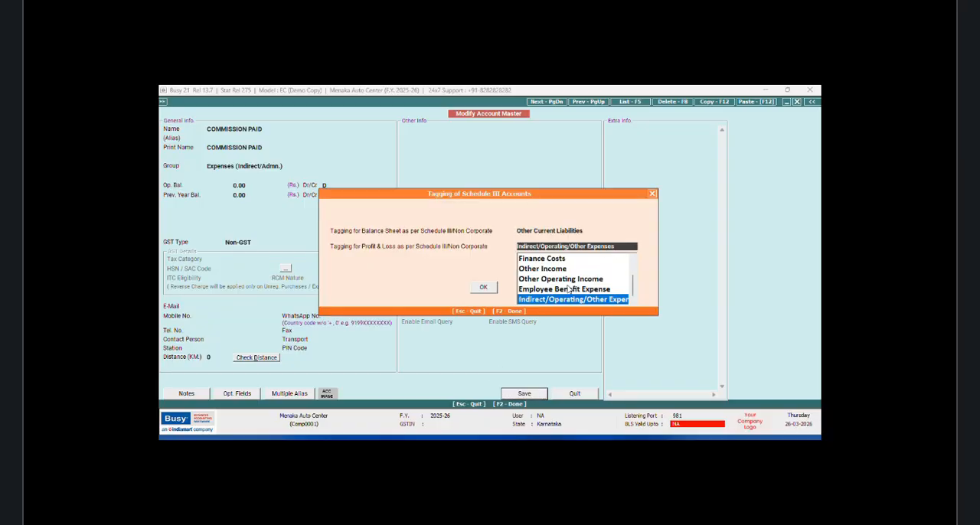
key(Return)
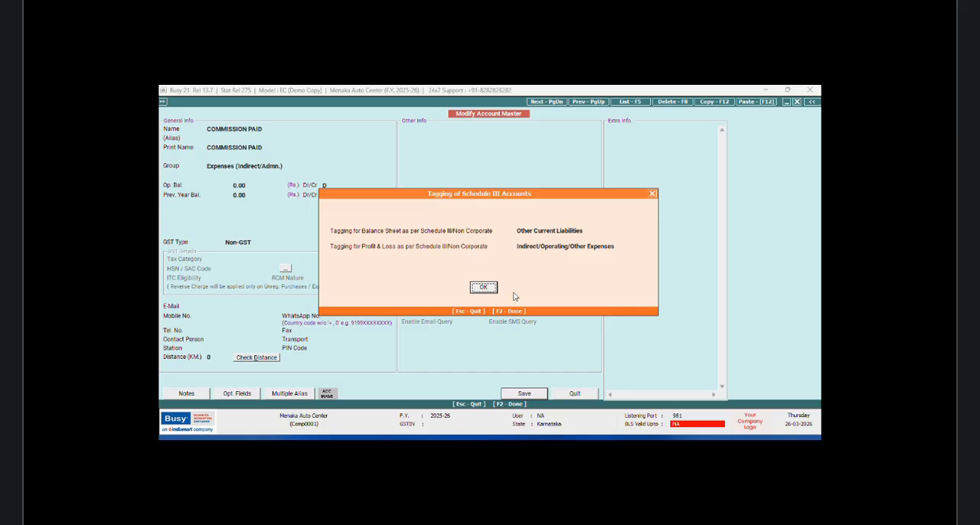
click(489, 289)
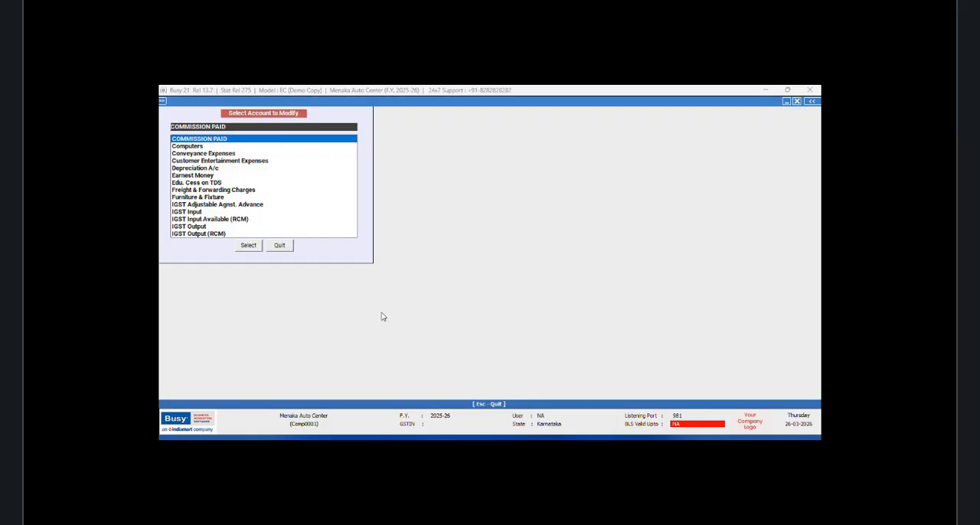
Step: Open the standard-format list of accounts and scroll through it to review the accounts and their groups
click(281, 247)
click(211, 113)
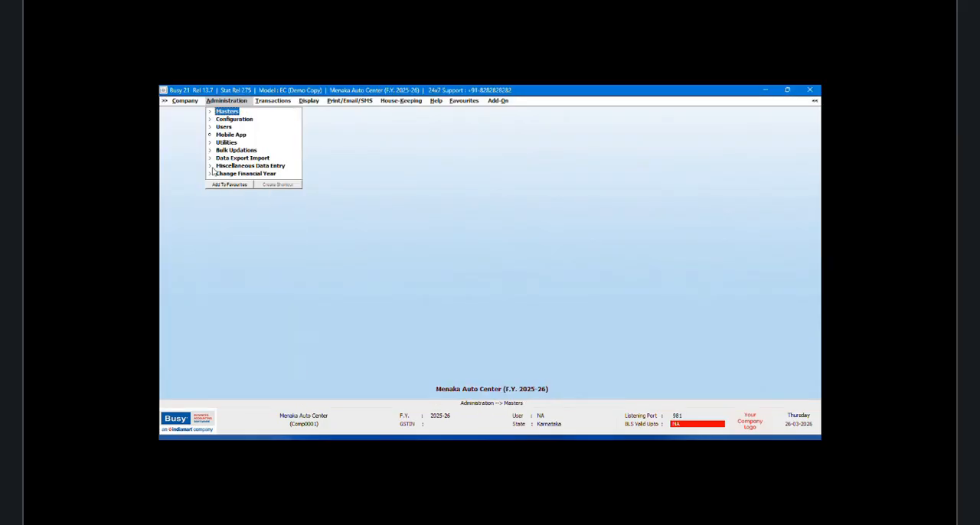
double_click(239, 113)
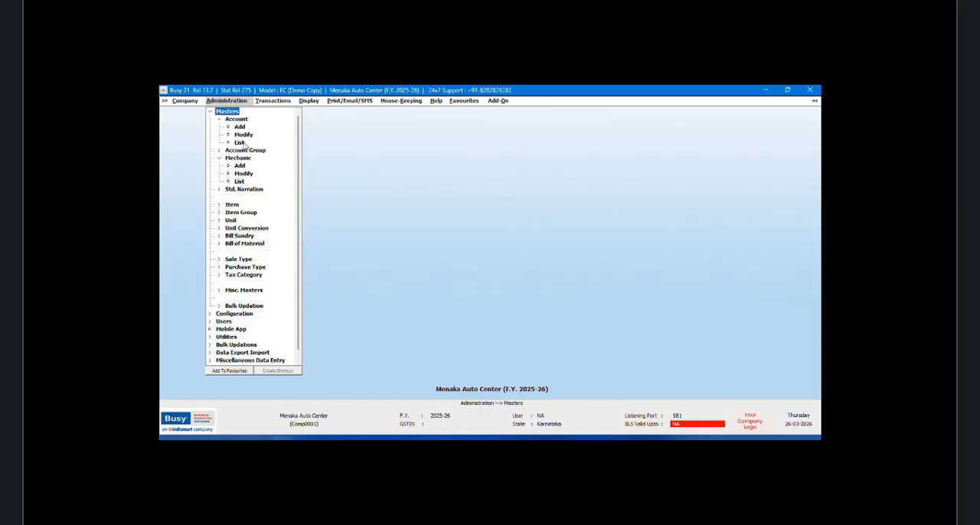
click(239, 142)
click(451, 284)
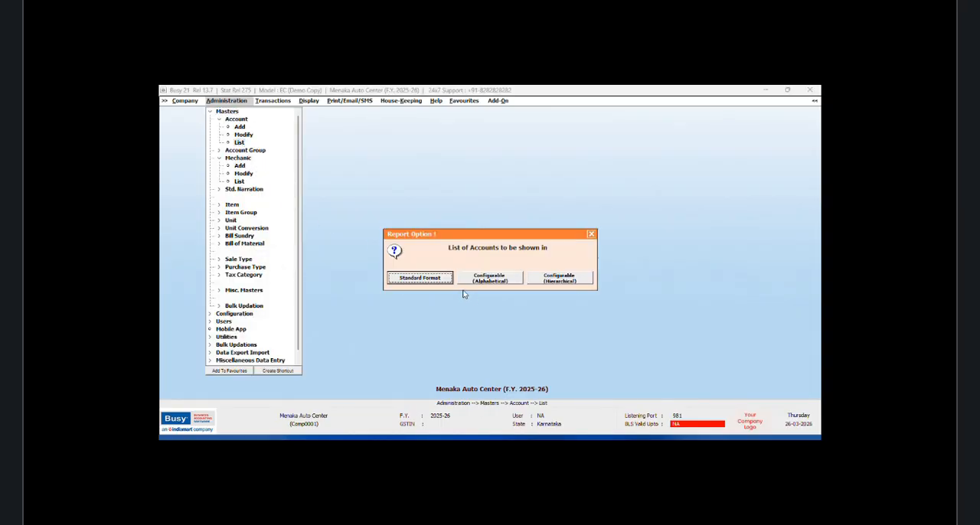
click(440, 285)
click(447, 282)
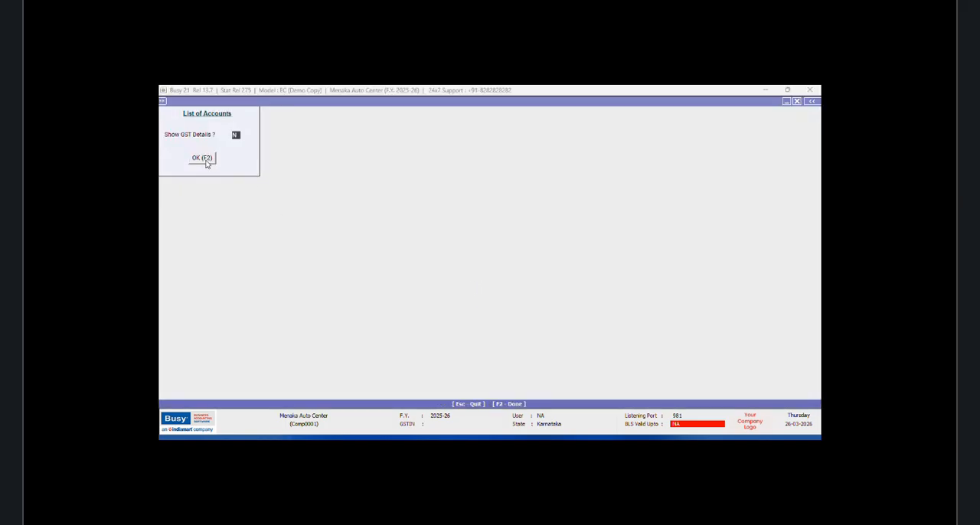
click(204, 159)
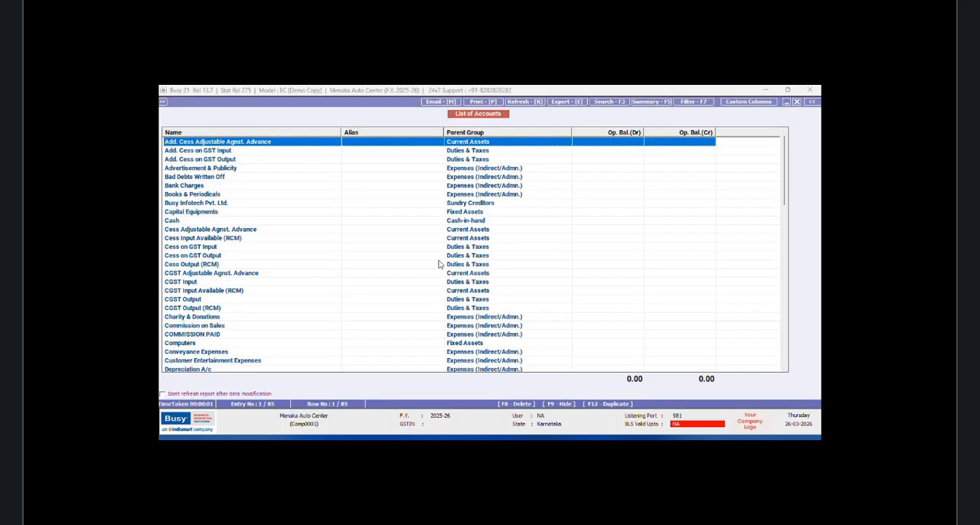
drag(789, 157, 794, 356)
click(797, 102)
click(797, 101)
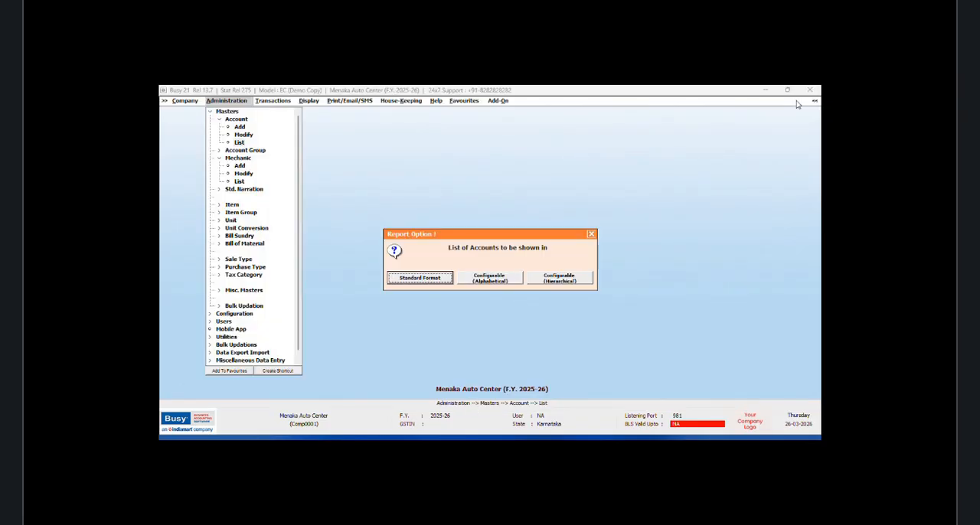
key(Return)
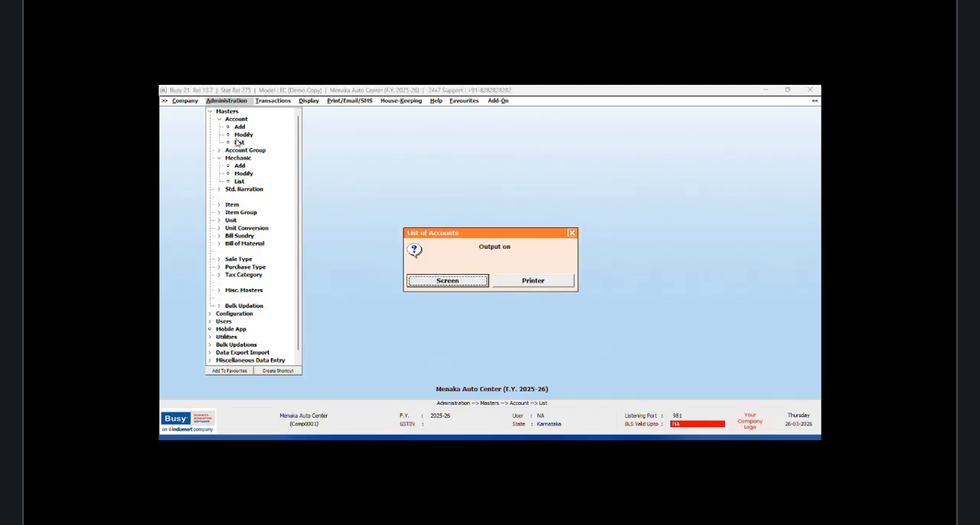
click(572, 233)
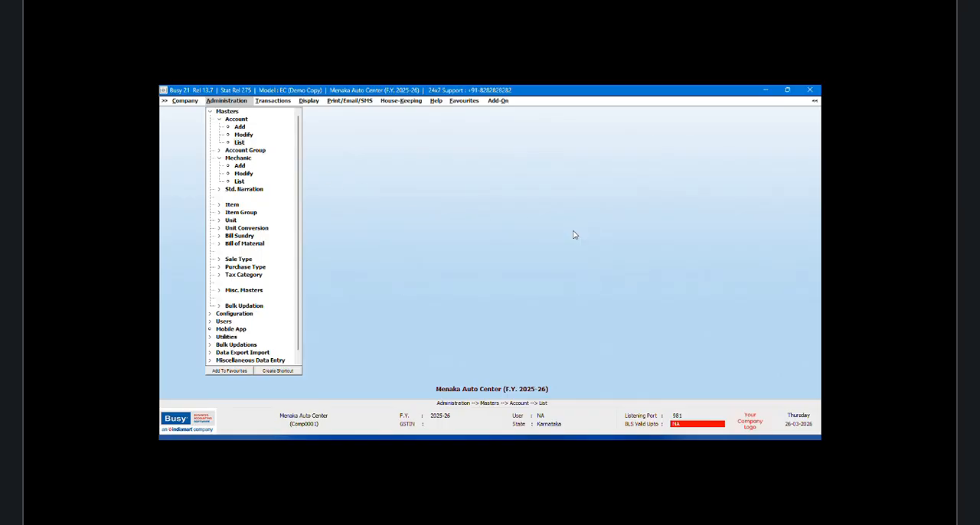
Step: Open the Battery Box Samurai item master for modification and quit without changes
click(233, 204)
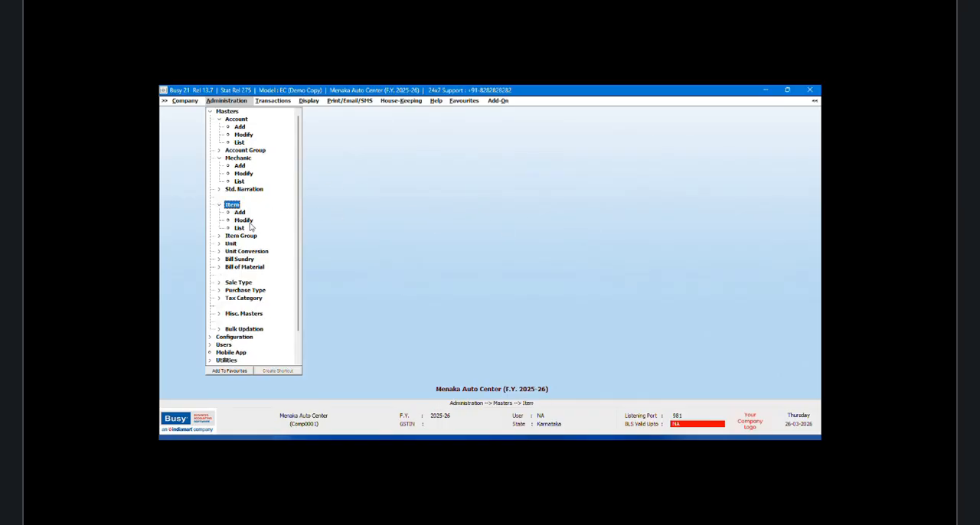
click(245, 220)
click(246, 246)
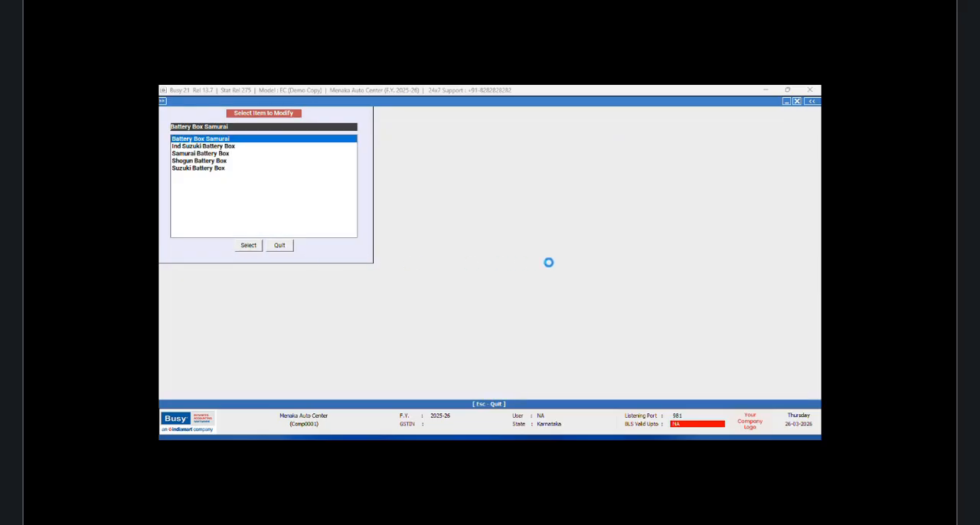
click(567, 399)
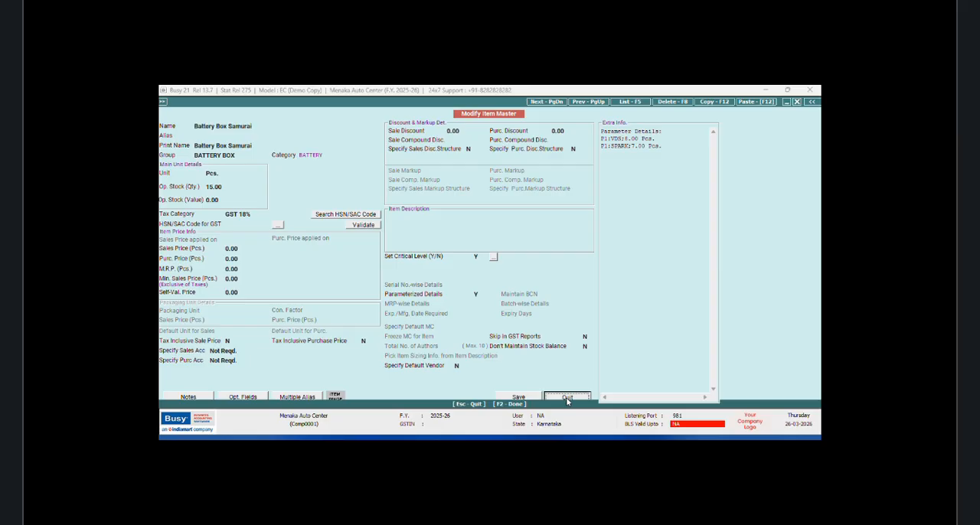
click(285, 247)
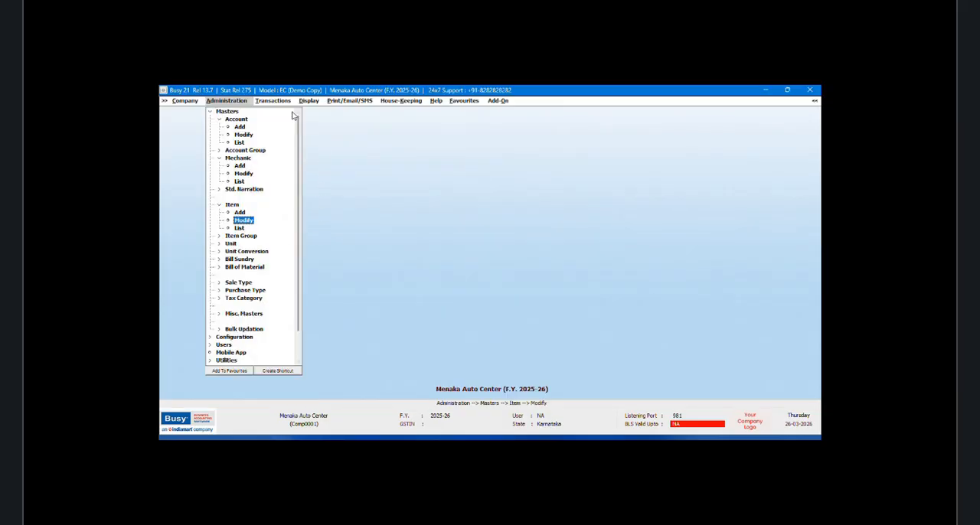
Step: Reopen the Battery Box Samurai item master and review its parameterized opening stock details, then quit
click(249, 224)
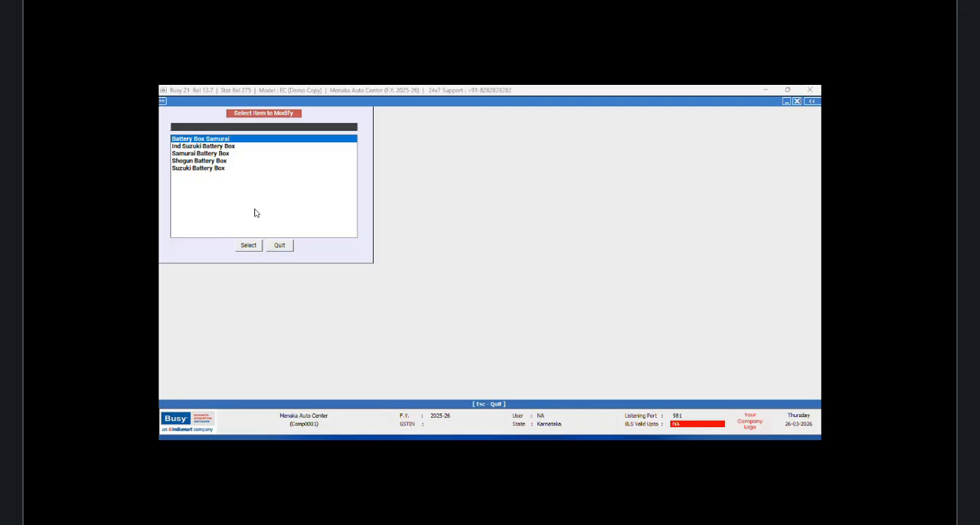
click(280, 246)
click(249, 245)
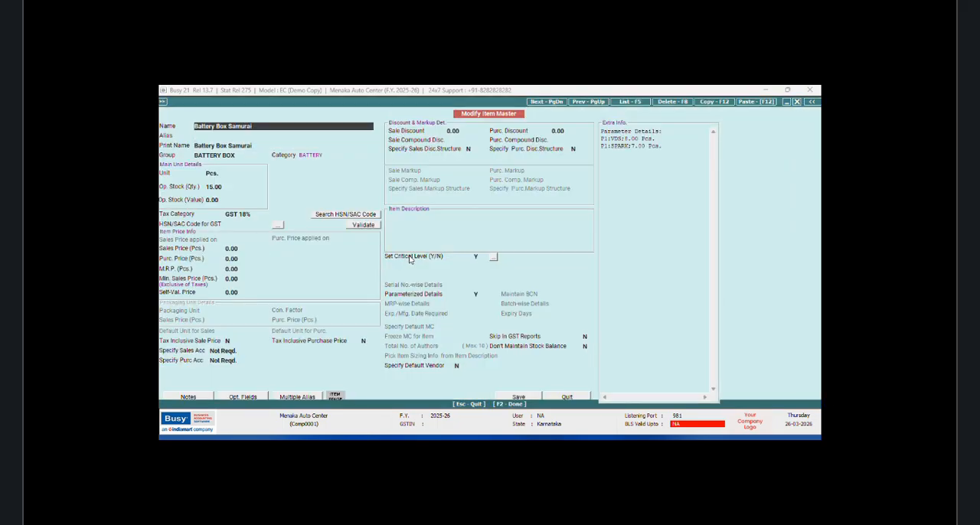
click(519, 397)
click(514, 287)
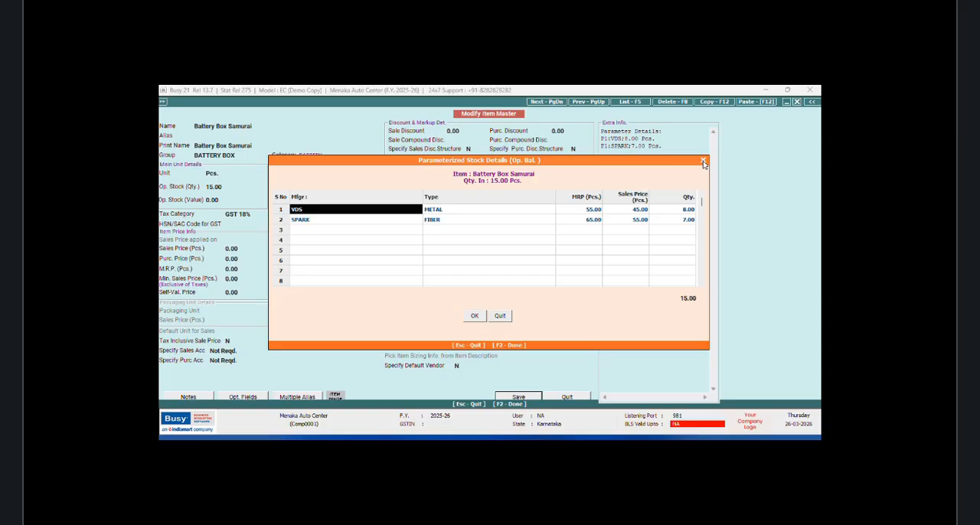
click(704, 162)
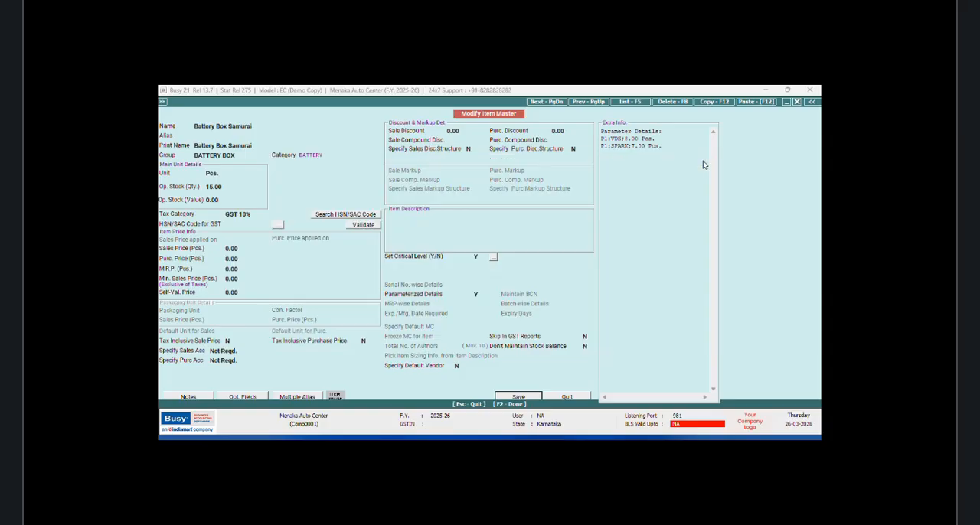
click(570, 398)
click(281, 246)
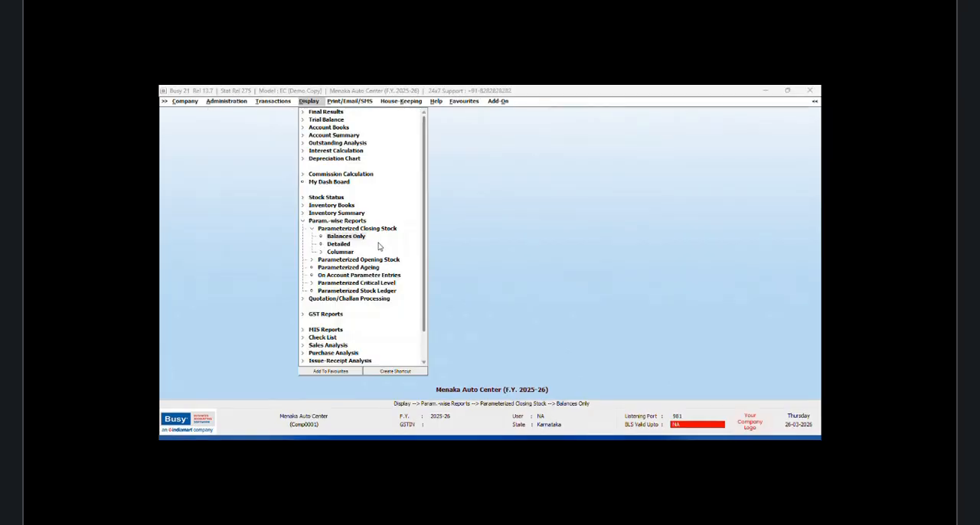
Step: View the Parameterized Closing Stock balances report for all categories, including zero stock, parameter values and non-parameterized items
click(361, 238)
click(449, 272)
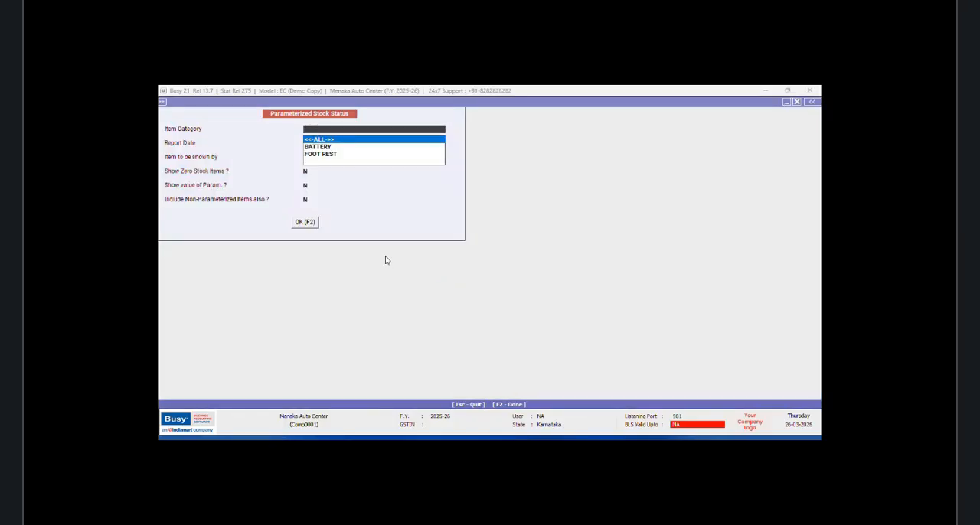
key(Return)
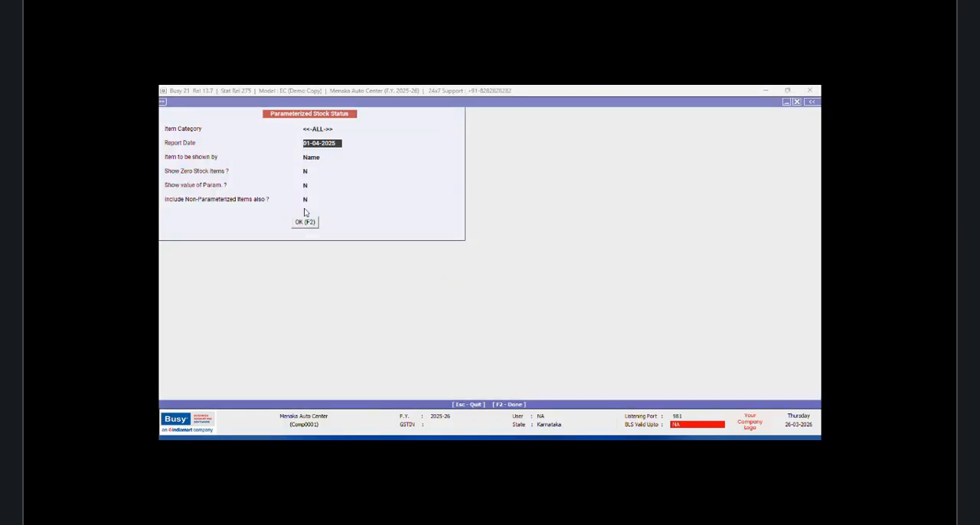
click(307, 171)
text(y)
click(305, 186)
text(y)
click(307, 200)
click(305, 223)
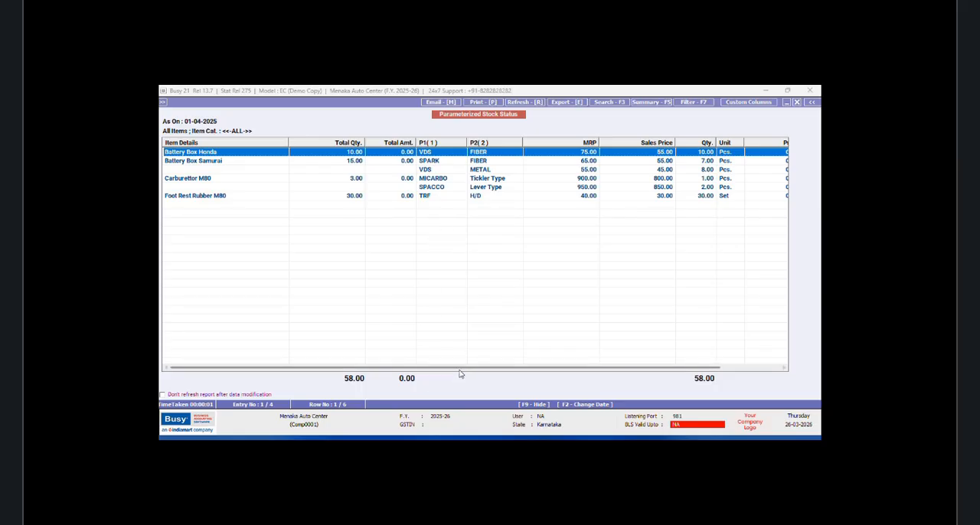
drag(464, 369, 374, 341)
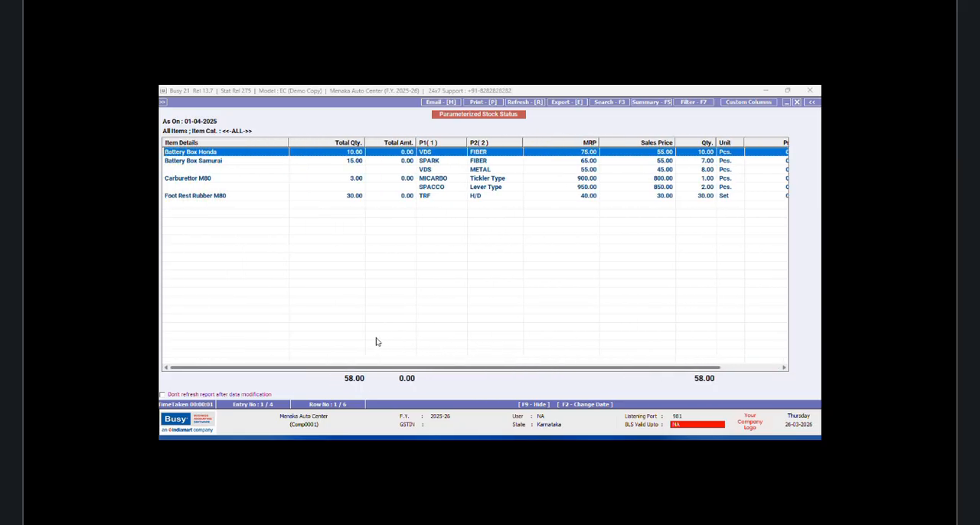
click(797, 103)
click(797, 103)
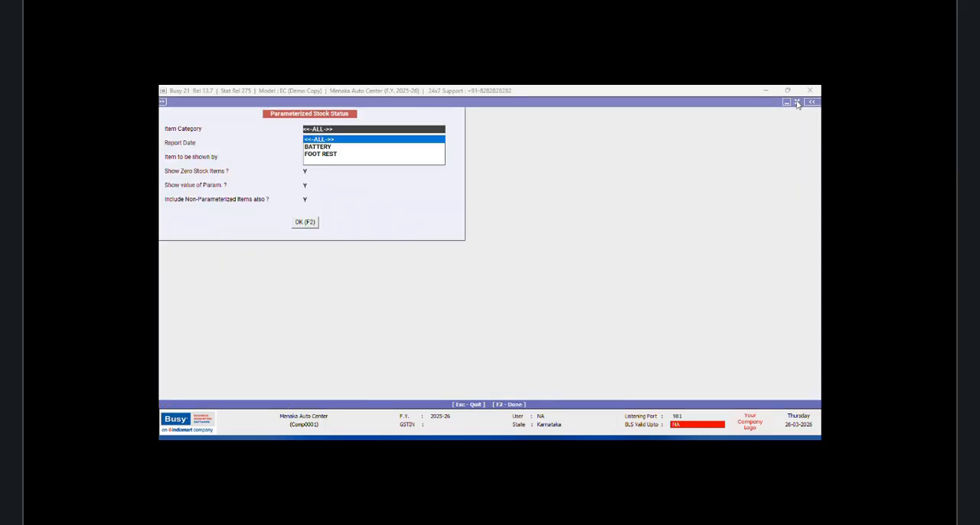
click(569, 224)
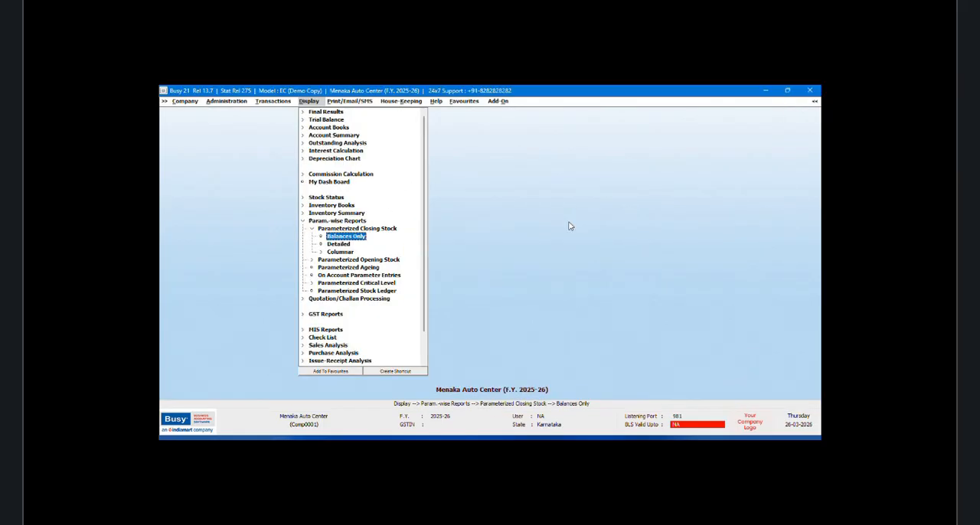
Step: In the accounts features, open the Salesman / Broker configuration and apply commission at voucher level
click(262, 103)
click(218, 103)
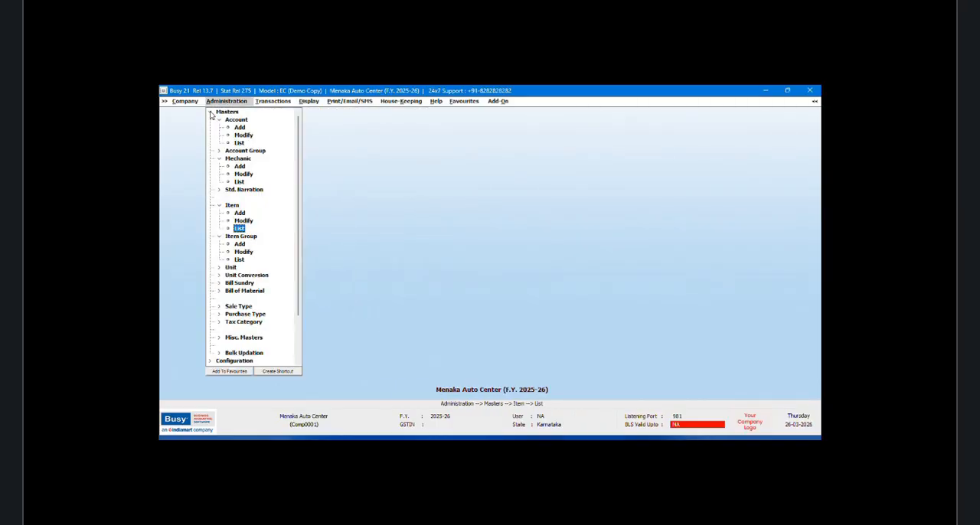
double_click(227, 112)
double_click(230, 120)
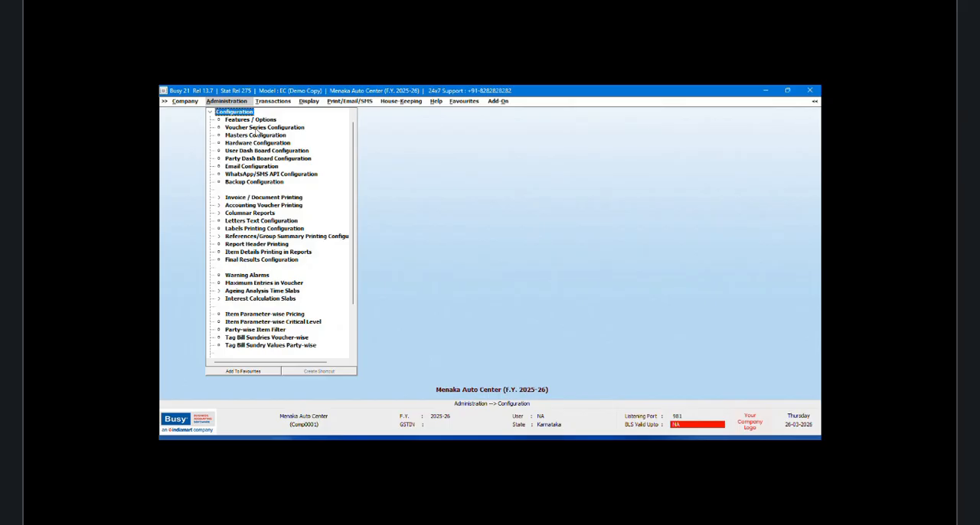
double_click(253, 120)
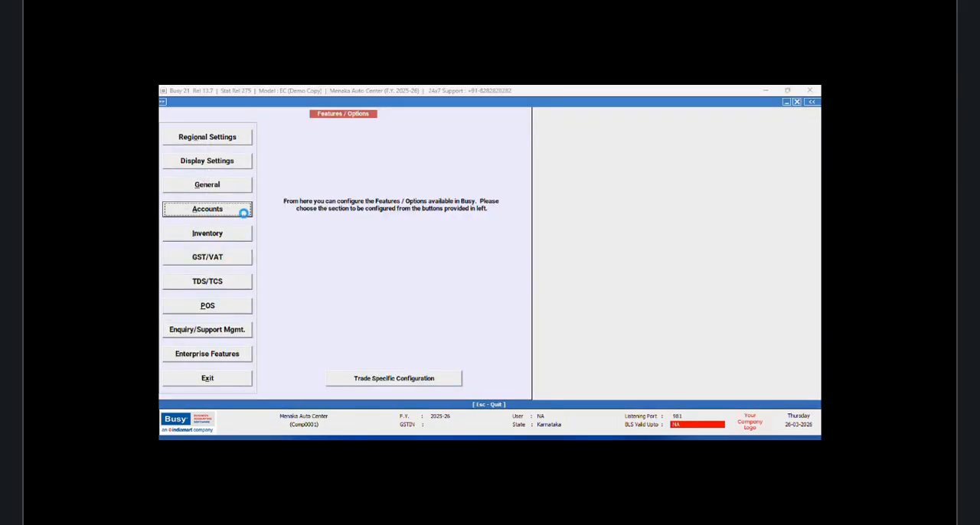
click(242, 211)
click(471, 138)
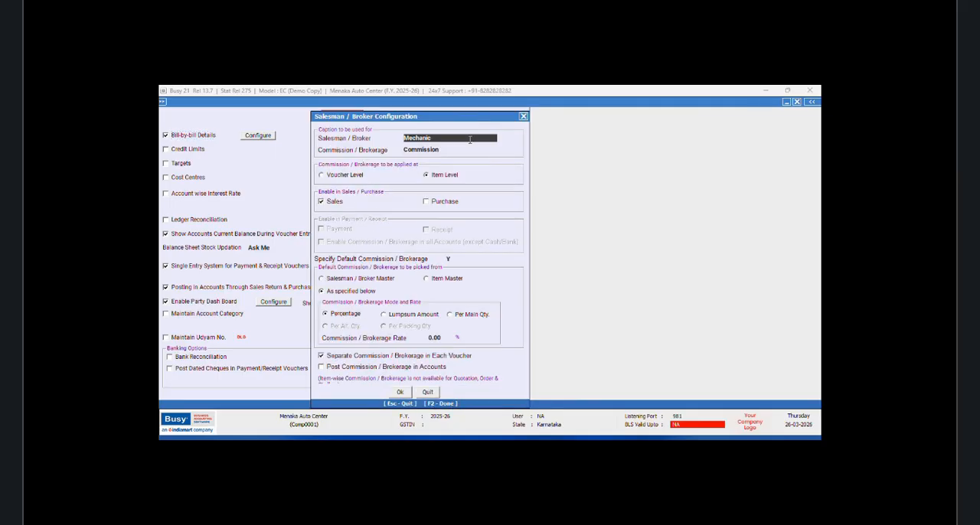
click(323, 176)
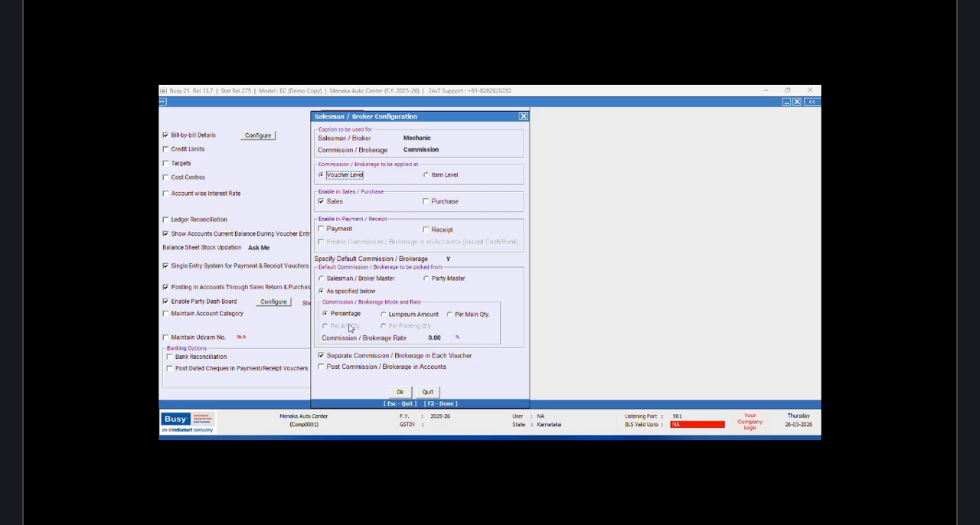
Step: Set the default mechanic commission rate to 5 percent, save the Accounts features and exit the configuration
click(447, 338)
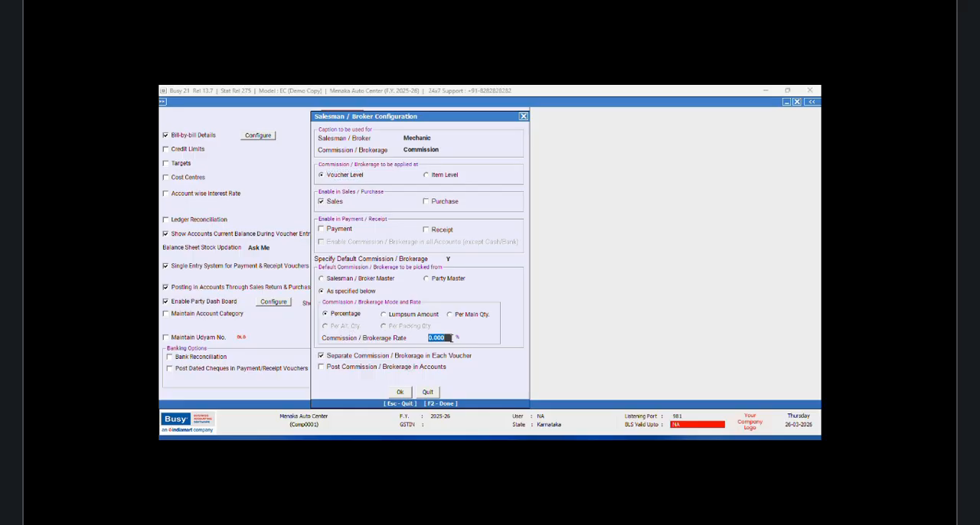
text(5)
key(Return)
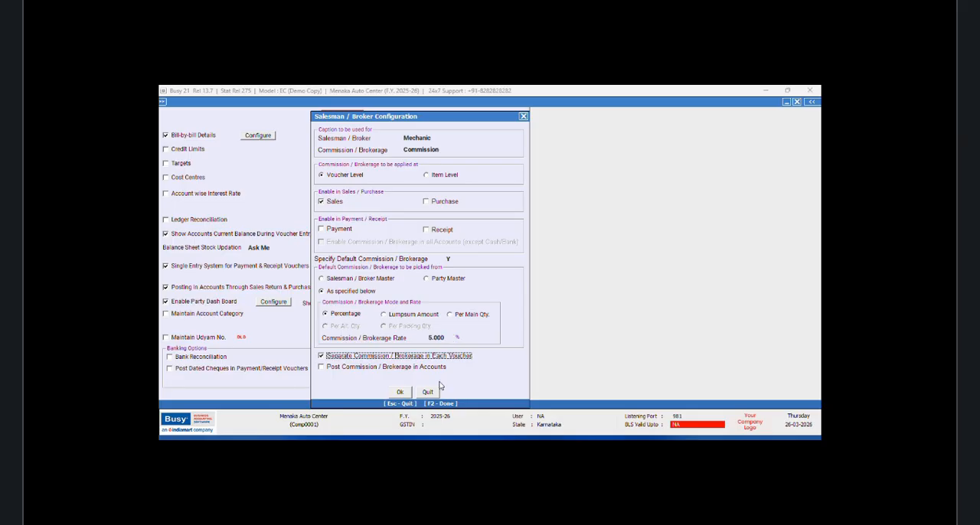
click(400, 392)
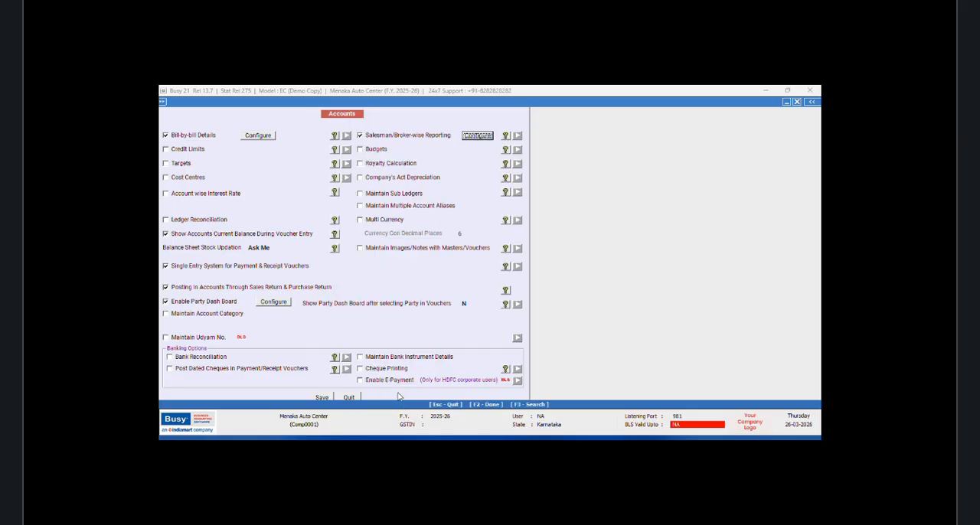
click(321, 398)
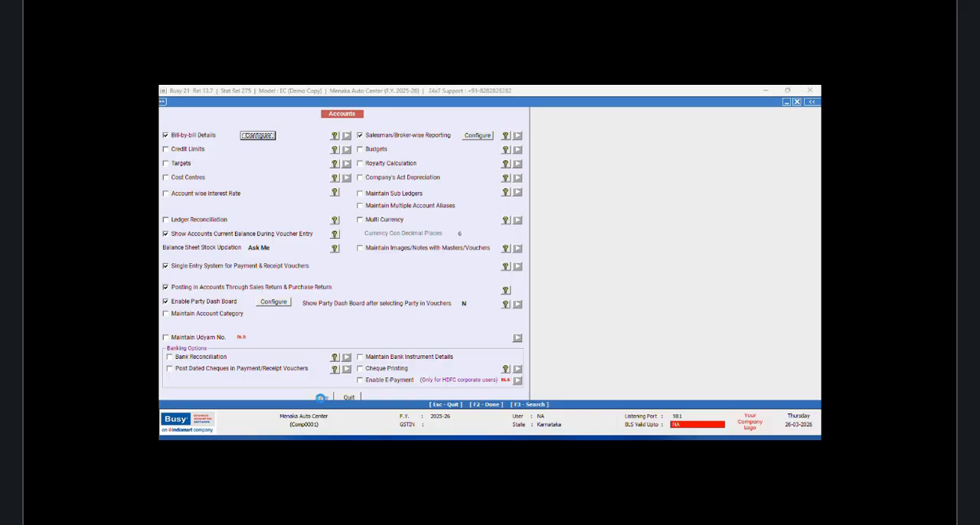
click(236, 379)
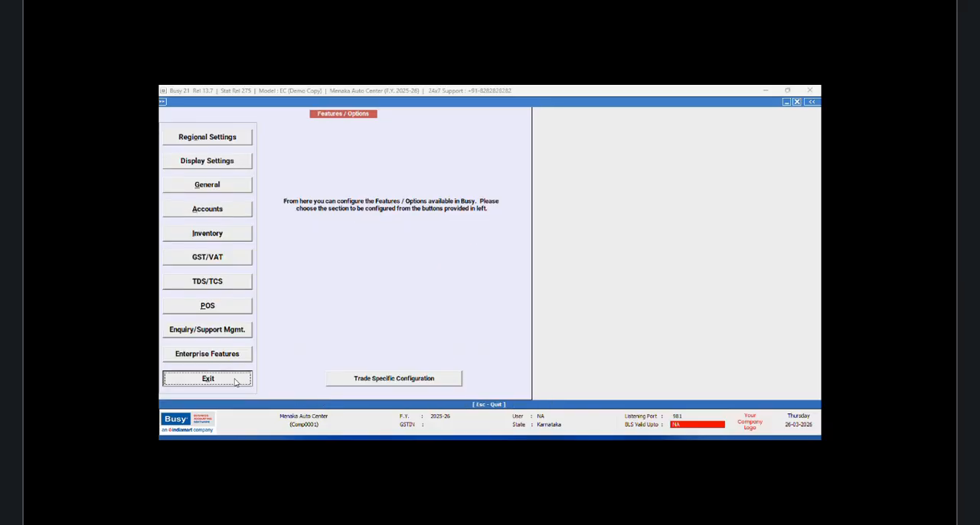
click(259, 102)
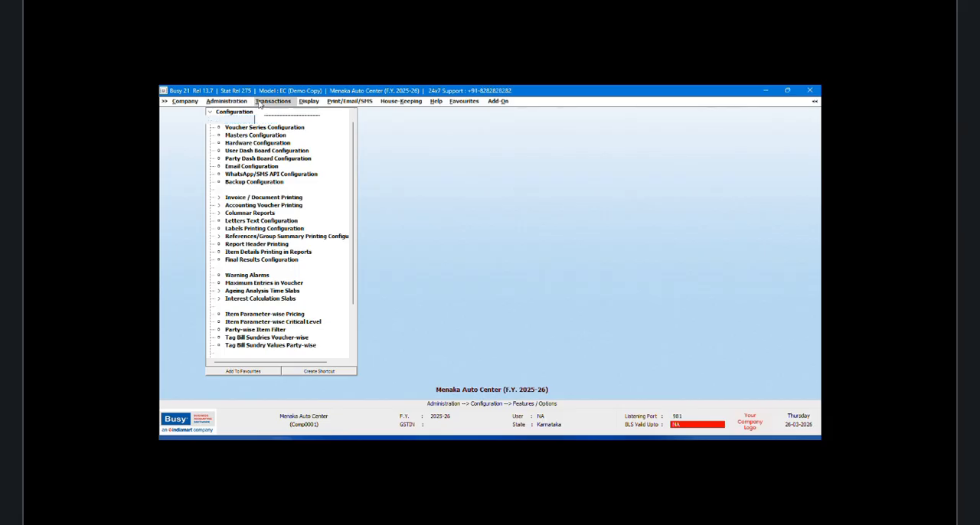
click(273, 128)
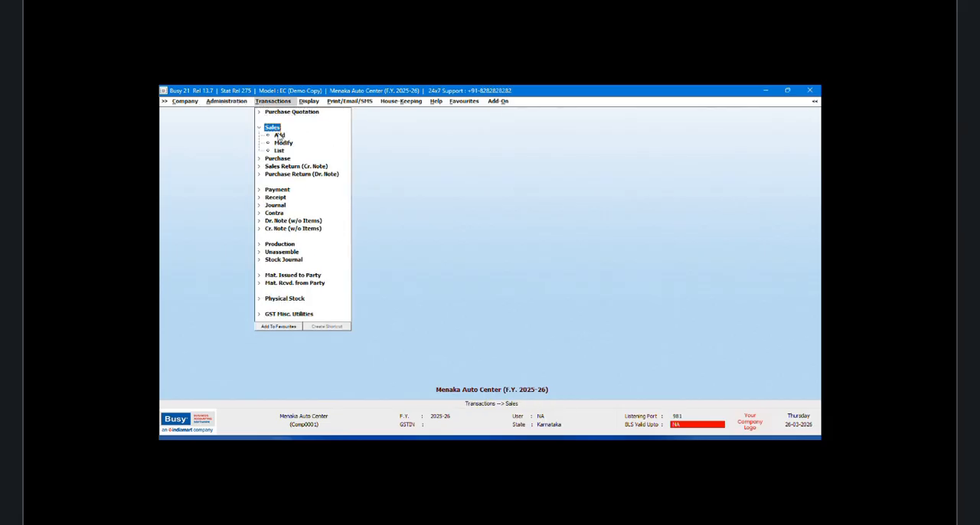
click(278, 135)
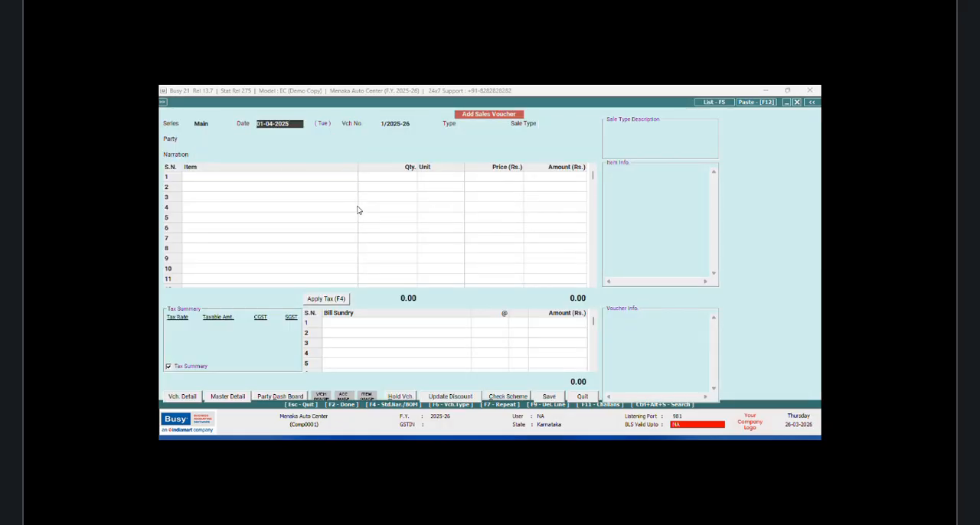
key(Return)
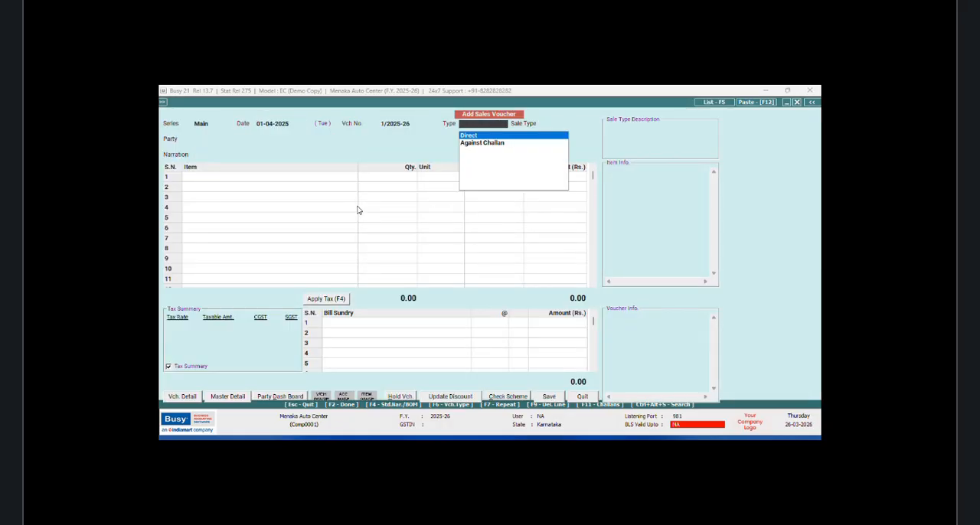
key(Return)
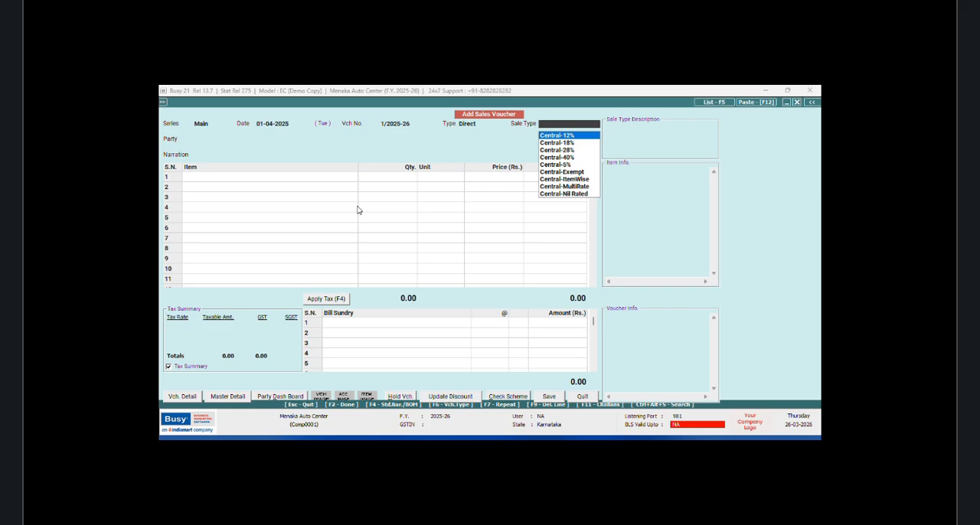
text(mul)
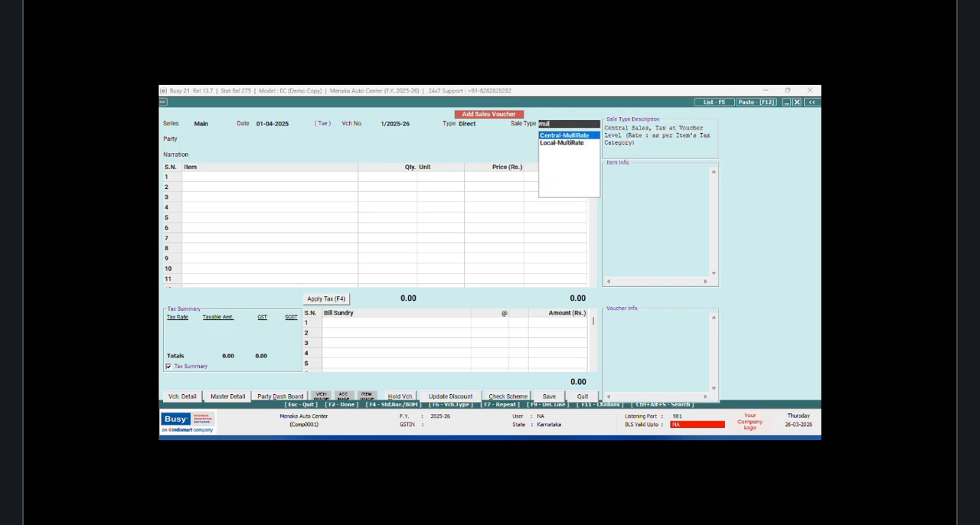
key(Down)
key(Return)
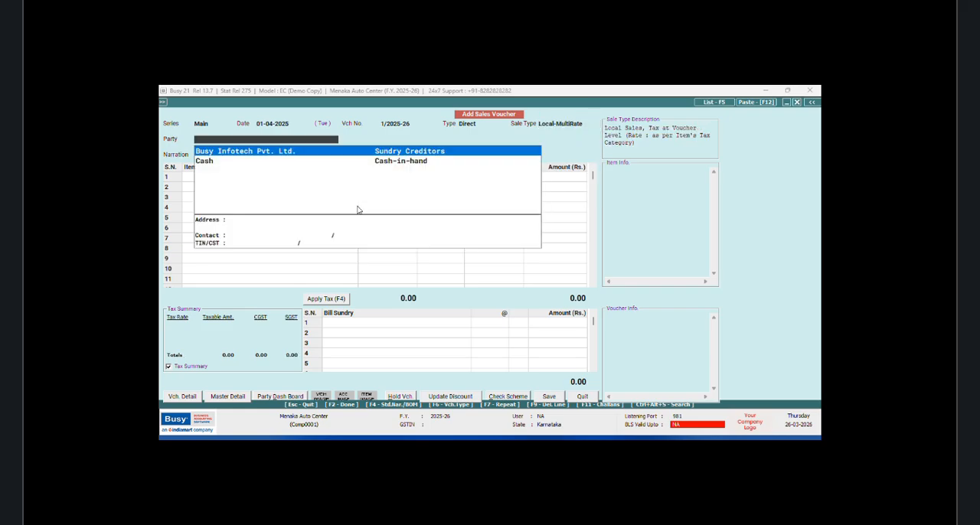
key(Escape)
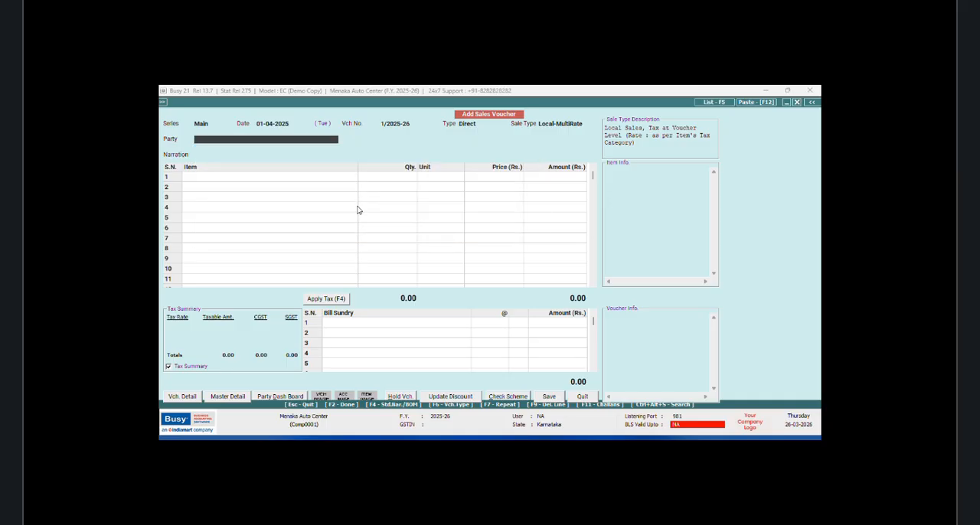
key(F3)
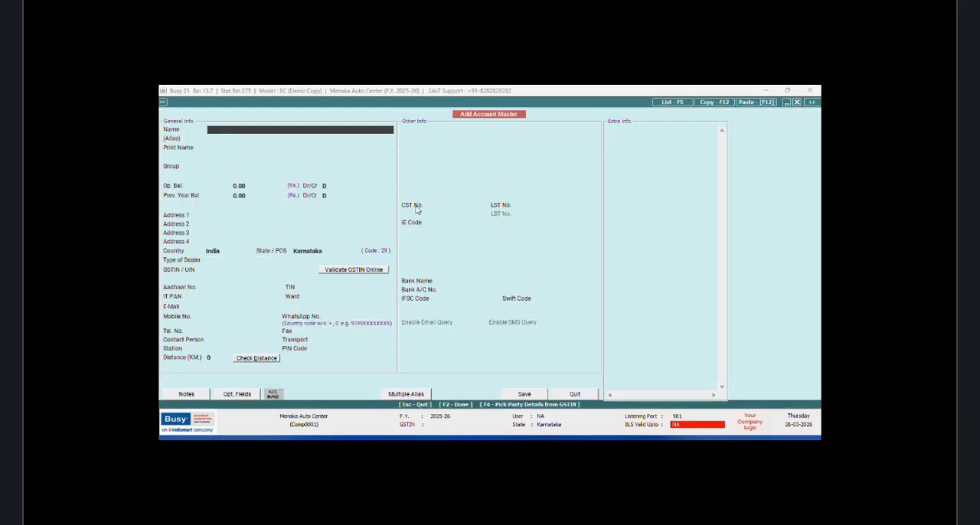
click(564, 396)
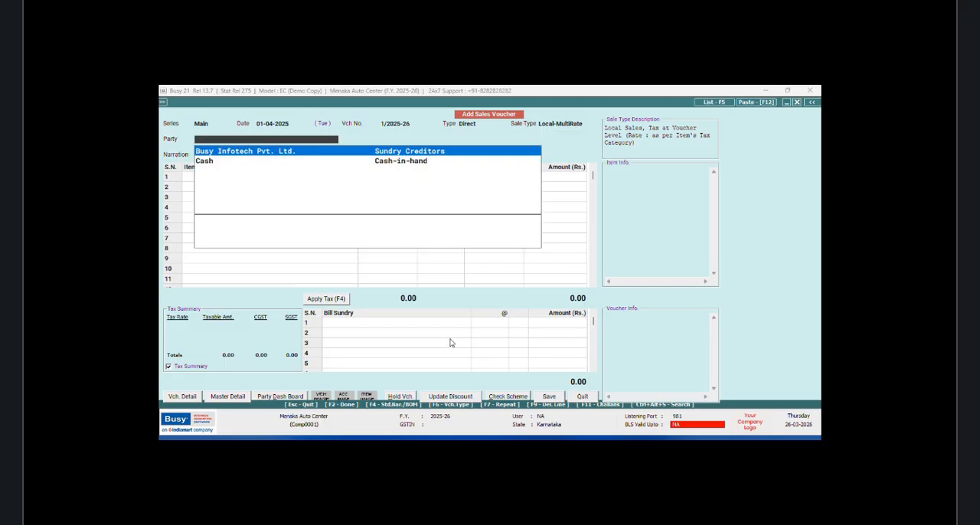
key(Return)
click(582, 397)
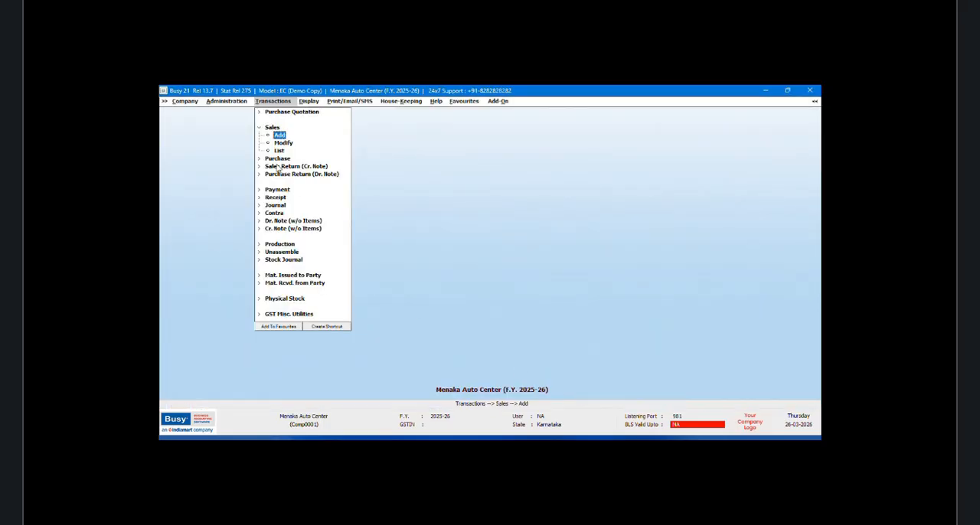
click(264, 128)
Step: Enable Maintain Sub Ledgers in the Accounts features, save the settings and exit the configuration
click(218, 103)
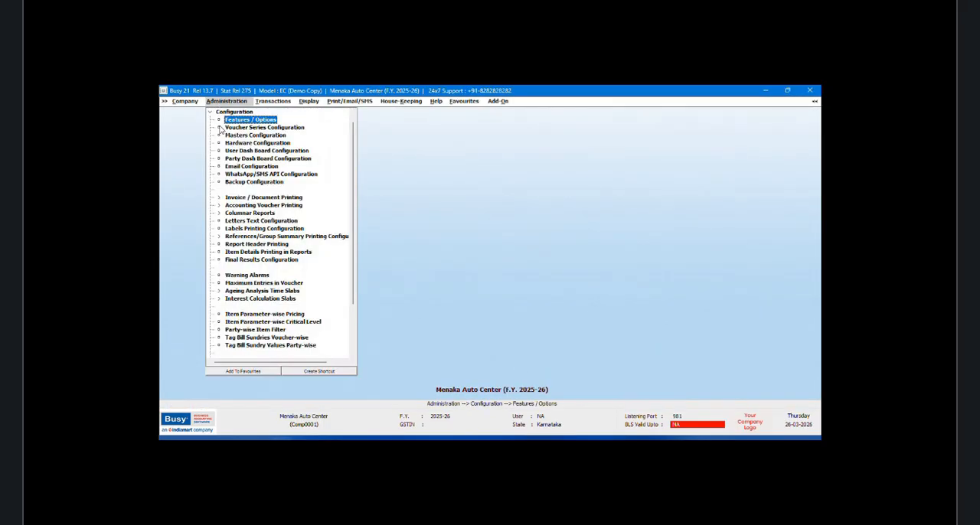
click(239, 124)
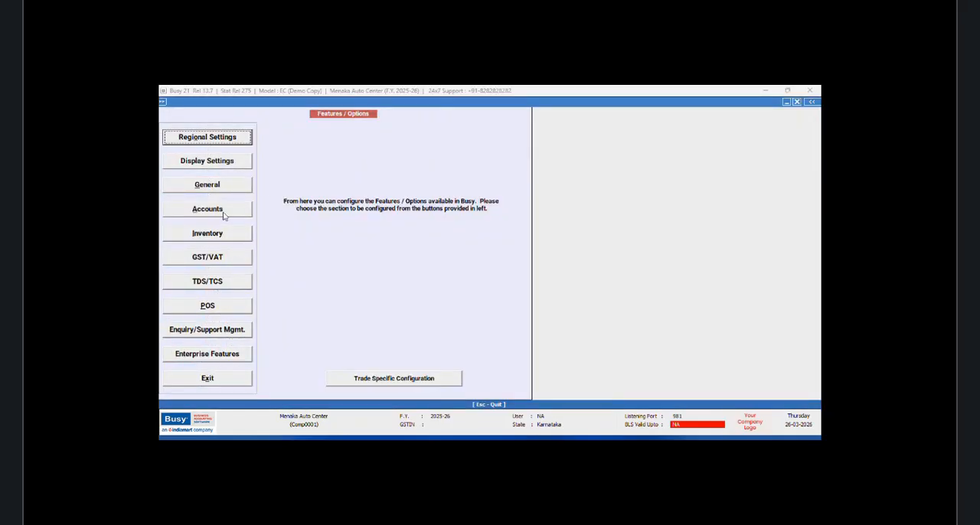
click(226, 214)
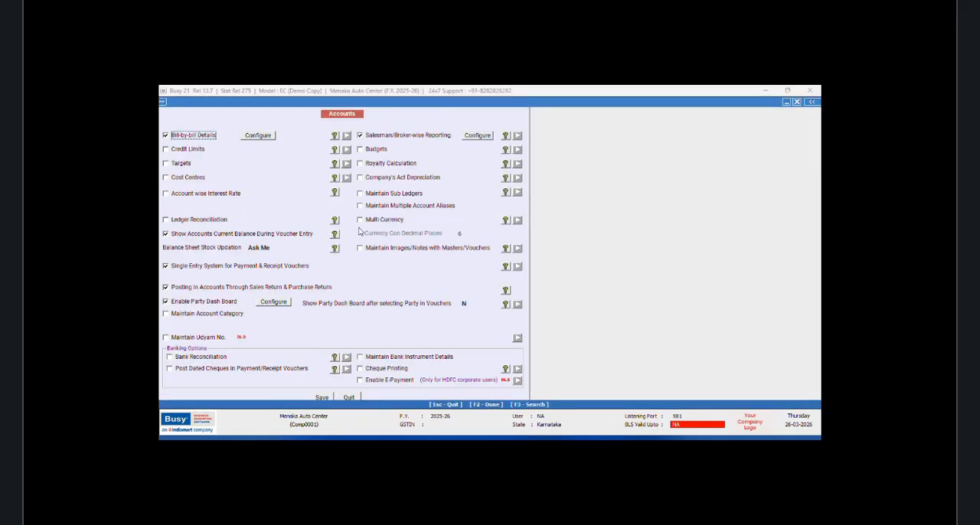
click(360, 194)
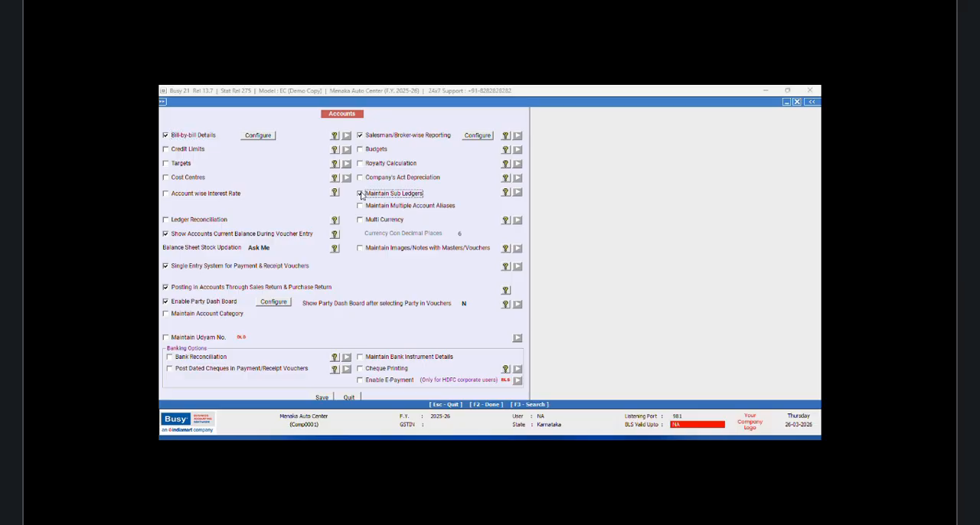
click(321, 398)
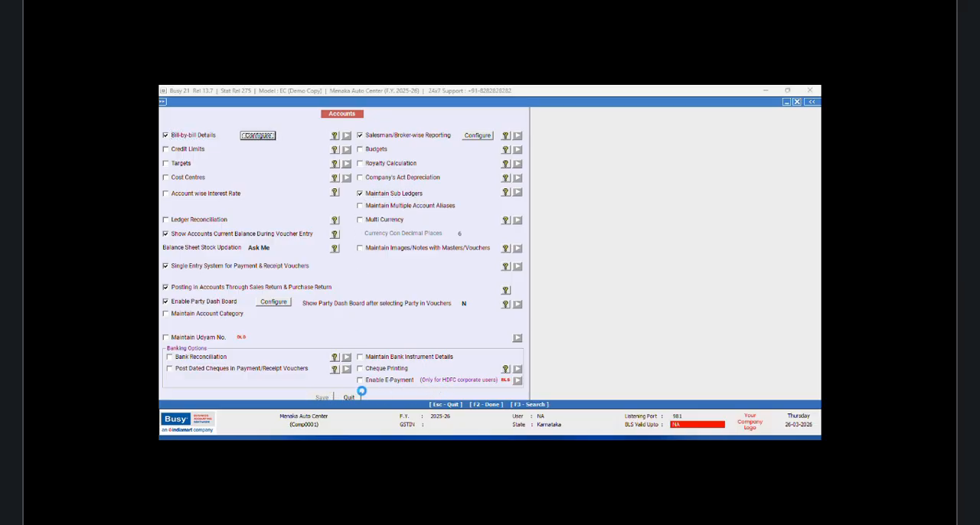
click(237, 380)
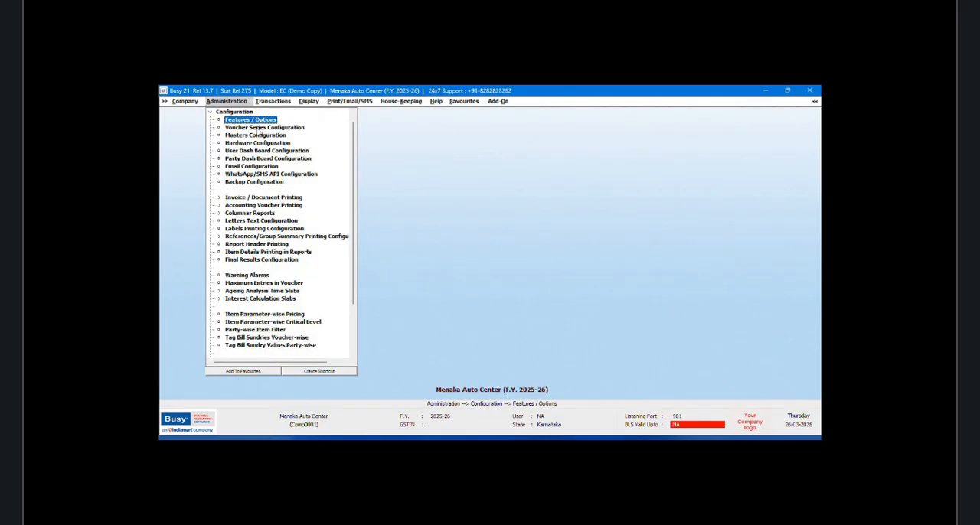
Step: Start a new account master and enter the customer's full name, keeping the same print name
click(213, 116)
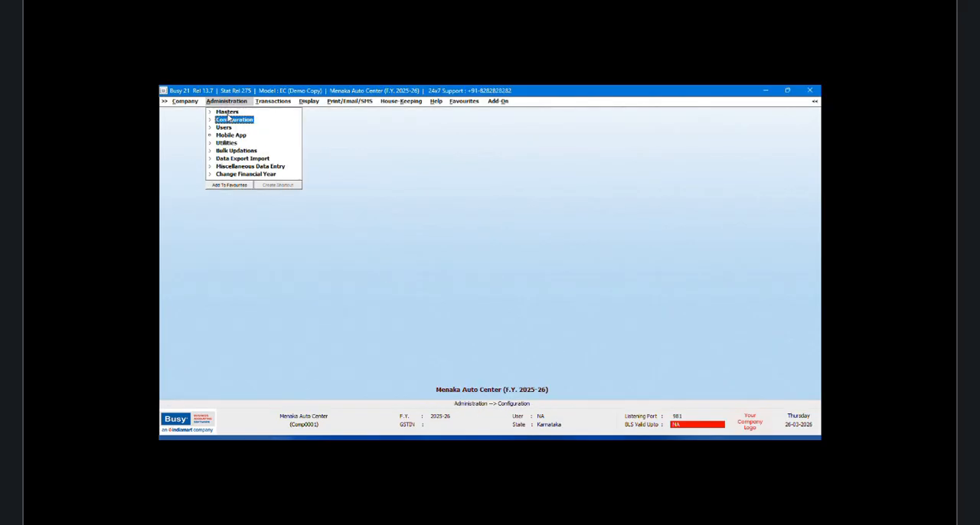
click(227, 112)
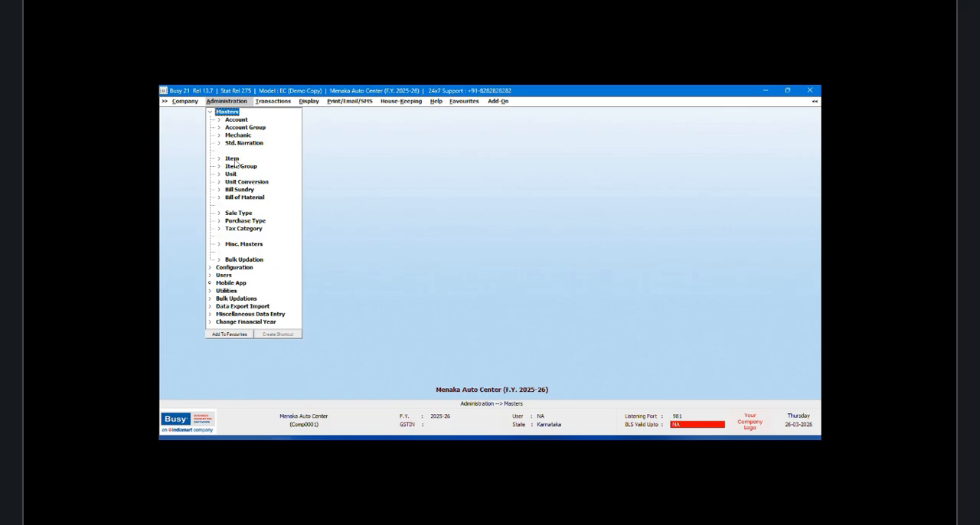
click(236, 121)
click(241, 128)
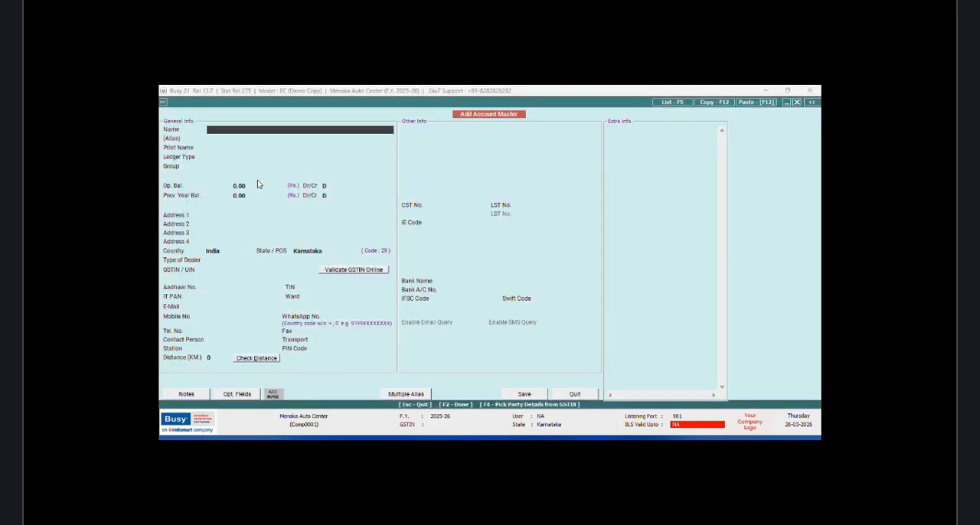
key(Return)
Step: Set the customer account's ledger type to General Ledger and its group to Sundry Debtors
key(Return)
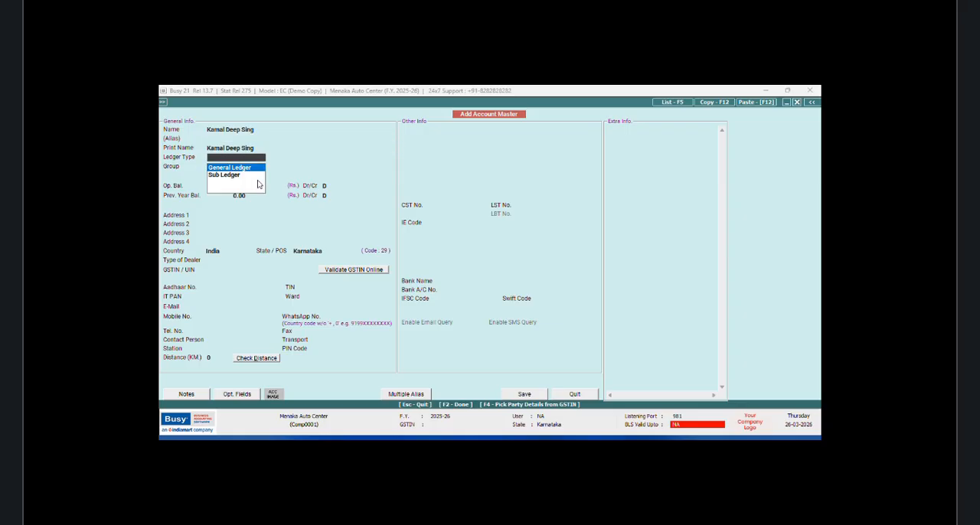
key(Return)
text(sun)
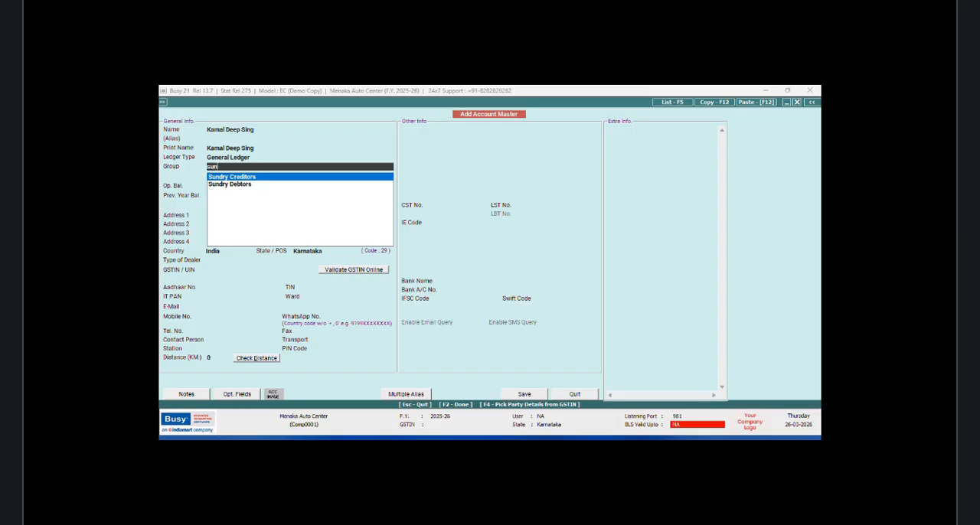
key(Down)
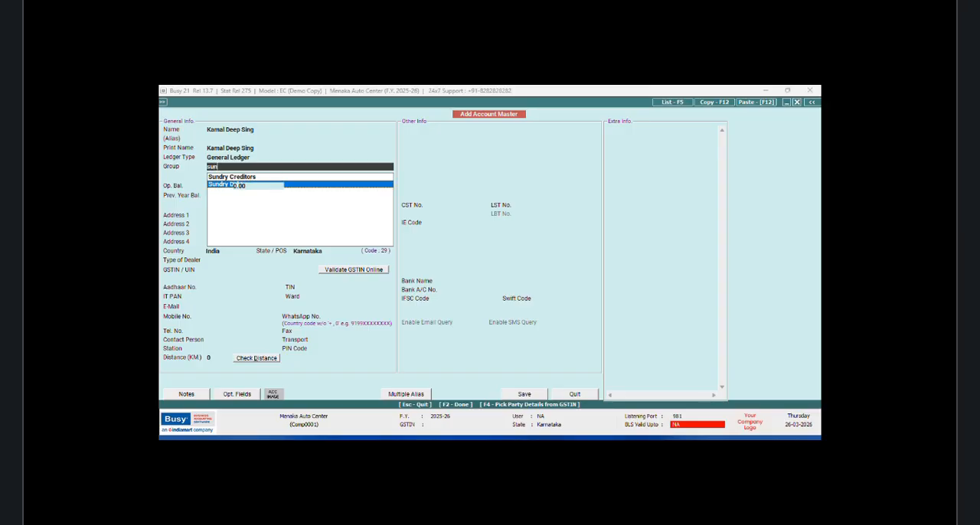
key(Return)
Step: Fill in the customer's two address lines and set the type of dealer to Un-Registered
click(239, 214)
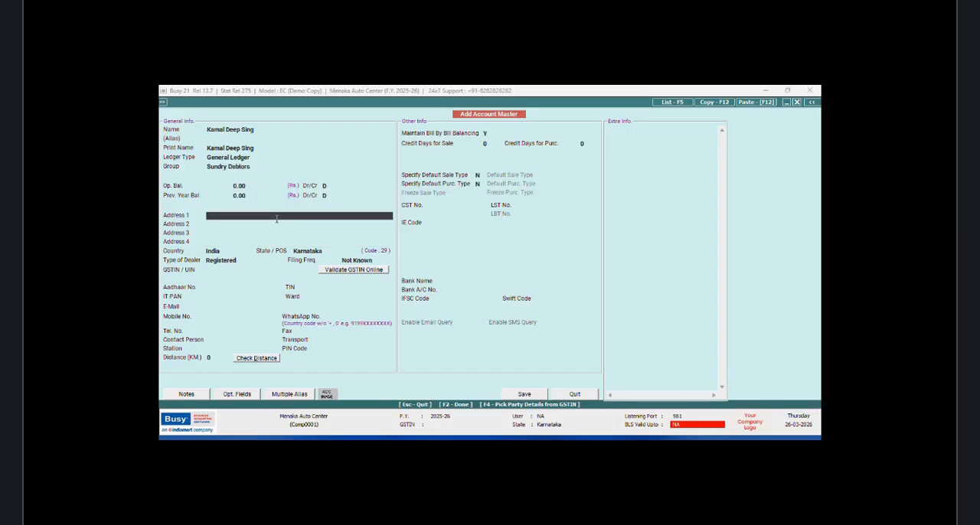
key(Return)
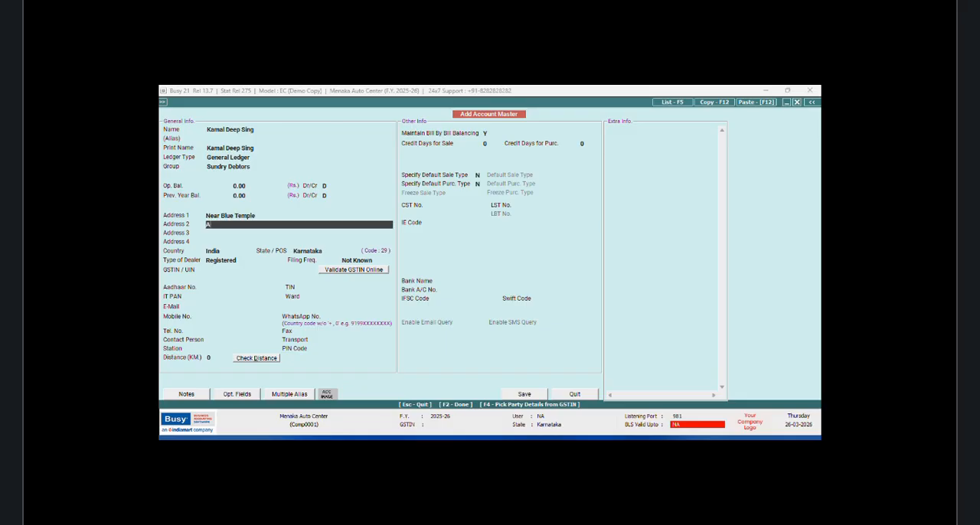
click(245, 261)
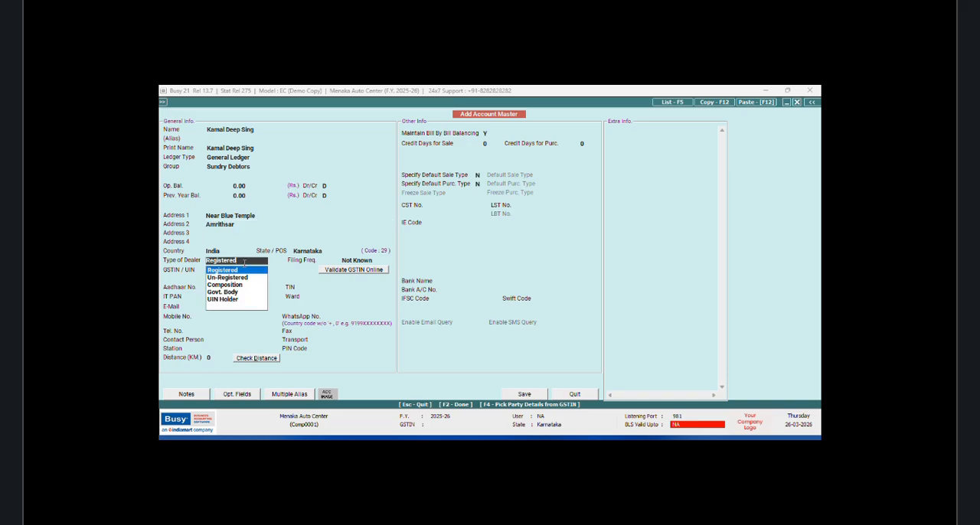
click(237, 278)
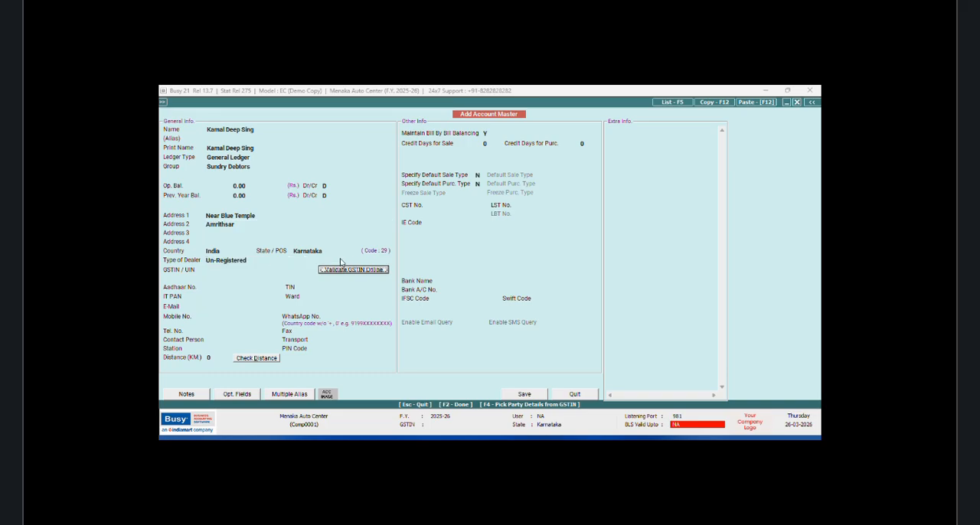
Step: Enter the customer's mobile number and the contact person's full name in the account master
click(237, 317)
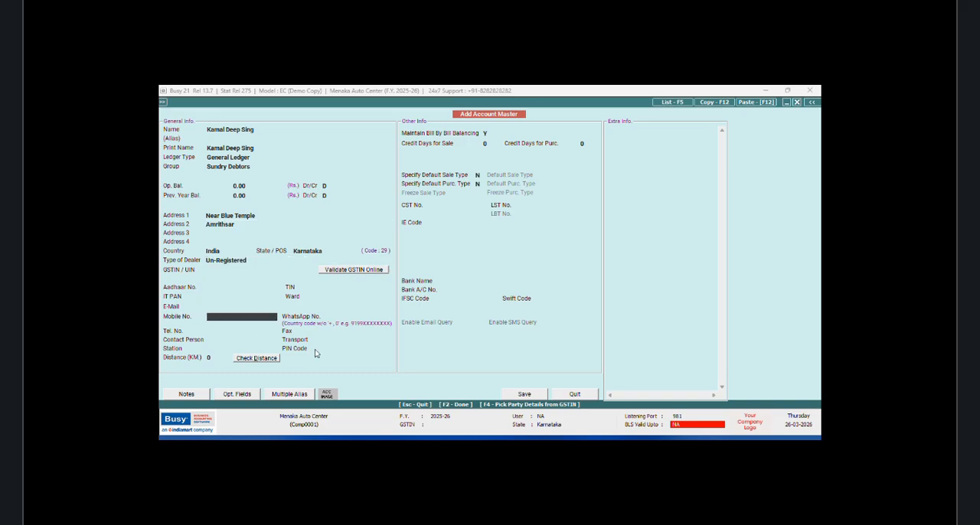
text(1)
text(999)
click(253, 340)
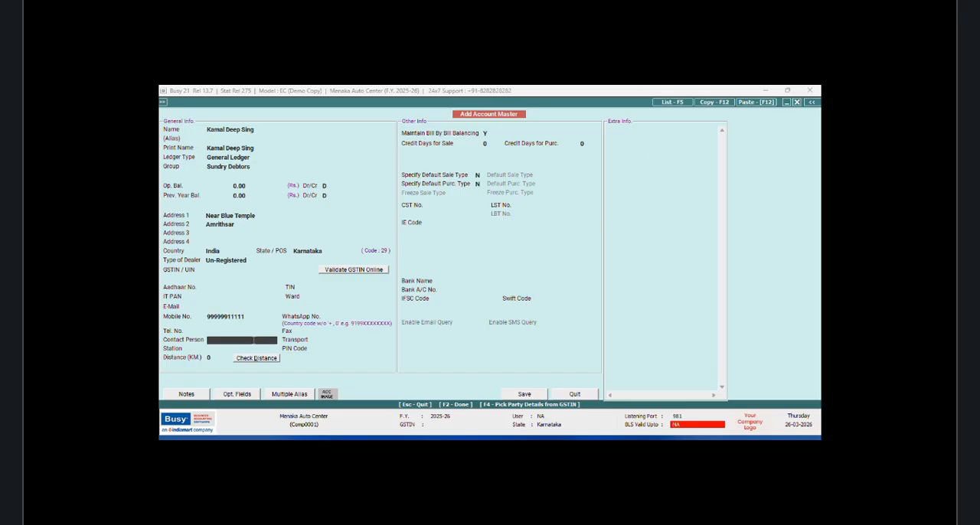
key(Return)
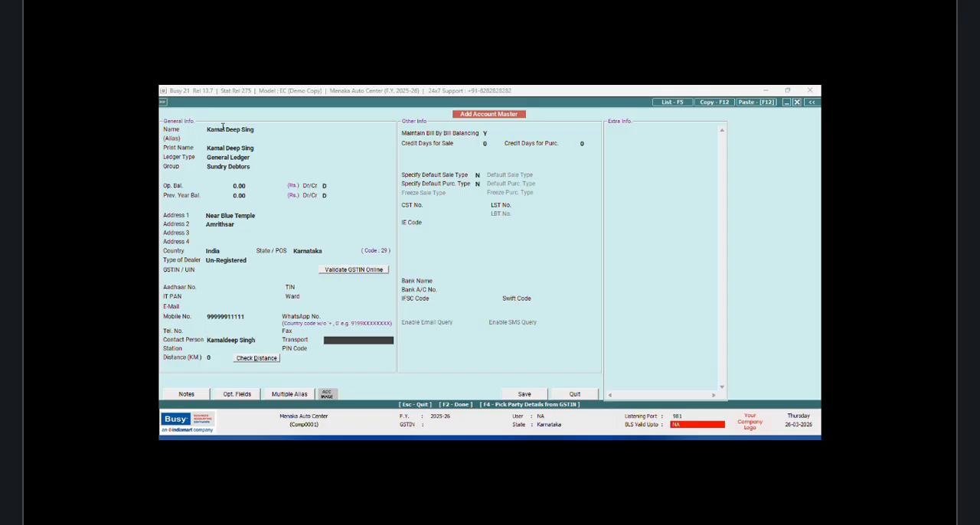
Step: Correct the spacing in the customer's name in the account master so the first name is a single word
click(227, 130)
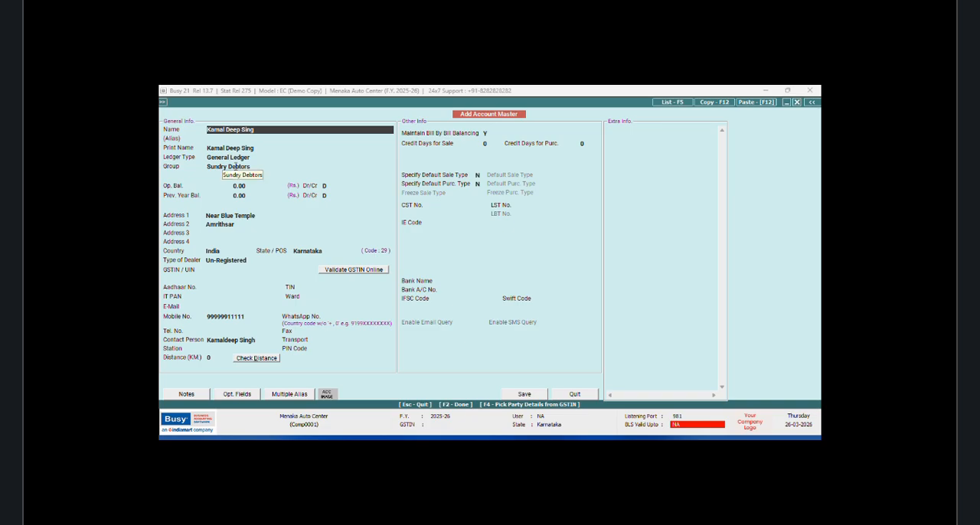
key(BackSpace)
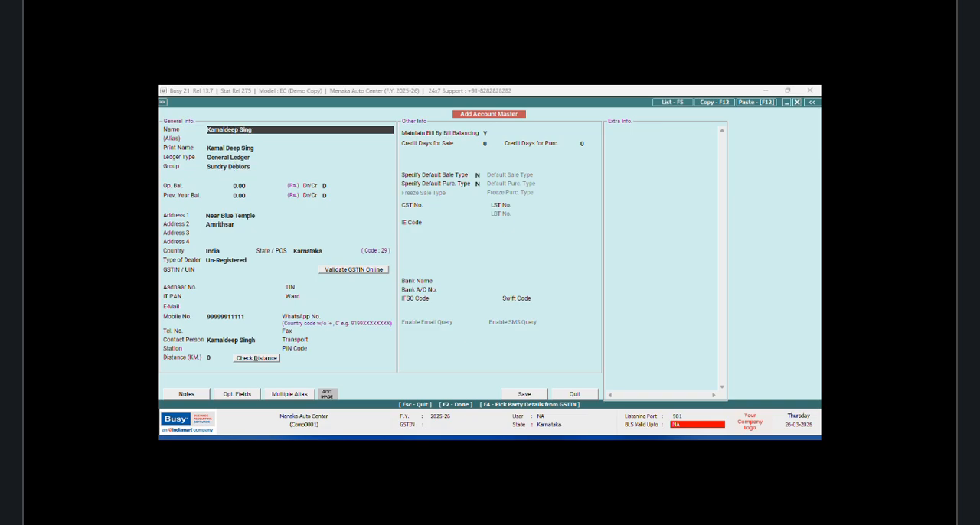
key(Return)
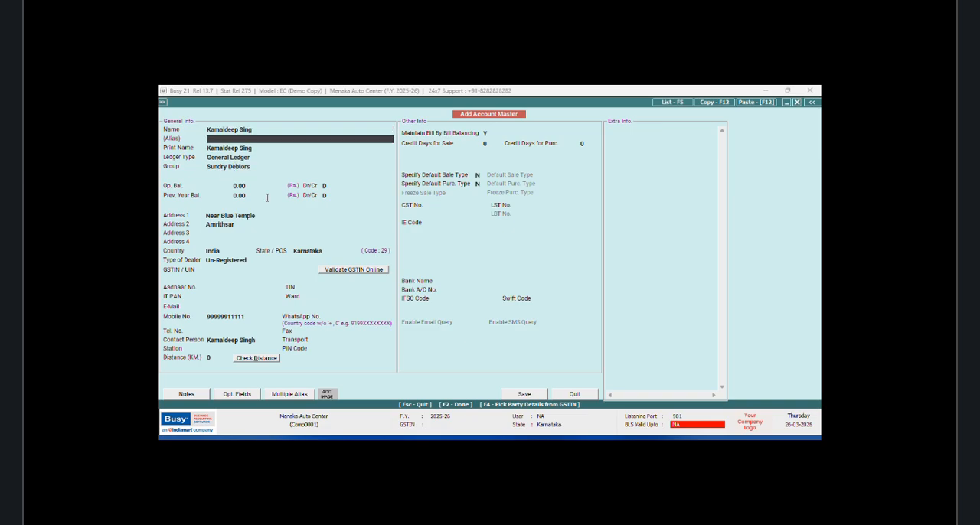
Step: Save the customer account with no default mechanic and both Schedule III taggings set to None
click(526, 396)
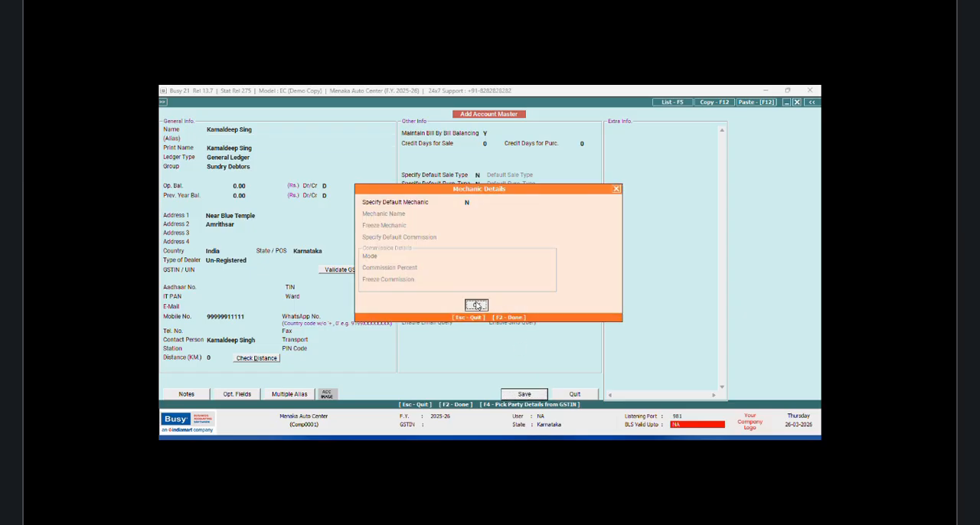
click(476, 305)
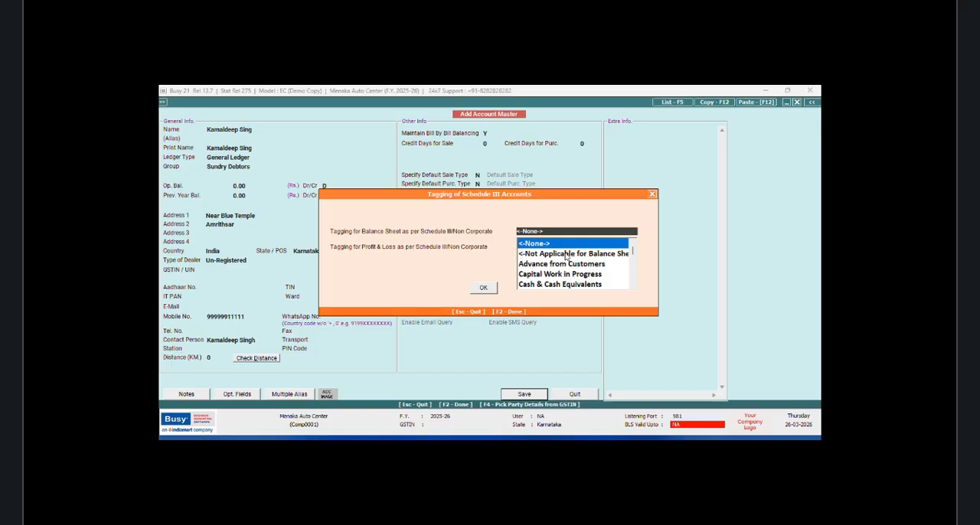
key(Return)
key(Return)
key(Return)
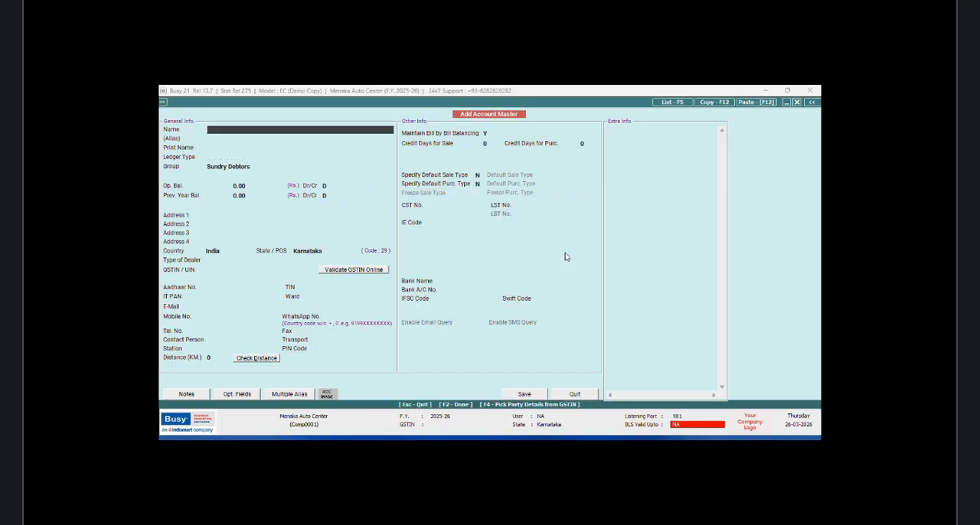
Step: Name a new account with the customer's vehicle registration number and make it a Sub Ledger under the customer's general ledger
key(Return)
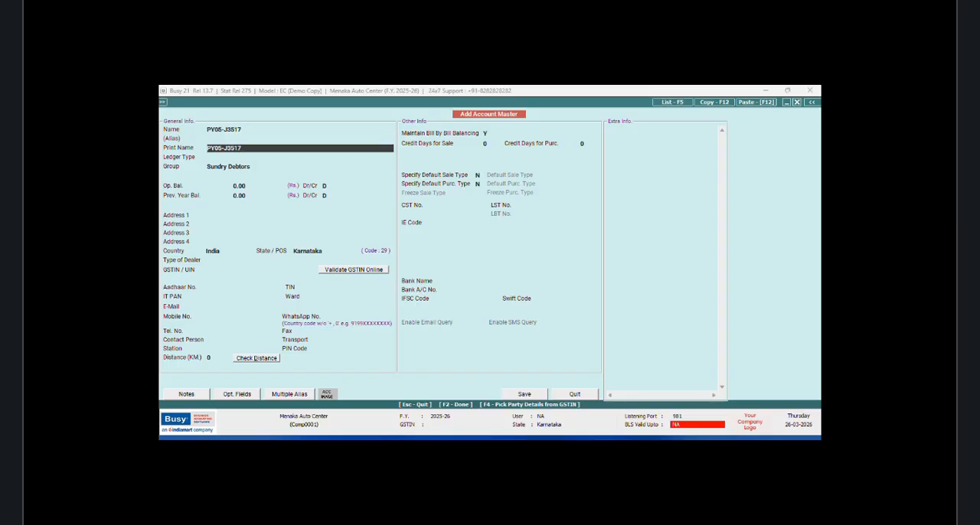
key(Return)
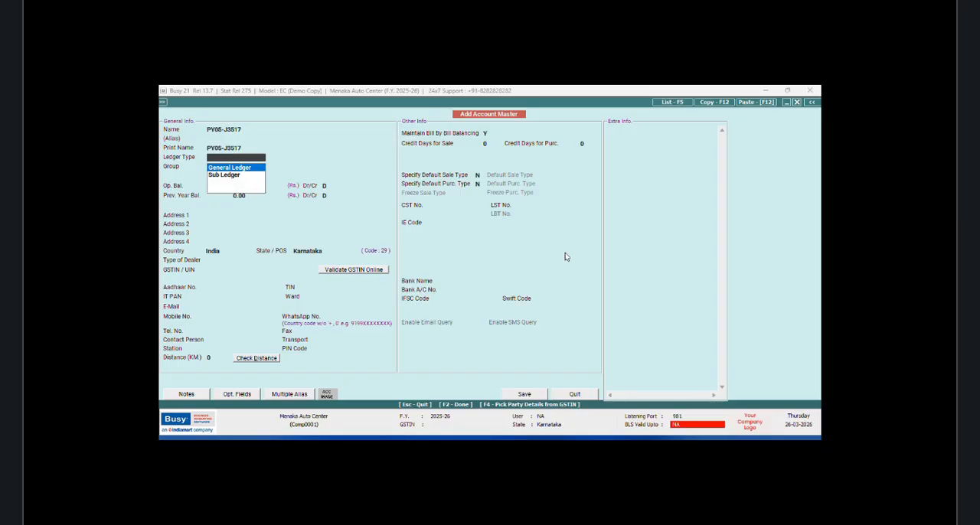
key(Down)
key(Return)
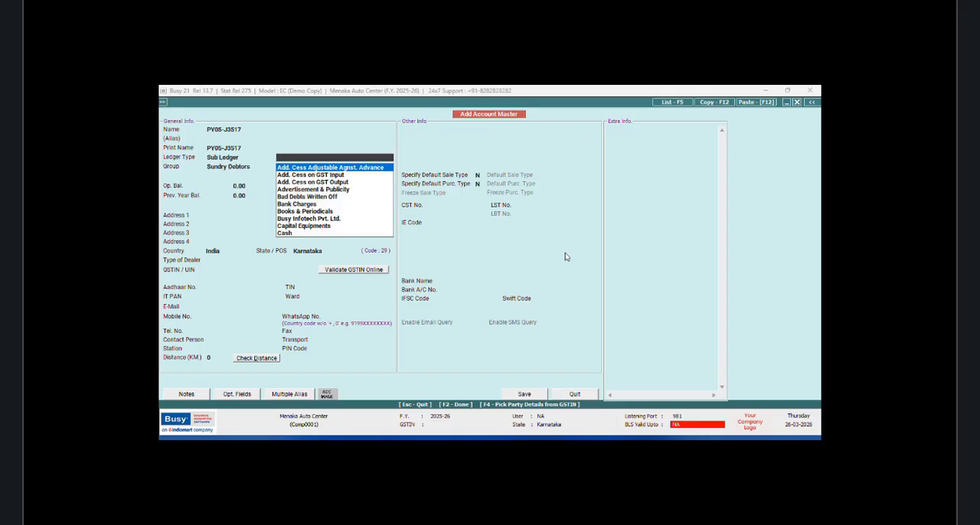
text(KAMAL)
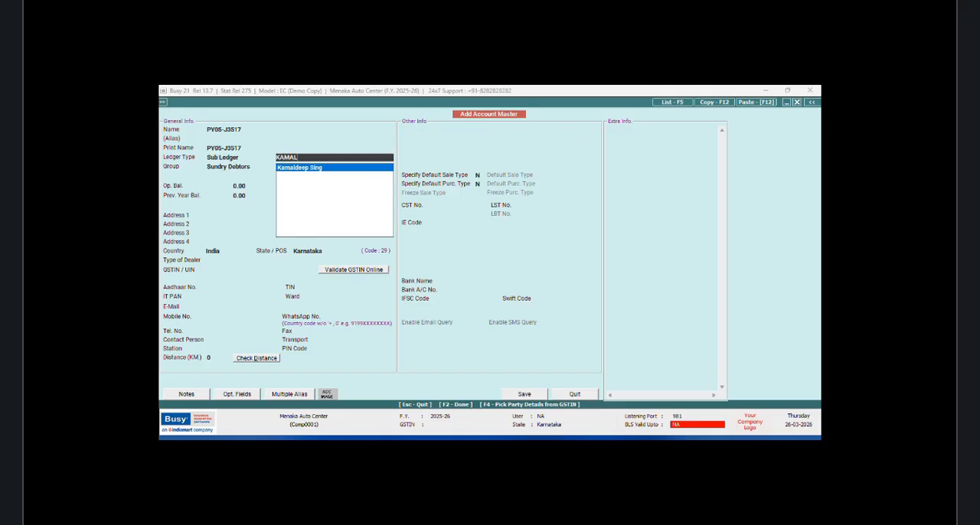
key(Return)
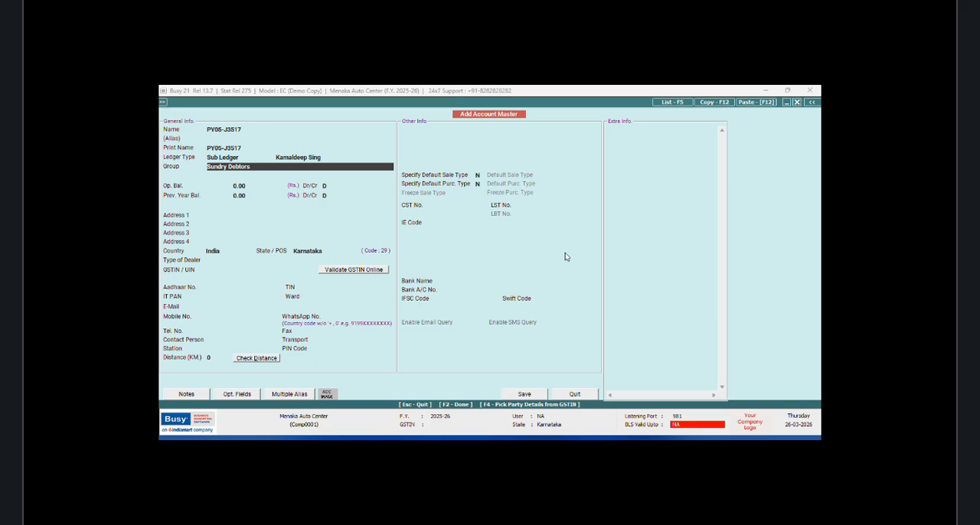
Step: Save the vehicle sub ledger with no default mechanic and both Schedule III taggings set to None
click(523, 395)
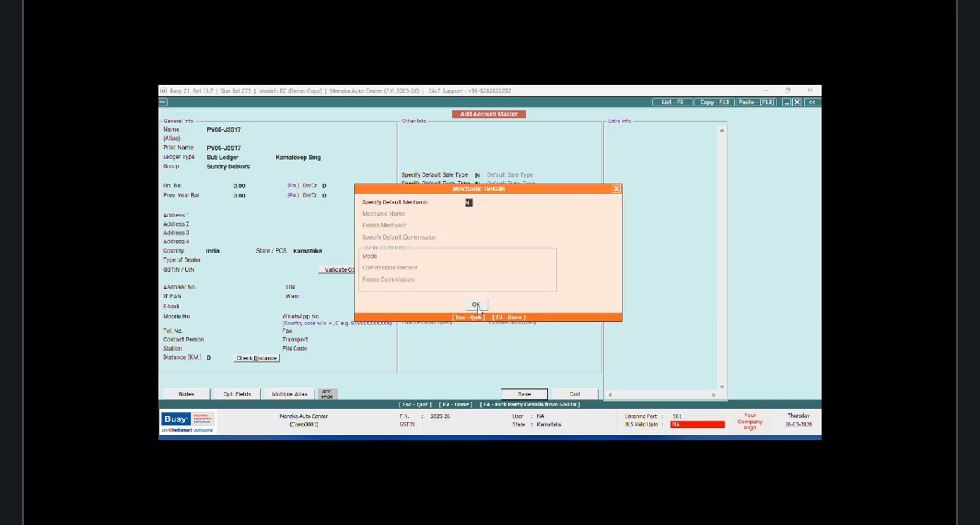
click(476, 305)
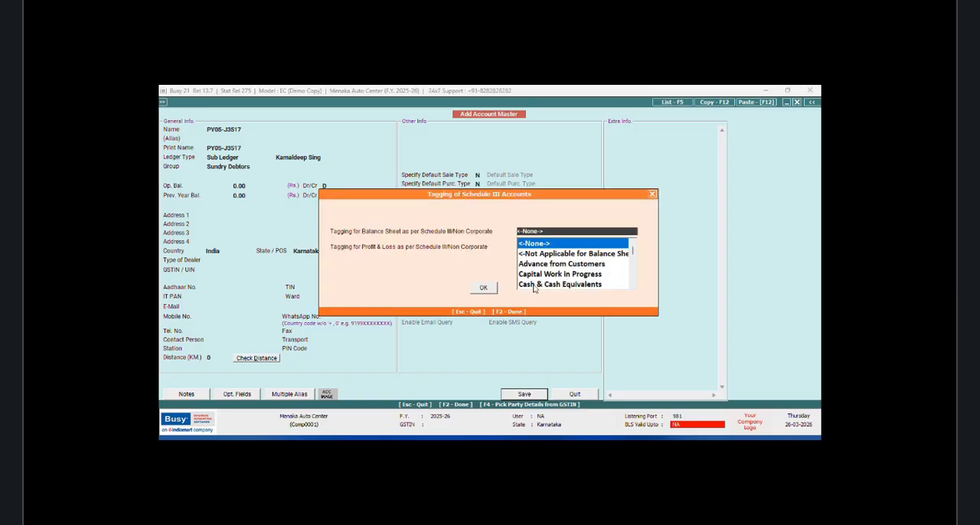
key(Return)
key(Return)
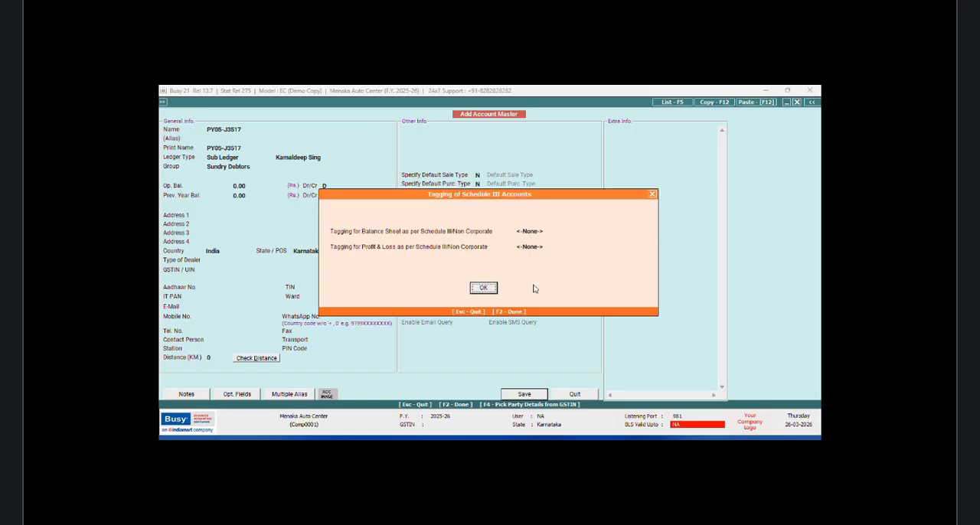
click(487, 289)
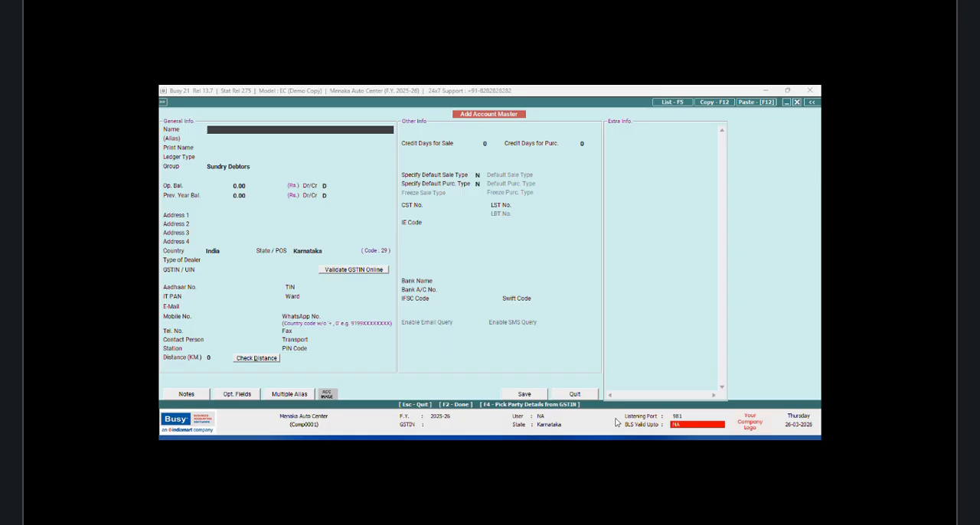
Step: Open Masters Configuration for accounts with 3 optional fields and define the first as BRAND, type Text, without a master database
key(Escape)
click(241, 121)
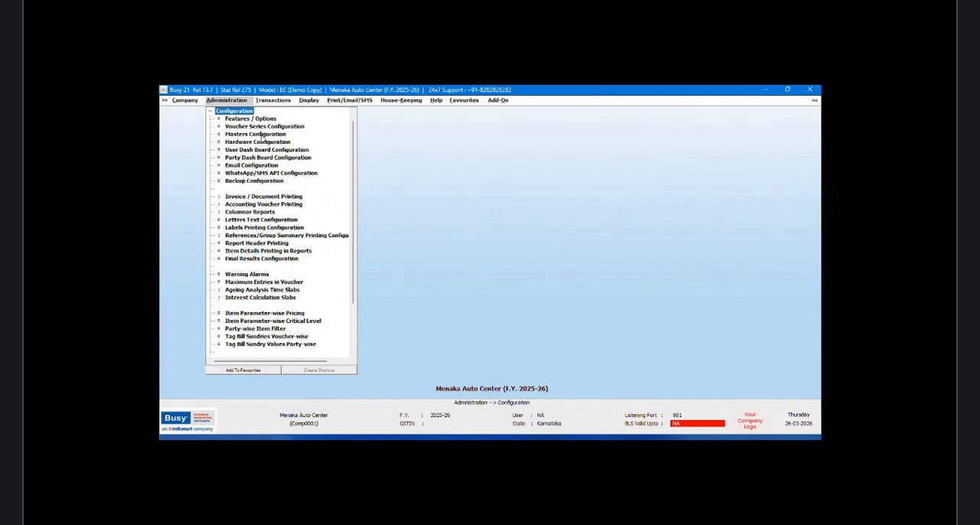
click(260, 135)
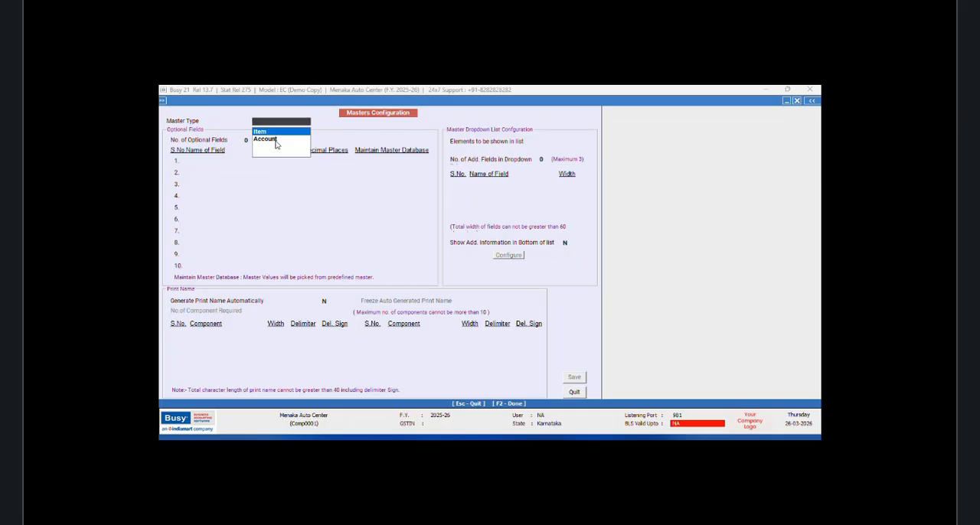
double_click(276, 140)
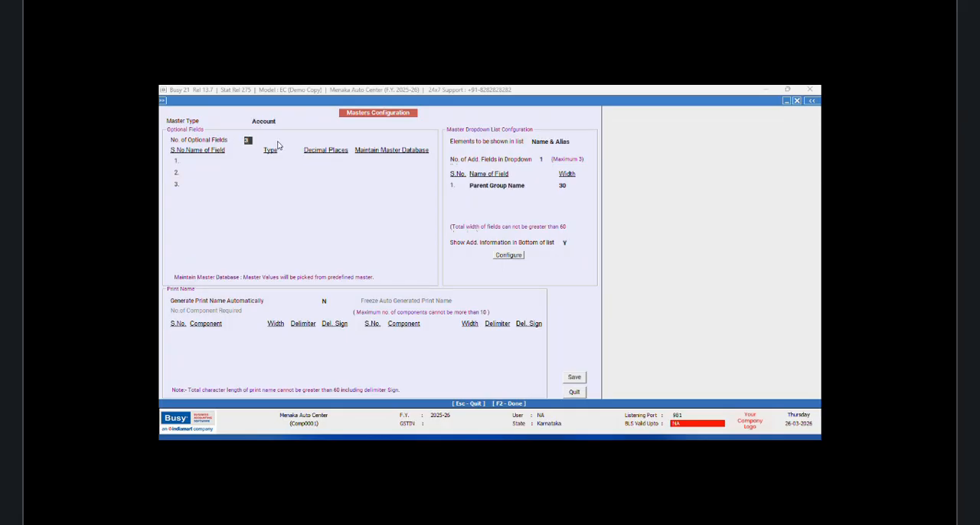
click(210, 161)
text(BRAND)
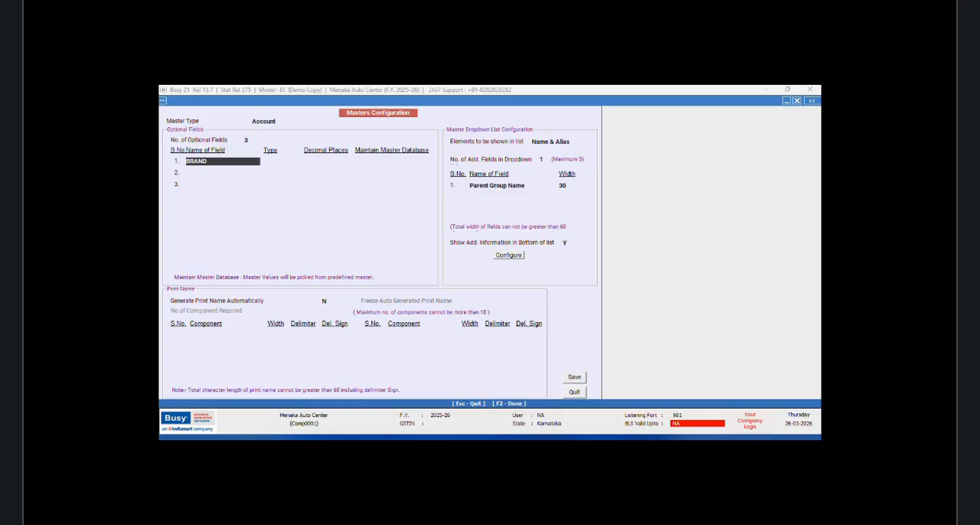
key(Return)
key(Return)
key(Return)
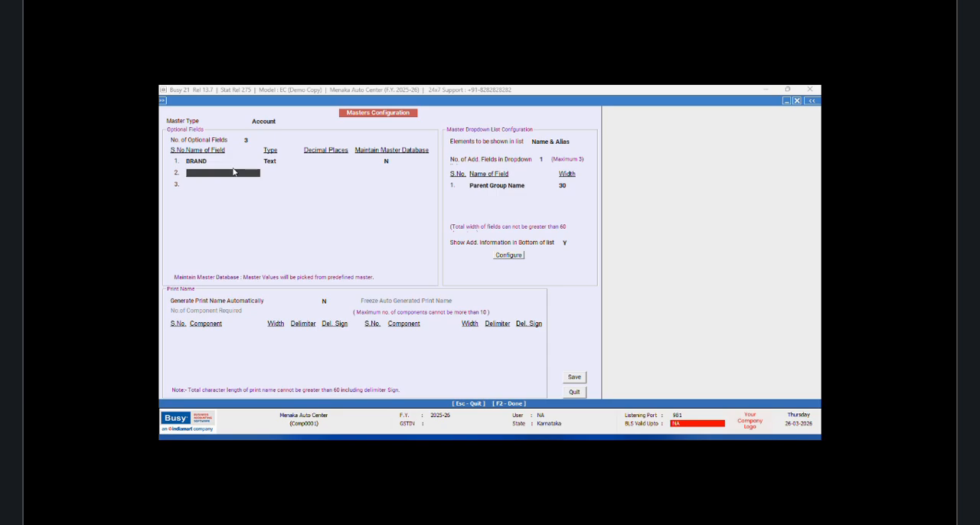
Step: Define the second optional field as TYPE and the third as COLOR, both of type Text without a master database
text(H)
key(BackSpace)
text(TYPE)
key(Return)
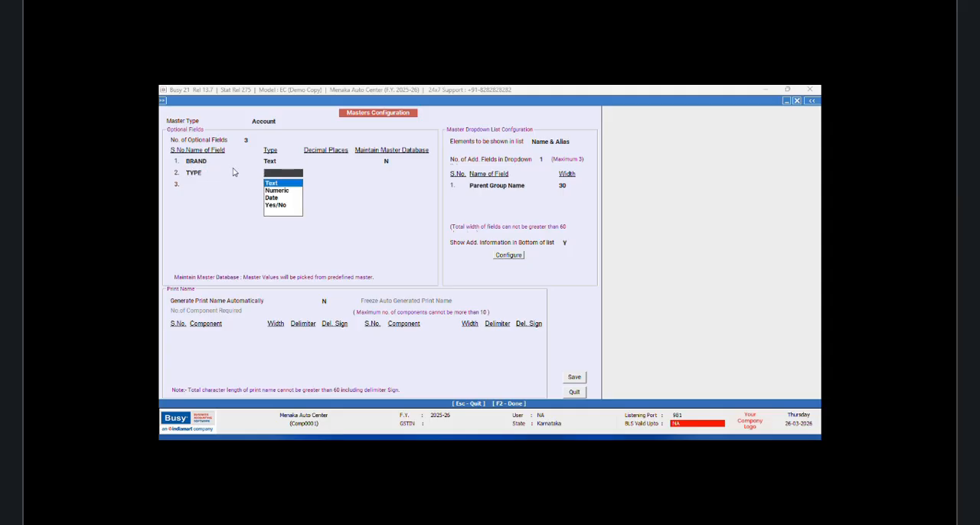
key(Return)
key(Return)
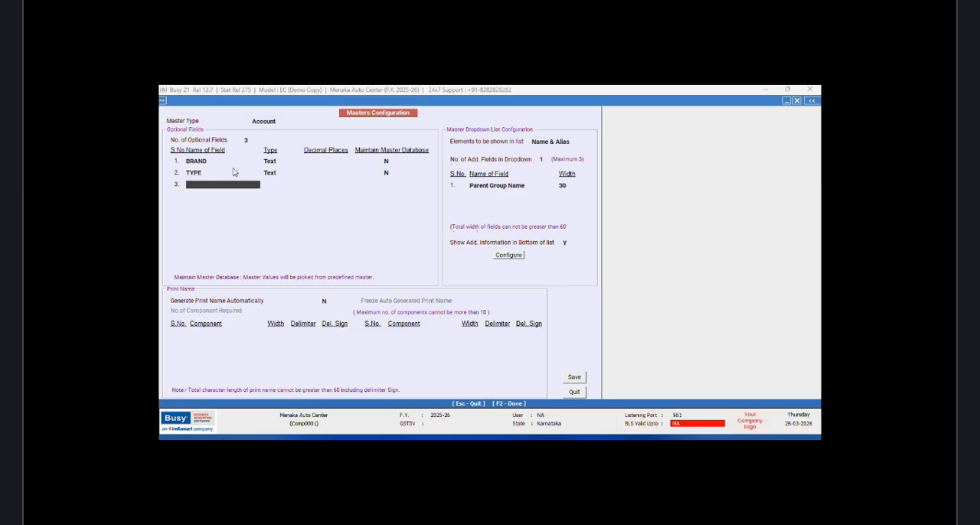
text(COLOR)
key(Return)
Step: Set the number of additional dropdown fields to 2 and replace the first one, Parent Group Name, with Contact Person
key(Return)
click(545, 159)
text(2)
key(Return)
key(Return)
drag(530, 186, 439, 197)
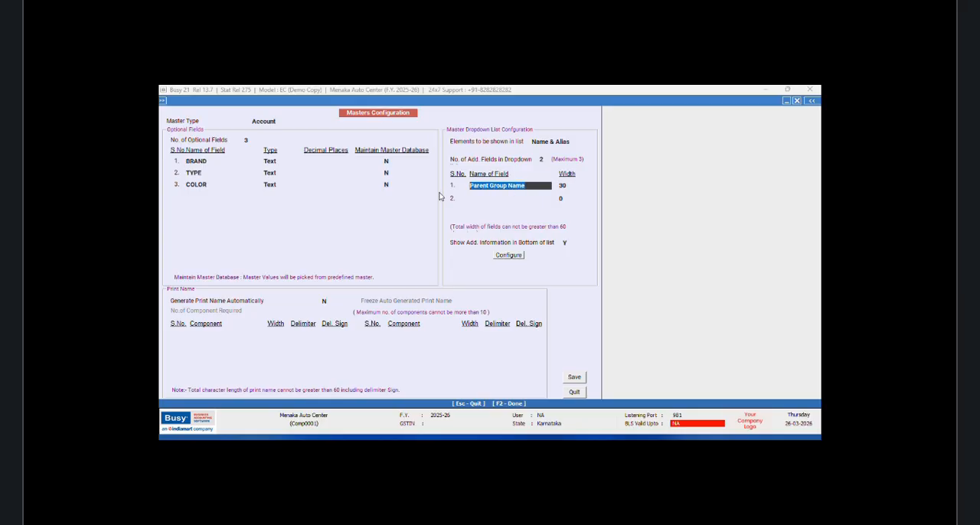
key(BackSpace)
text(C)
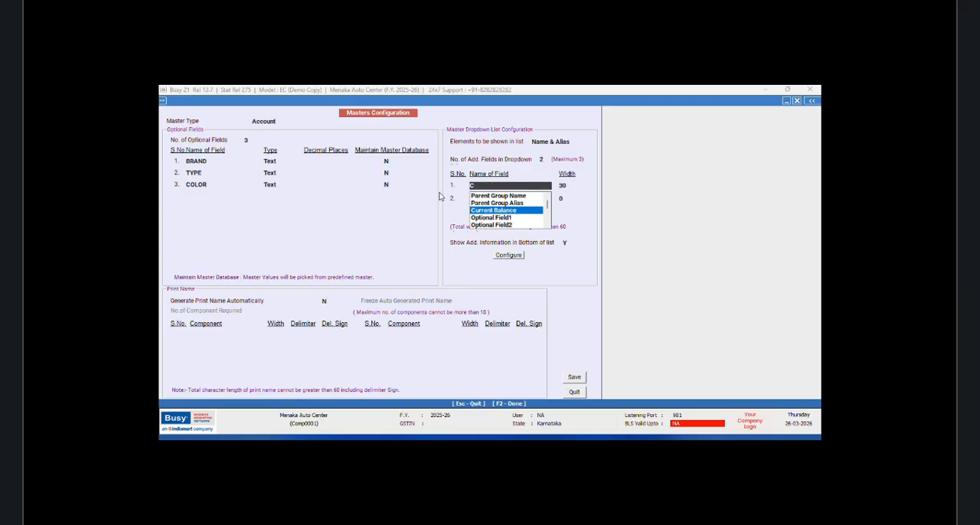
key(Down)
key(Down)
key(Down)
key(Down)
key(Down)
key(Down)
key(Down)
key(Down)
key(Down)
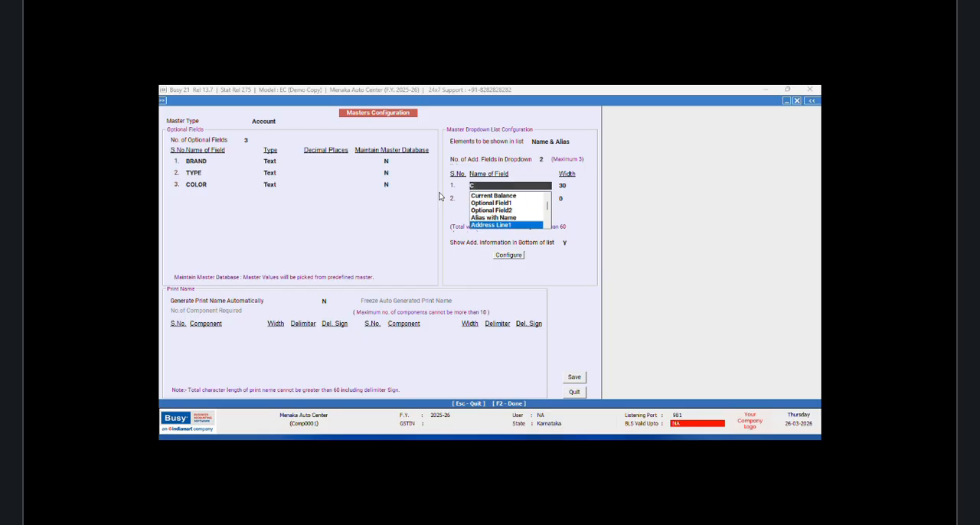
key(Down)
key(Down)
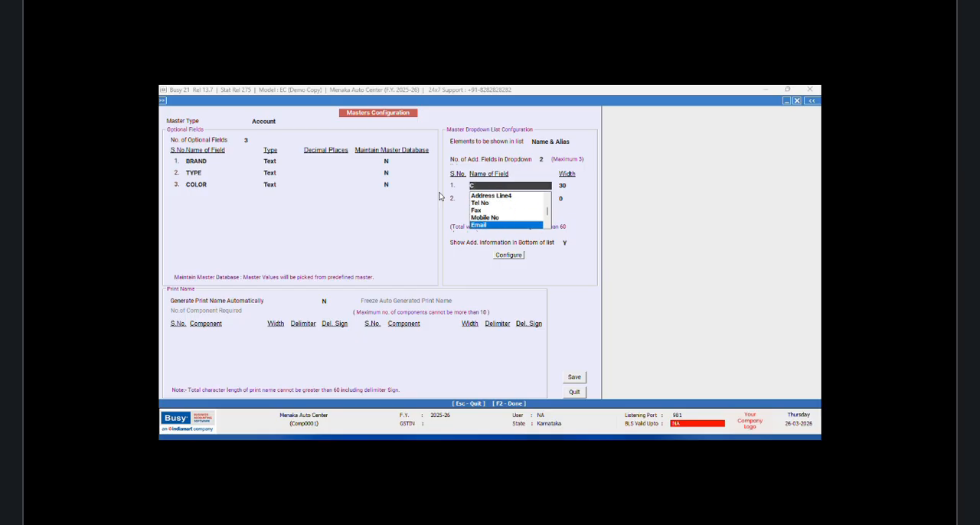
key(Down)
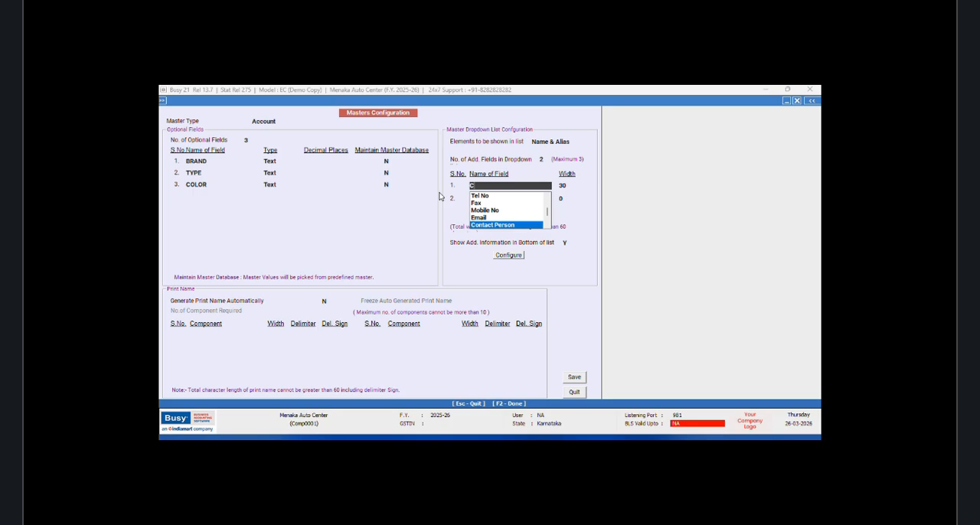
key(Return)
Step: Set the Contact Person width to 25 and add Mobile No as the second dropdown field with width 20
text(2)
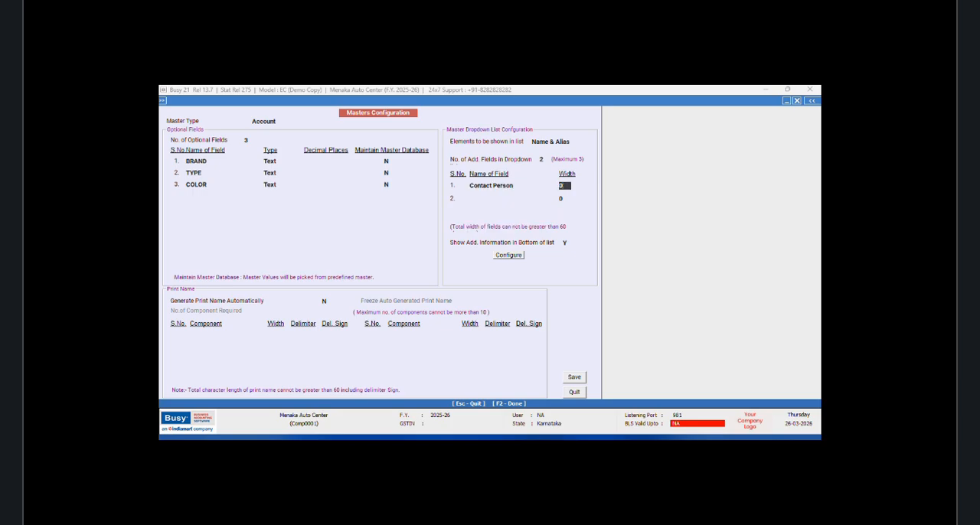
key(BackSpace)
text(5)
key(Return)
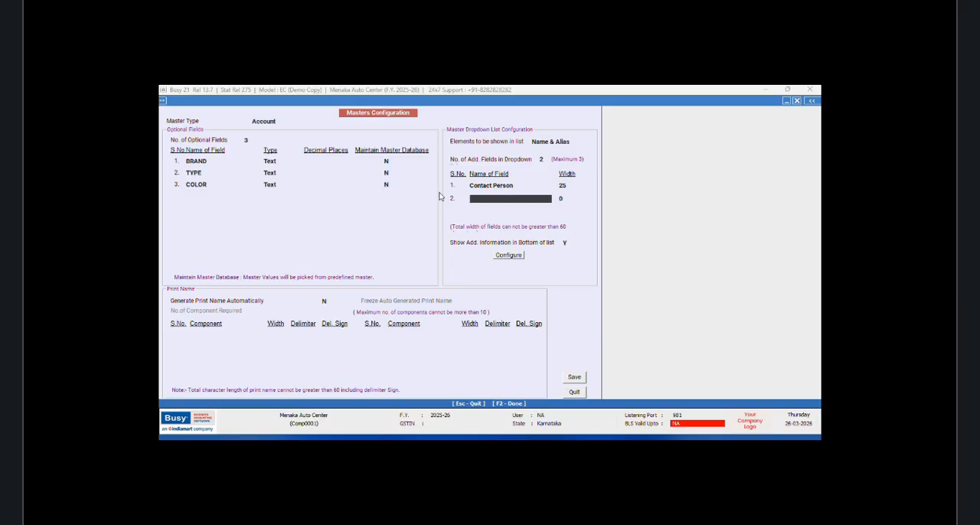
text(MOBILE)
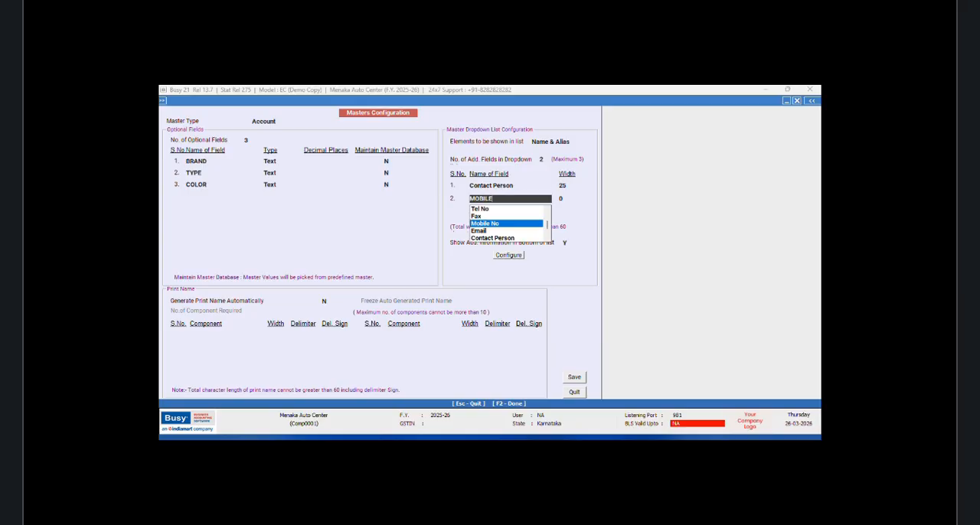
key(Return)
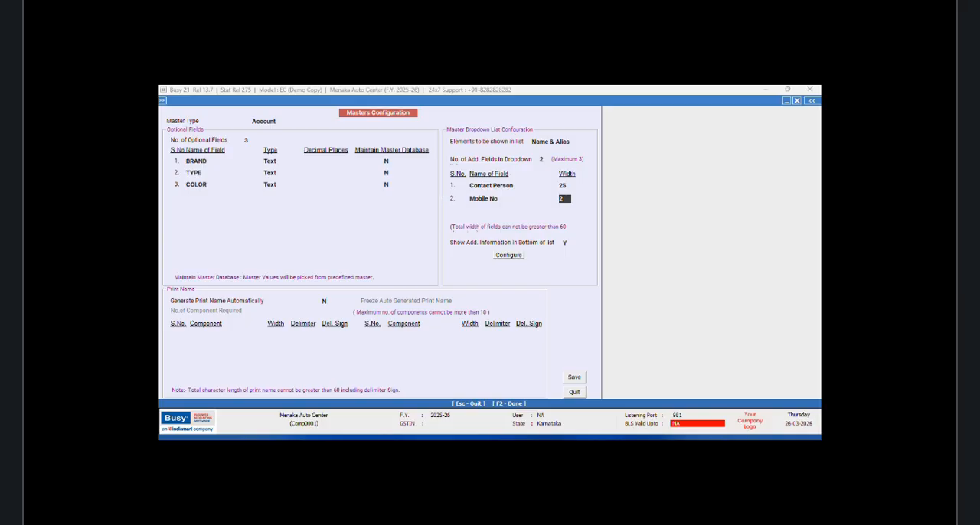
text(20)
key(Return)
Step: Raise the number of additional dropdown fields to 3 and set the widths of Contact Person to 20 and Mobile No to 15
click(545, 159)
text(3)
key(Return)
key(Return)
text(20)
key(Return)
key(Return)
text(15)
key(Return)
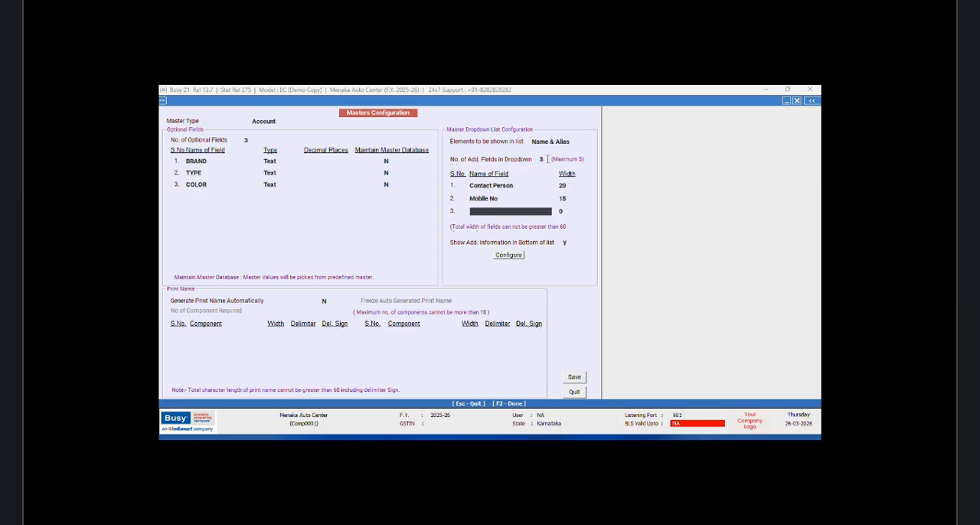
Step: Add Parent Group Name as the third dropdown field, then save the account configuration and proceed to regenerating the master help file
text(P)
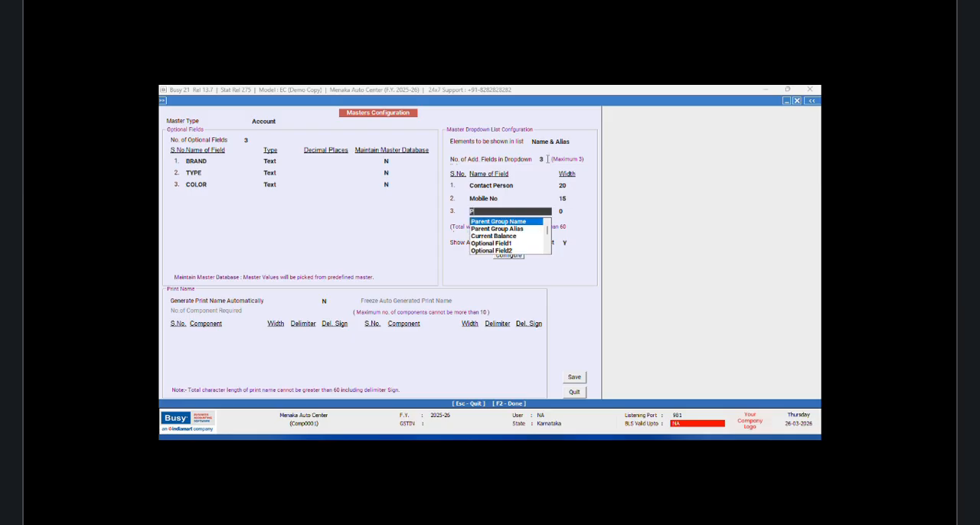
key(Return)
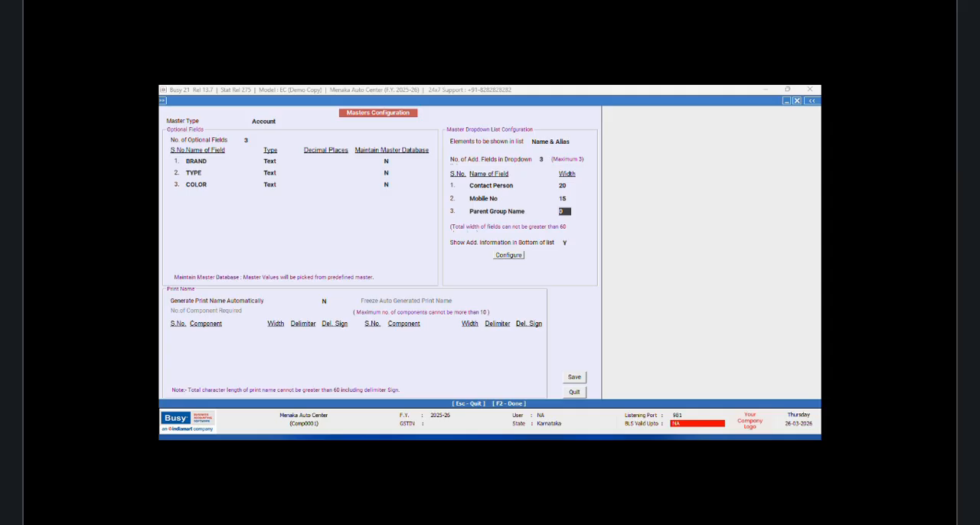
key(Return)
click(574, 377)
click(513, 290)
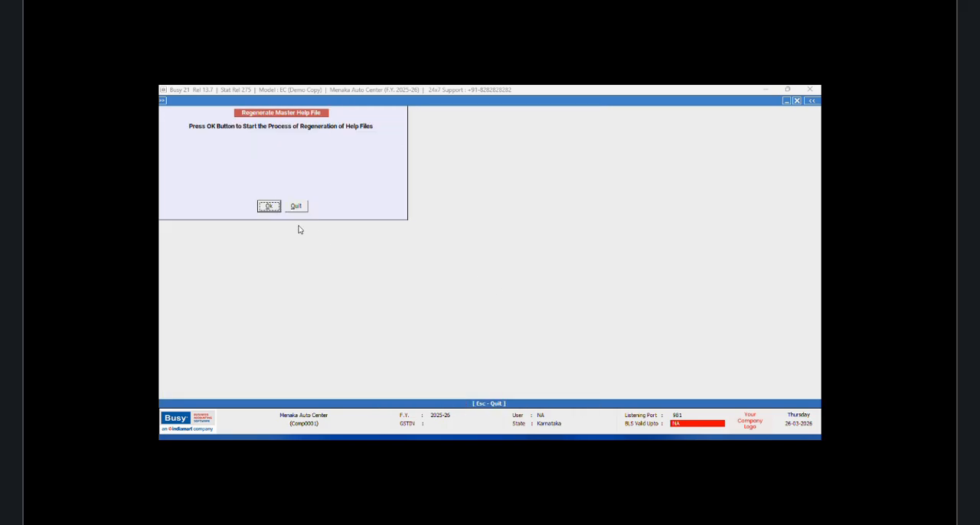
Step: Regenerate the master help files and close the masters configuration
click(267, 207)
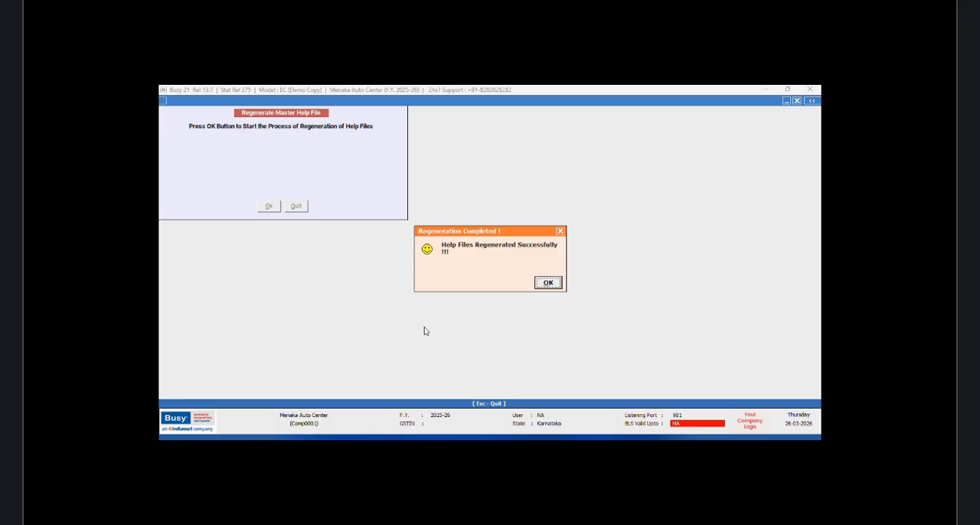
click(550, 283)
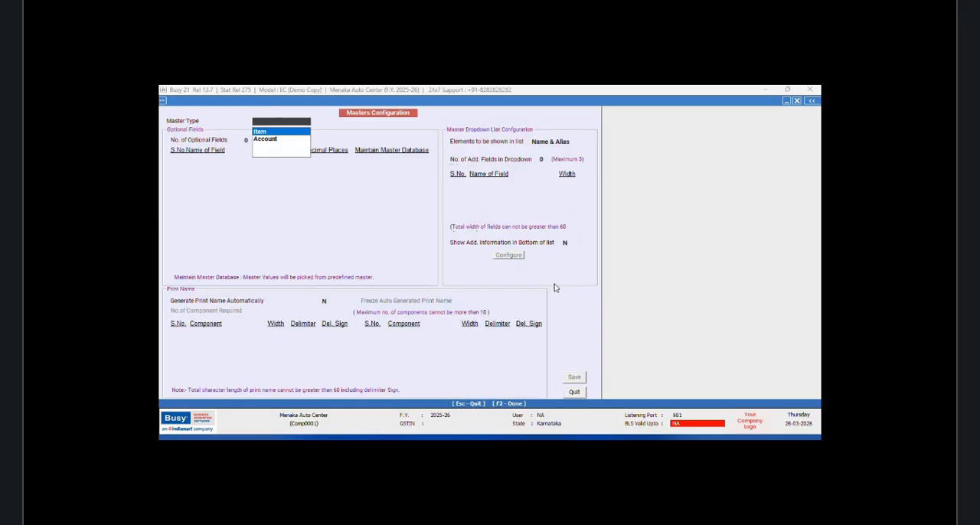
click(574, 392)
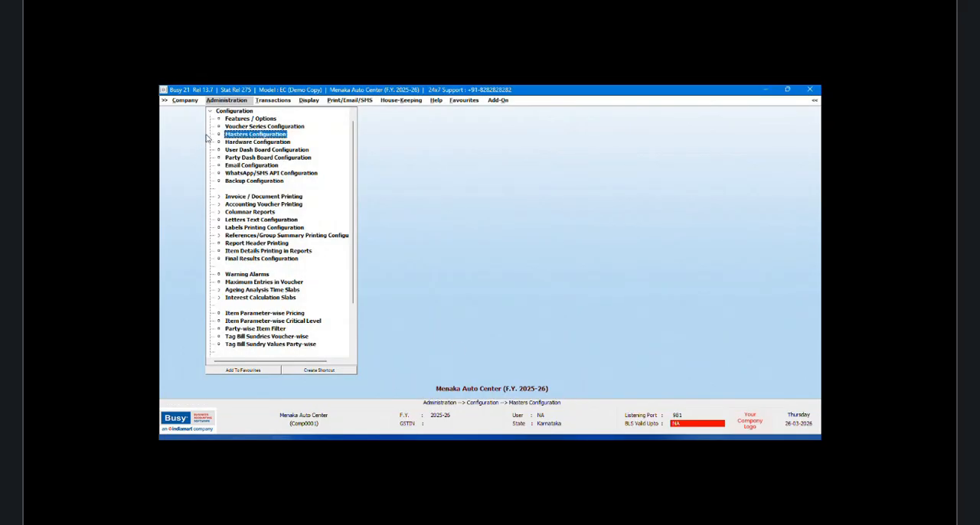
Step: Open the vehicle's sub ledger account for modification and advance past its group to the optional fields
click(216, 112)
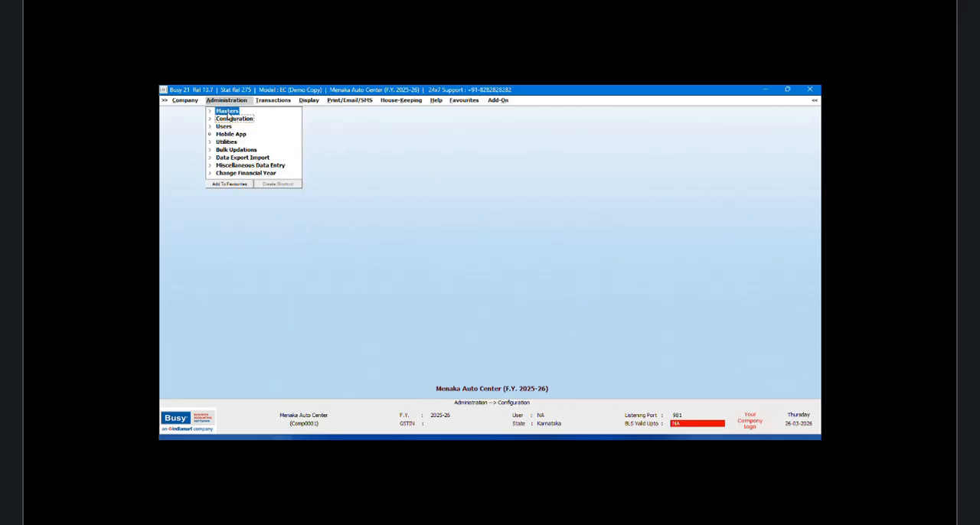
click(227, 113)
click(244, 136)
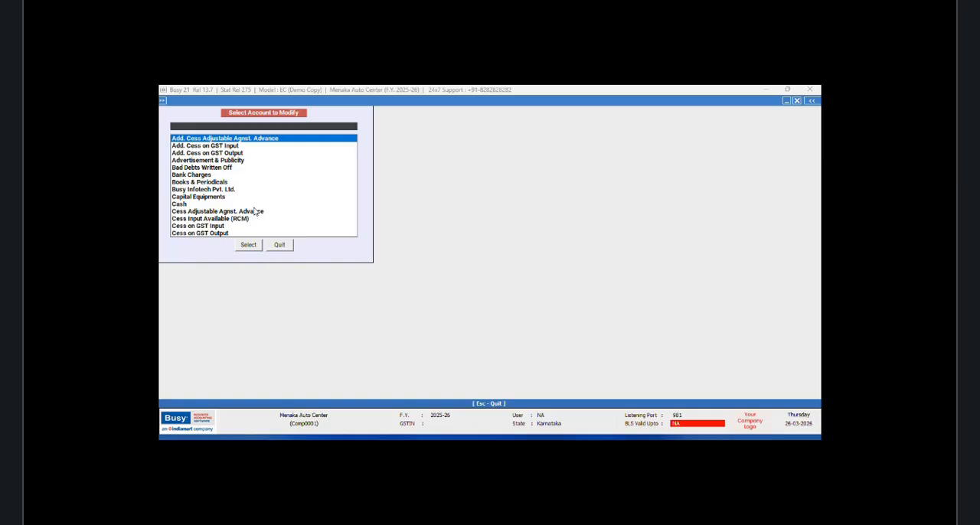
text(PY)
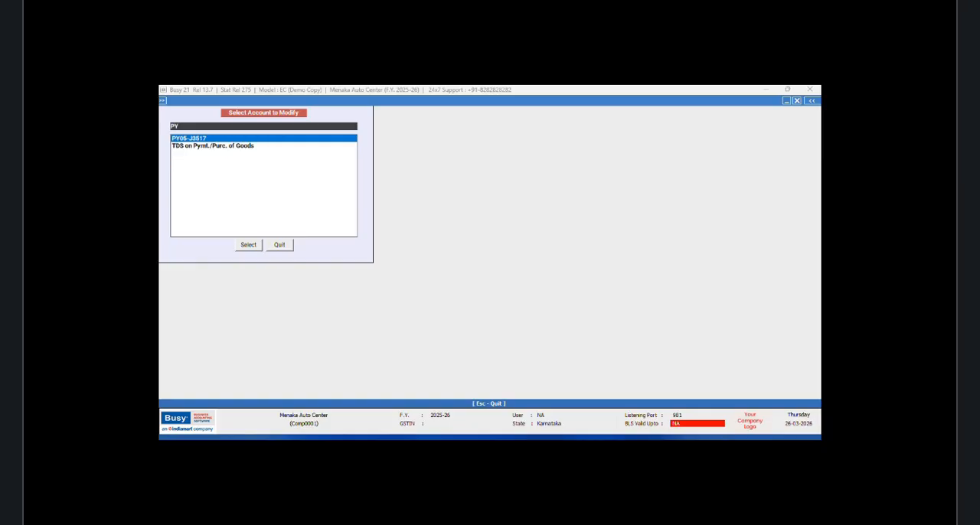
key(Return)
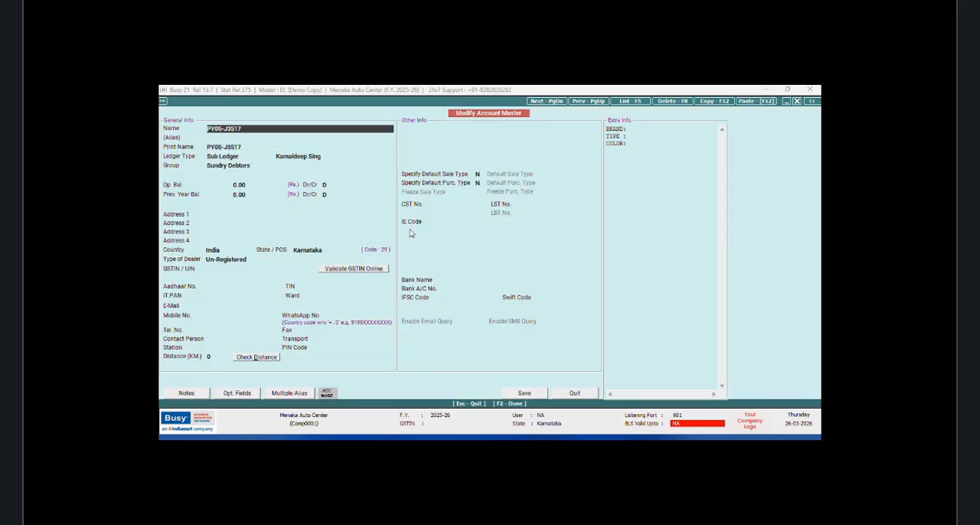
key(Return)
key(Return)
key(Return)
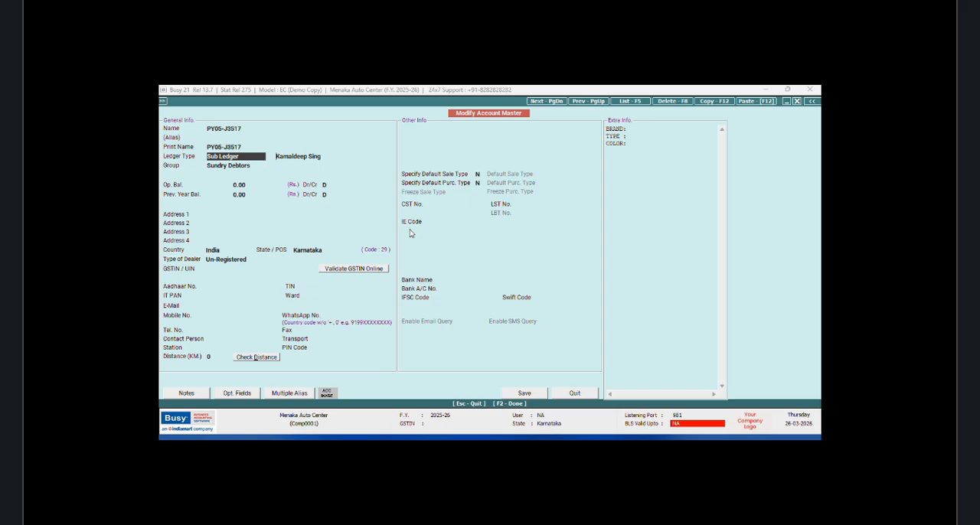
key(Return)
key(Return)
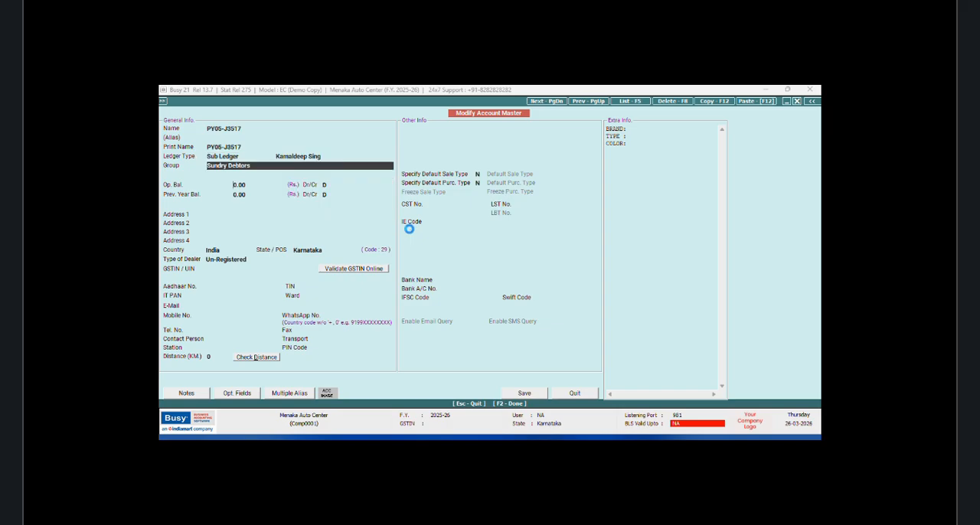
key(Return)
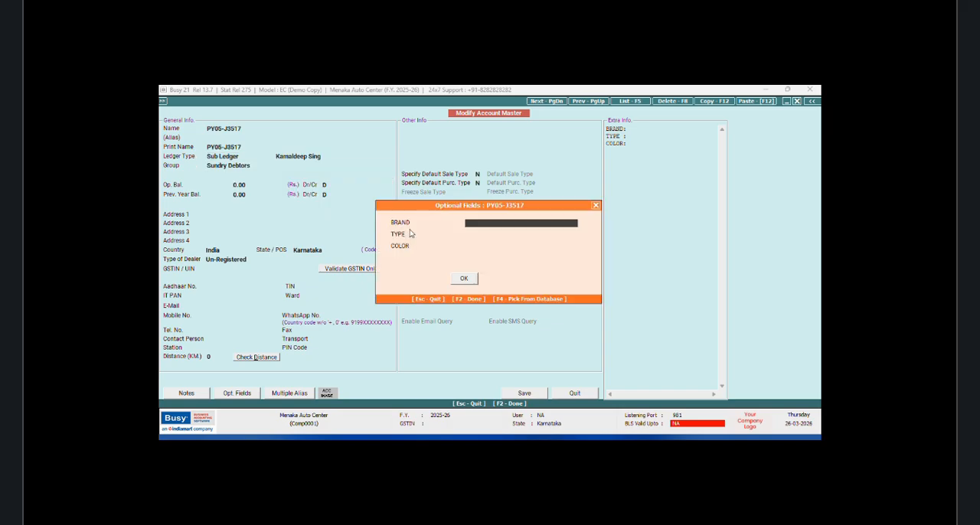
Step: Fill in the vehicle's optional fields with brand PLATINA 110CC, type 4 Stroke Bke and color Black
text(PLATINA 110CC)
key(Return)
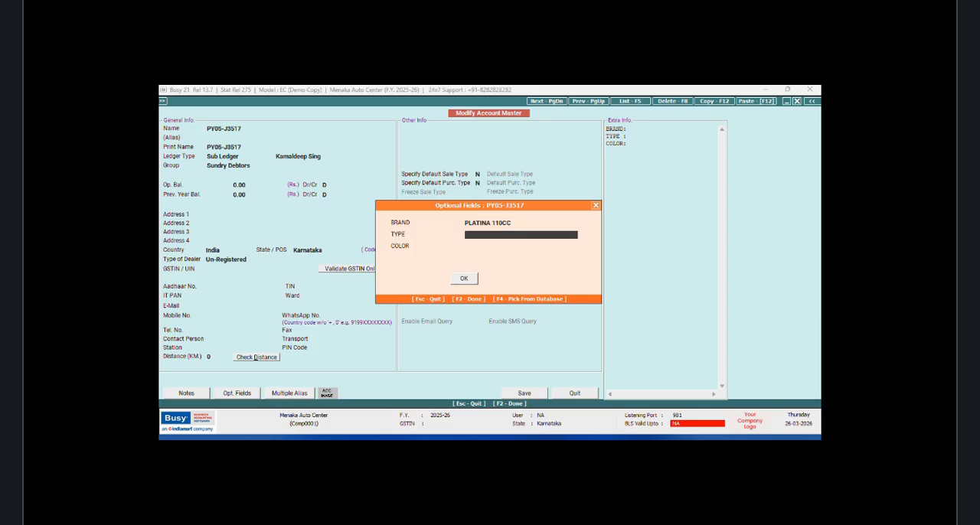
text(4S)
key(BackSpace)
text(s)
key(BackSpace)
text(Stroke Bike)
key(Return)
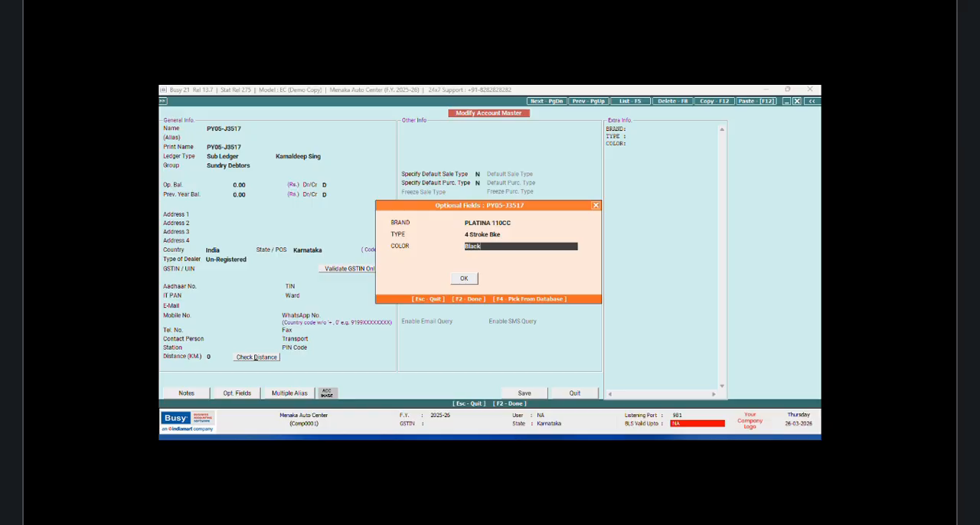
click(464, 278)
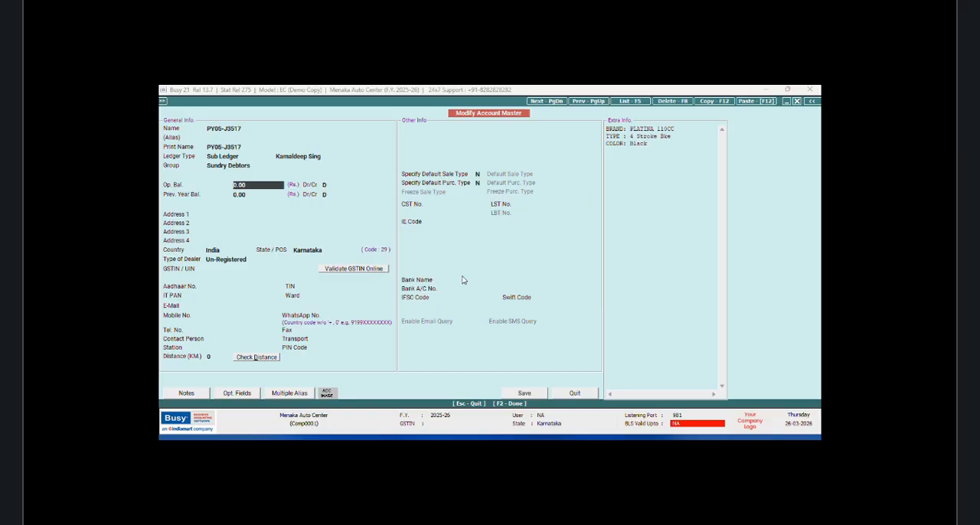
Step: Save the vehicle account with no default mechanic and both Schedule III taggings set to None, then close the account selection
click(531, 395)
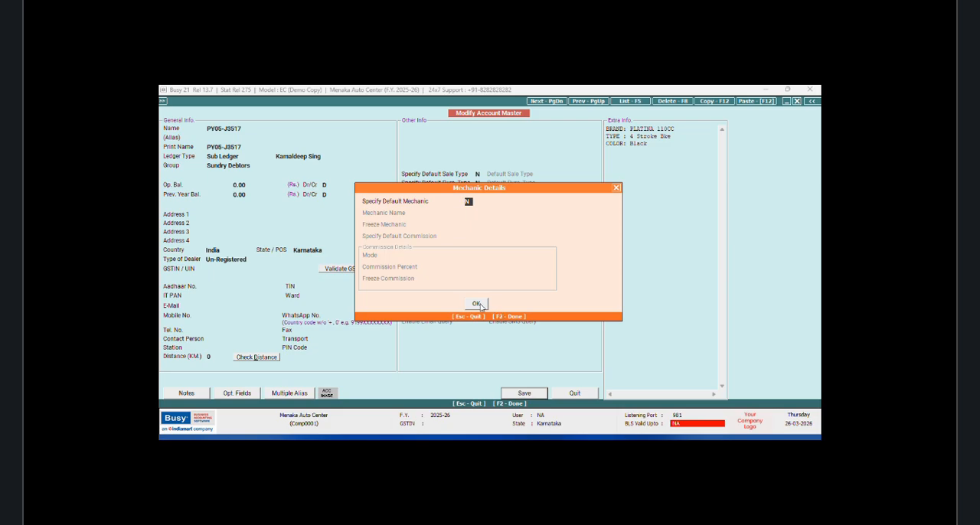
click(481, 305)
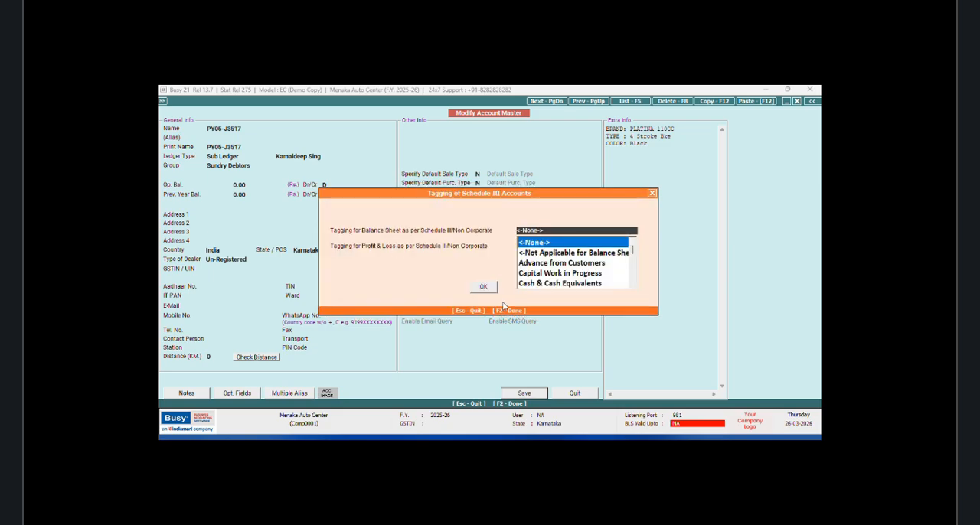
key(Return)
key(Return)
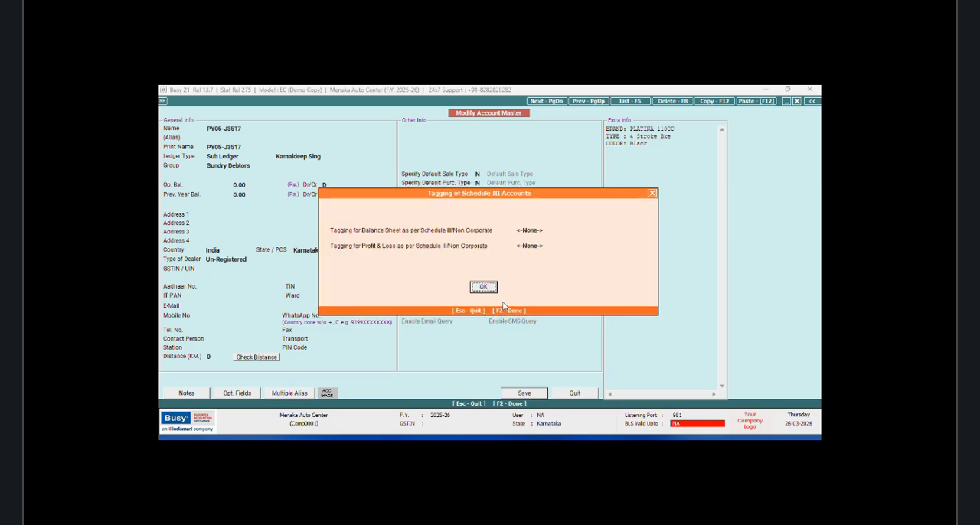
click(478, 291)
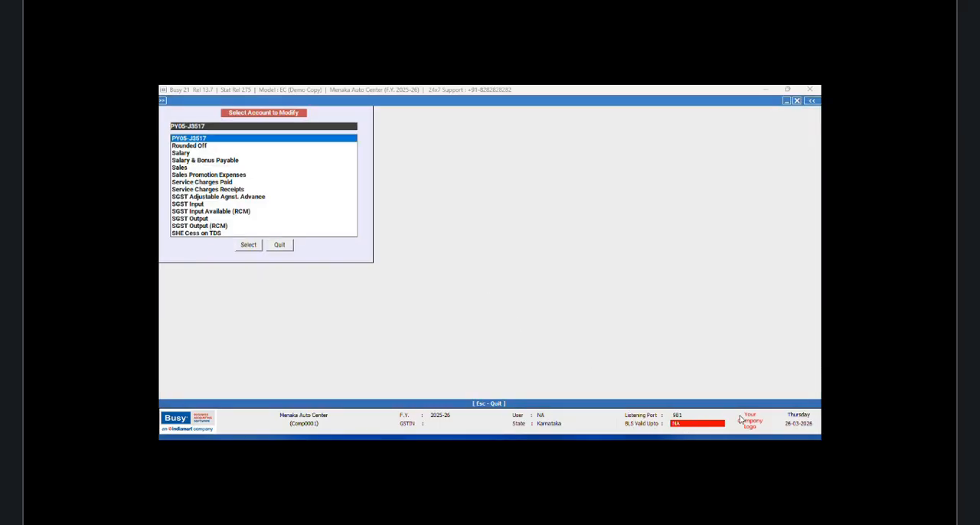
key(Escape)
click(273, 101)
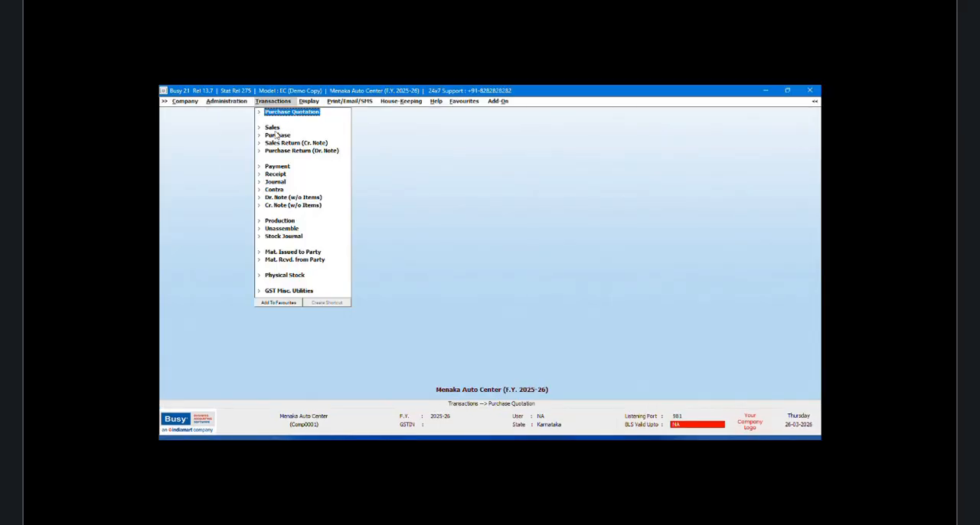
click(272, 127)
click(280, 135)
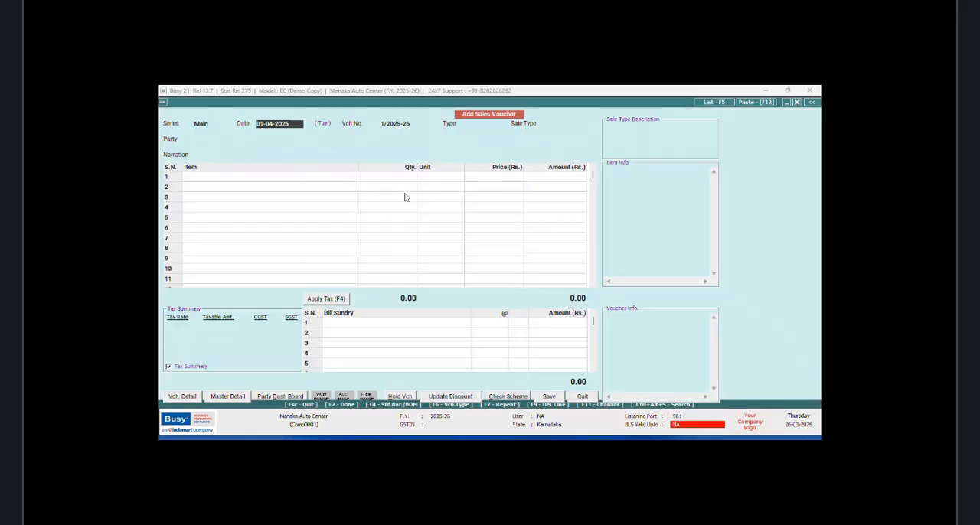
click(582, 397)
Step: Disable Purchase Quotation in the inventory features and options
click(225, 103)
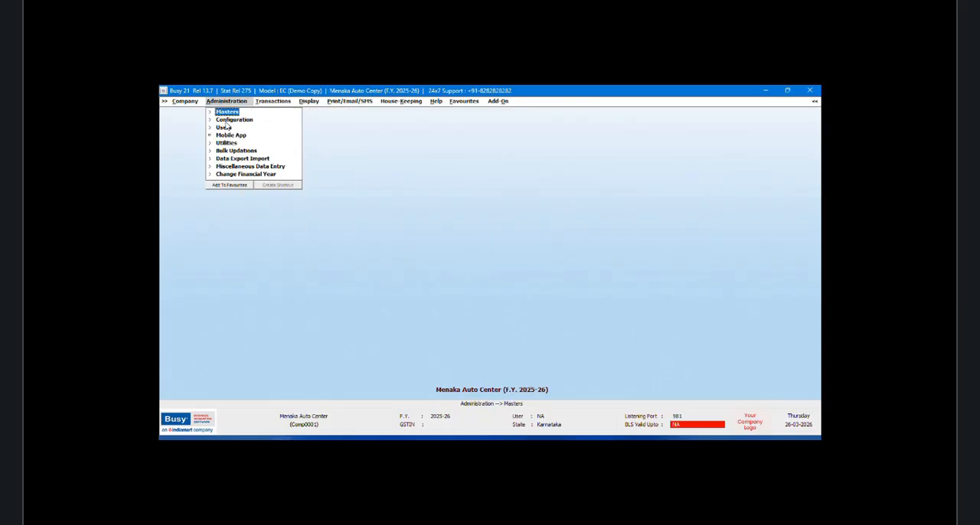
click(233, 112)
click(238, 120)
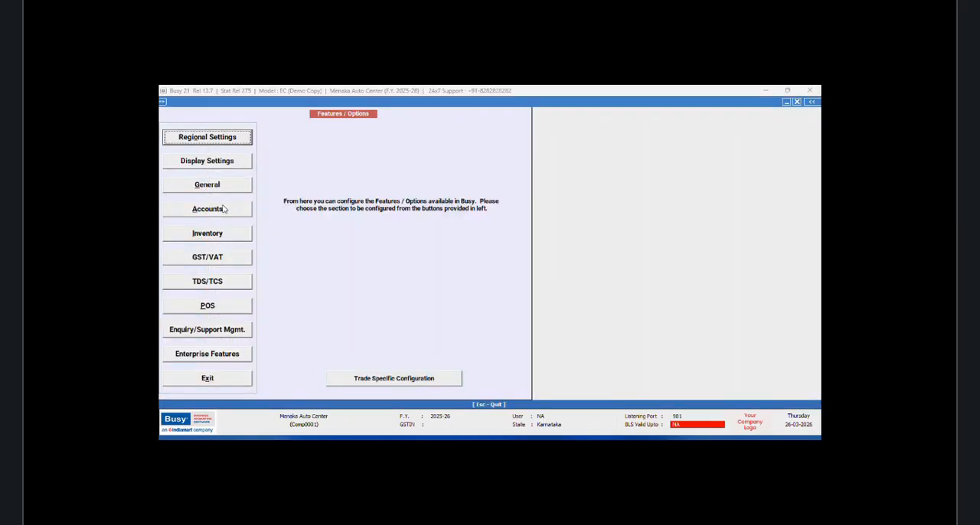
click(198, 234)
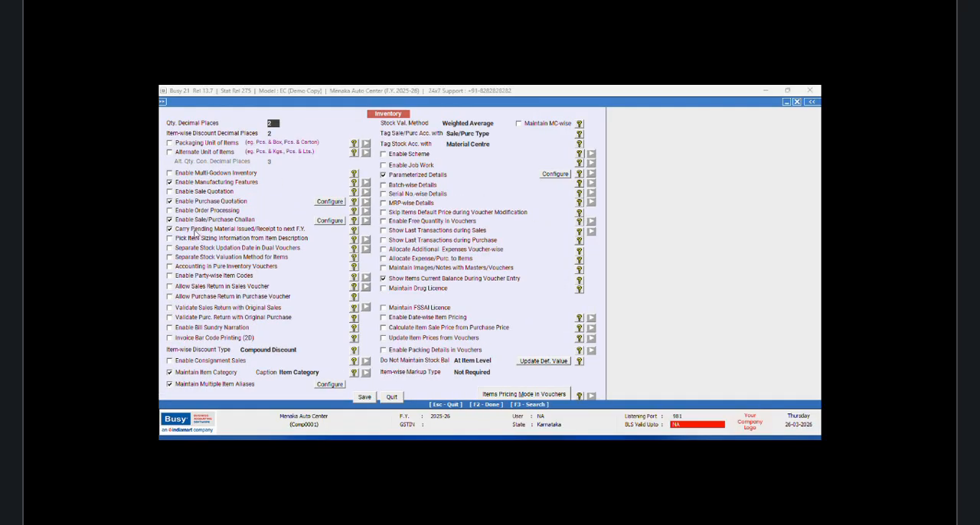
click(170, 201)
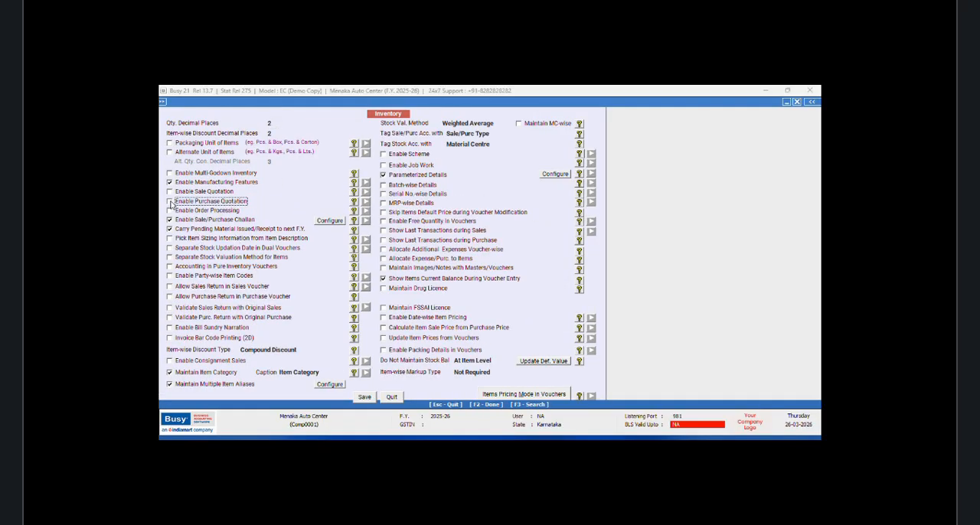
Step: Enable Sale Quotation with pending quotations shown till the voucher date, and save the inventory options
click(170, 191)
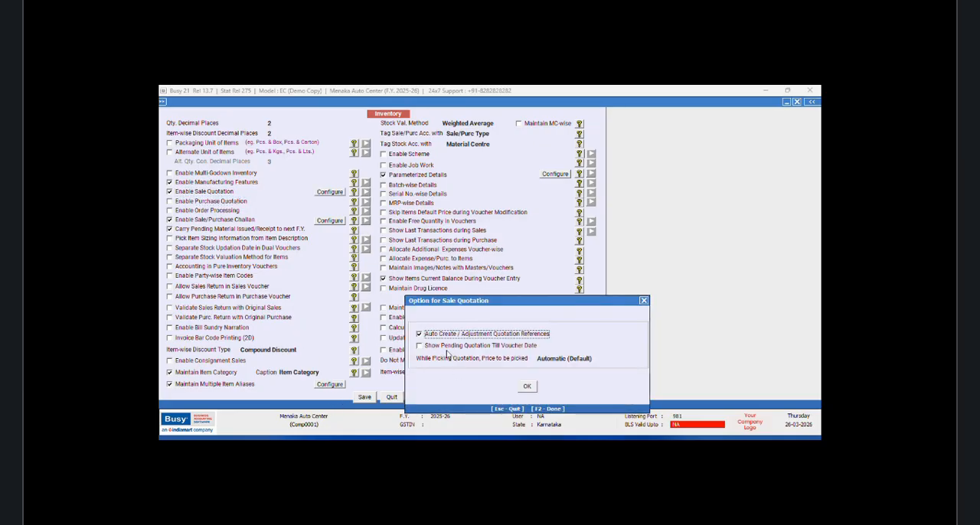
click(420, 347)
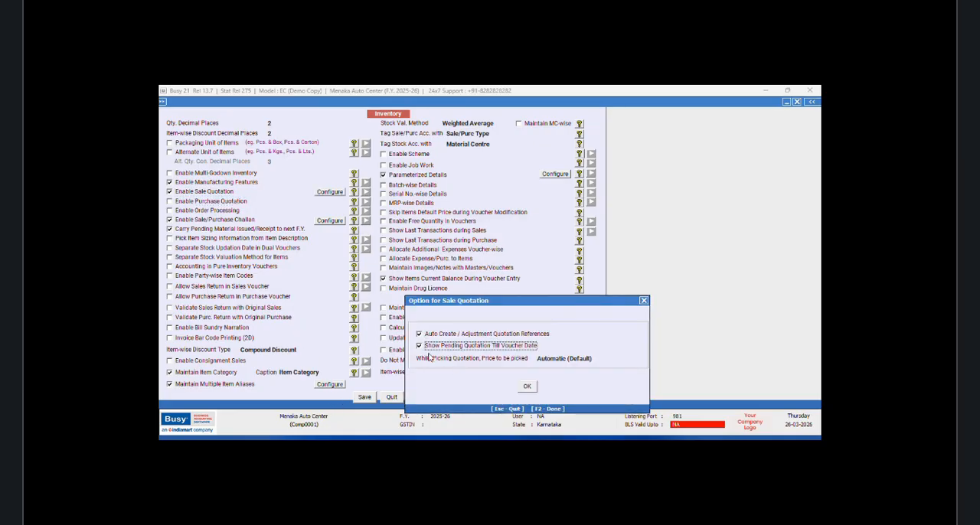
click(528, 388)
click(365, 397)
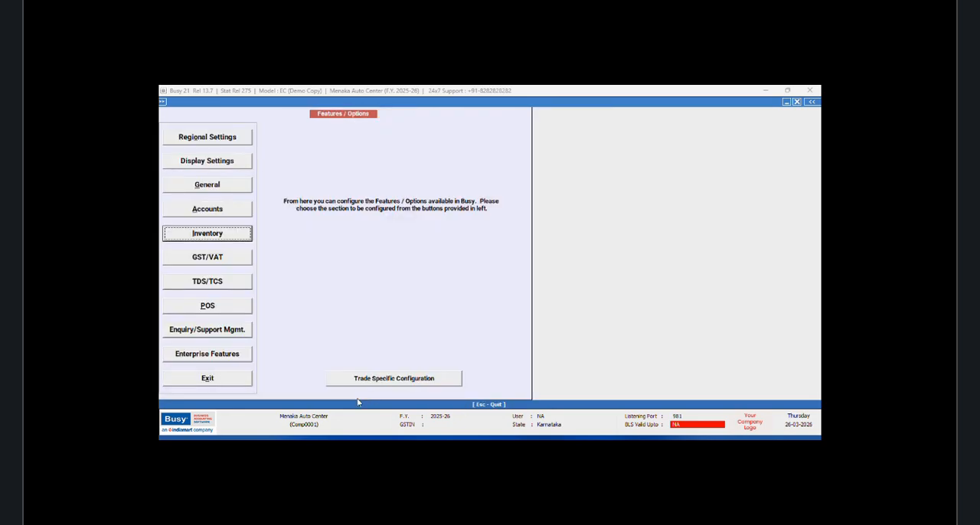
click(249, 381)
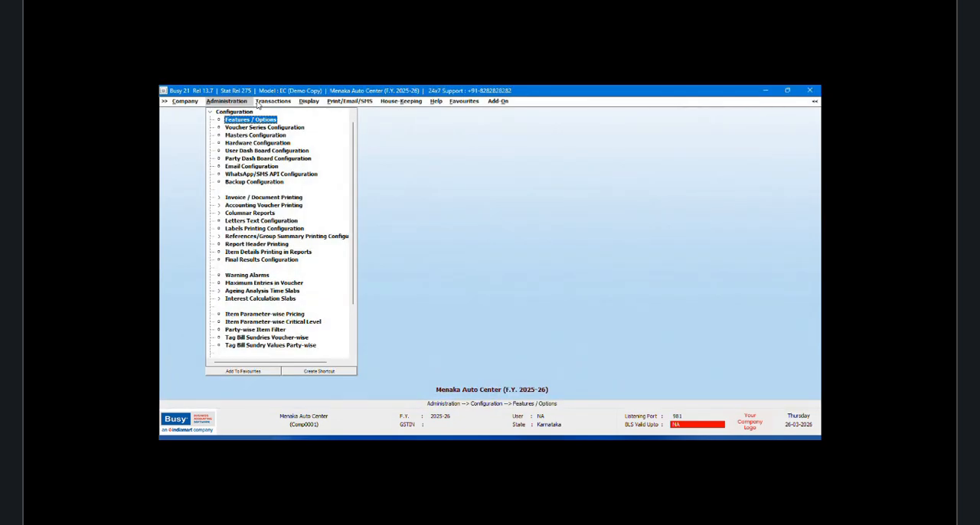
Step: Start a new sales voucher of type Direct with the default date and sale type Local-MultiRate
click(260, 103)
click(273, 128)
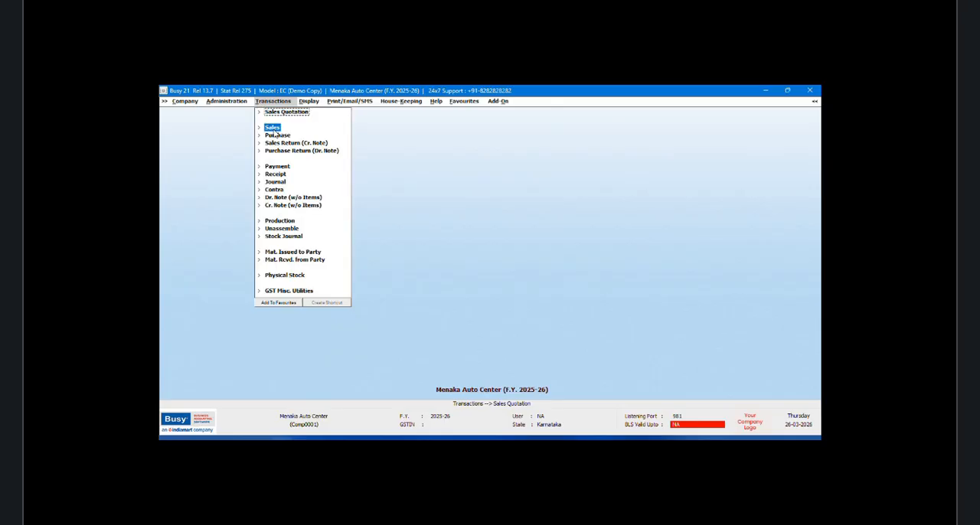
click(280, 135)
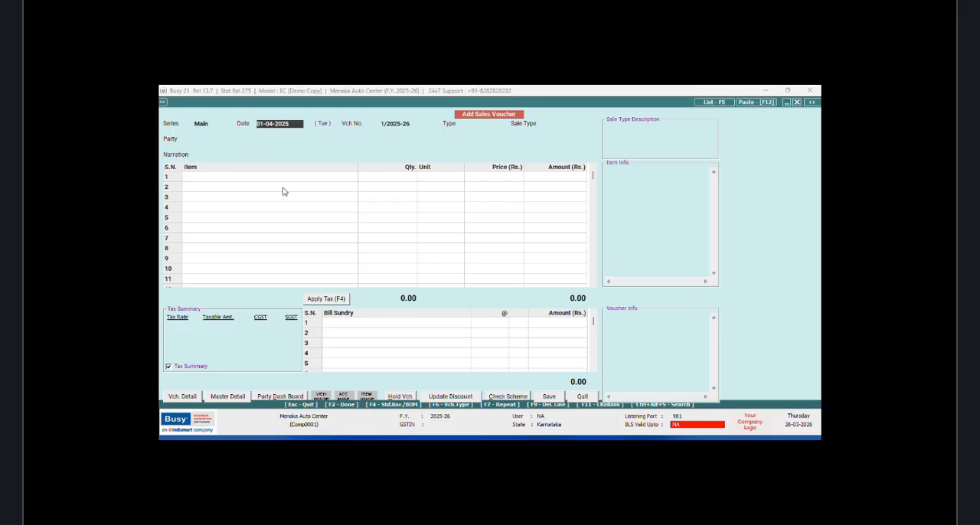
key(Return)
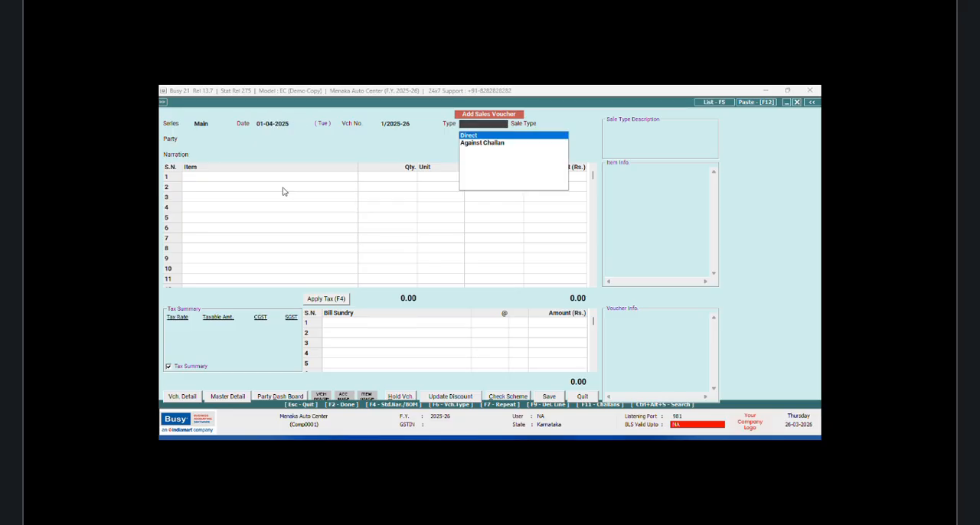
key(Return)
text(MUL)
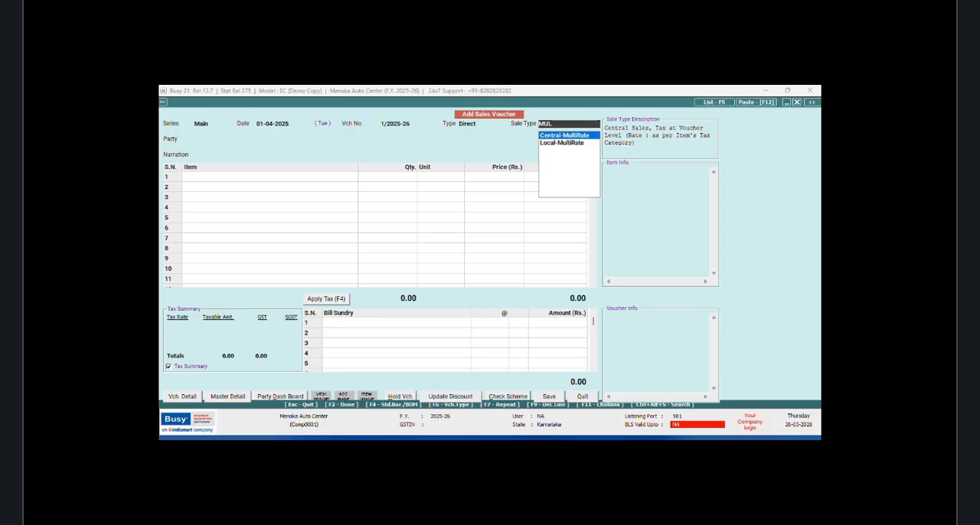
key(Down)
key(Return)
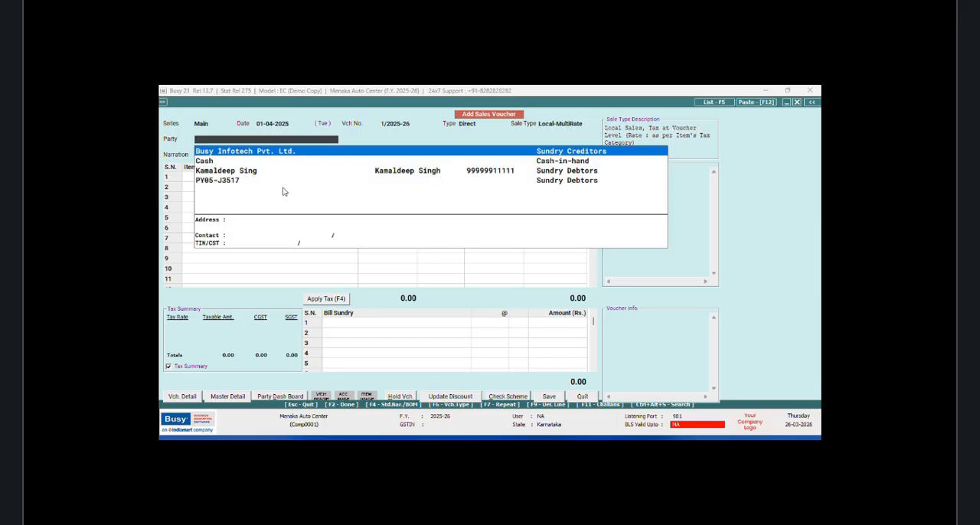
Step: Choose the vehicle's sub ledger account as the party of the sales voucher
key(Down)
key(Down)
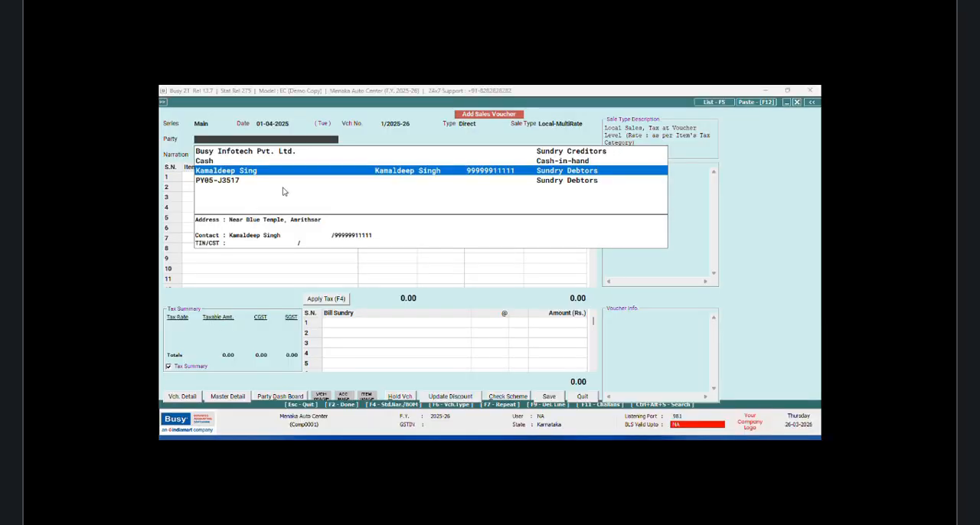
key(Down)
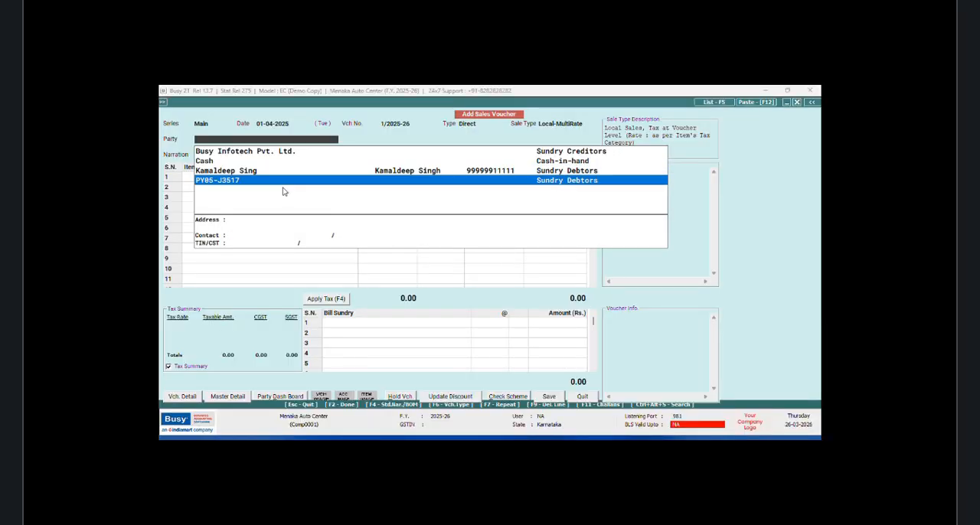
click(231, 182)
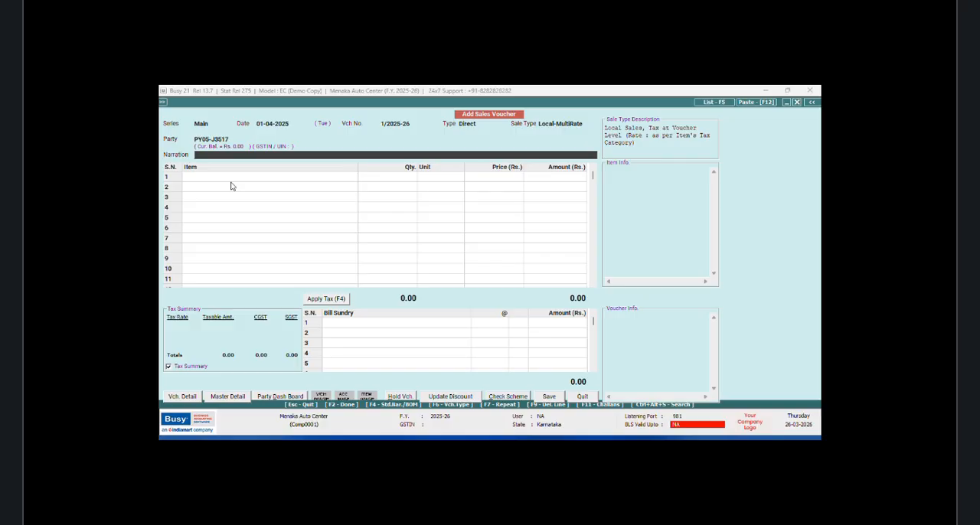
Step: Close the unfinished sales voucher without saving it
click(582, 396)
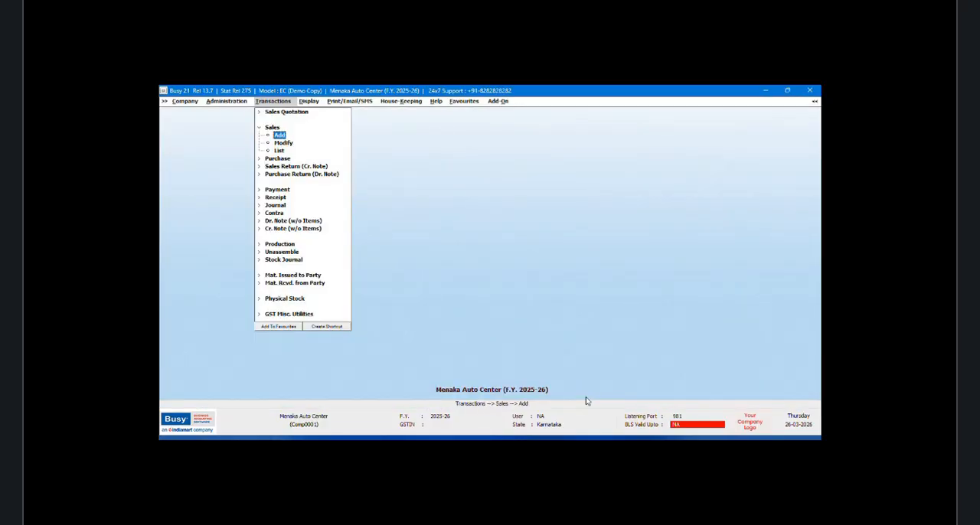
click(287, 144)
click(245, 143)
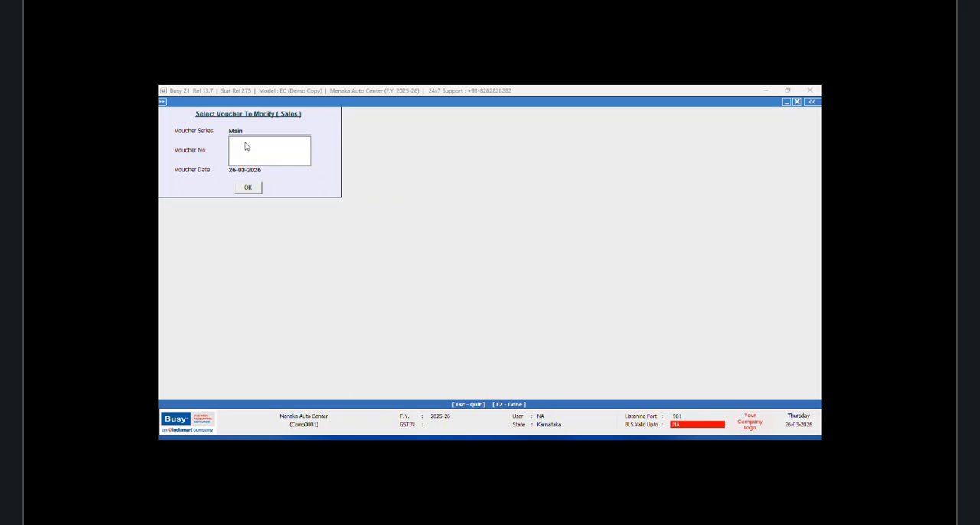
click(560, 234)
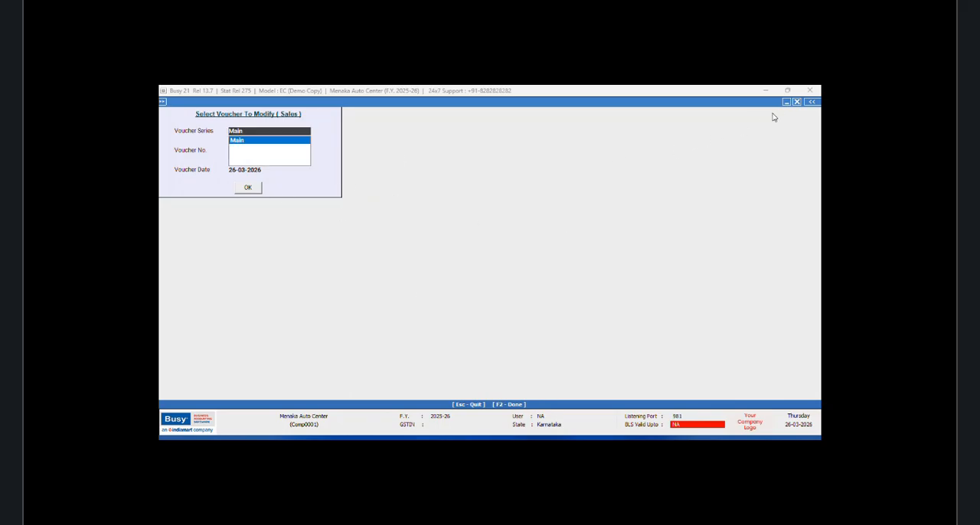
click(796, 101)
Step: Open the vehicle's sub ledger account master for modification
click(220, 103)
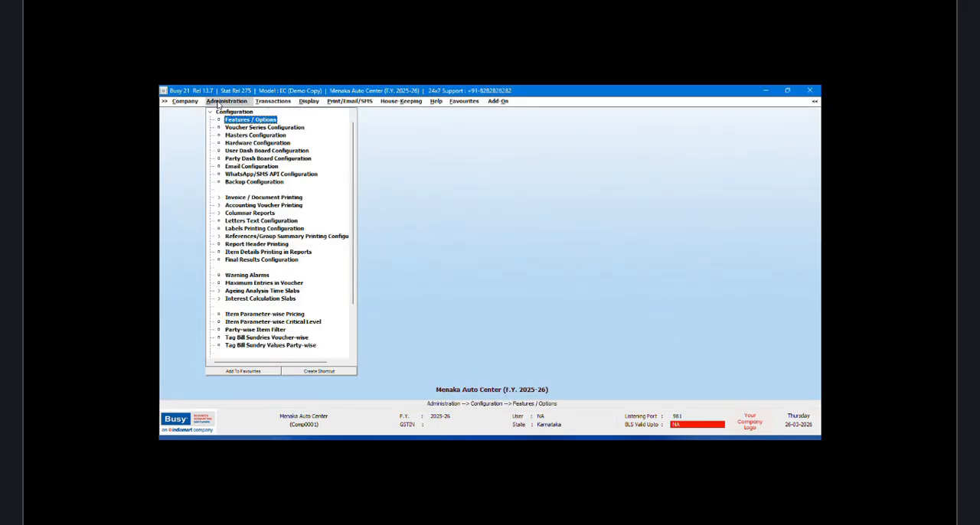
click(209, 113)
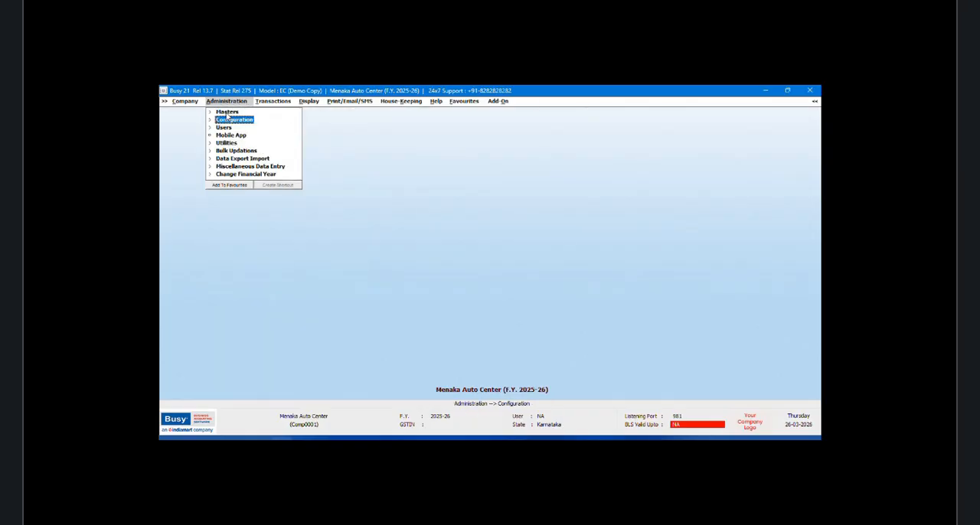
click(210, 112)
click(235, 119)
click(243, 135)
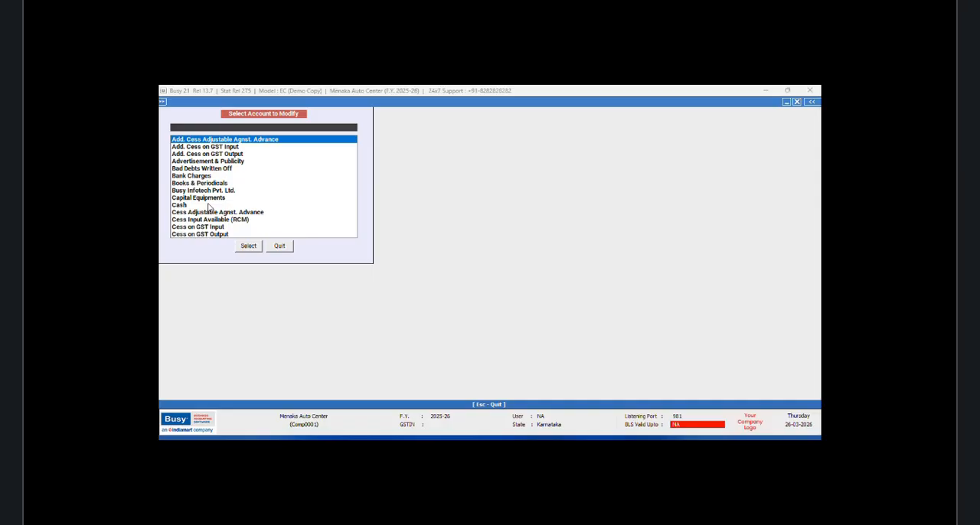
text(PY)
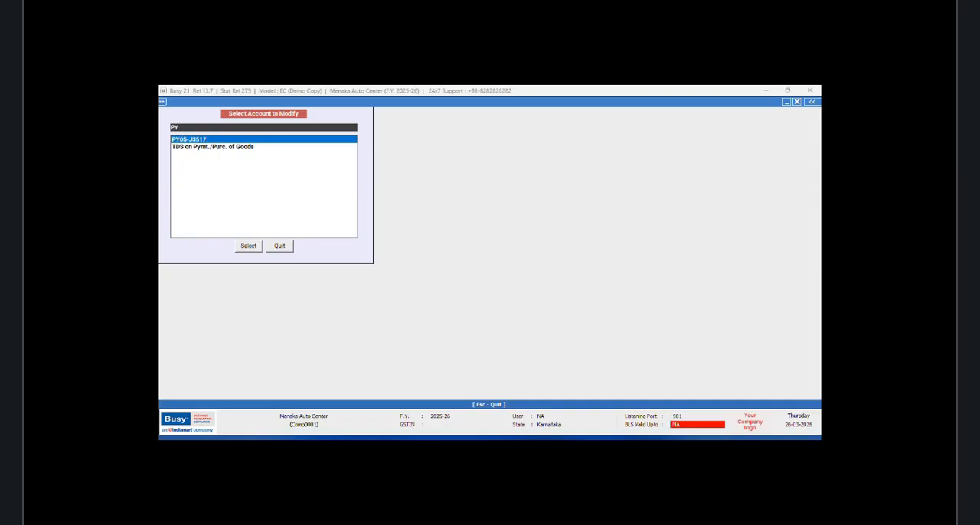
click(248, 246)
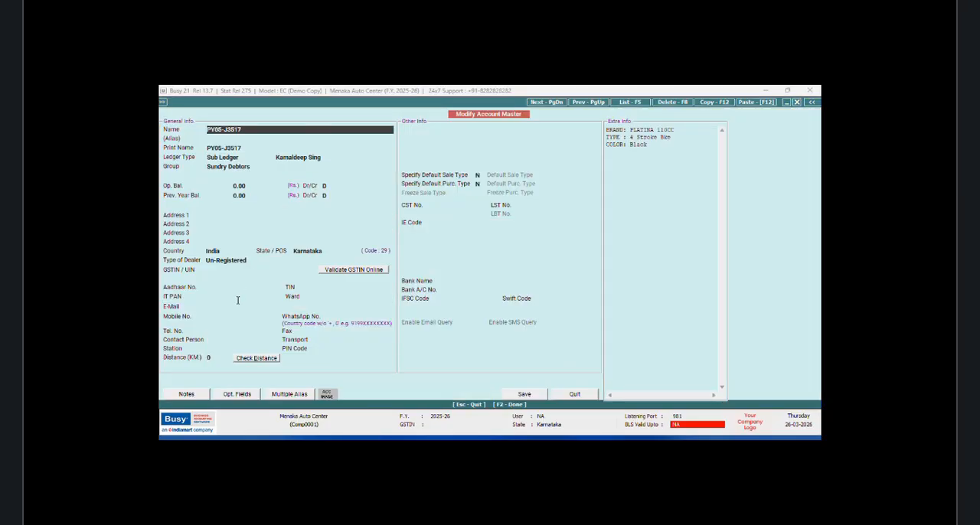
Step: Enter the customer's full name as contact person of the vehicle's account and save it with no default mechanic
click(222, 341)
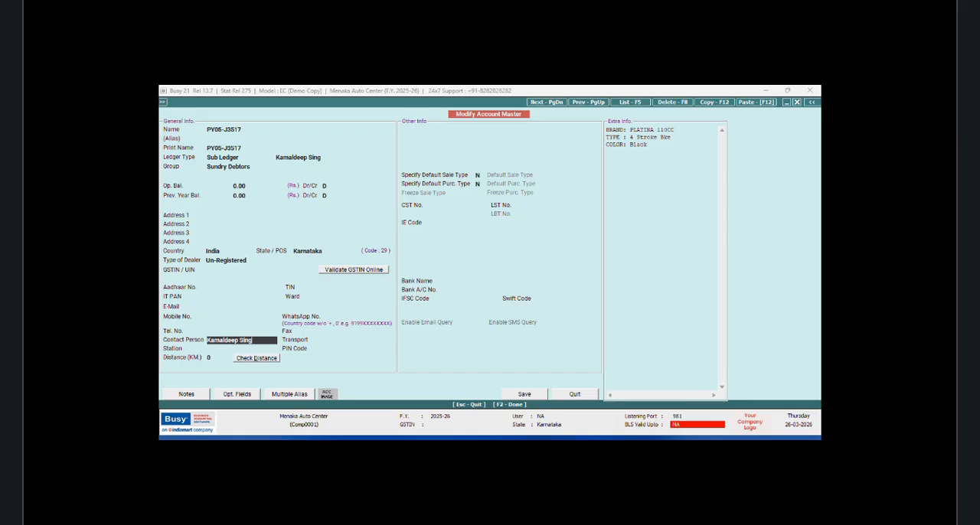
key(Return)
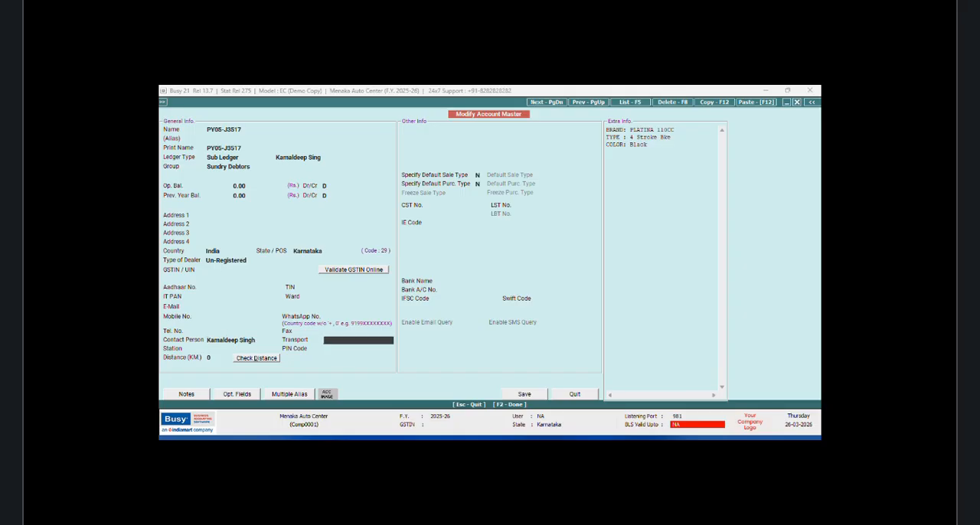
click(524, 393)
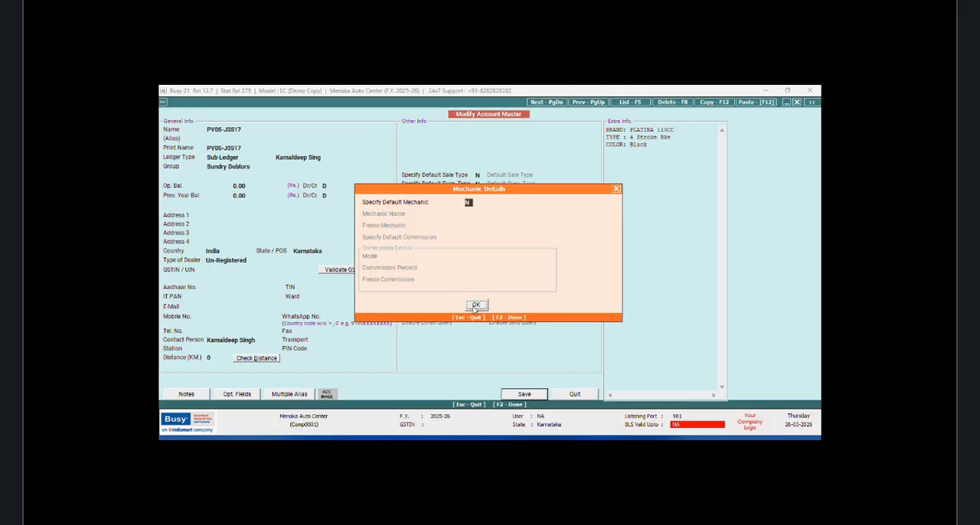
click(475, 306)
click(486, 287)
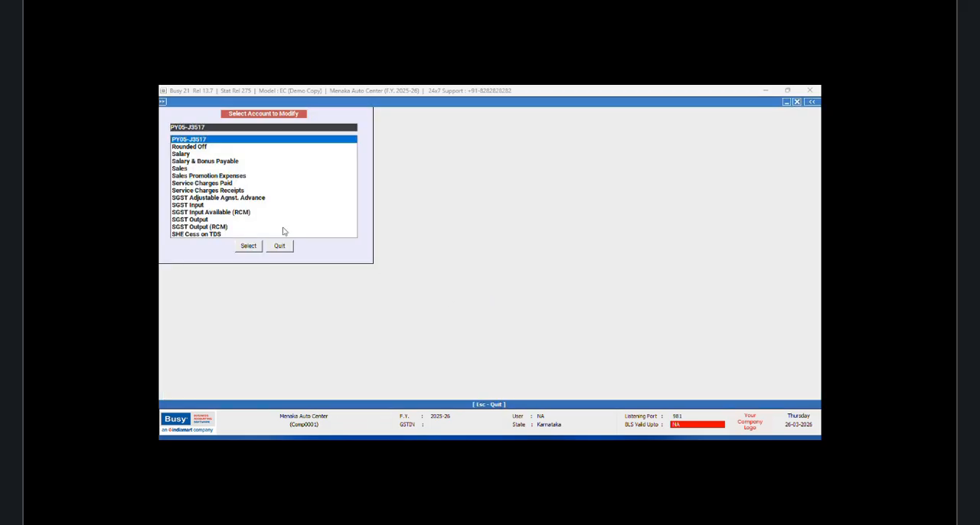
Step: Copy the mobile number from the customer's general ledger account and close that account without saving
text(kamal)
key(Return)
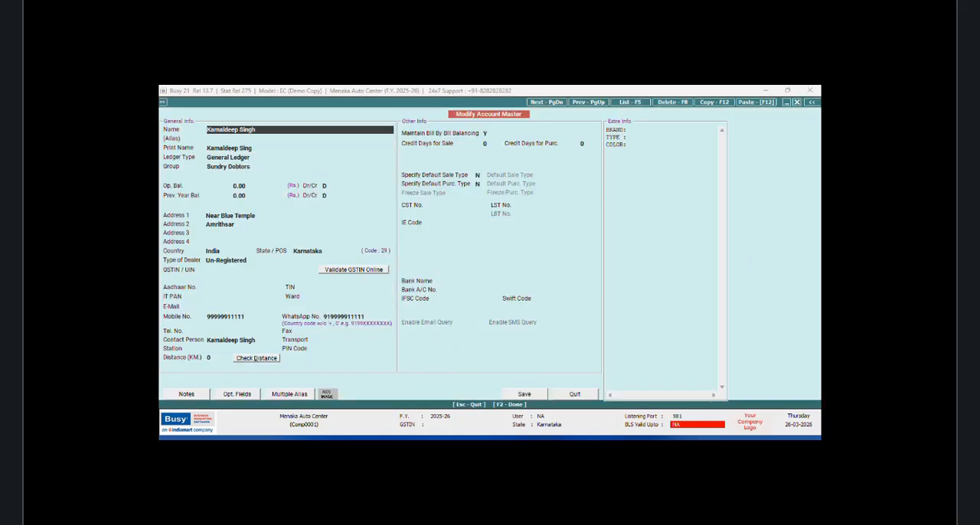
key(Return)
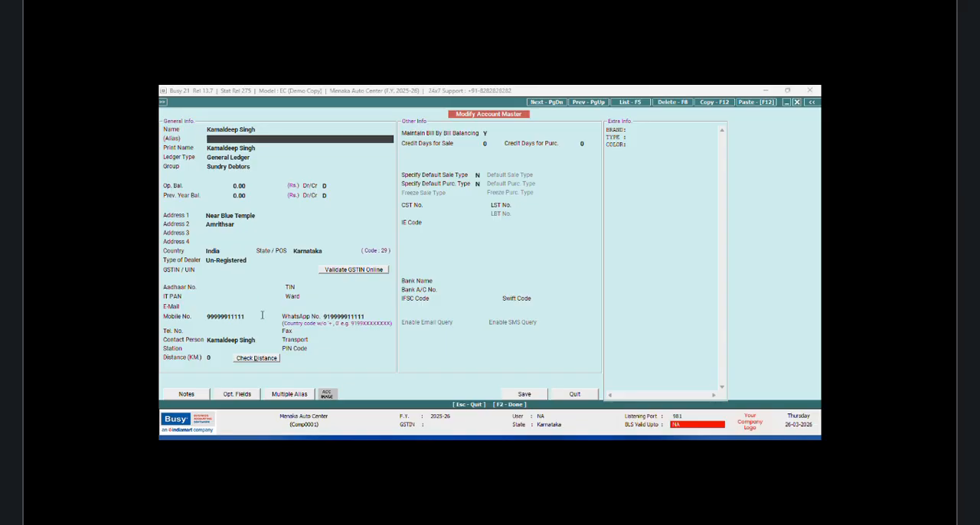
click(257, 317)
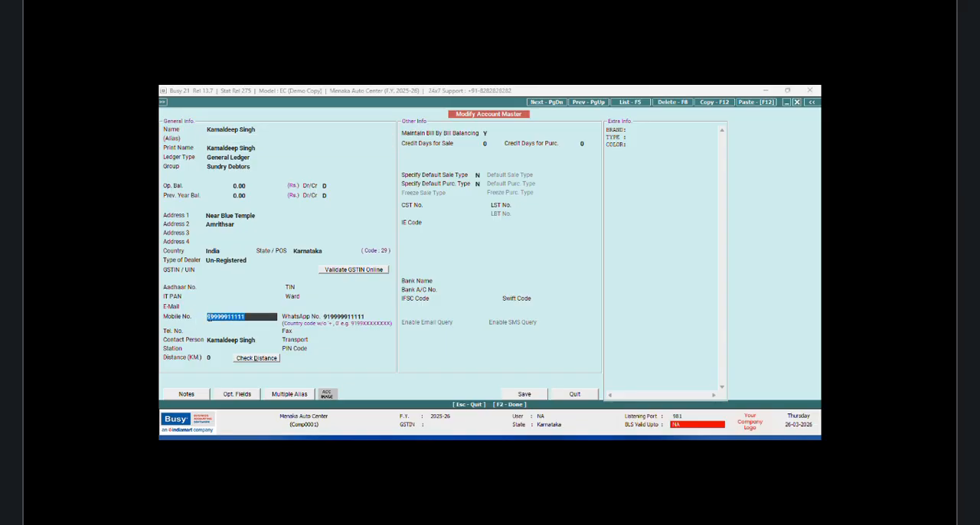
right_click(216, 317)
click(241, 213)
click(571, 398)
click(281, 246)
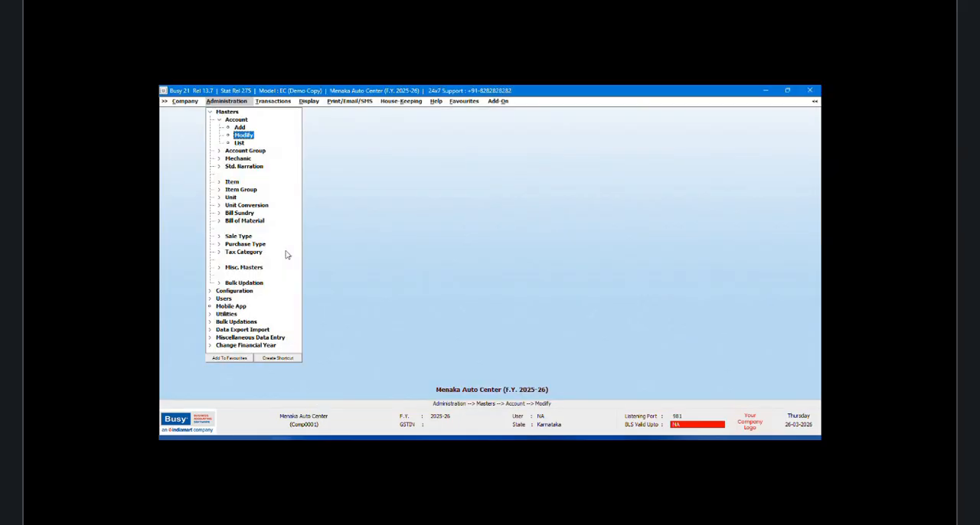
Step: Paste the copied mobile number into the vehicle's sub ledger account and save the account
key(Return)
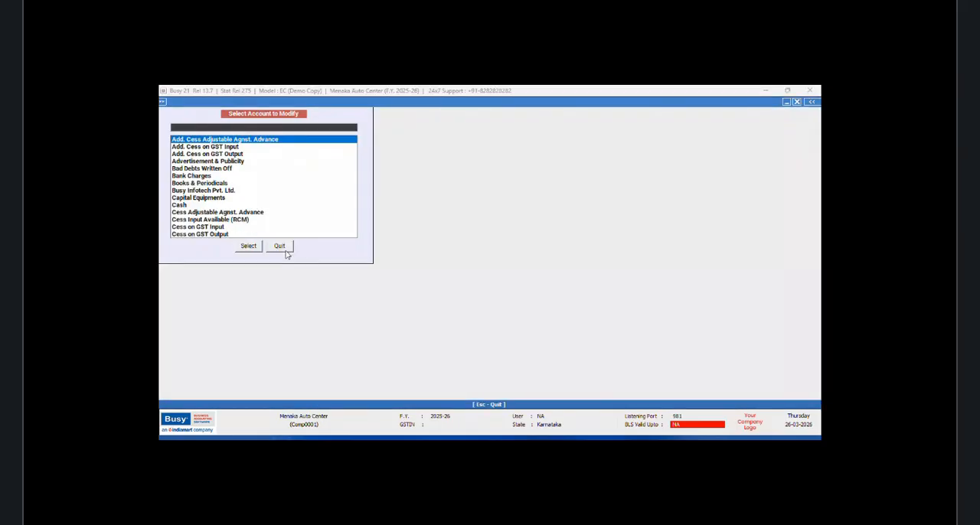
key(ctrl+v)
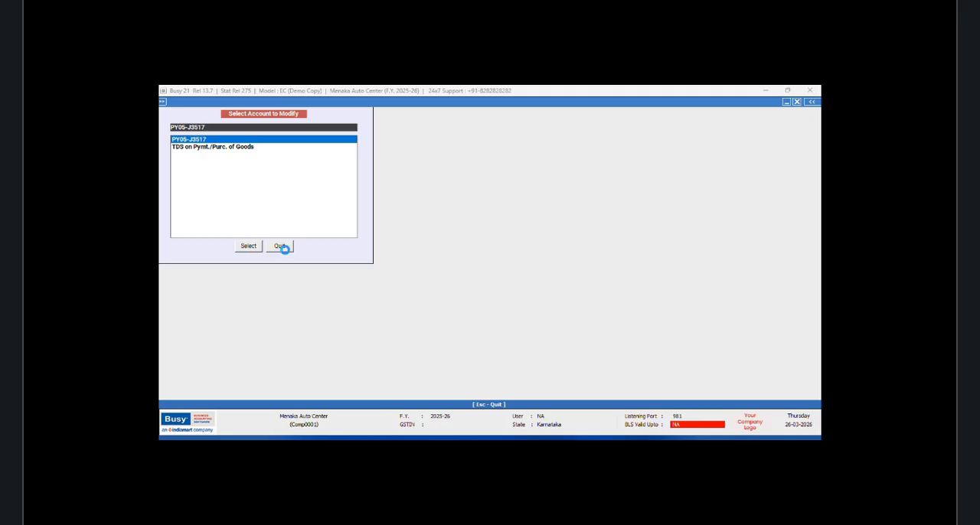
key(Return)
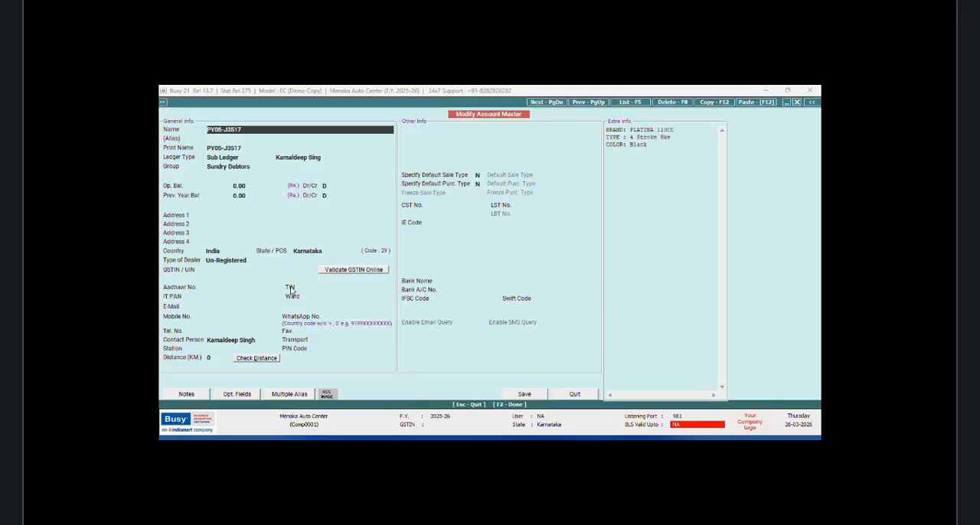
click(215, 316)
right_click(220, 315)
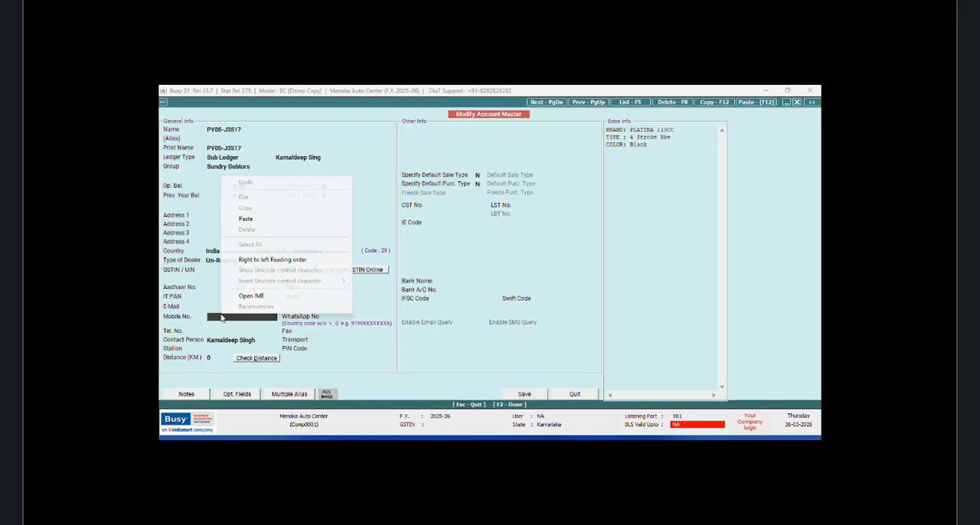
click(246, 220)
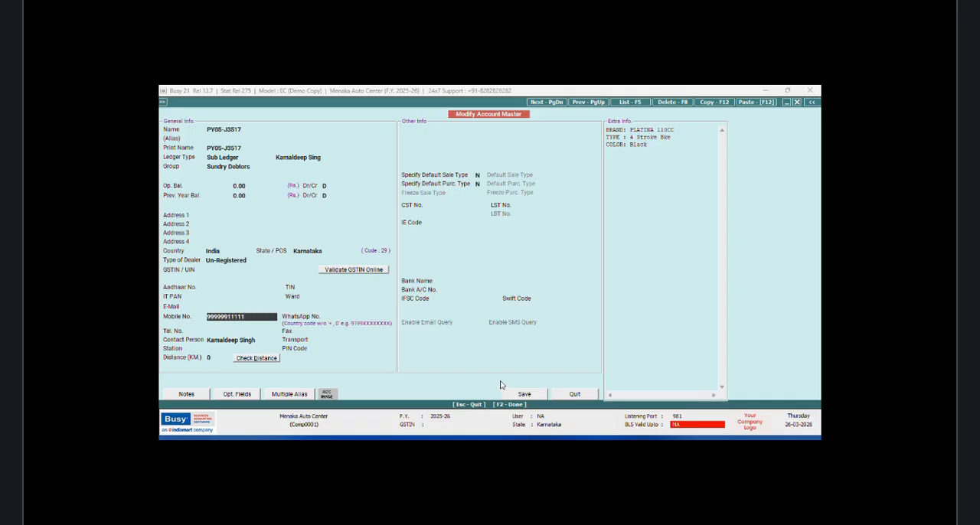
click(526, 395)
click(478, 305)
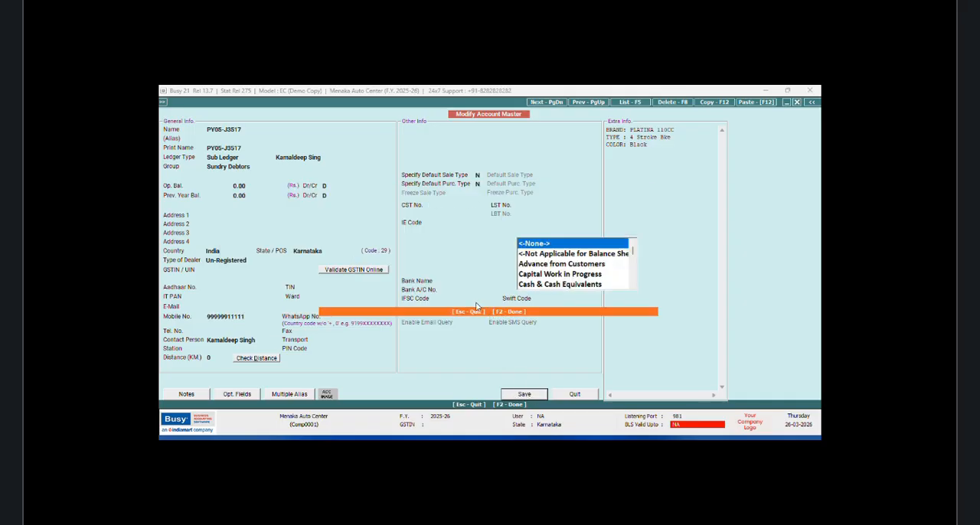
click(481, 291)
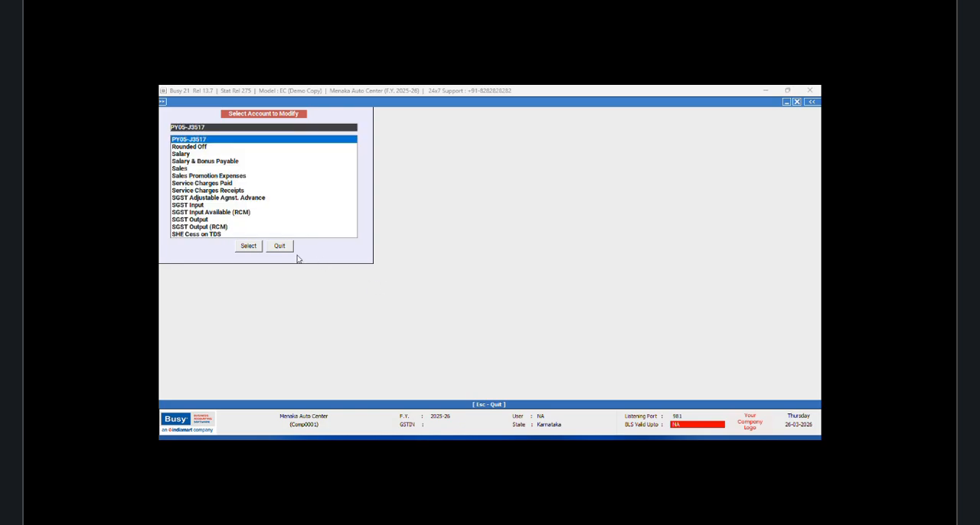
Step: Start a new sales voucher of type Direct with sale type Local-MultiRate
click(285, 245)
click(271, 102)
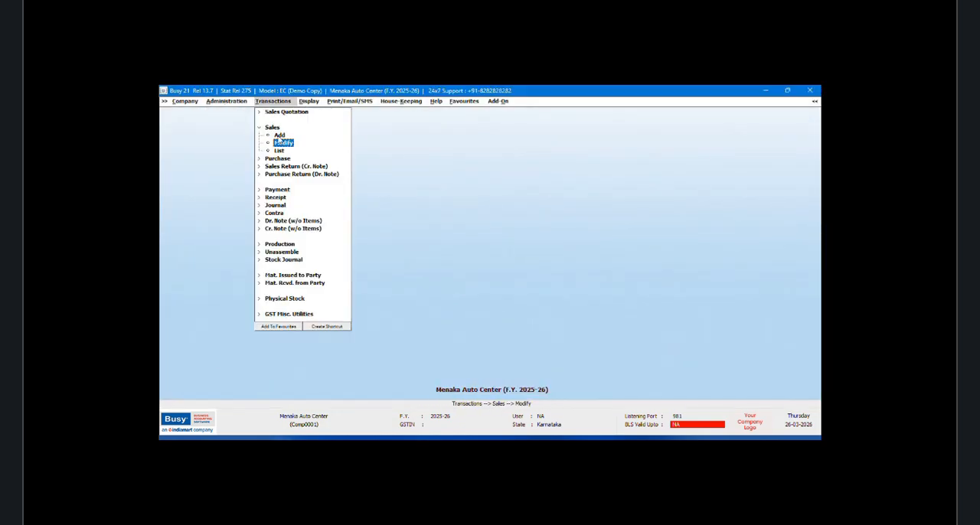
click(280, 136)
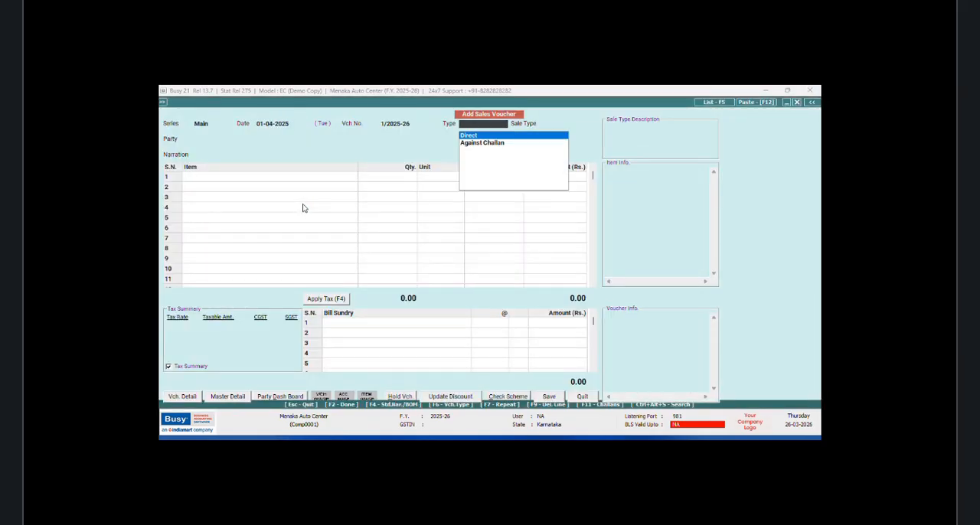
key(Return)
text(mul)
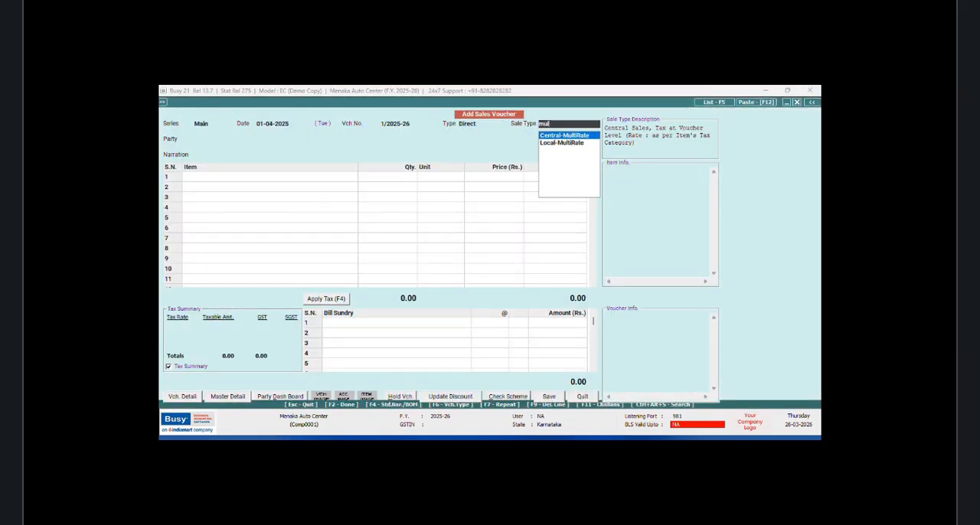
key(Down)
key(Return)
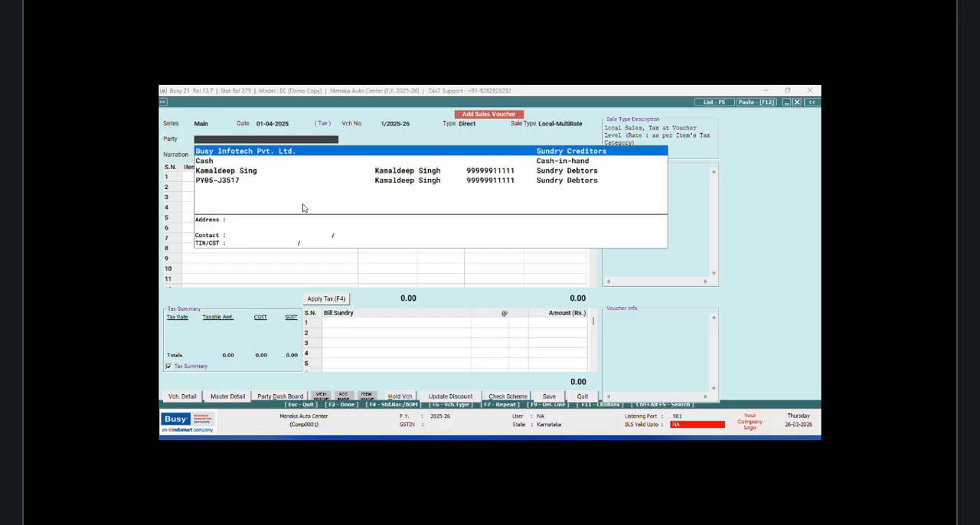
Step: Choose the vehicle's sub ledger account as the voucher's party
key(Down)
key(Down)
key(Down)
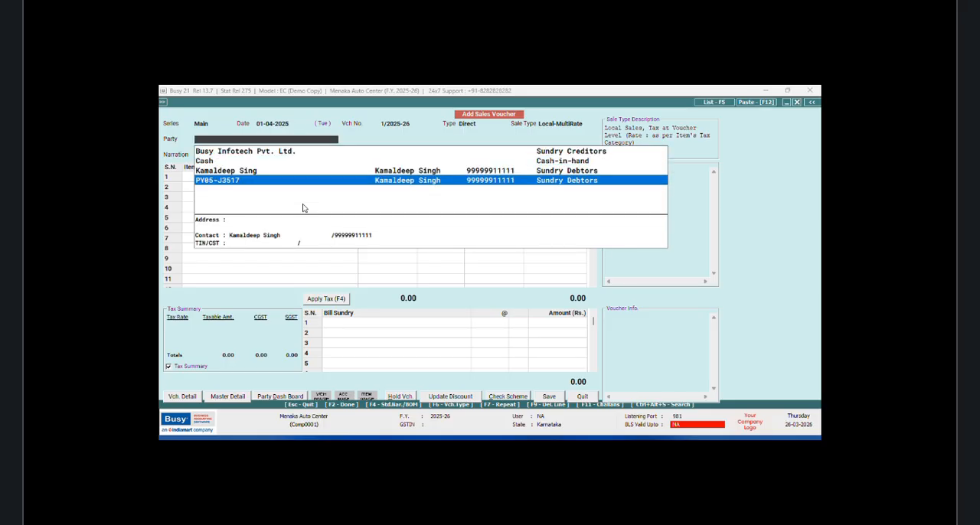
key(Return)
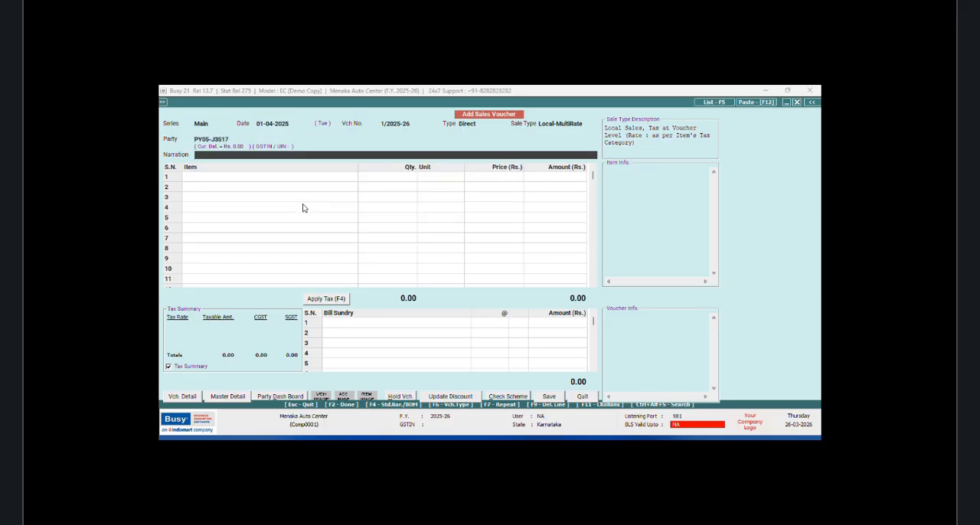
Step: Leave the narration blank and add Foot Rest Rubber M80 as the first item with a quantity of 2 Set
key(Return)
text(f)
key(Return)
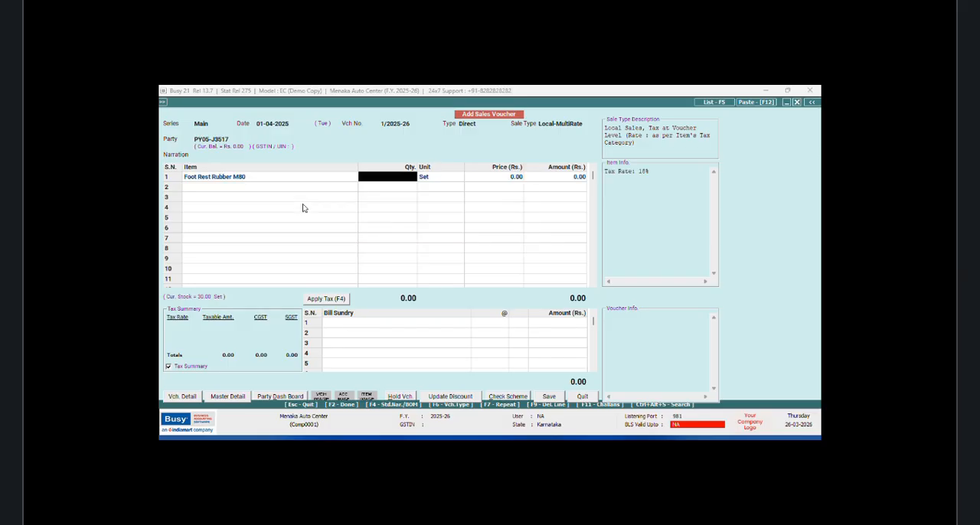
text(2)
key(Return)
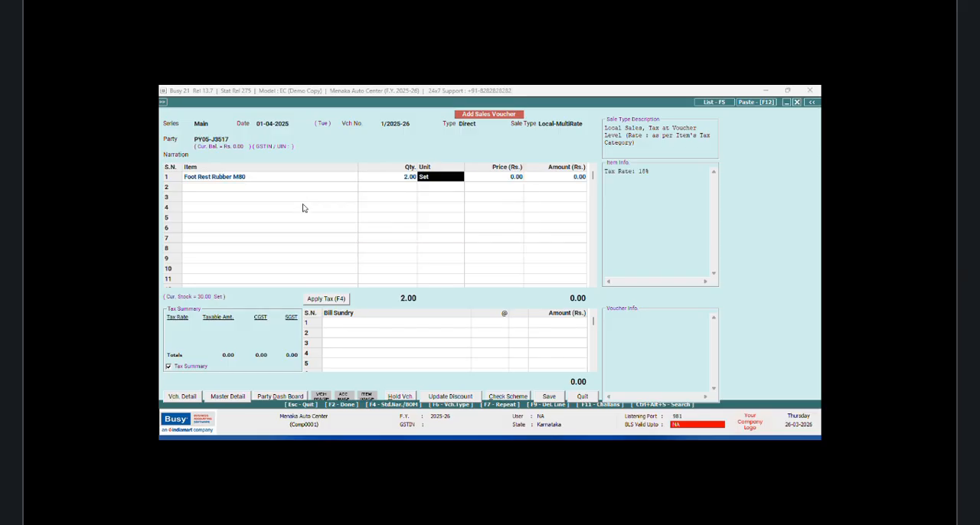
key(Return)
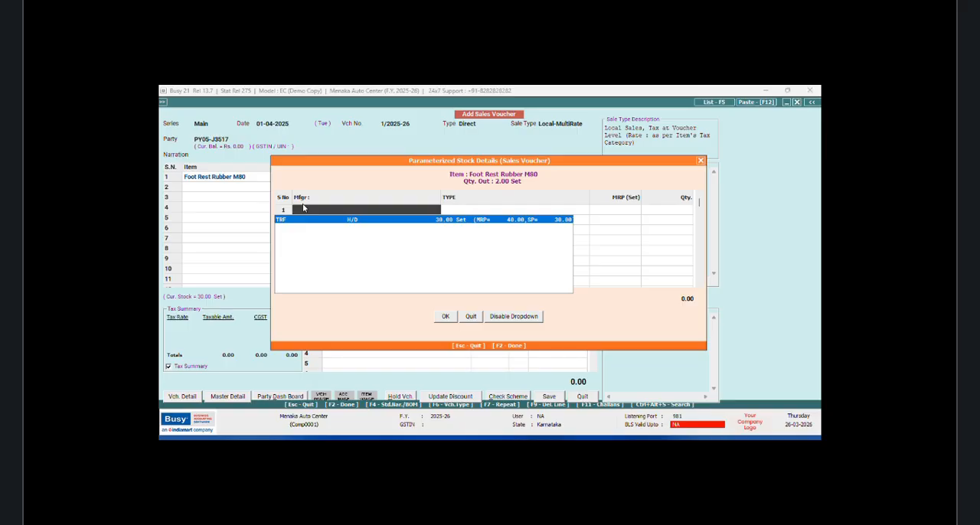
Step: Allot the foot rest rubber quantity to the TRF H/D stock and accept the price of 30.00 without discount
key(Return)
key(Return)
key(Return)
key(Return)
key(Return)
key(Return)
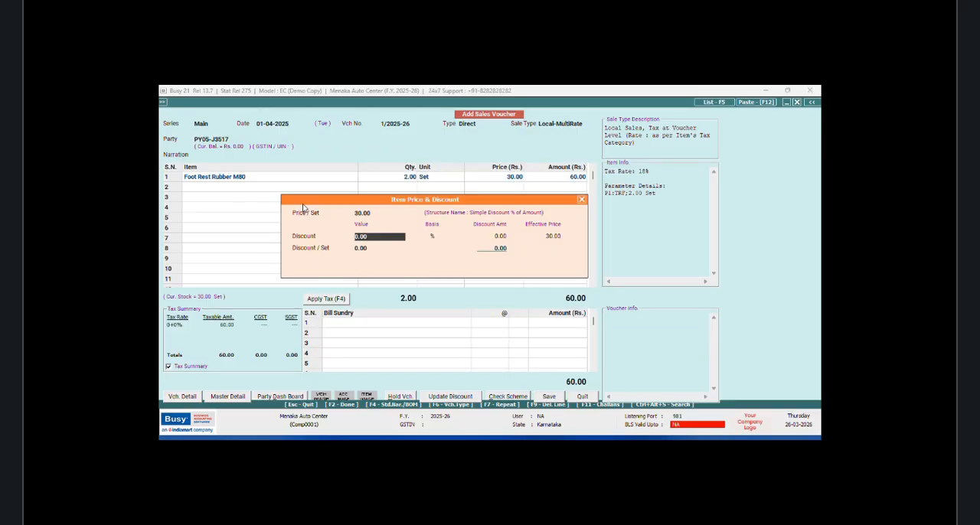
key(Return)
key(Return)
key(Return)
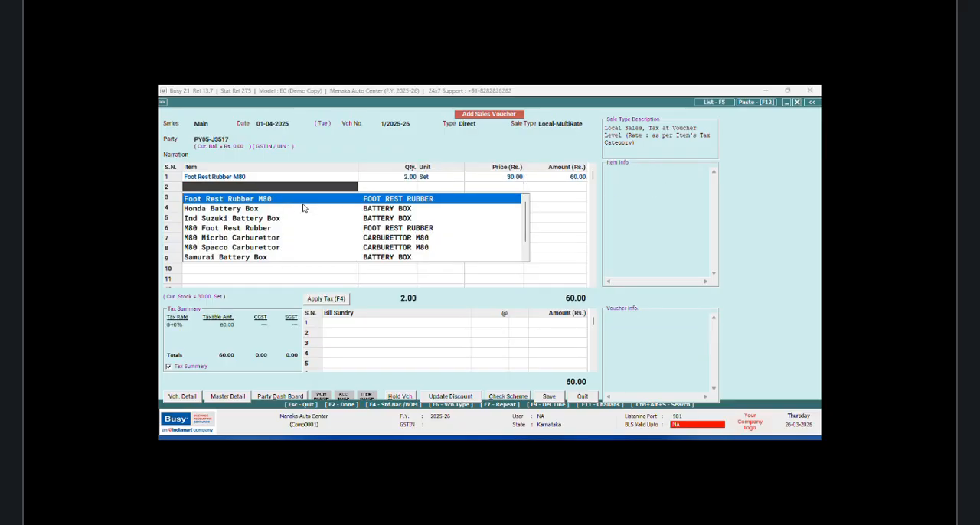
Step: Add Battery Box Honda as the second item with a quantity of 1 Pcs
key(Down)
key(Return)
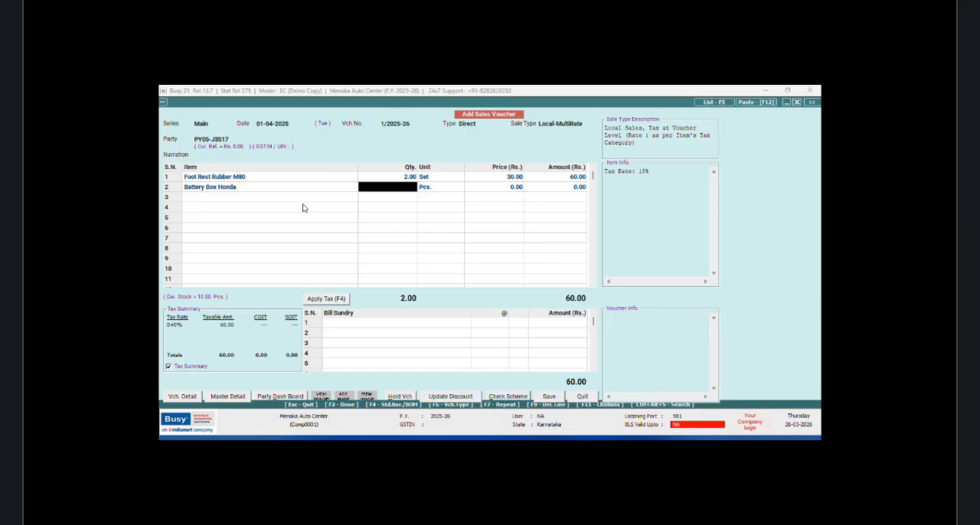
text(1)
key(Return)
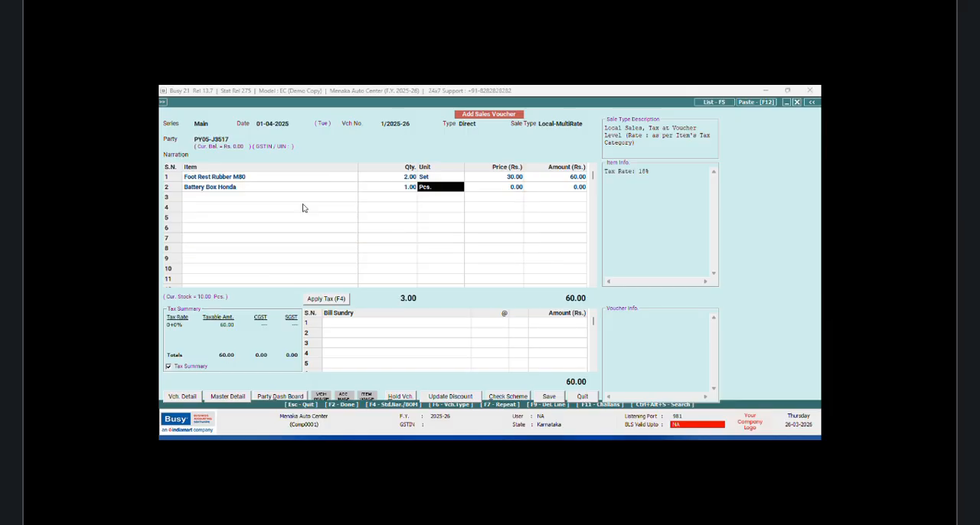
key(Return)
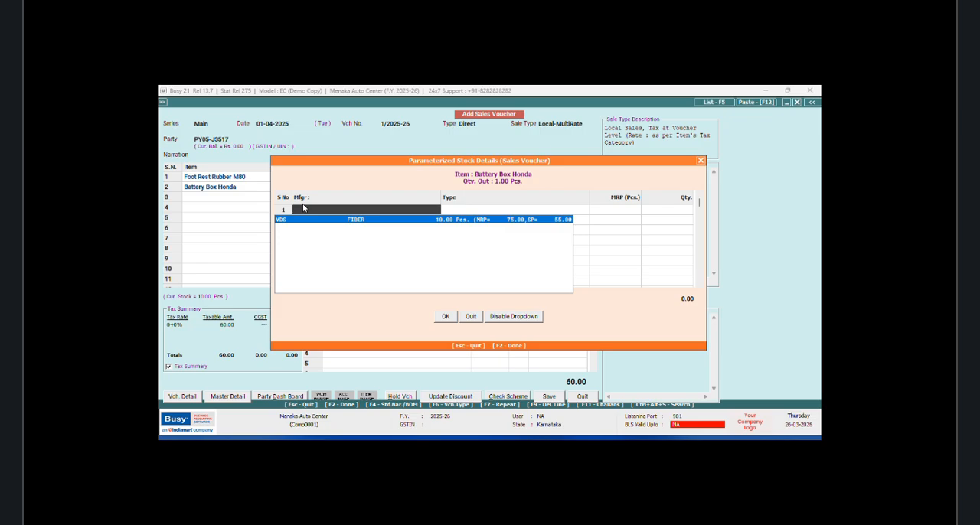
Step: Allot the Battery Box Honda quantity to the VDS FIBER stock and accept the price of 55.00 without discount
key(Return)
key(Return)
key(Return)
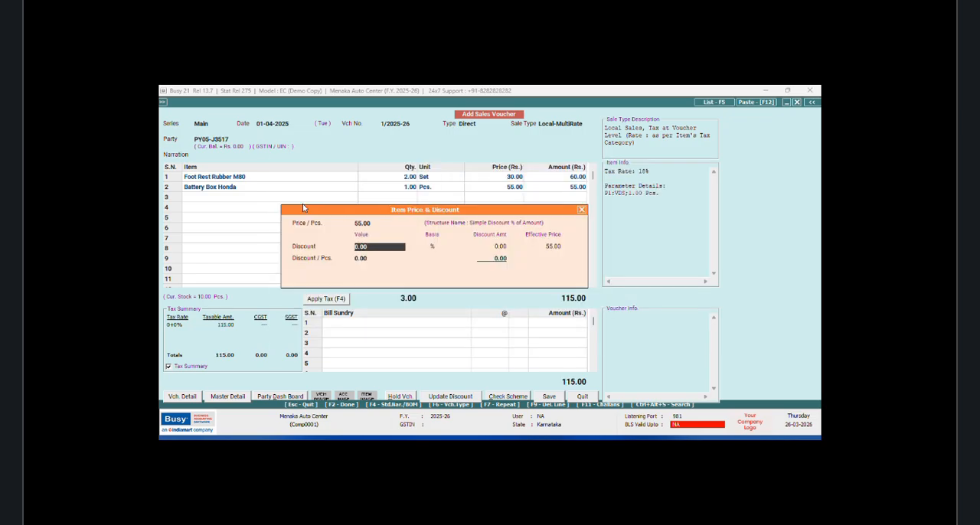
key(Return)
Step: Add Battery Box Samurai as the third item with a quantity of 2 Pcs
key(Return)
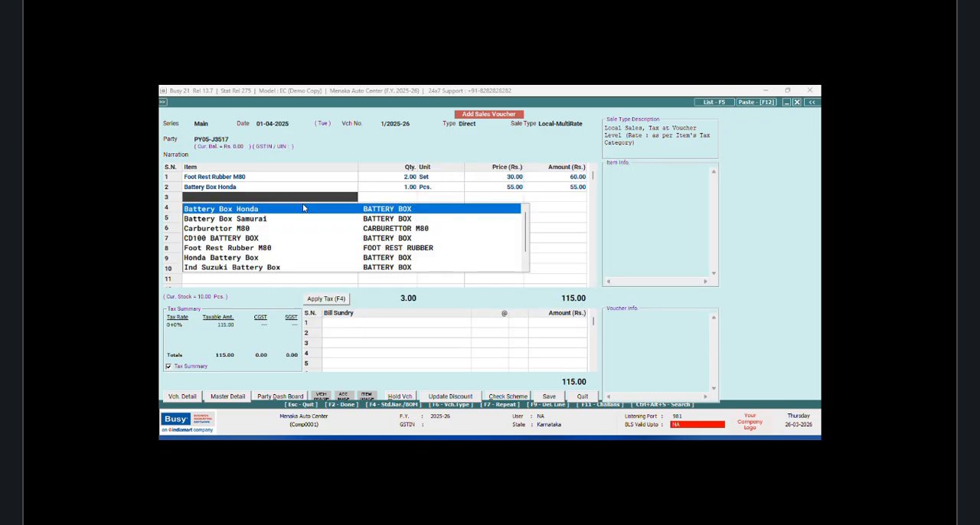
key(Down)
key(Return)
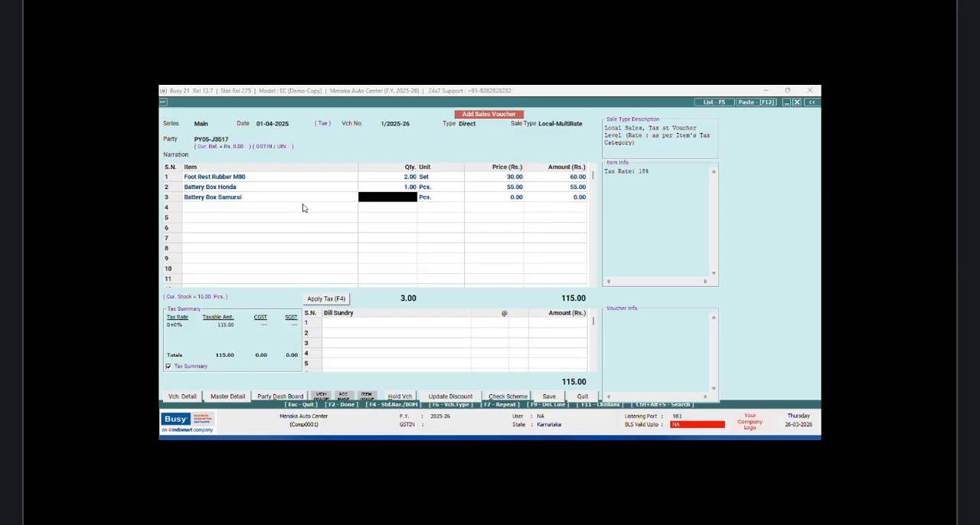
text(2)
key(Return)
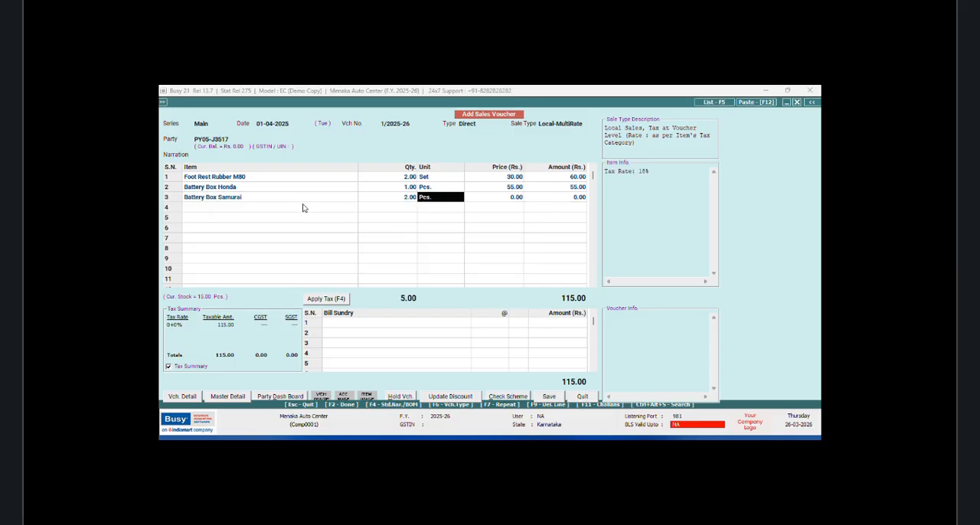
key(Return)
Step: Split the Battery Box Samurai quantity into 1 piece of SPARK FIBER and 1 piece of VDS METAL stock
key(Return)
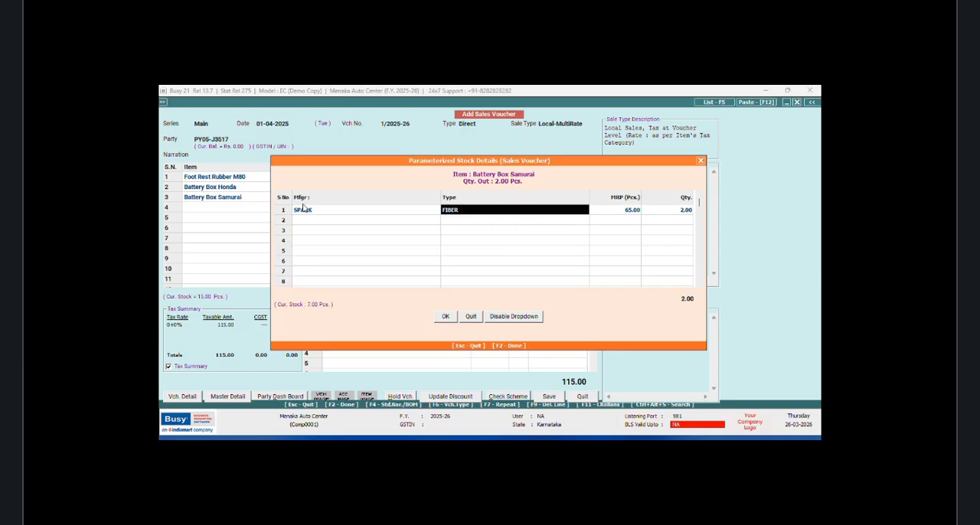
key(Return)
key(Return)
text(1)
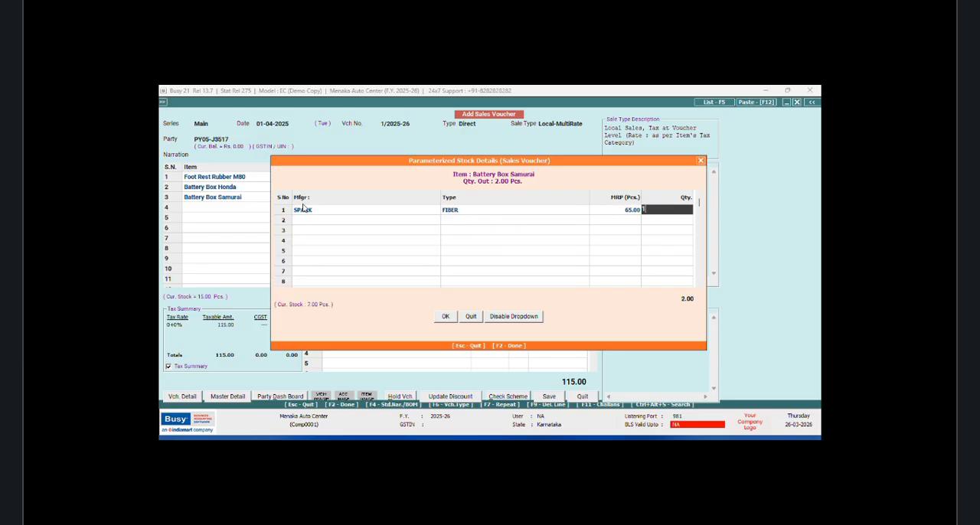
key(Return)
key(Return)
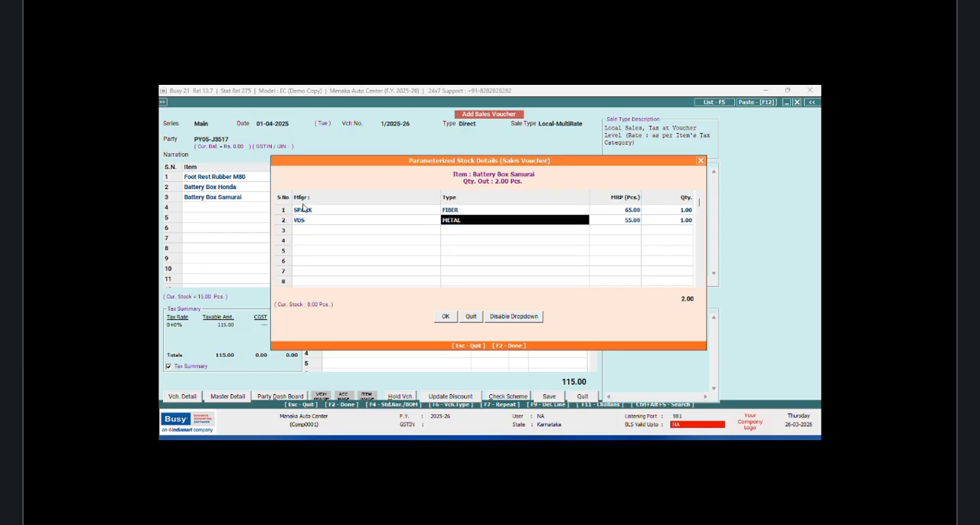
key(Return)
key(Return)
key(Return)
Step: Accept the Battery Box Samurai price of 50.00 without discount and complete the item row
key(Return)
key(Return)
key(Return)
key(Return)
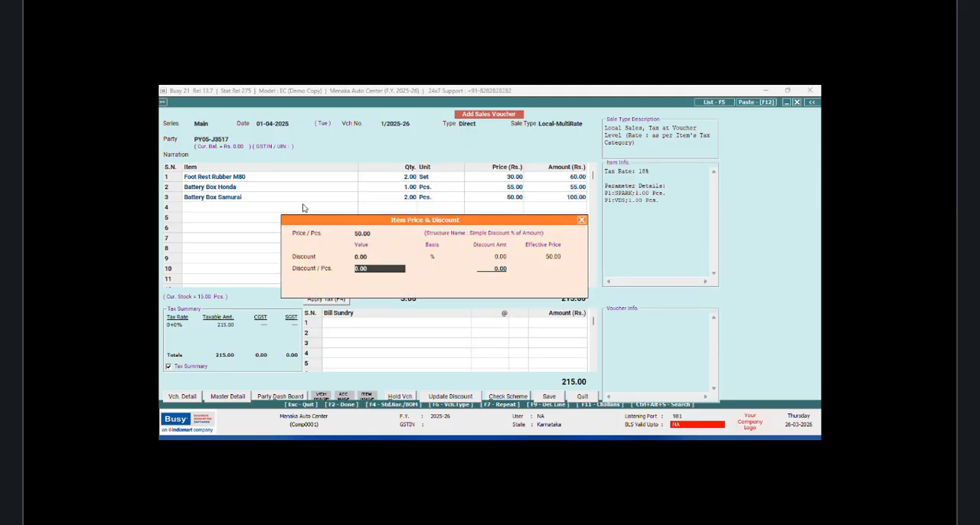
key(Return)
key(Return)
key(Return)
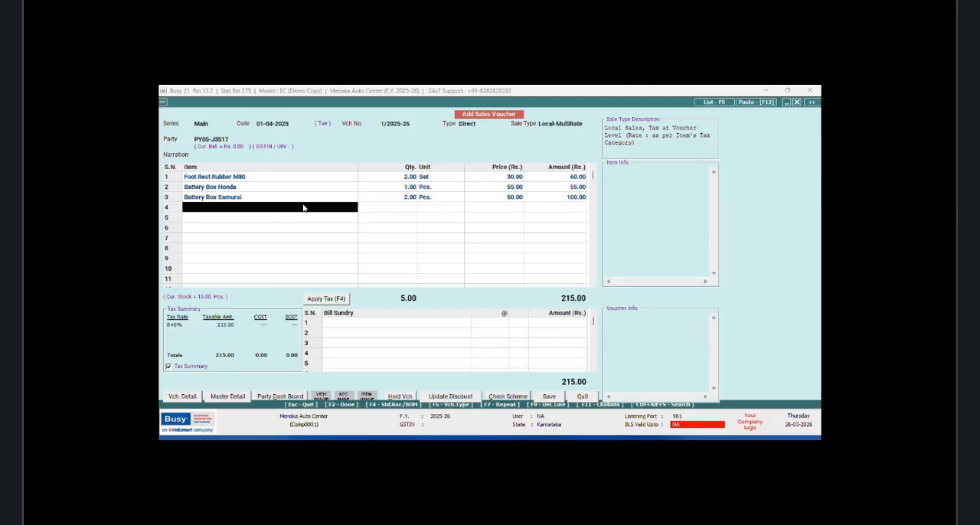
Step: Reopen the Battery Box Samurai row and examine how its stock is split by manufacturer, type and MRP
key(Up)
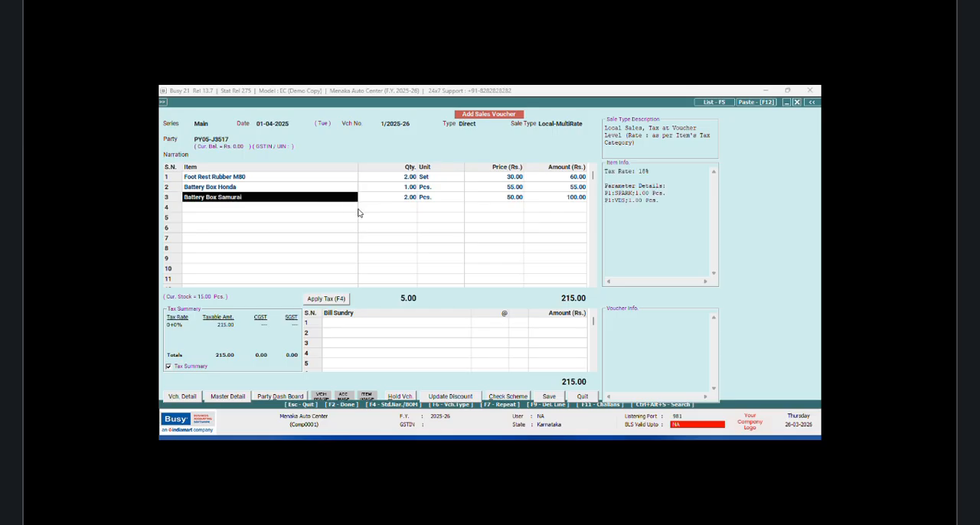
key(Return)
key(Return)
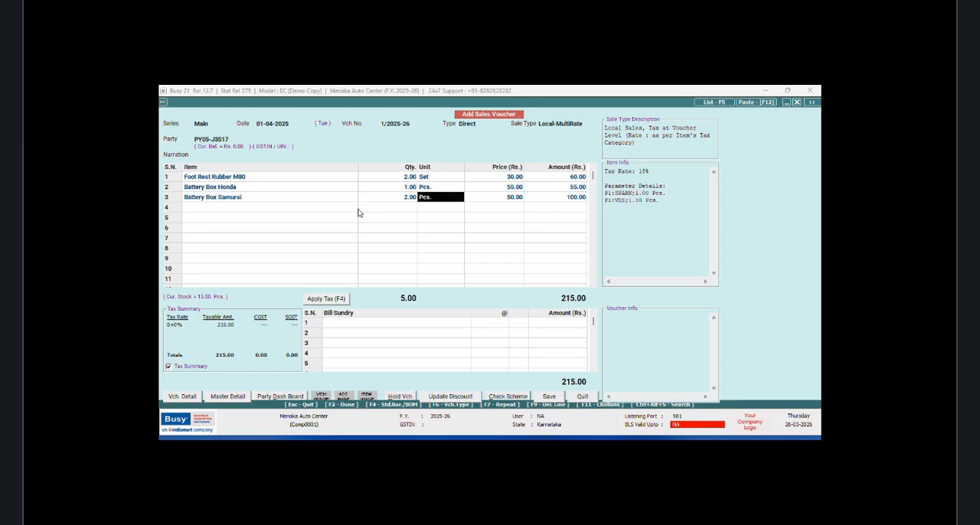
key(Return)
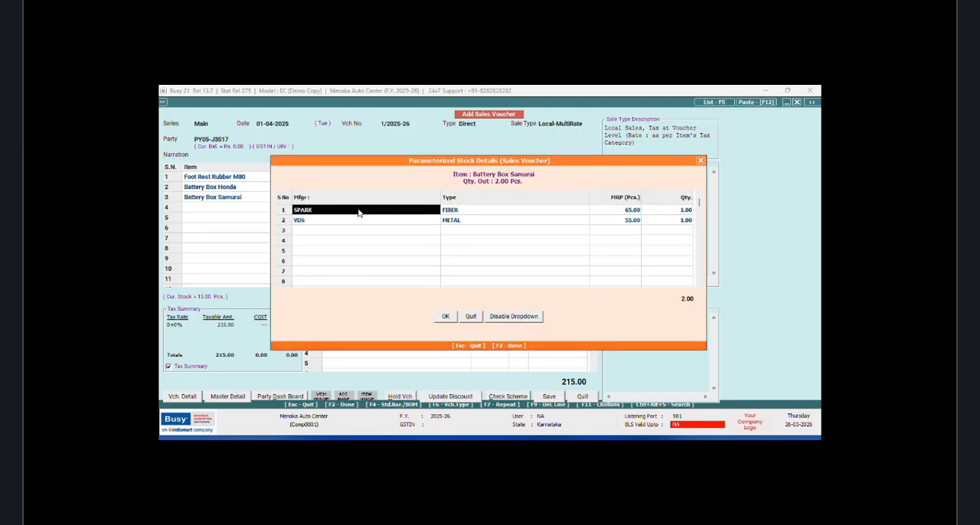
key(Return)
key(Return)
key(Return)
key(Return)
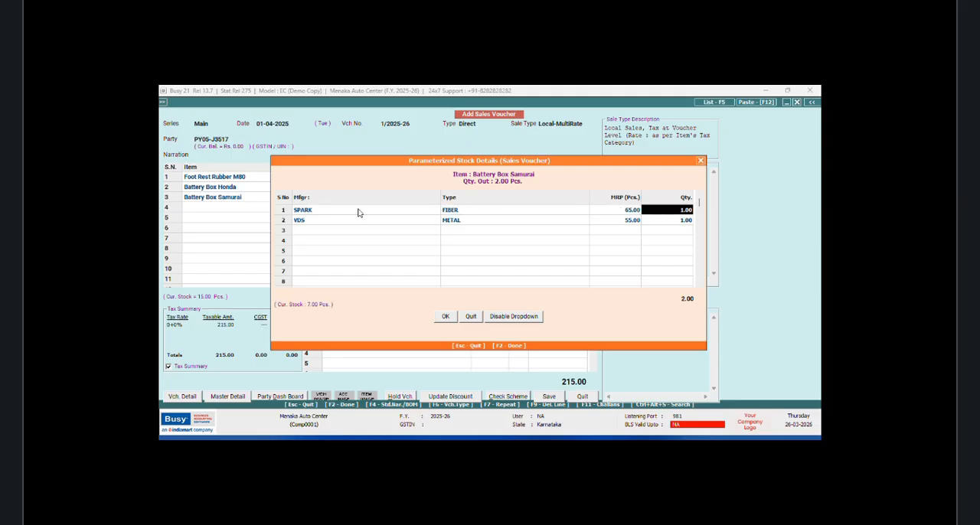
key(Return)
key(Return)
key(Return)
key(Return)
key(Return)
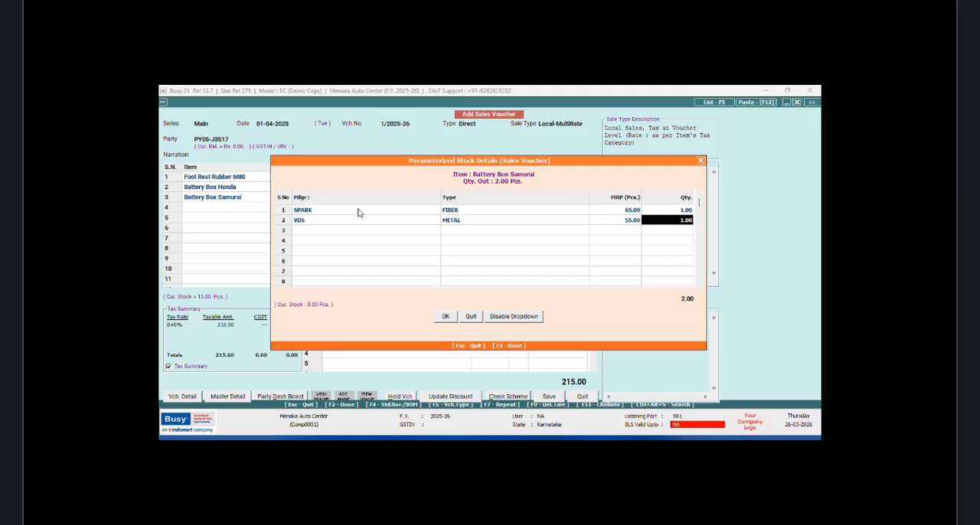
key(Return)
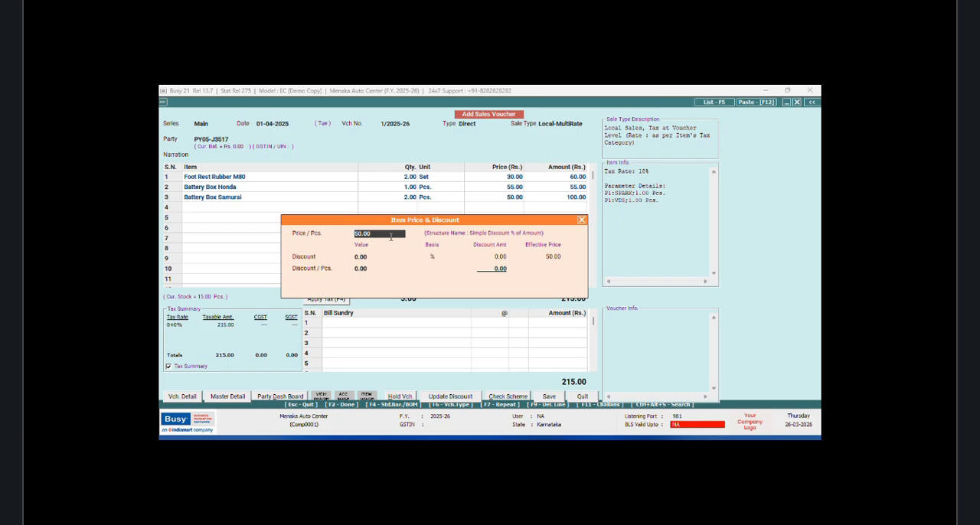
click(581, 220)
Step: Compare the MRPs of the two Battery Box Samurai stock lines with the single price used for the item
click(320, 198)
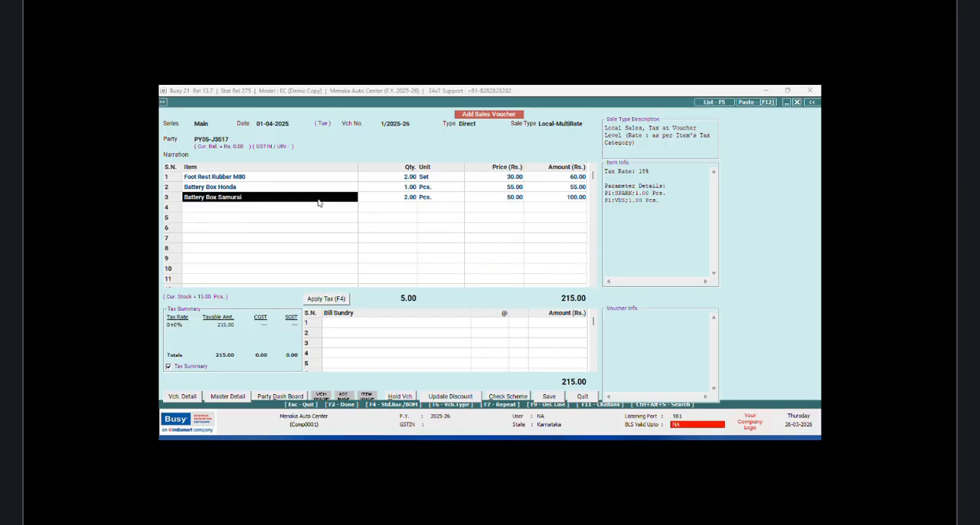
key(Return)
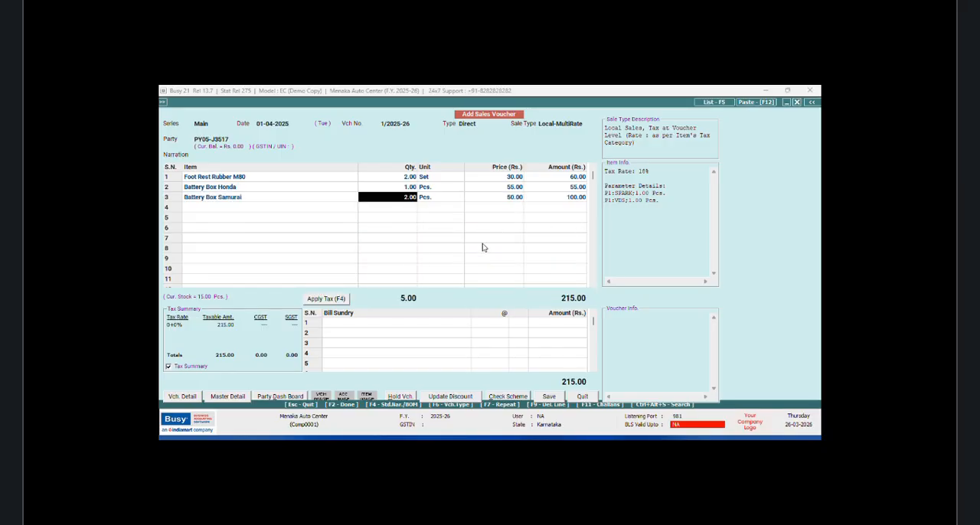
key(Return)
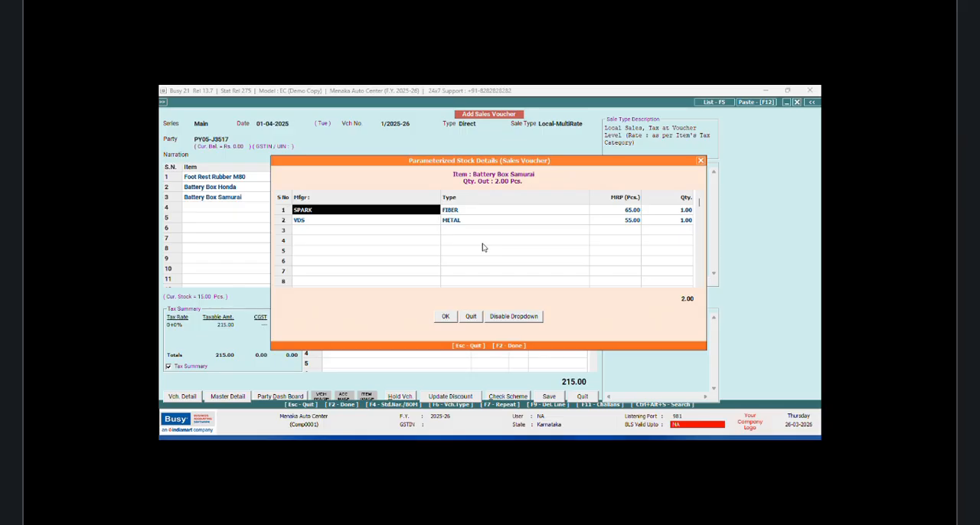
key(Return)
key(Return)
key(Return)
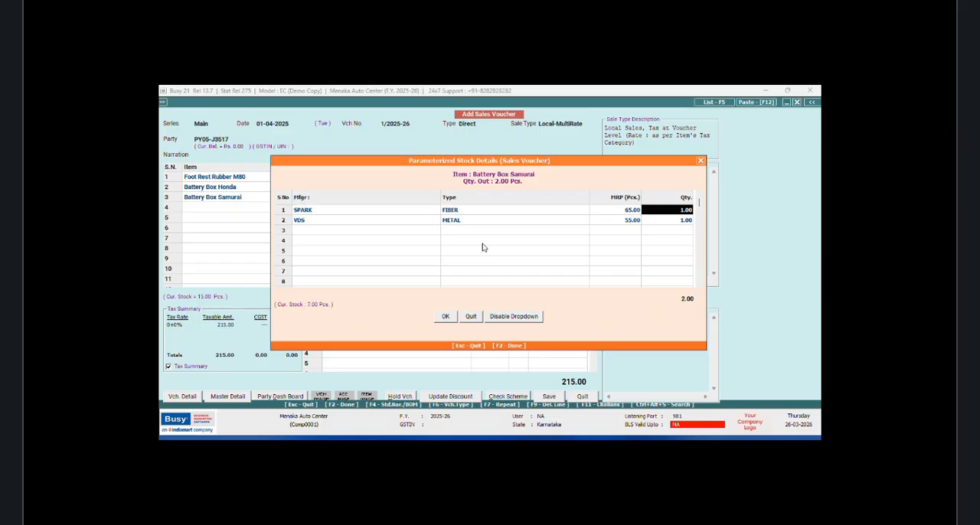
key(Return)
key(Return)
key(Return)
key(Return)
key(Return)
key(Return)
key(Return)
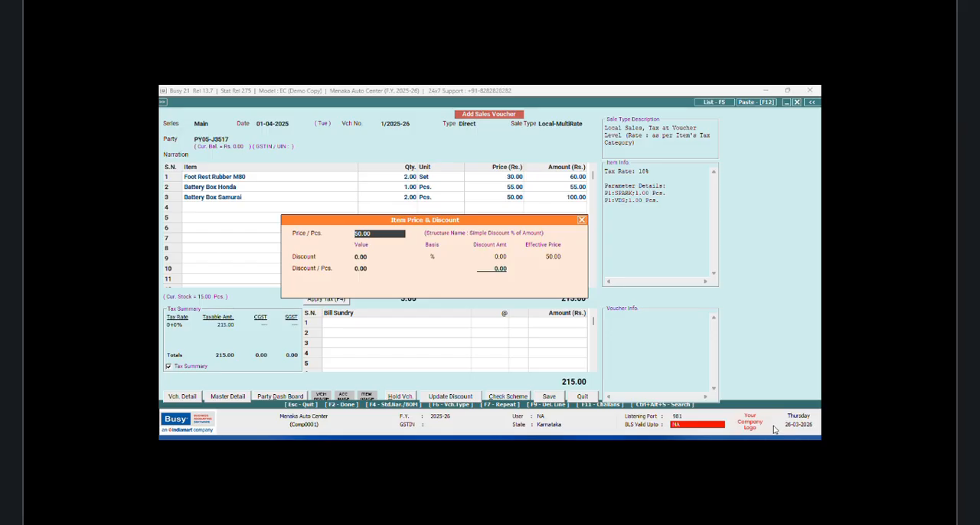
key(alt+Tab)
click(567, 399)
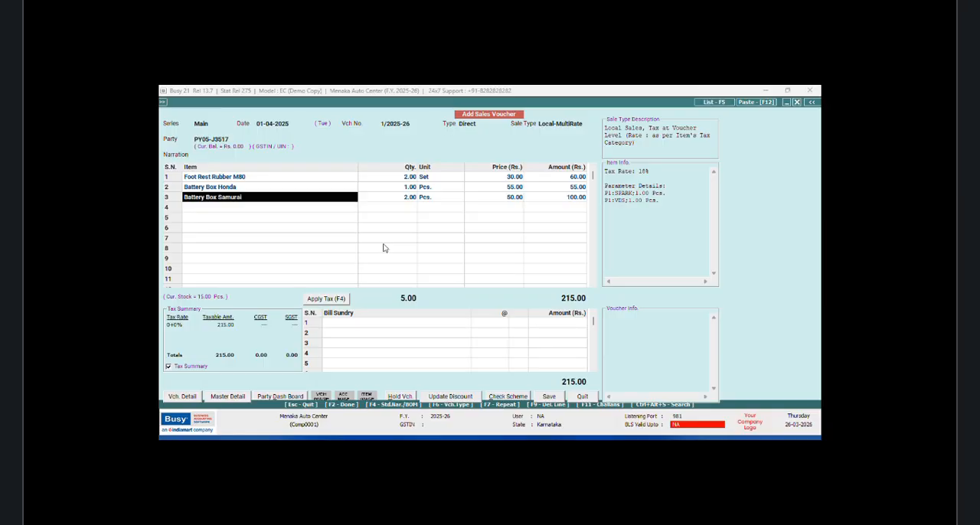
Step: Recheck the Battery Box Samurai stock split and keep its price of 50.00 without discount
key(Return)
key(Return)
key(Return)
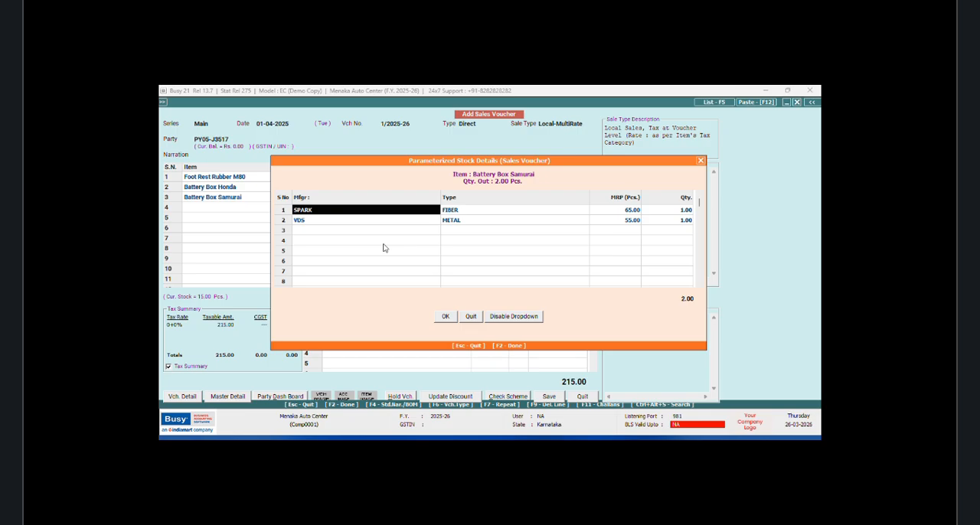
click(445, 316)
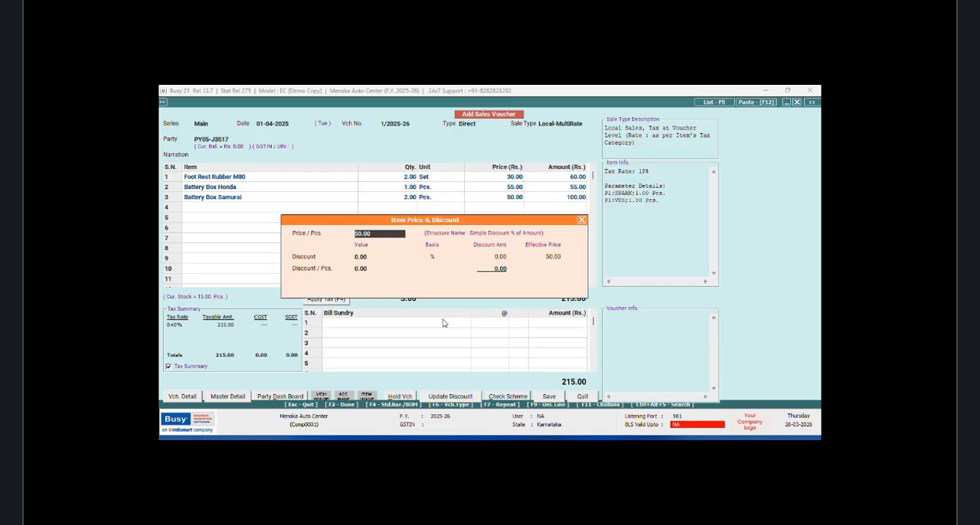
key(Return)
key(Return)
key(Return)
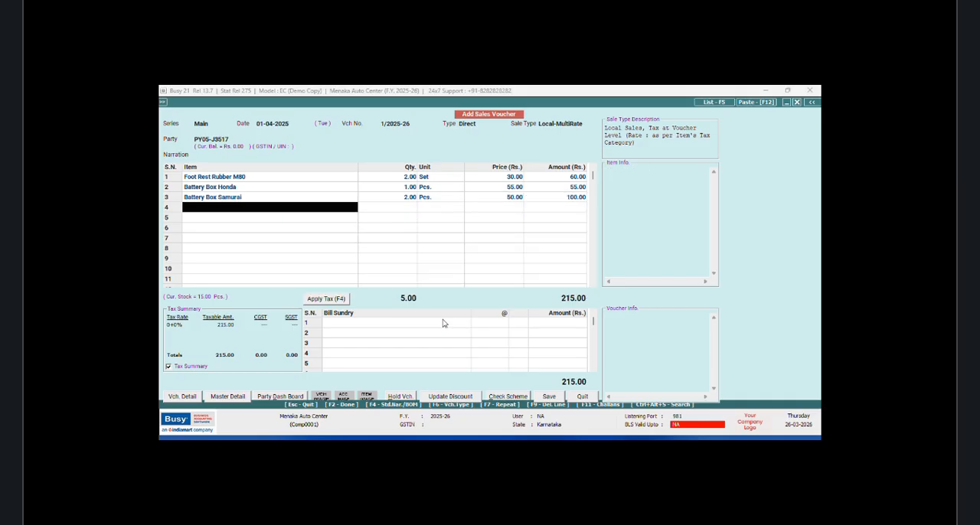
Step: Add Carburettor M80 as the fourth item with a quantity of 1 Pcs
key(Down)
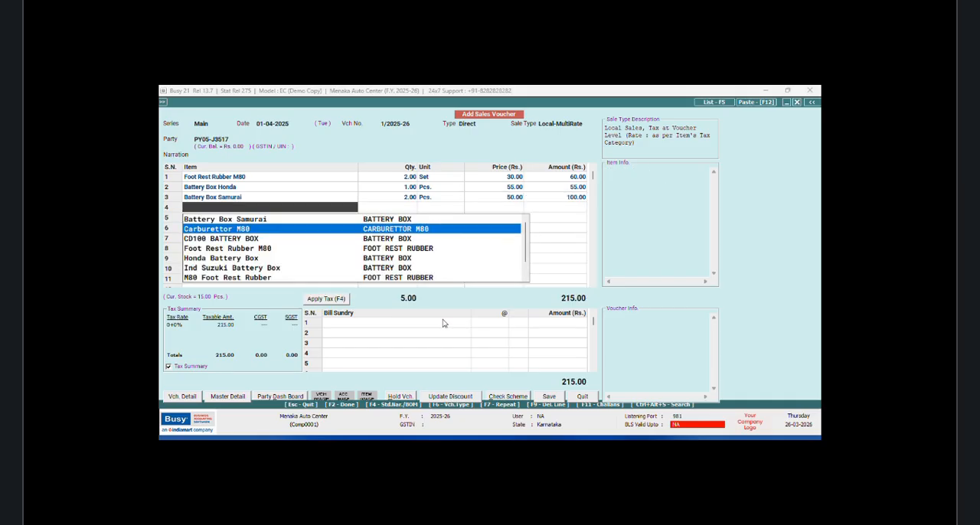
key(Return)
text(1)
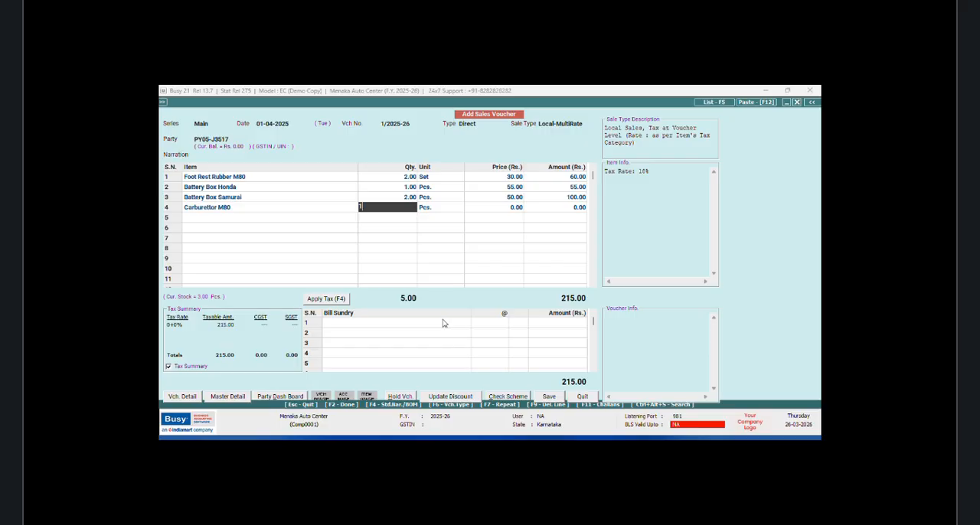
key(Return)
key(Return)
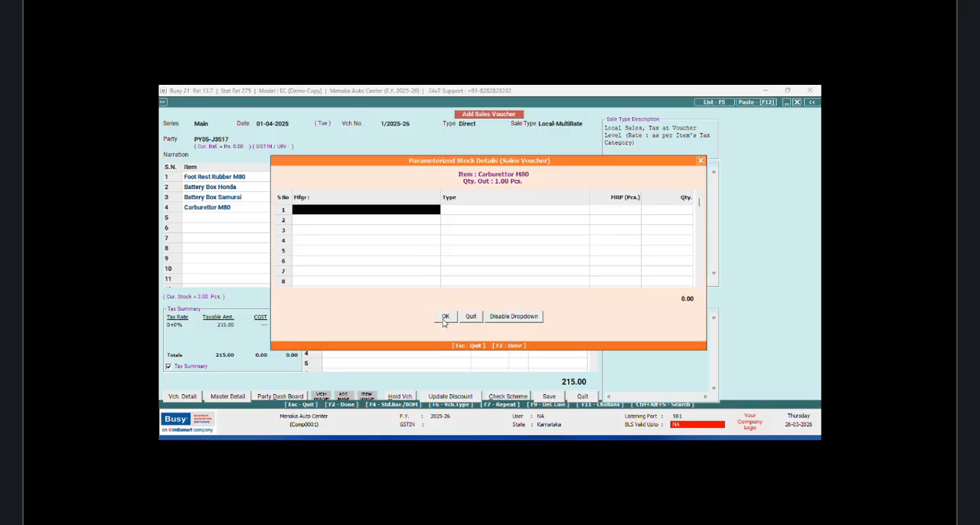
Step: Allot the carburettor quantity to the SPACCO Lever Type stock and accept the price of 850.00 without discount
key(Down)
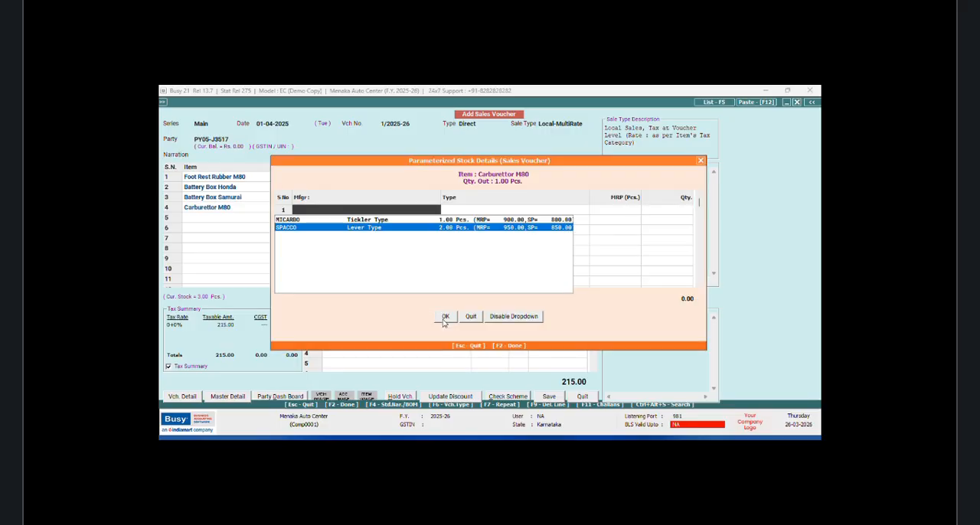
key(Return)
click(444, 319)
key(Return)
key(Return)
key(Return)
key(Return)
key(Return)
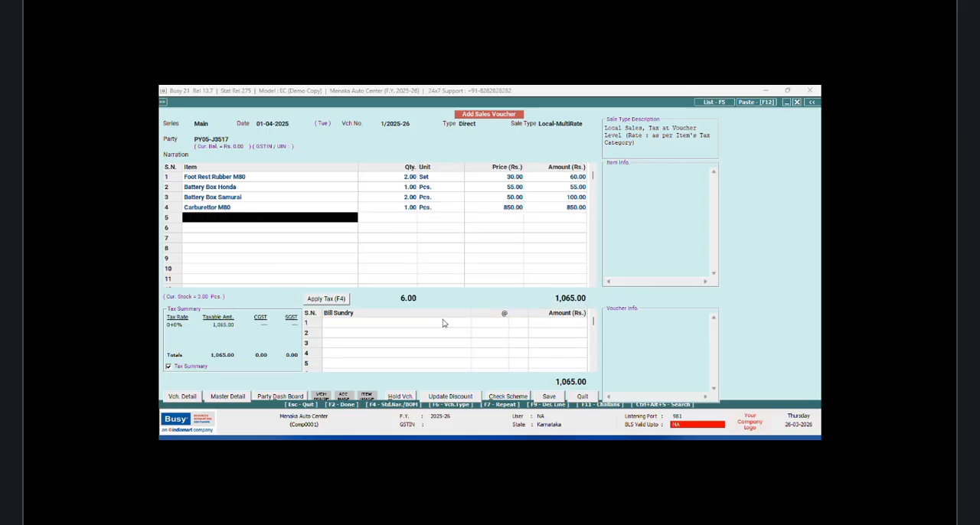
Step: Apply the CGST and SGST taxes to the sales voucher and start saving it
click(341, 302)
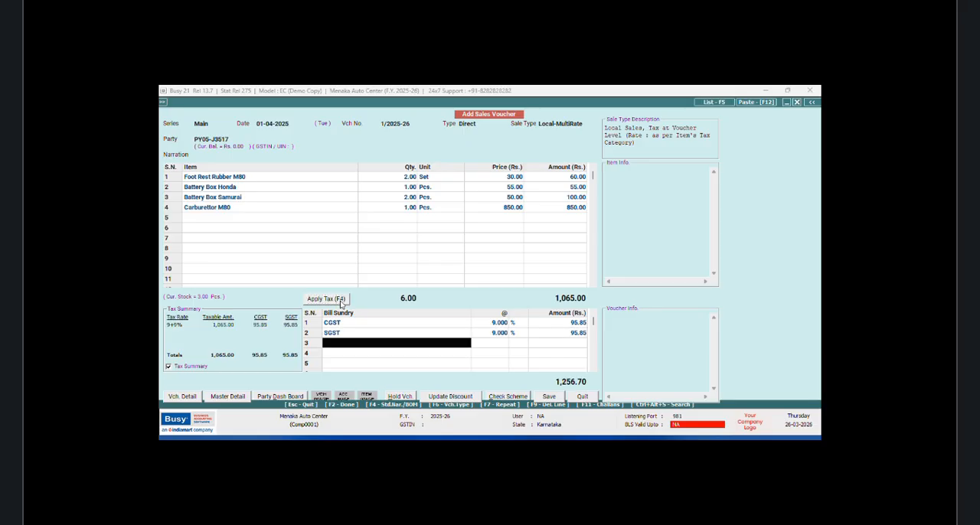
click(550, 399)
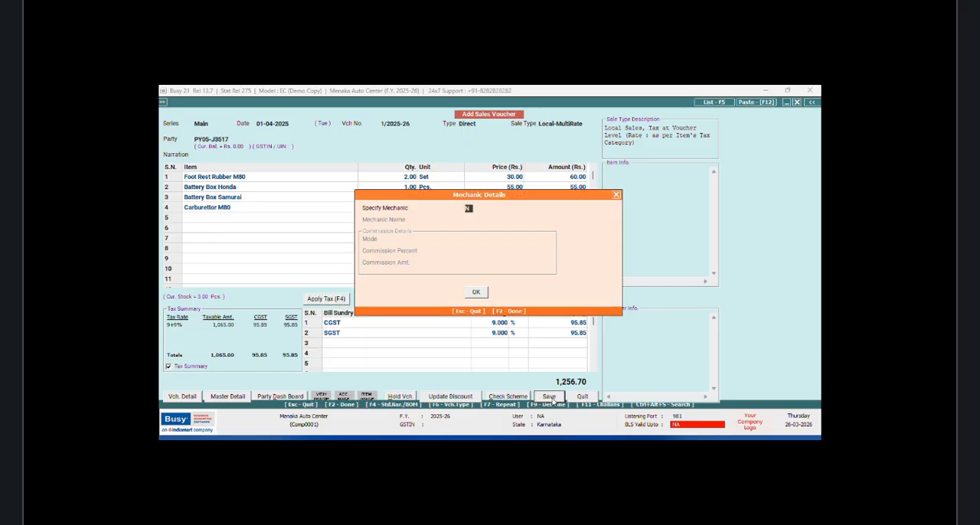
Step: Enable mechanic details for the sales voucher and choose the first listed mechanic
key(Return)
click(470, 208)
click(472, 221)
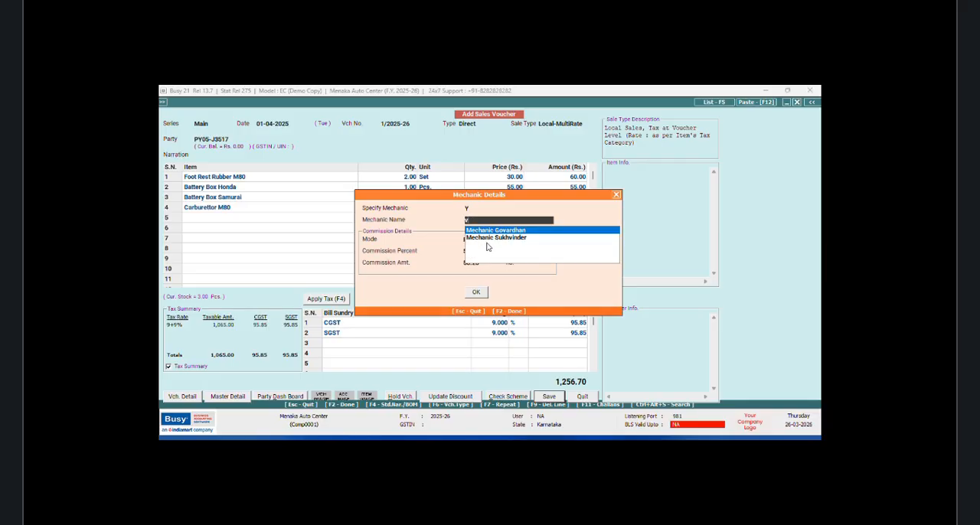
click(512, 232)
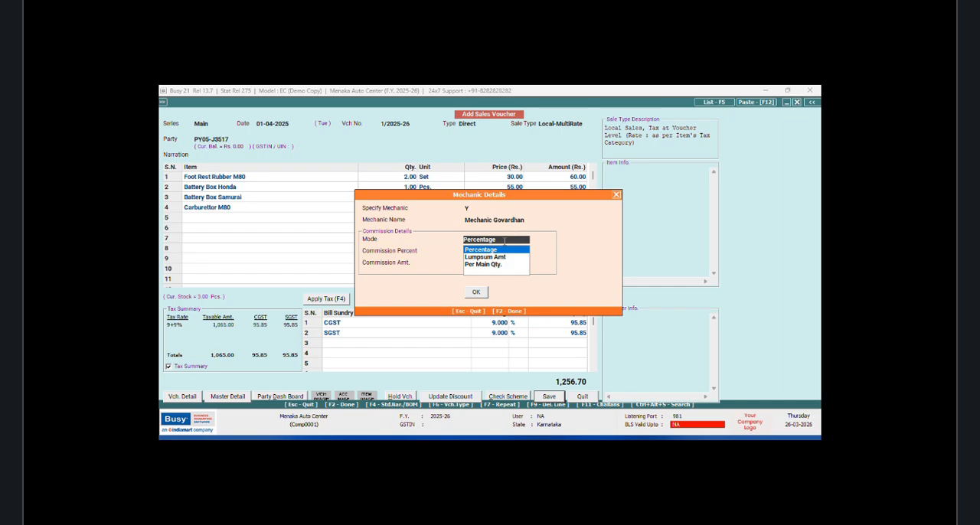
Step: Change the voucher's mechanic to the second listed one and accept the Percentage commission mode at 5.000 %
click(537, 223)
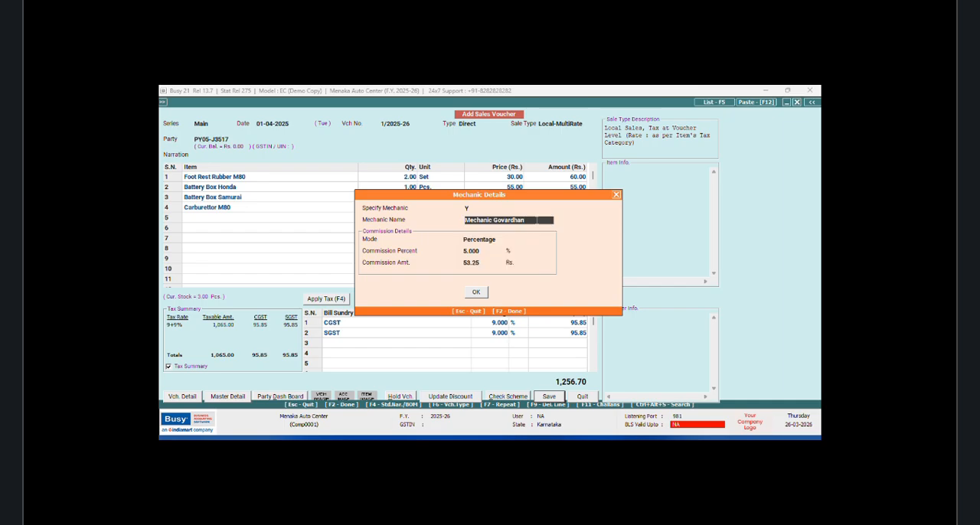
key(BackSpace)
key(Down)
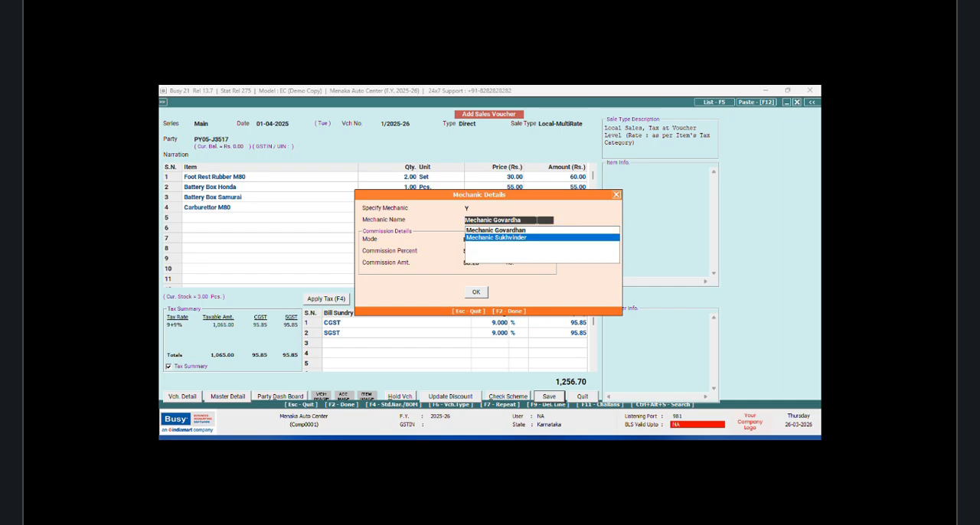
key(Return)
key(Return)
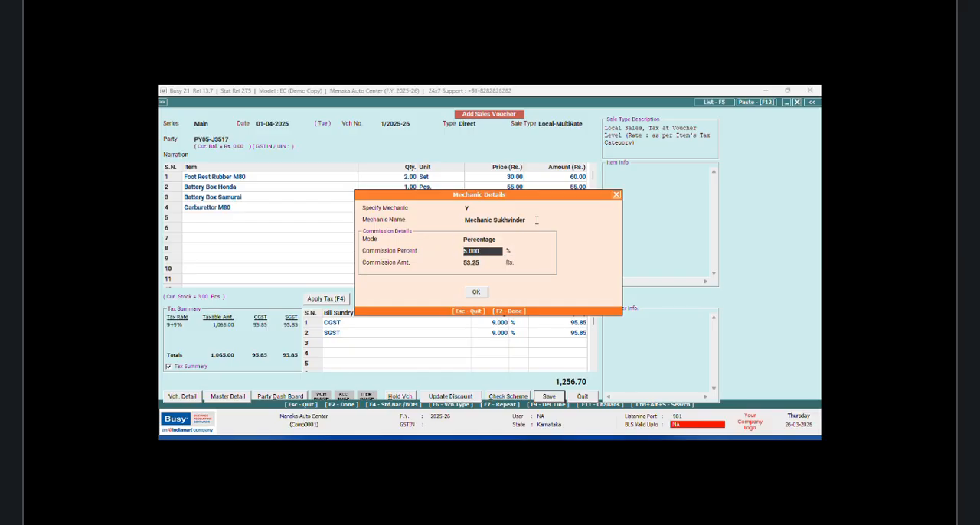
click(477, 291)
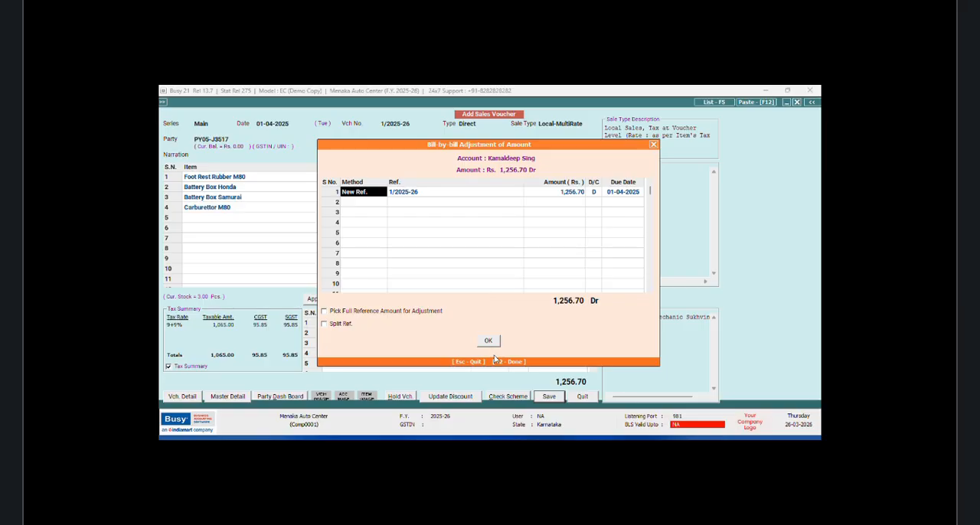
Step: Accept the new bill reference 1/2025-26, finish saving the sales voucher and leave voucher entry
click(493, 345)
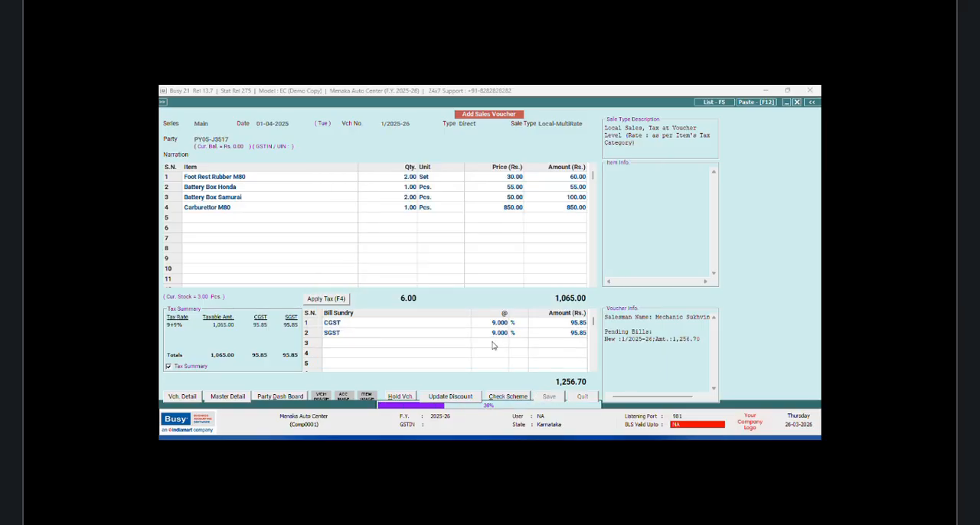
click(557, 290)
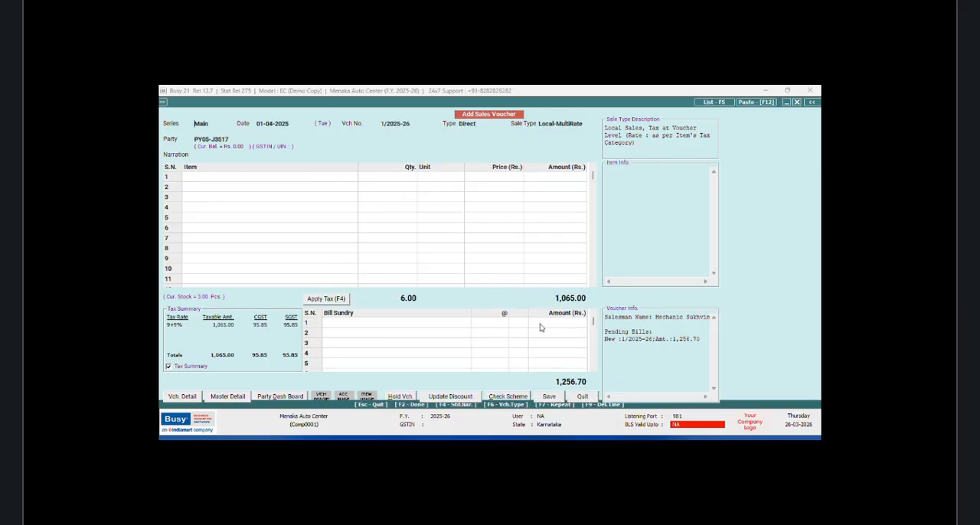
key(Escape)
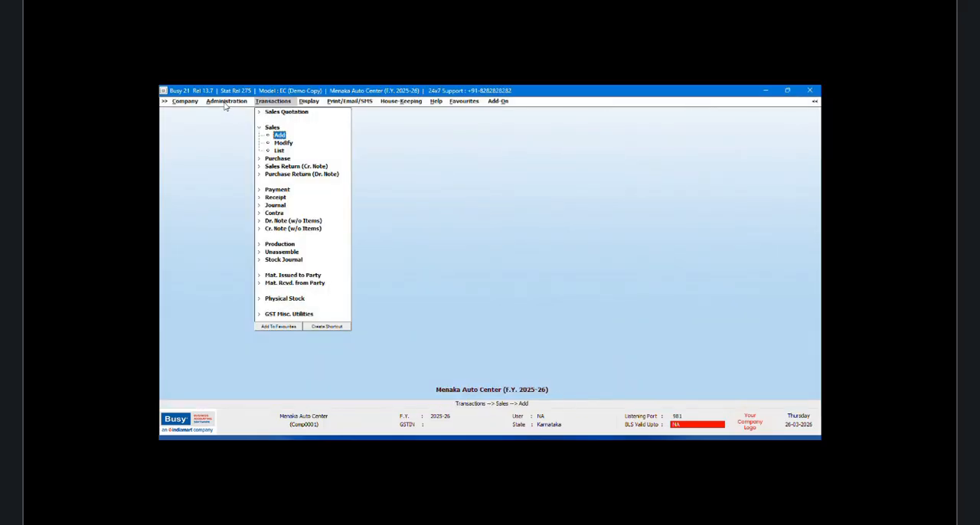
Step: Open the voucher configuration for the Main series of the Sales voucher type
click(226, 103)
click(211, 113)
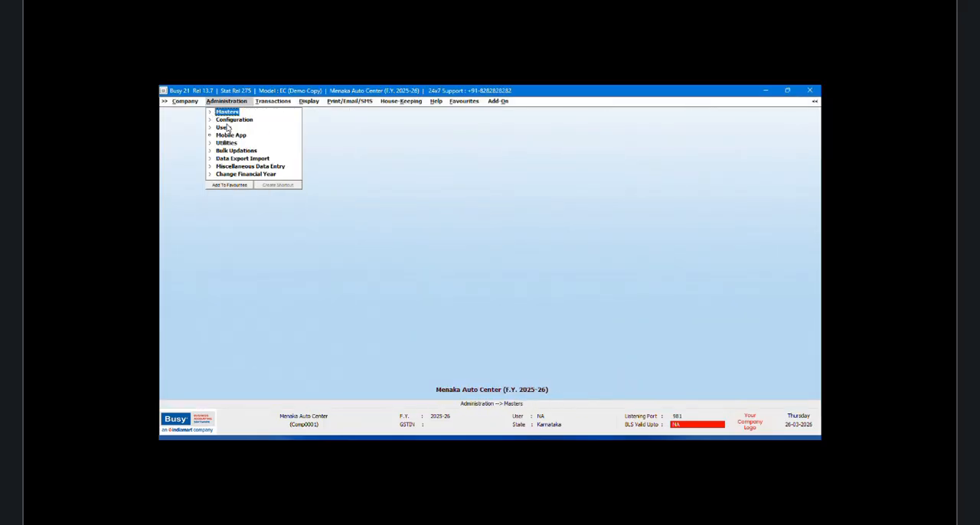
click(228, 121)
click(241, 128)
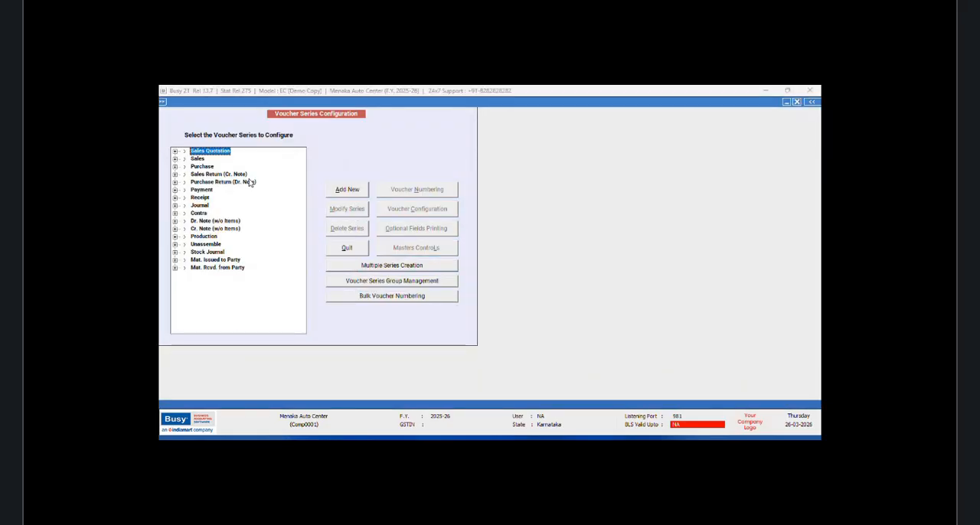
click(175, 158)
click(208, 167)
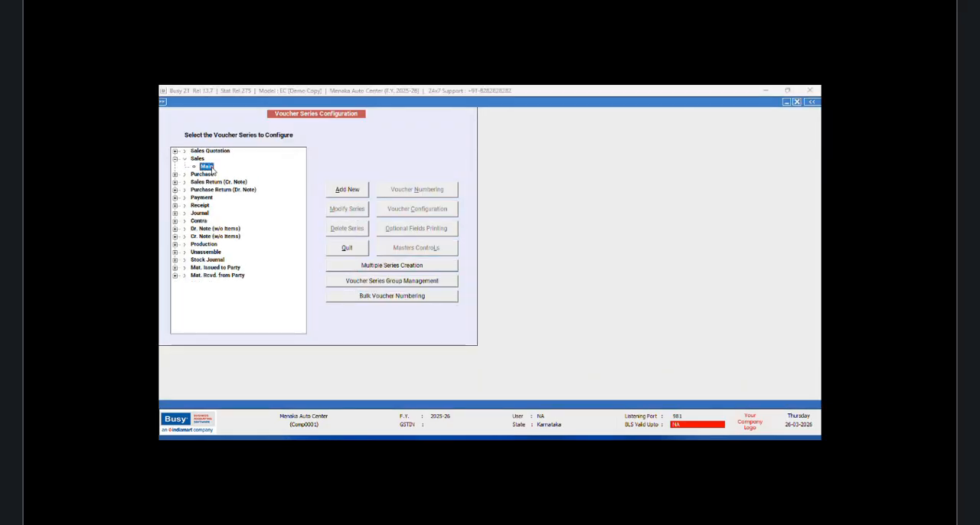
click(450, 214)
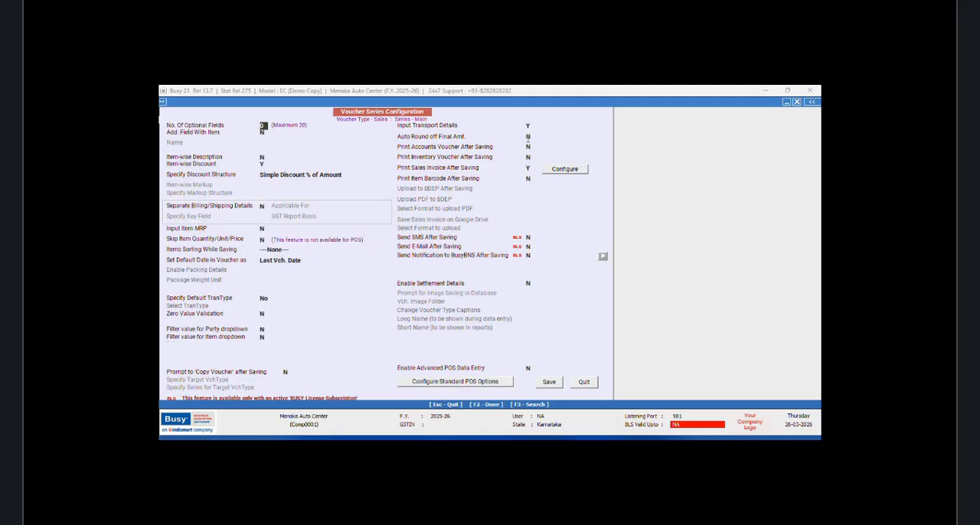
Step: Enable auto round-off of the final amount in Automatic mode to the nearest 1 Rs., then save and exit the configuration
click(528, 137)
key(y)
click(565, 141)
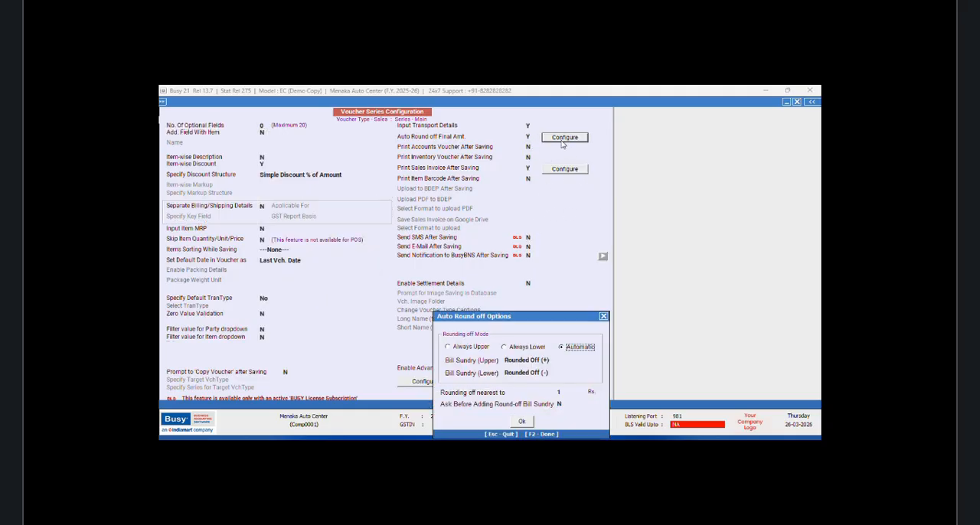
click(523, 422)
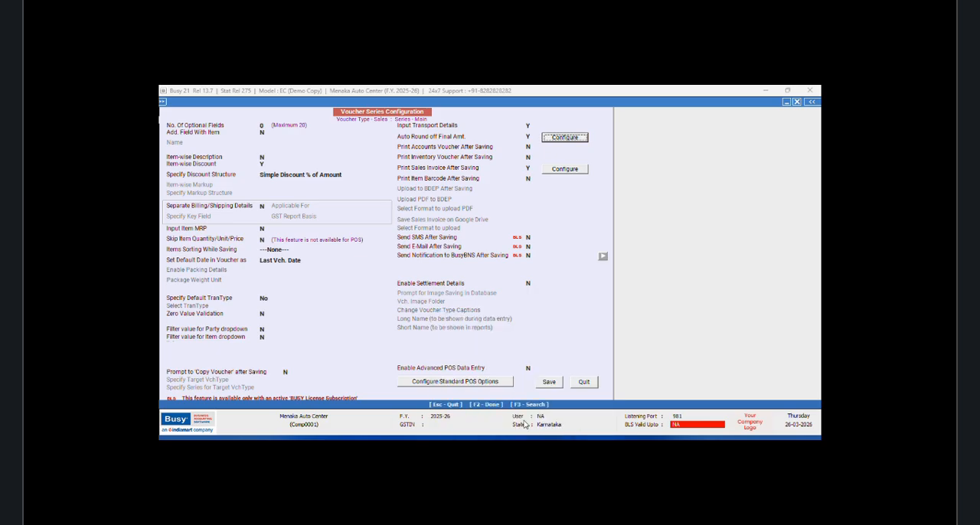
click(549, 382)
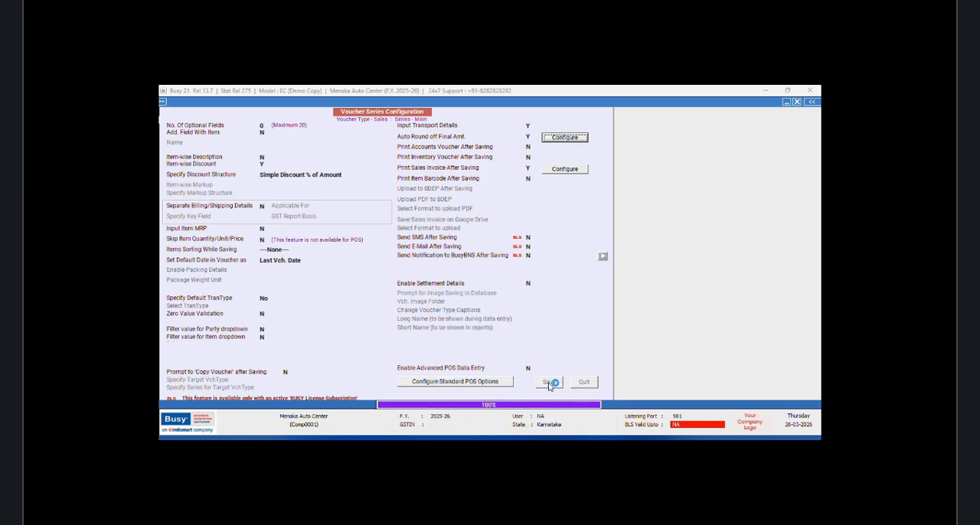
click(346, 247)
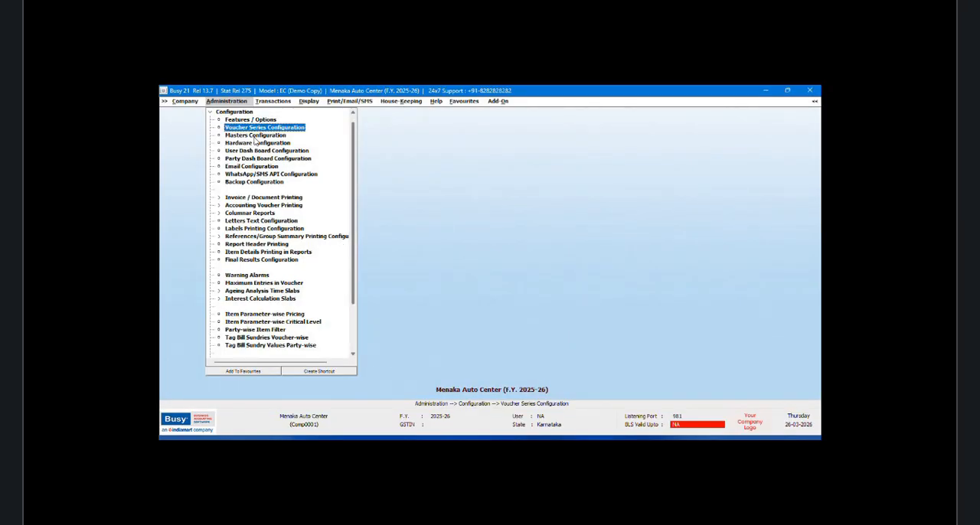
Step: Open sales voucher 1/2025-26 of the Main series, dated 01-04-2025, for modification
click(266, 102)
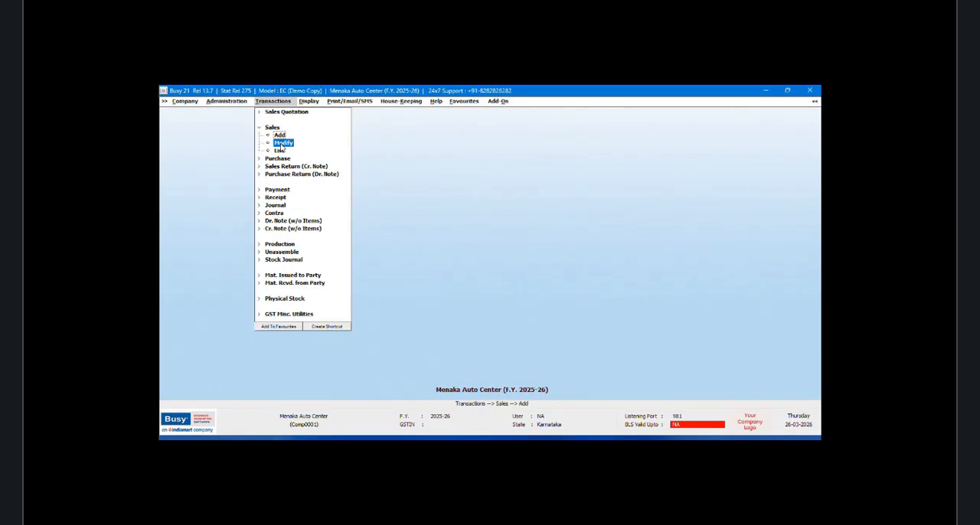
click(281, 142)
click(257, 149)
click(248, 188)
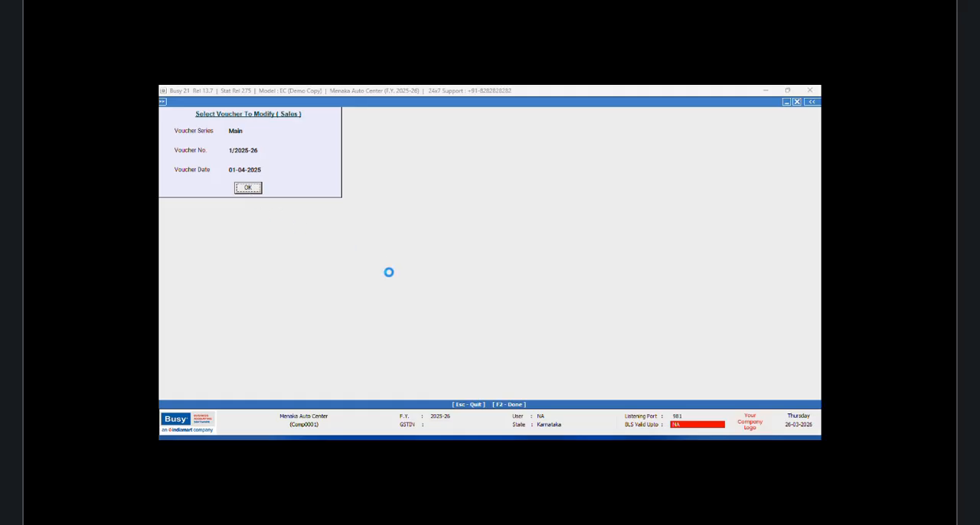
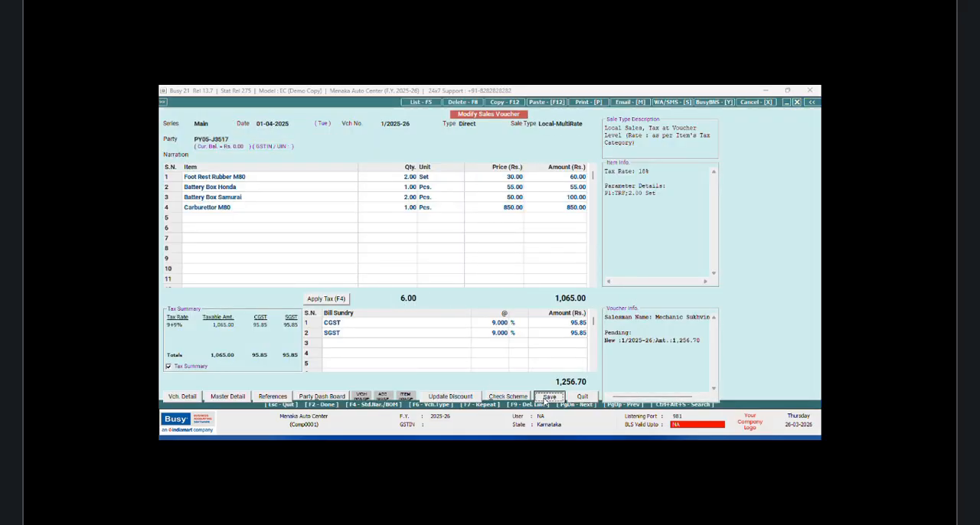
Step: Save modified sales voucher 1/2025-26, accepting the mechanic details and bill reference, skip invoice printing and leave voucher modification
click(547, 397)
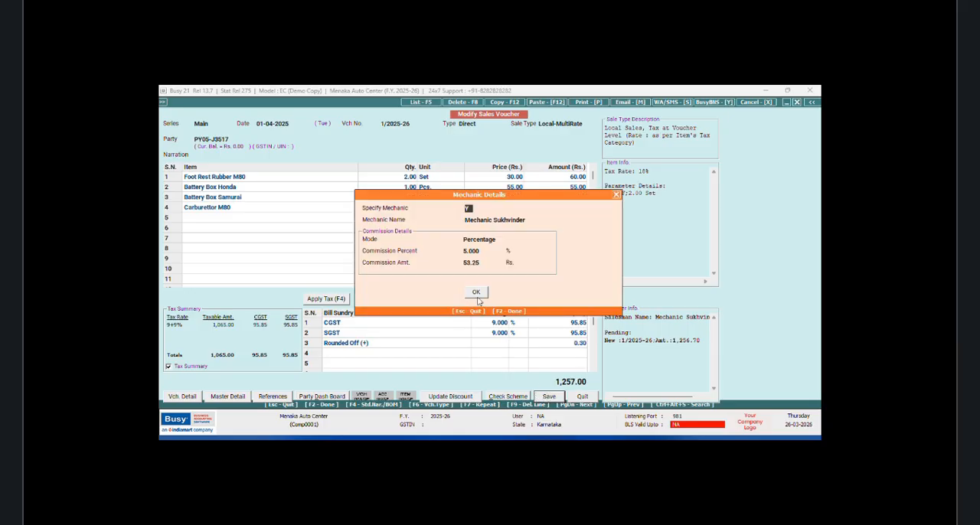
click(470, 294)
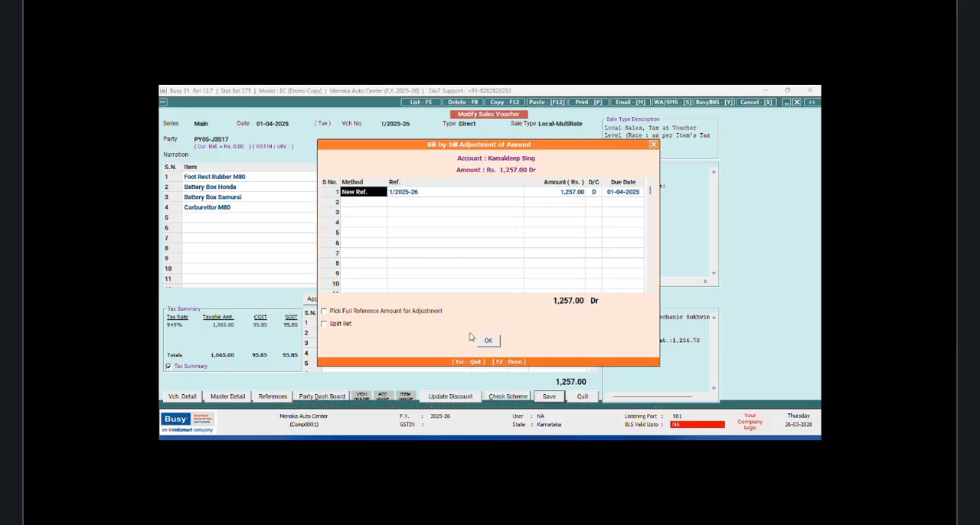
click(488, 342)
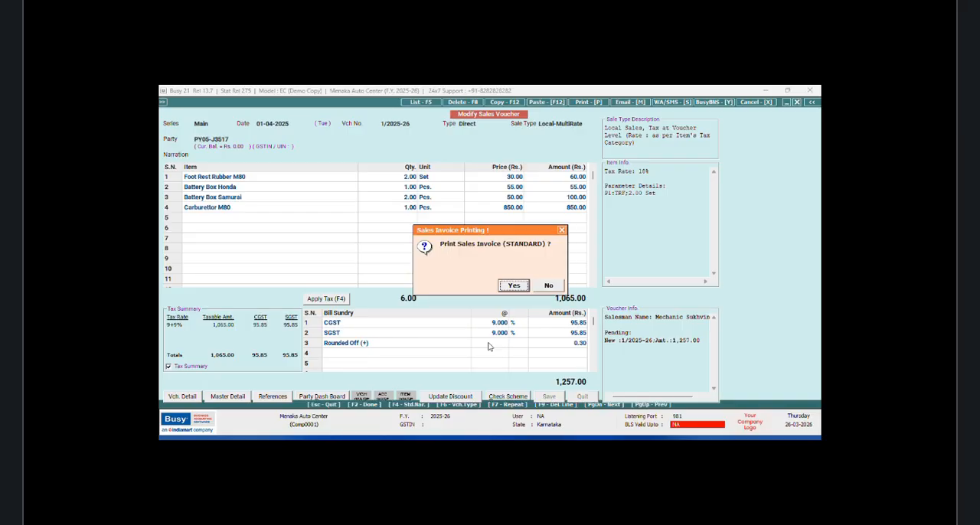
click(551, 287)
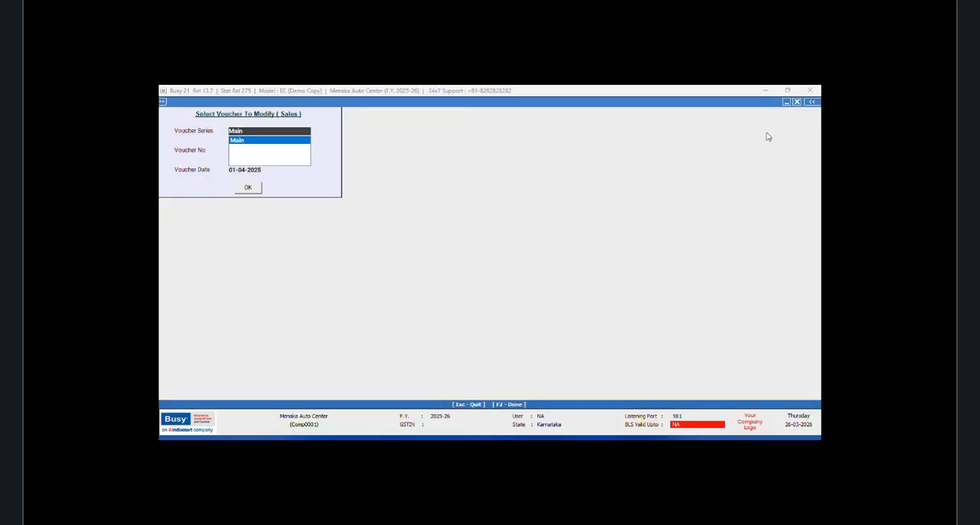
click(796, 102)
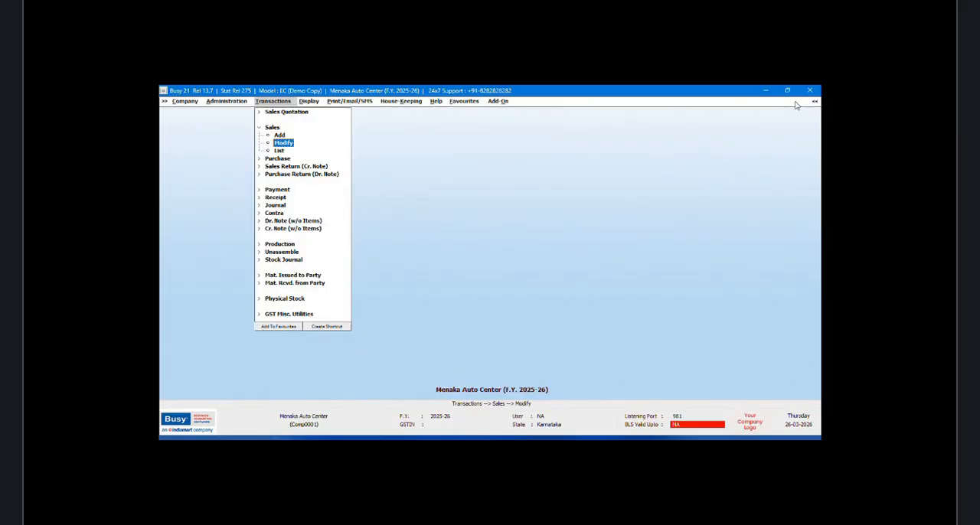
Step: Generate the sale/purchase commission calculation for the single mechanic on the sales bill, from 01-04-2025 to 30-04-2025
click(313, 103)
click(348, 176)
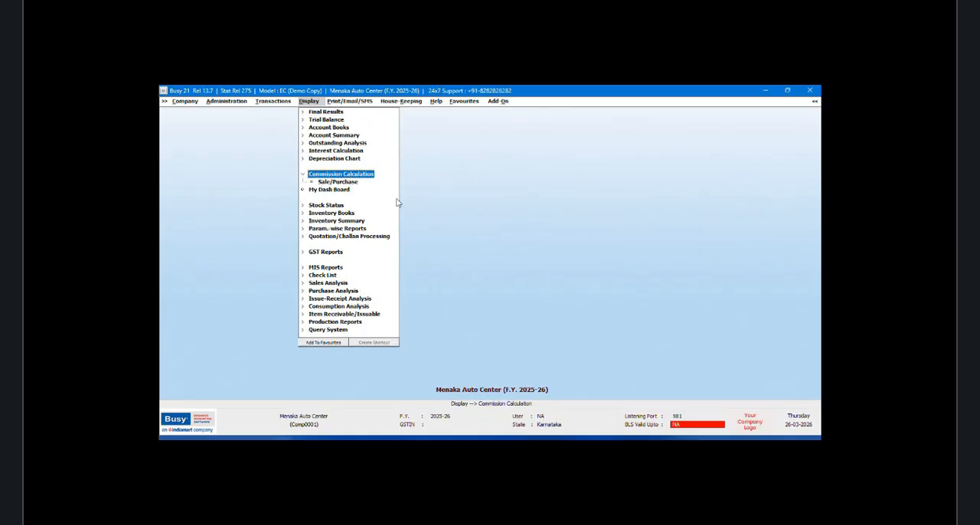
click(352, 183)
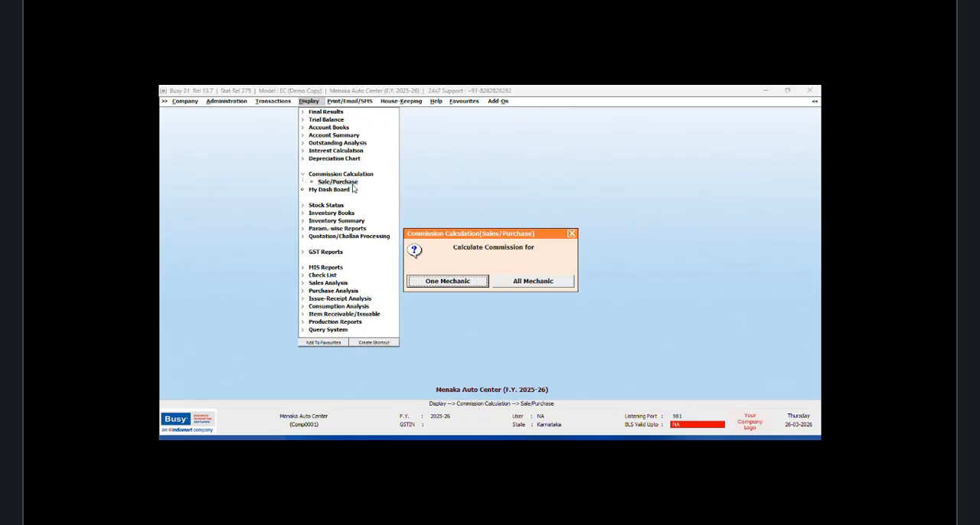
click(473, 283)
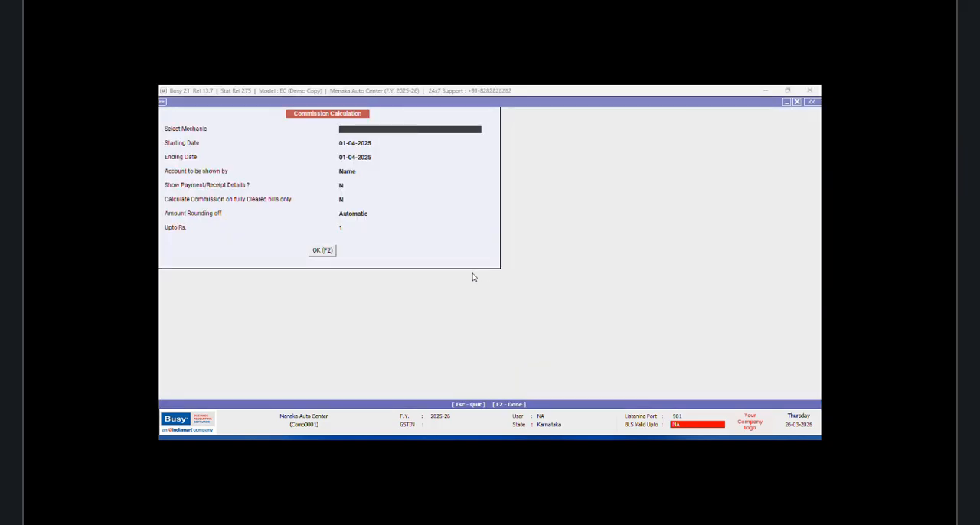
text(s)
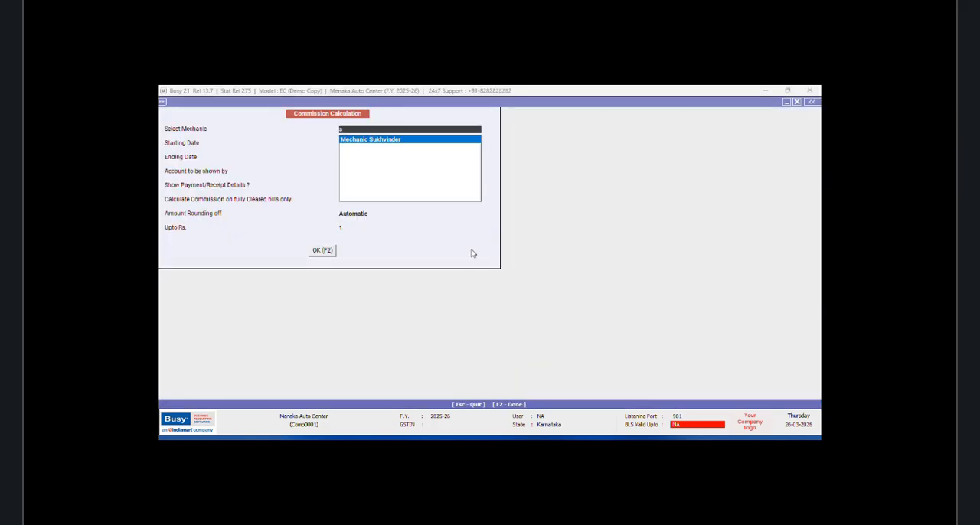
key(Return)
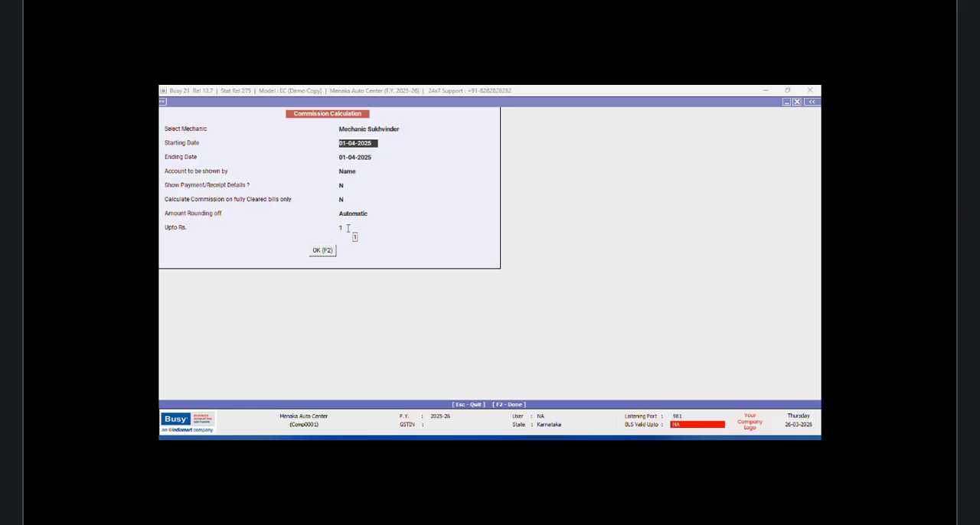
key(Return)
text(30/4)
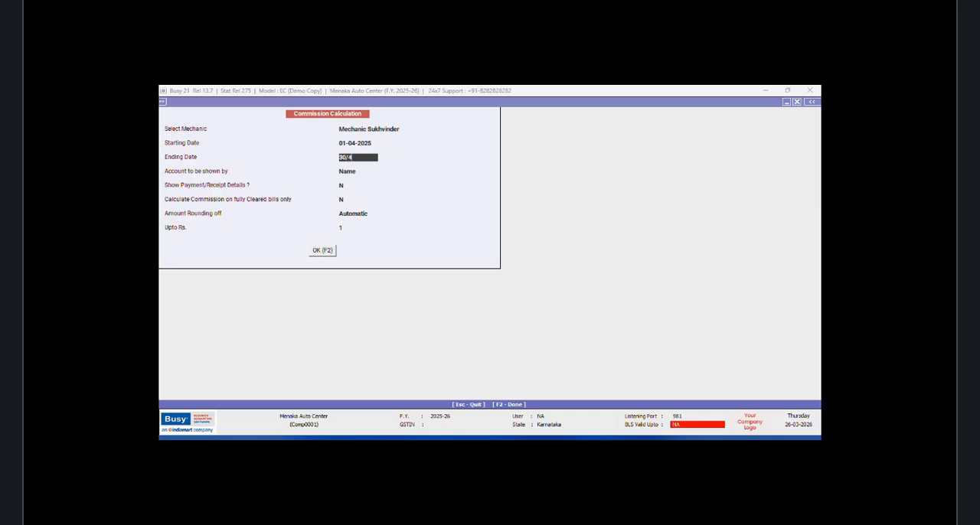
key(Return)
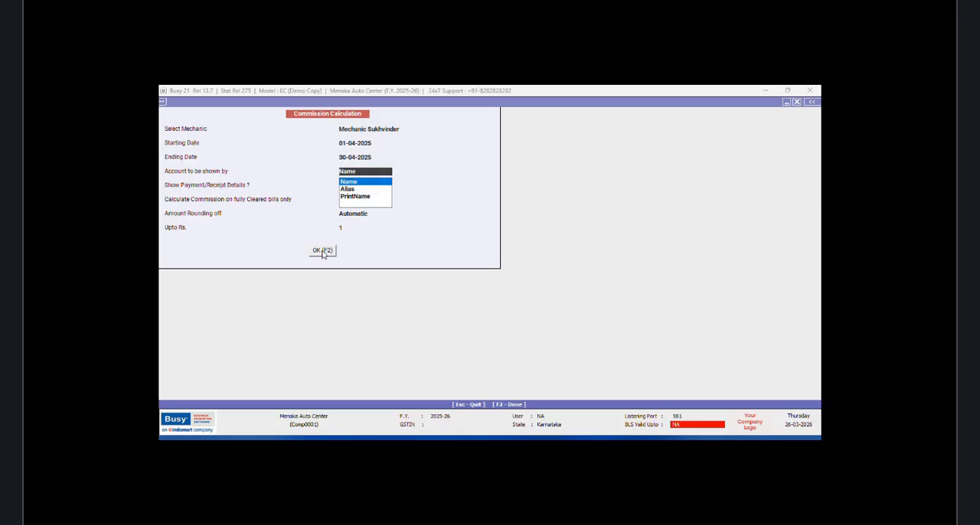
click(324, 251)
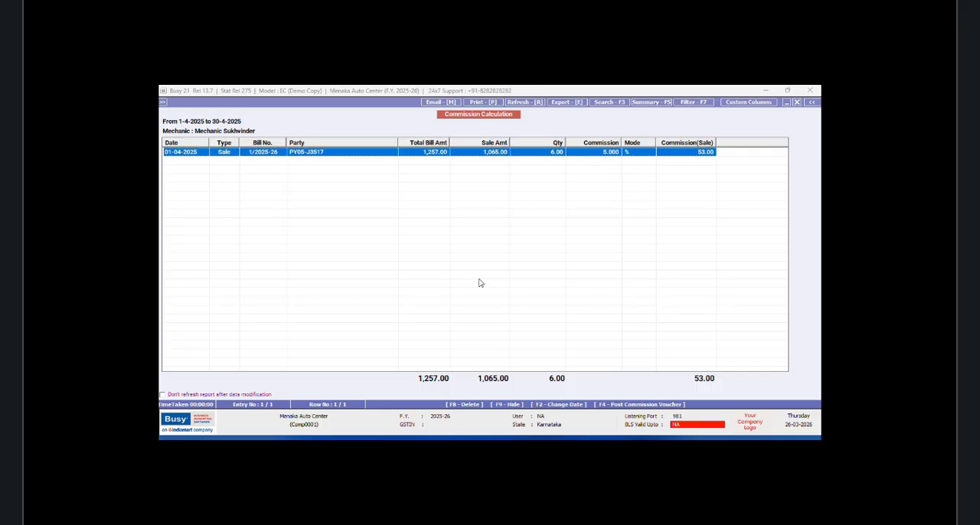
Step: Start posting a commission voucher in the Main journal series with COMMISSION PAID as the commission payable account for sale
key(F4)
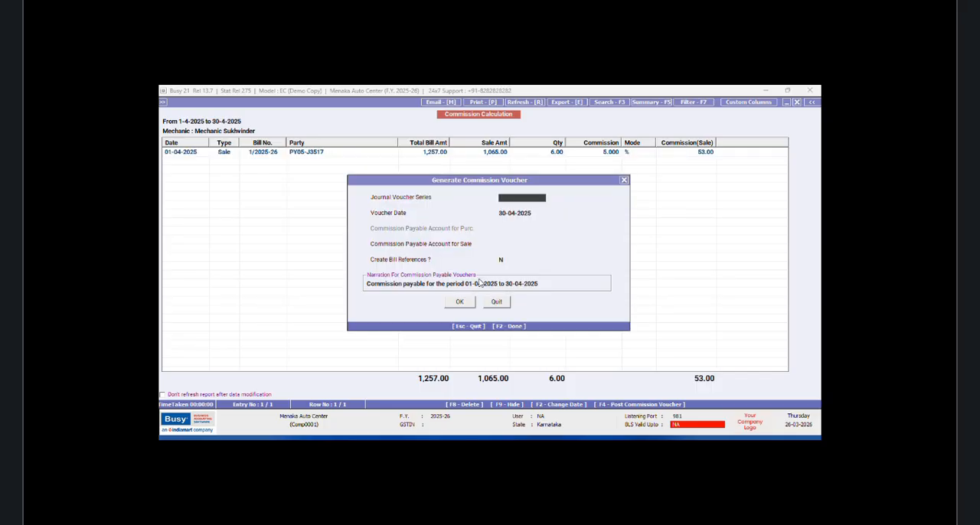
key(Return)
key(Return)
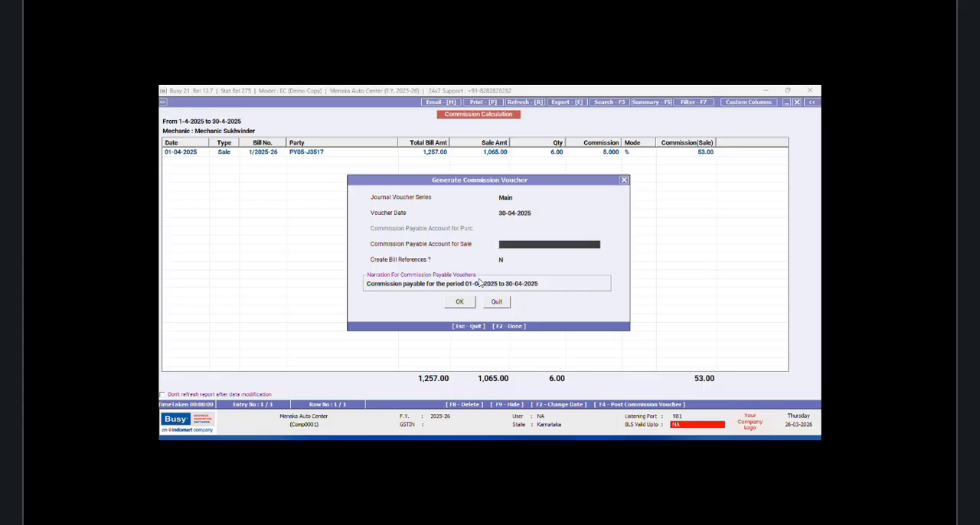
text(c)
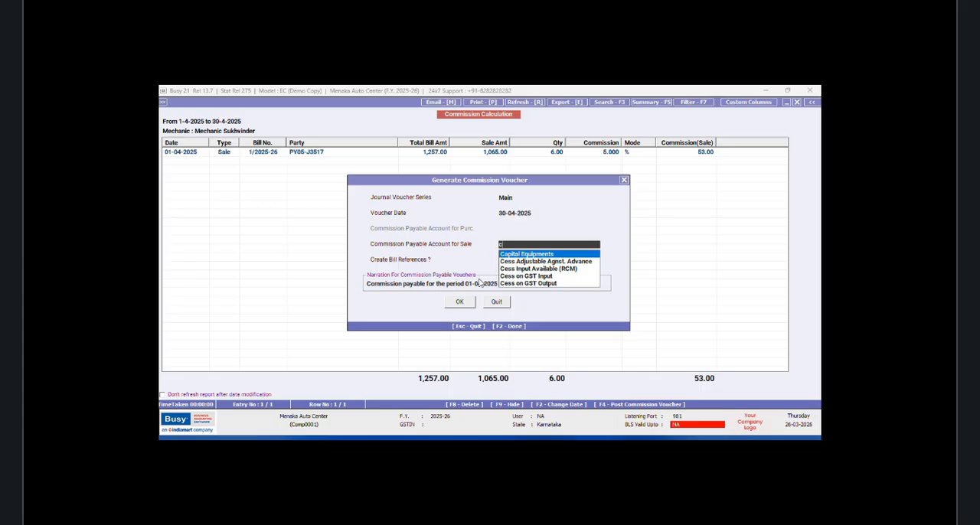
text(ommi)
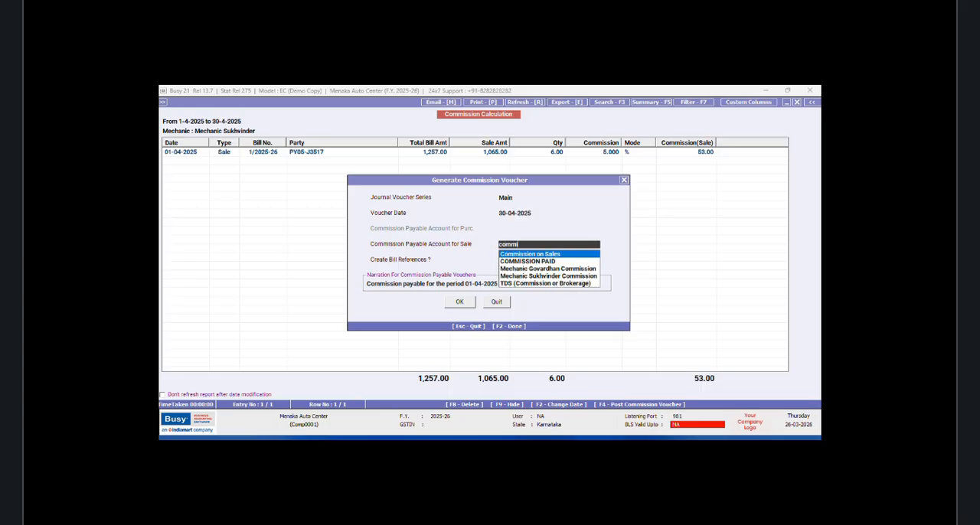
key(Down)
key(Return)
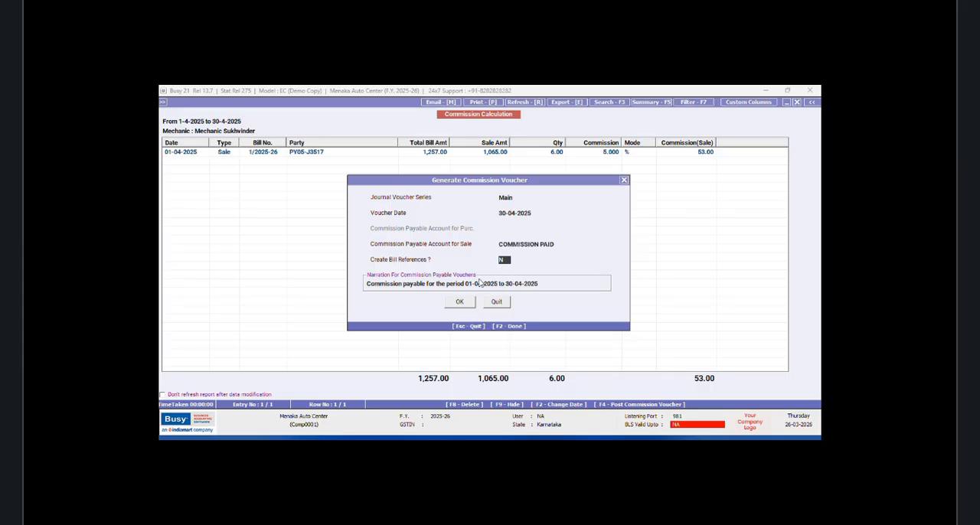
Step: Set the commission voucher date to 07-04-2025
click(505, 213)
key(Delete)
key(Delete)
text(07)
key(Return)
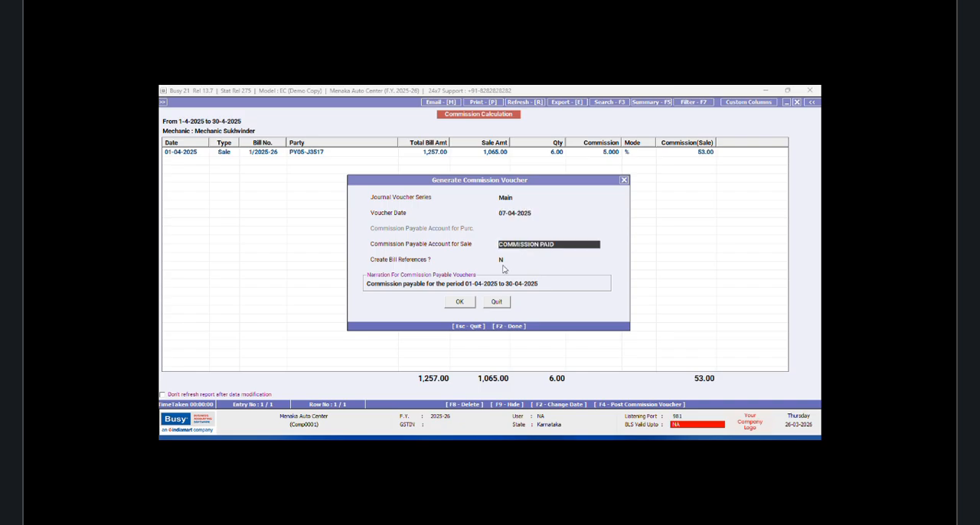
click(463, 303)
Step: Edit the narration to read "Commission payable for the period 01-04-2025 to 07-04-2025"
click(527, 284)
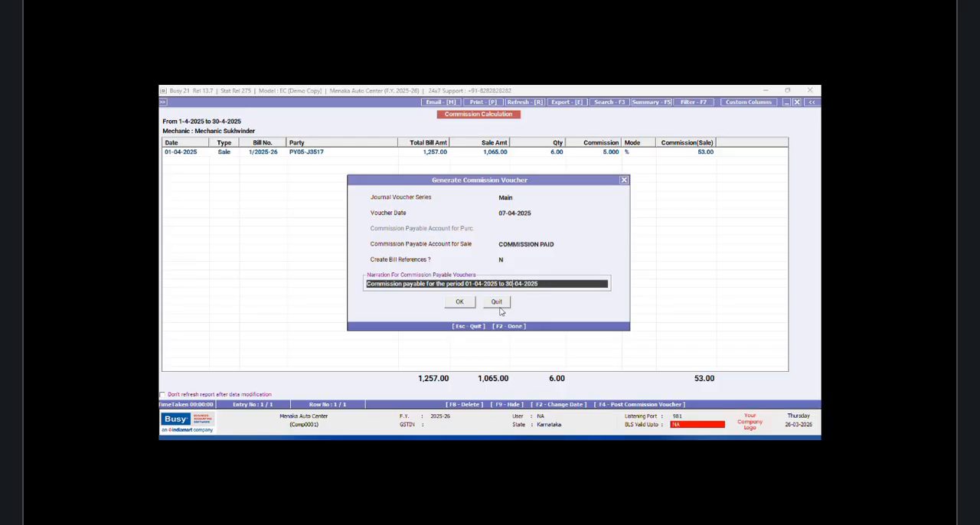
key(BackSpace)
key(BackSpace)
text(07)
key(Return)
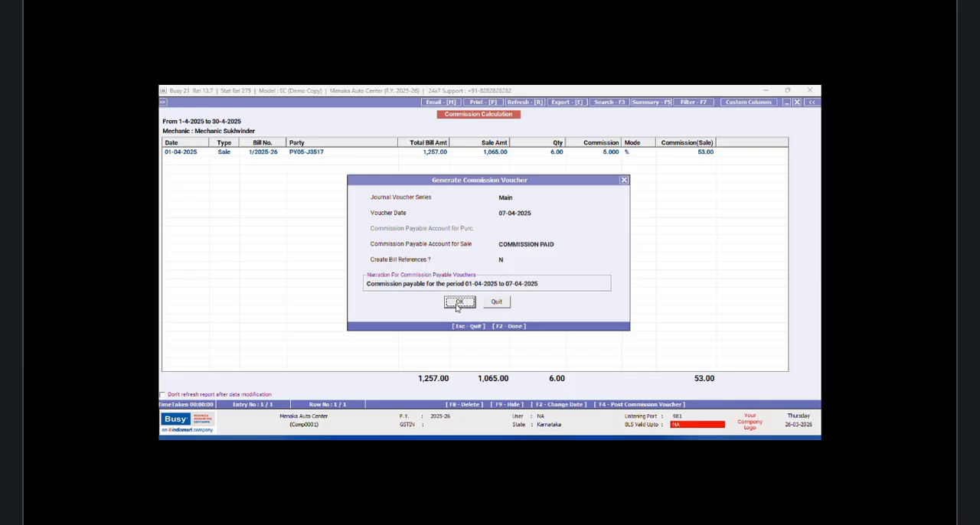
Step: Post the commission journal voucher, then close the commission calculation report and its mechanic selection prompt
click(458, 305)
click(512, 285)
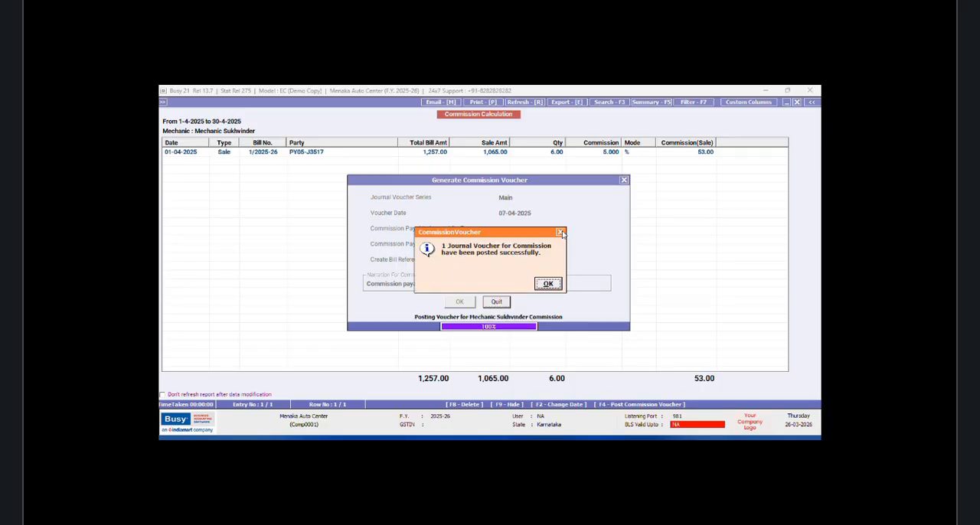
click(561, 233)
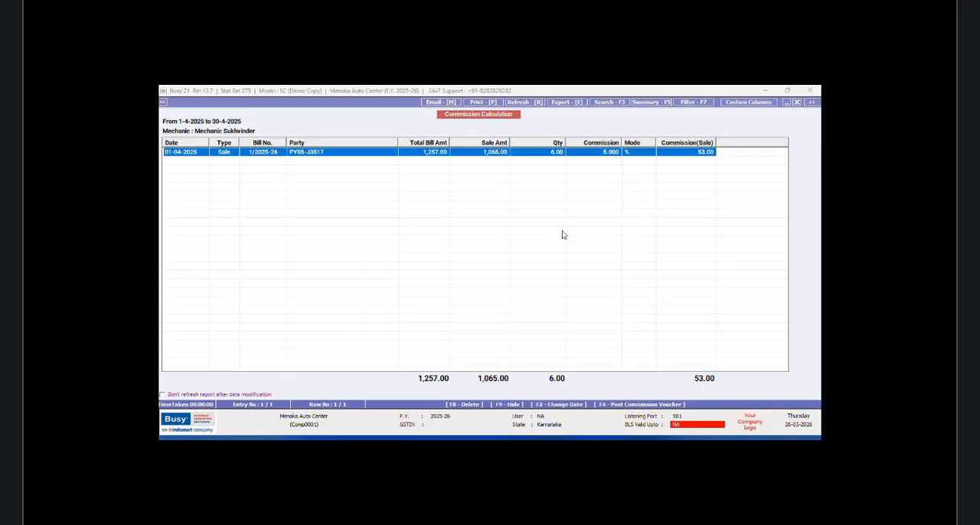
click(800, 104)
key(Escape)
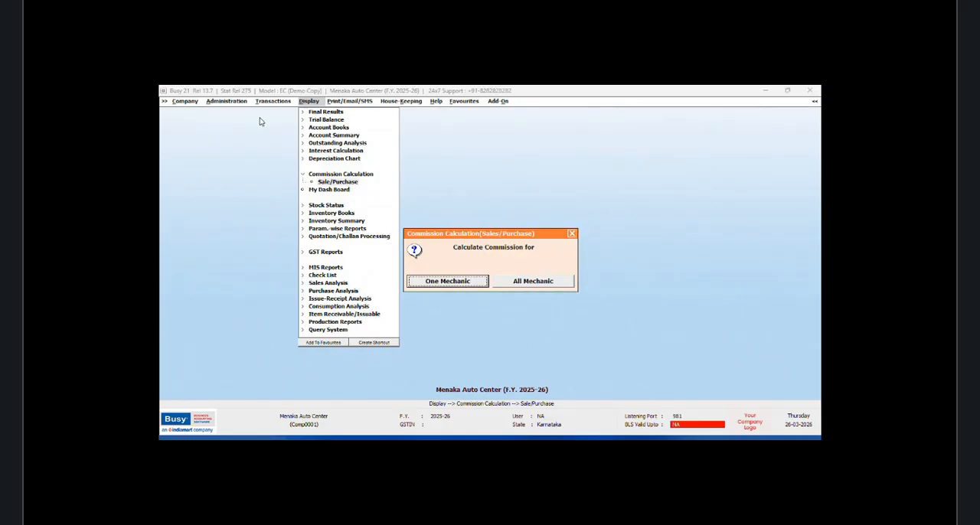
click(572, 233)
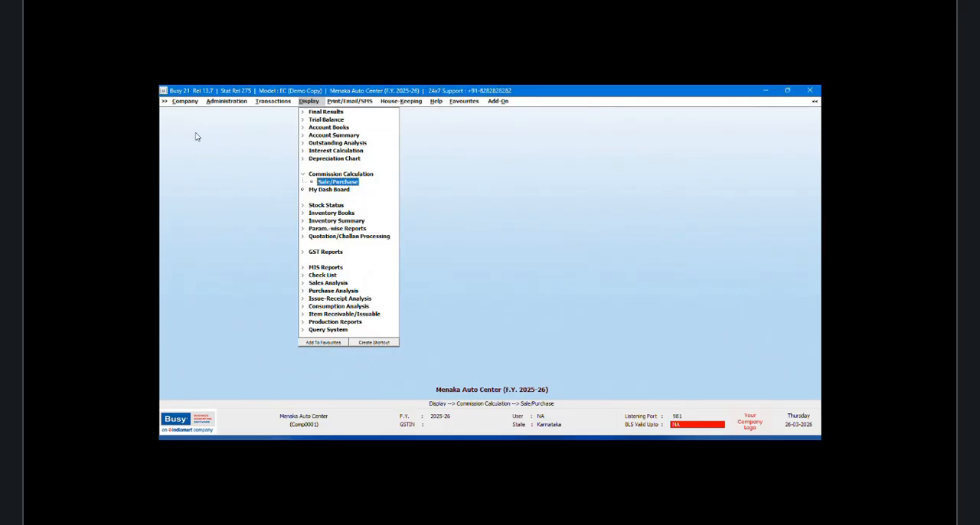
Step: Open the Cash account master for modification
click(225, 101)
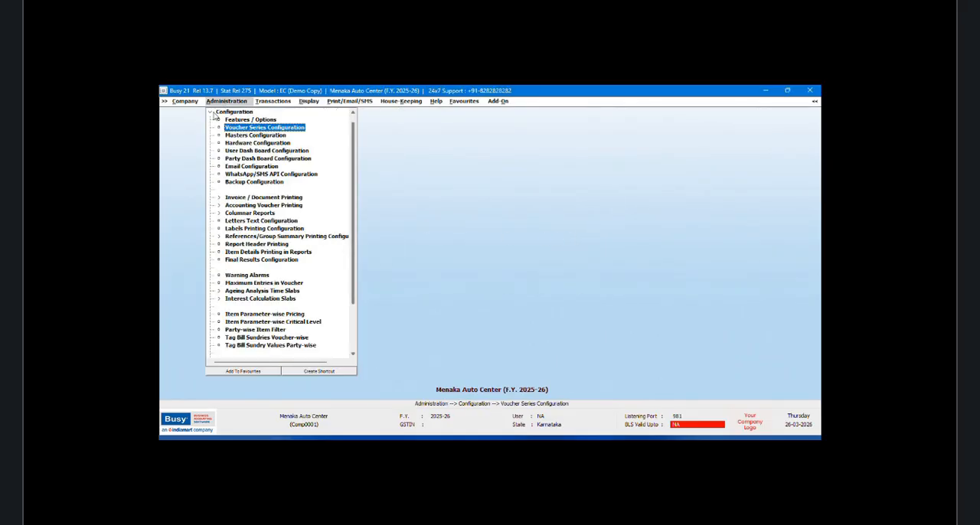
click(230, 117)
click(227, 112)
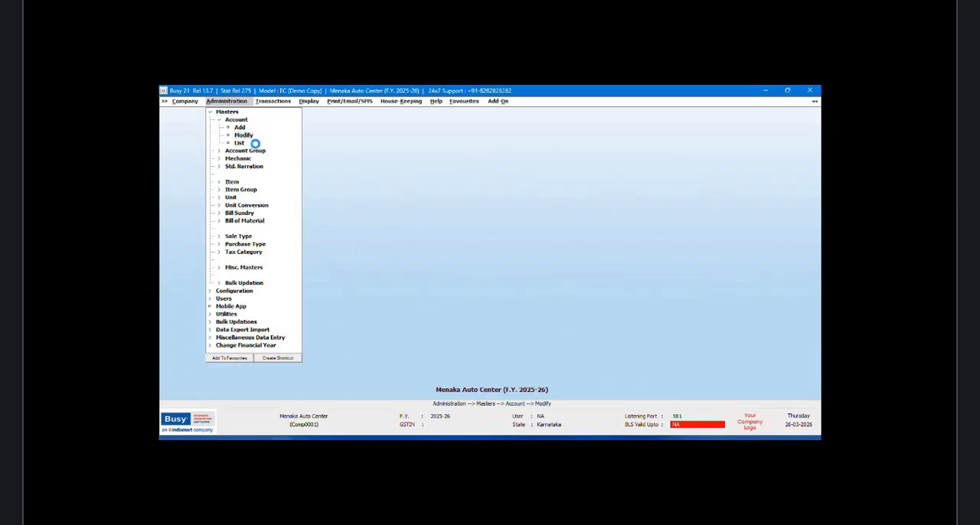
click(254, 145)
text(cash)
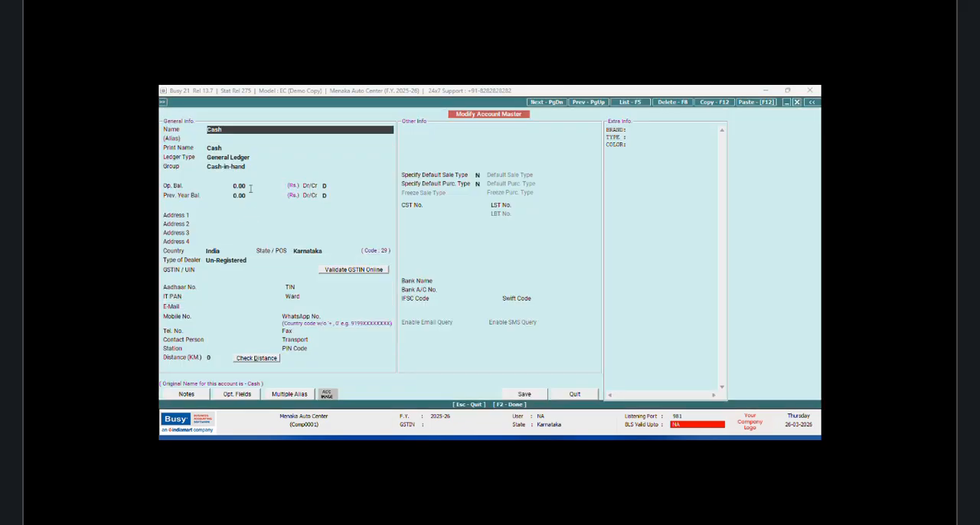
Step: Set the Cash account's opening balance to 5,300.00 Dr, save it with default mechanic and Schedule III tagging, and exit account modification
click(250, 187)
text(5300)
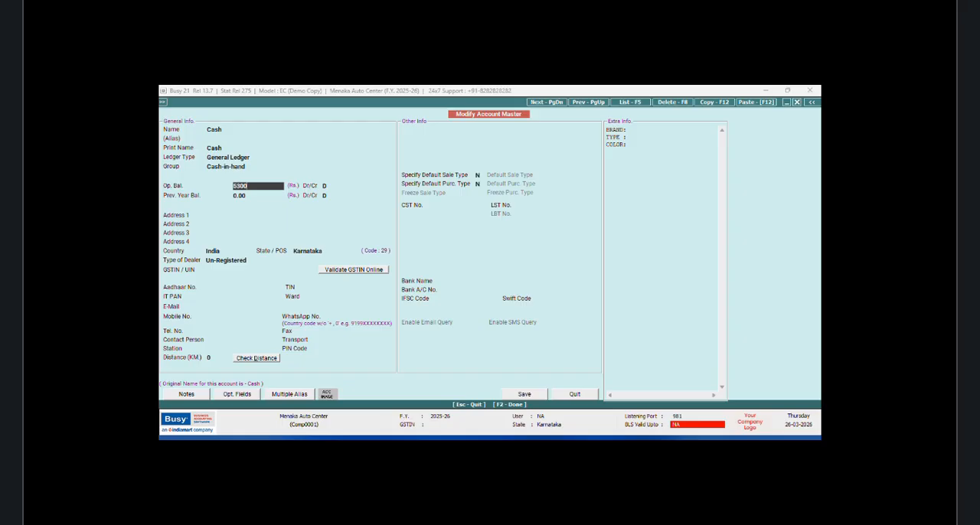
key(Return)
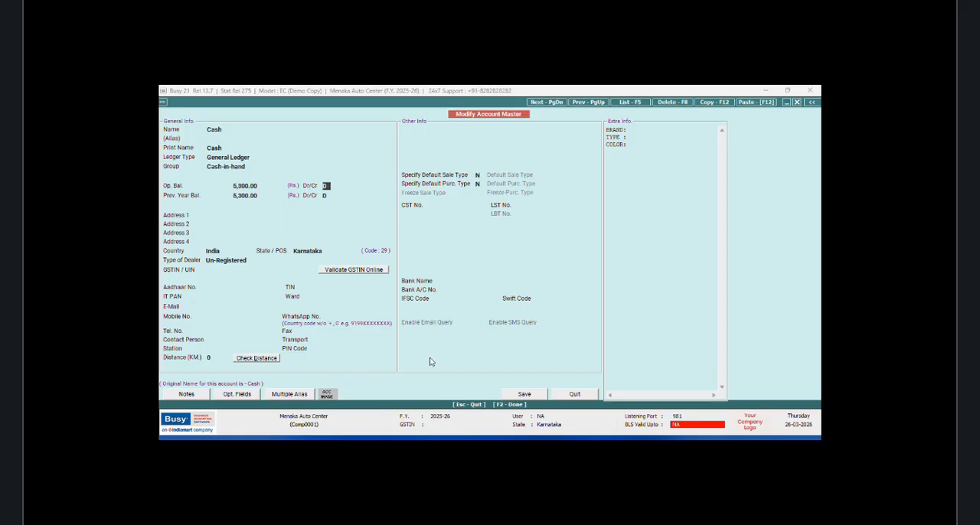
click(524, 394)
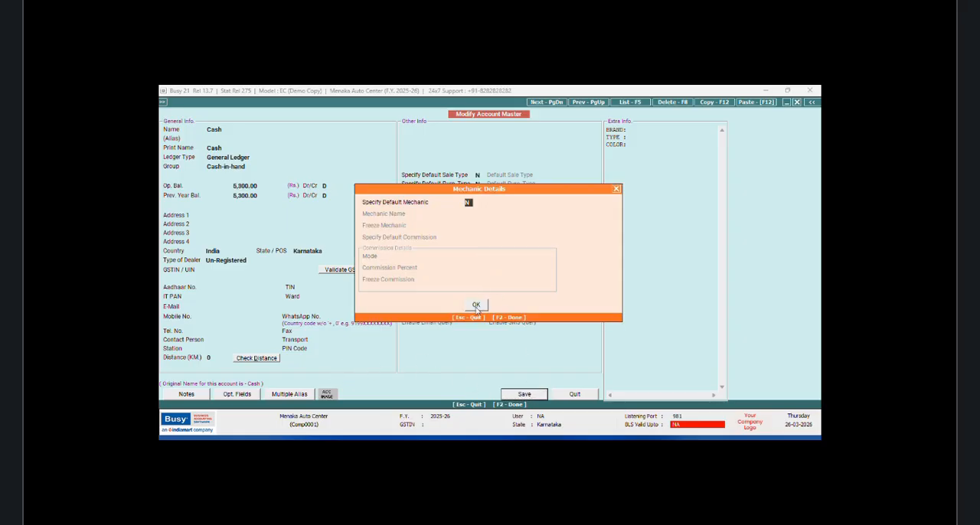
click(476, 304)
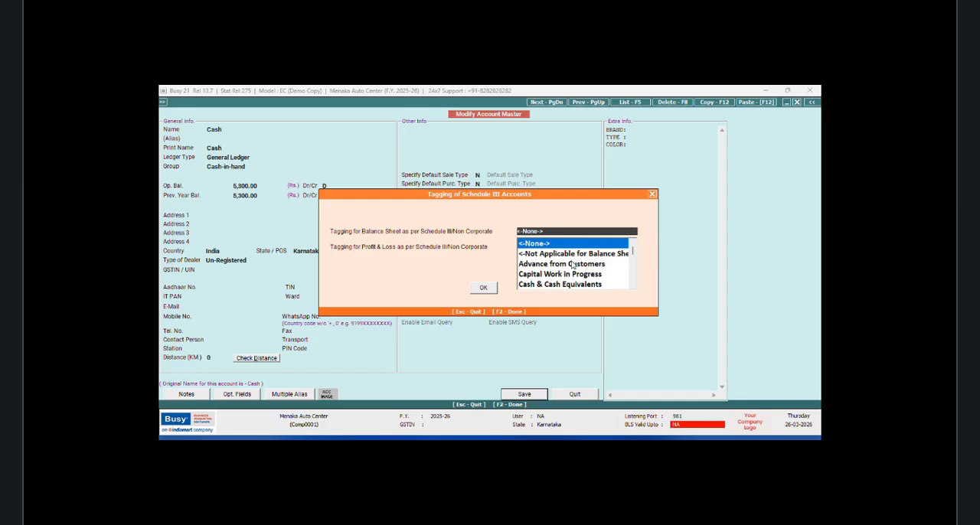
key(Return)
key(Return)
key(Return)
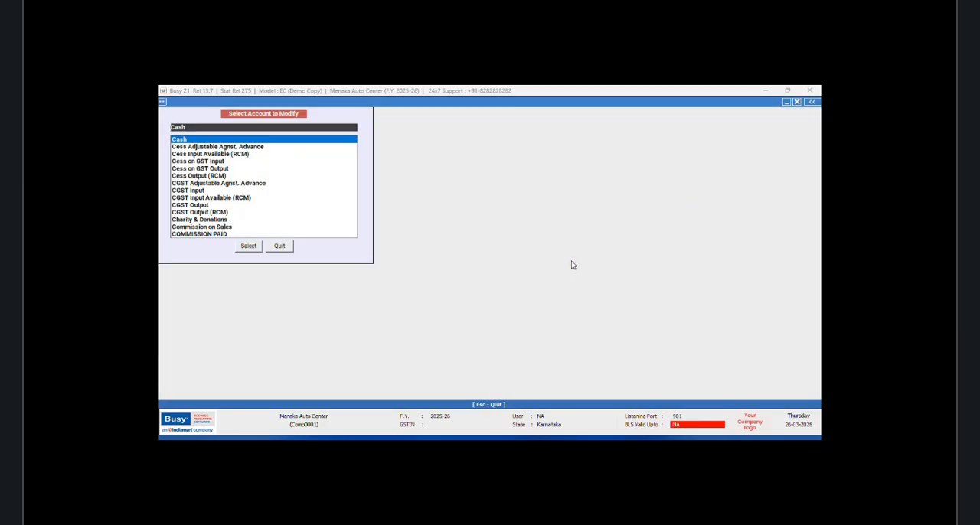
click(282, 247)
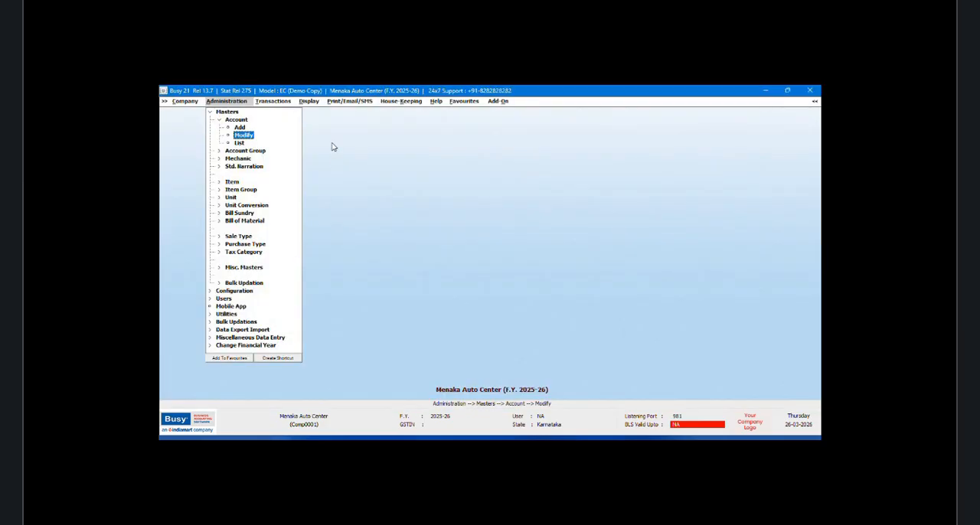
Step: Start a new payment voucher dated 07-04-2025 with Cash as the payment mode
click(272, 103)
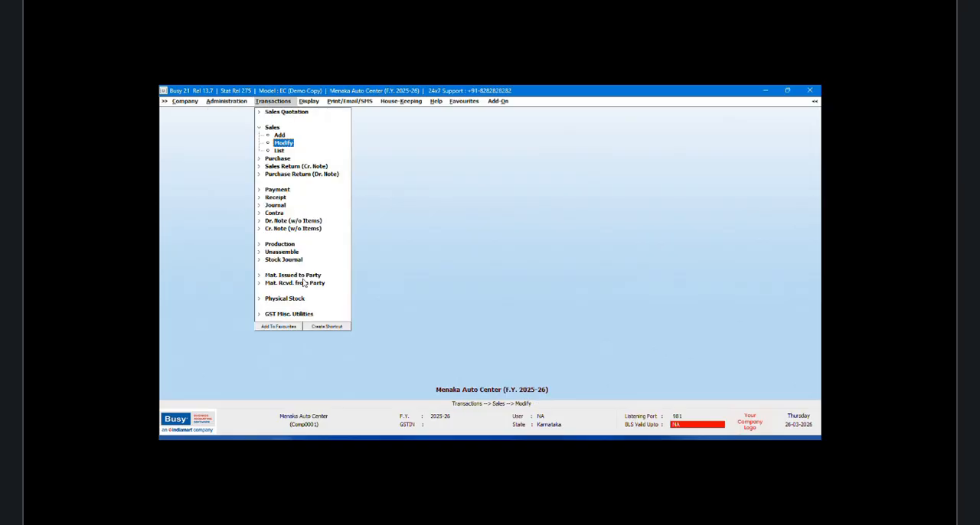
click(275, 190)
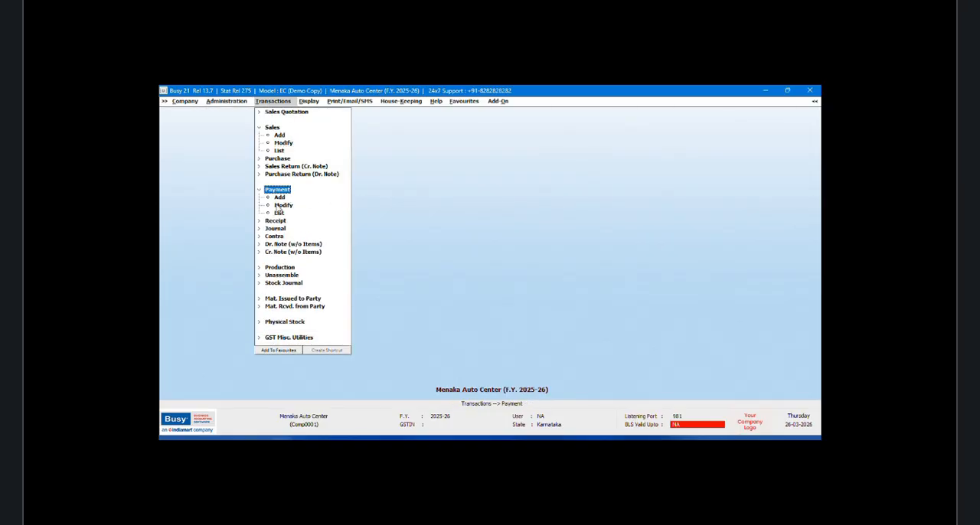
click(279, 199)
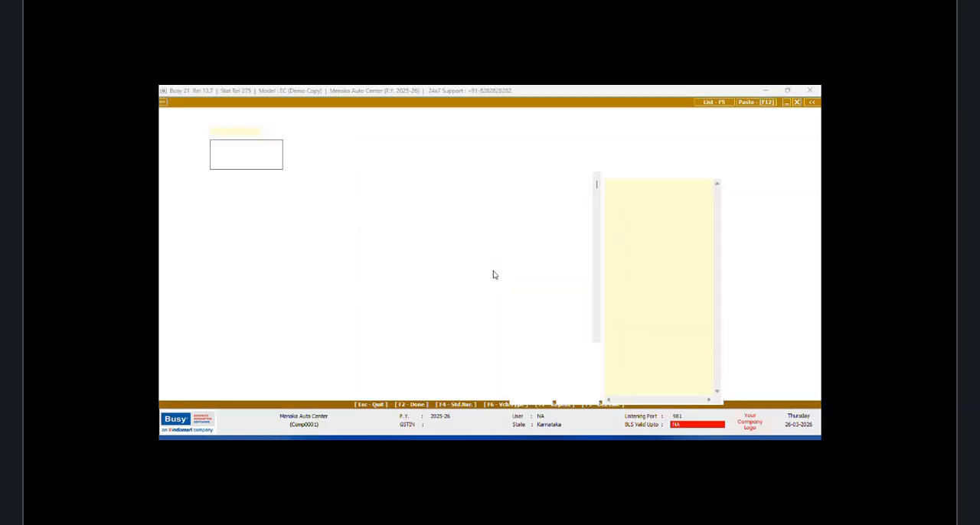
text(7/)
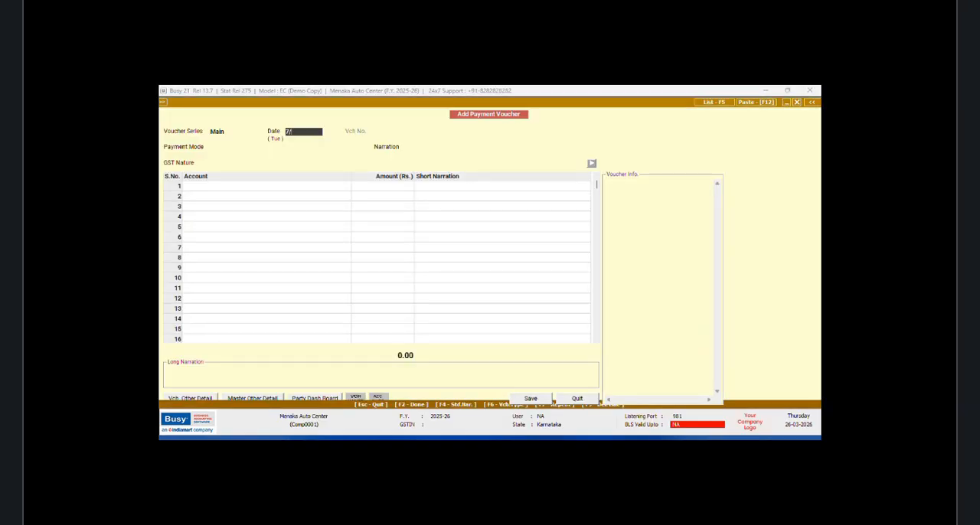
text(4)
key(Return)
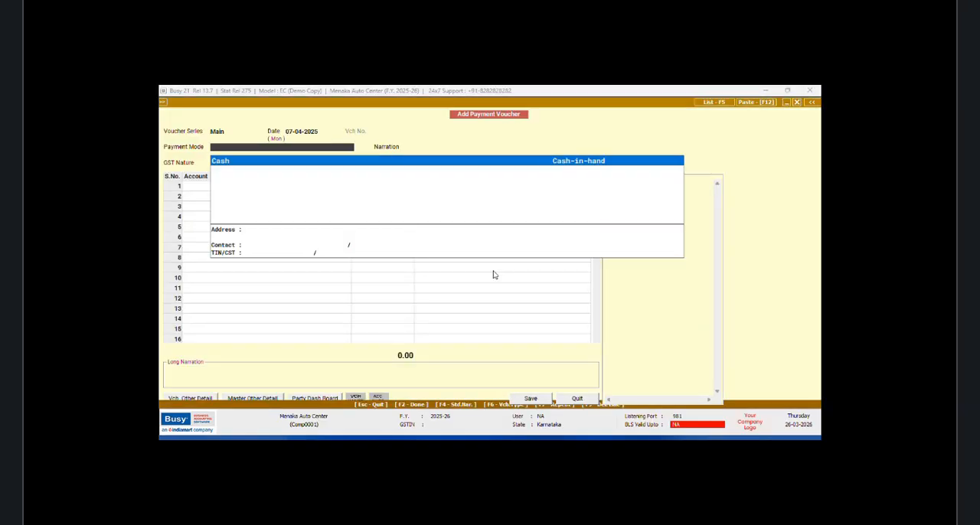
key(Return)
key(Return)
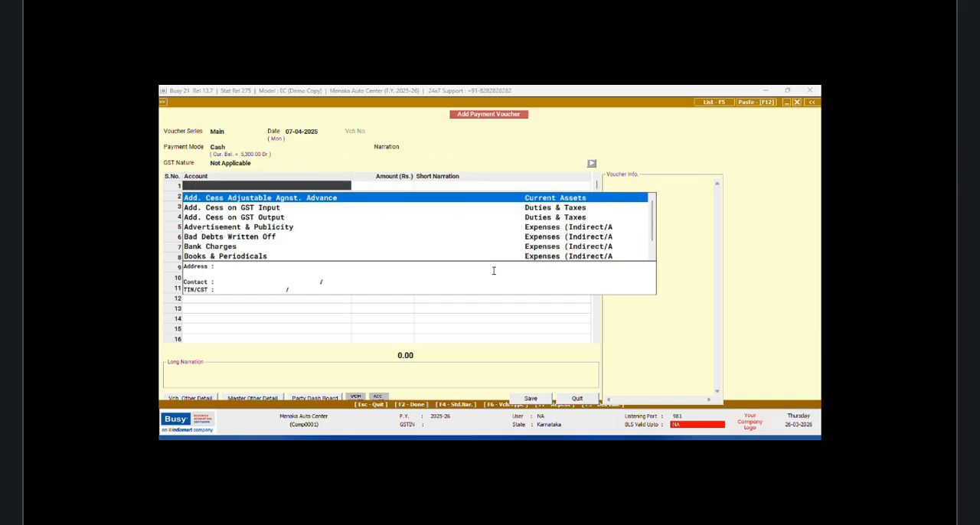
Step: Enter a payment of 53.00 to the second listed mechanic commission account, save the voucher, and exit payment entry
text(mech)
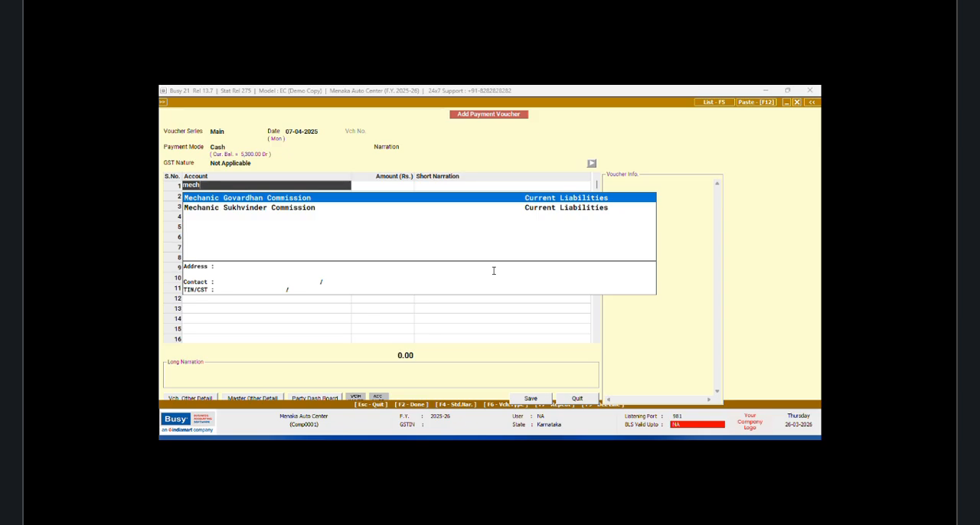
key(Down)
key(Return)
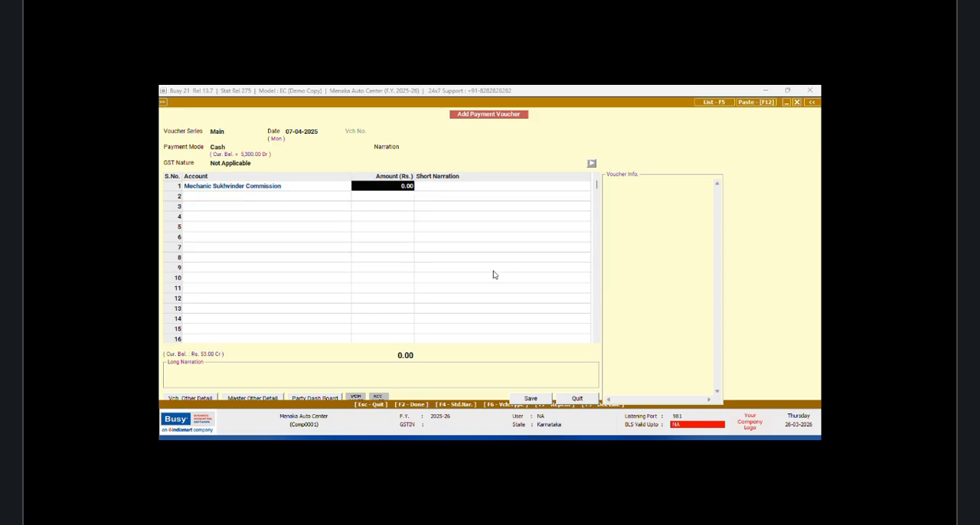
text(53)
key(Return)
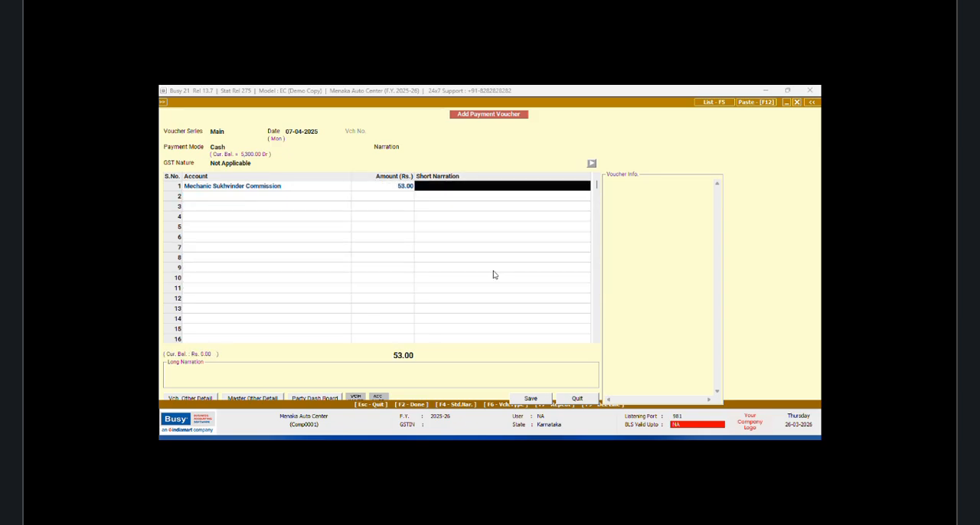
key(Return)
click(525, 397)
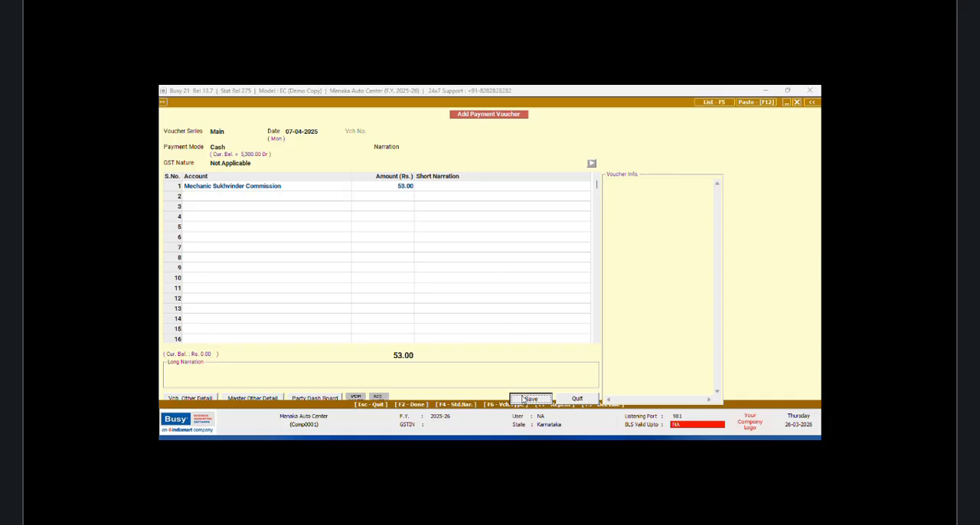
click(582, 399)
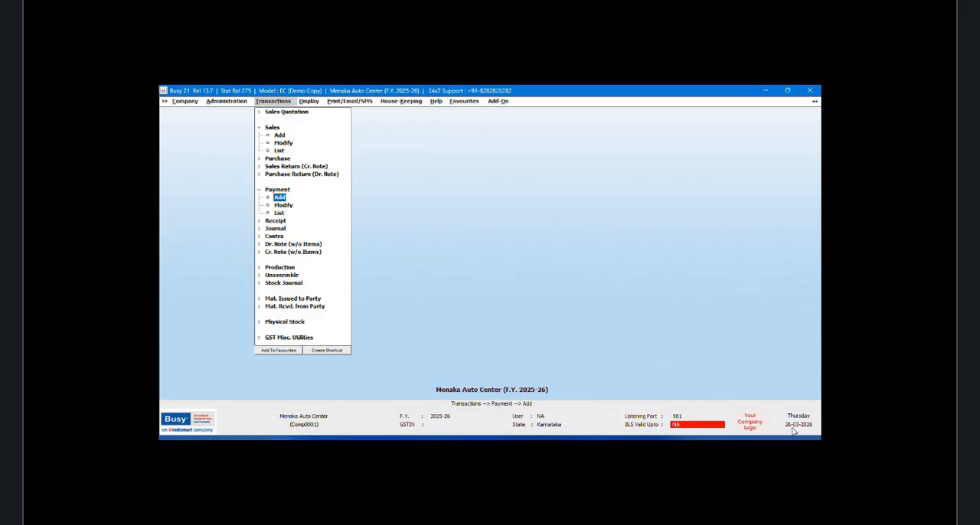
Step: Assign the shortcut combination Shift + Ctrl + F2 to the SQL Query command and save it
key(Right)
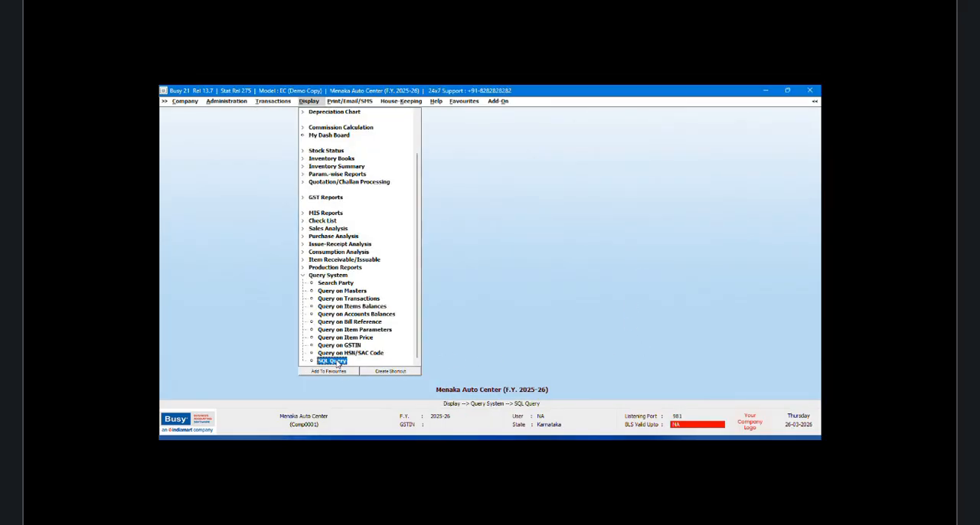
click(334, 361)
click(411, 384)
click(397, 374)
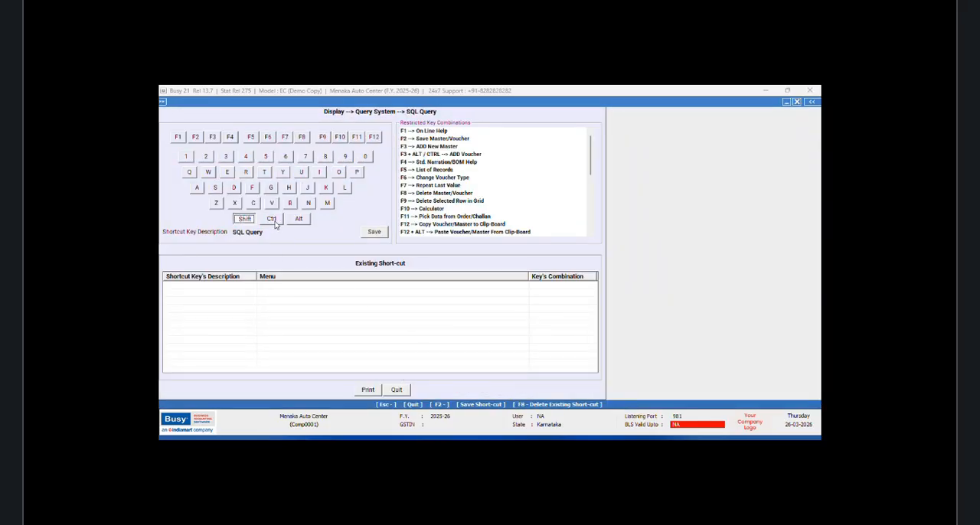
click(274, 221)
click(195, 137)
click(373, 235)
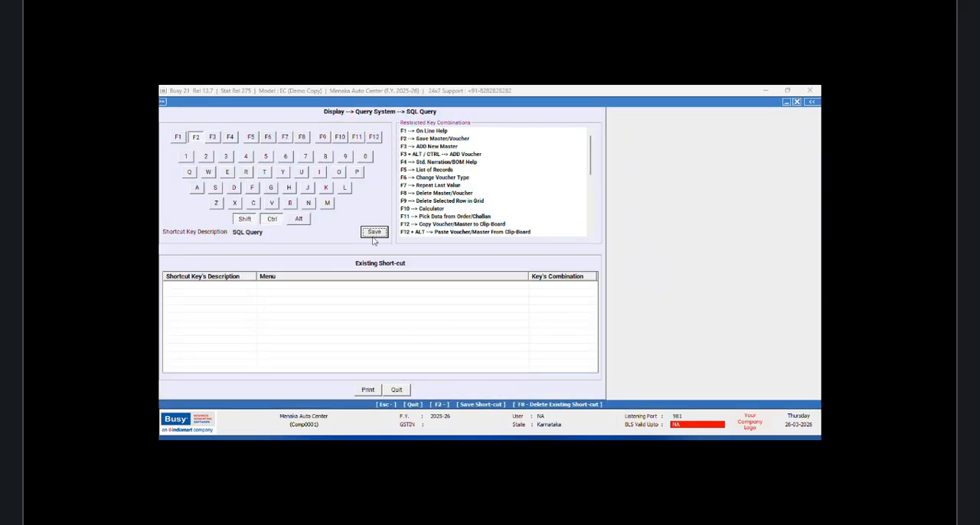
click(546, 285)
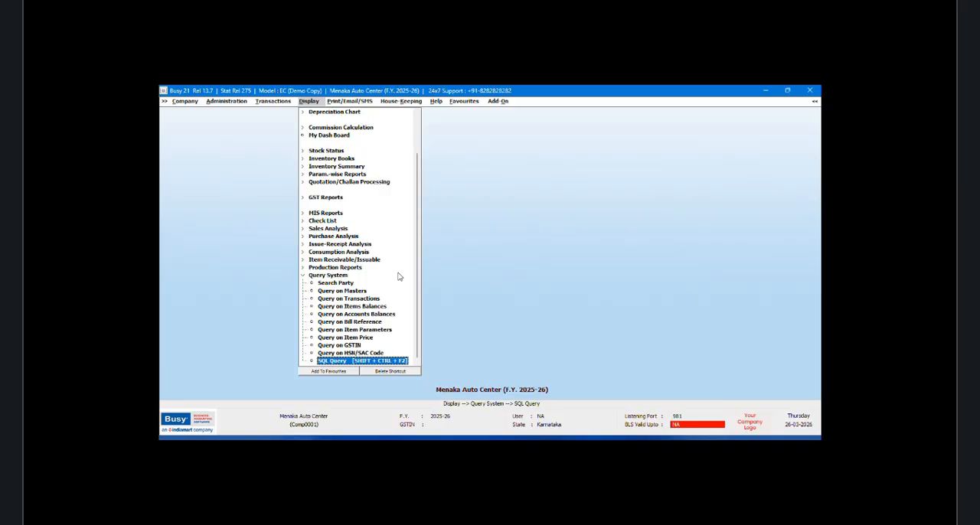
Step: Open the SQL Query Executor and add a new query named "MC Name" without a password
key(ctrl+shift+F2)
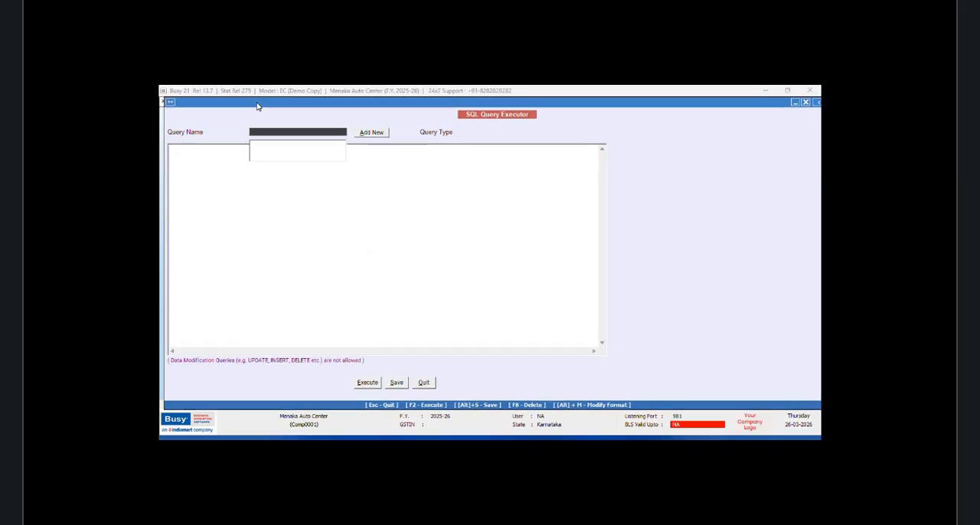
click(366, 133)
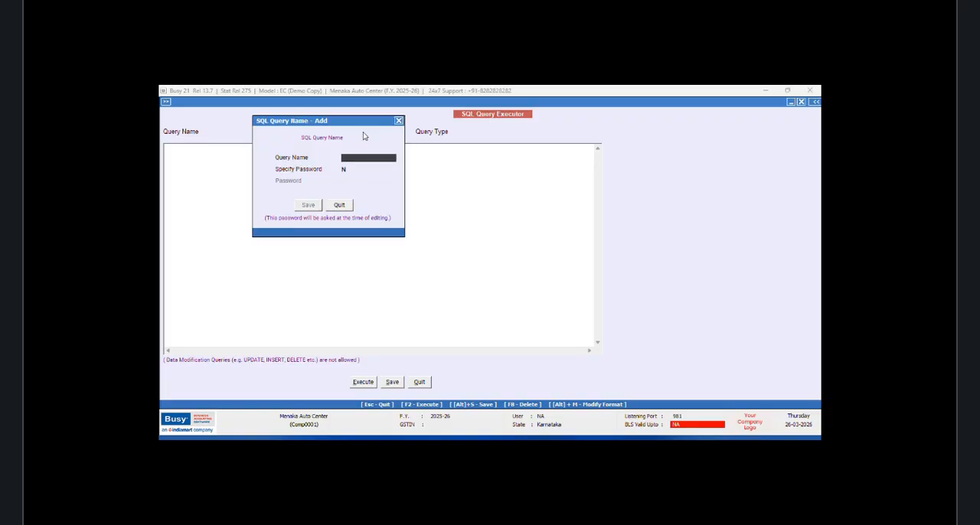
text(MC Name)
click(311, 204)
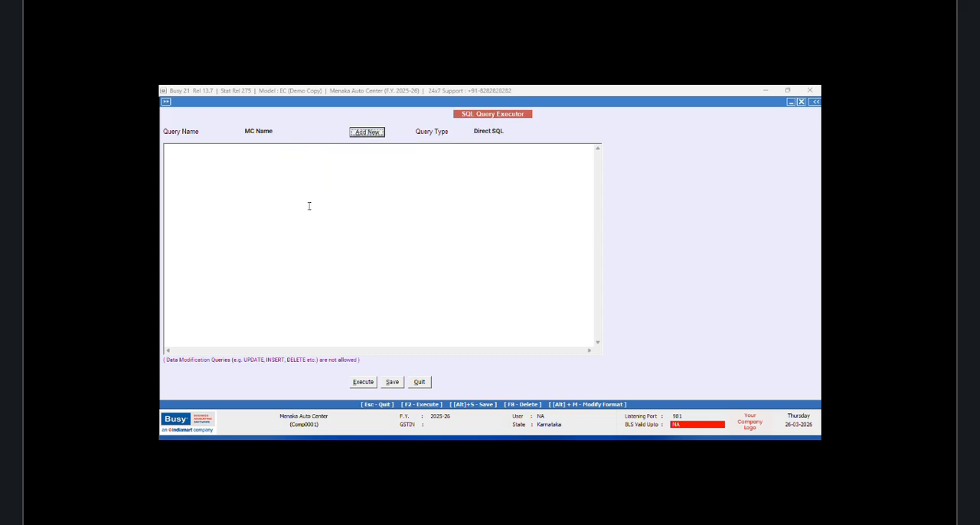
drag(276, 101, 284, 102)
Step: Write the query "Select Tran1.CM4 from Tran1 Where Tran1.VchType=9"
click(202, 151)
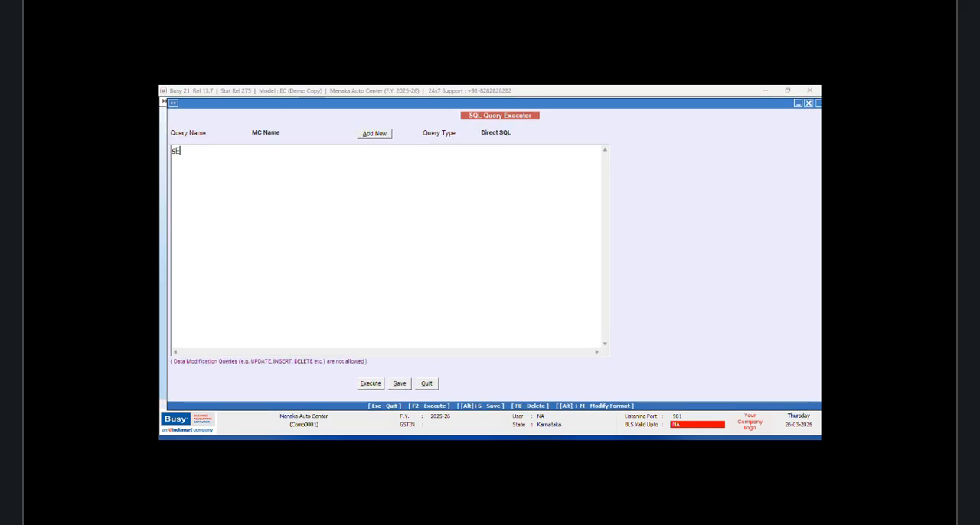
text(lec)
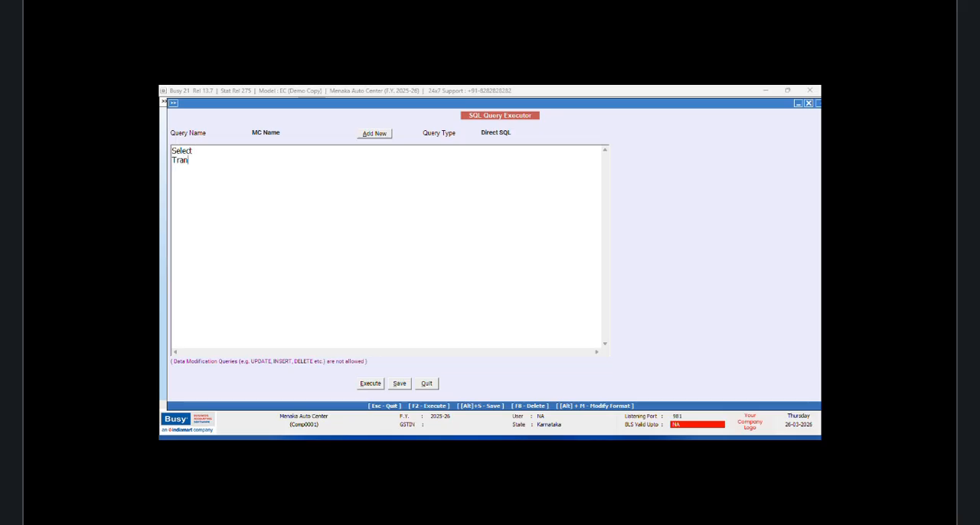
text(t)
key(Return)
text(Tran1.CM4)
key(Return)
text(Where Tra)
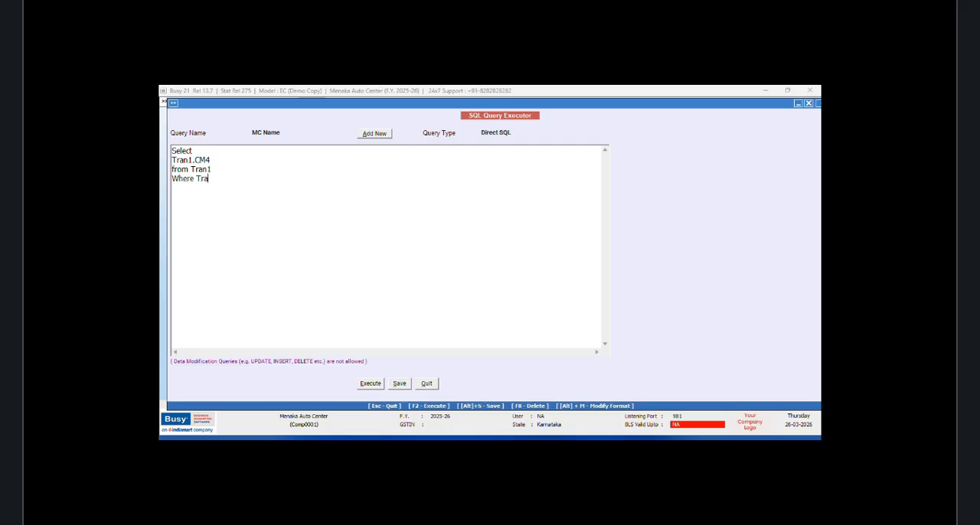
text(n1.VchType=9)
Step: Execute the query, narrow the CM4 column in the results, and close the results
click(371, 384)
click(538, 285)
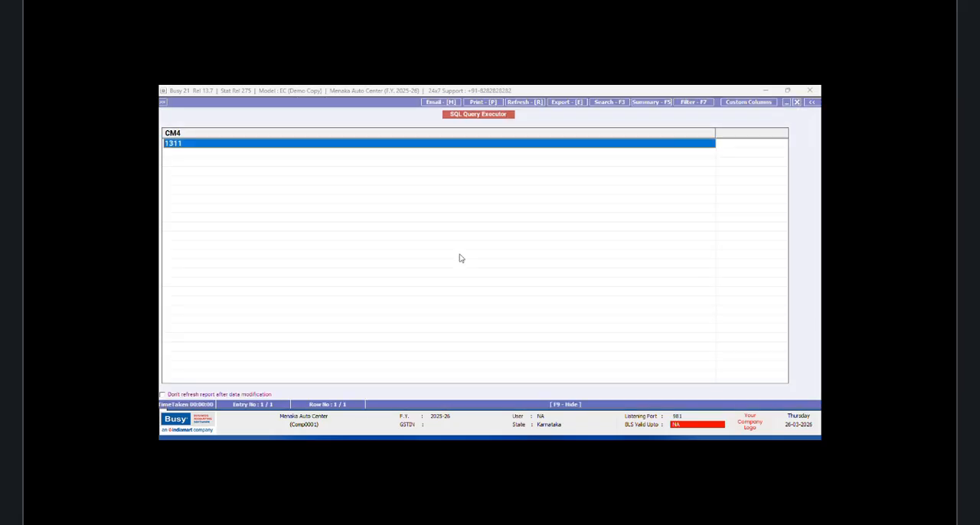
drag(716, 134, 291, 177)
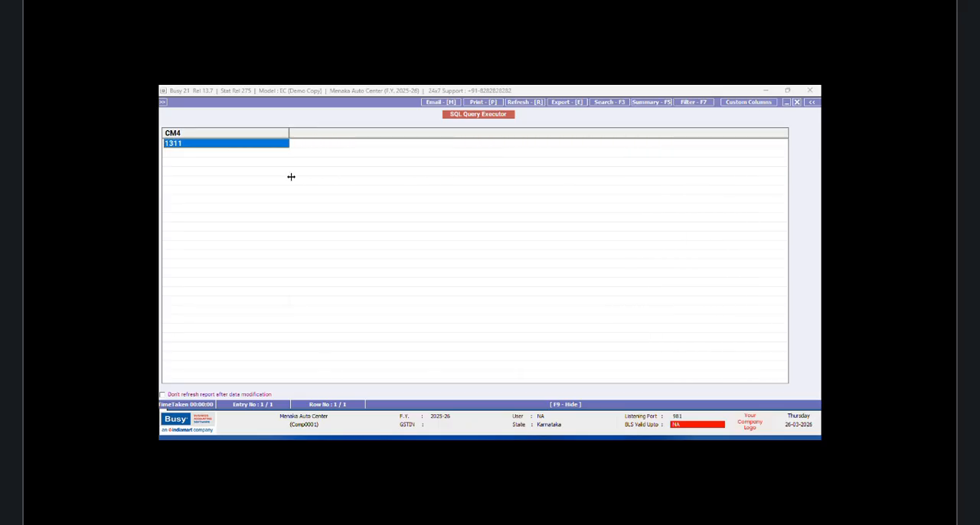
click(797, 102)
Step: Replace the selected field Tran1.CM4 with the subquery "(Select Master1.Name from Master1 Where Master1.Code=Tran1.CM4)"
click(173, 161)
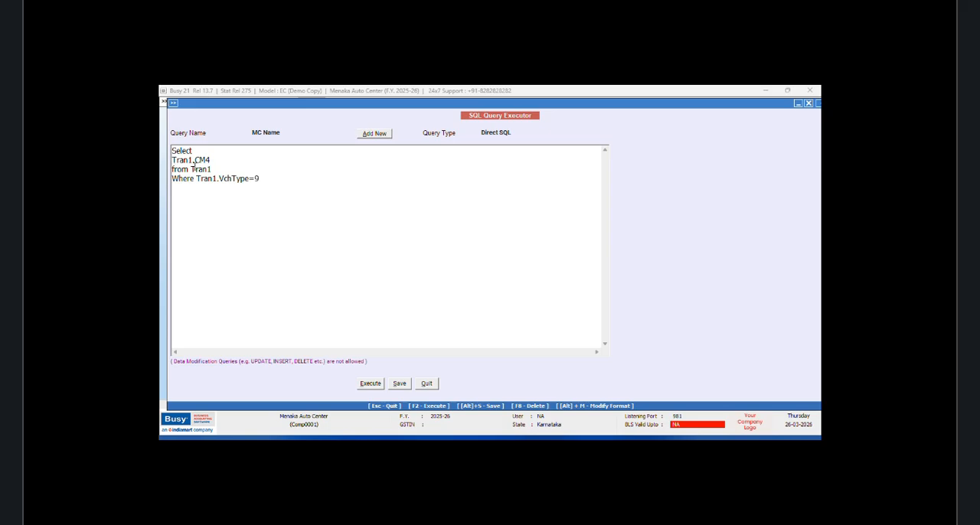
text((Select Master1.N)
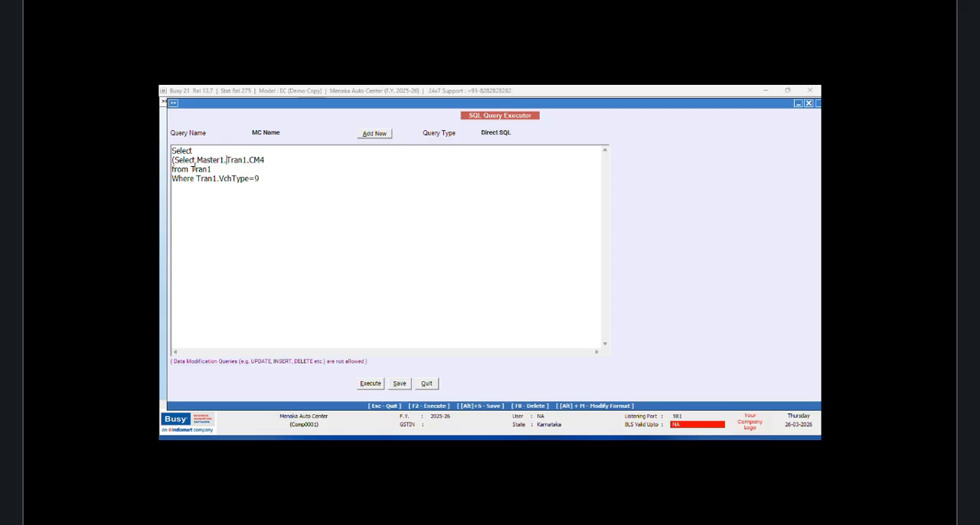
text(ame f rom)
key(BackSpace)
key(BackSpace)
key(BackSpace)
key(BackSpace)
key(BackSpace)
text(ROM)
key(BackSpace)
key(BackSpace)
key(BackSpace)
key(BackSpace)
text(rom Master1 W)
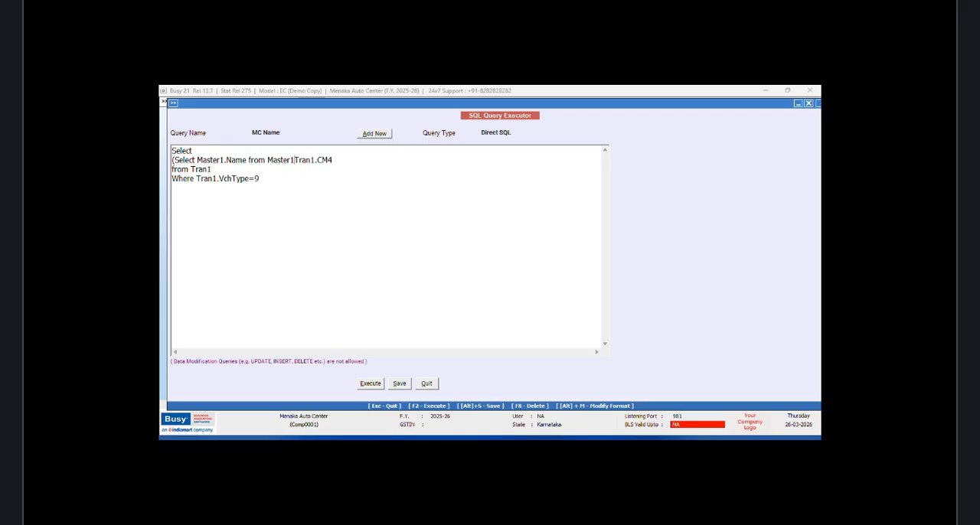
text(here Mas)
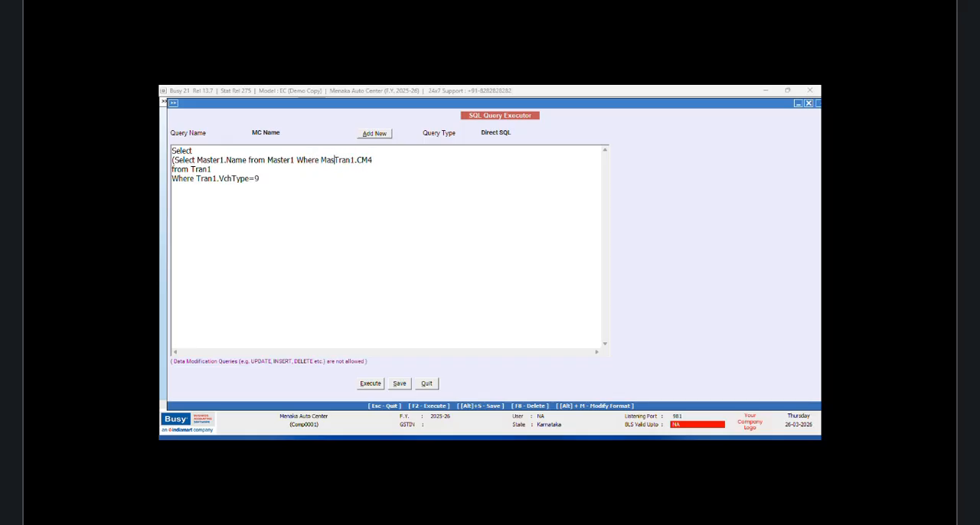
text(ter1.Code=)
Step: Execute the revised query to check the mechanic name lookup, and close the results
click(373, 383)
click(544, 283)
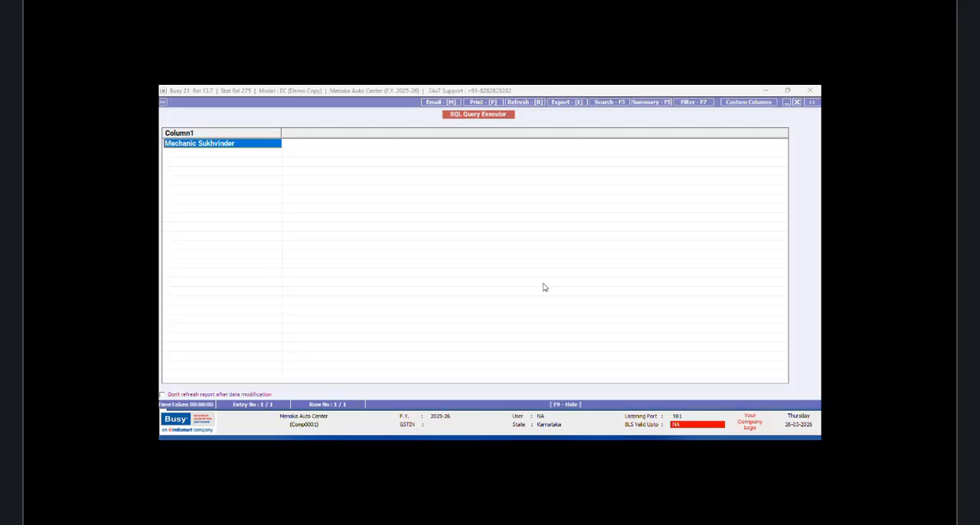
click(798, 103)
click(195, 180)
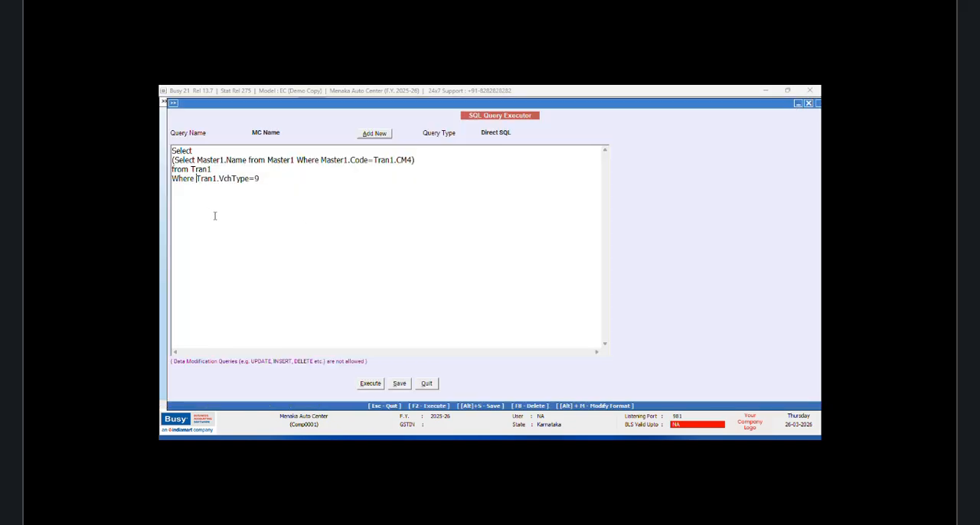
key(Return)
text(and)
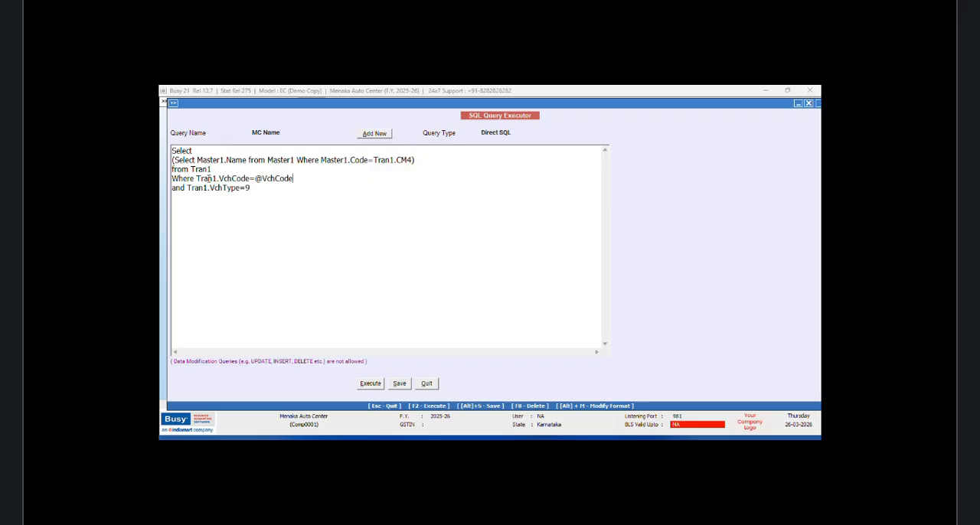
text(@)
Step: Set the query type to Vch. Header(Inventory), save the query, and exit the SQL Query Executor
click(517, 134)
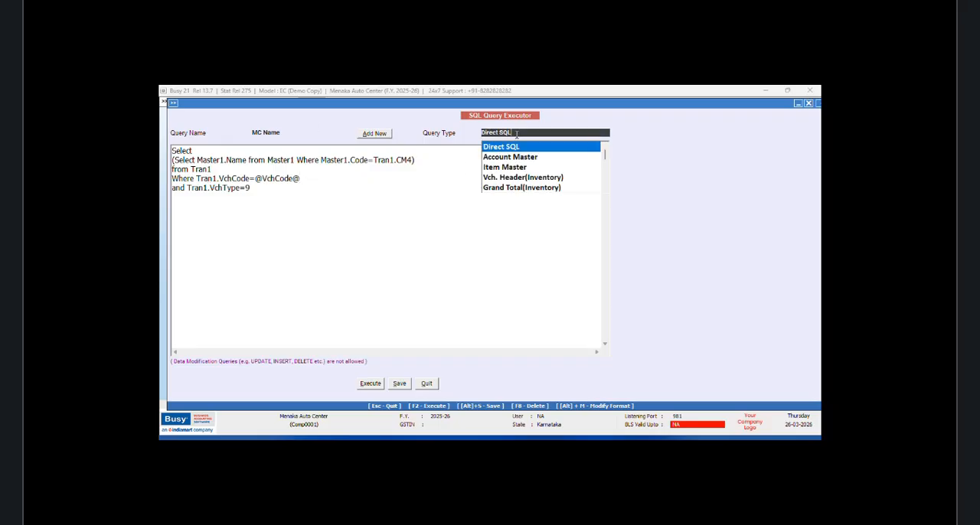
click(551, 180)
click(401, 386)
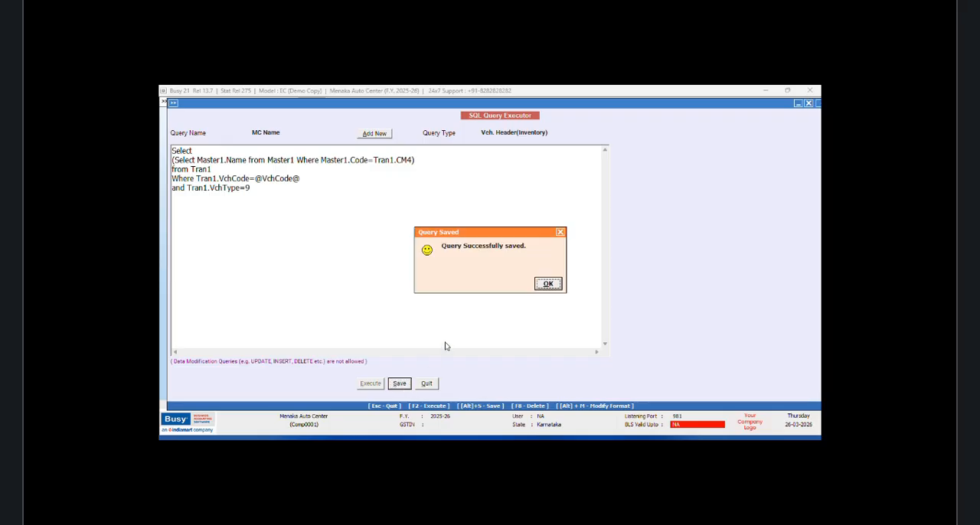
key(Return)
click(426, 386)
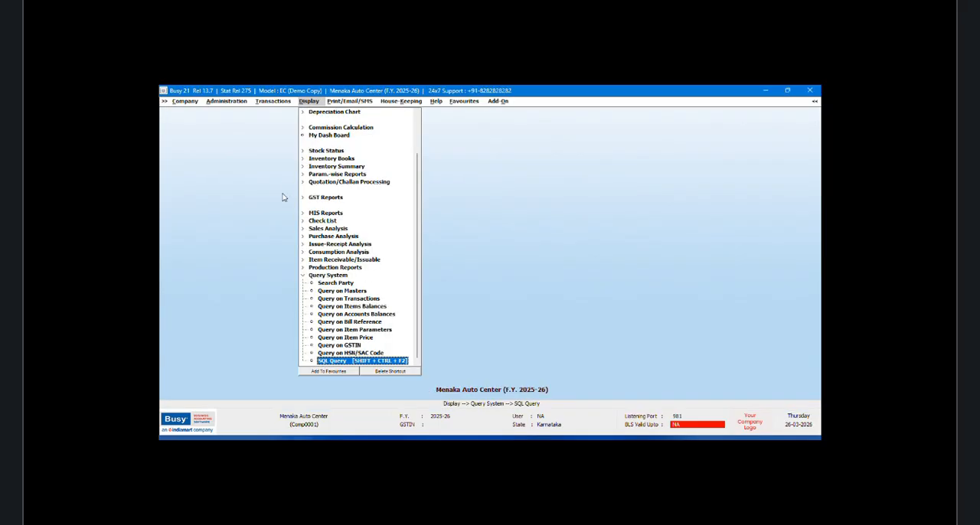
Step: Open the list of sales vouchers on screen and add a custom column format named NEW DESIGN
click(261, 103)
click(280, 151)
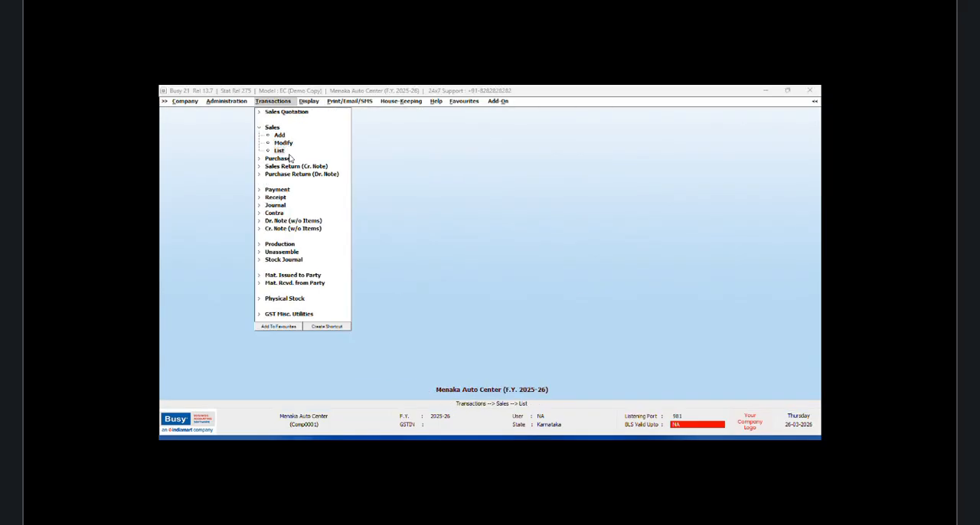
click(459, 282)
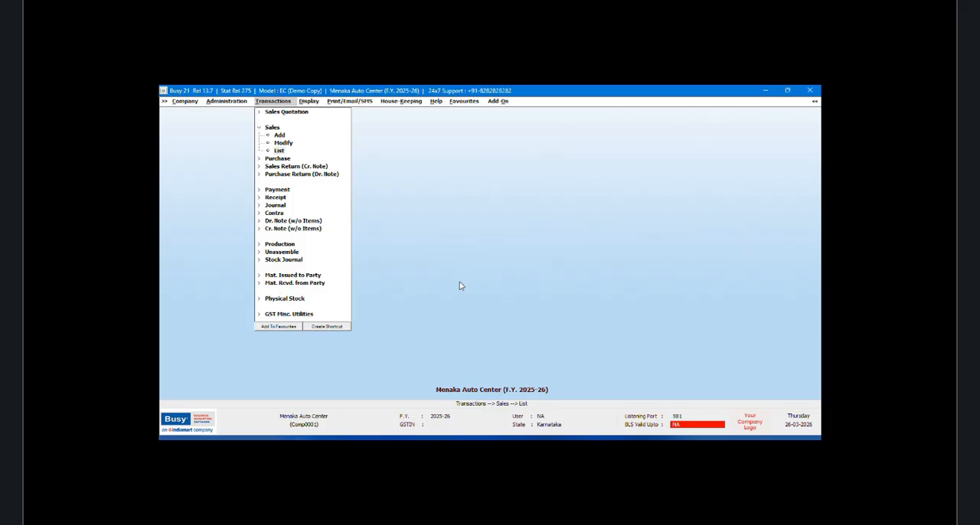
click(289, 276)
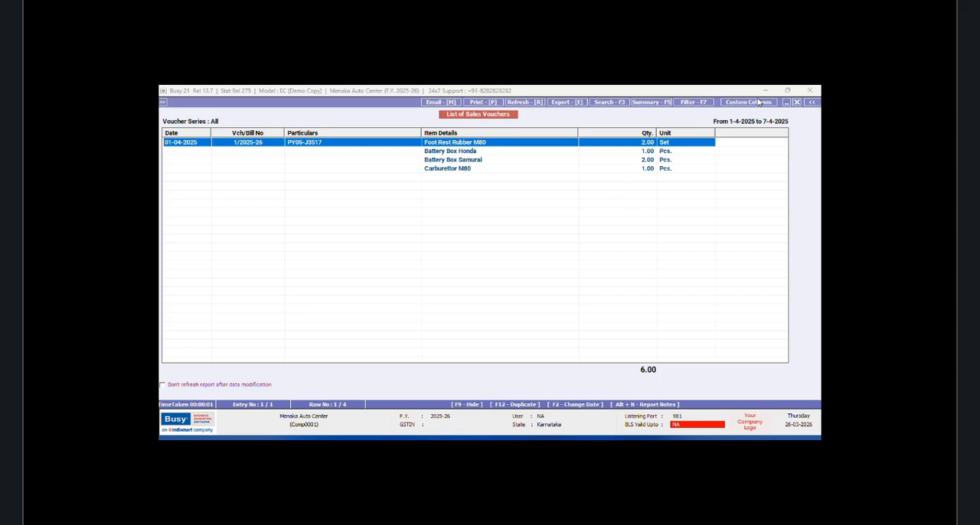
click(758, 102)
click(527, 285)
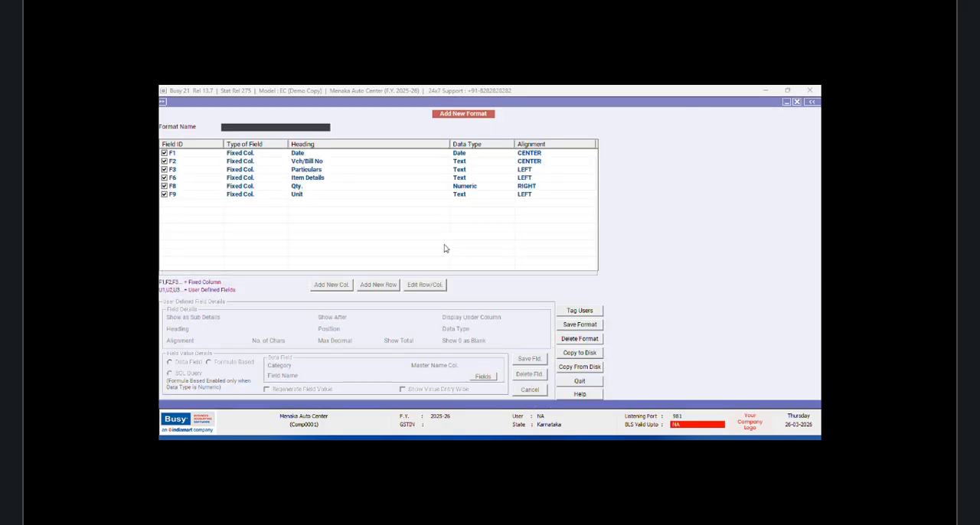
text(NEW DESIGN)
key(Return)
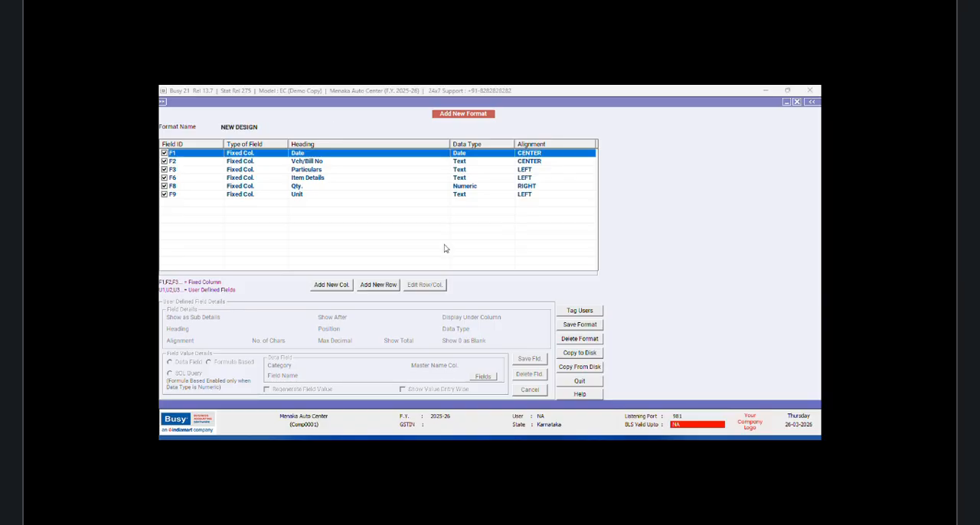
Step: Add a new column headed MECHANIC after F3, with Text data type and LEFT alignment
click(332, 287)
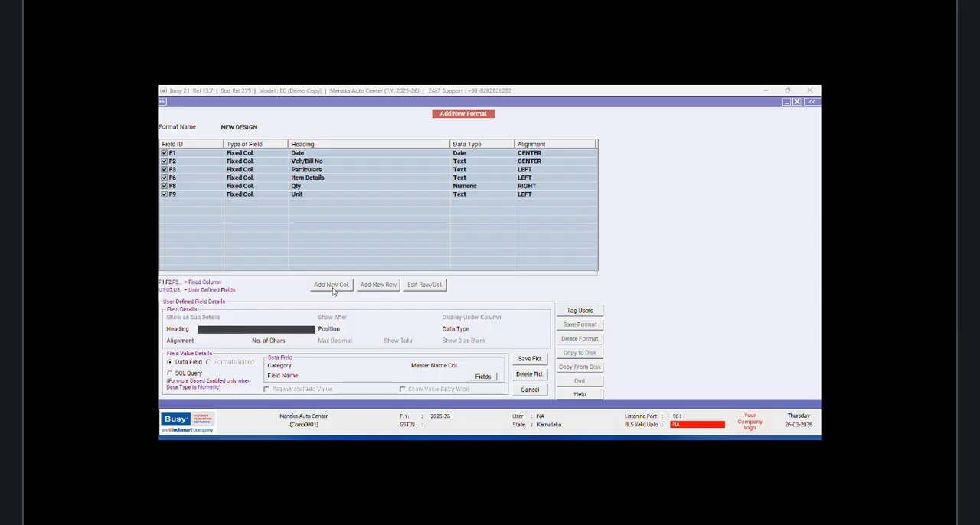
text(Mechani)
key(Return)
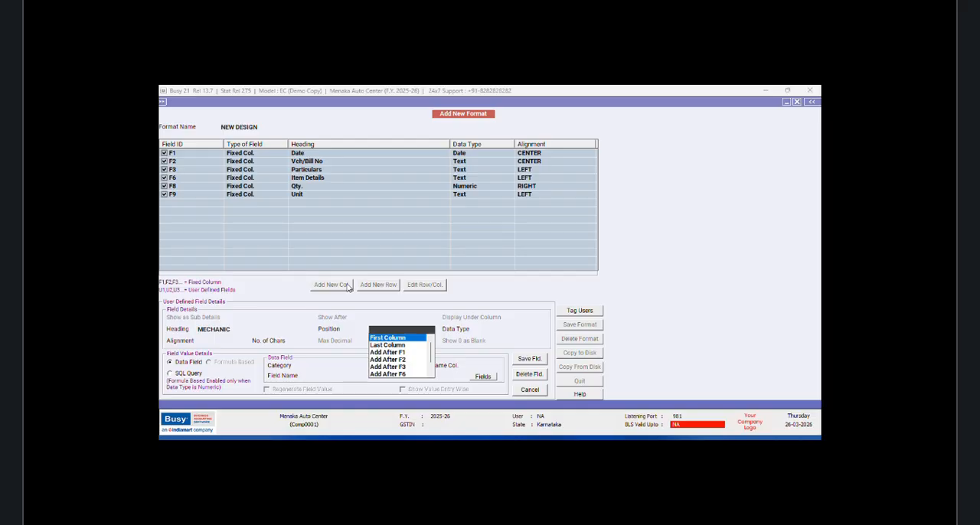
click(402, 368)
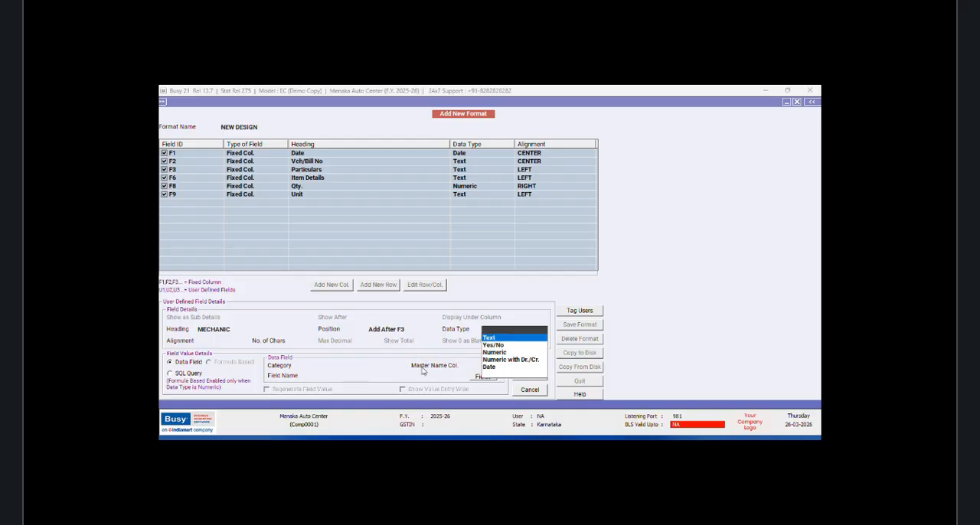
click(495, 339)
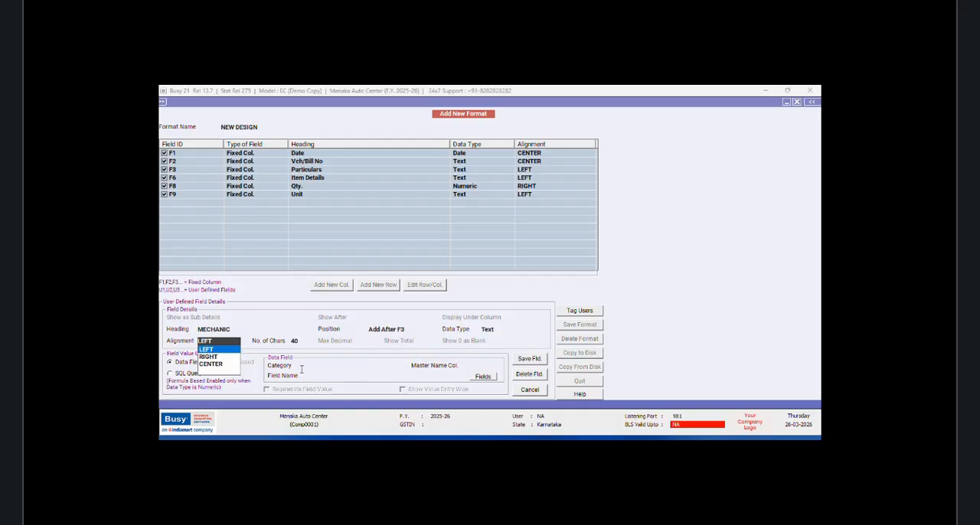
key(Return)
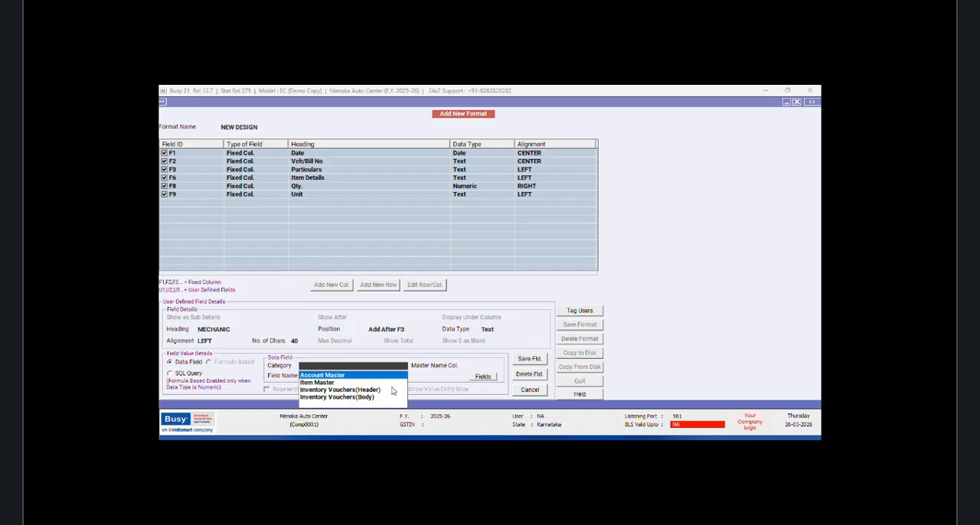
Step: Source the MECHANIC column from the Inventory Vouchers(Header) category's SQL_QUERY_TEXT field with the query MC Name, and save the field
click(376, 388)
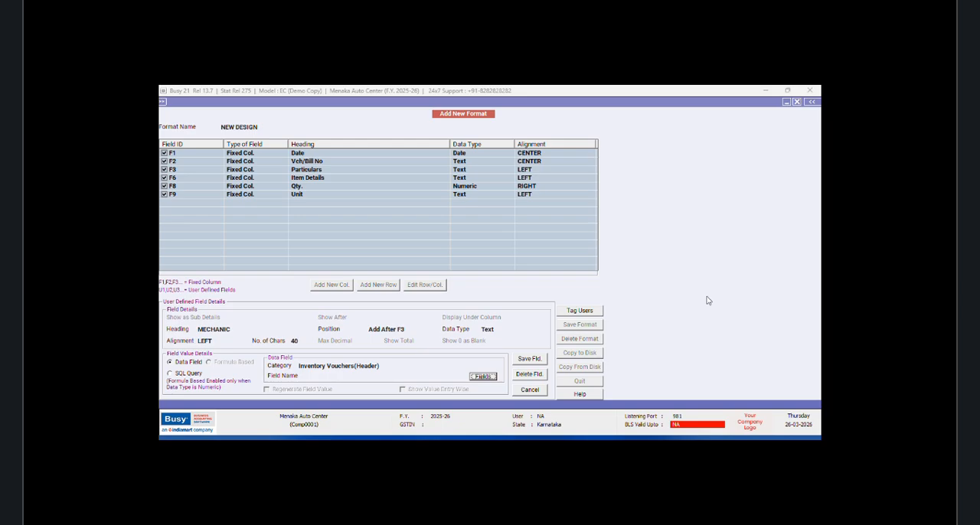
key(Return)
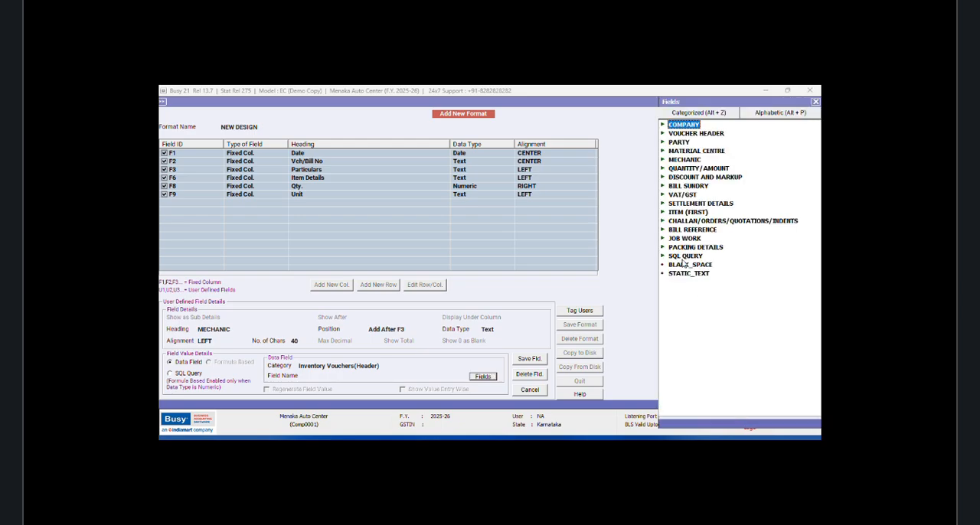
double_click(684, 255)
double_click(713, 283)
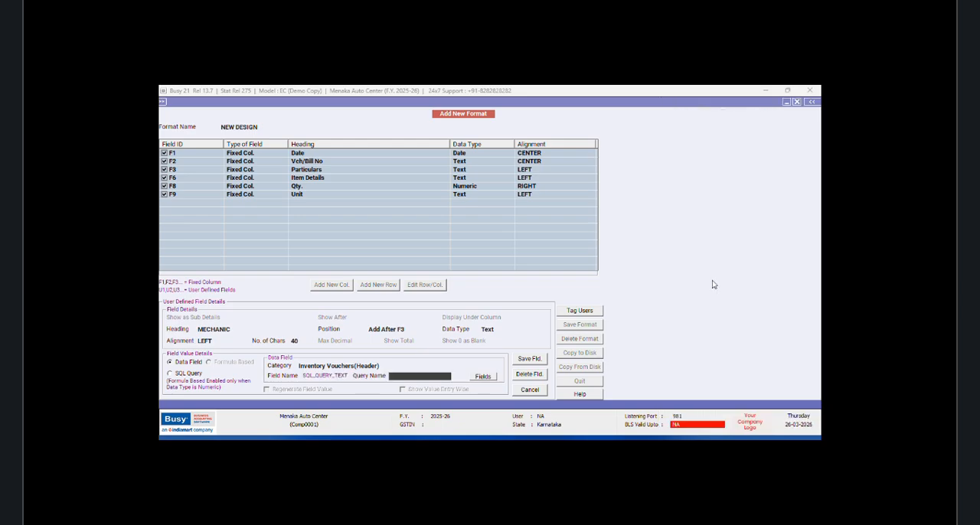
click(446, 377)
click(422, 383)
text(MC Name)
click(523, 361)
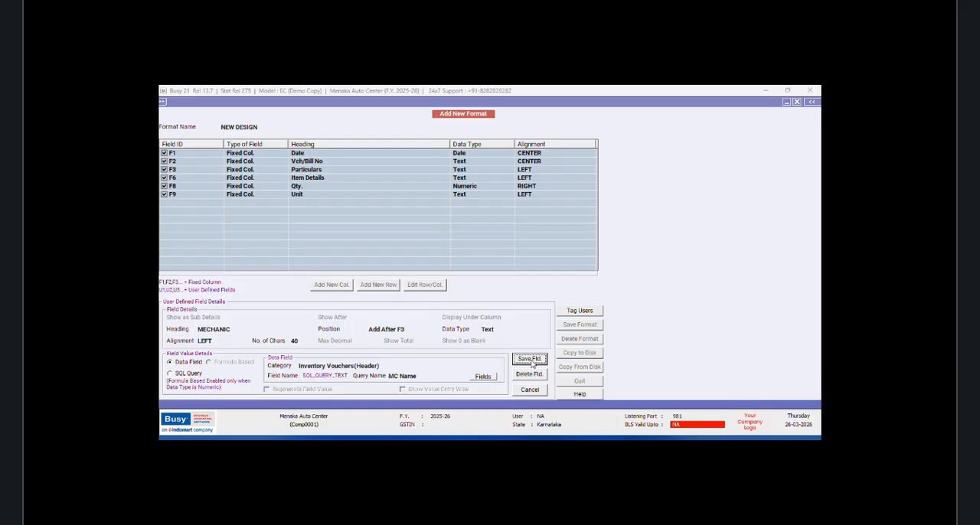
click(513, 285)
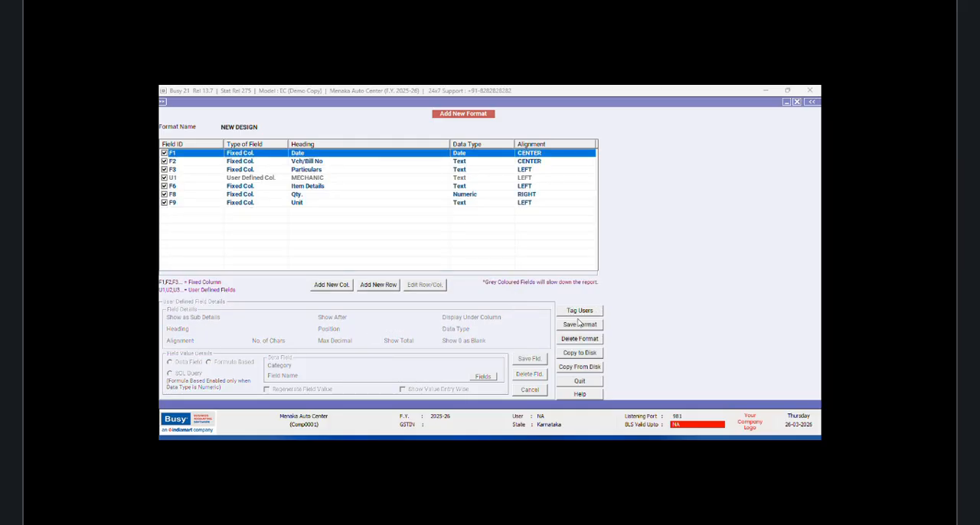
Step: Save the NEW DESIGN format and close the sales voucher list
click(574, 327)
click(514, 287)
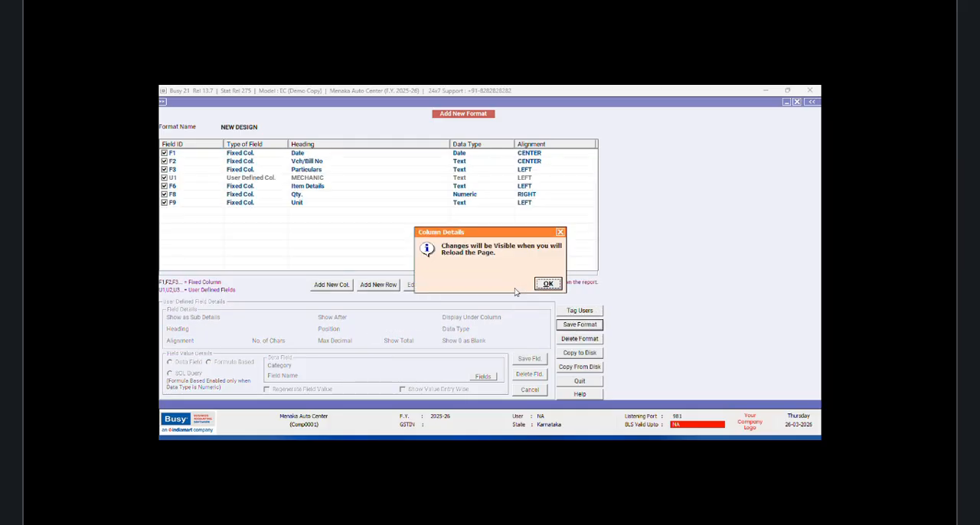
click(548, 284)
click(798, 113)
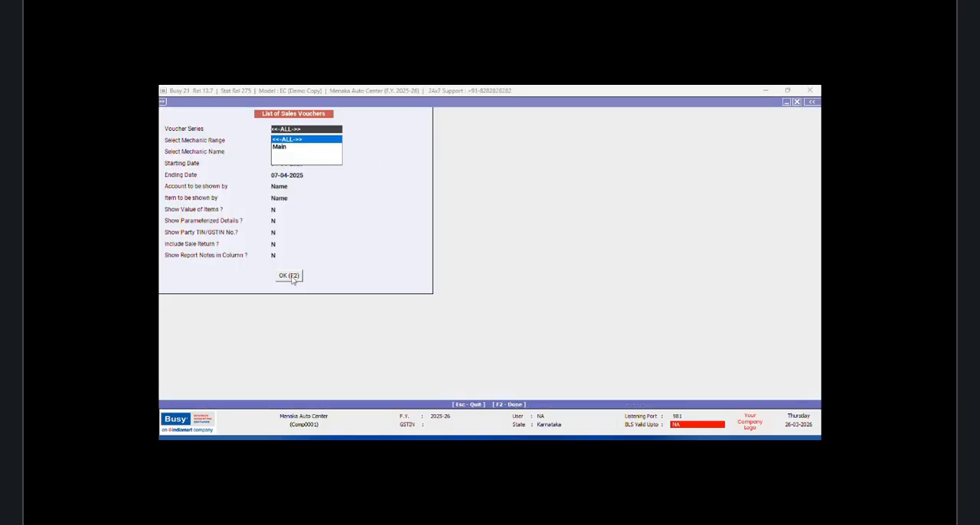
click(796, 102)
Step: Check the sales voucher list in the NEW DESIGN format, narrowing the Particulars and MECHANIC columns, and close it
click(281, 151)
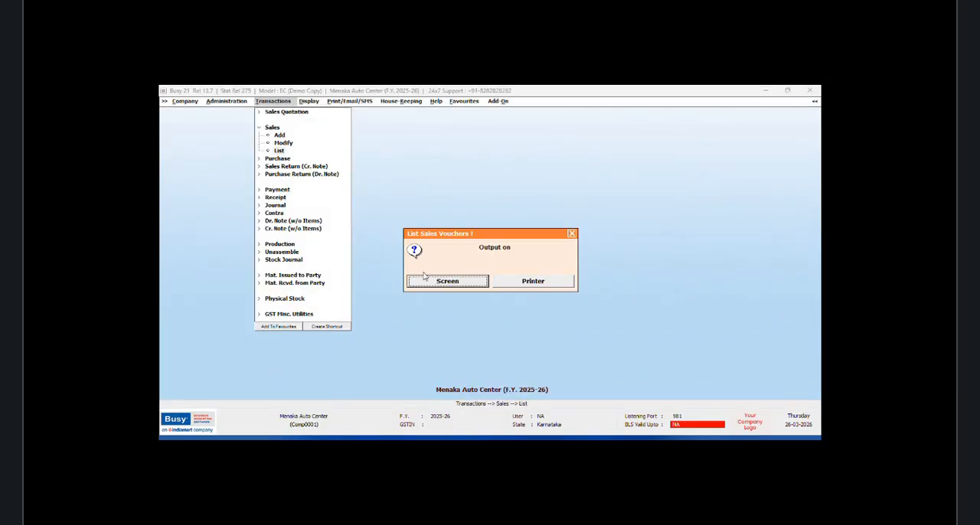
click(426, 277)
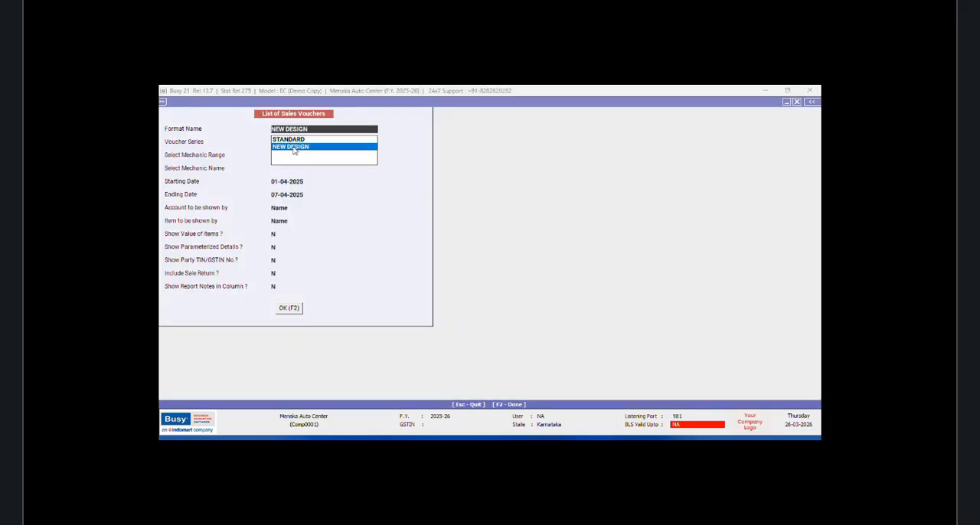
click(289, 312)
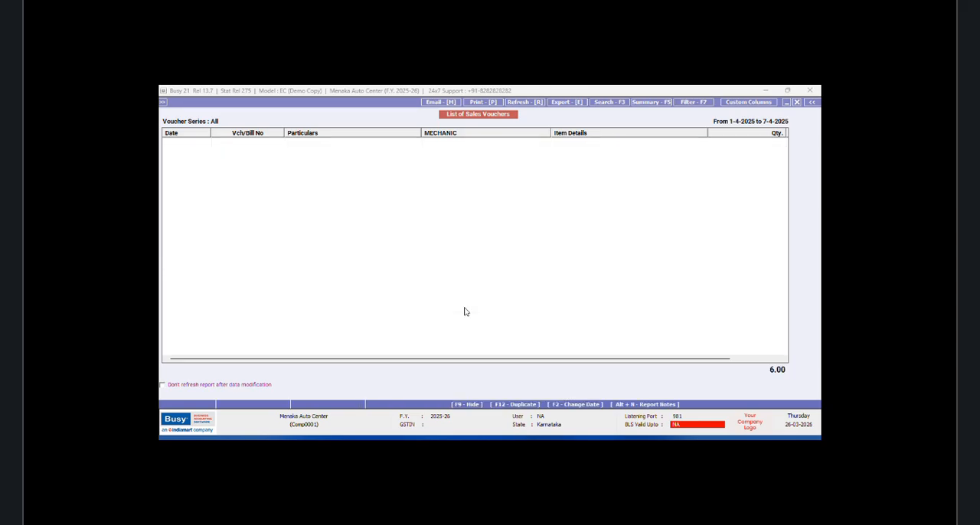
drag(421, 134, 335, 134)
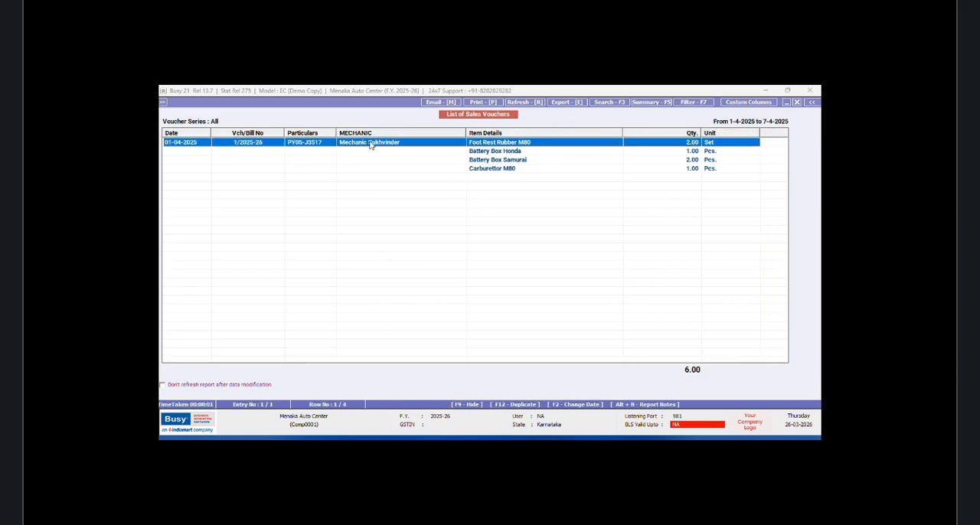
drag(466, 133, 416, 133)
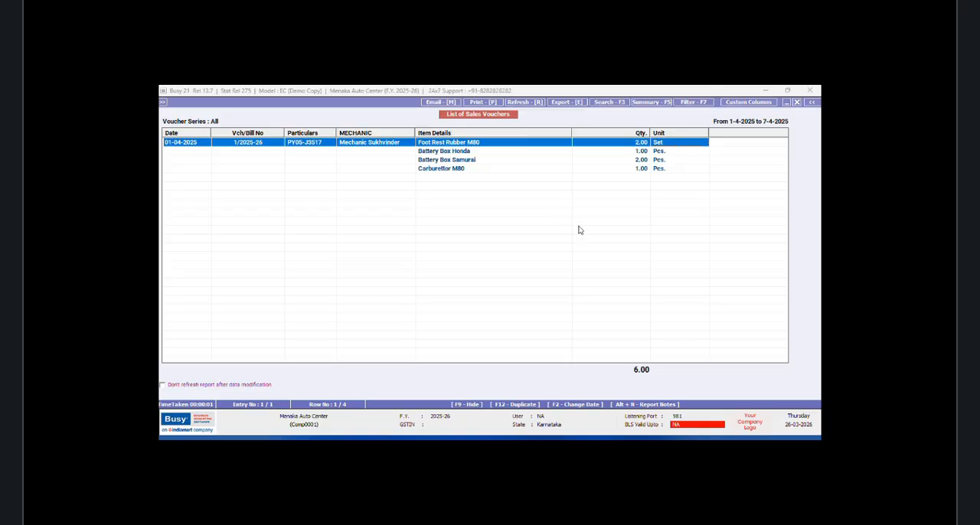
click(797, 101)
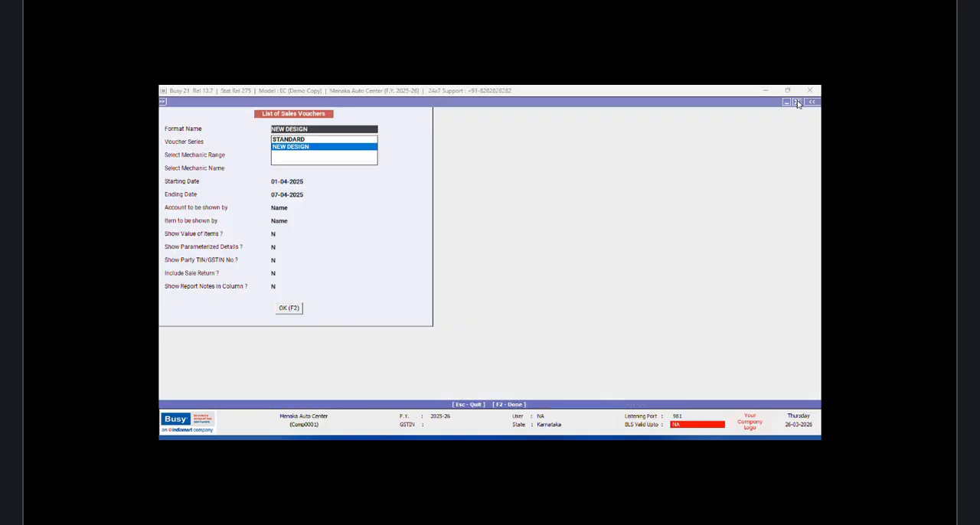
click(797, 101)
key(ctrl+alt+q)
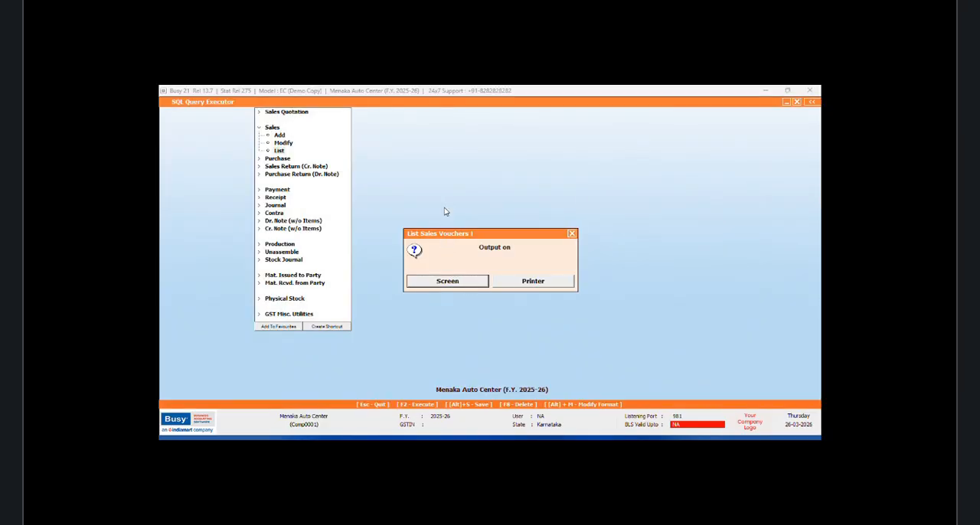
click(365, 135)
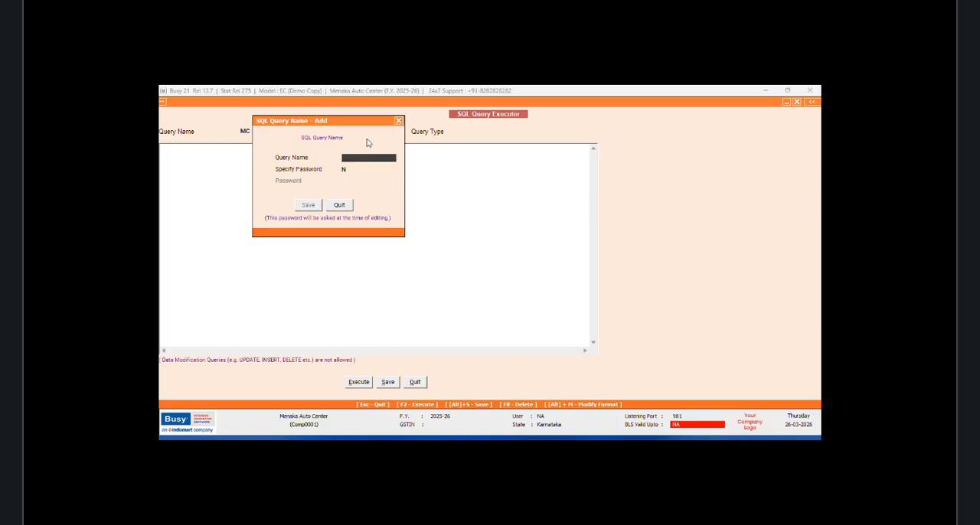
click(346, 206)
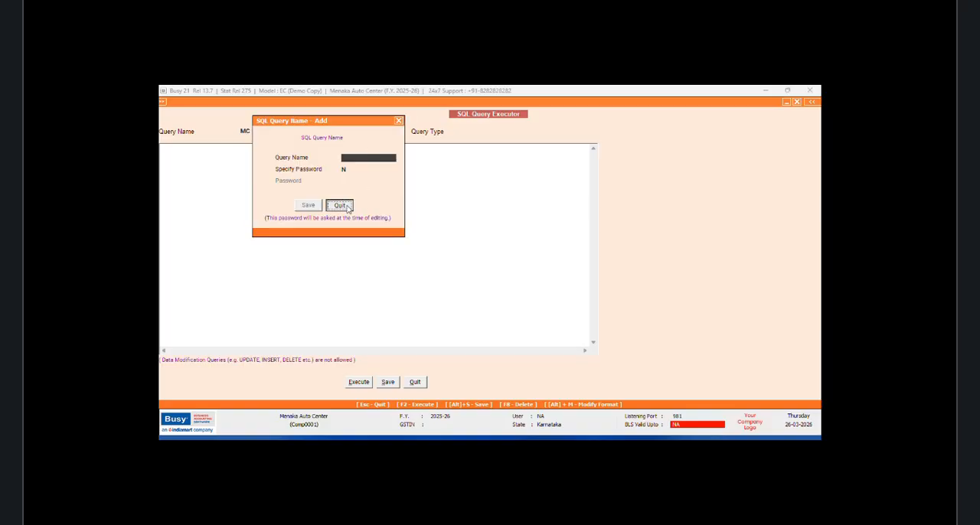
click(415, 382)
click(572, 234)
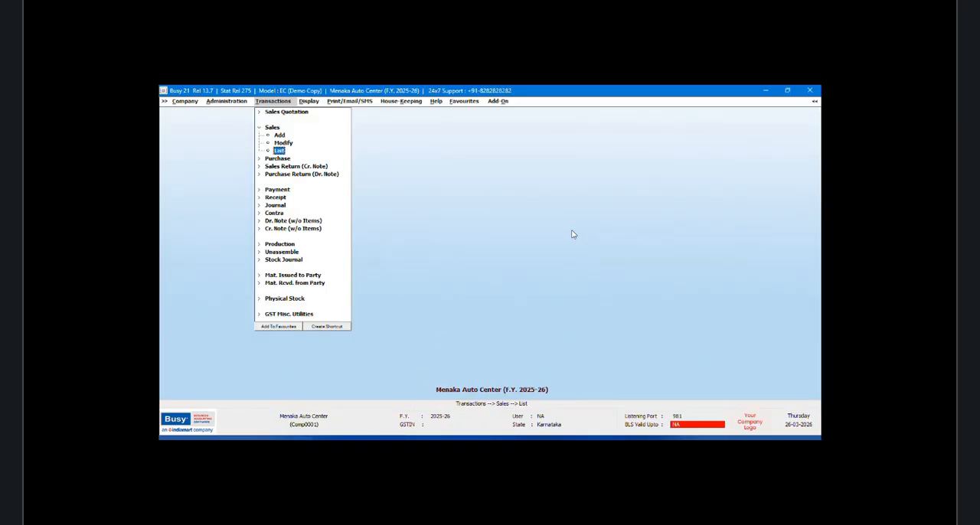
Step: Create a new SQL query named OKLA without a password in the SQL Query Executor
key(ctrl+q)
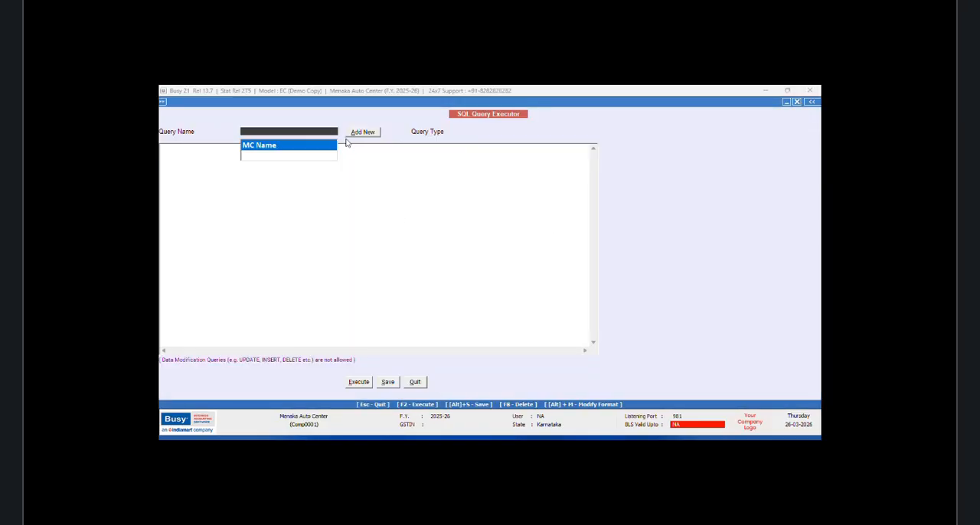
click(353, 135)
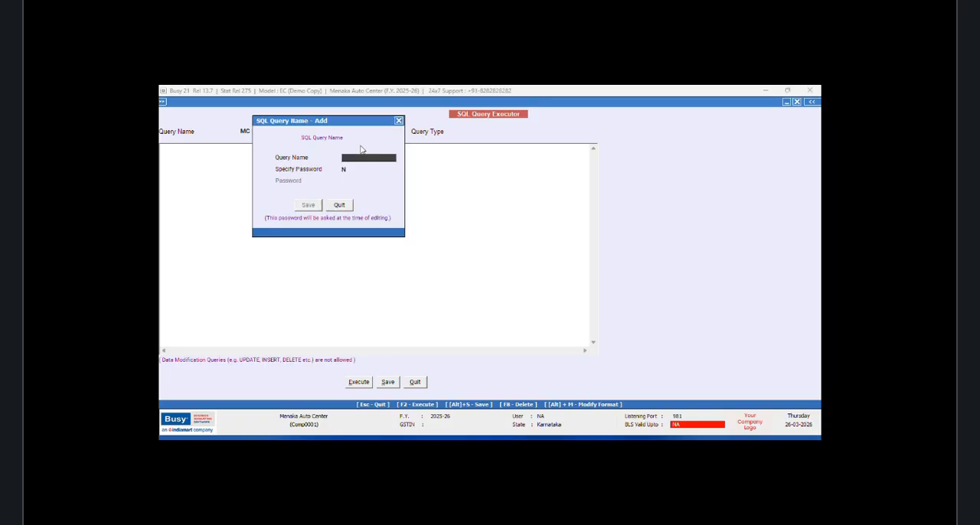
text(OKLA)
click(309, 205)
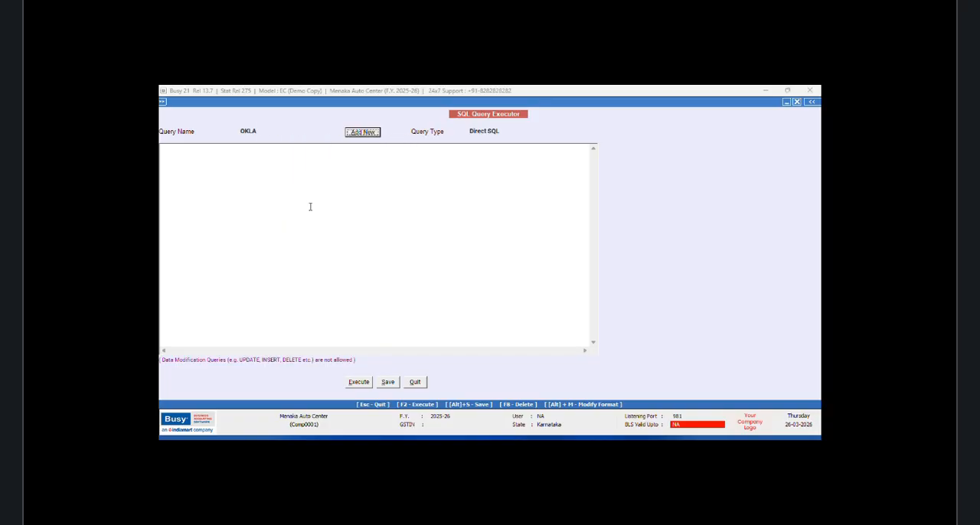
Step: Begin the OKLA query with "Select" and, on a new line, the subquery "(Select M2.Mobile From MasterAddressInfo as M2"
click(193, 161)
text(Select)
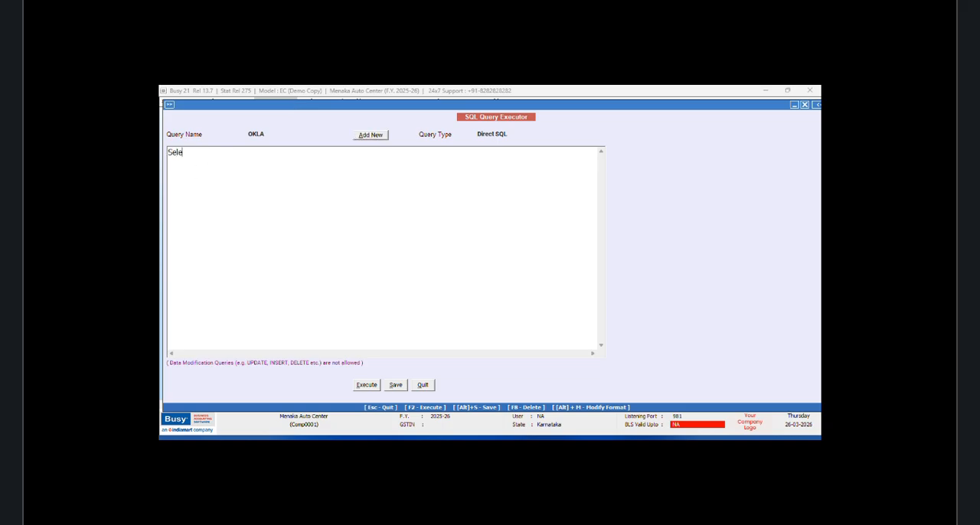
key(Return)
text((Select M2.Mobile From M)
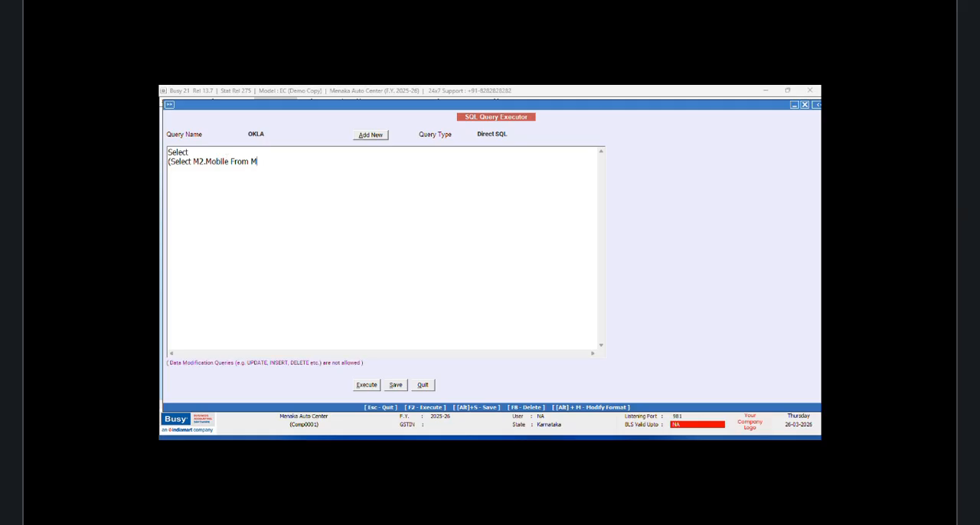
text(asterAddressInfo as M2 Where M)
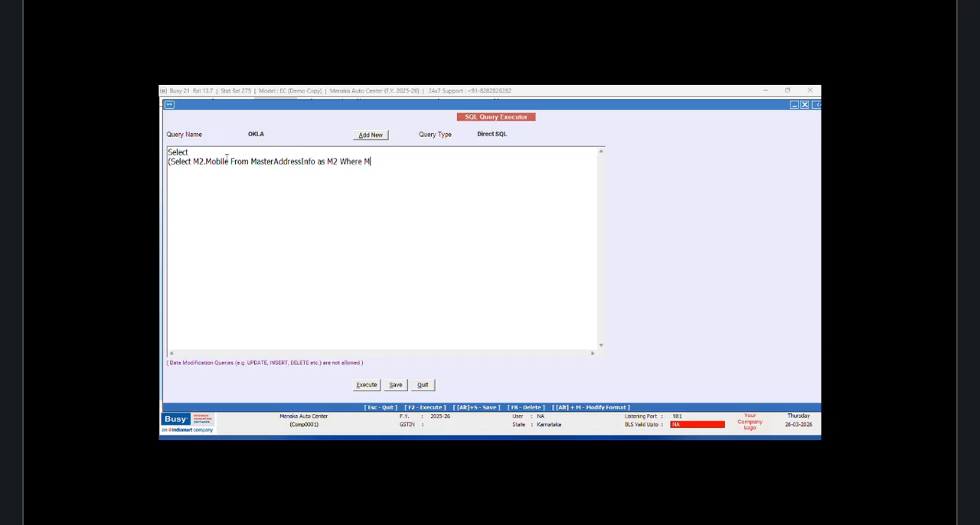
text(2.m)
Step: Continue the subquery with the condition "Where M2.MasterCode="
key(BackSpace)
text(MasterCode=(Select Tran1)
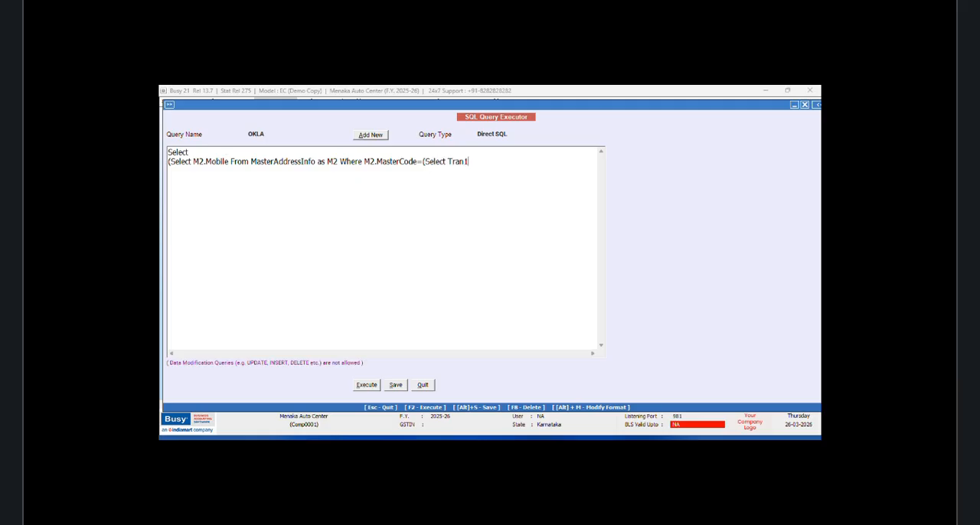
text(.Master)
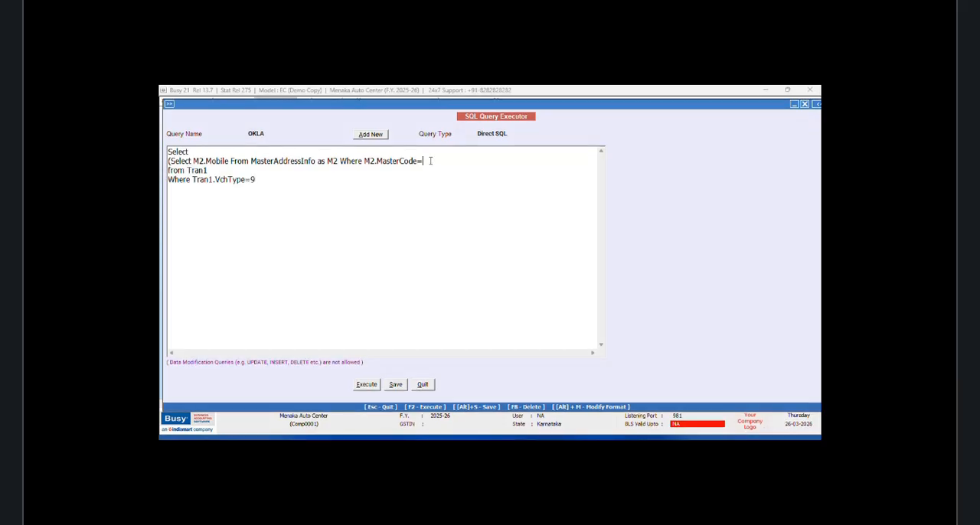
Step: Complete the subquery condition with "Tran1.CM4)", then execute the OKLA query and close its results
text(Tran1.CM4)
click(366, 384)
click(547, 284)
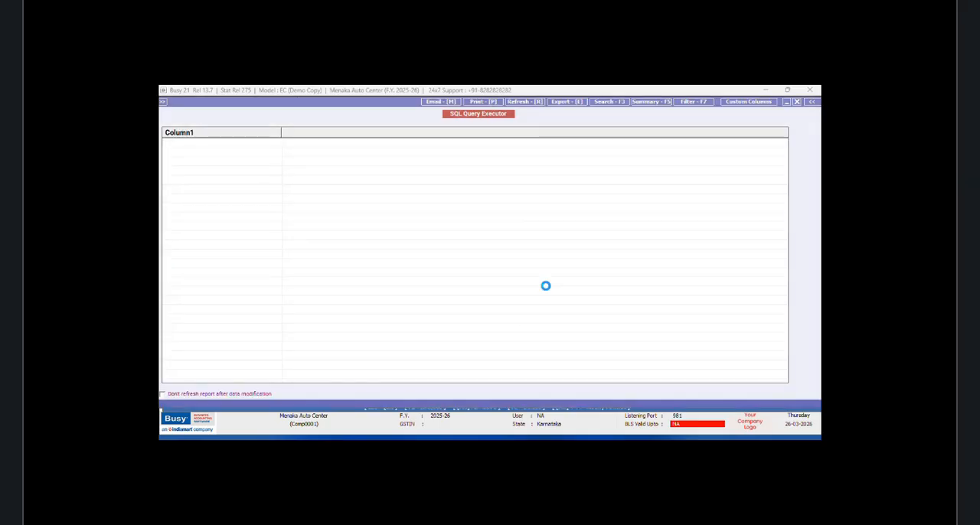
click(797, 101)
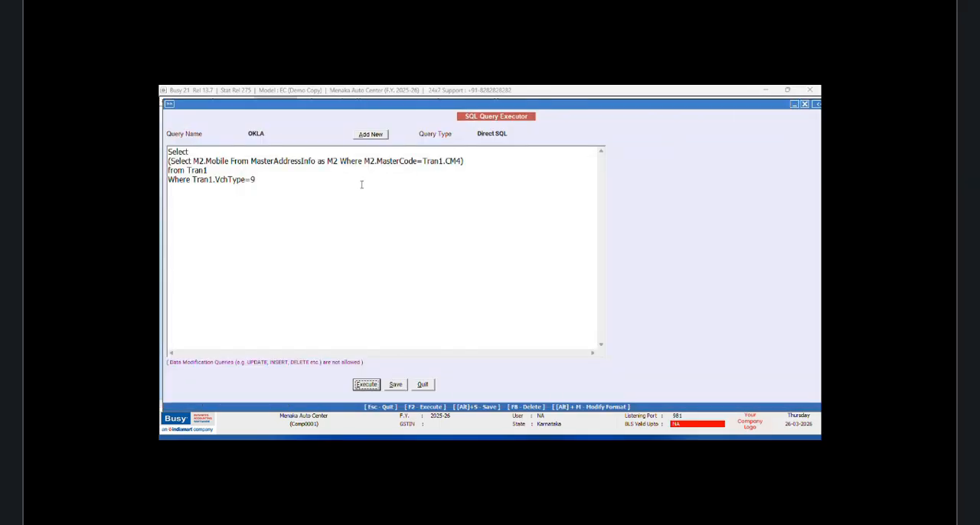
click(192, 179)
key(Return)
text(AND)
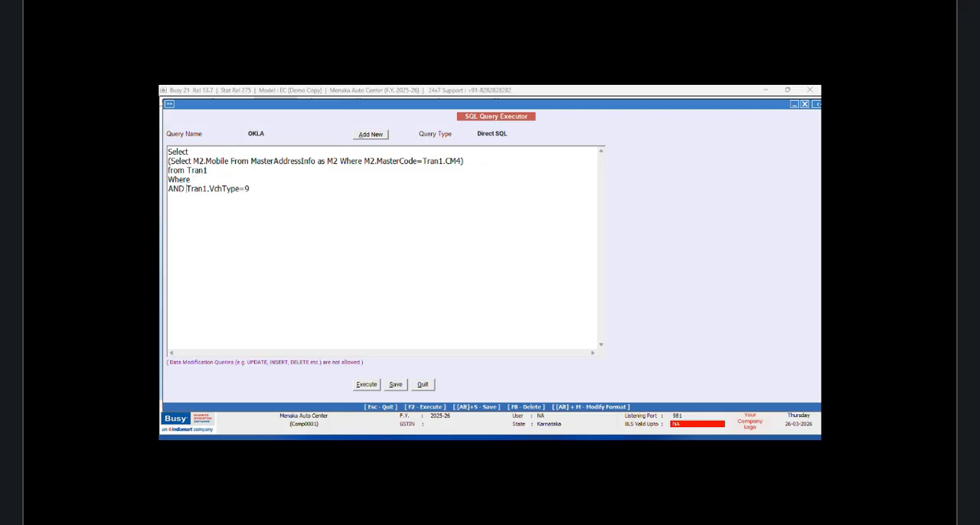
click(208, 171)
text(Tran1.VchCode=@VchCode@)
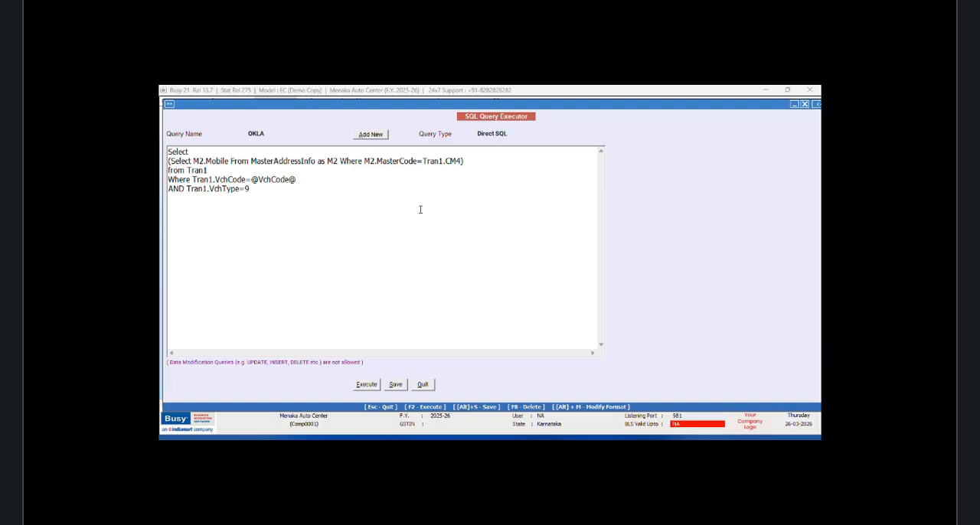
Step: Set the OKLA query type to Vch. Header(Inventory), save the query and close the SQL Query Executor
click(509, 132)
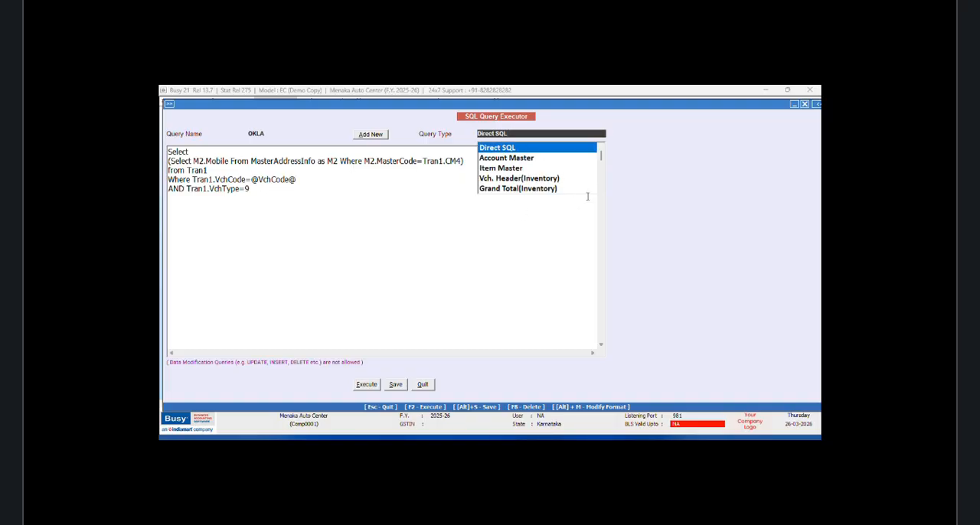
click(529, 179)
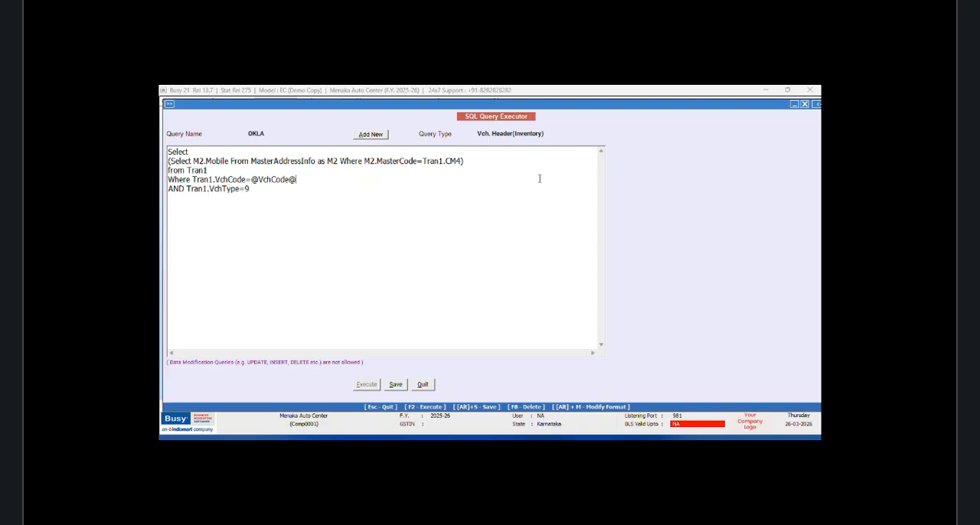
click(396, 384)
click(548, 284)
click(423, 385)
Step: Display the sales voucher list on screen in the NEW DESIGN format and open that format for modification
click(280, 151)
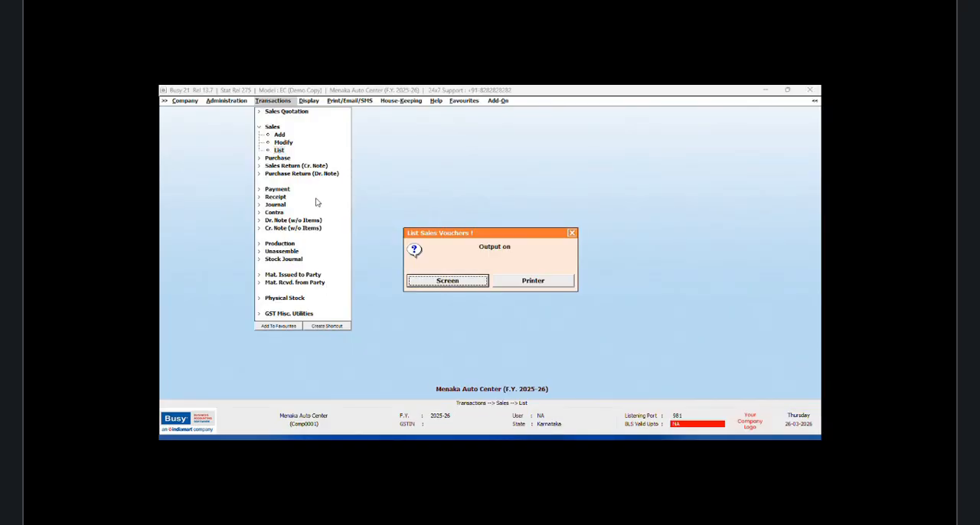
click(452, 284)
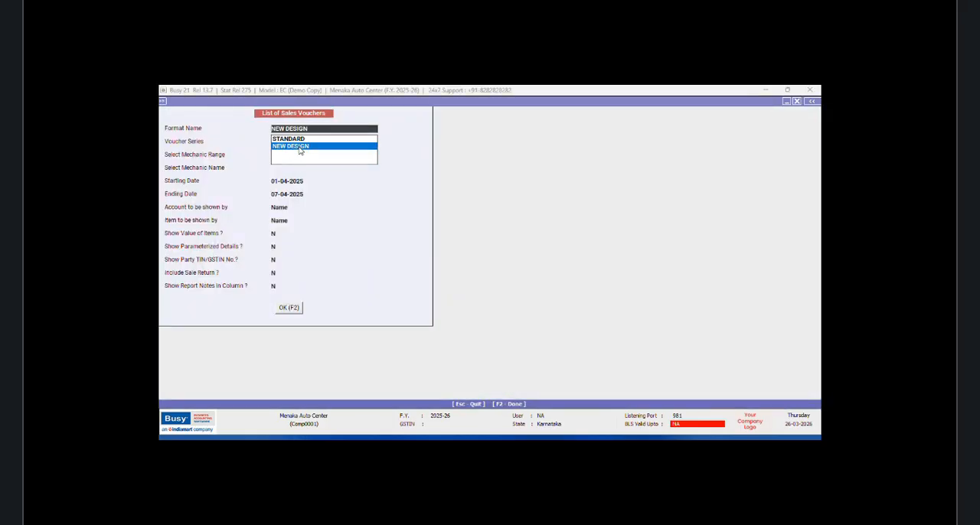
click(292, 308)
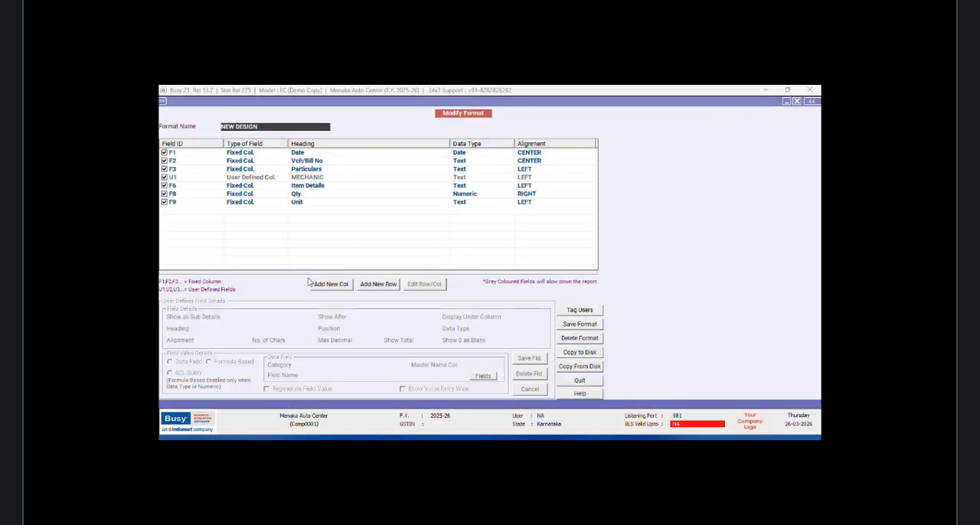
Step: Add a column headed Mech.Mobile after U1, with data type Text, LEFT alignment and 15 characters
click(332, 288)
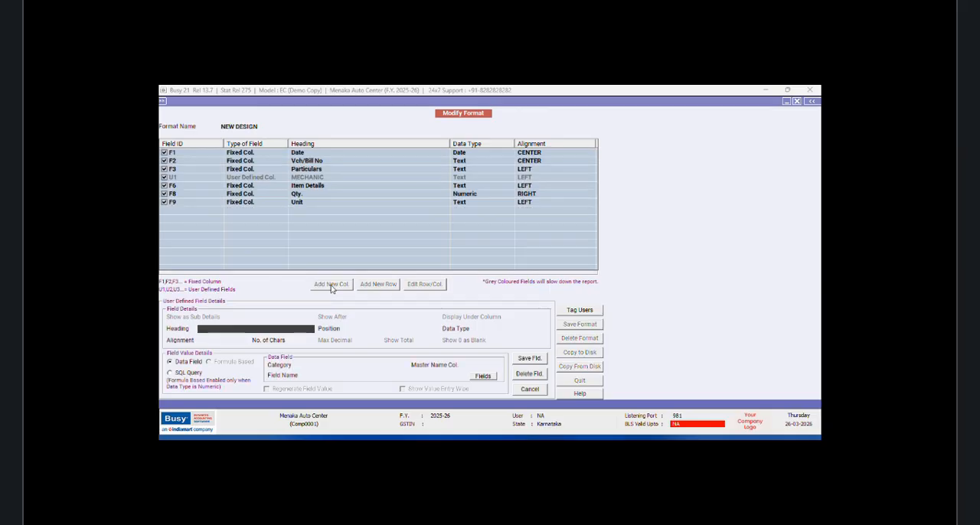
text(Mech.Mobile)
key(Return)
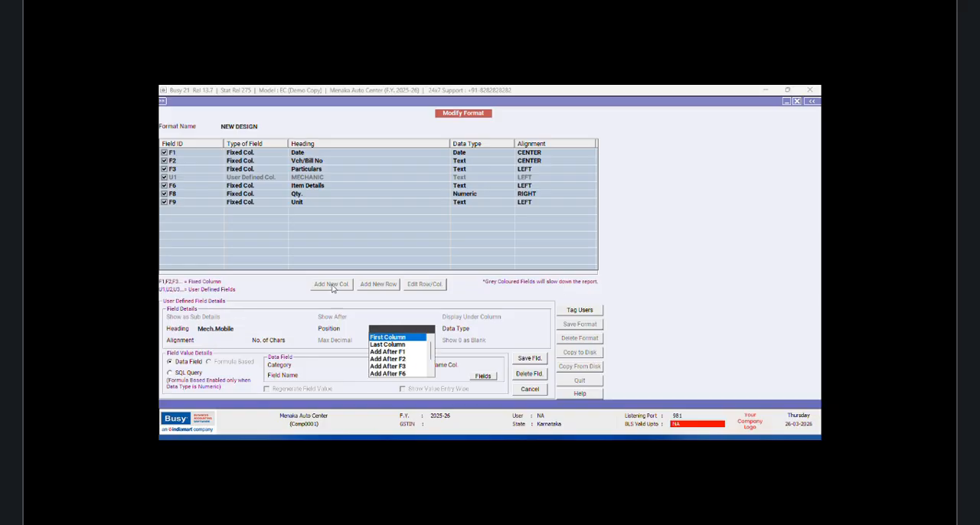
drag(431, 348, 431, 368)
click(408, 374)
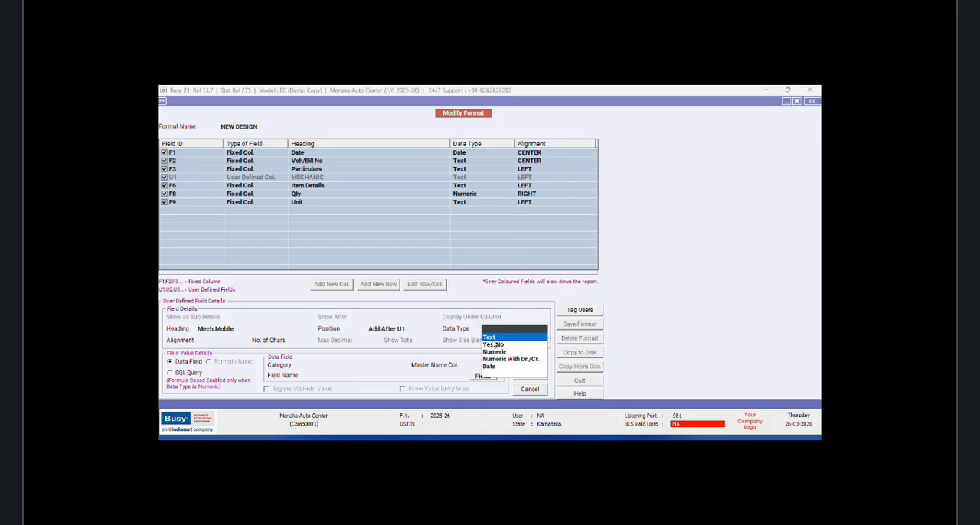
key(Return)
key(Return)
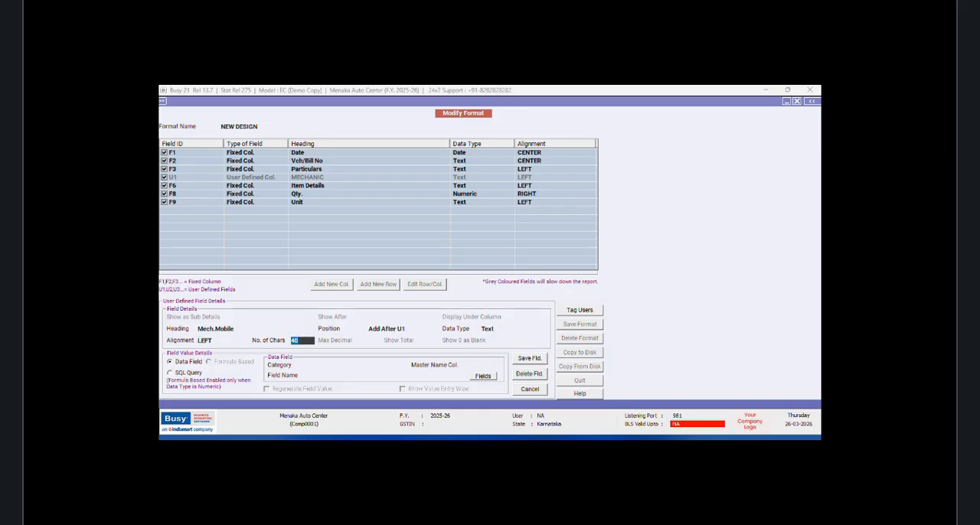
text(15)
key(Return)
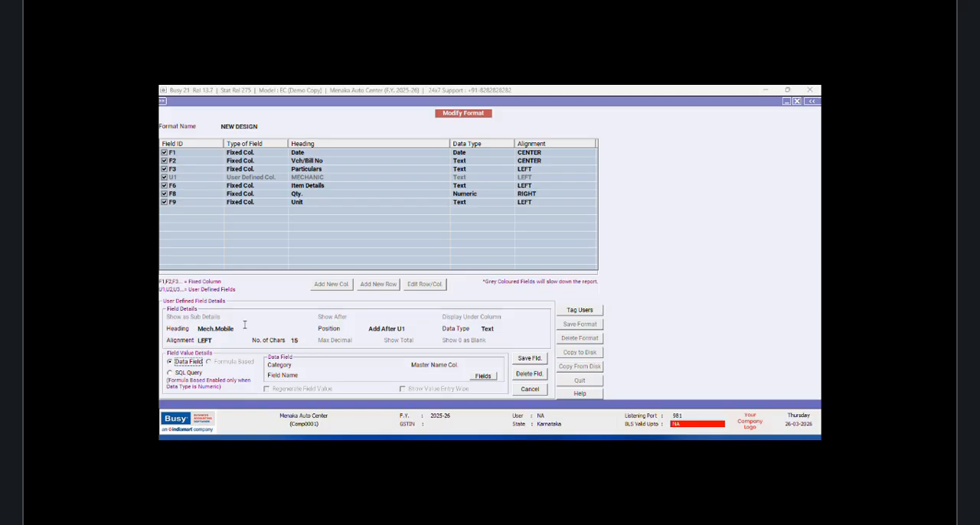
Step: Source the Mech.Mobile column from SQL_QUERY_TEXT in Inventory Vouchers(Header) using the query OKLA, and save the field
click(337, 366)
click(363, 389)
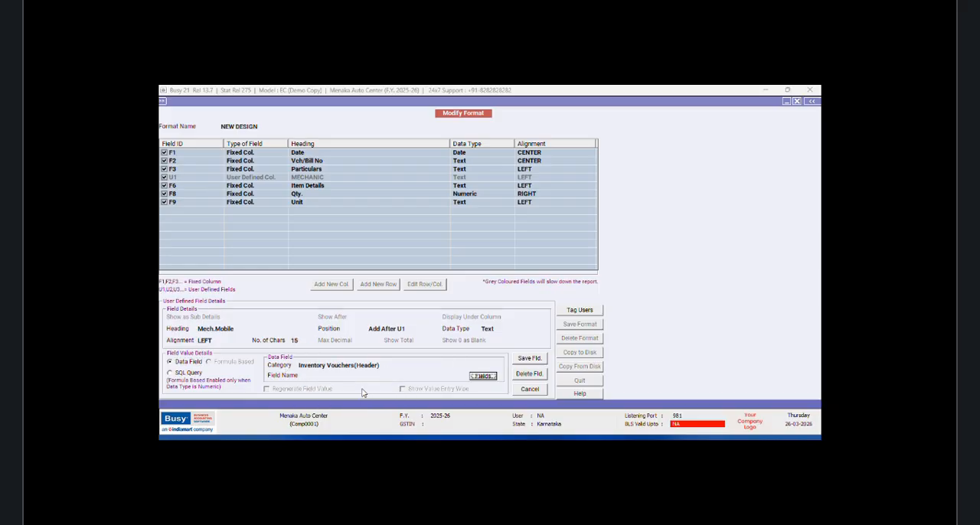
click(476, 380)
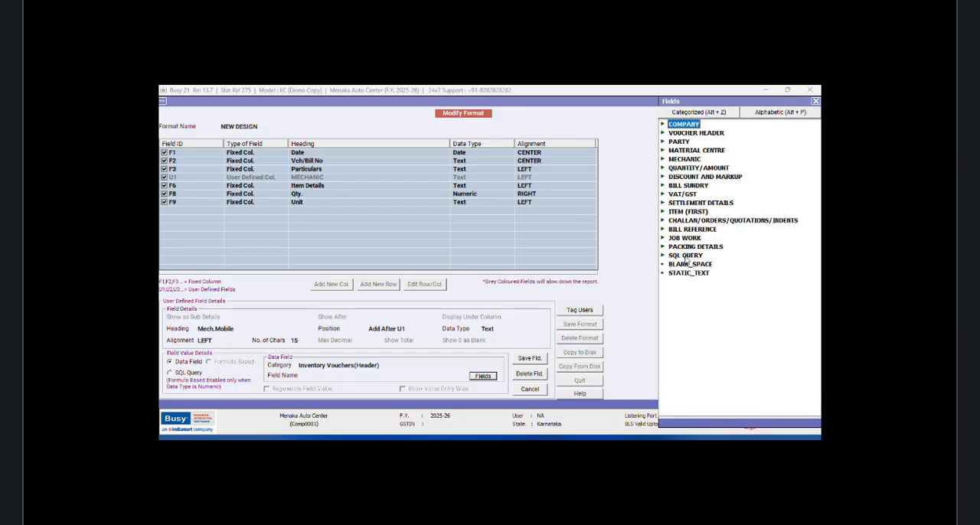
click(685, 255)
double_click(710, 282)
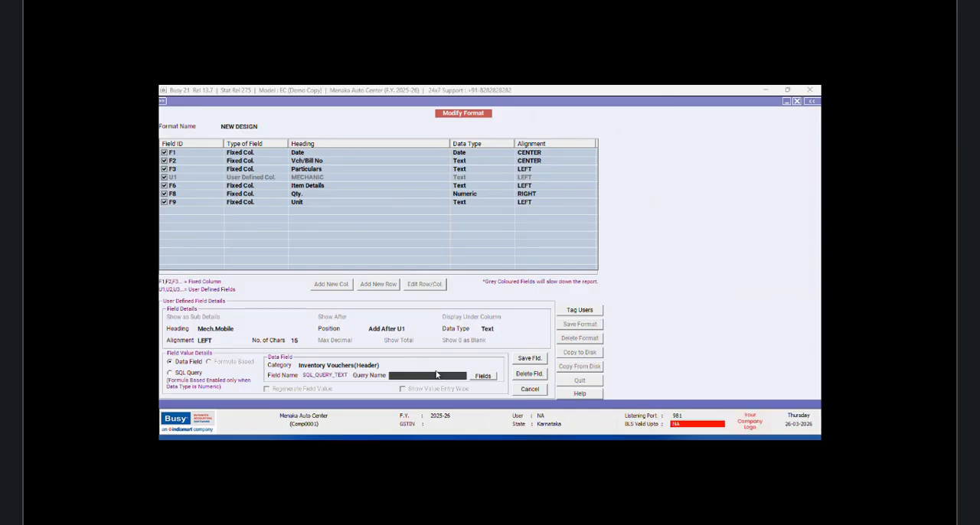
text(OKLA)
click(523, 360)
click(513, 287)
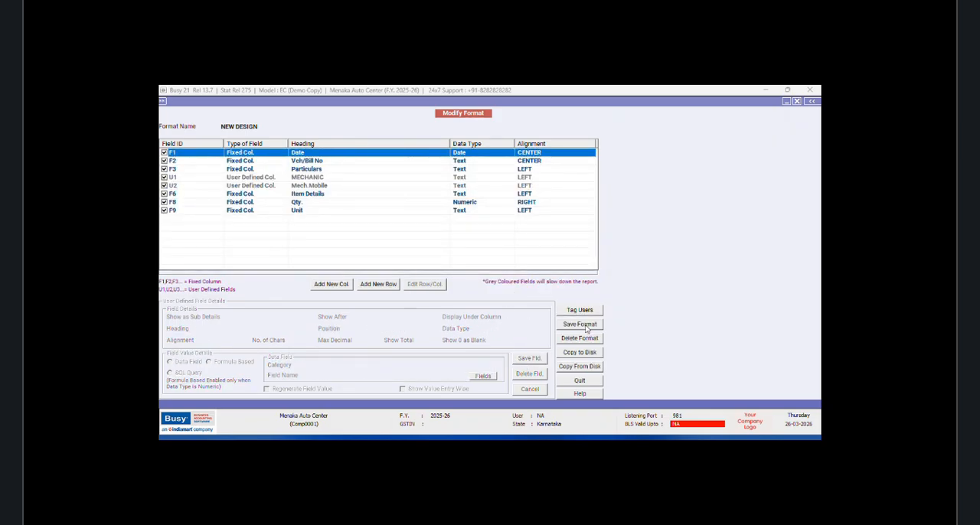
Step: Save the modified NEW DESIGN format
click(580, 324)
click(512, 285)
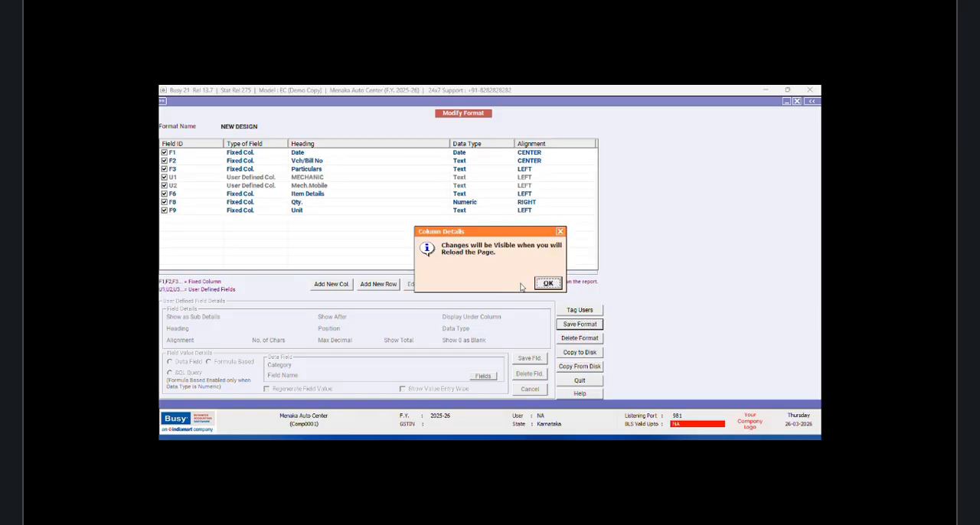
click(553, 285)
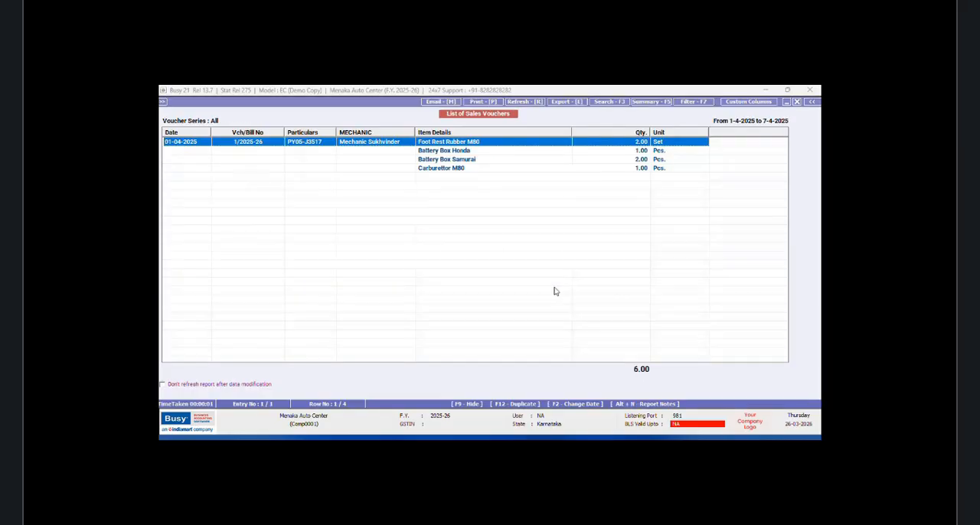
Step: Reload the sales voucher list in the NEW DESIGN format, check the Mech.Mobile column and close the list
click(796, 102)
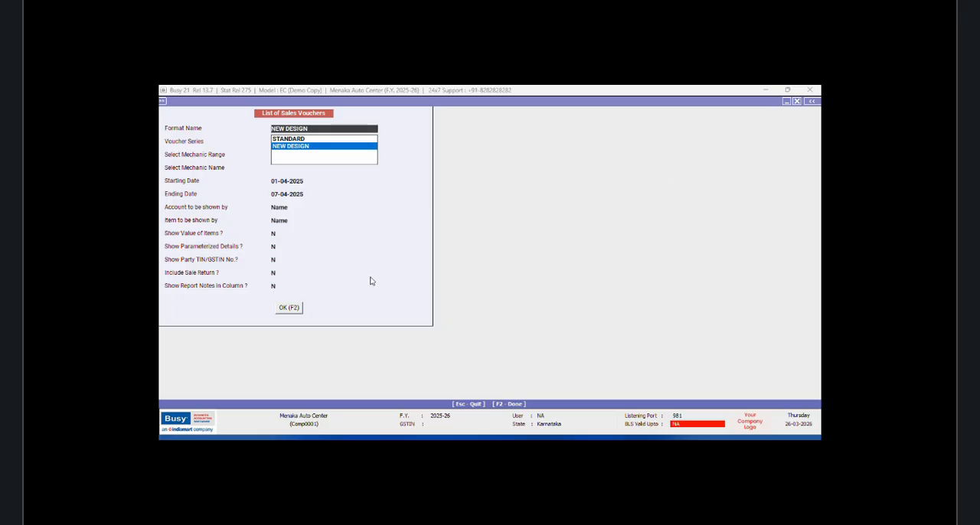
click(283, 309)
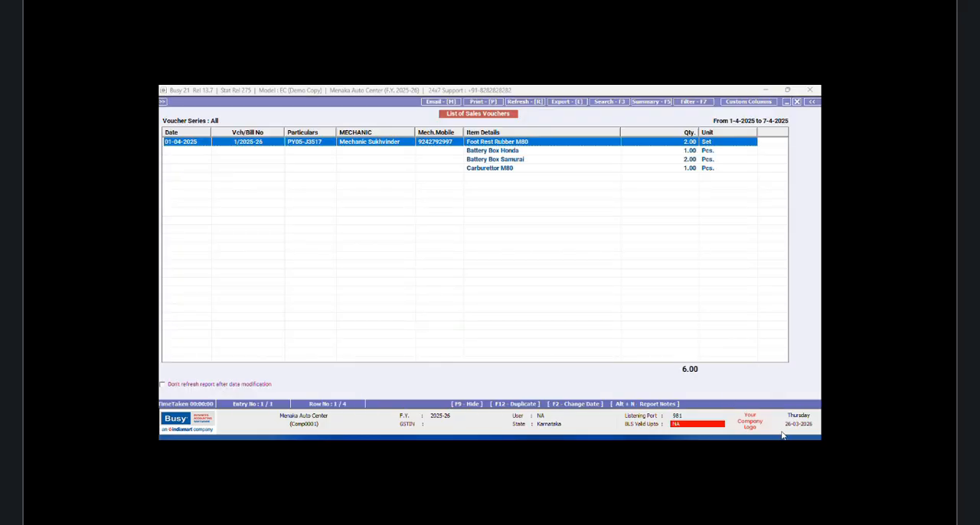
key(Escape)
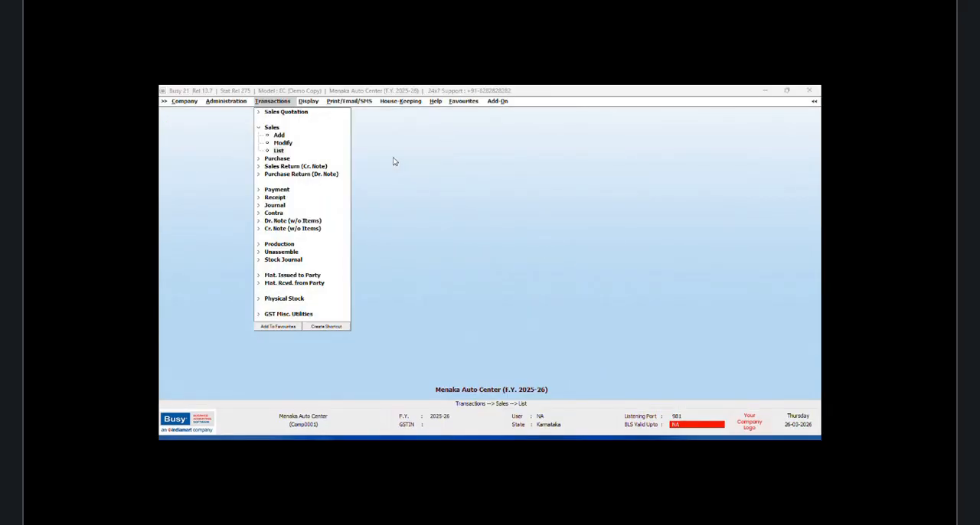
Step: Create a new SQL query named MICRO without a password in the SQL Query Executor
click(313, 102)
click(360, 363)
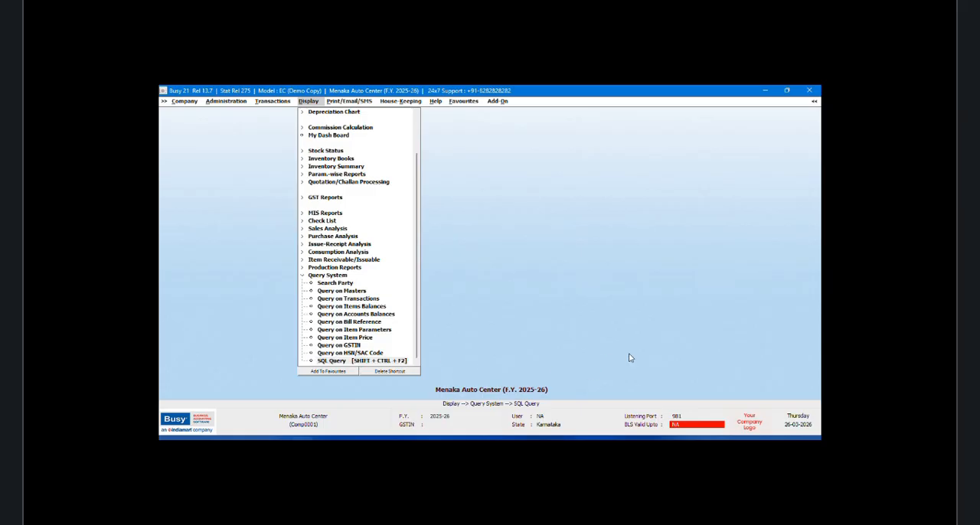
click(363, 133)
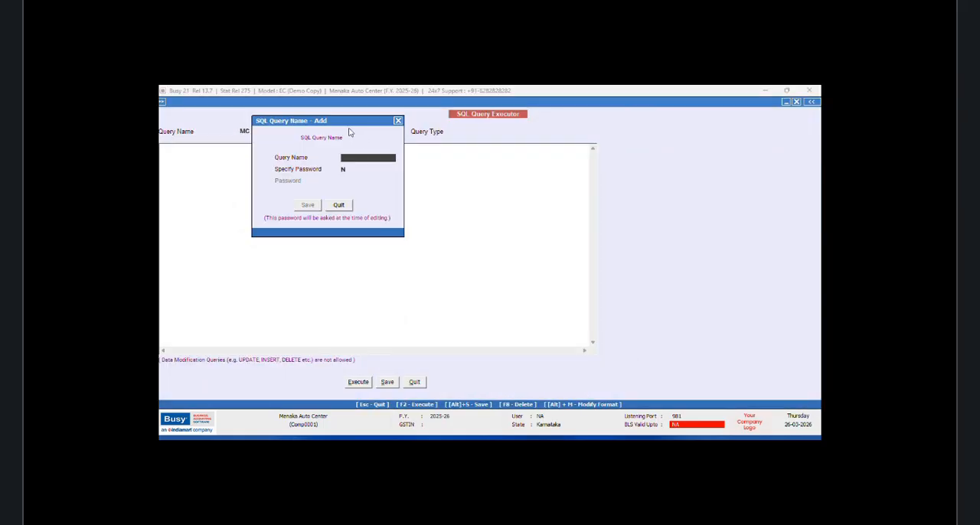
text(MICRO)
click(308, 205)
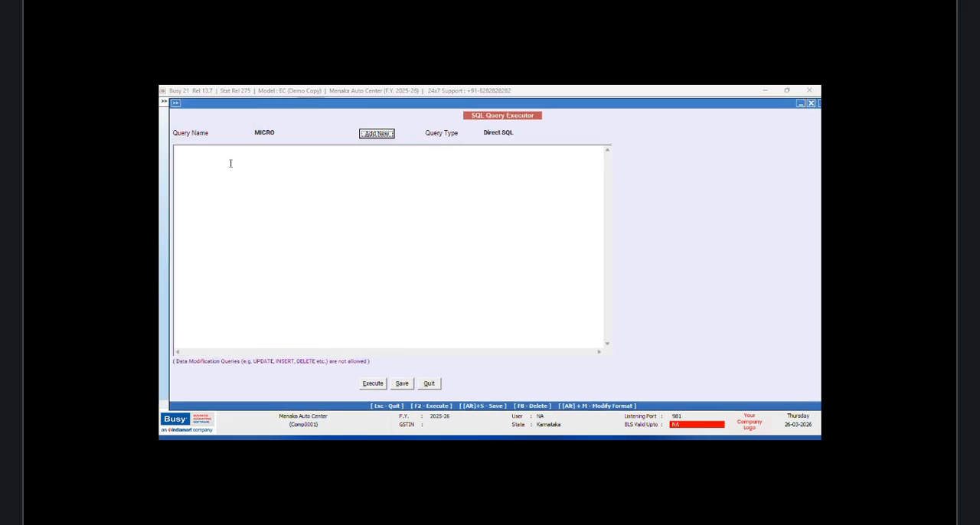
Step: Begin the MICRO query with "Select P2.C1,P2.C2 from Config as P2" over three lines
click(196, 157)
text(Selec)
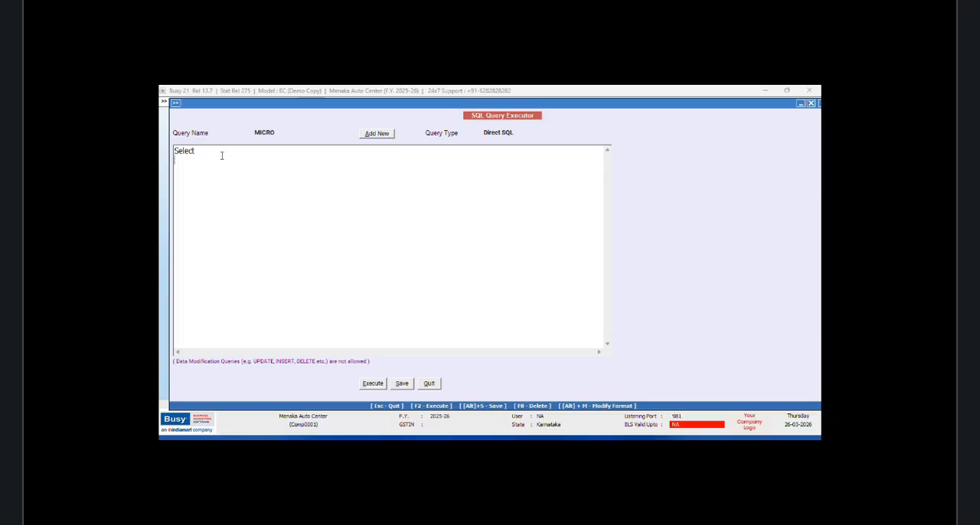
text(t)
key(Return)
text(P2.C1,P2.C)
text(rom Config as P2 Where P)
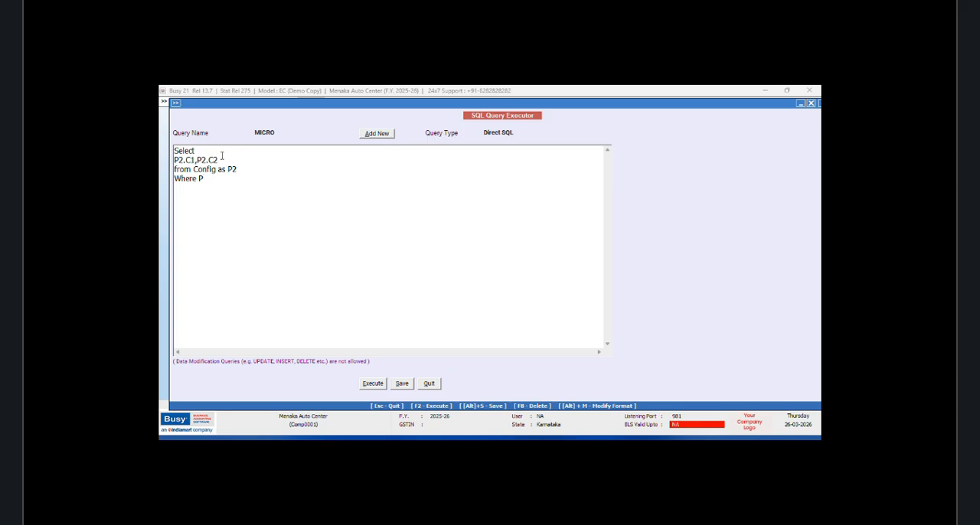
text(2.RecType=58 and P2.L1>0)
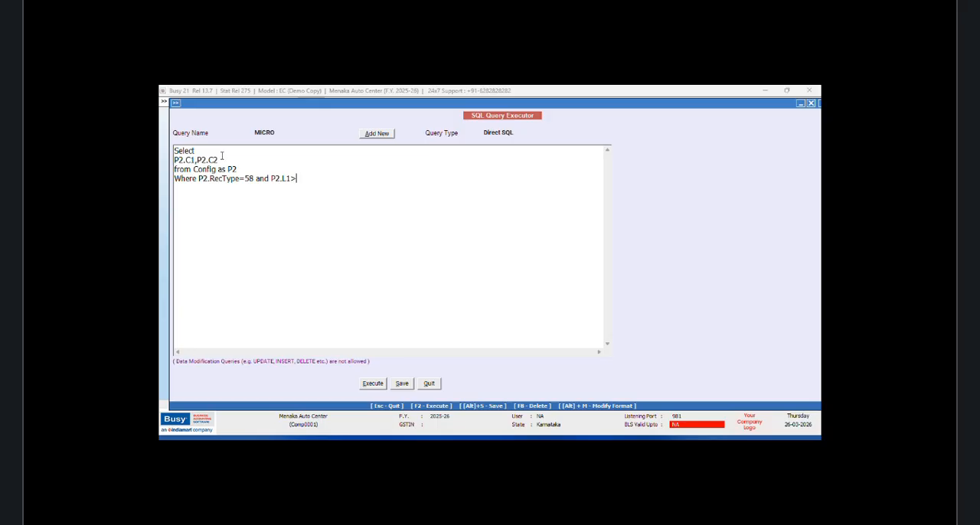
Step: Execute the MICRO query to view the C1 and C2 values and close the results
click(373, 384)
click(547, 284)
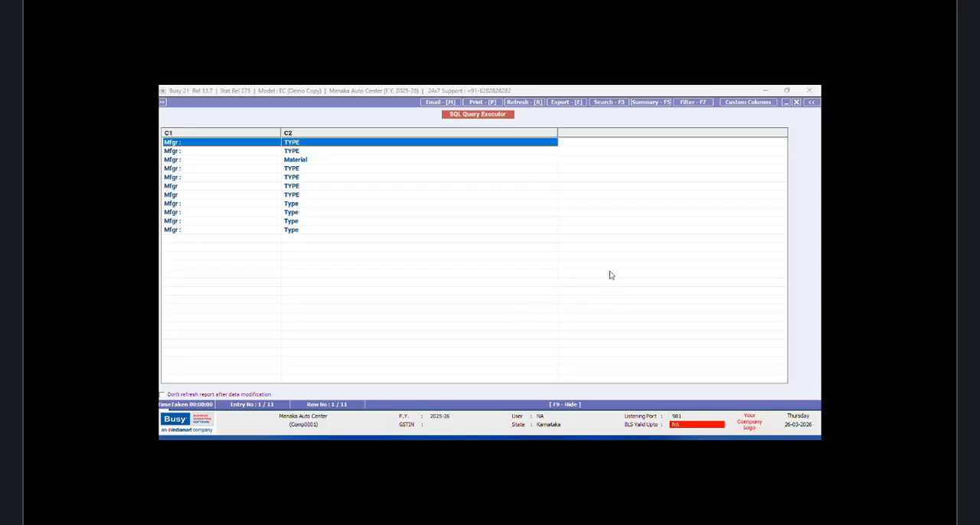
click(797, 103)
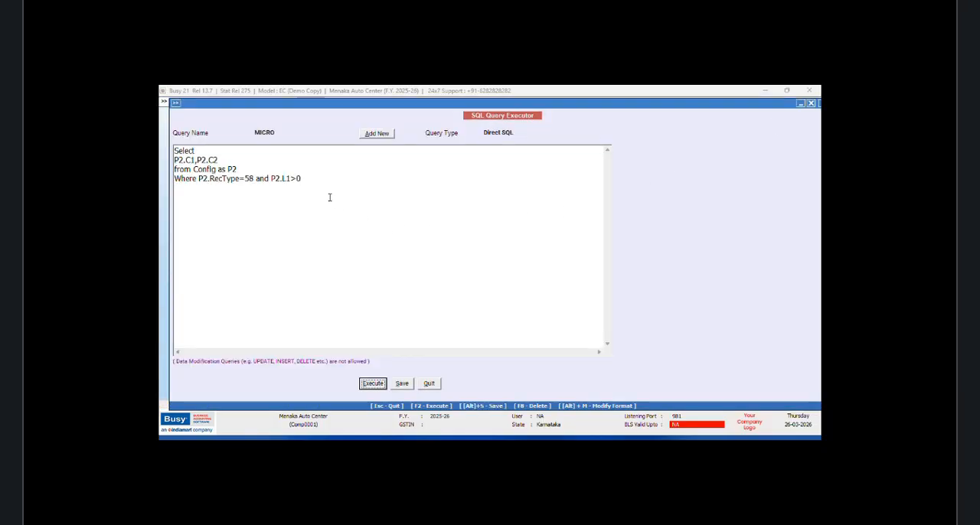
Step: Below the MICRO query, write the note "BECAUSE IM NOT USING DEFAULT PARAMENTER CONFIG WHICH I HAVE SET AS 1"
key(Return)
key(Return)
key(Return)
text(BECAUSE IM NOT U)
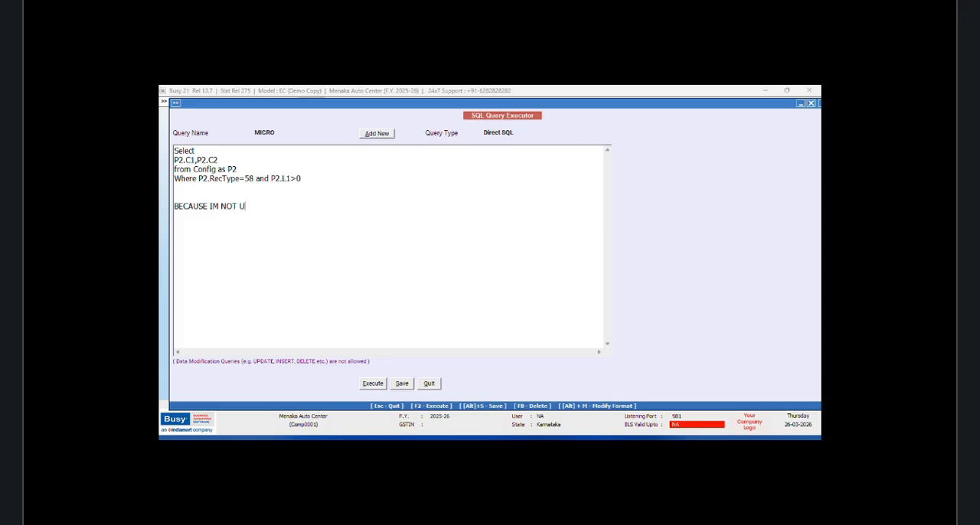
text(SING DEFAULT PARAM)
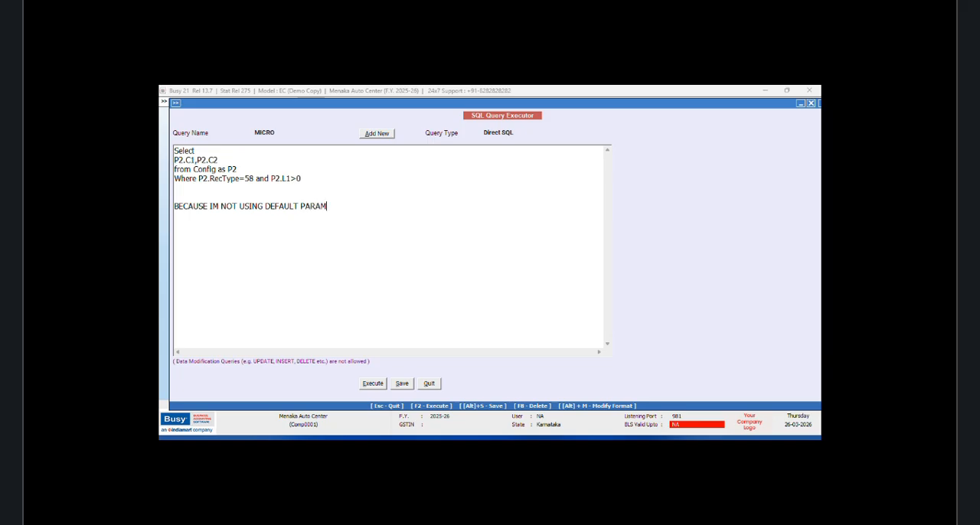
text(ENTER CONFIG WHICH)
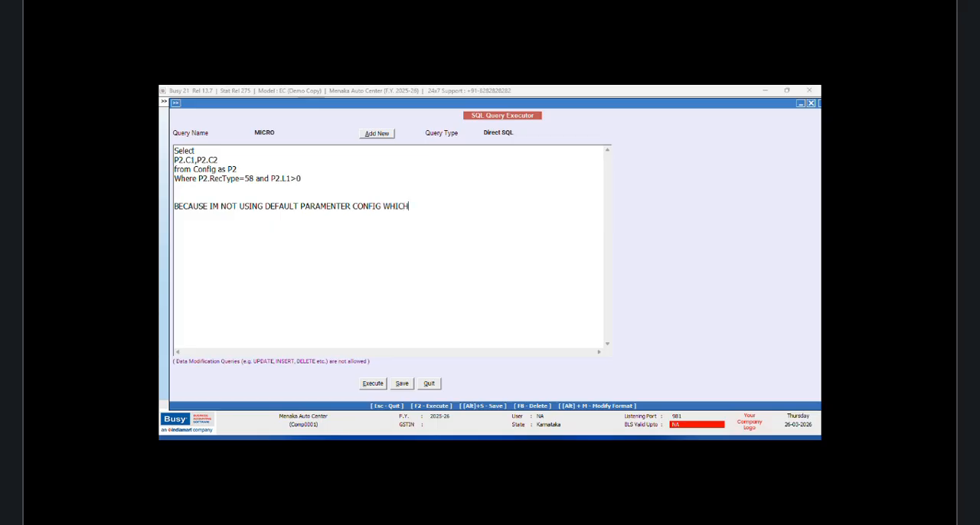
text( I HAVE SET AS 1 )
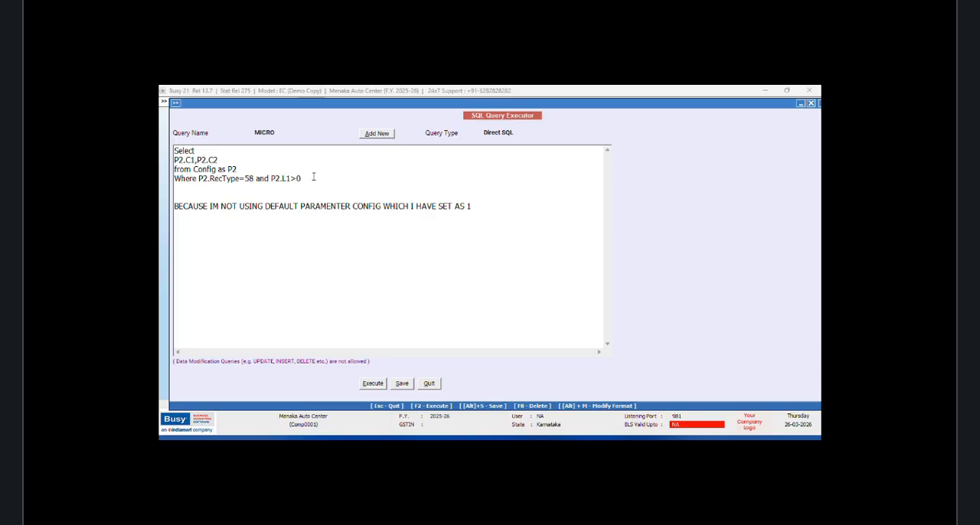
text(2 BUT NOT USED )
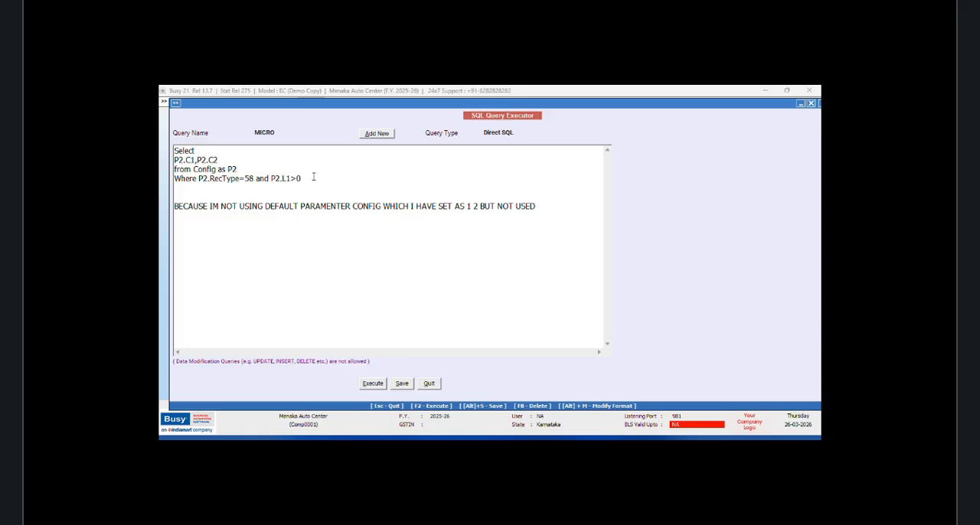
text(DEFAULT CONFIG)
Step: Delete the note below the MICRO query, and execute the query to review its C1 and C2 results
drag(175, 206, 626, 211)
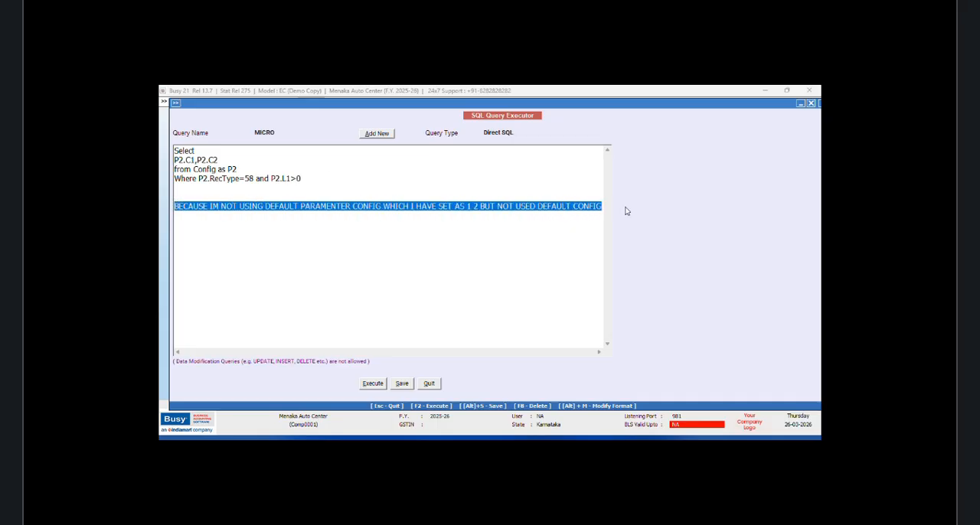
key(Delete)
click(373, 383)
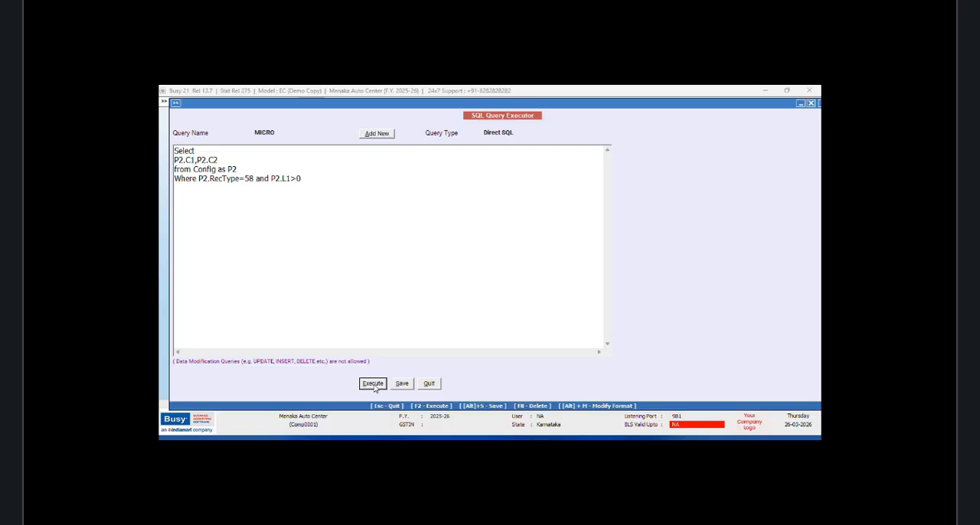
click(549, 285)
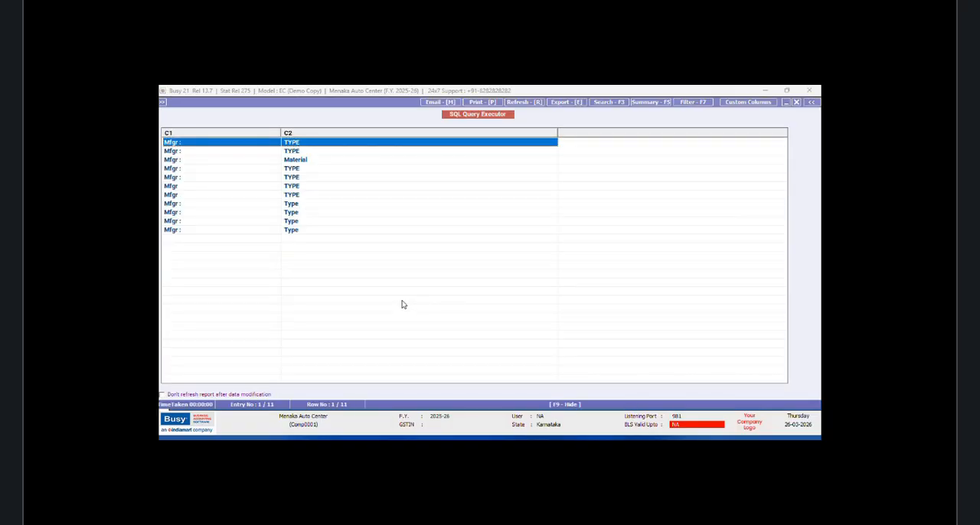
click(796, 103)
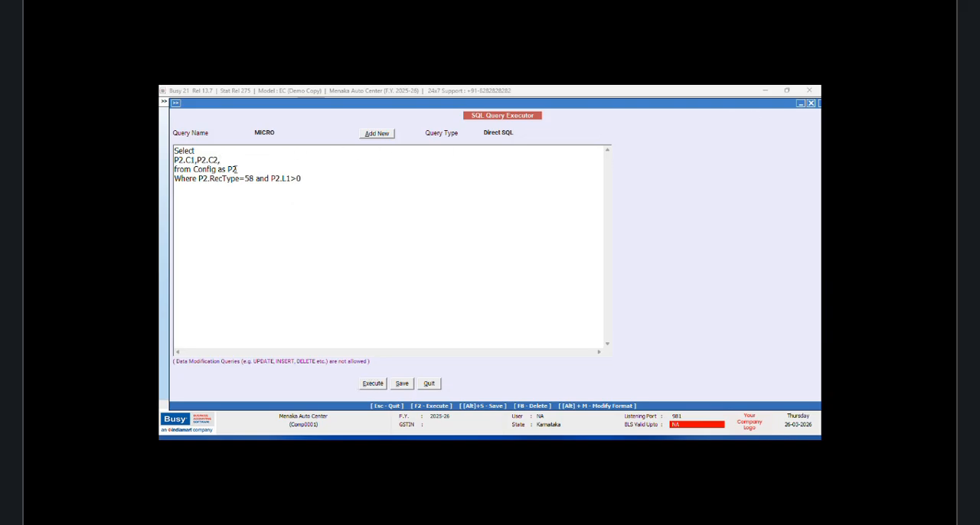
Step: Add Master1.Code to the selected columns and insert an "Inner Join Master1 on" line after the from clause
text(Master1.Code)
key(Return)
text(Inner Join)
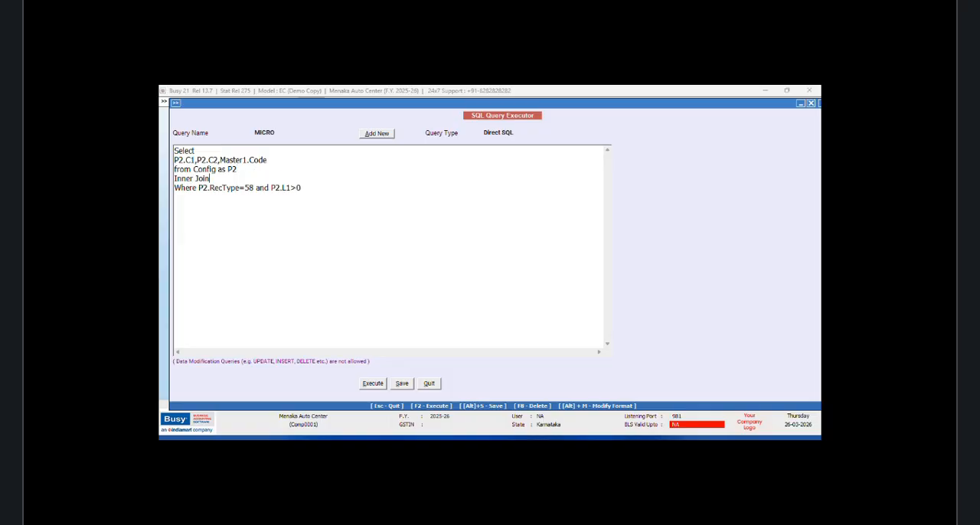
text(  Master1 on)
key(Return)
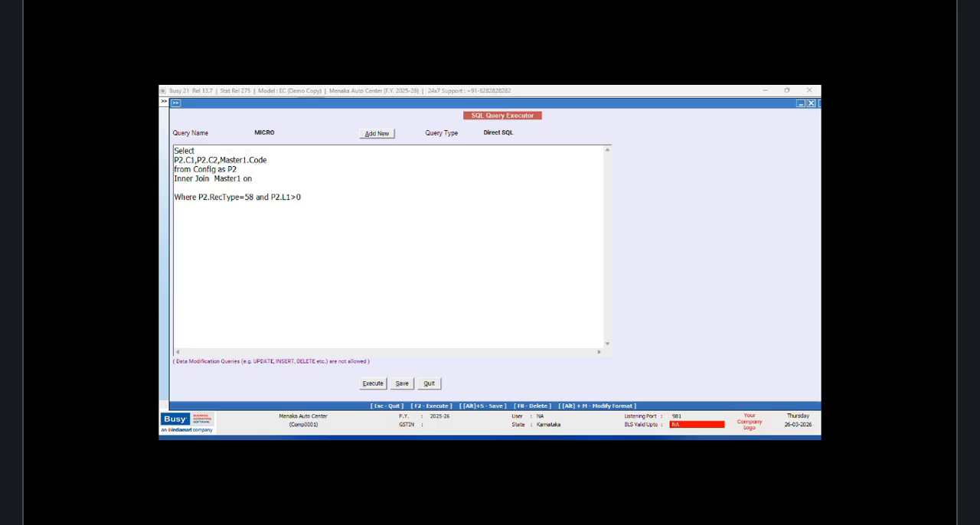
Step: Write the join condition "Master1.ParentGrp=P2.L1" on the line before the Where clause
text(Master1.ParentGrp=P2.)
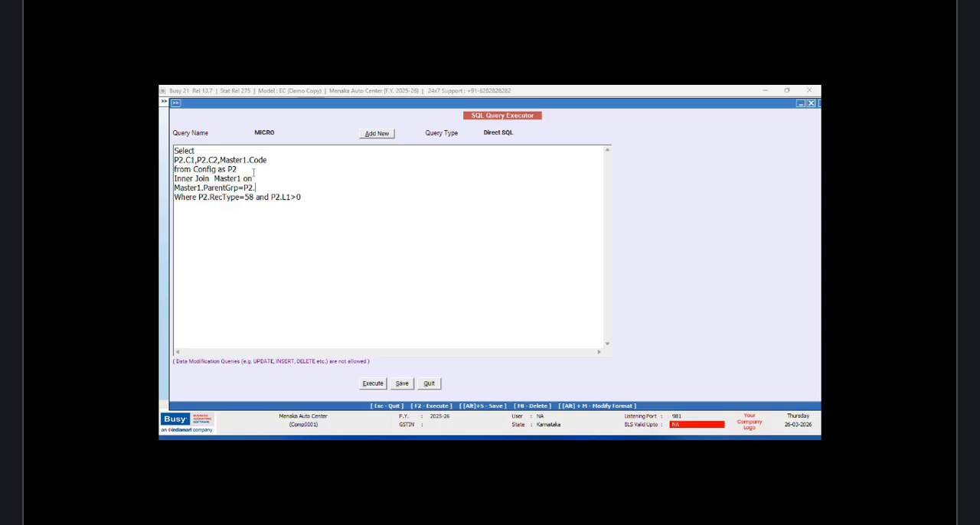
text(L1)
Step: Execute the MICRO query with the Master1 join to view C1, C2 and Code
key(alt+s)
click(548, 284)
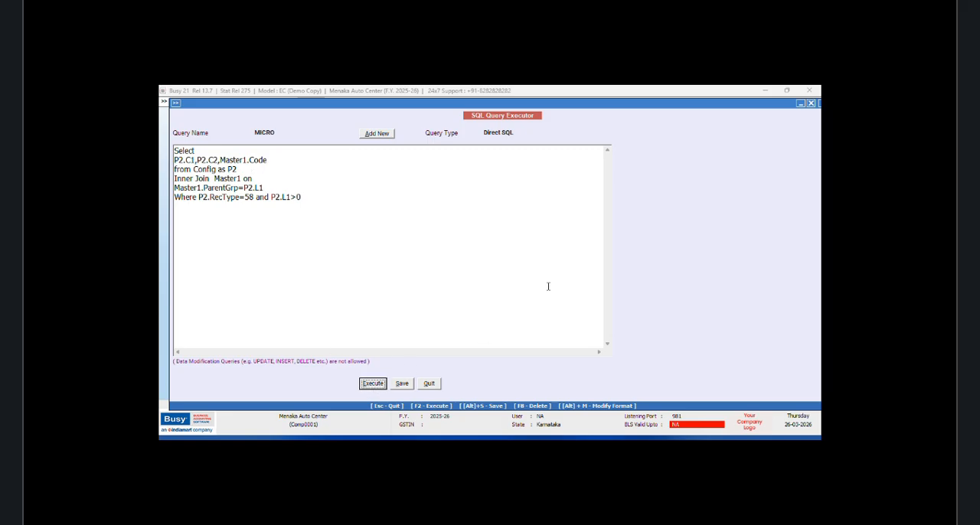
key(F2)
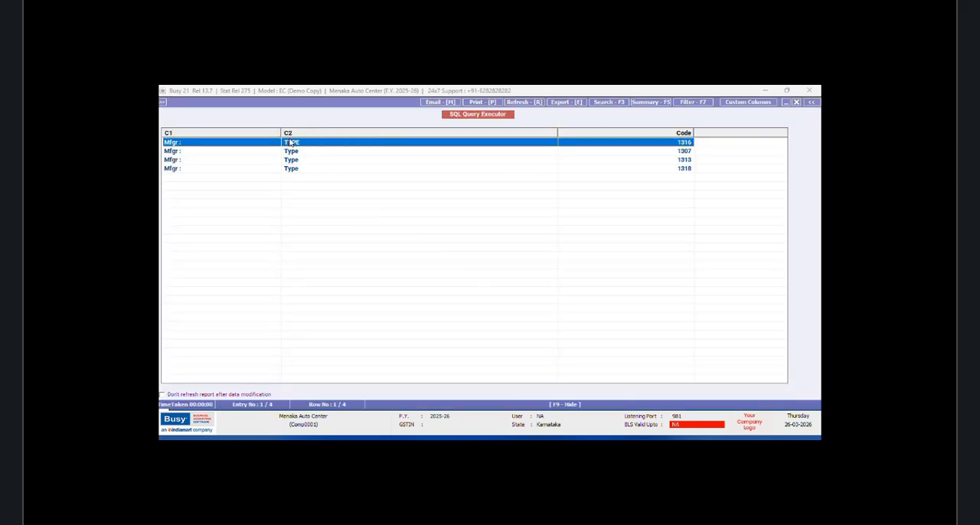
Step: Narrow the C1, C2 and Code columns to fit their contents, and close the query results
drag(281, 135, 190, 138)
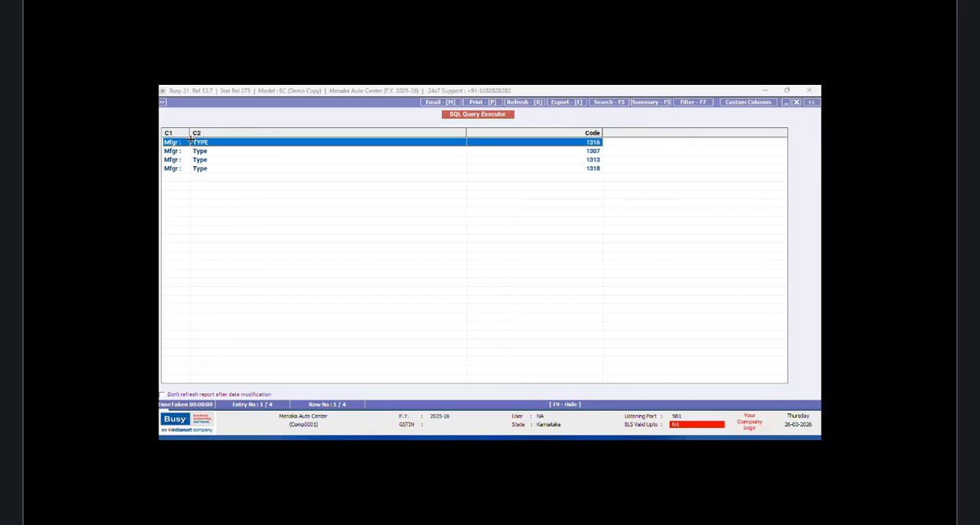
drag(465, 132, 222, 138)
drag(360, 132, 261, 137)
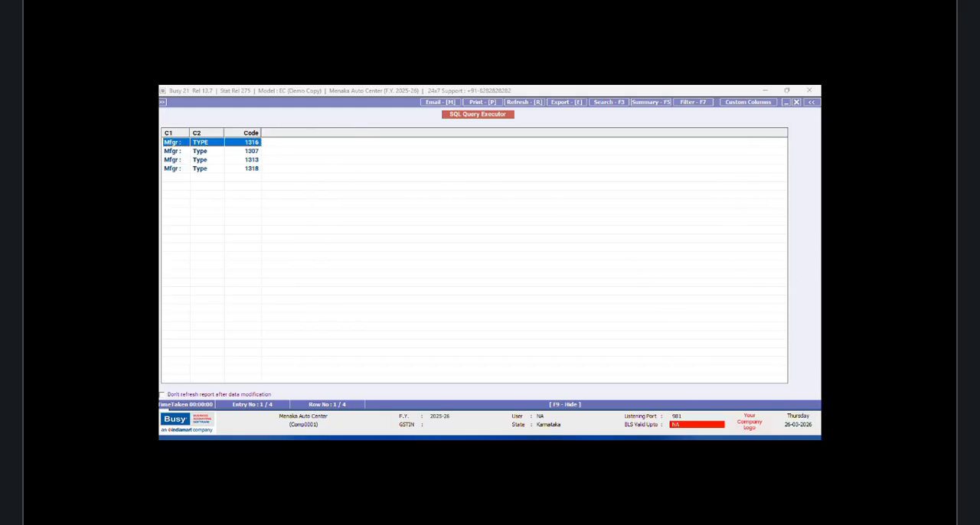
click(793, 437)
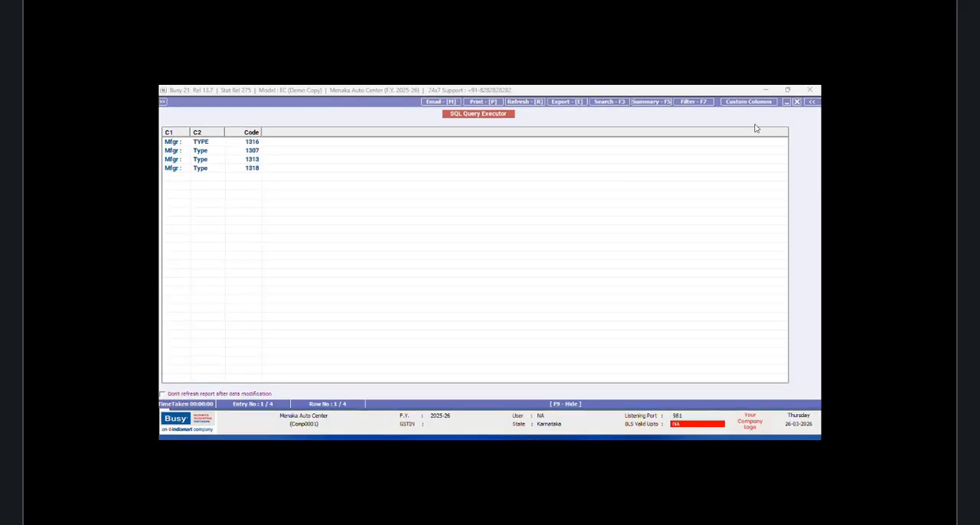
click(796, 101)
Step: Append I2.C1 and I2.C2 to the selected columns after Master1.Code
click(275, 160)
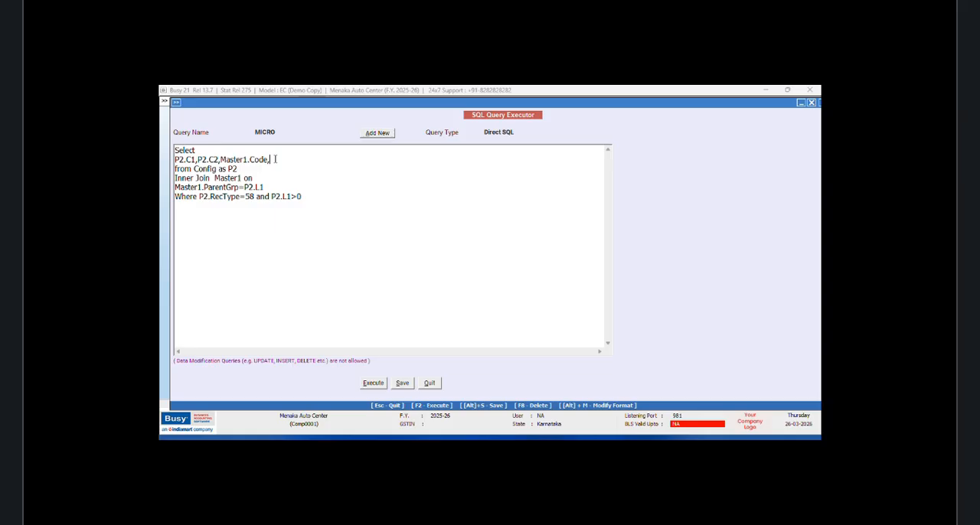
text(,I2.C1,I2.C2)
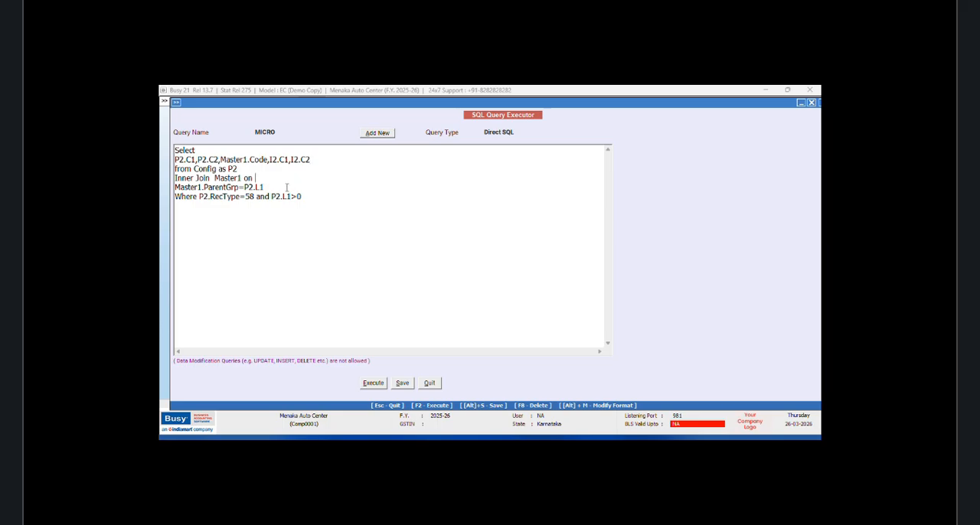
Step: Insert the line "Inner Join ItemParamDet as I2 on" between the Master1 join condition and the Where clause
click(275, 191)
key(Return)
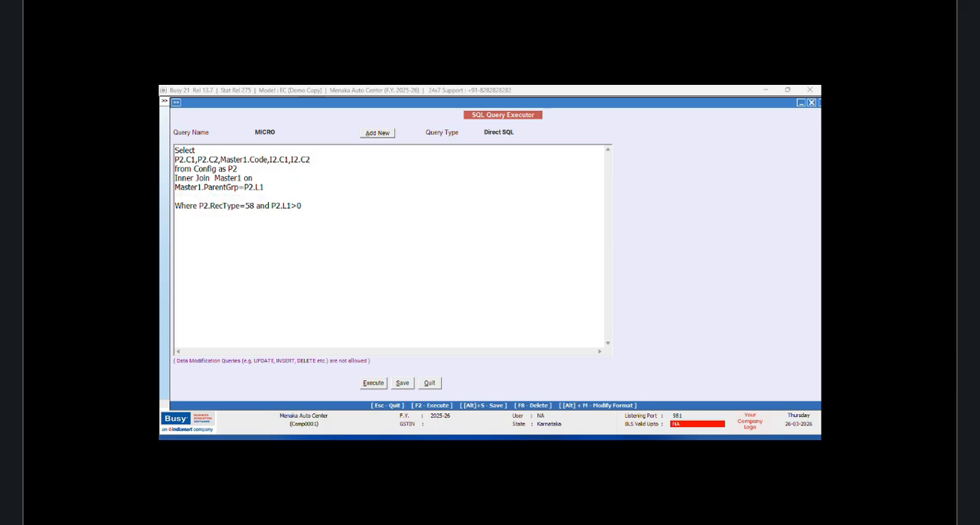
text(INNER)
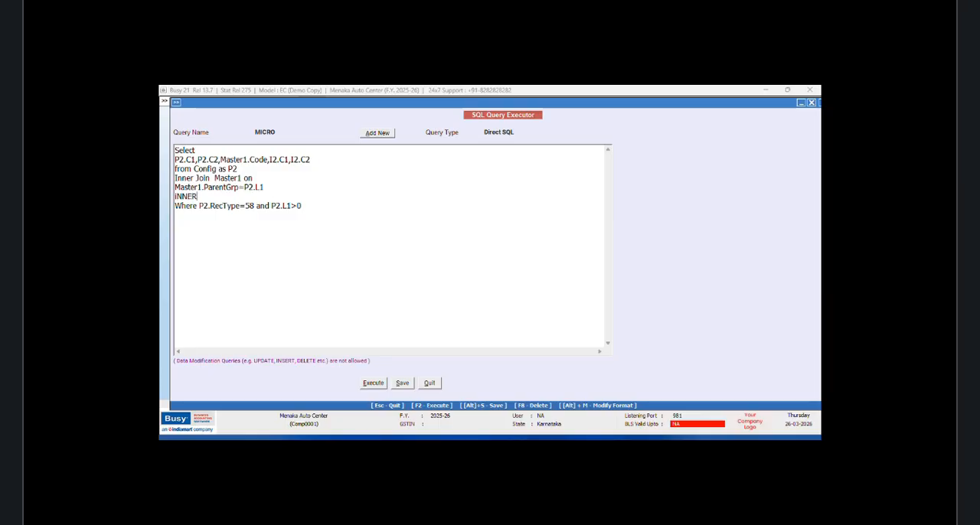
key(BackSpace)
key(BackSpace)
key(BackSpace)
text(UINNER)
key(BackSpace)
key(BackSpace)
key(BackSpace)
key(BackSpace)
key(BackSpace)
text(Inner Join ItemPa)
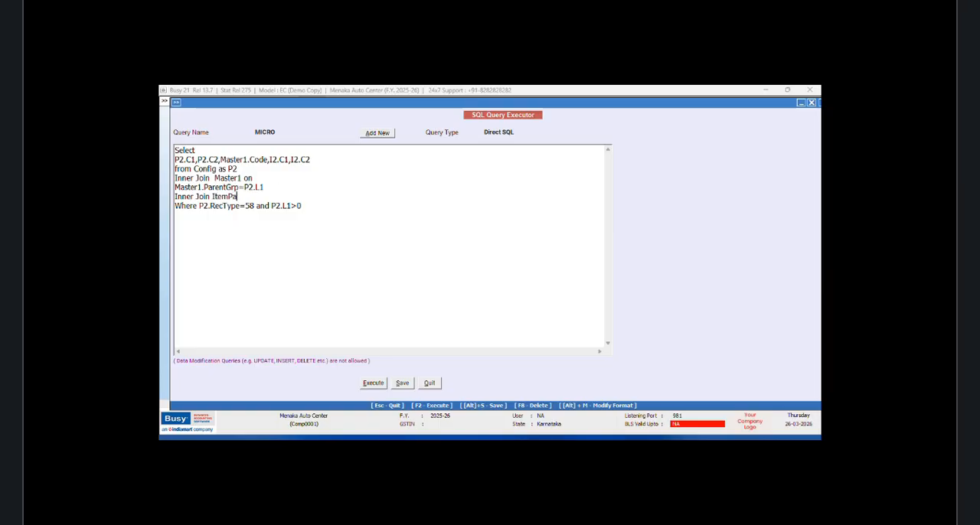
text(ramDet as I2 on)
Step: Write the join condition "Master1.Code=I2.ItemCode" on its own line below the ItemParamDet join
key(Return)
text(M)
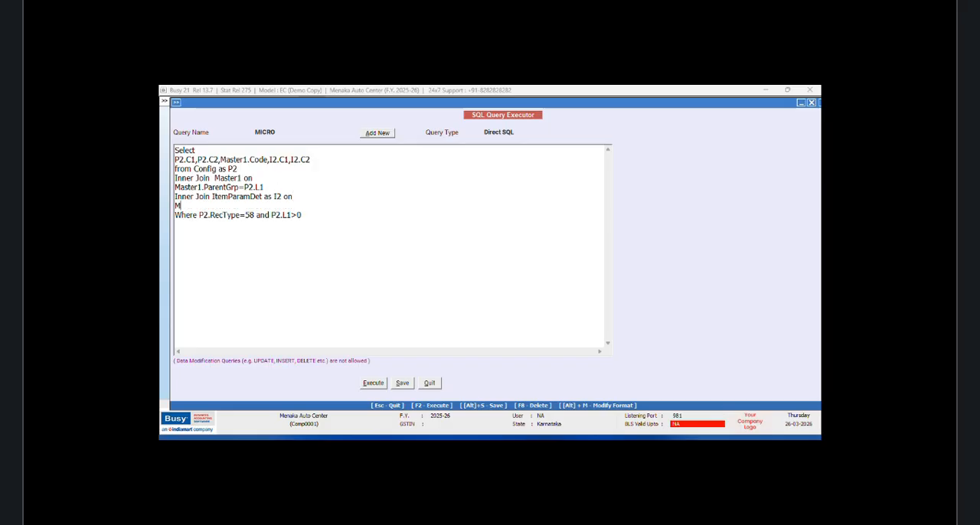
text(aster1.Code=I2.Ite)
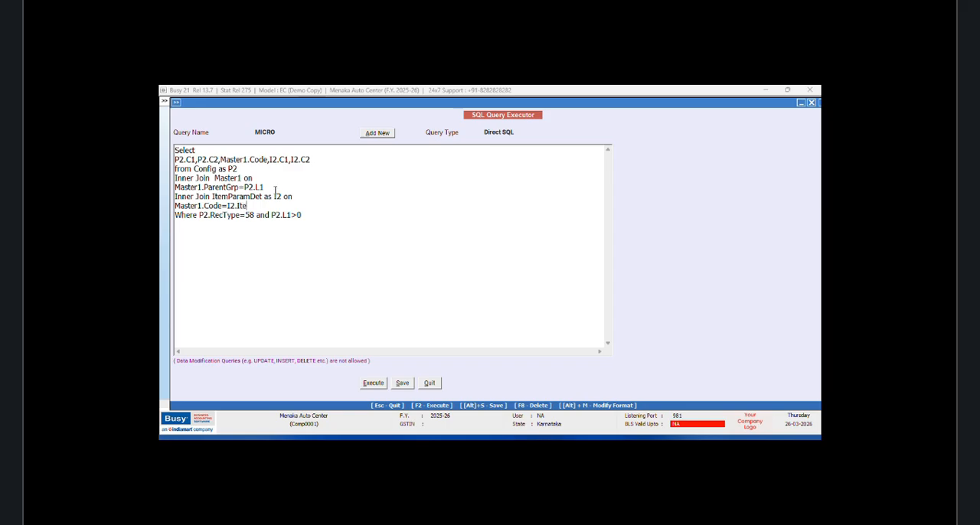
text(mCode Where P2.RecType=58 )
text(and P2.L1>0 and I)
text(2.)
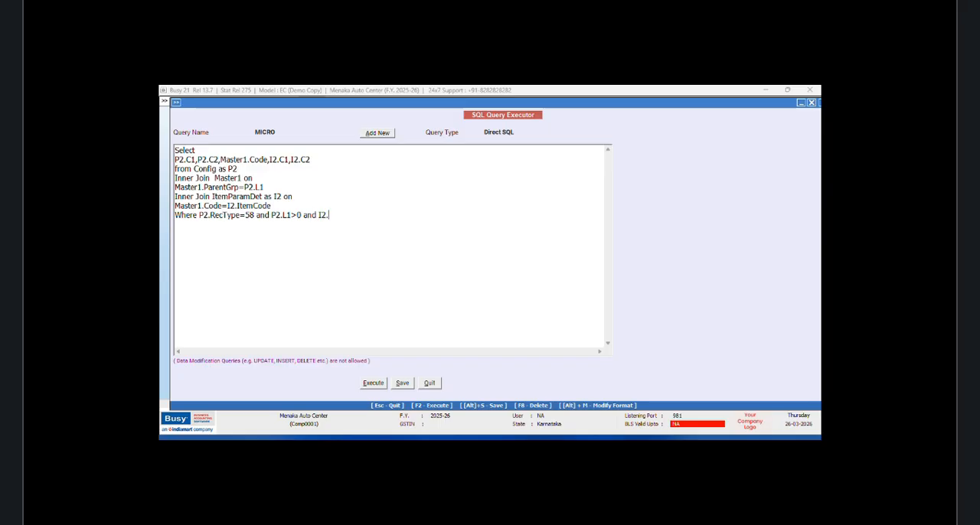
text(VchType=9 and Master1.)
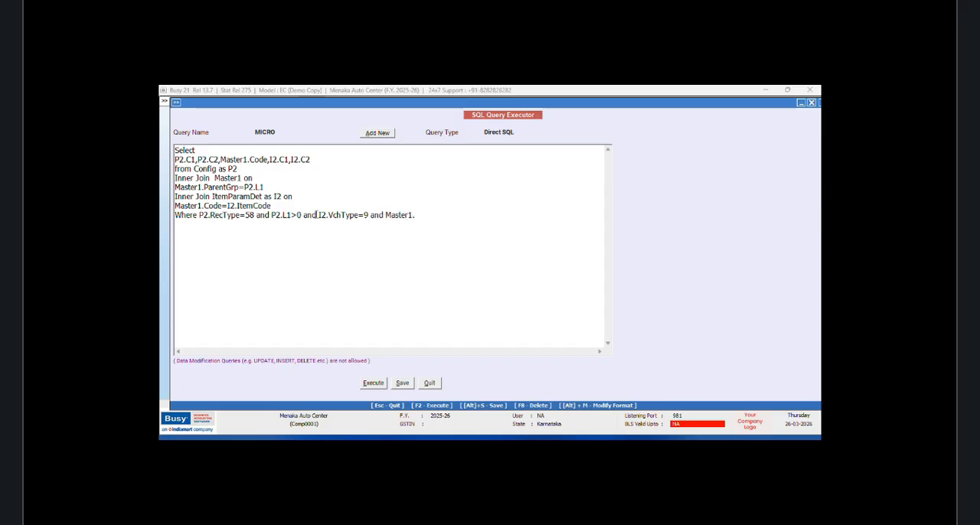
text(MasterType=6)
Step: Save the MICRO query and execute it with the ItemParamDet join
click(401, 387)
click(548, 283)
click(377, 385)
click(548, 283)
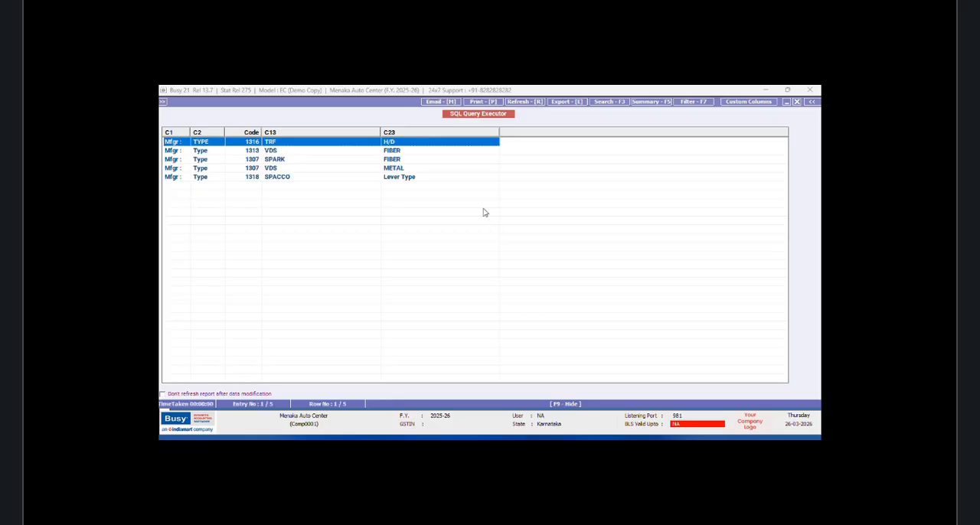
Step: Narrow the two I2 parameter value columns, C13 and C23, and close the query results
drag(380, 132, 314, 141)
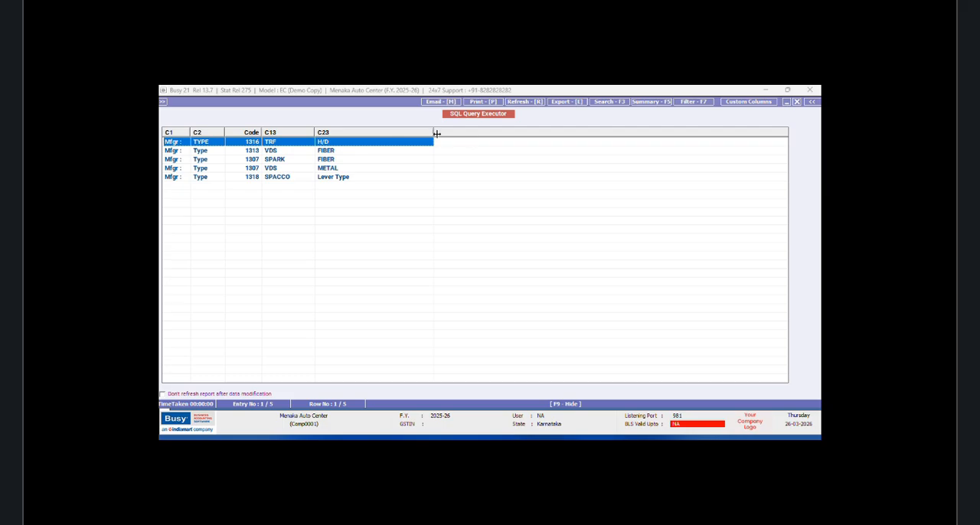
drag(434, 132, 422, 133)
click(796, 102)
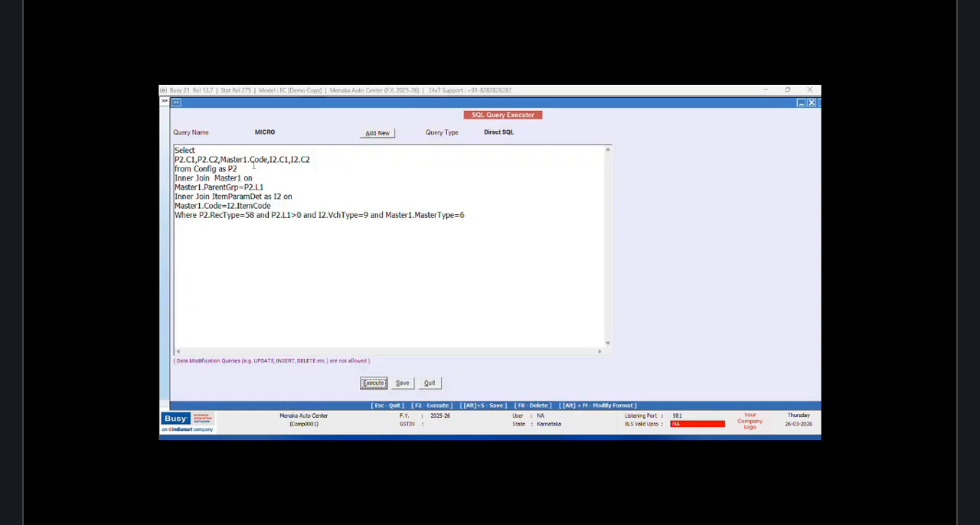
Step: Start a subquery before Master1.Code in the selected columns with "(Select M1.Name from Master1 as M1"
click(220, 160)
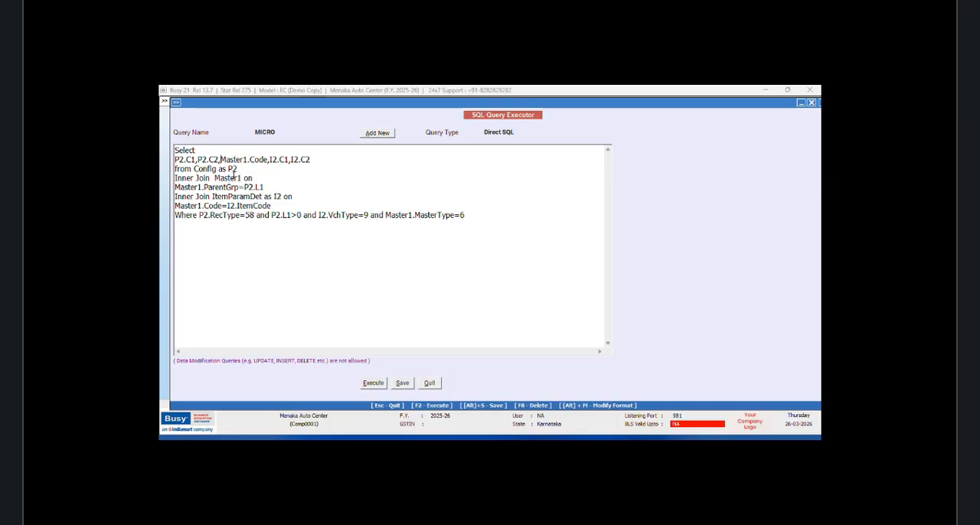
text(()
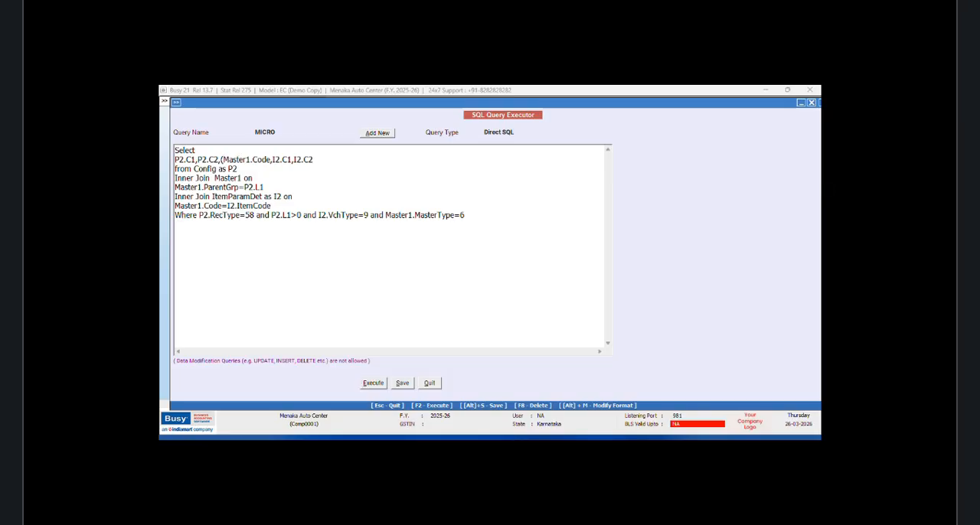
text(Select M)
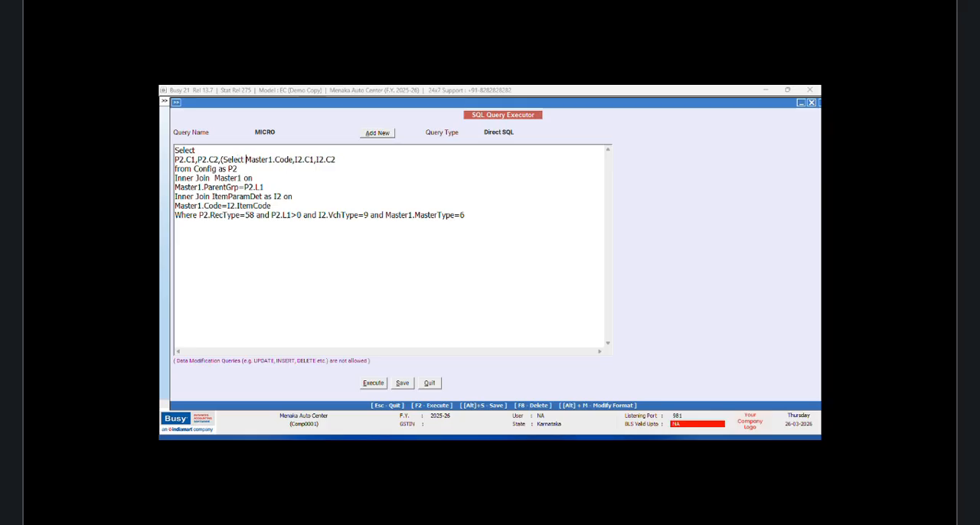
text(1.Nam)
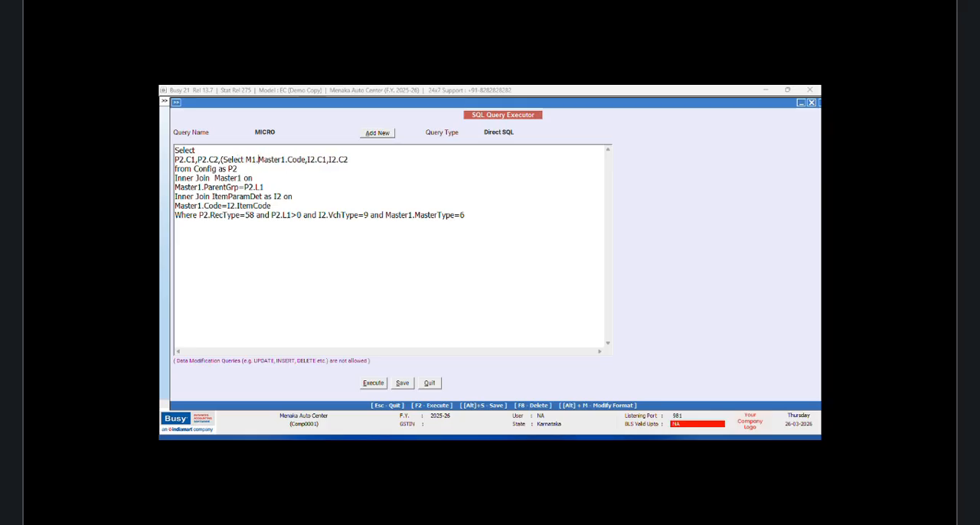
text(e f rom)
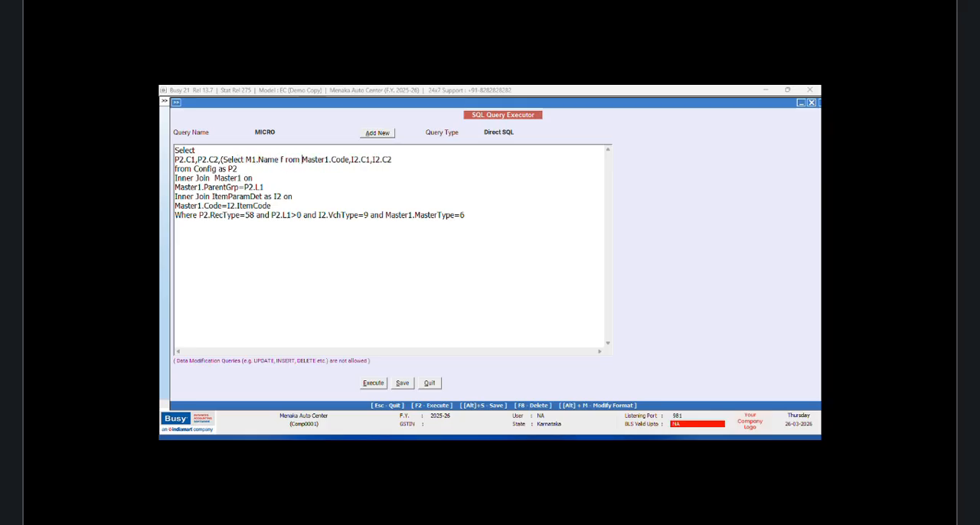
key(BackSpace)
key(BackSpace)
key(BackSpace)
key(BackSpace)
key(BackSpace)
text(r)
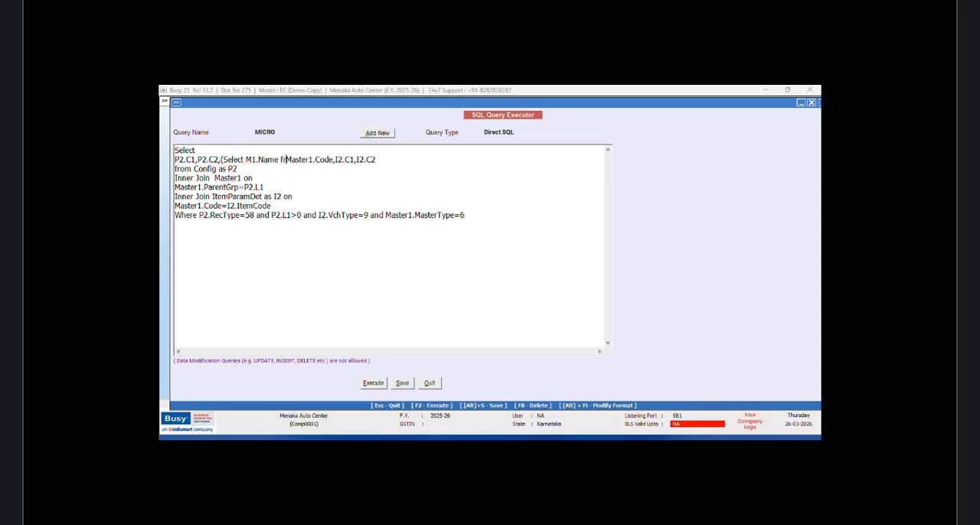
text(om Master)
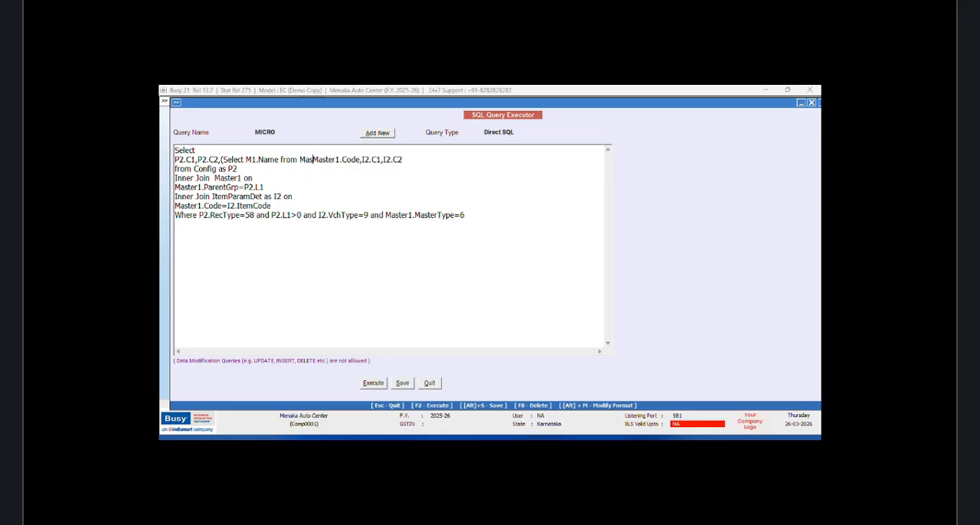
text(1 as M)
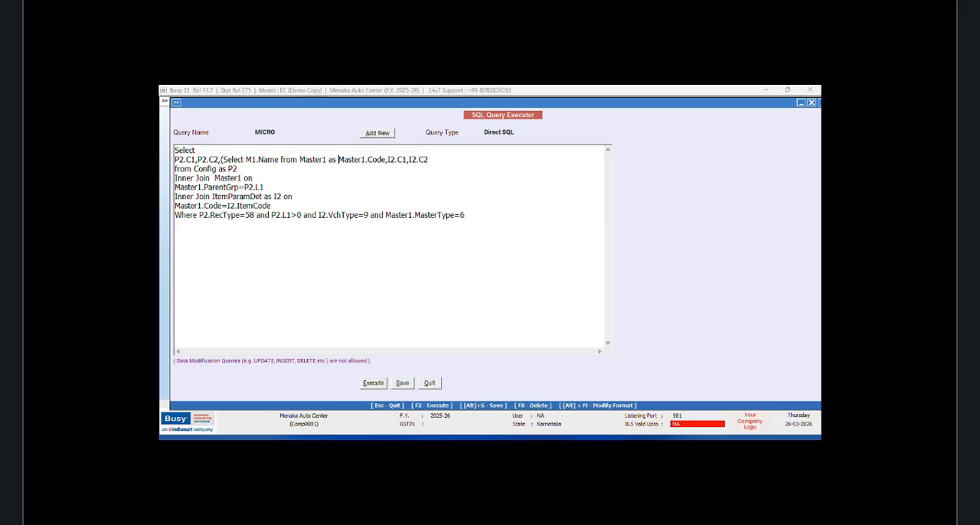
text(1 Where M)
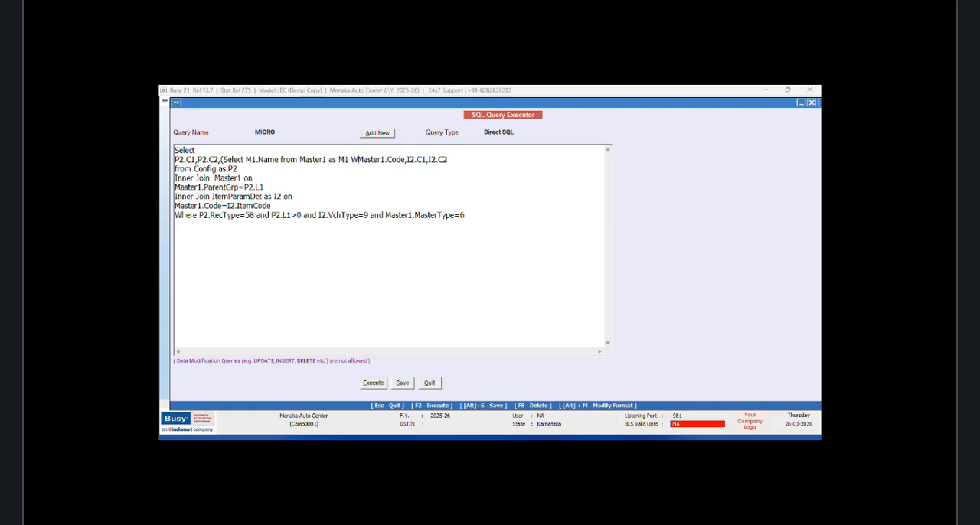
text(1.Code)
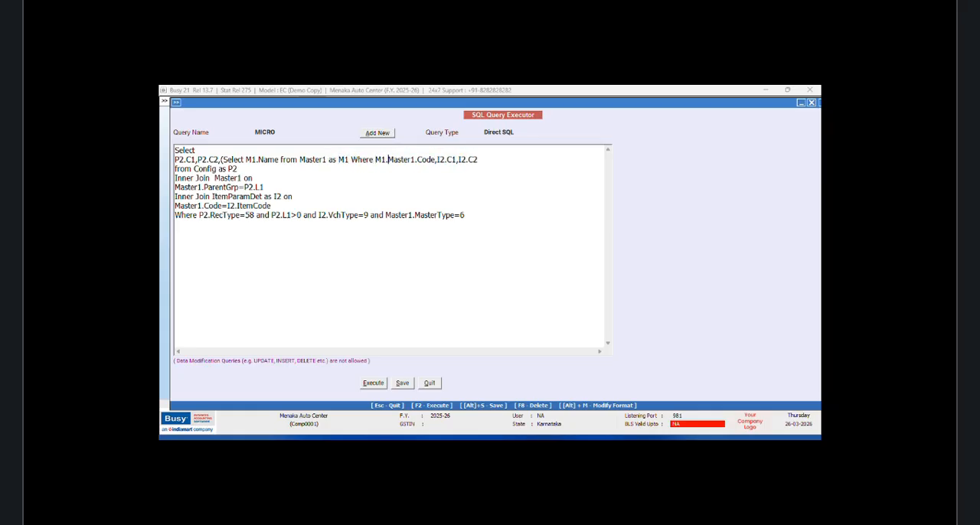
text(=)
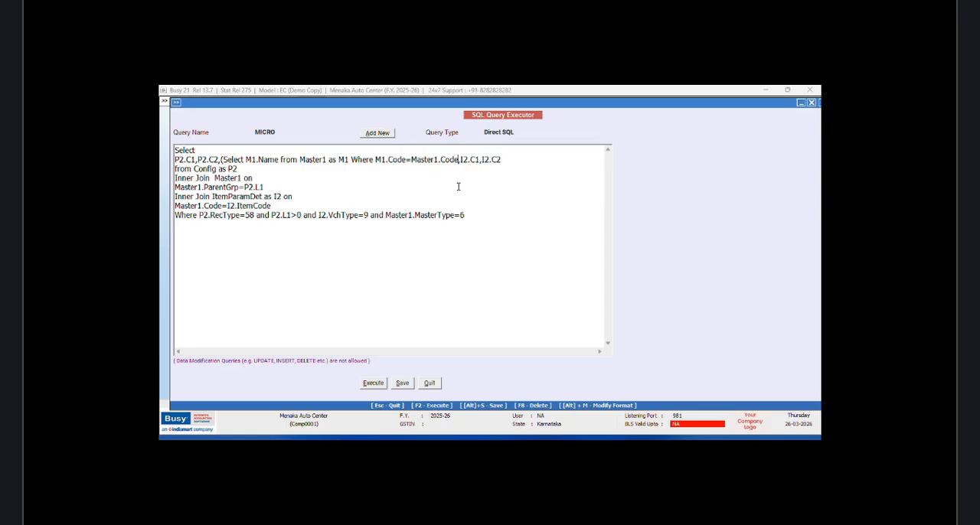
Step: Complete the item name subquery with "Where M1.Code=Master1.Code)" ahead of I2.C1
click(460, 160)
text())
Step: Execute the query with the name subquery, widen the item name column to show full names, and close the results
click(373, 383)
click(558, 281)
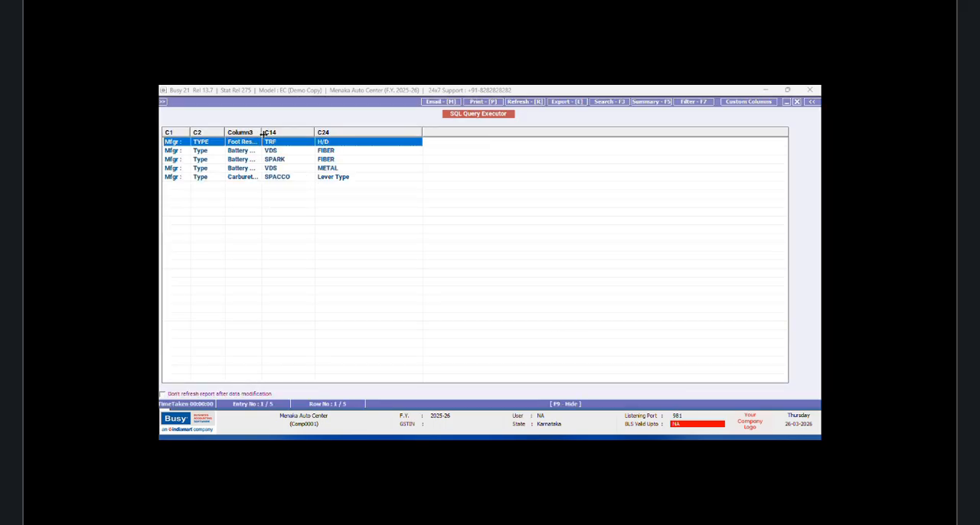
drag(262, 132, 294, 137)
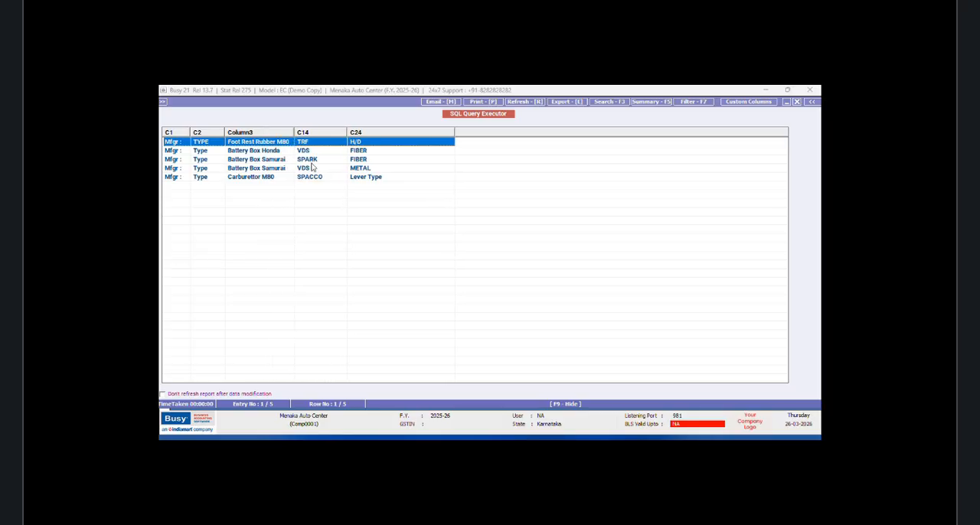
click(796, 103)
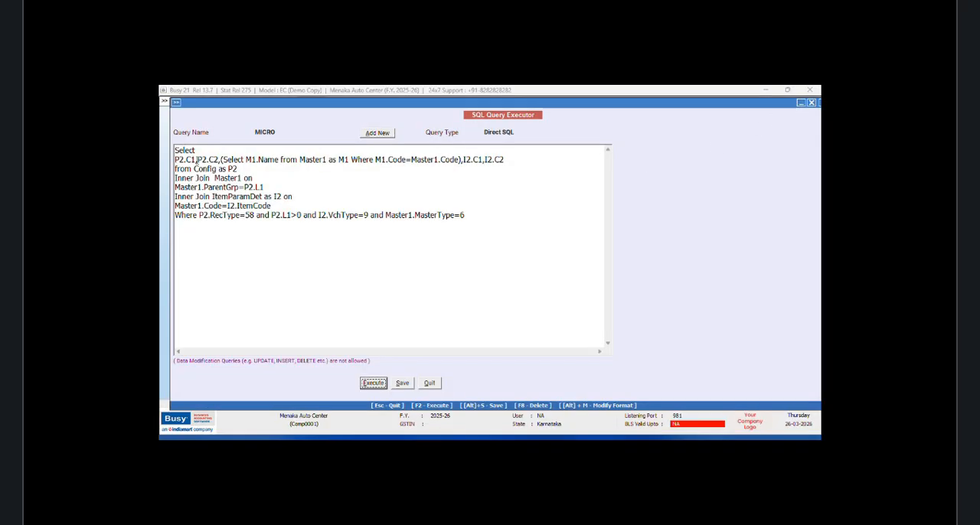
Step: Move P2.C1 and P2.C2 behind the item name subquery, directly before I2.C1
drag(221, 160, 175, 160)
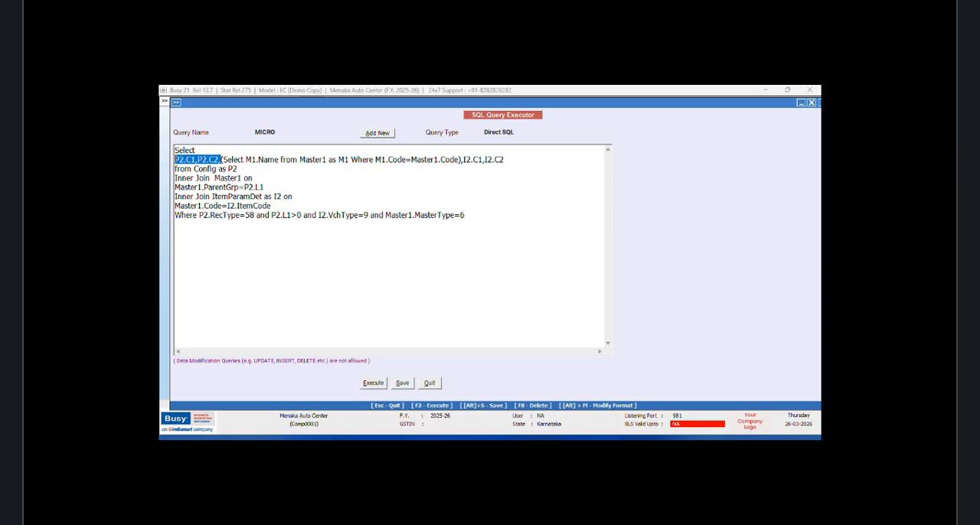
right_click(175, 160)
click(200, 181)
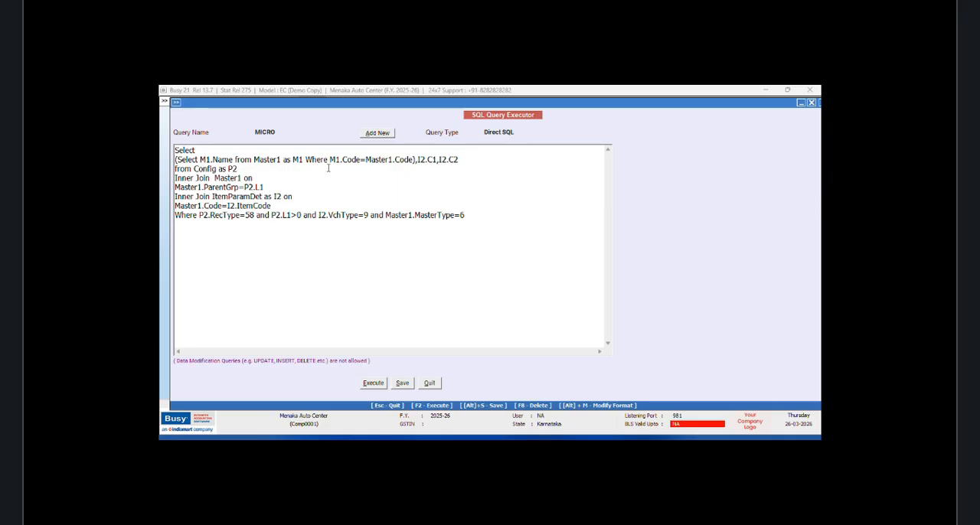
right_click(417, 159)
click(443, 202)
Step: Execute the reordered query, widen the first column to fit the item names, and close the results
click(371, 384)
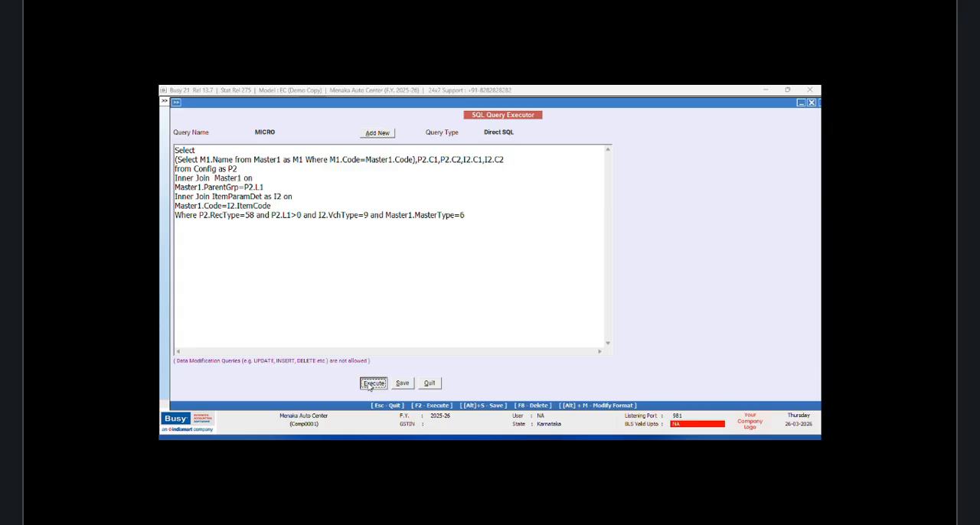
click(549, 283)
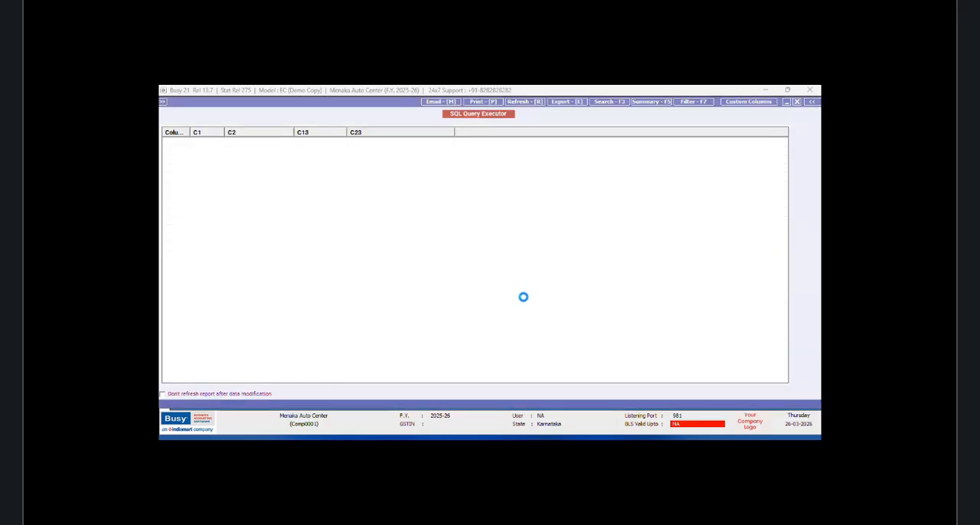
drag(192, 133, 237, 133)
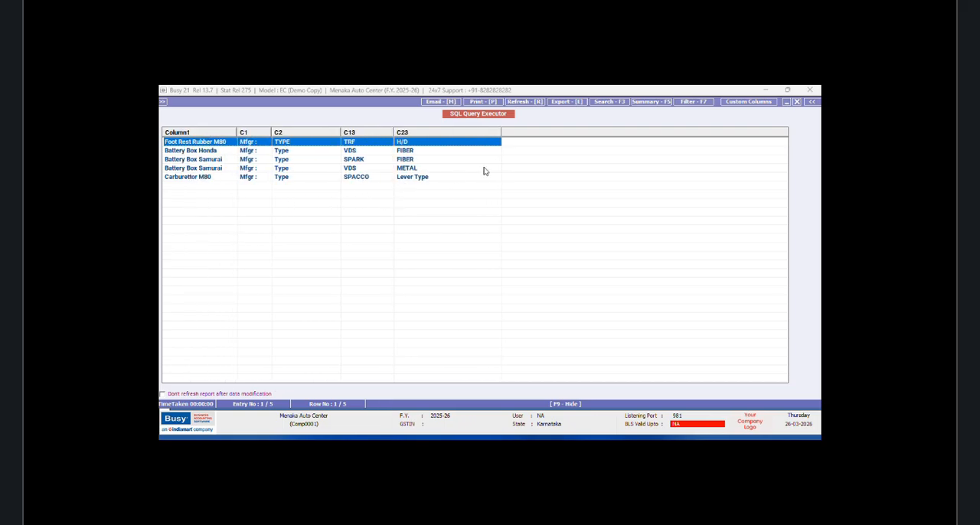
click(797, 103)
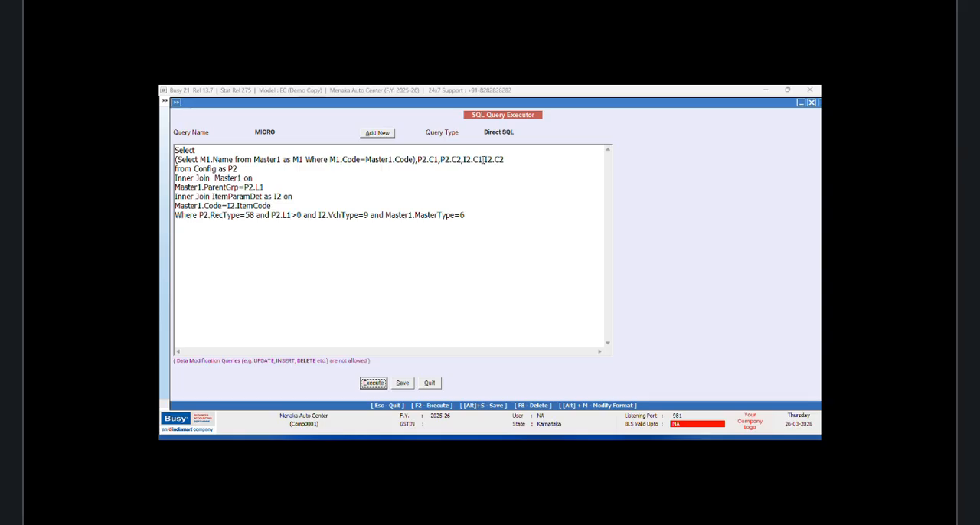
Step: Move I2.C1 between P2.C1 and P2.C2 so the column order reads P2.C1,I2.C1,P2.C2,I2.C2
drag(483, 159, 462, 159)
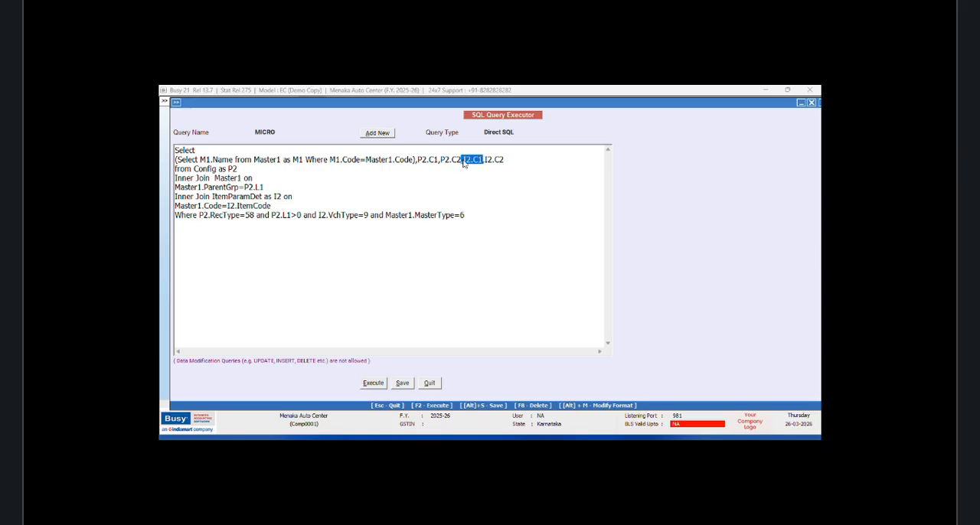
right_click(462, 160)
click(485, 181)
right_click(441, 160)
click(464, 205)
key(BackSpace)
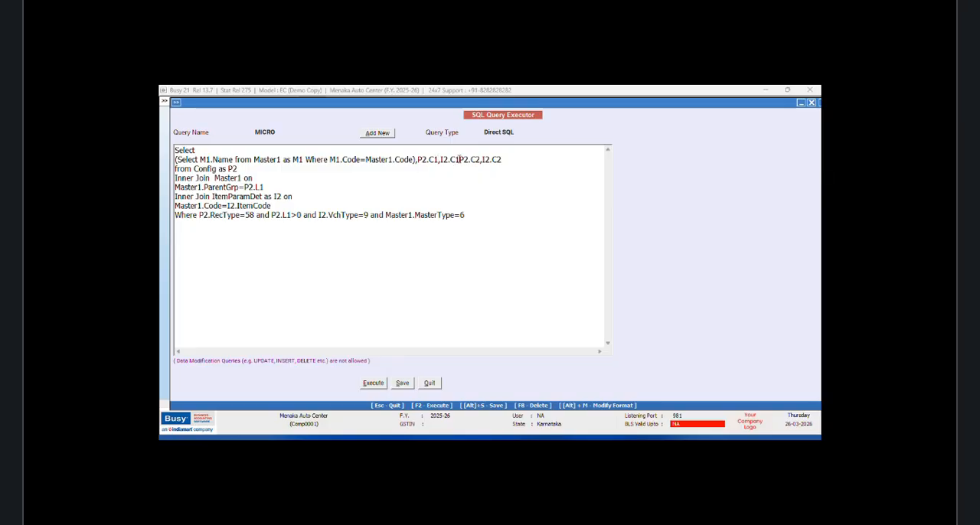
text(,)
Step: Execute the query to check each parameter heading beside its value, and close the results
click(374, 383)
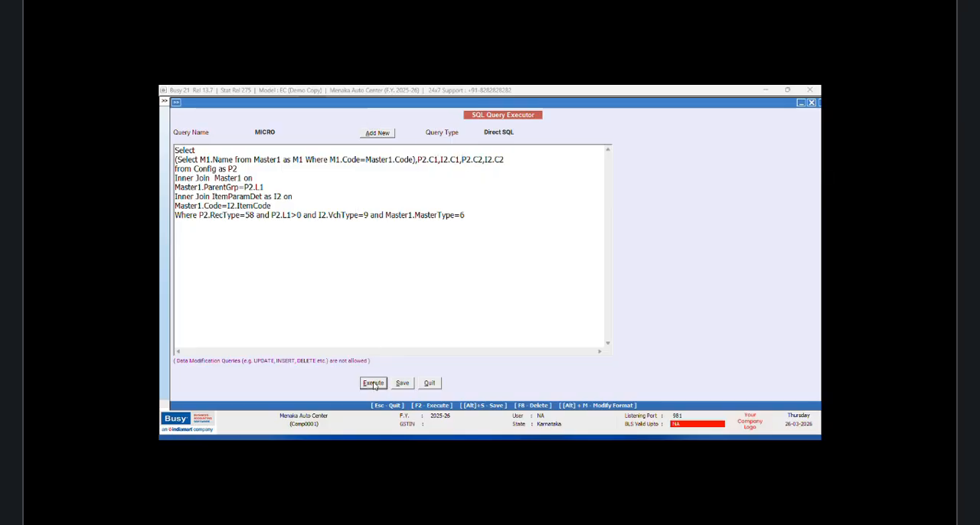
click(549, 284)
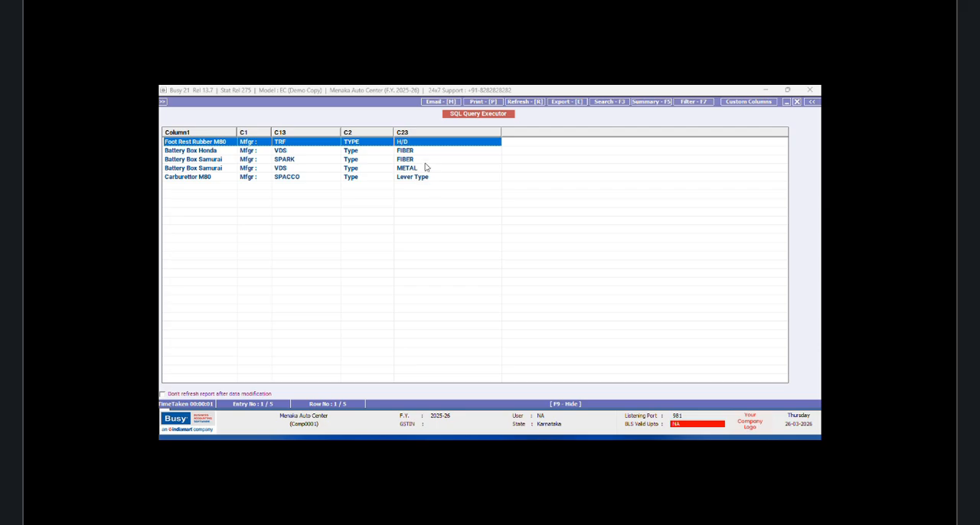
click(796, 103)
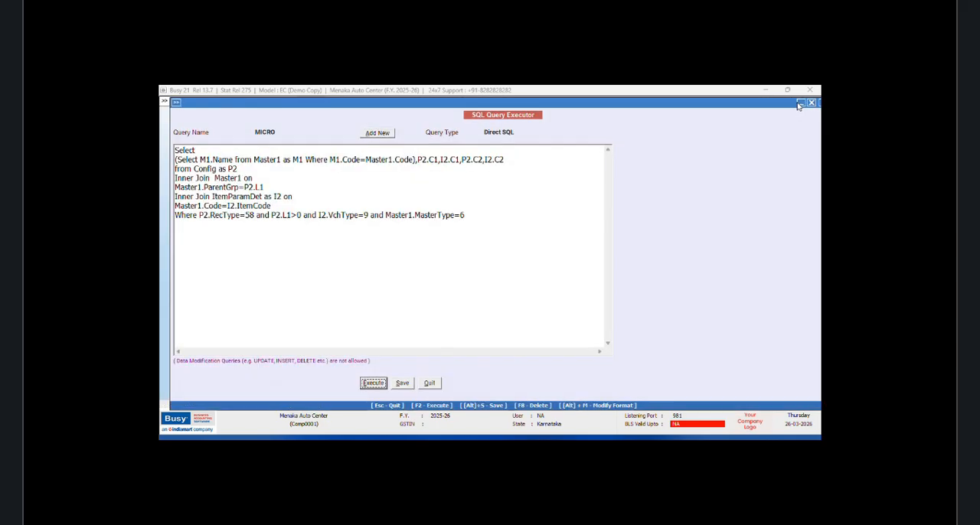
Step: Combine P2.C2 and I2.C2 into one query column as concat_ws(':',P2.C2,I2.C2)
click(463, 159)
text(concat)
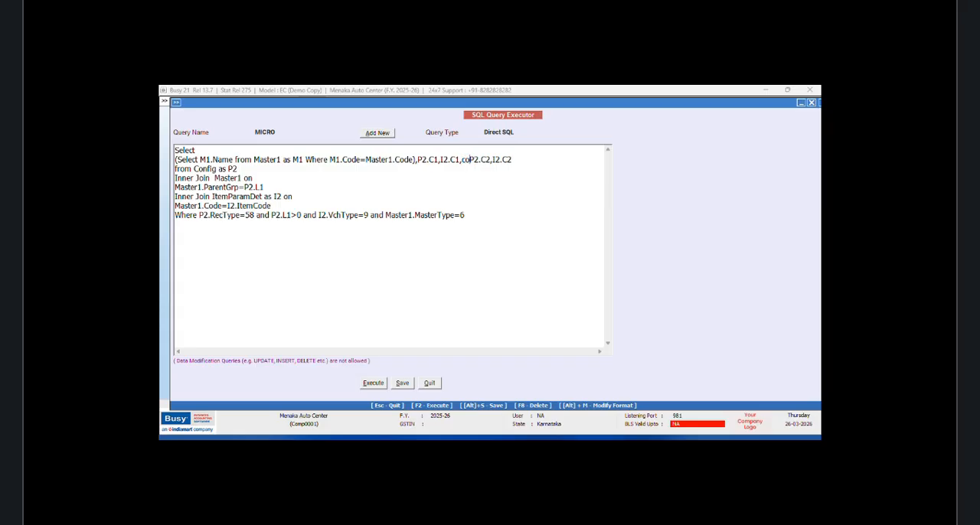
text(_ws)
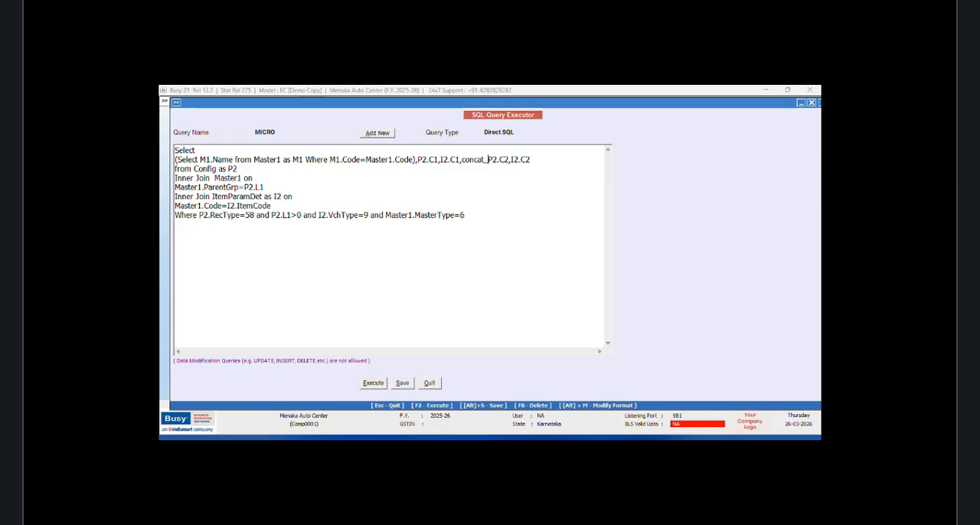
text((')
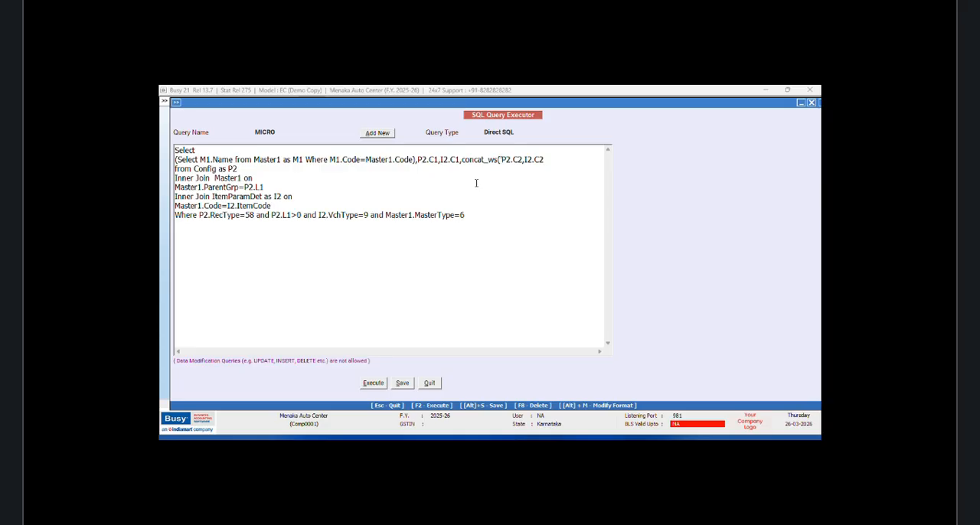
text(:',)
click(561, 160)
Step: Execute the query, widen the fourth column to show the combined type text, and close the results
click(373, 384)
click(548, 283)
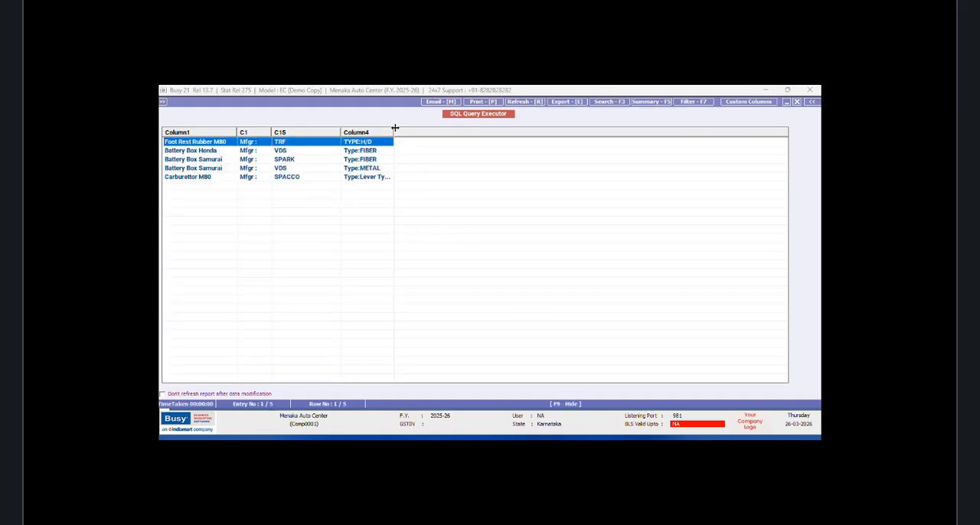
drag(394, 130, 426, 131)
click(798, 103)
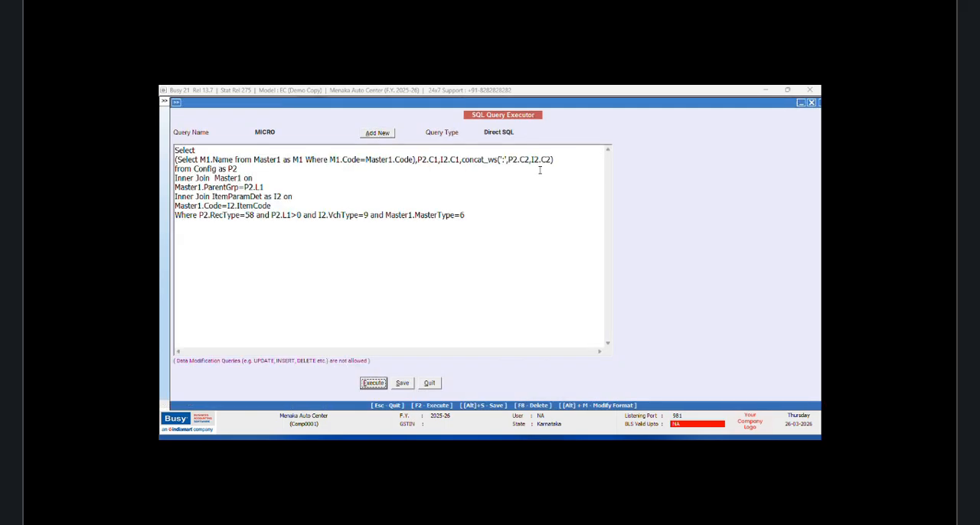
Step: Add a space on each side of the colon in the concat_ws separator and save the query
click(503, 159)
key(BackSpace)
click(403, 383)
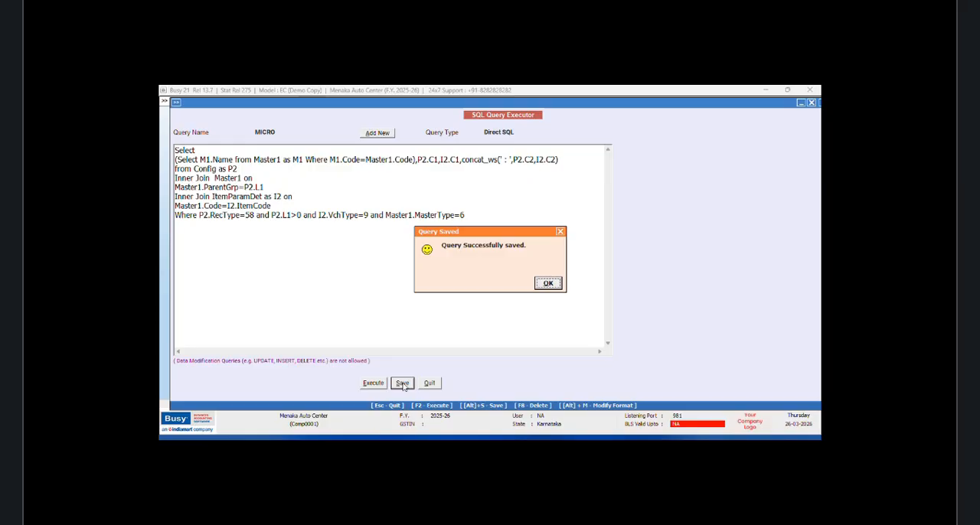
click(547, 284)
Step: Execute the query to check the spacing around the colon, and close the results
click(374, 385)
click(552, 285)
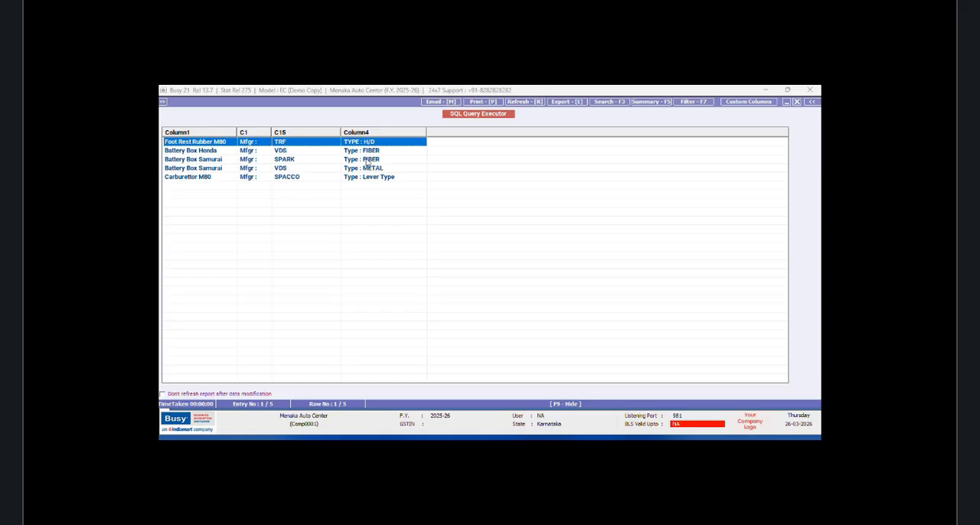
click(796, 101)
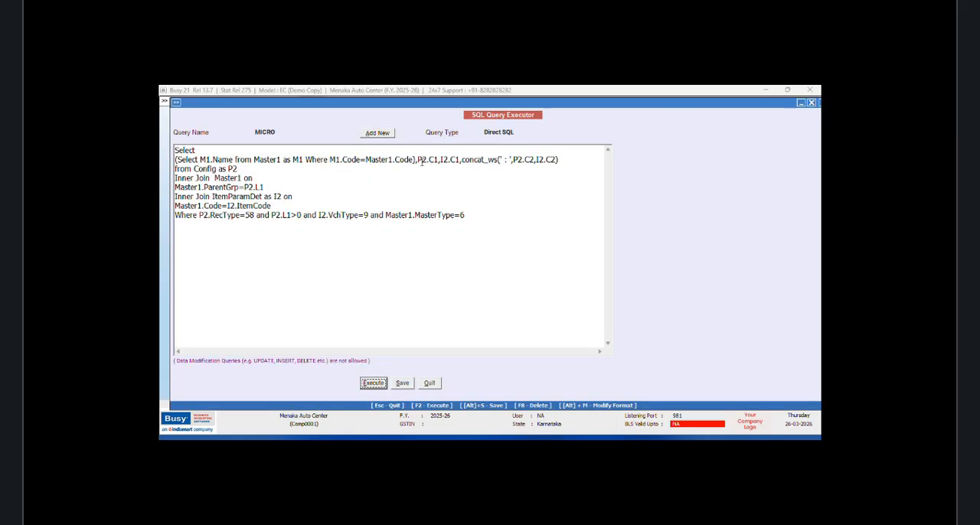
Step: Combine P2.C1 and I2.C1 into one query column as CONCAT_WS(' ',P2.C1,I2.C1)
click(421, 162)
text(CONCAT)
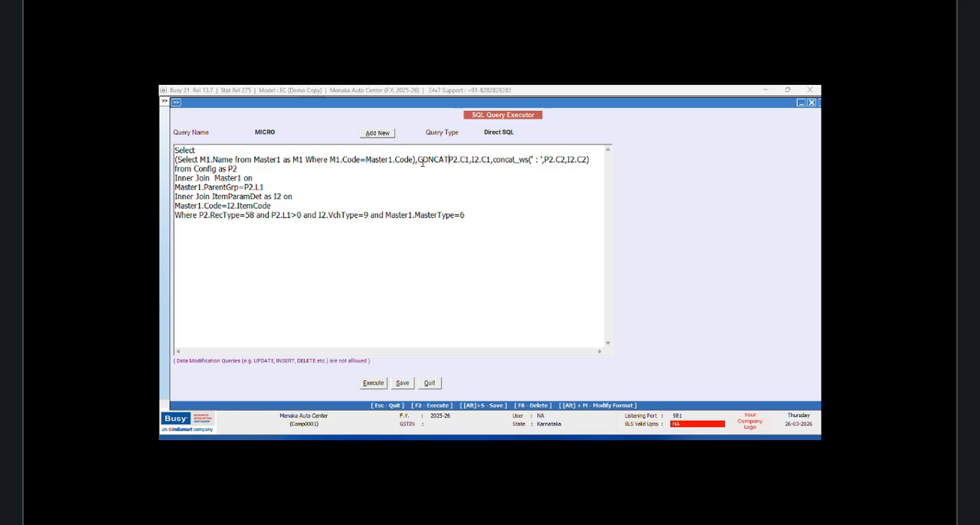
text(_WS)
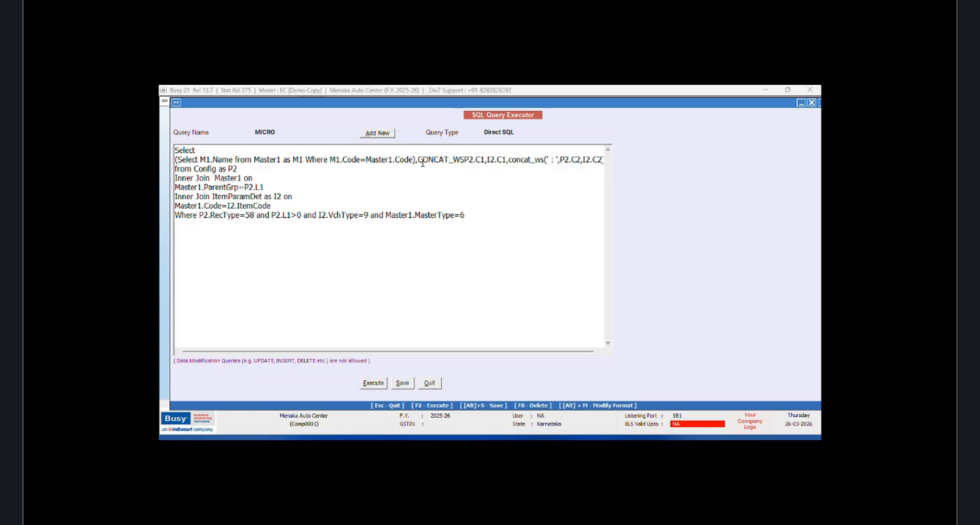
text(()
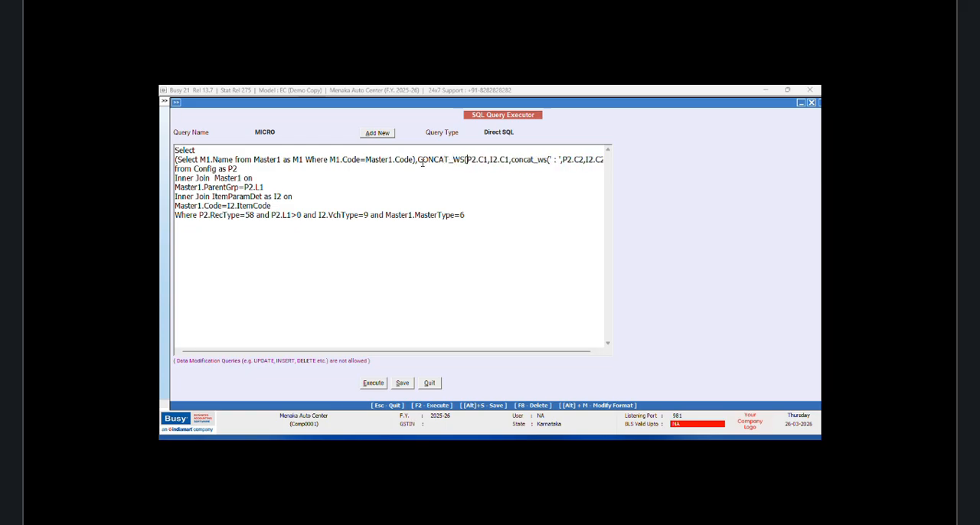
text(' ')
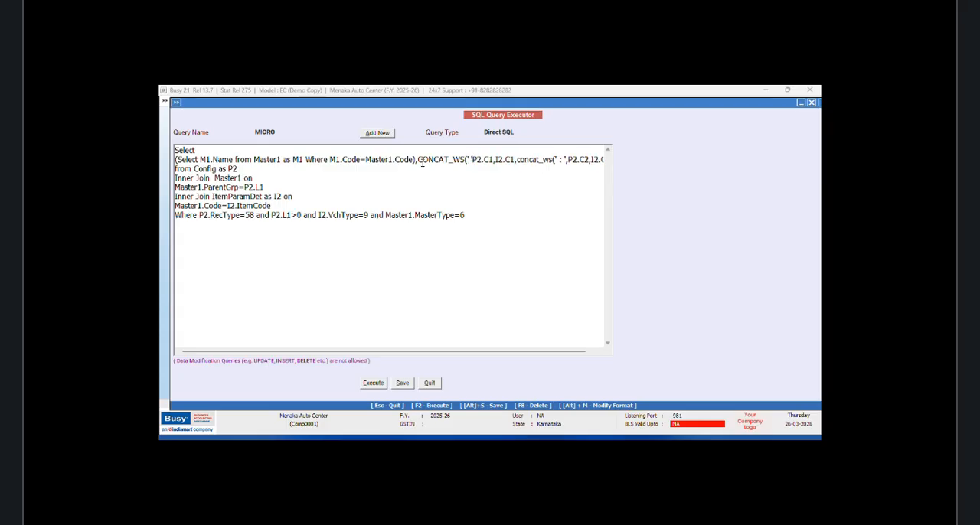
text(,)
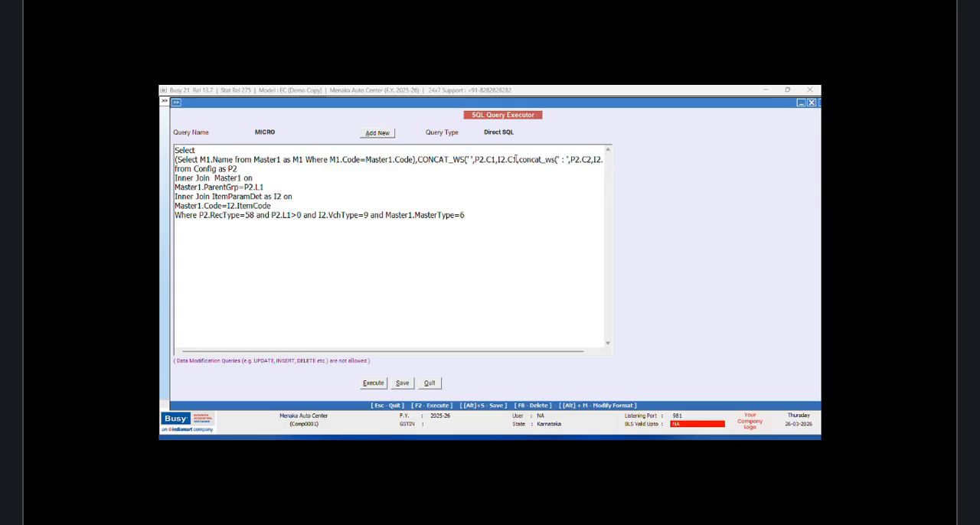
click(516, 159)
text())
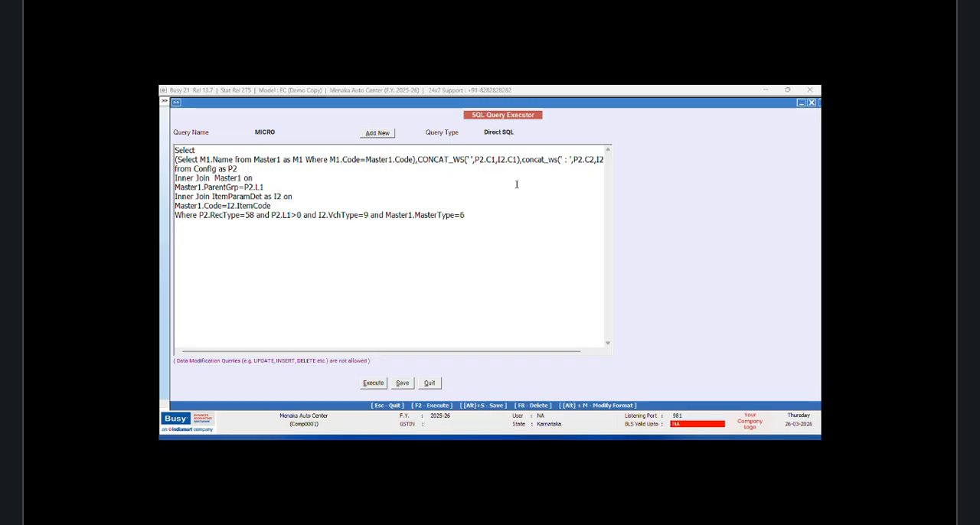
Step: Execute the query, widen the second column to show the full manufacturer text, and close the results
click(374, 385)
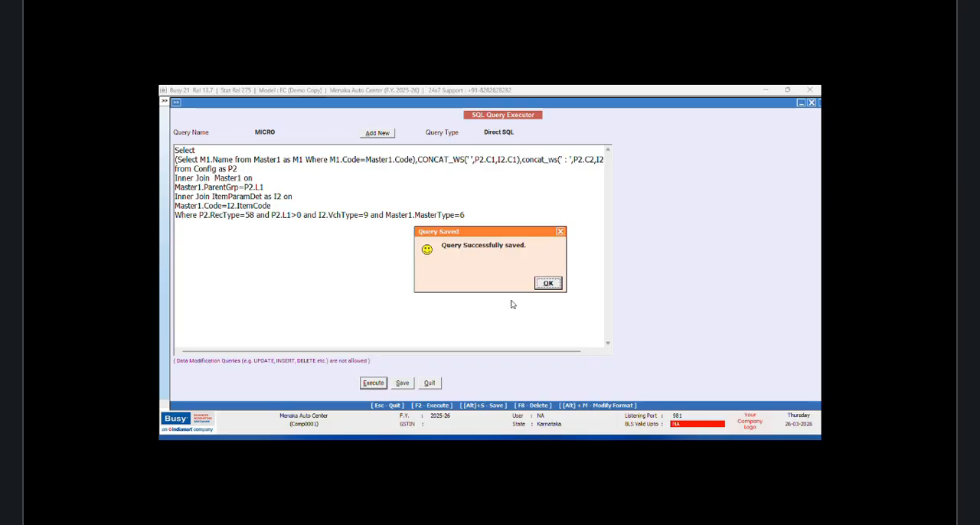
click(548, 285)
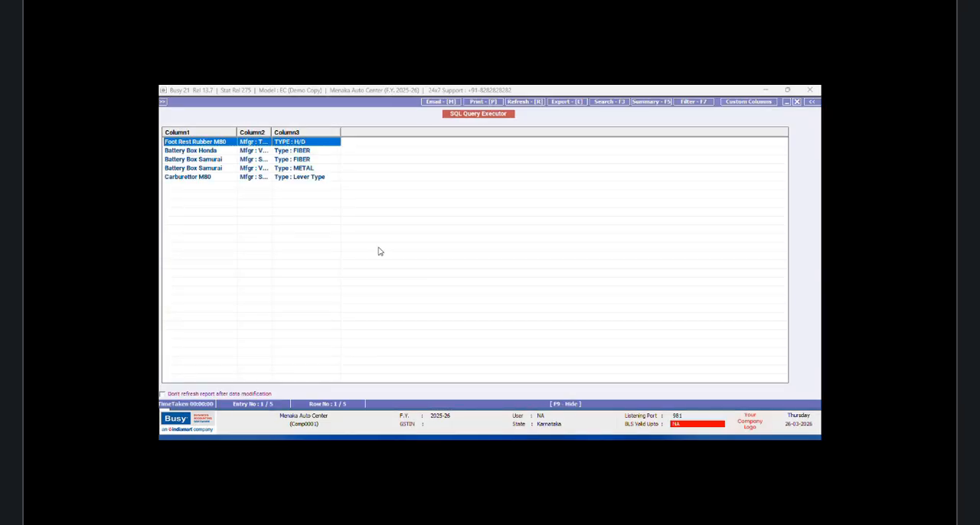
mouse_move(269, 132)
mouse_down()
mouse_move(297, 133)
mouse_move(288, 135)
mouse_up()
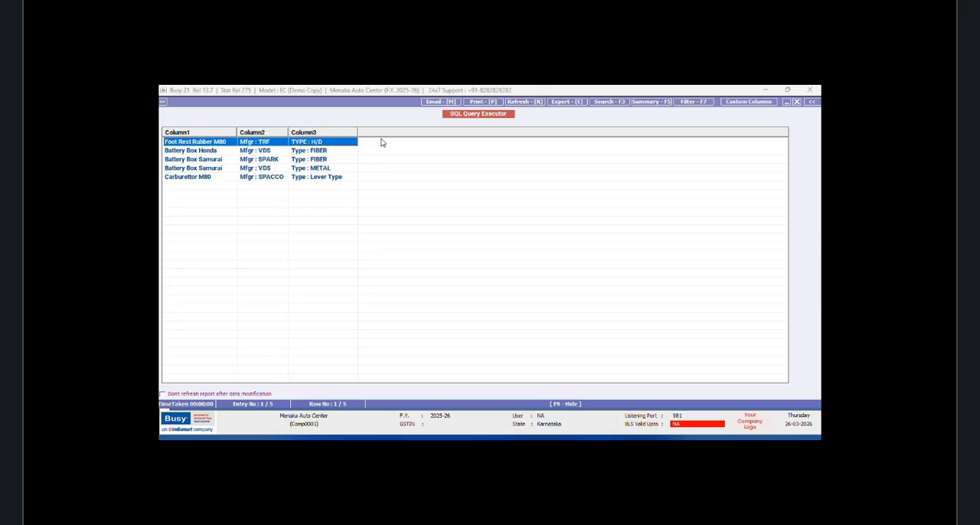
drag(359, 133, 363, 134)
click(797, 102)
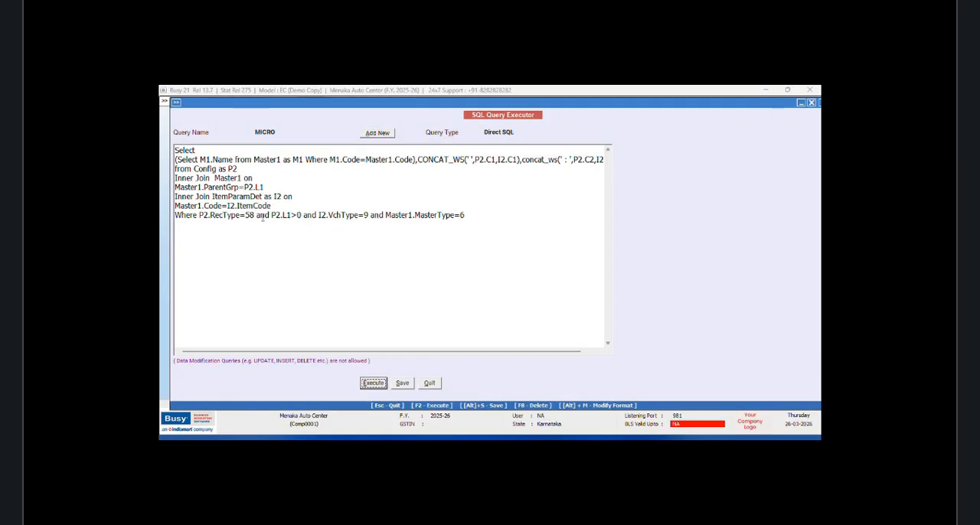
Step: Move the existing filter conditions onto a new line below Where and prefix them with AND
click(198, 215)
key(Return)
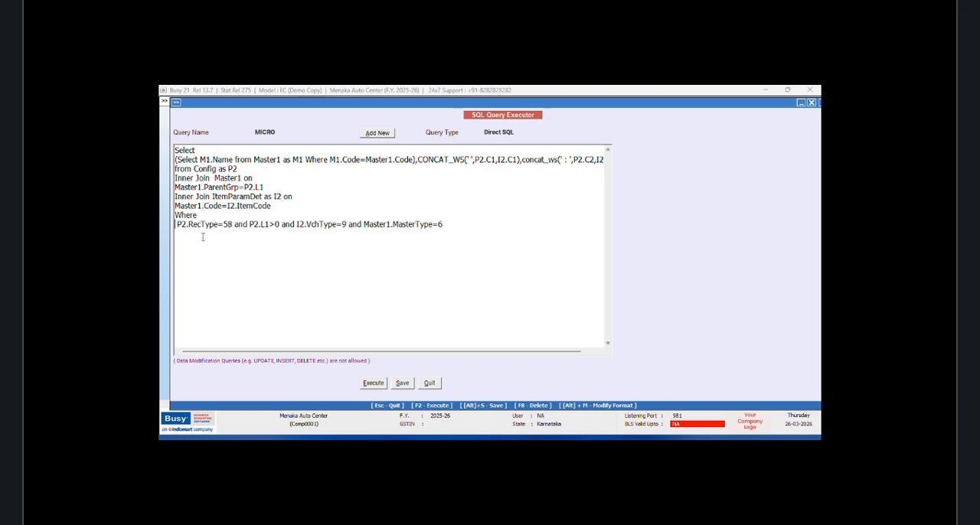
text(AND)
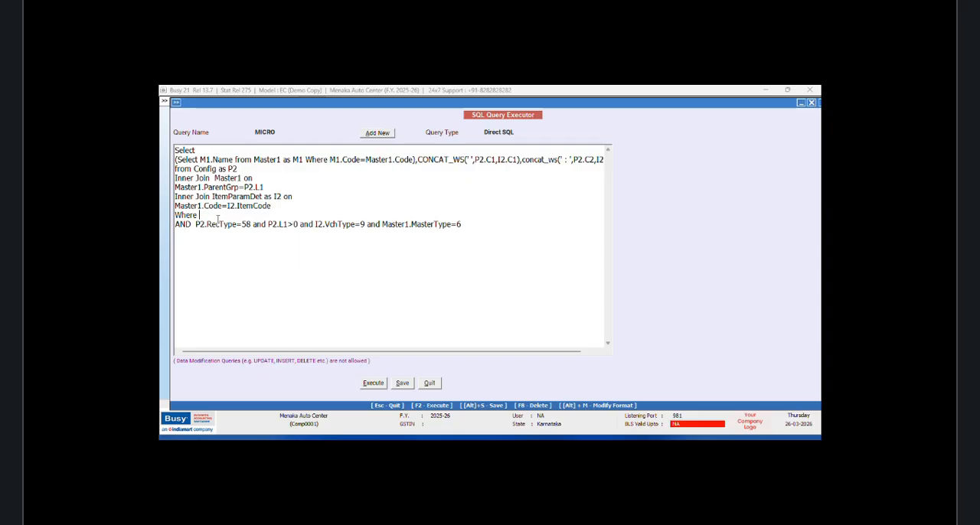
Step: Start the Where clause with the subquery Master1.Code=(Select Tran2.MasterCode1 from Tran2
text(Master1.Code=(Selecgt)
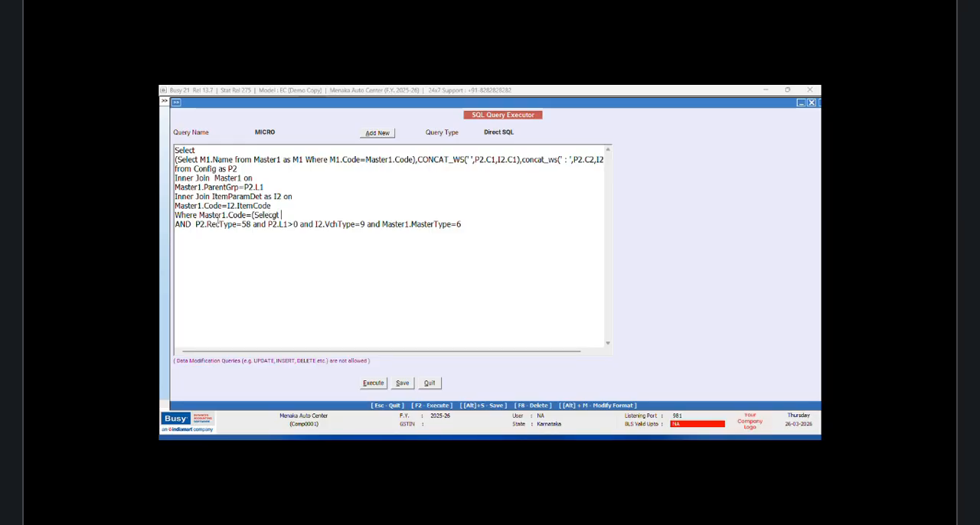
key(BackSpace)
key(BackSpace)
text(t M)
key(BackSpace)
text(Tran2.MasterCo)
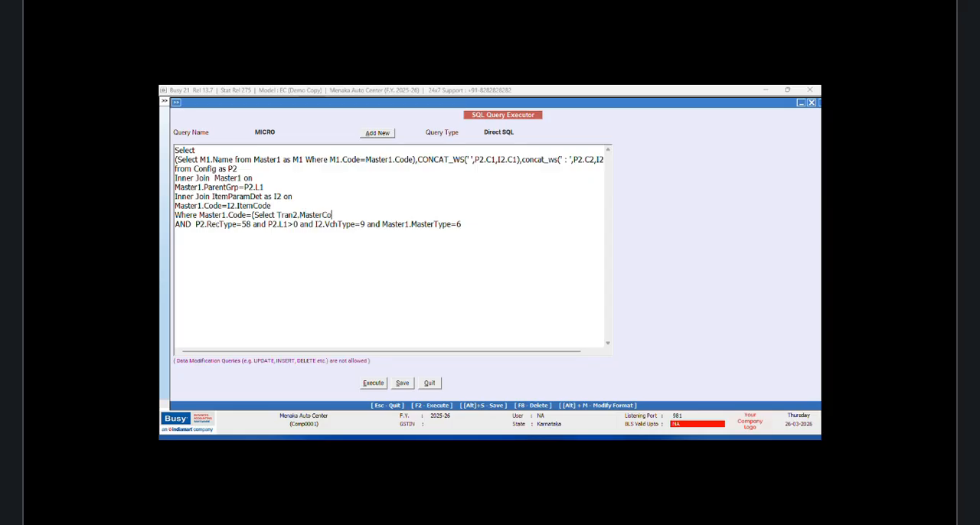
text(de1 from Tran2)
click(521, 160)
key(Return)
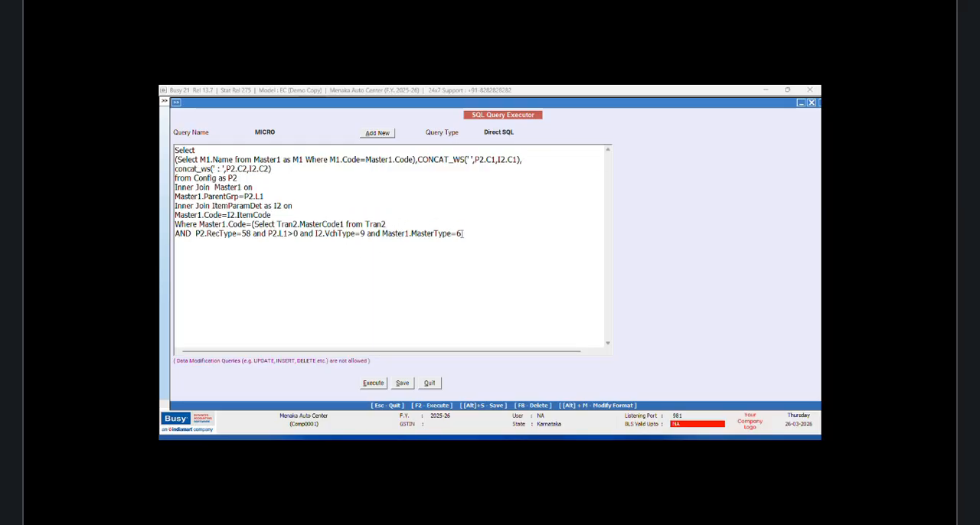
text(Where Tr)
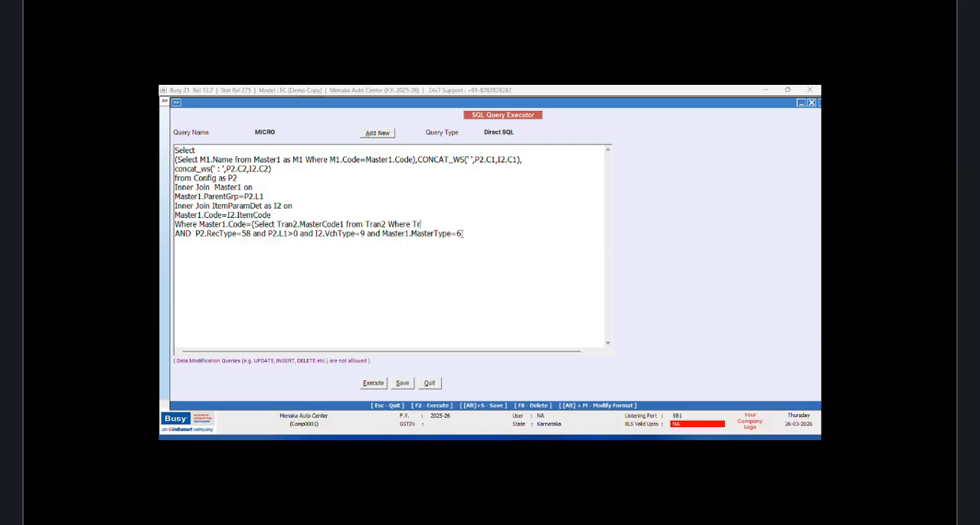
text(an2.VchCode=@VchCode@)
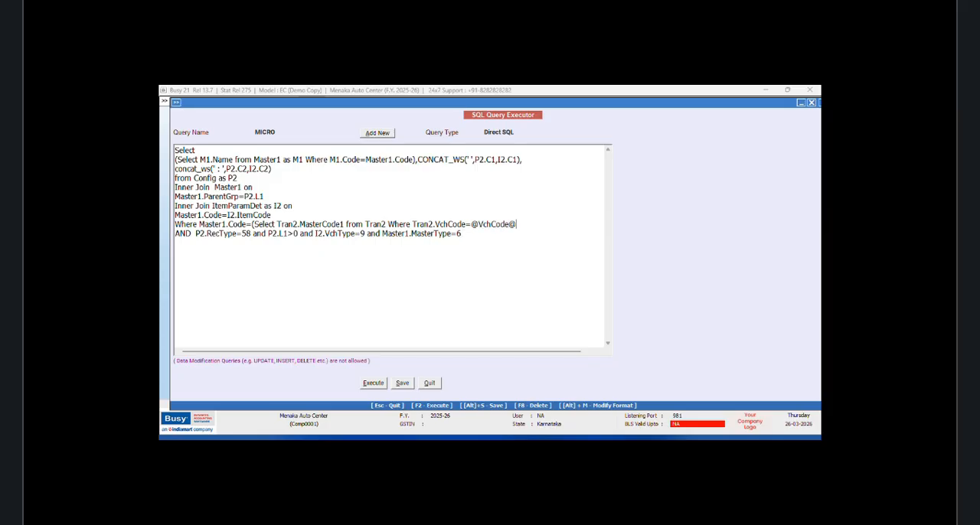
key(Return)
text(d )
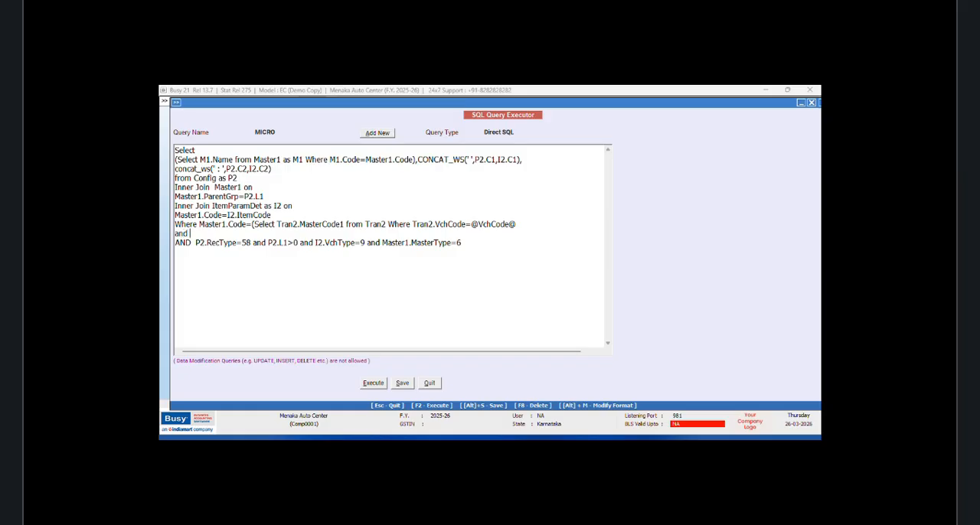
text(Tran2.Srno=@)
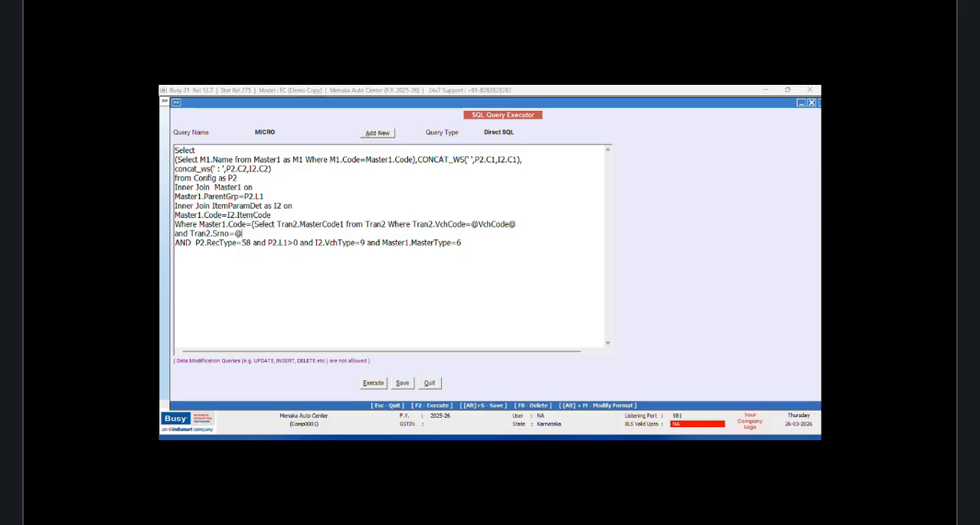
text(ItemSrno@ )
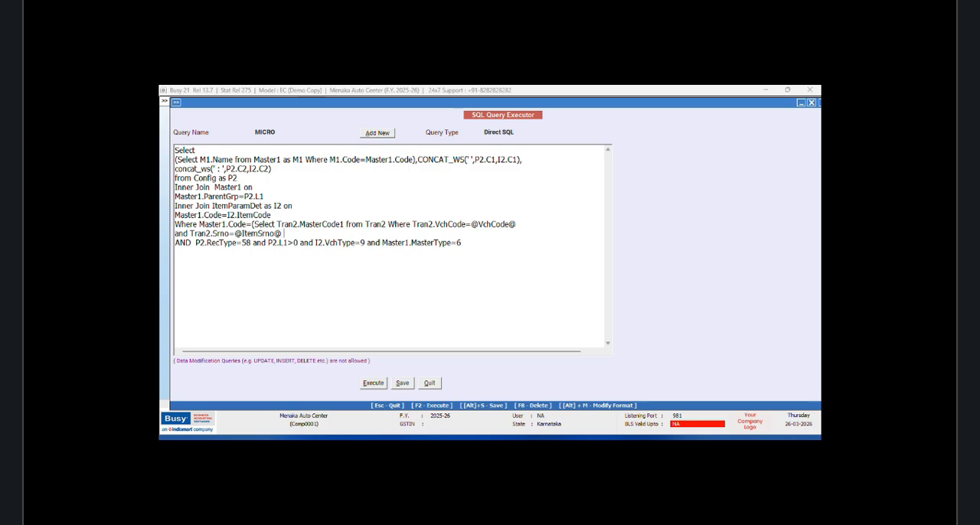
text(and Tran2.VchType)
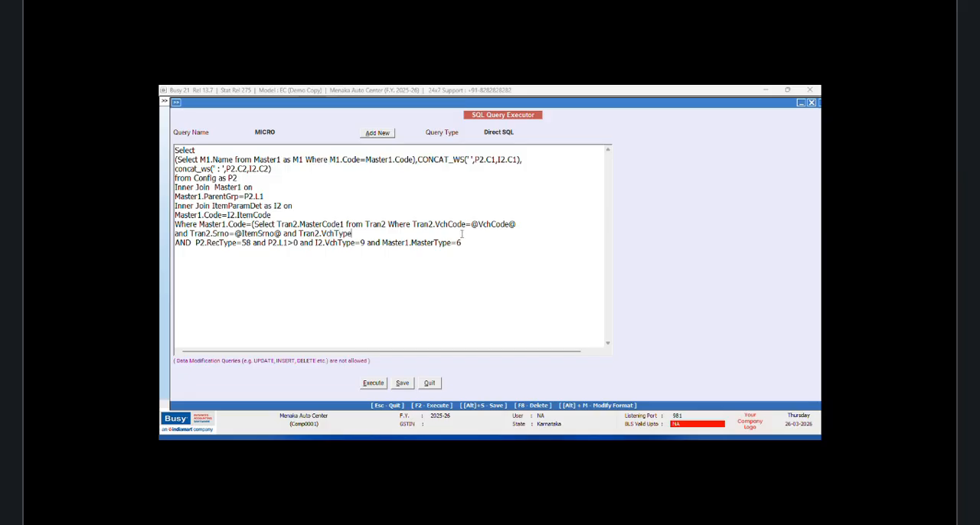
text(=9 and Tran2)
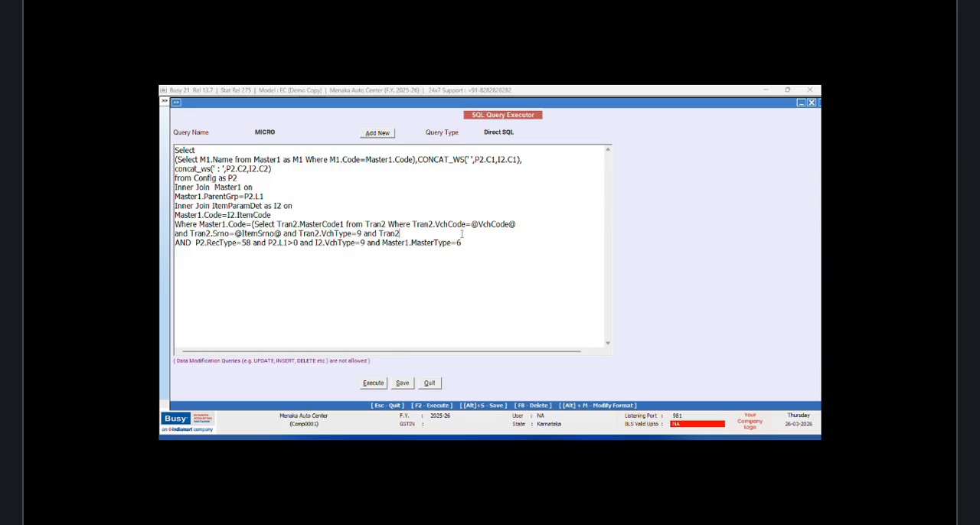
text(.RecType=2 and I2.)
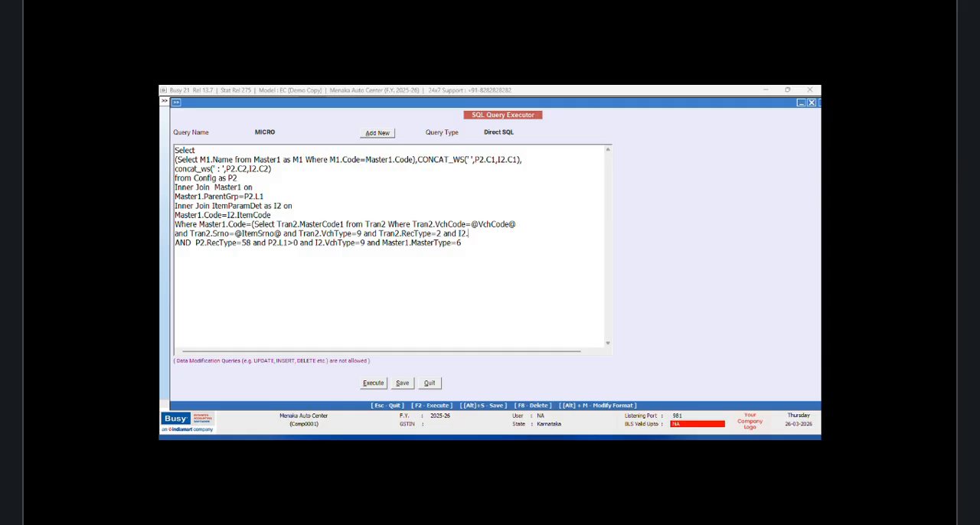
text(VchItemSn=@)
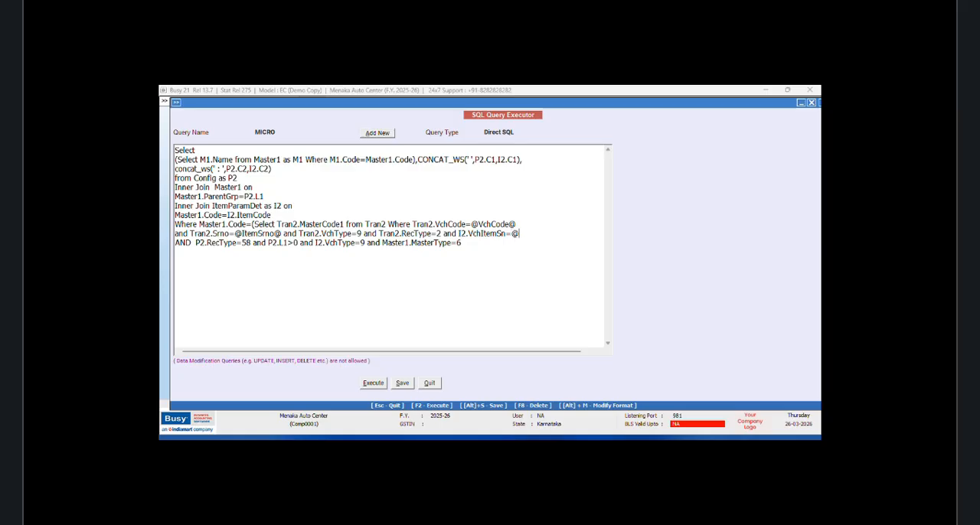
text(ItemsRNO@)
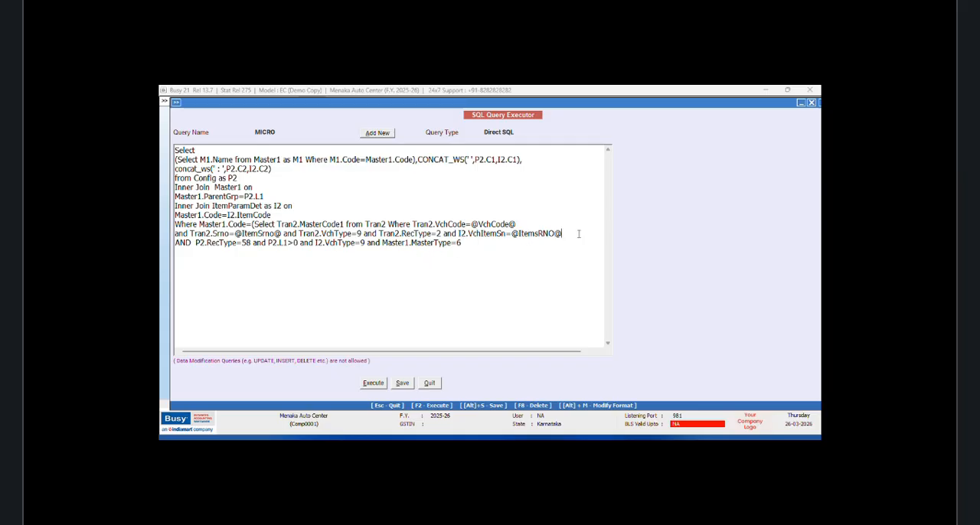
text())
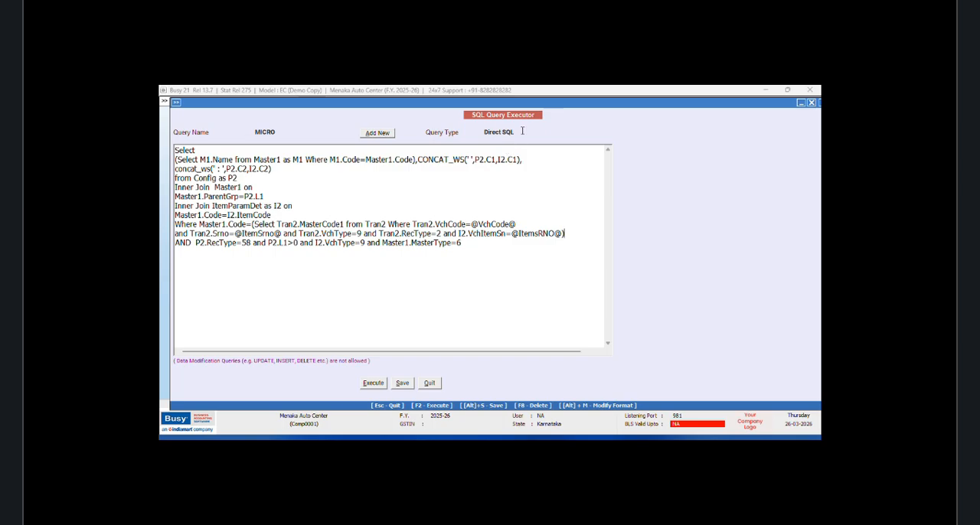
Step: Change the query type of MICRO to Item Details and save the query
click(521, 128)
drag(608, 192, 608, 192)
click(520, 176)
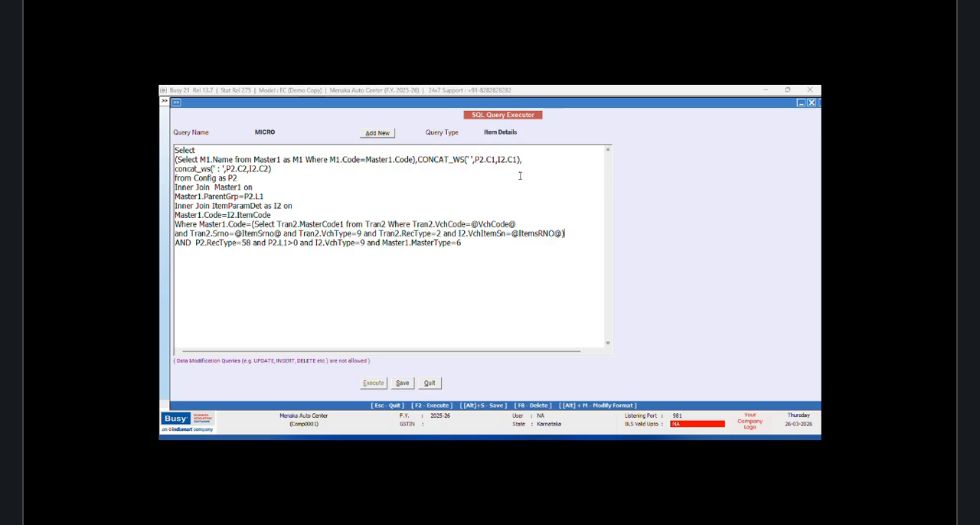
click(394, 383)
click(545, 283)
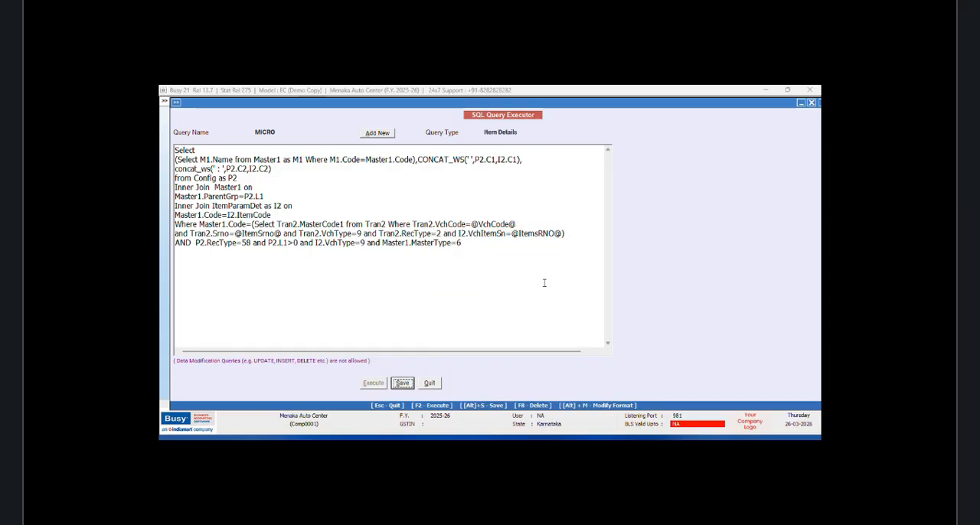
Step: Copy the entire SQL text of the MICRO query
click(177, 160)
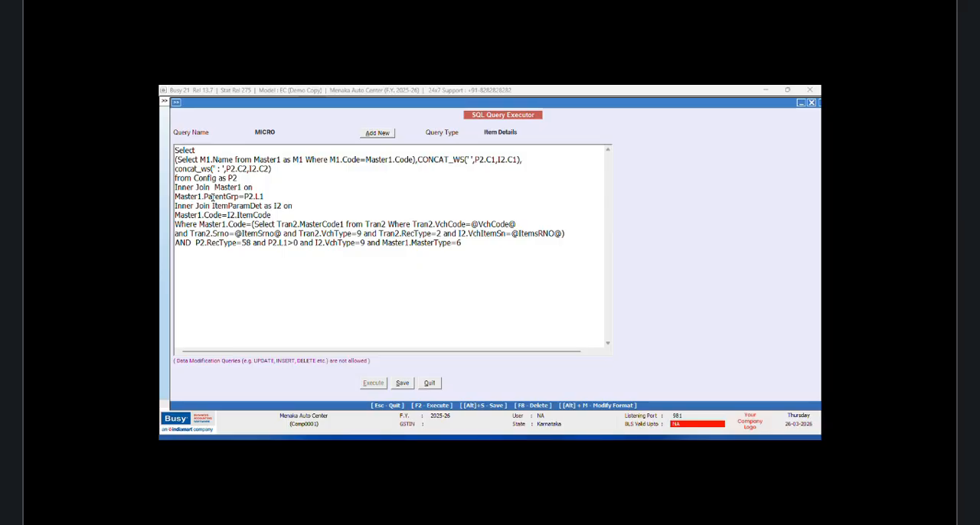
drag(175, 150, 505, 241)
right_click(402, 233)
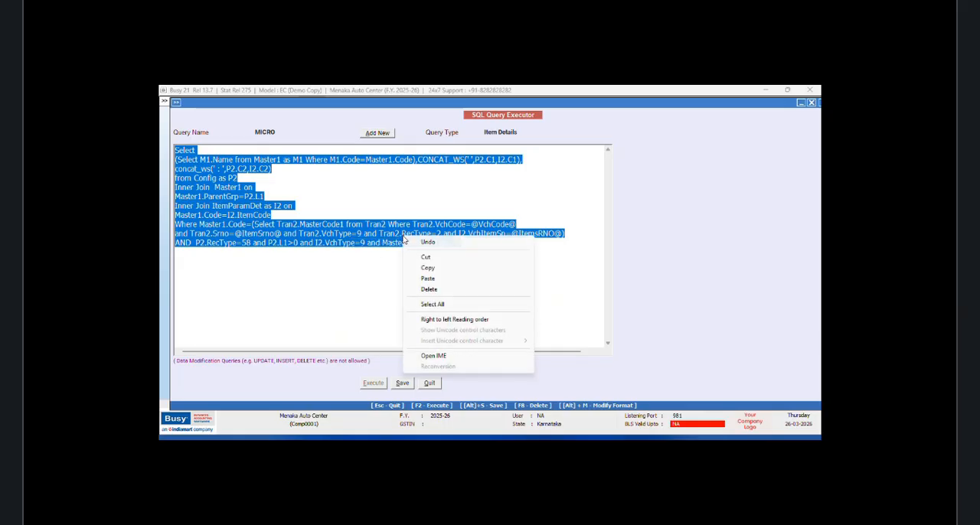
click(430, 268)
Step: Add a new SQL query named MARCH without a password
click(385, 134)
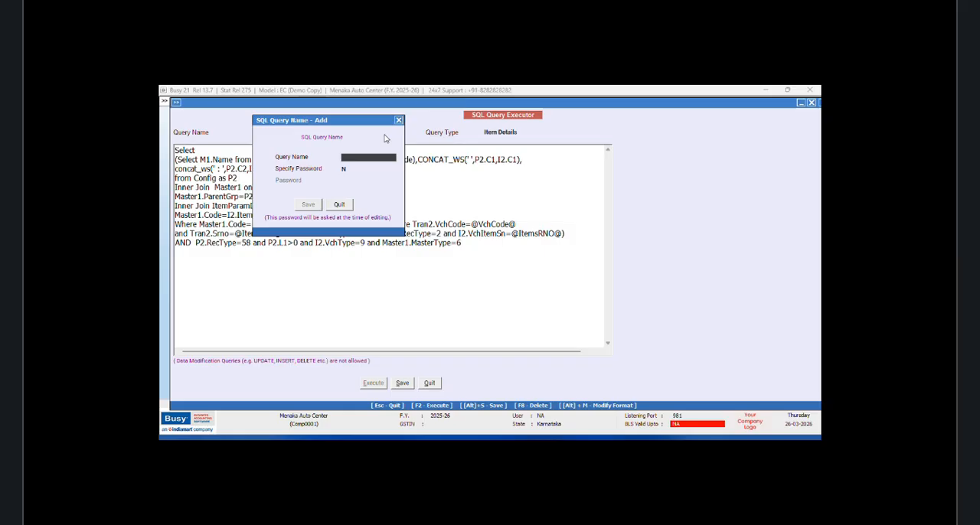
text(JAN)
key(BackSpace)
key(BackSpace)
key(BackSpace)
text(MARCH)
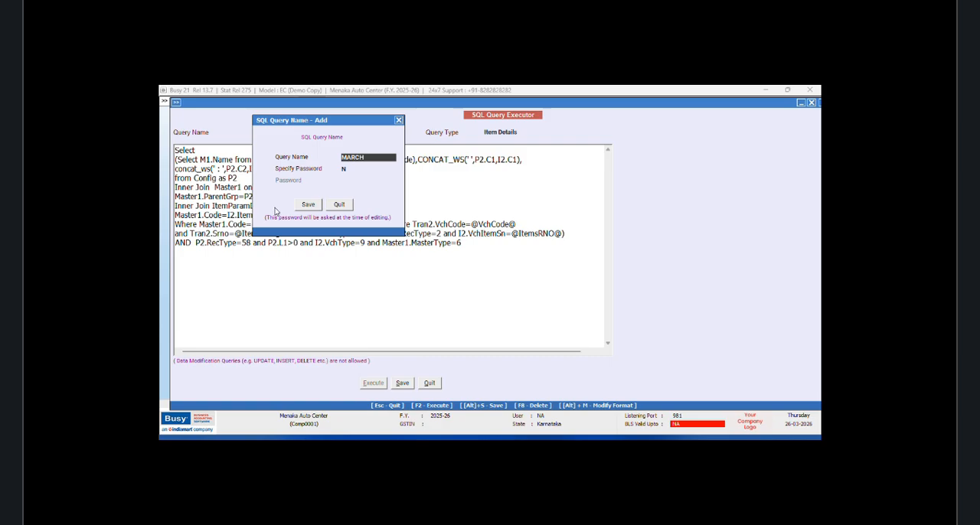
click(308, 204)
Step: Paste the copied SQL into the MARCH query and try to save it as Direct SQL
right_click(227, 151)
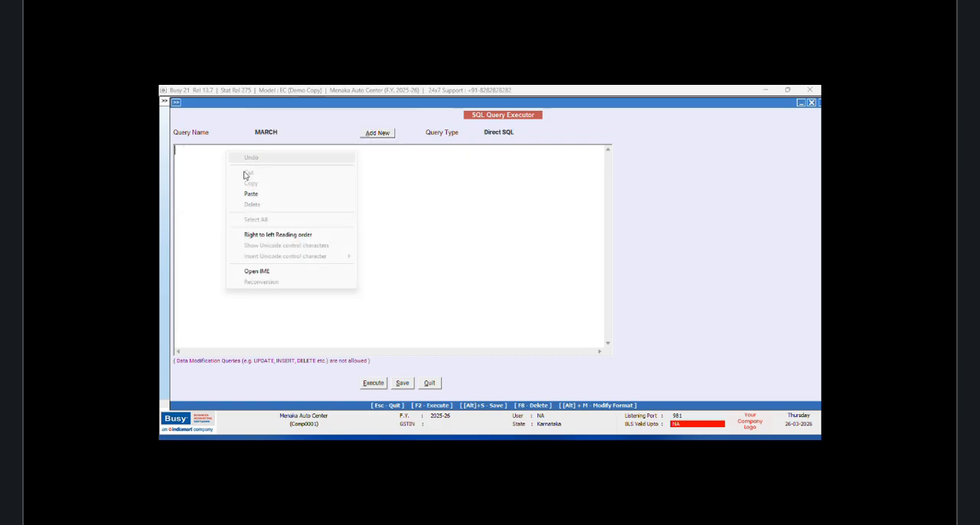
click(250, 194)
click(280, 132)
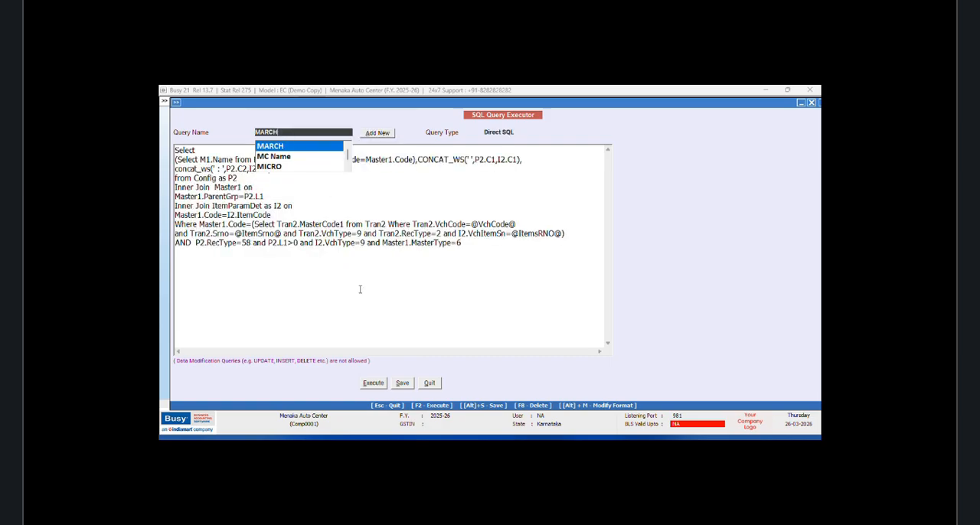
click(401, 383)
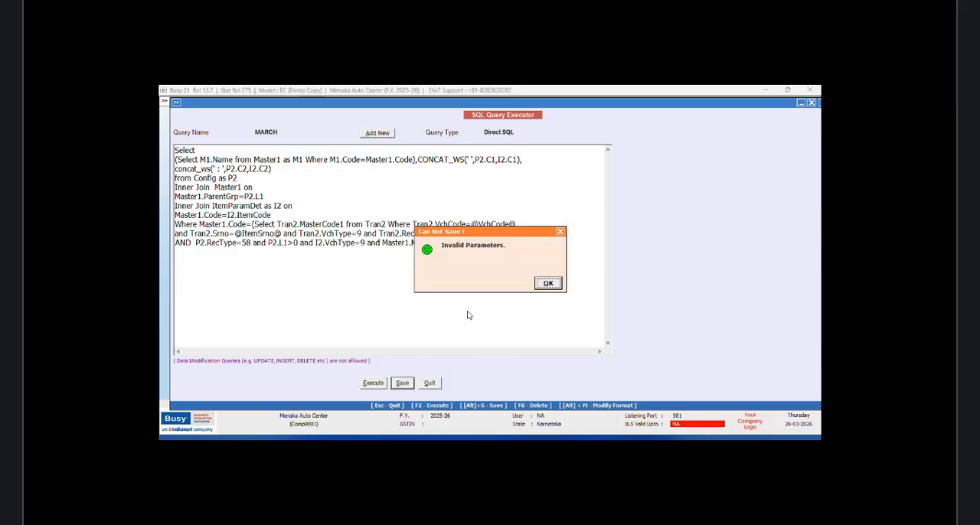
click(547, 286)
Step: Set the query type of MARCH to Item Details and save the query
click(517, 131)
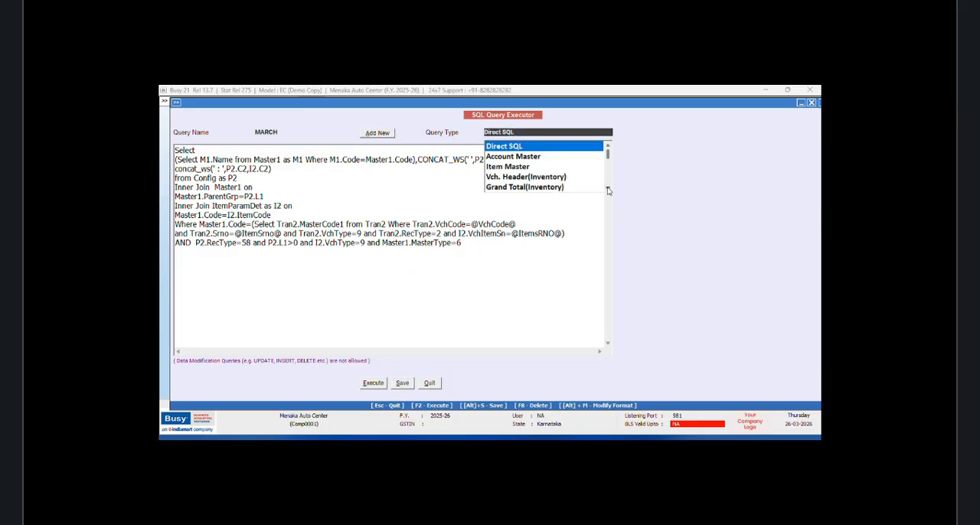
scroll(606, 188, down, 2)
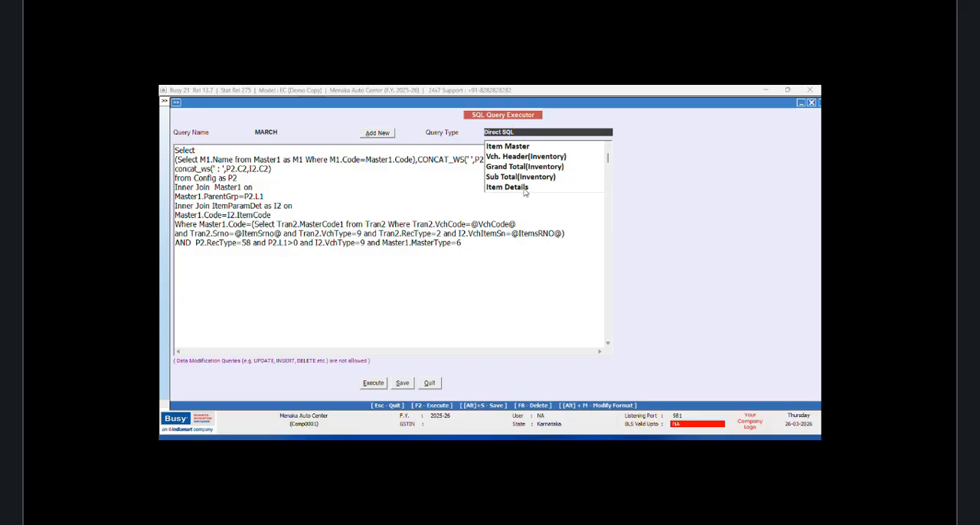
click(524, 189)
click(404, 386)
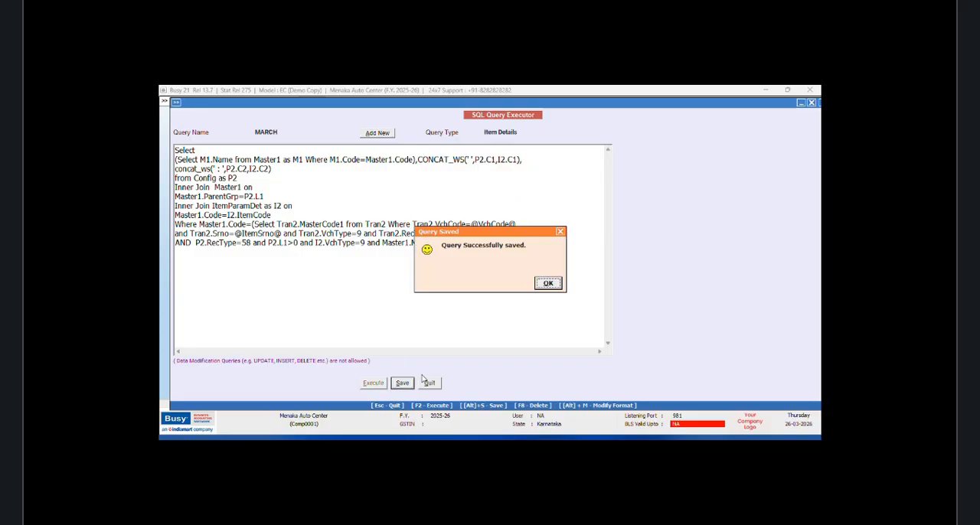
click(548, 285)
Step: Reopen the MICRO query and insert CONCAT_WS( on a new line after Select
click(299, 133)
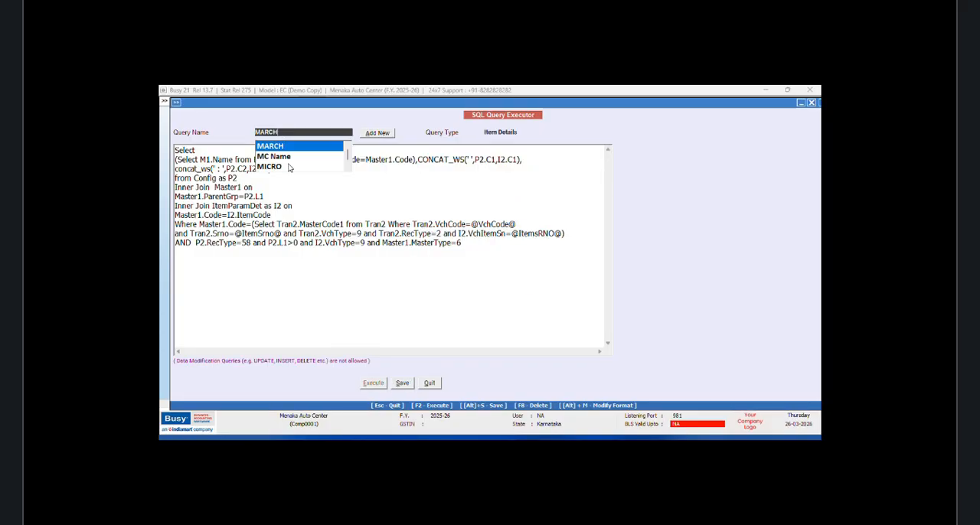
click(289, 168)
click(330, 310)
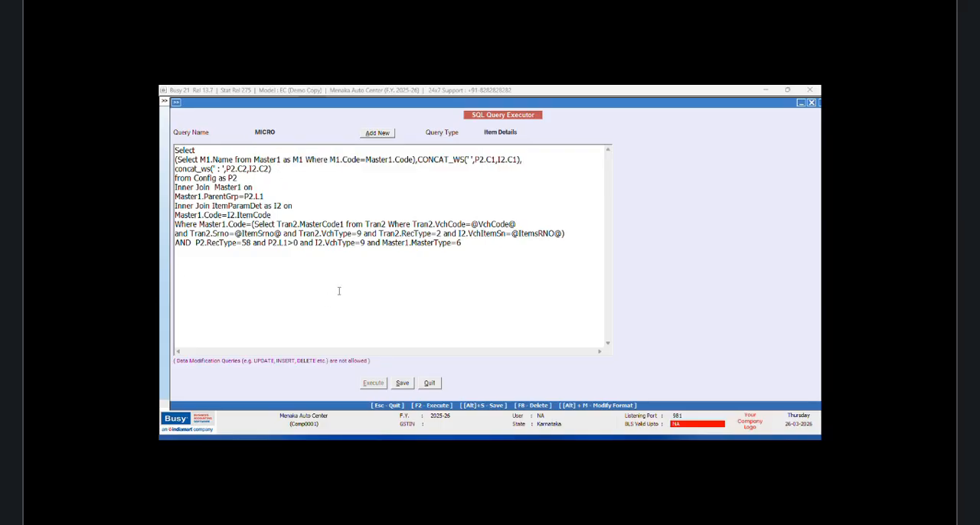
click(199, 151)
key(Return)
text(c)
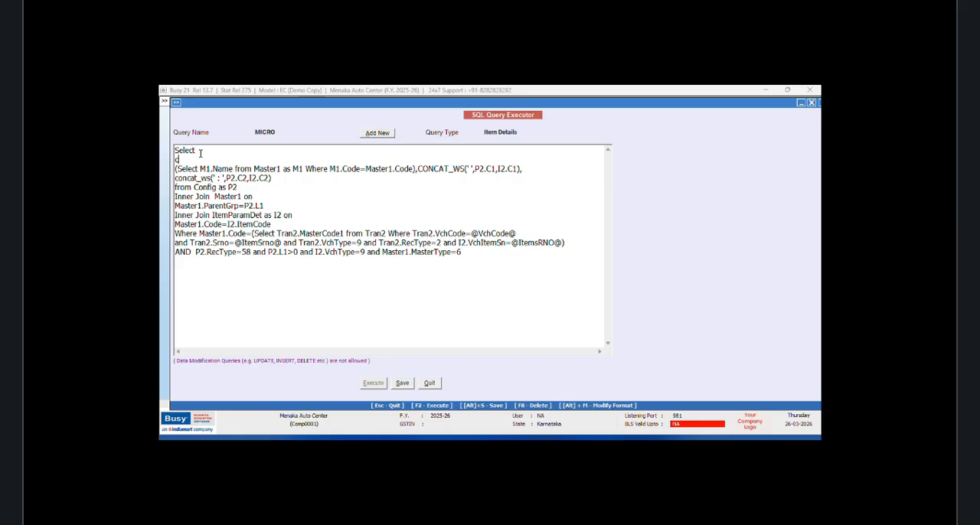
key(BackSpace)
text(CONCAT_WS()
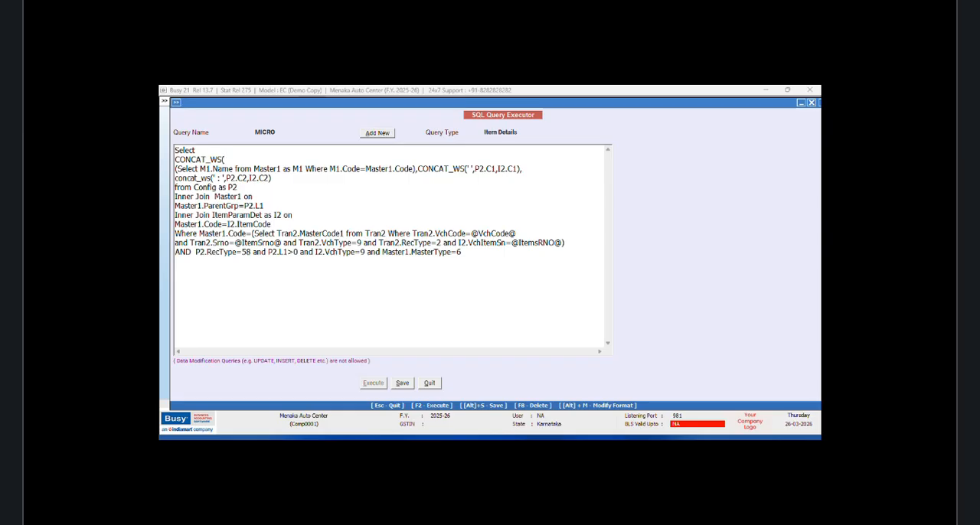
text(')
Step: Complete the outer CONCAT_WS with a space separator and a closing parenthesis after I2.C2), save MICRO and close the query executor
text())
click(403, 385)
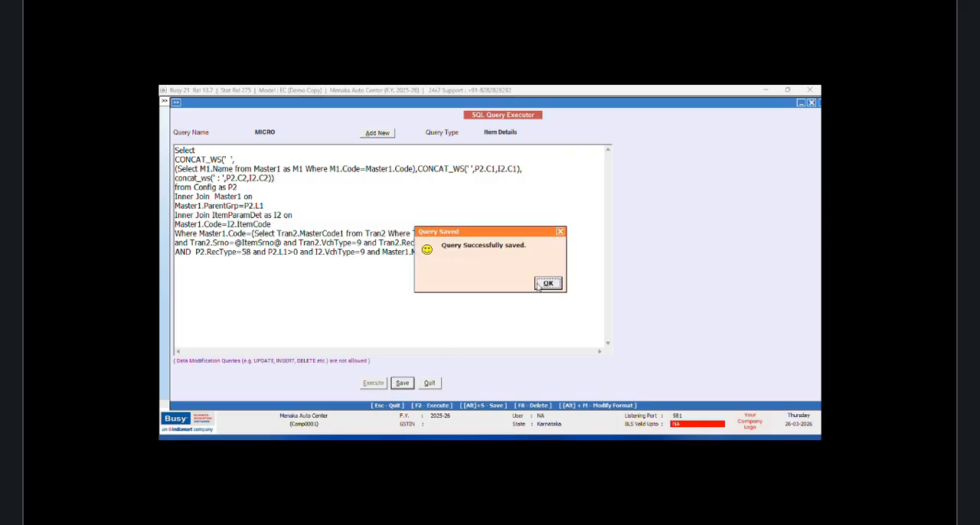
click(544, 285)
click(431, 384)
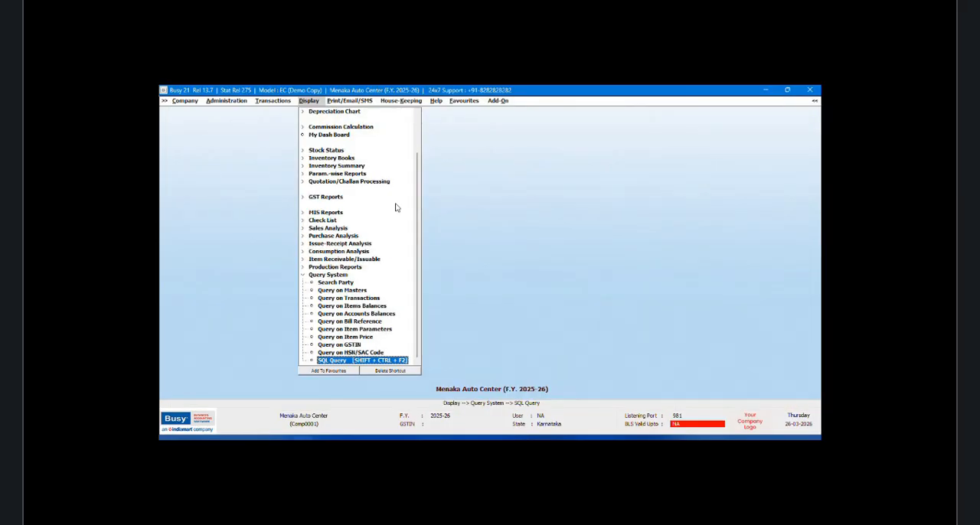
Step: Display the list of sales vouchers on screen in the STANDARD format
click(268, 104)
click(279, 150)
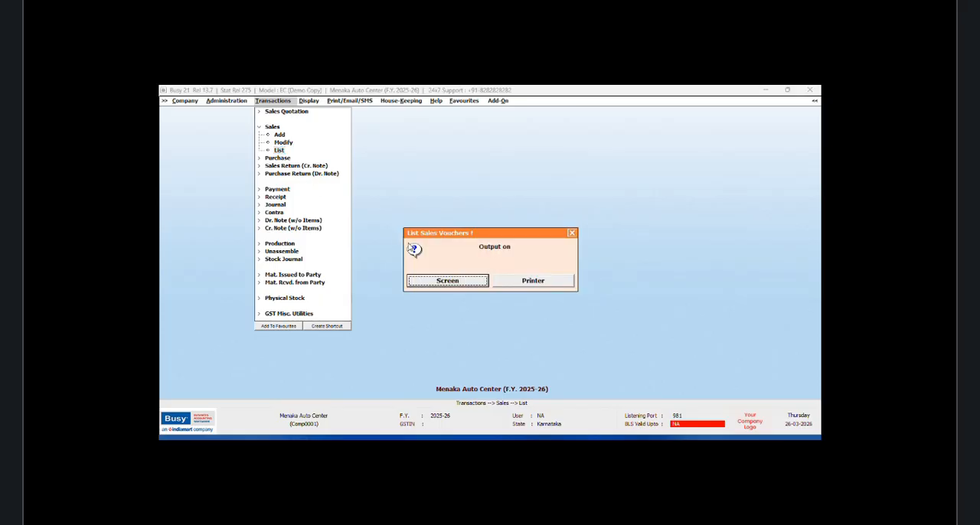
click(447, 282)
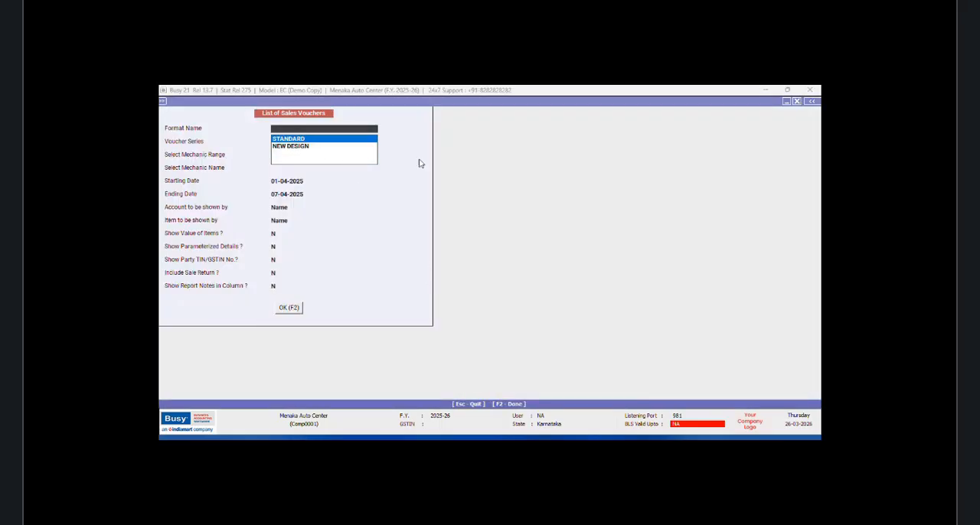
click(289, 308)
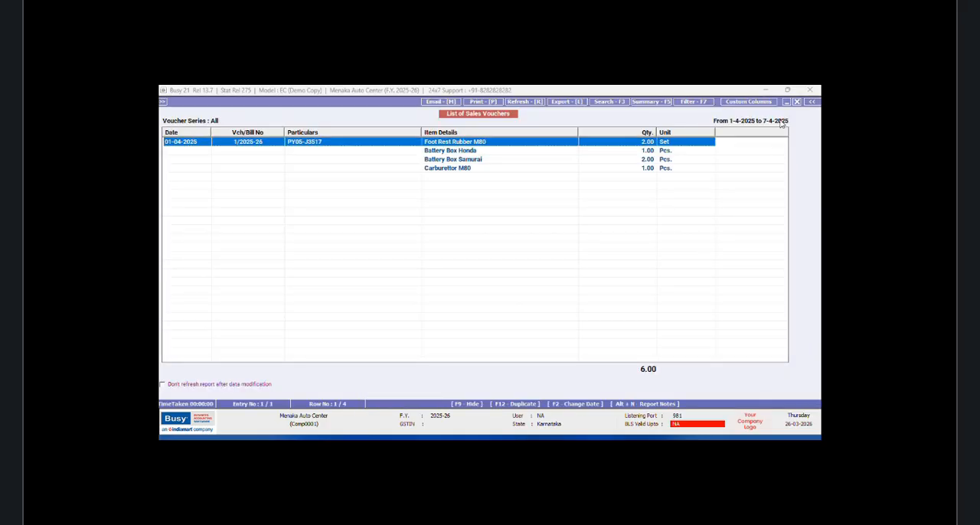
Step: Start a new custom column format for the sales voucher list named DETAIL LIST
click(748, 101)
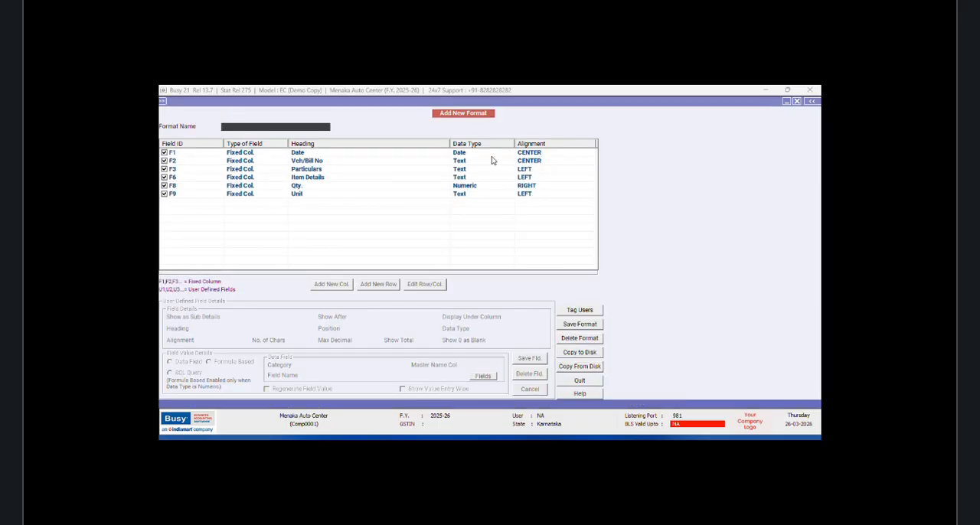
text(DETAIL LIST)
key(Return)
Step: Add a new column headed ITEM DETAIL, positioned after F2, with the Text data type
click(327, 286)
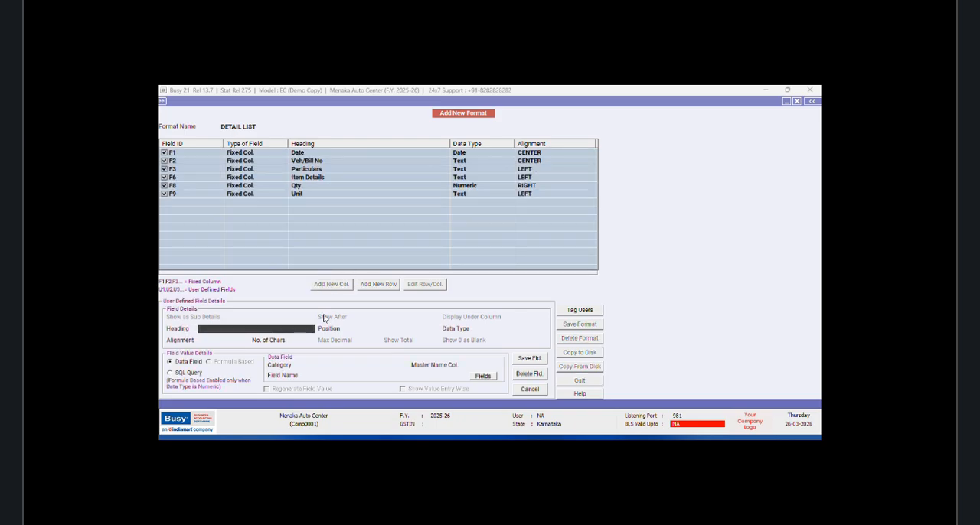
text(D)
text(TAIL)
key(Return)
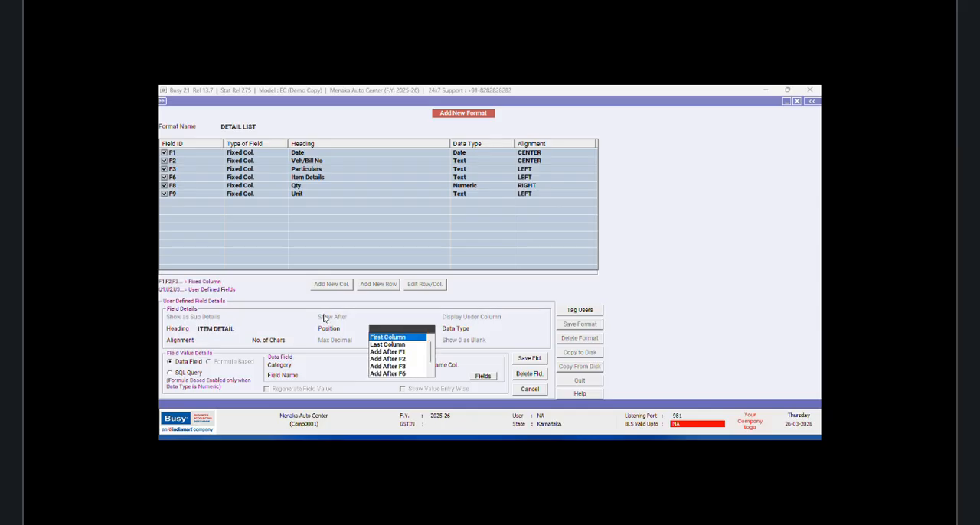
click(402, 359)
click(497, 341)
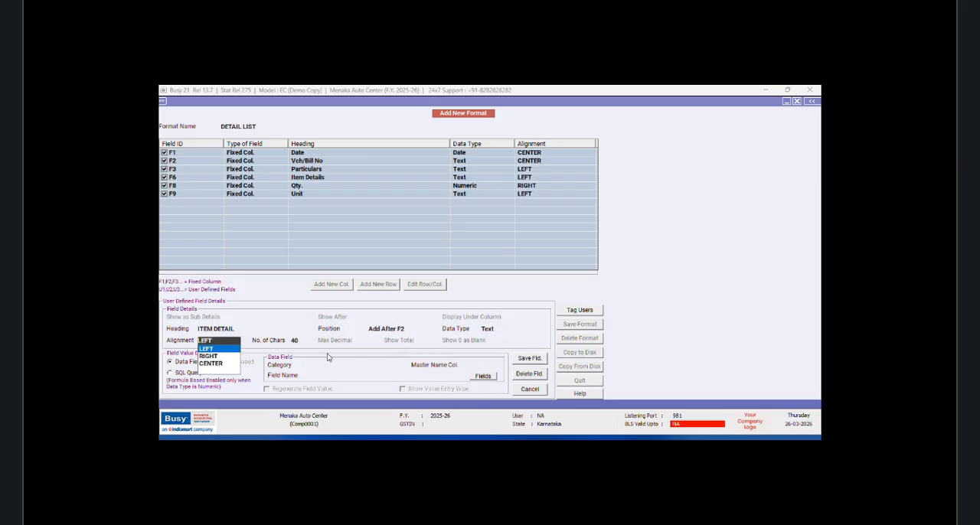
Step: Set the ITEM DETAIL column to LEFT alignment and 60 characters
key(Return)
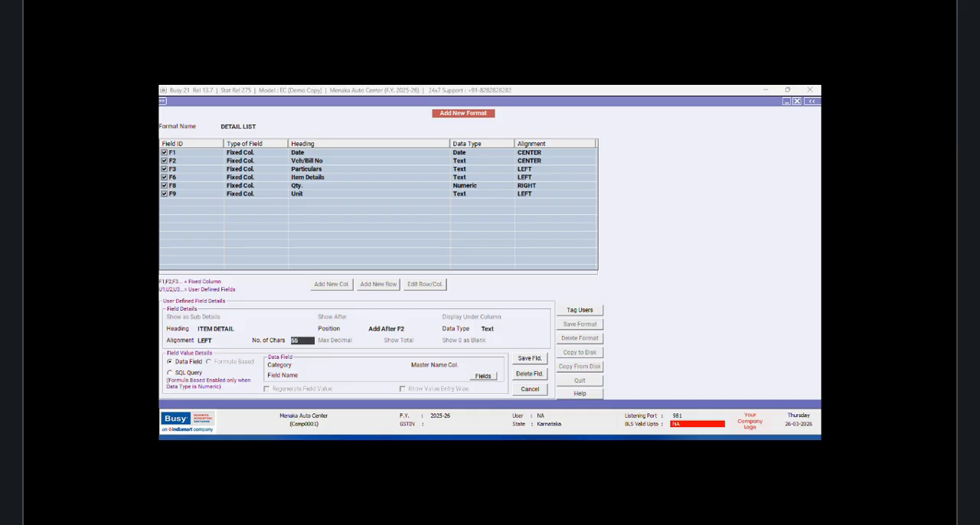
text(60)
key(Return)
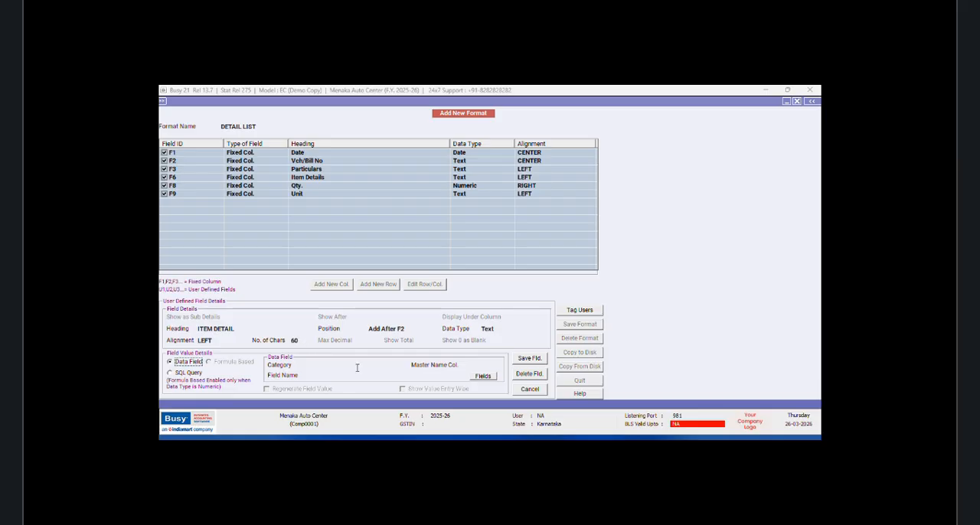
Step: Assign the Inventory Vouchers(Body) field SQL_QUERY_TEXT with query MICRO to the ITEM DETAIL column and save the column details
click(357, 366)
click(371, 403)
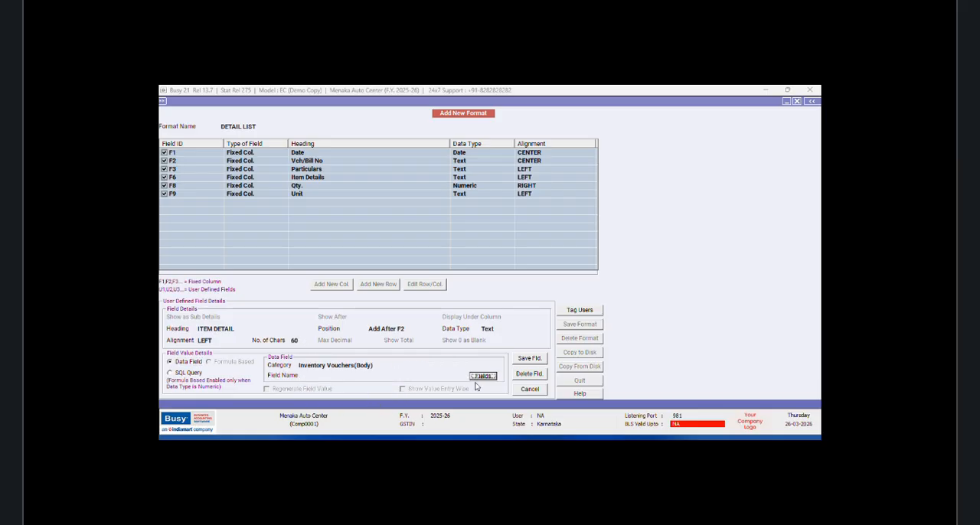
key(Return)
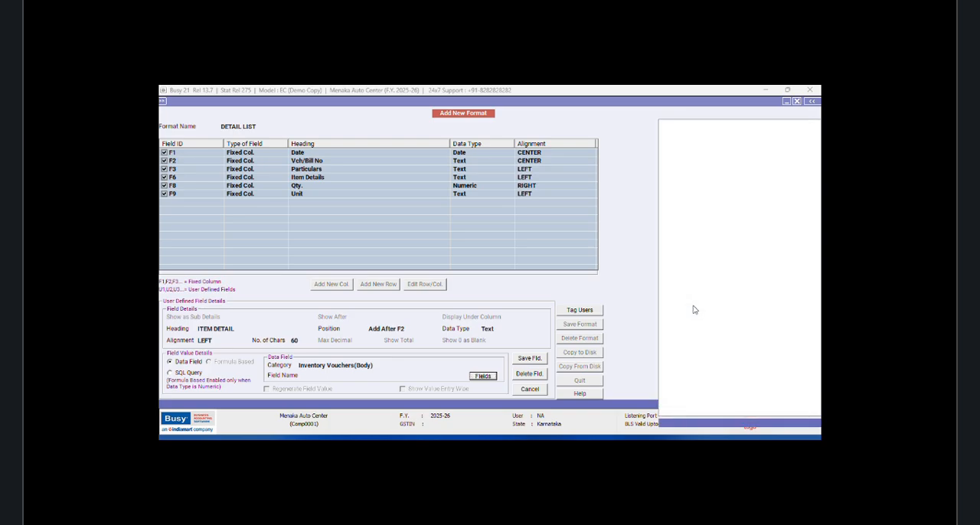
click(691, 250)
double_click(691, 249)
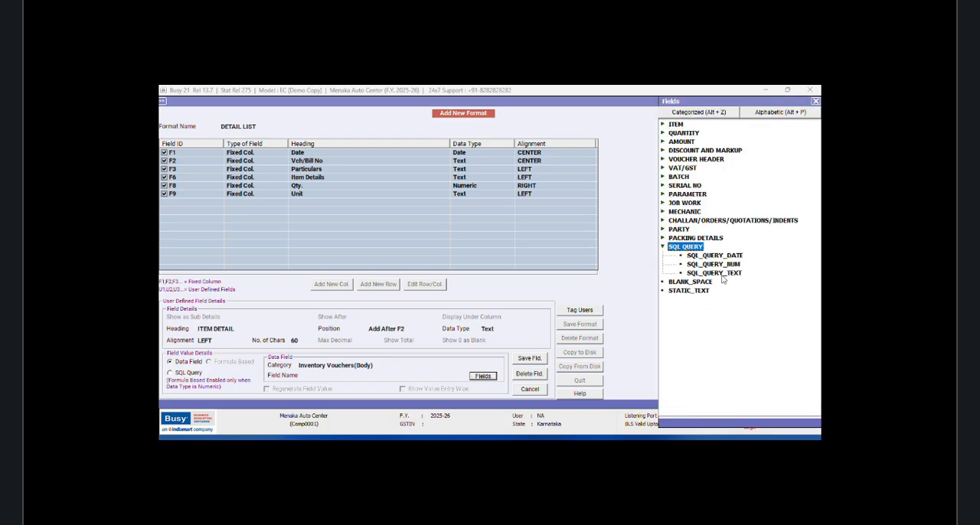
double_click(708, 274)
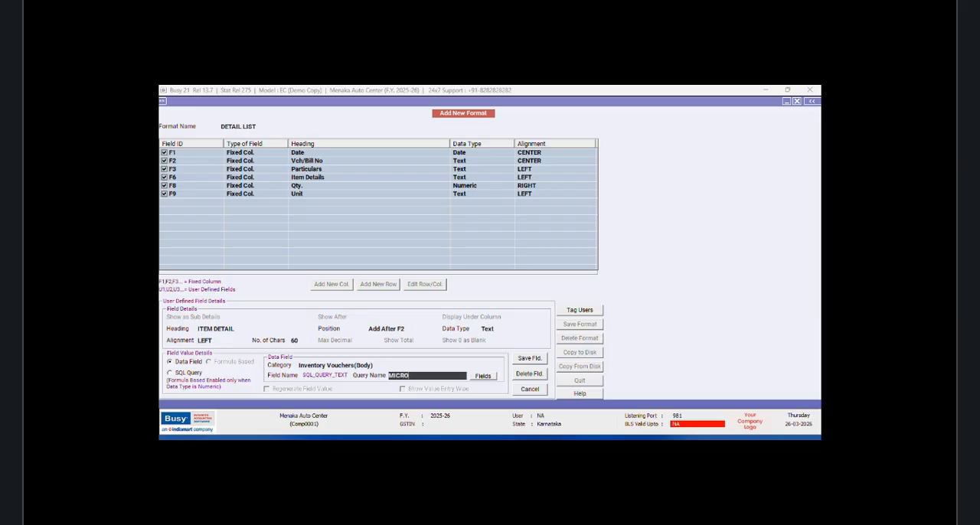
click(529, 358)
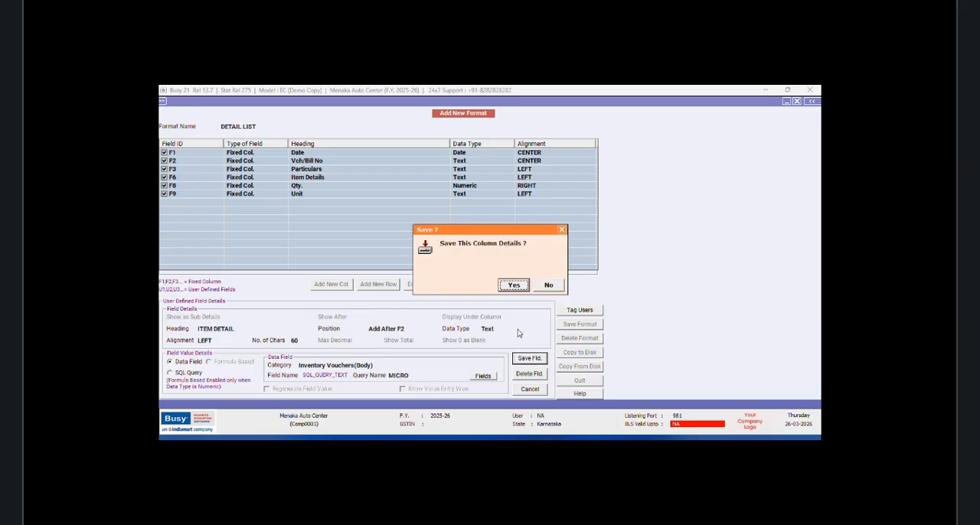
click(514, 286)
Step: Save the DETAIL LIST format and close the list of sales vouchers
click(573, 326)
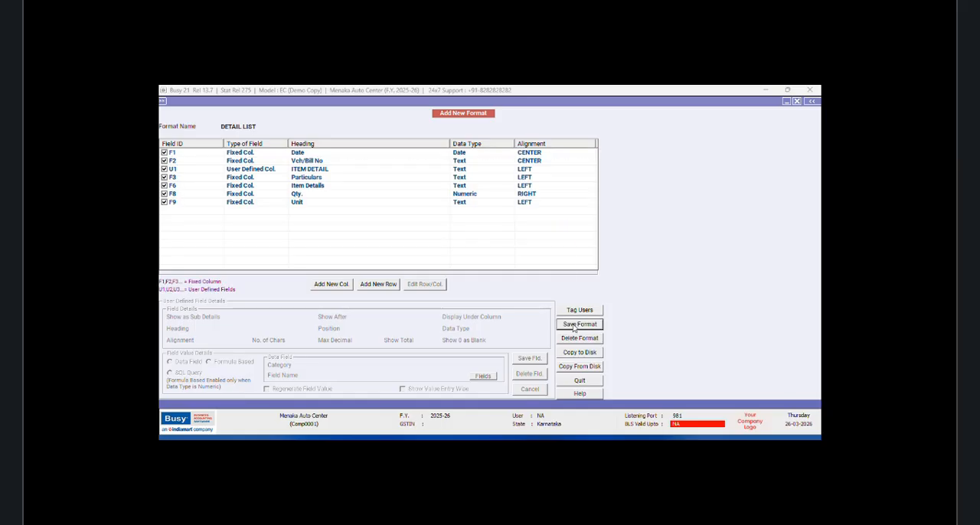
click(517, 290)
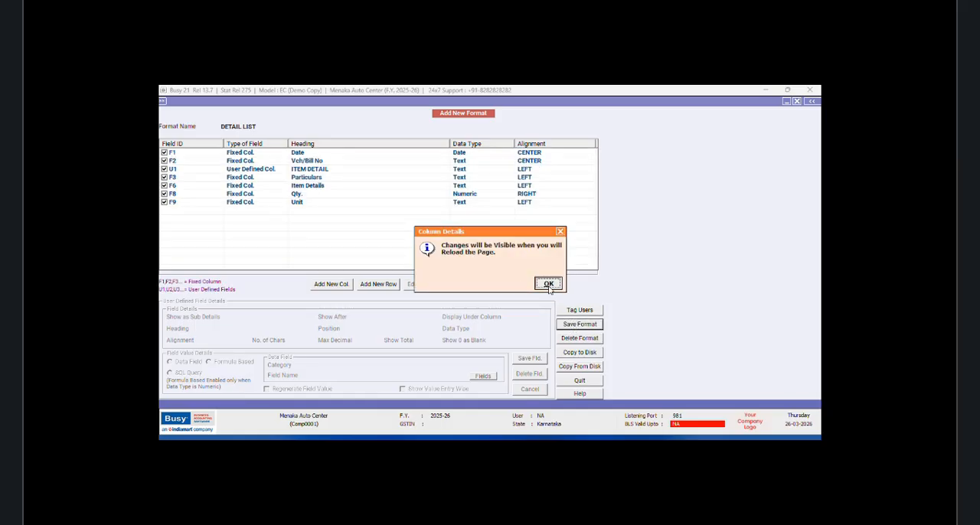
click(550, 288)
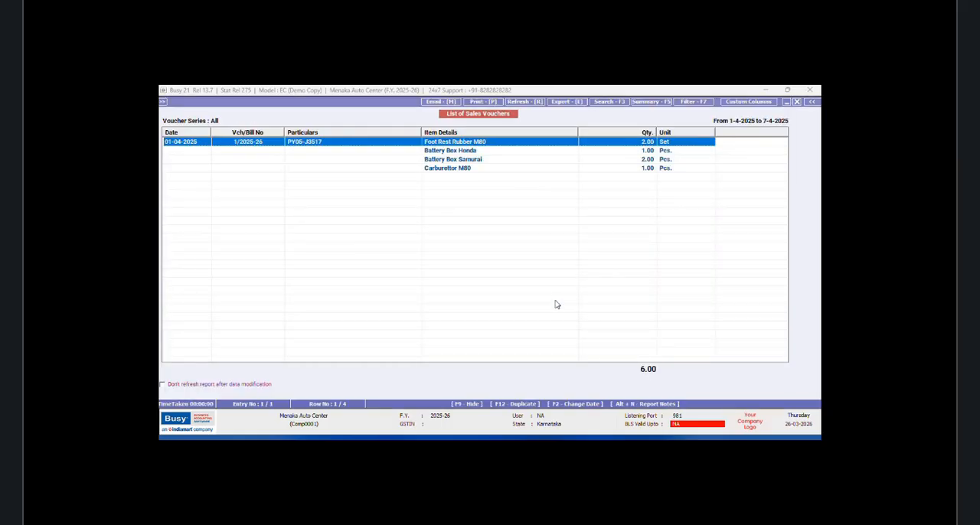
click(797, 101)
click(797, 102)
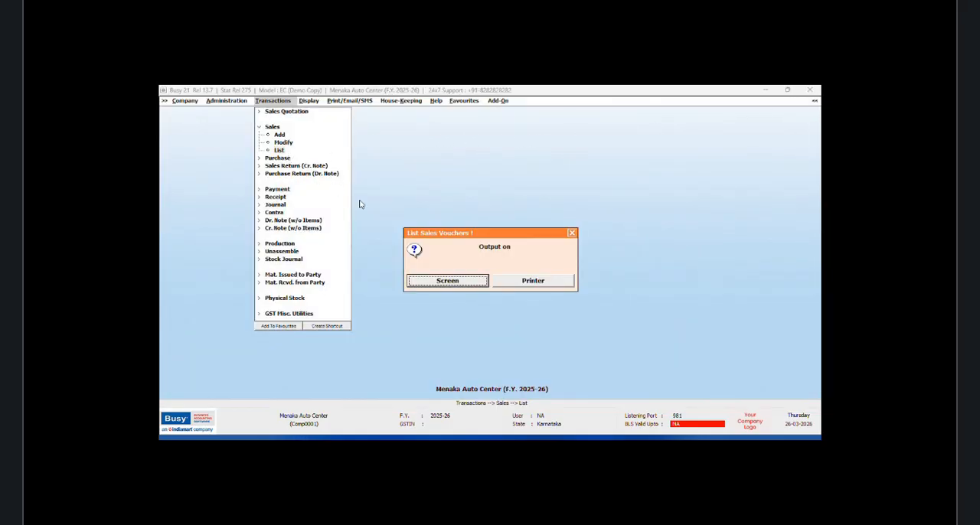
key(Escape)
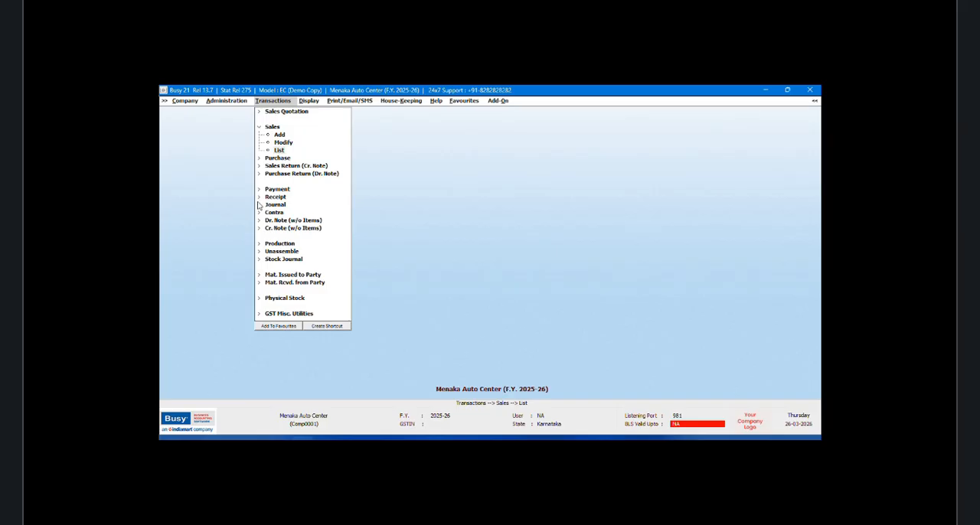
Step: Display the list of sales vouchers in the DETAIL LIST format and narrow the ITEM DETAIL column slightly
key(Return)
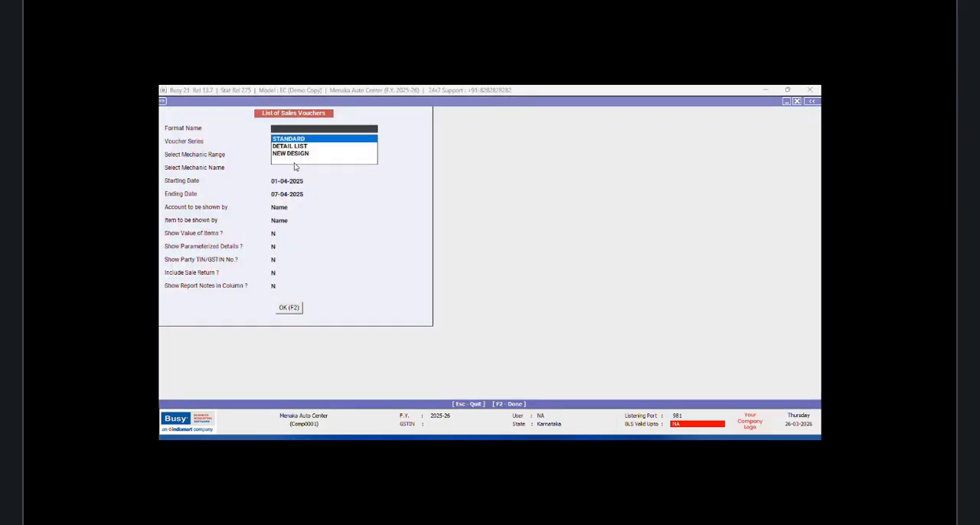
click(296, 147)
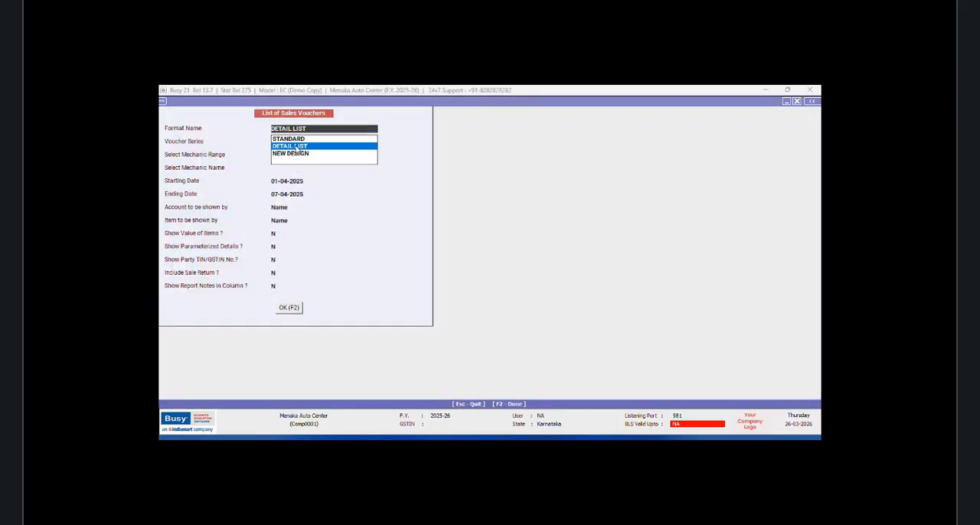
click(288, 310)
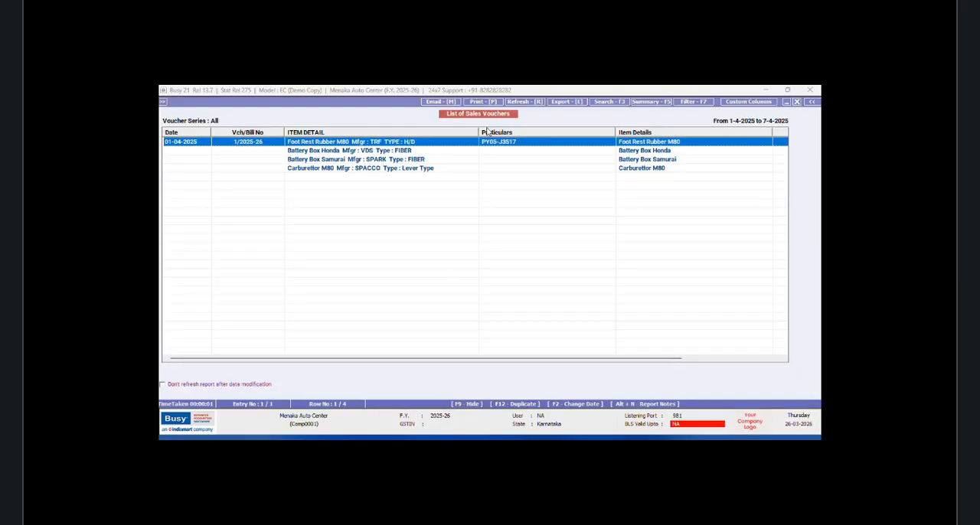
drag(479, 131, 463, 146)
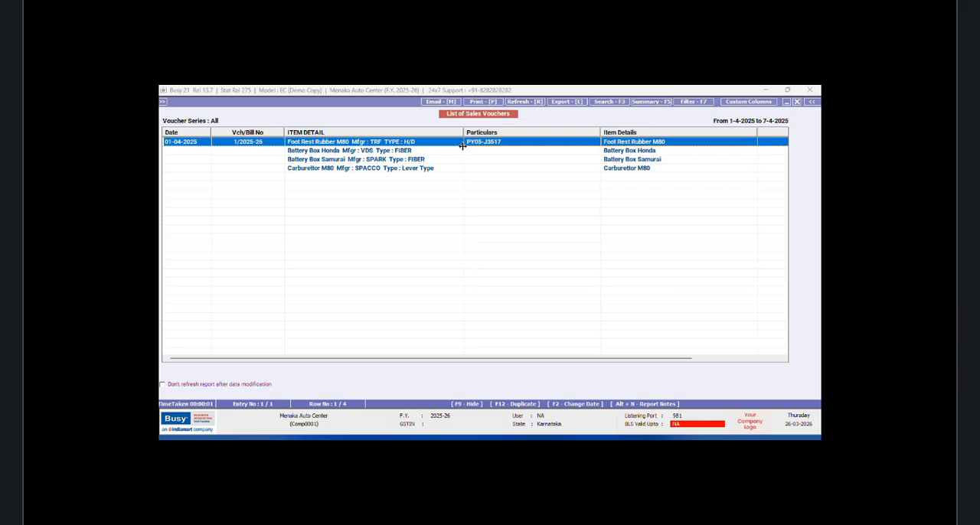
click(789, 430)
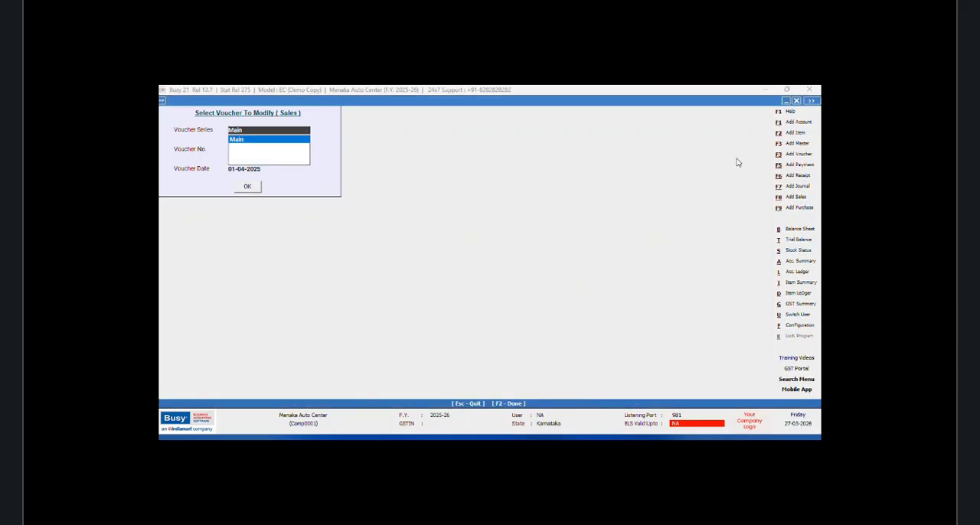
Step: Leave the sales voucher selection and add a new query named GST in the SQL Query Executor
click(797, 102)
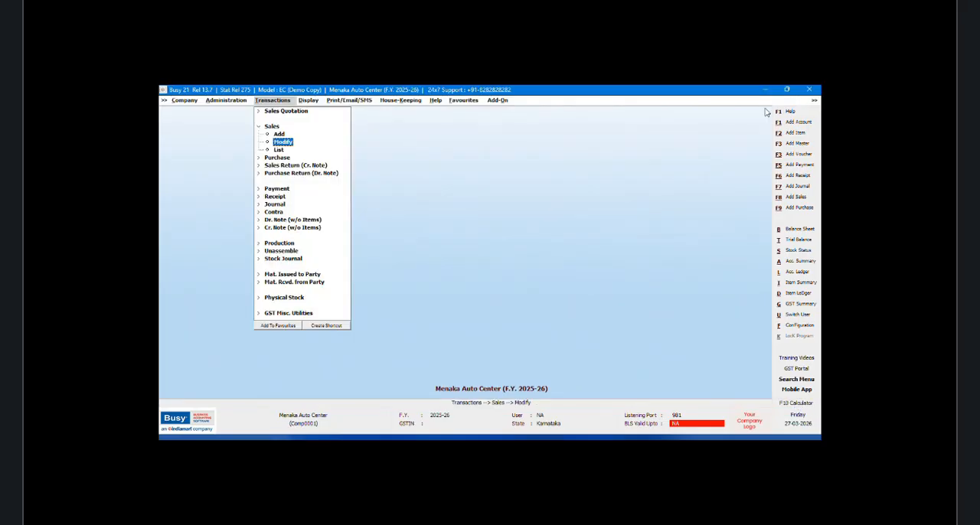
click(308, 100)
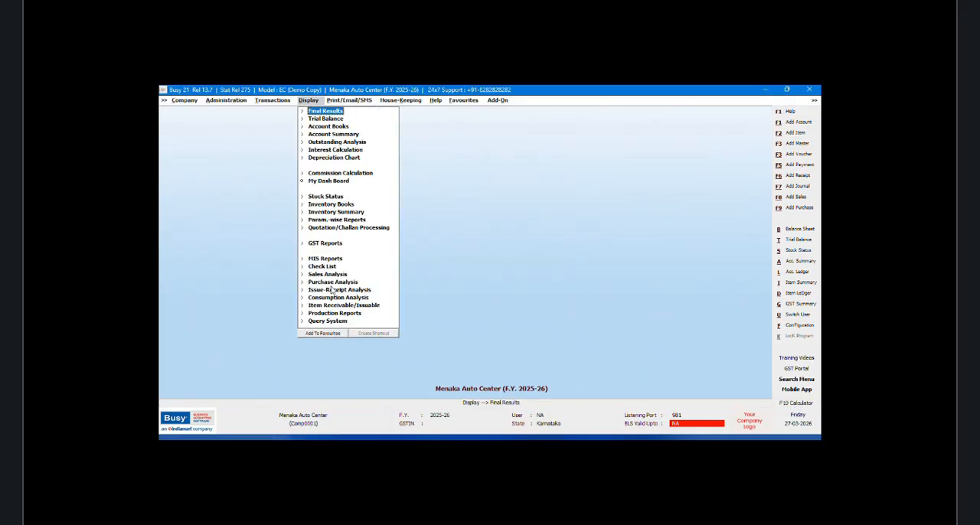
scroll(347, 329, down, 4)
double_click(359, 360)
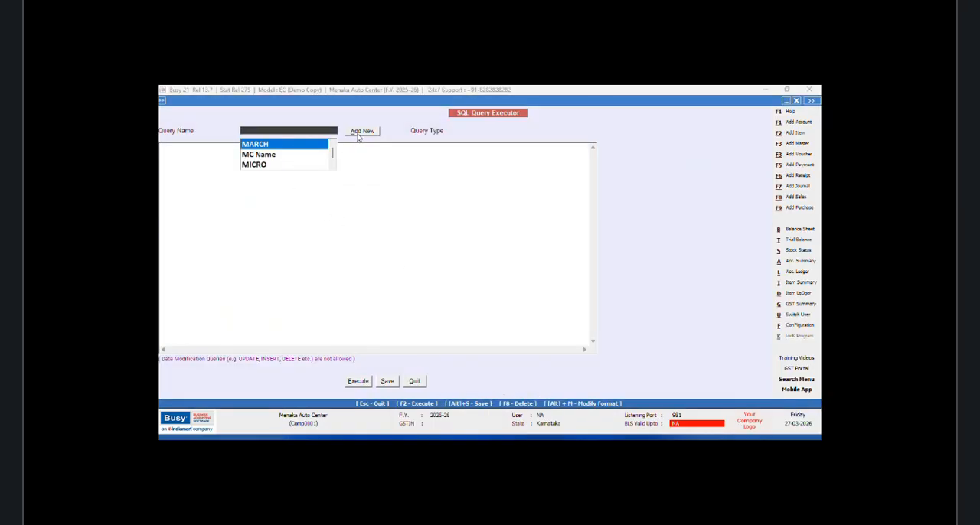
click(360, 131)
text(GST)
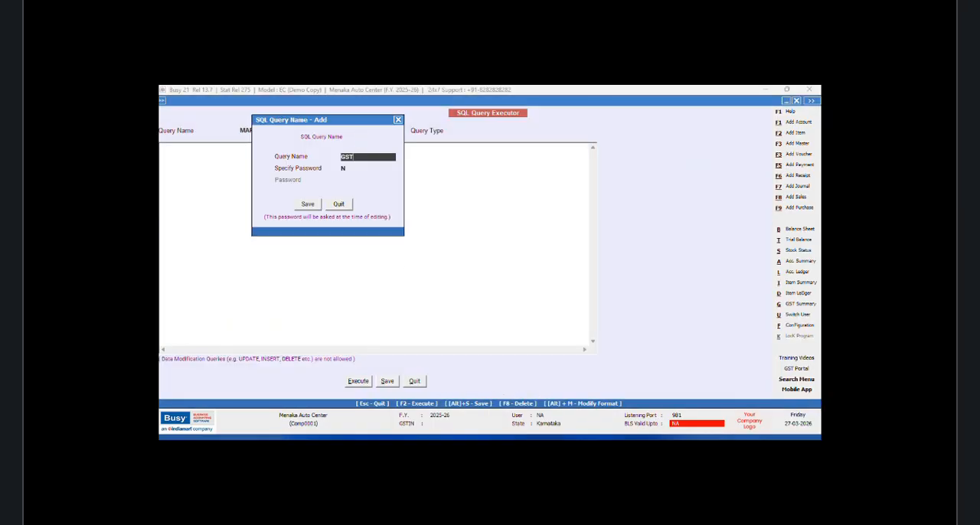
click(318, 205)
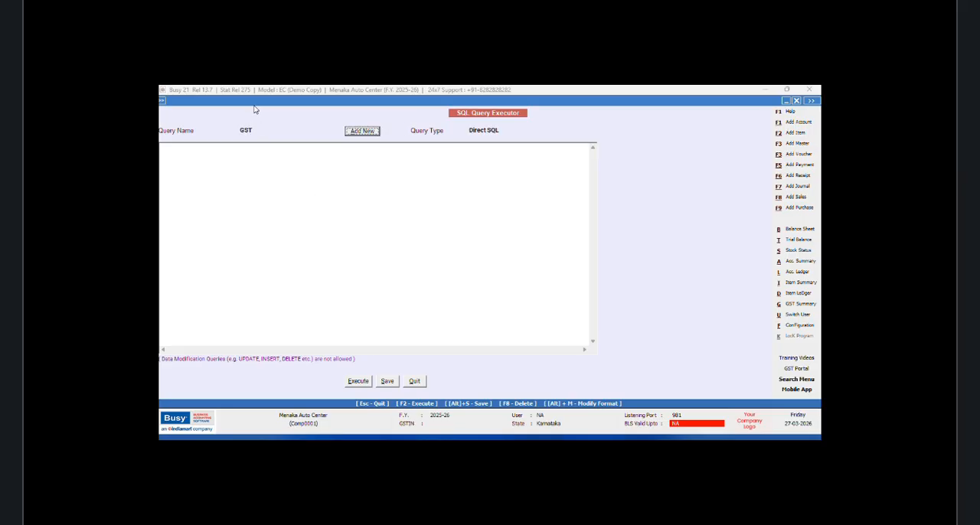
Step: Begin the GST query with a Select of VG.TaxRate+VG.TaxRate1
click(184, 151)
text(Se)
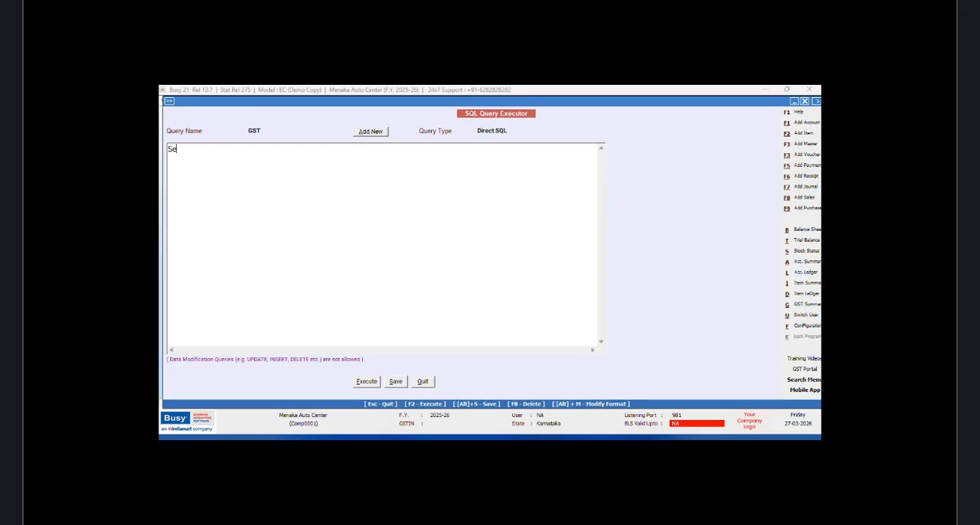
text(lect)
key(Return)
text(VG.TaxRate+VG.TaxRate1)
key(Return)
Step: Add the source "from VchGstSumItemWise as VG" and the condition "Where VG.VchType=9" to the query
text(fro)
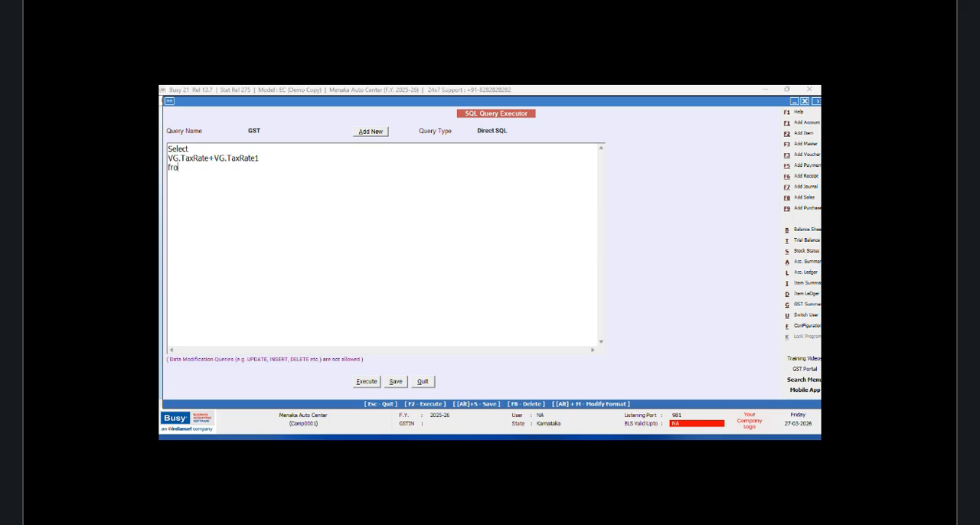
text(m VchGstSumItemWise as V)
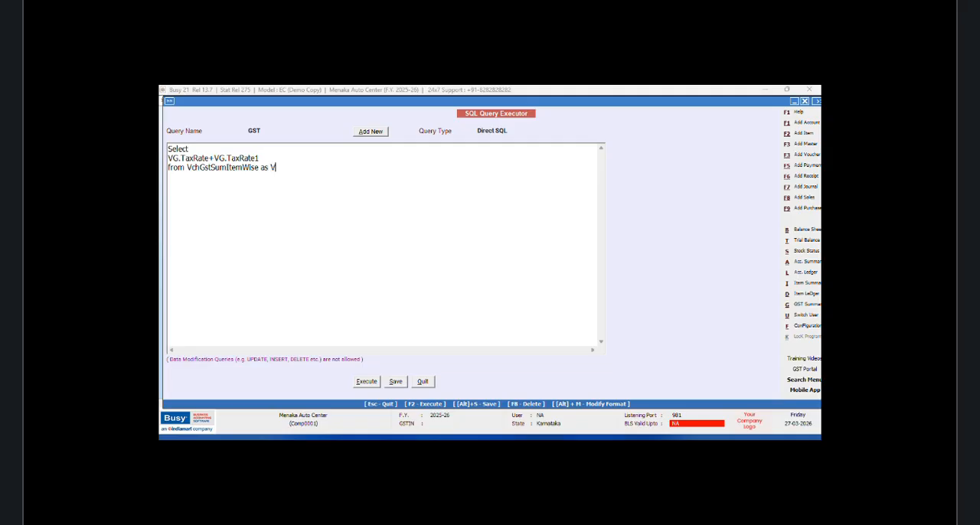
text(G Where VY)
key(BackSpace)
text(G.VchType=9)
Step: Enclose the tax rate sum in parentheses, execute the query to check it, and close the results
click(168, 158)
text(()
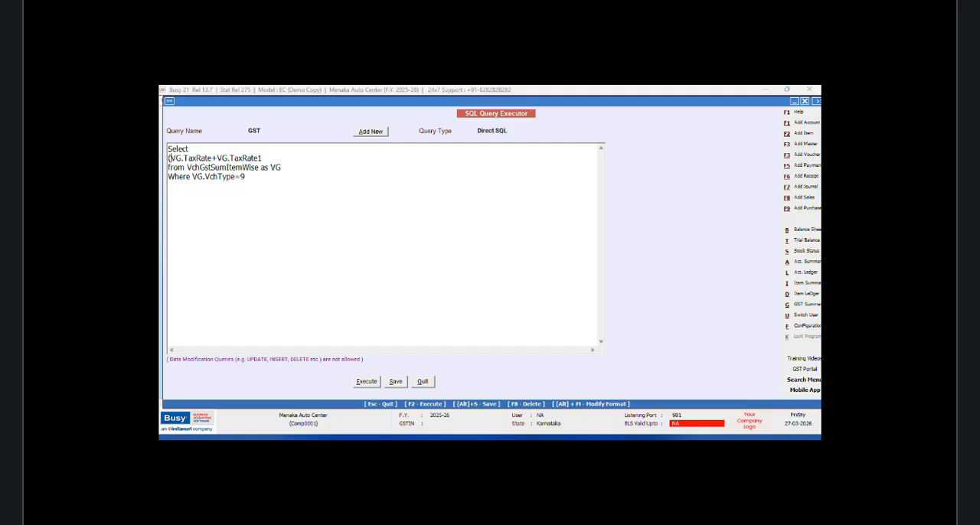
click(271, 160)
text())
click(374, 383)
click(544, 286)
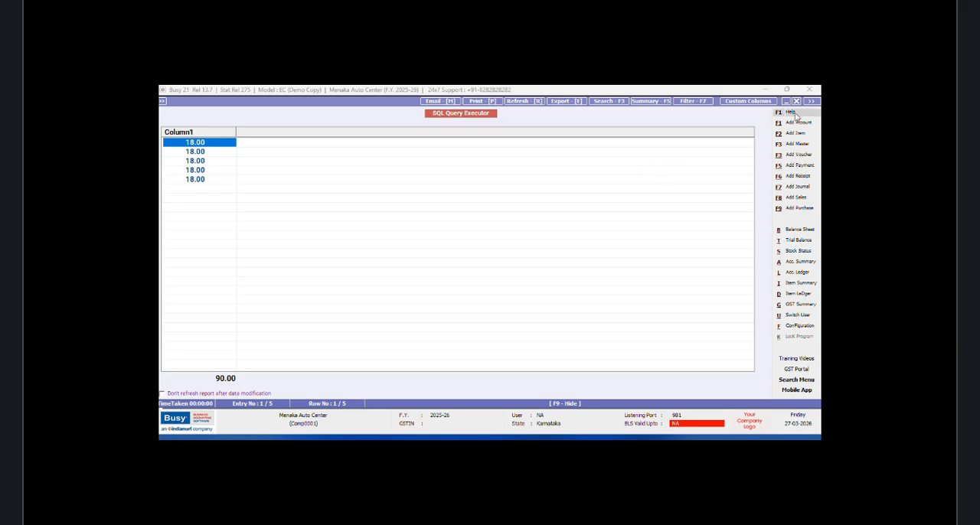
click(796, 101)
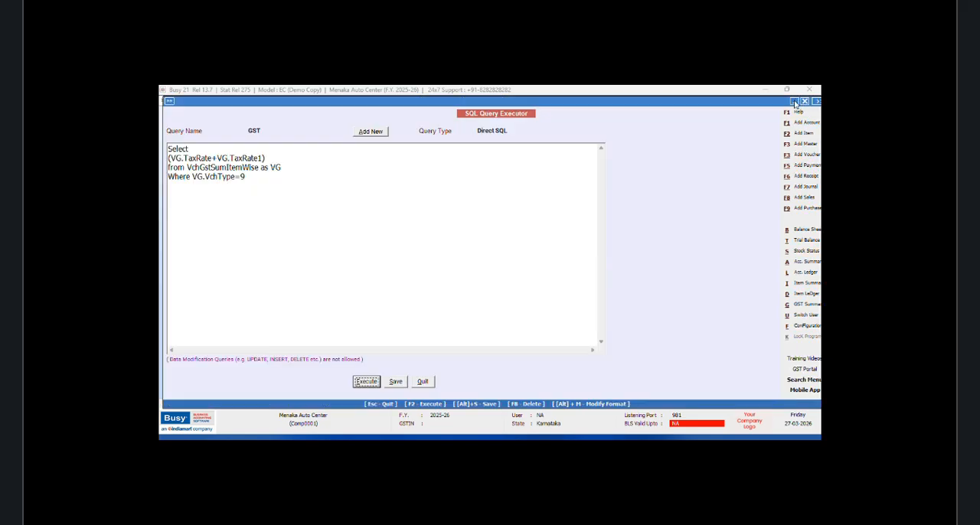
click(192, 177)
key(Return)
text(and)
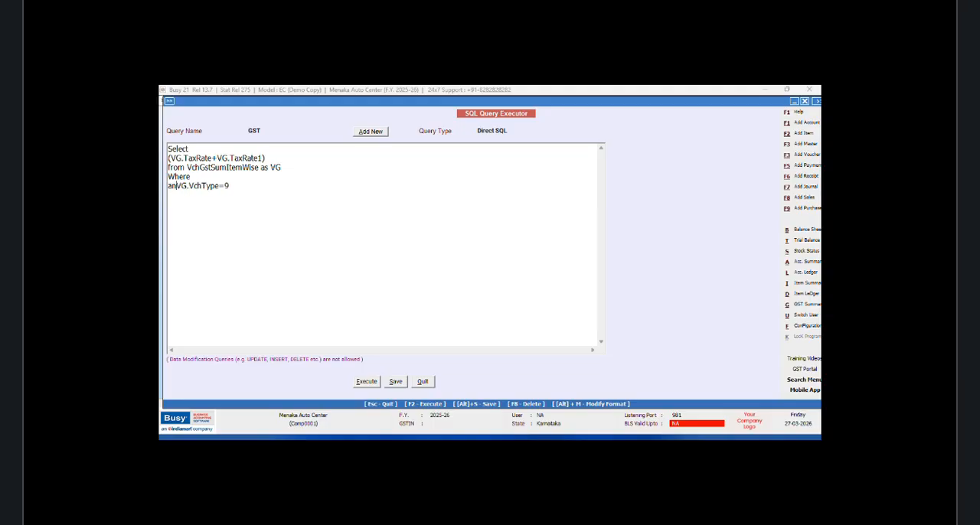
click(206, 175)
text(VG.VchCode)
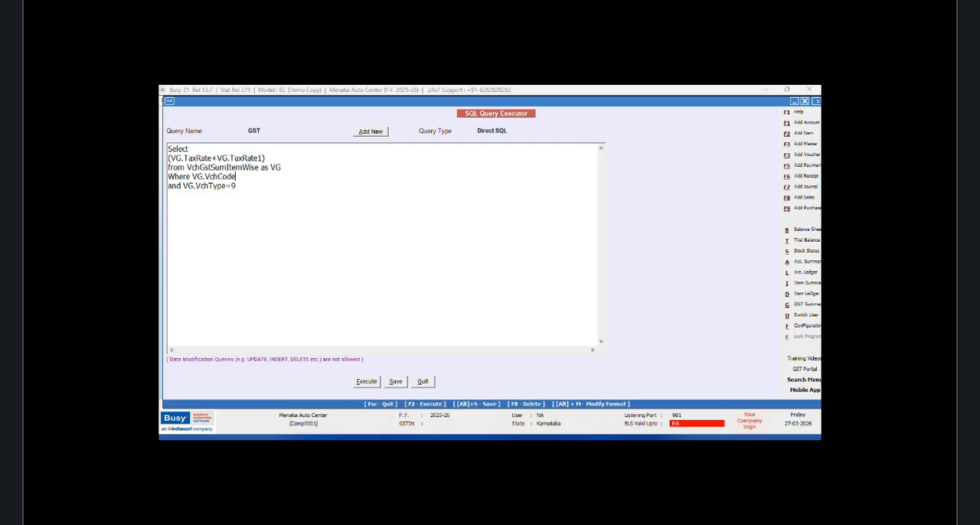
text(=@)
text(VchCode)
text(@ and VG)
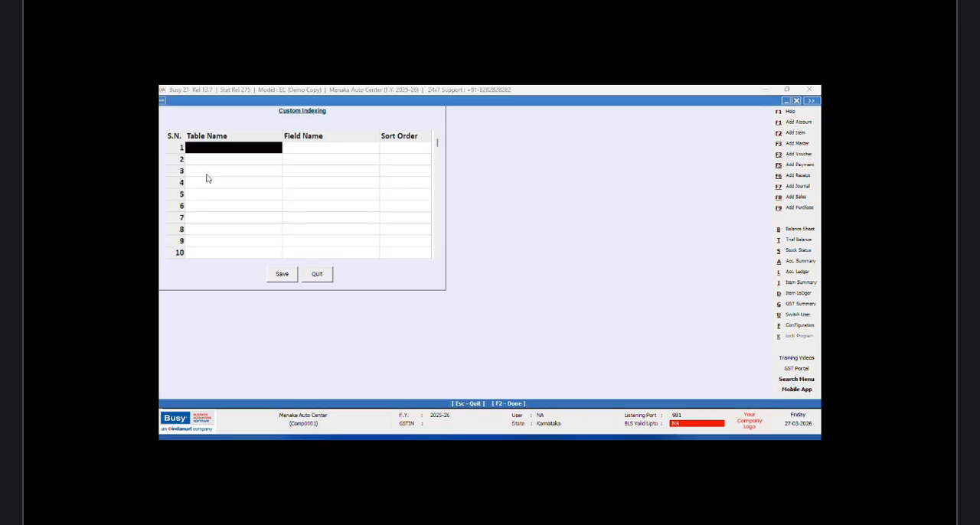
Step: Look up the item serial number field of the VchGSTSumItemWise table in Custom Indexing and quit without saving
text(vCHGST)
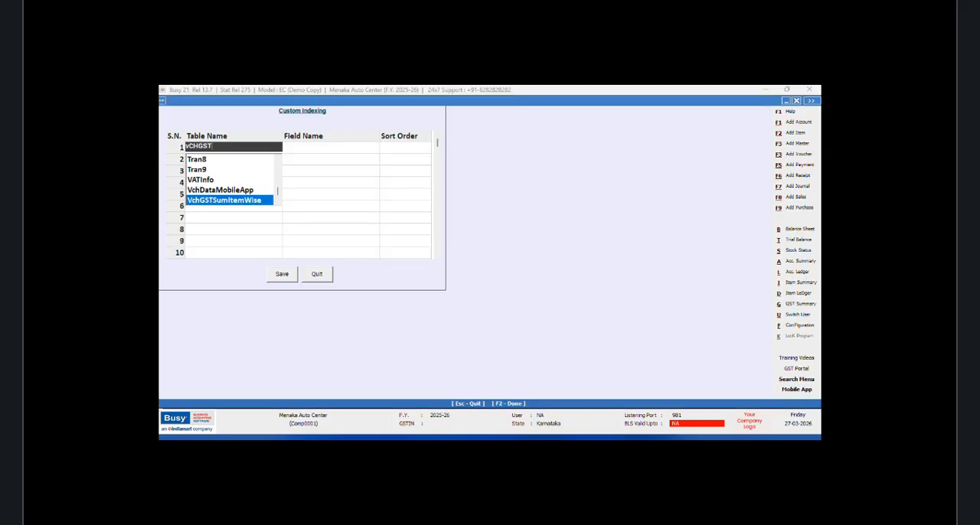
key(Return)
text(s)
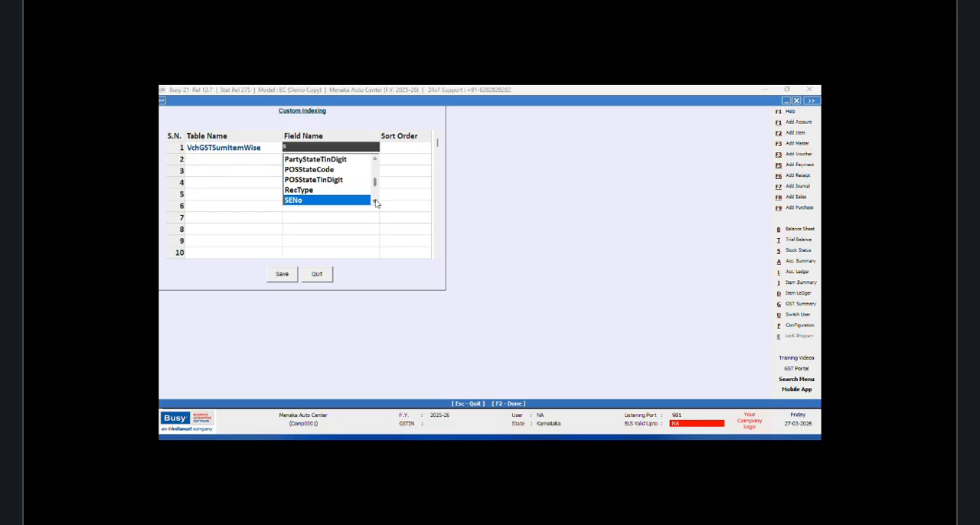
scroll(375, 203, down, 6)
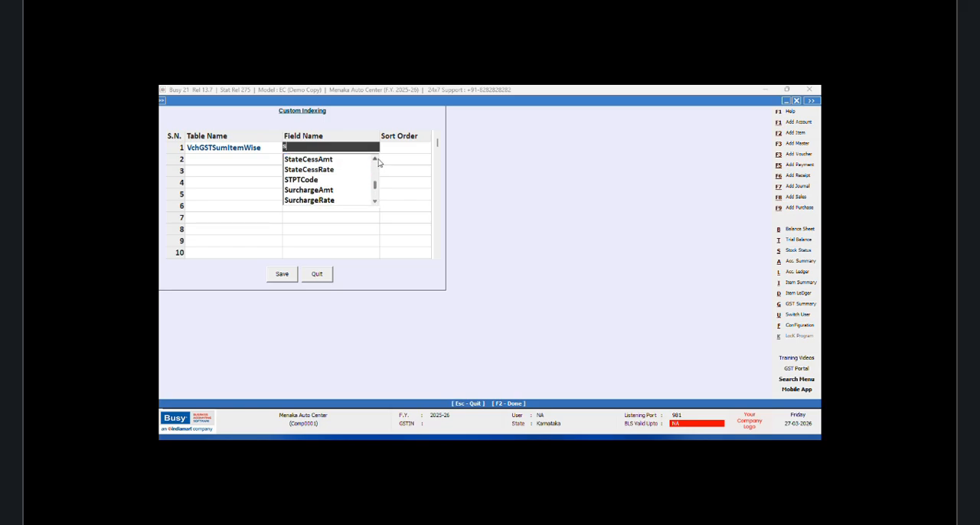
scroll(378, 162, up, 10)
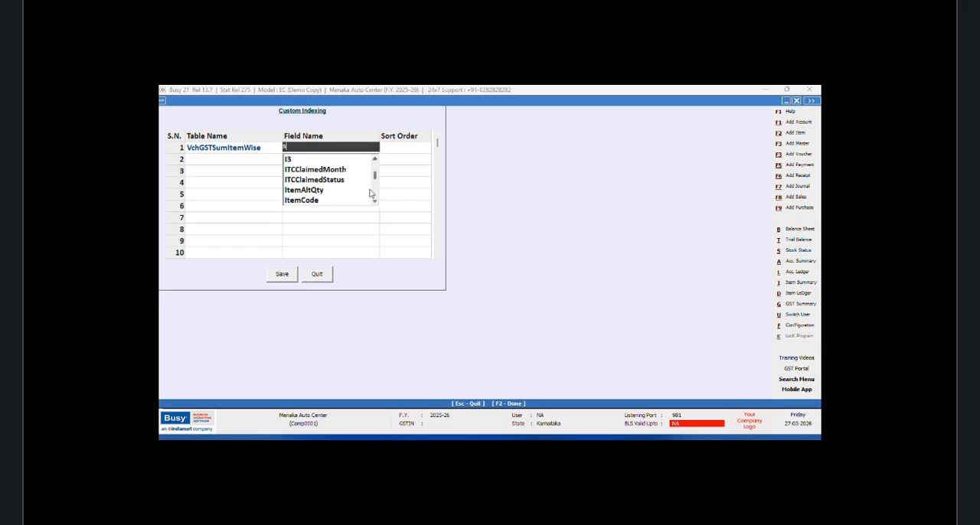
scroll(370, 196, down, 3)
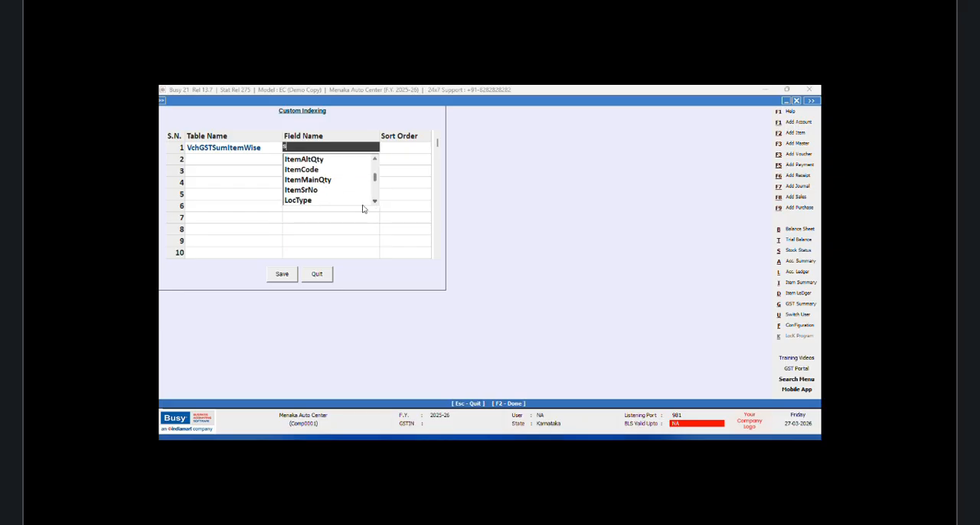
click(313, 190)
click(320, 274)
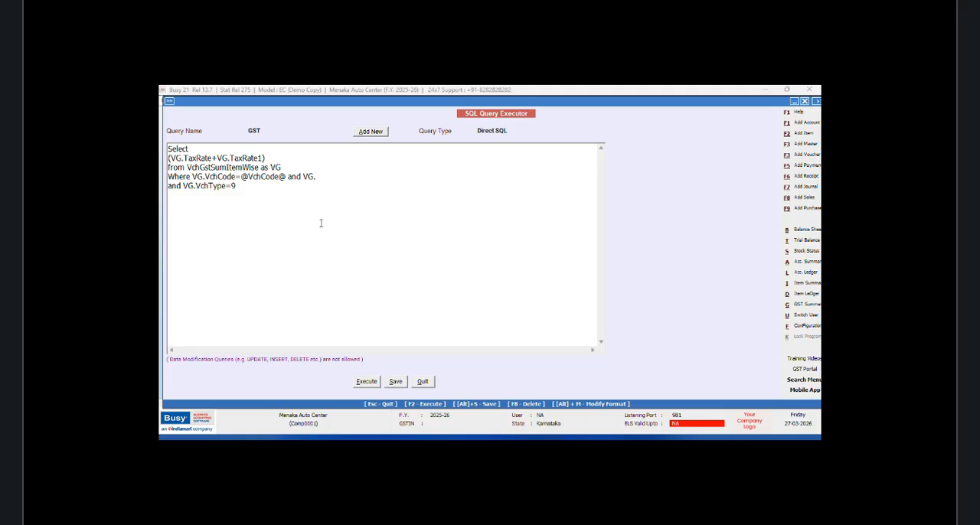
text(ItemSrno=@ItemSrno@)
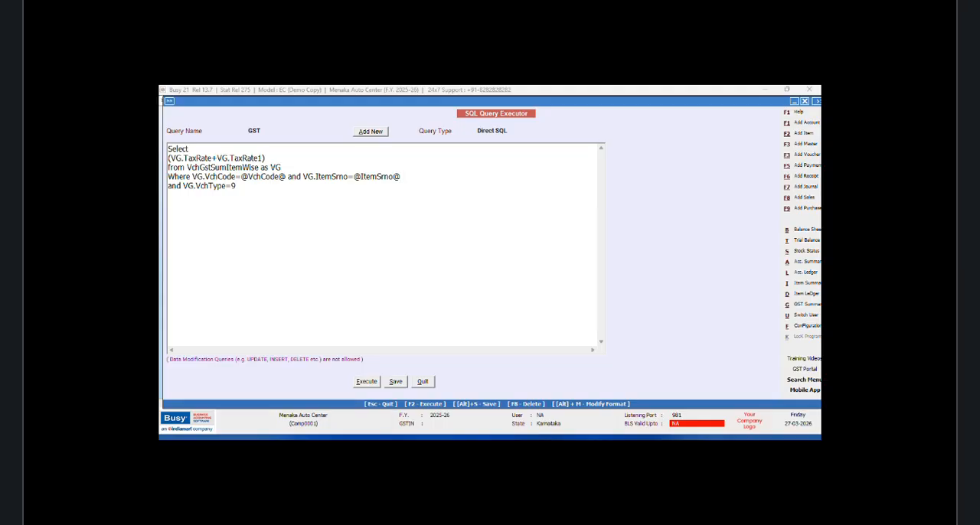
Step: Set the GST query's type to Item Details and save the query
click(509, 132)
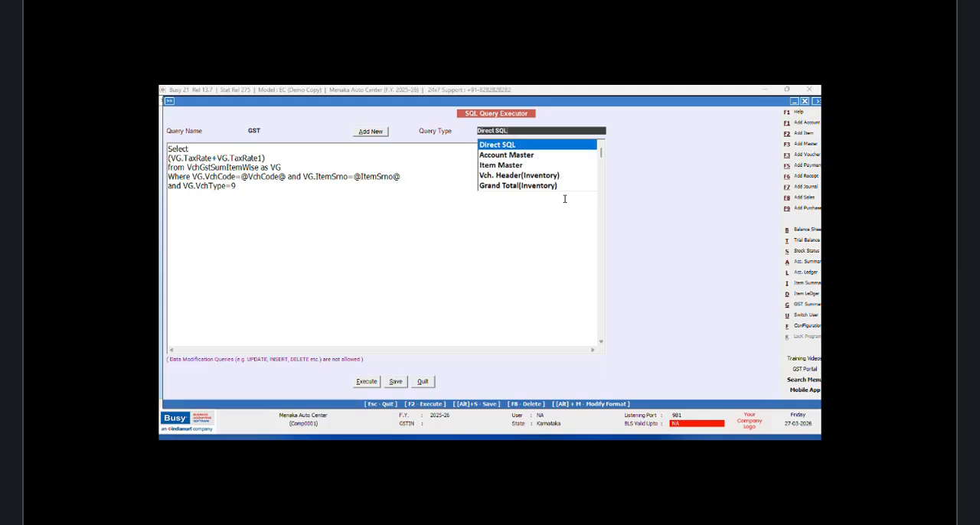
click(601, 188)
click(601, 188)
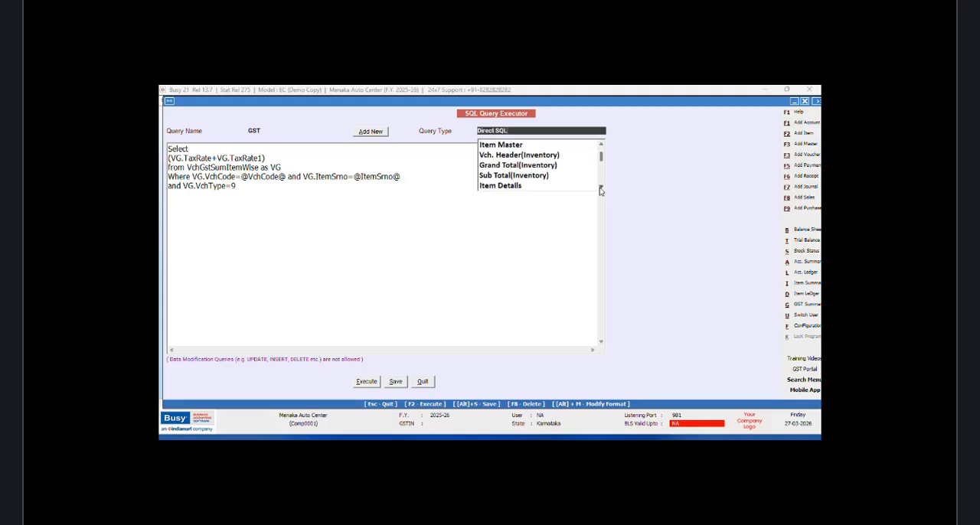
click(518, 185)
click(390, 386)
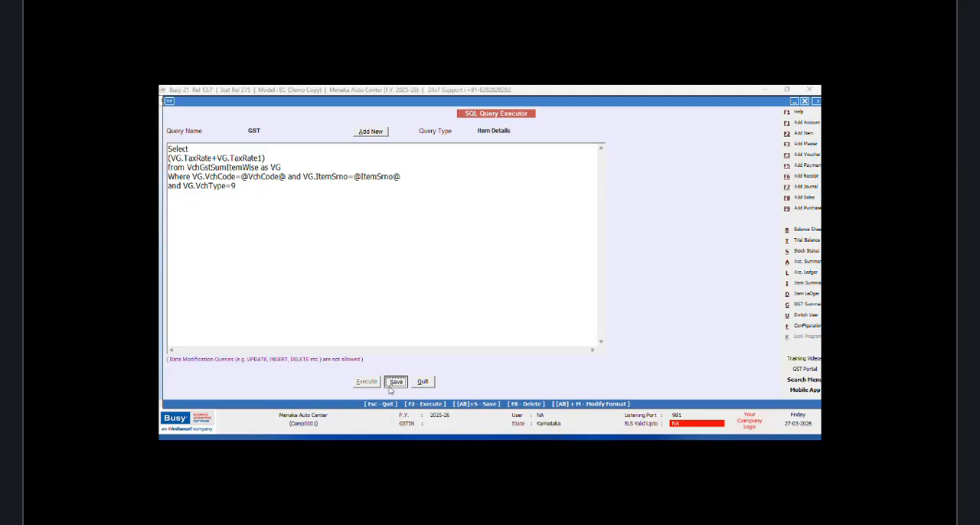
click(544, 284)
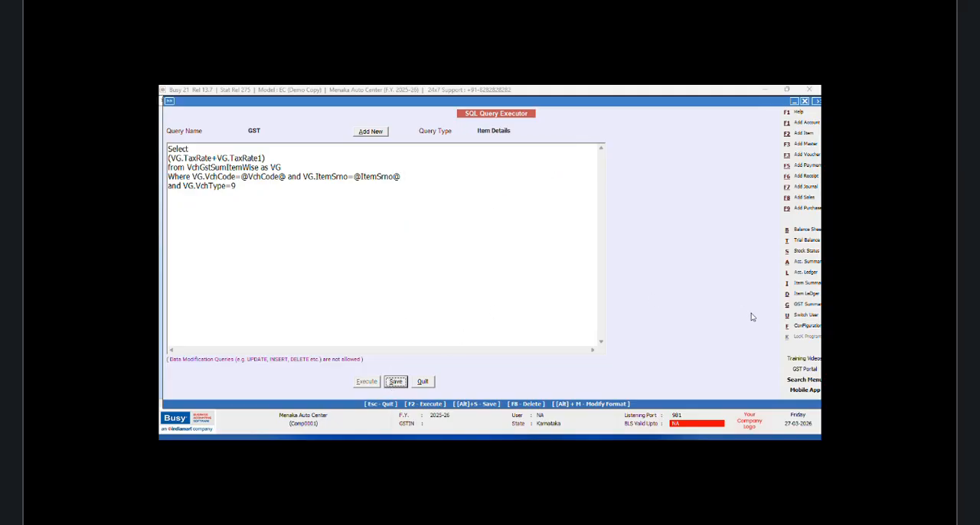
Step: Open the body configuration of the NEW DESIGN sales invoice format in advanced invoice/document printing
click(801, 329)
click(266, 173)
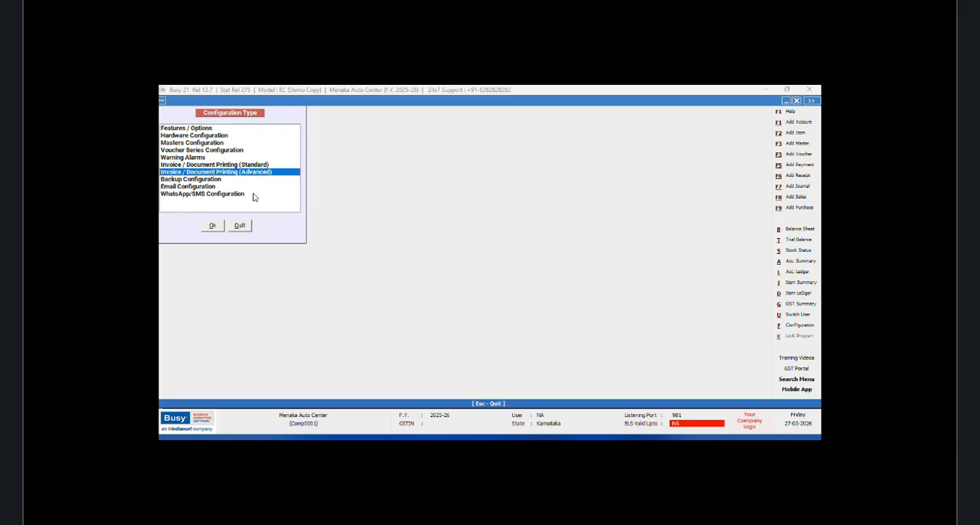
click(212, 225)
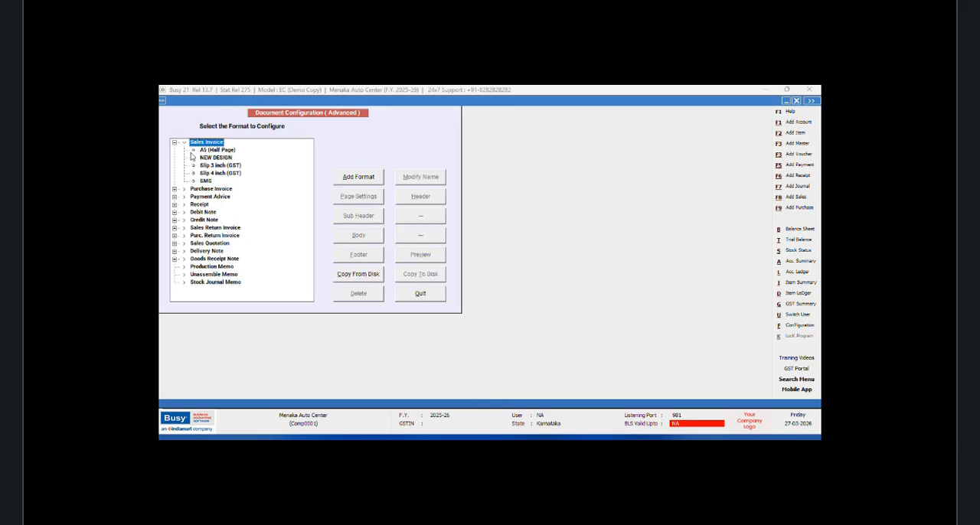
click(217, 158)
click(360, 239)
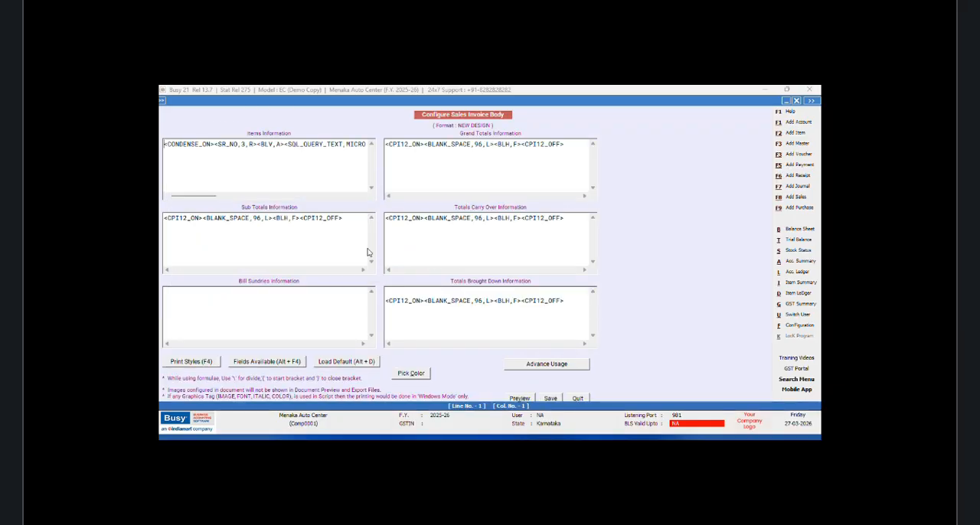
Step: Insert a SQL_QUERY_NUM field after the PRICE field in Items Information and set its query name to GST
drag(216, 197, 333, 203)
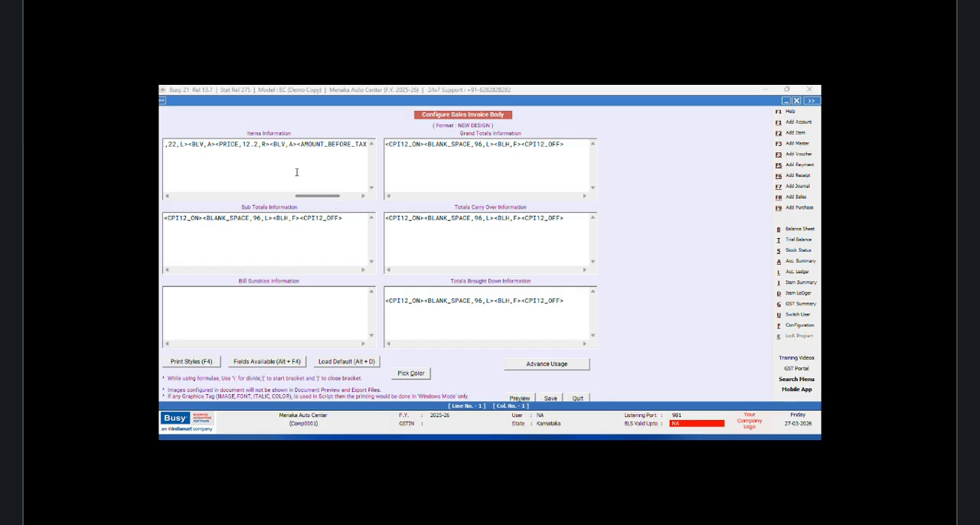
click(269, 144)
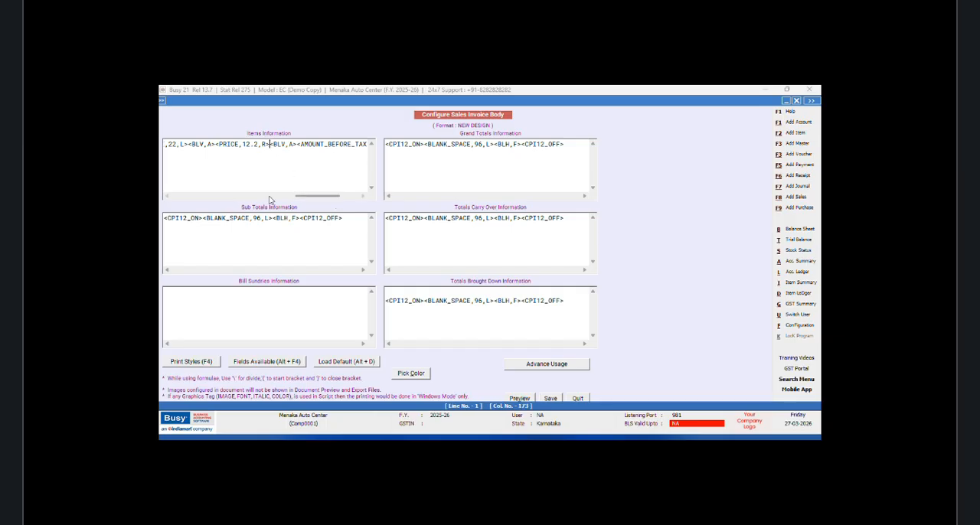
key(alt+F4)
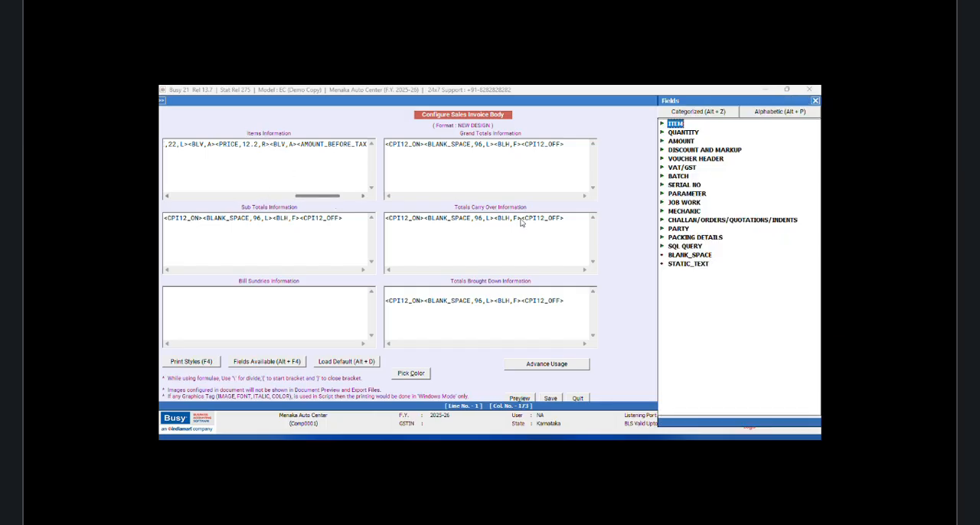
double_click(694, 247)
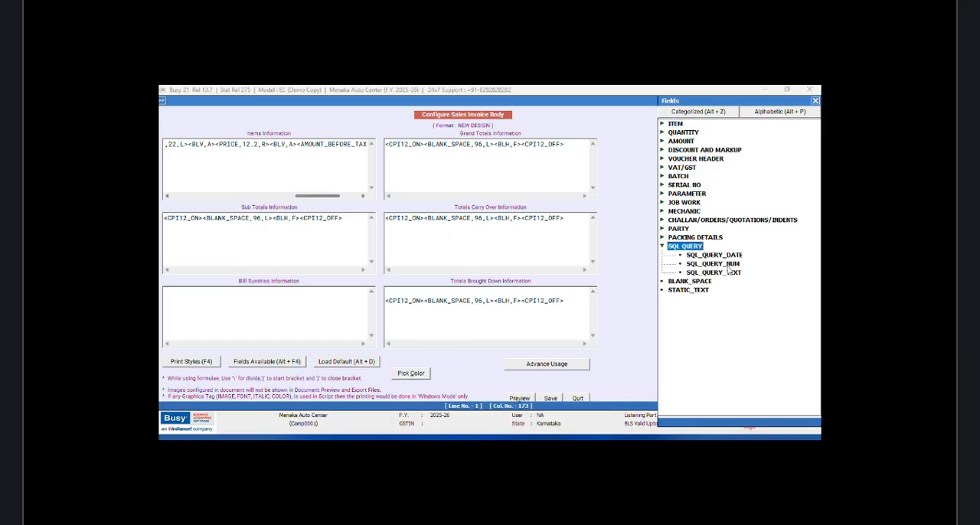
double_click(720, 263)
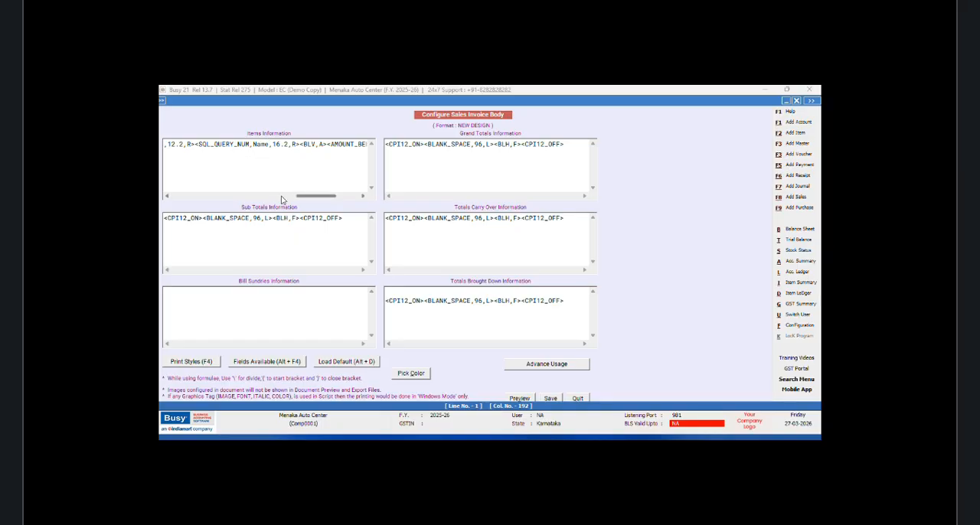
key(BackSpace)
key(BackSpace)
key(BackSpace)
key(BackSpace)
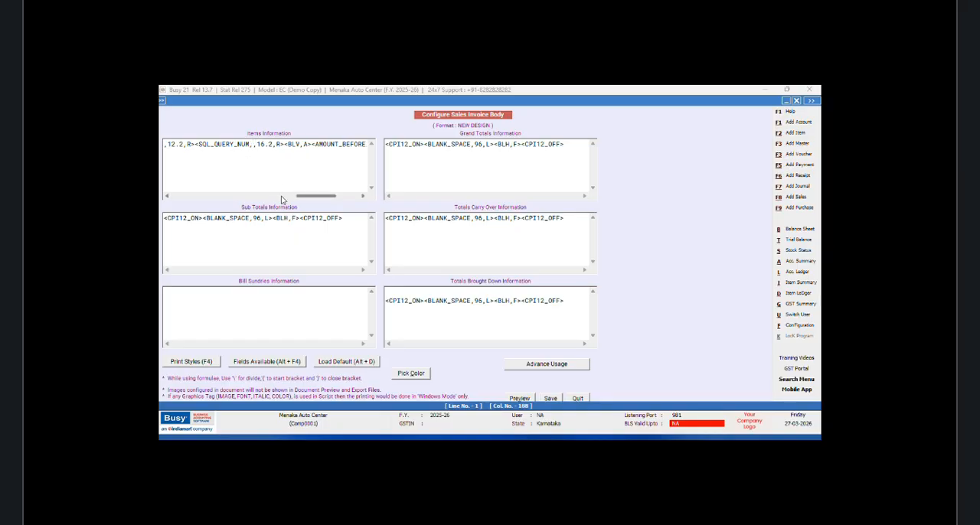
text(GST)
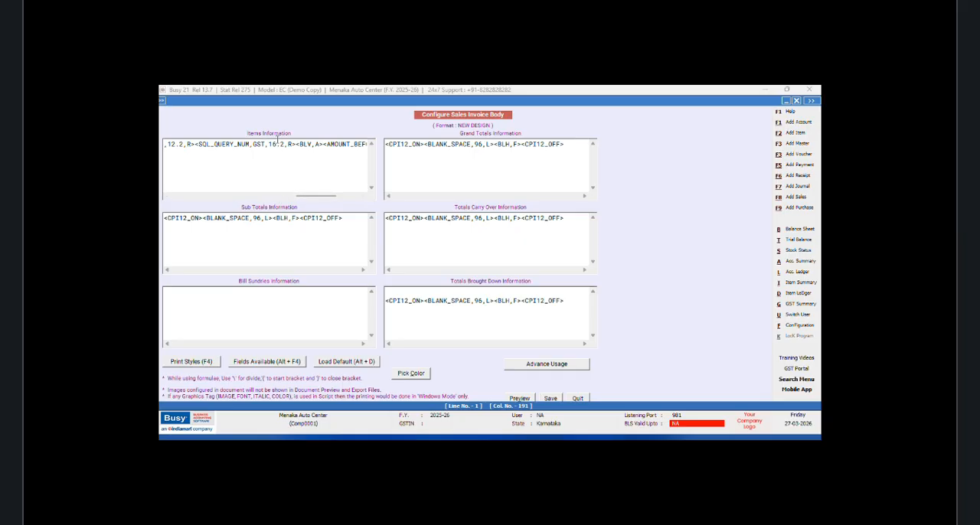
Step: Change the size and format of the GST query field to #NZB7.2
click(277, 146)
key(BackSpace)
key(BackSpace)
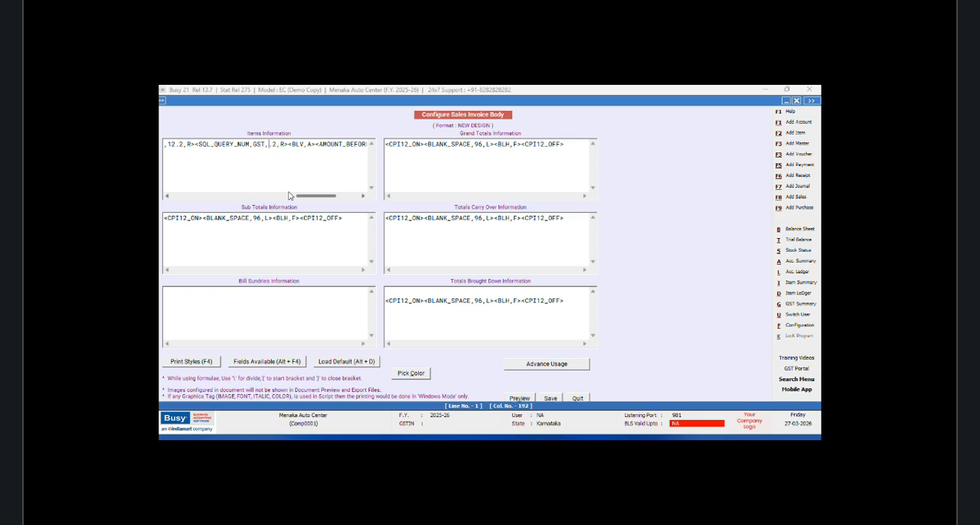
text(7)
text(()
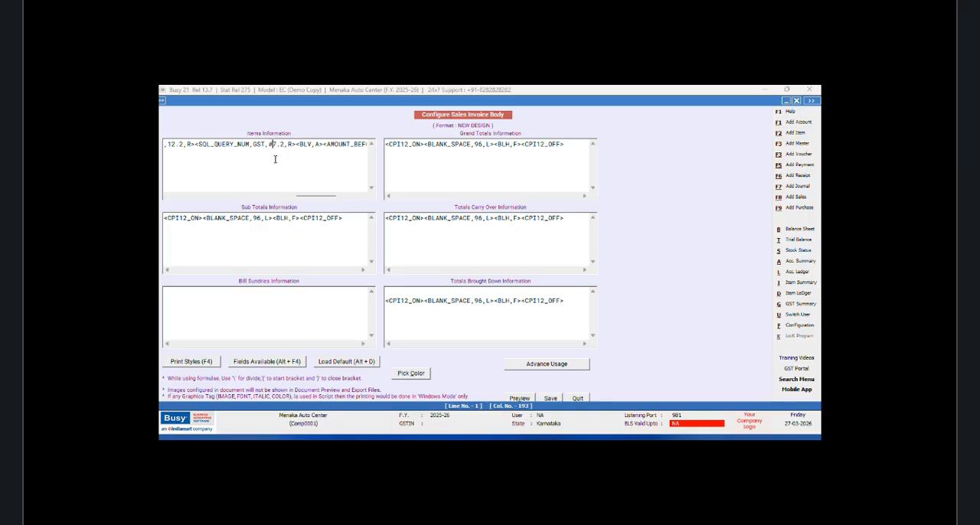
text(NZB)
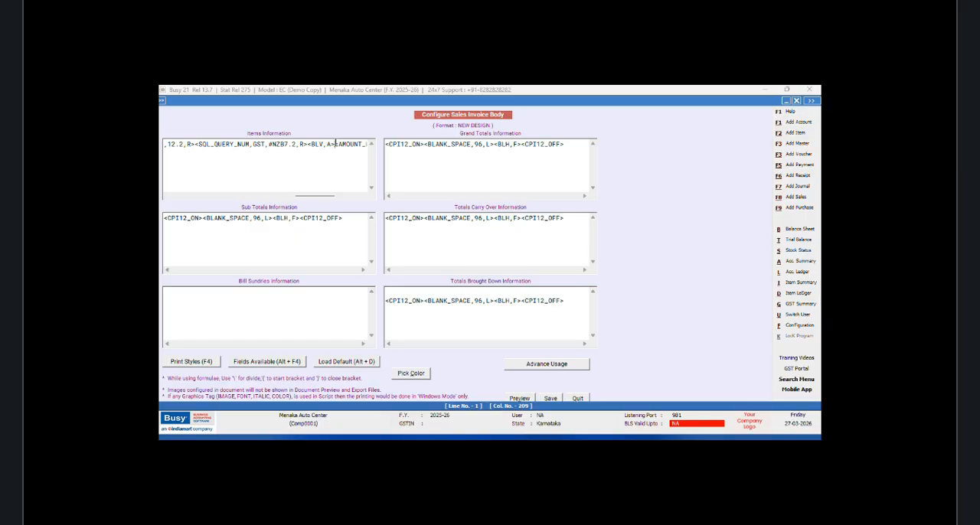
Step: Copy the <BLV,A> vertical line tag and paste it between the PRICE field and the GST query field
drag(335, 144, 306, 147)
right_click(329, 147)
click(337, 180)
click(196, 144)
right_click(196, 144)
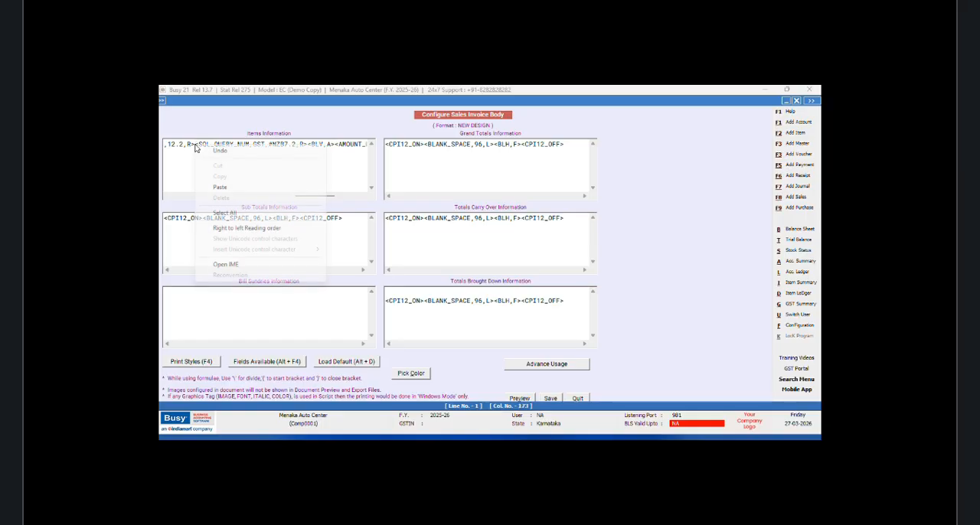
click(219, 188)
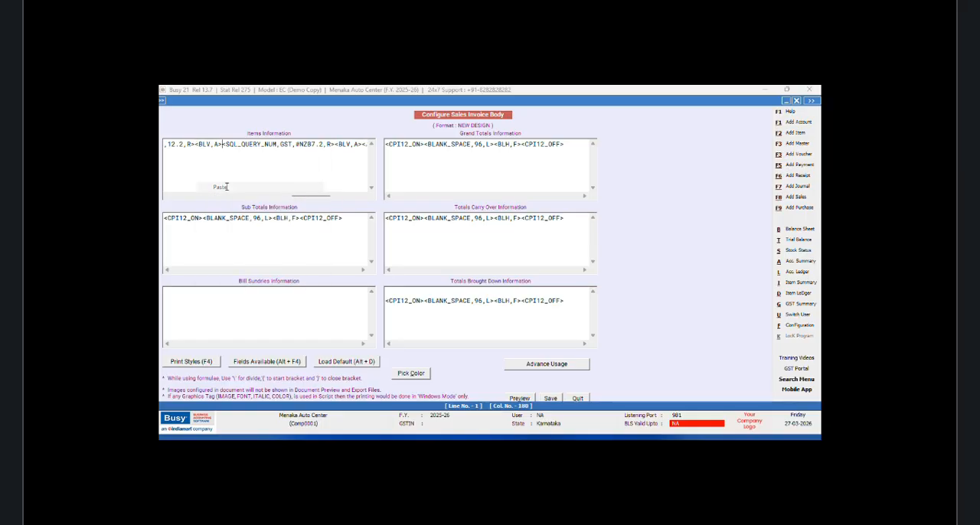
Step: Set the width of the BLANK_SPACE field before PRICE to 14 in Items Information
drag(303, 198, 271, 199)
click(273, 166)
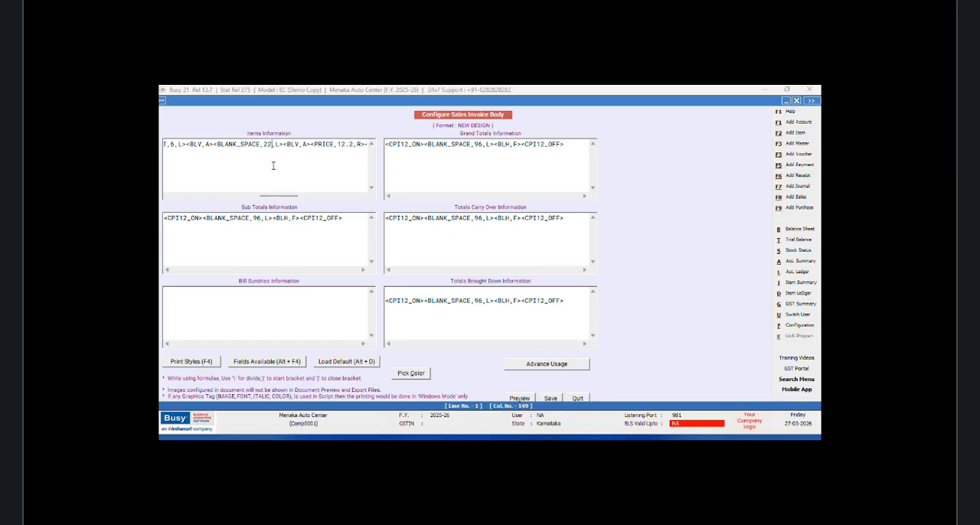
key(BackSpace)
key(BackSpace)
text(14)
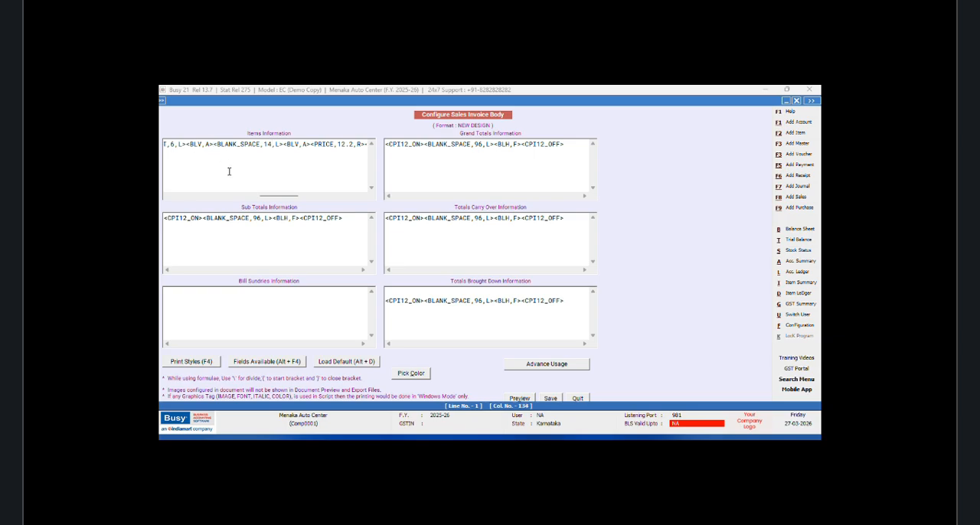
Step: Insert a LIST_PRICE field between the vertical line tag and the BLANK_SPACE field before PRICE in Items Information
key(alt+F4)
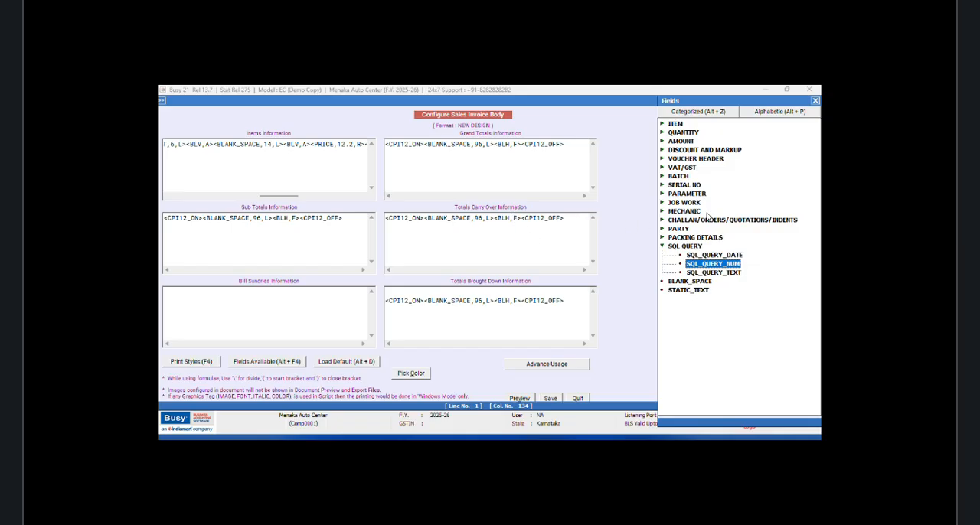
click(771, 114)
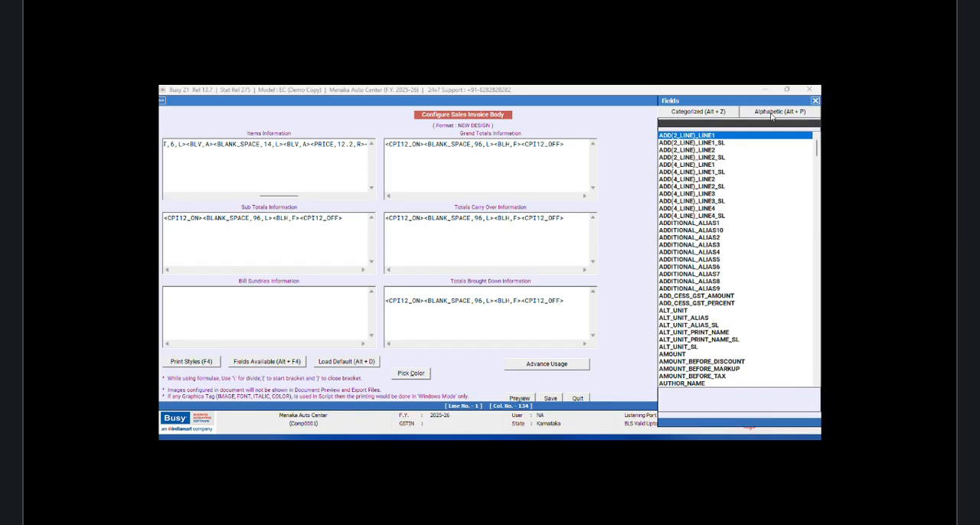
text(ITEM)
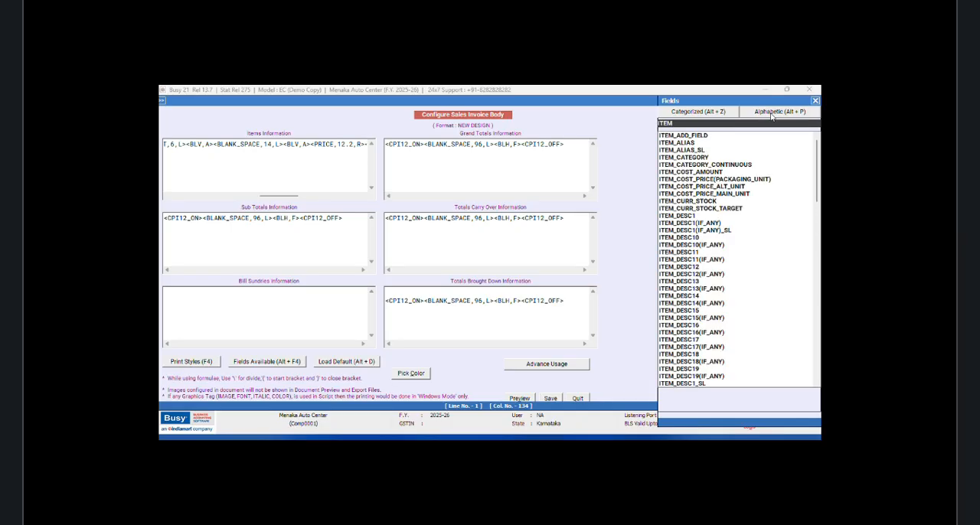
text(_I)
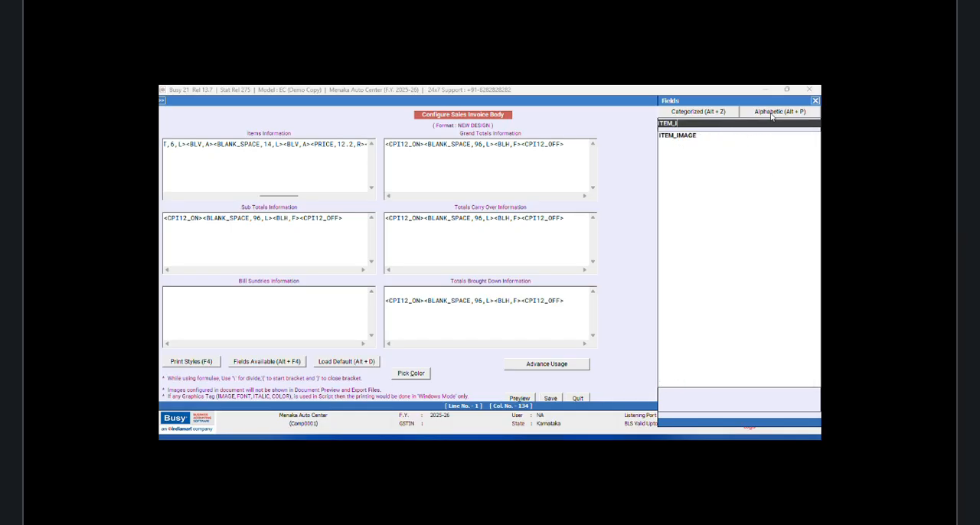
key(BackSpace)
key(BackSpace)
key(BackSpace)
key(BackSpace)
key(BackSpace)
key(BackSpace)
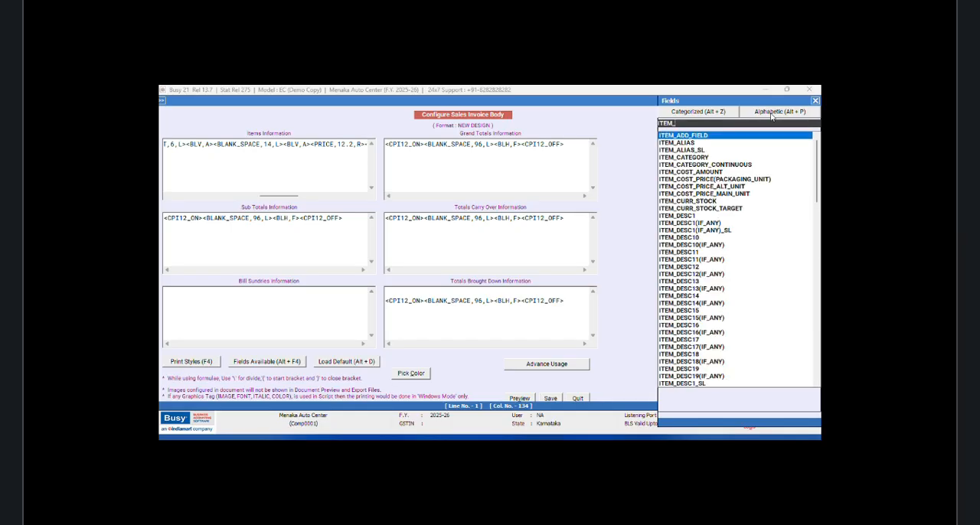
text(LIST)
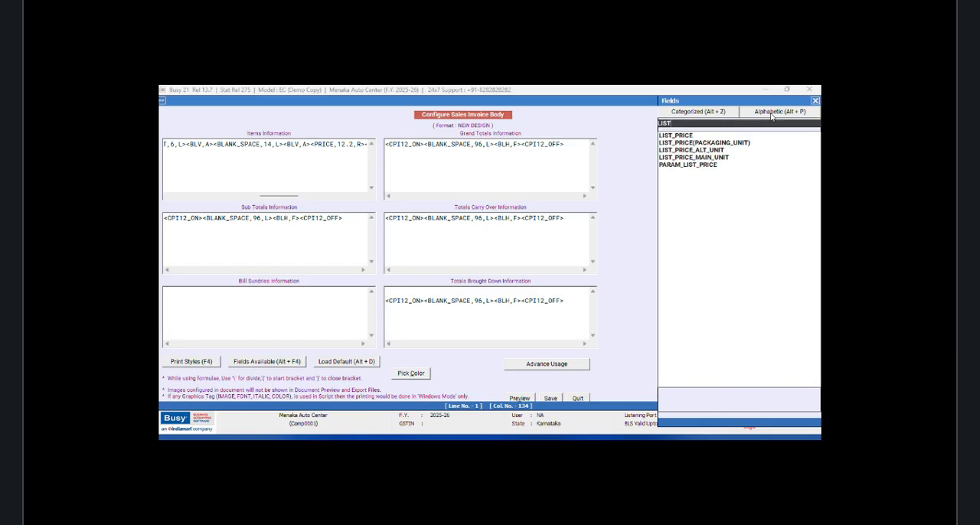
key(Down)
key(Return)
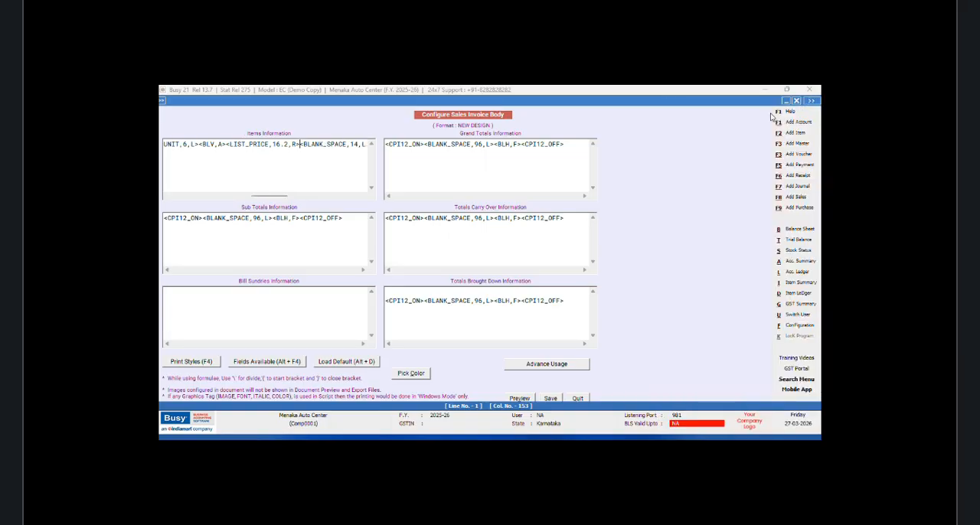
Step: Set the size of the LIST_PRICE field to 8.2 in Items Information
click(278, 152)
key(BackSpace)
key(BackSpace)
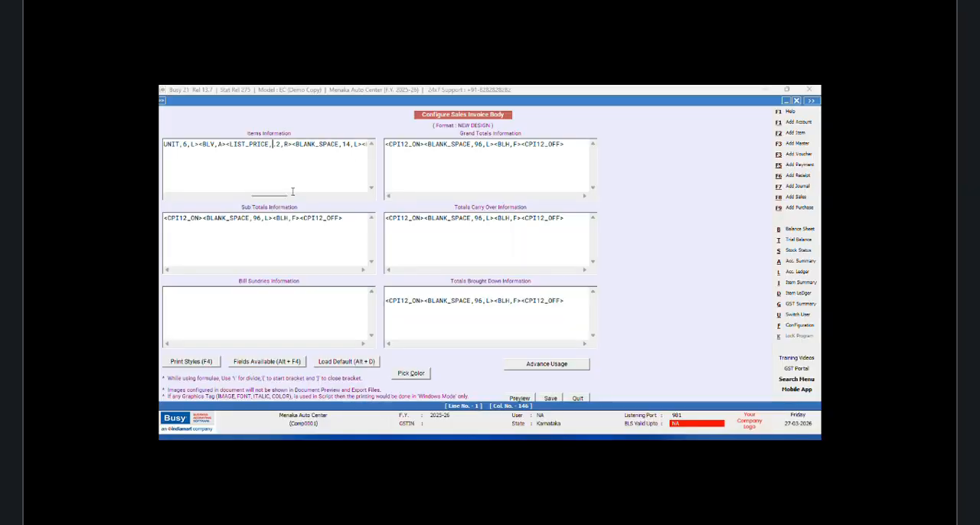
text(8)
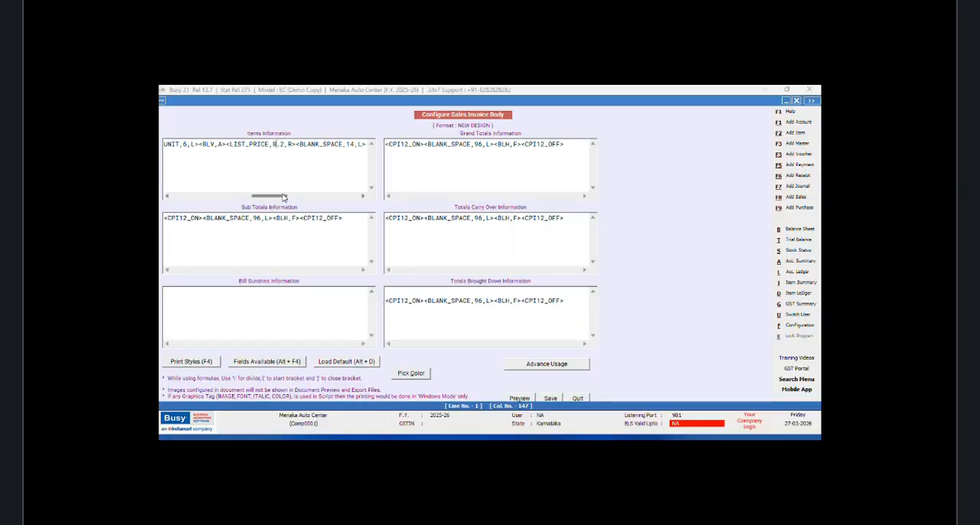
Step: Set the width of the BLANK_SPACE field after LIST_PRICE to 5
drag(281, 196, 282, 197)
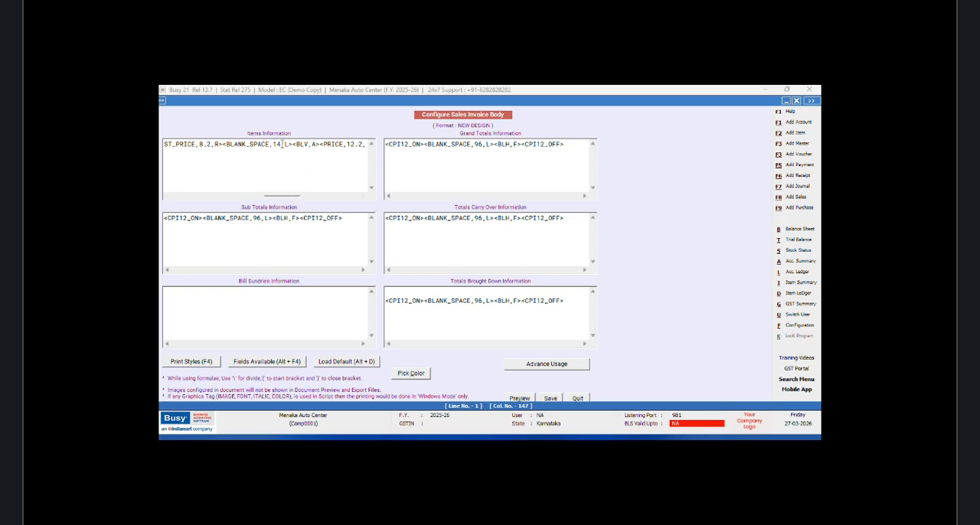
double_click(278, 144)
text(5)
Step: Copy the <BLV,A> vertical line tag and paste it between the LIST_PRICE and BLANK_SPACE fields
drag(316, 143, 288, 144)
right_click(290, 144)
click(320, 175)
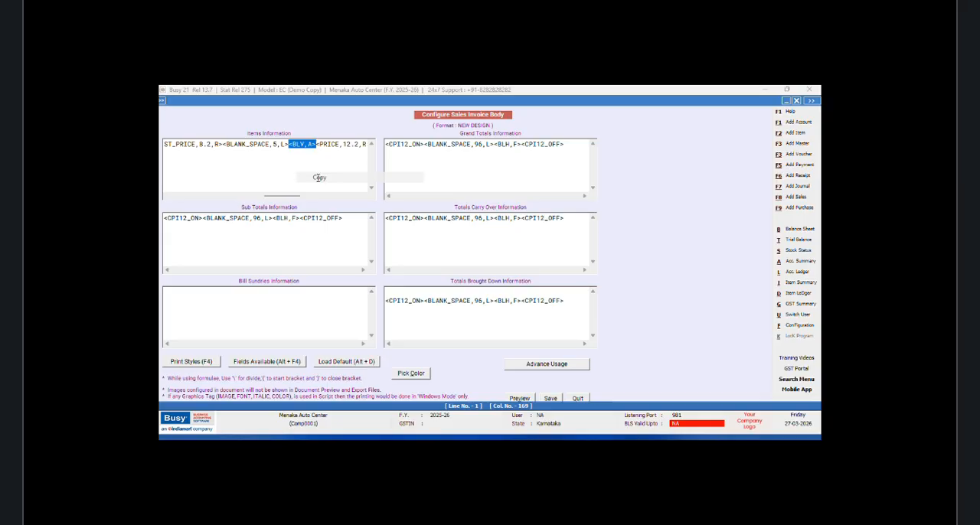
click(223, 144)
right_click(224, 144)
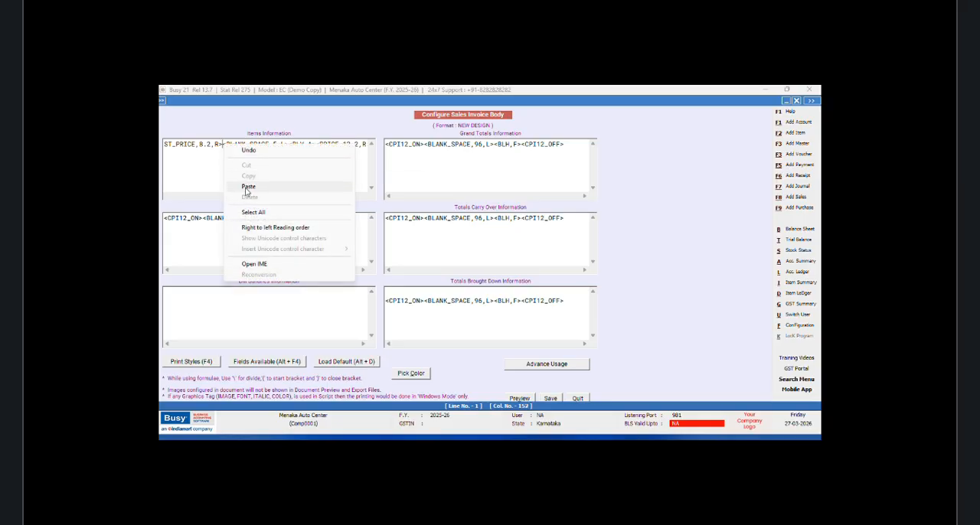
click(245, 188)
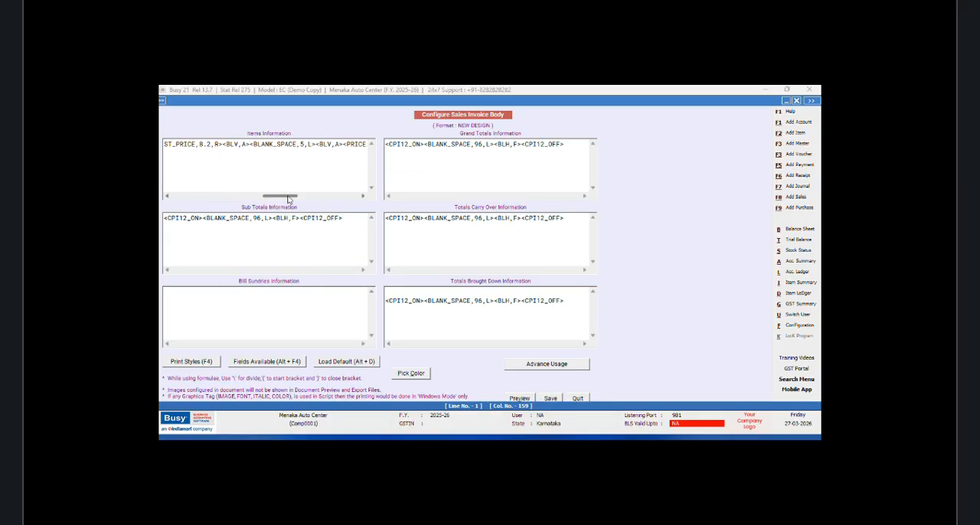
Step: Set the size of the PRICE field to 8.2 in Items Information
drag(288, 198, 294, 198)
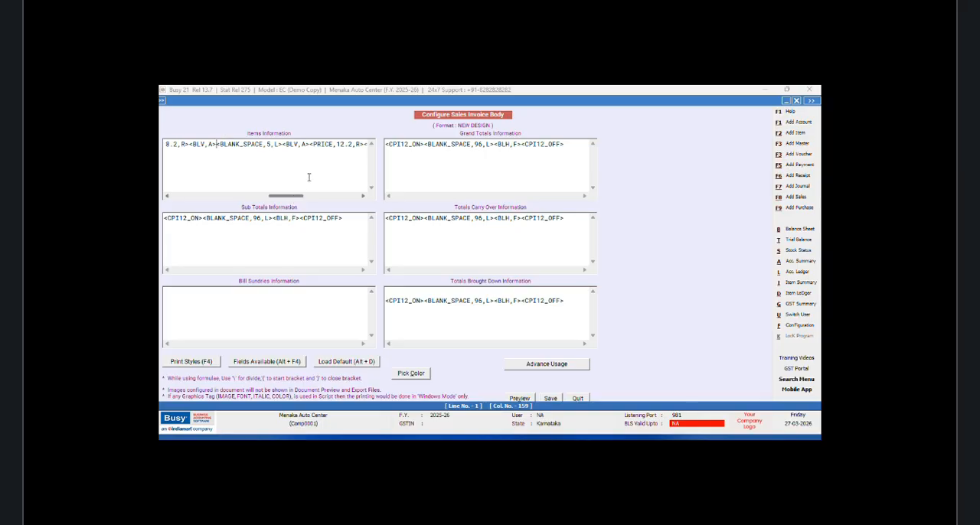
click(346, 144)
key(BackSpace)
Step: Set the BLANK_SPACE field between LIST_PRICE and PRICE to width 9, and delete the whole field
key(BackSpace)
text(8)
click(270, 144)
key(BackSpace)
text(9)
drag(283, 144, 215, 146)
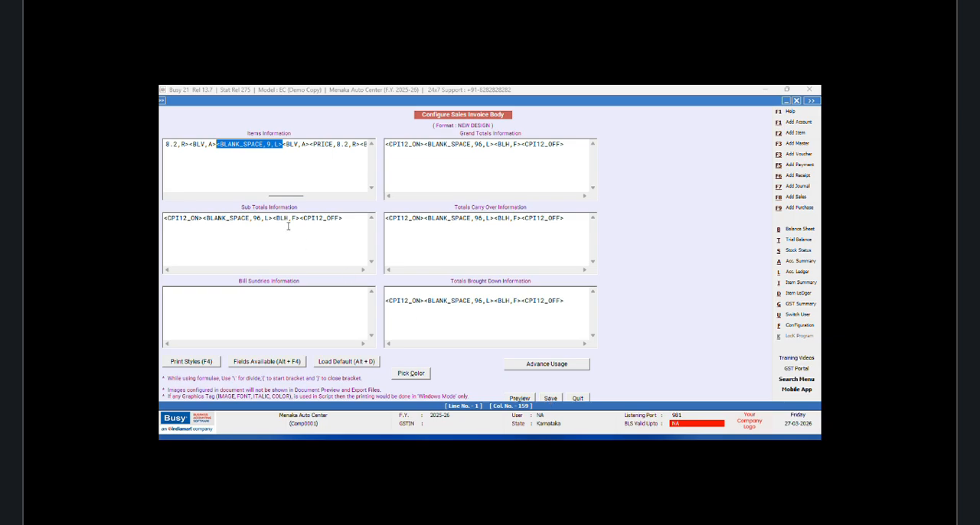
key(Delete)
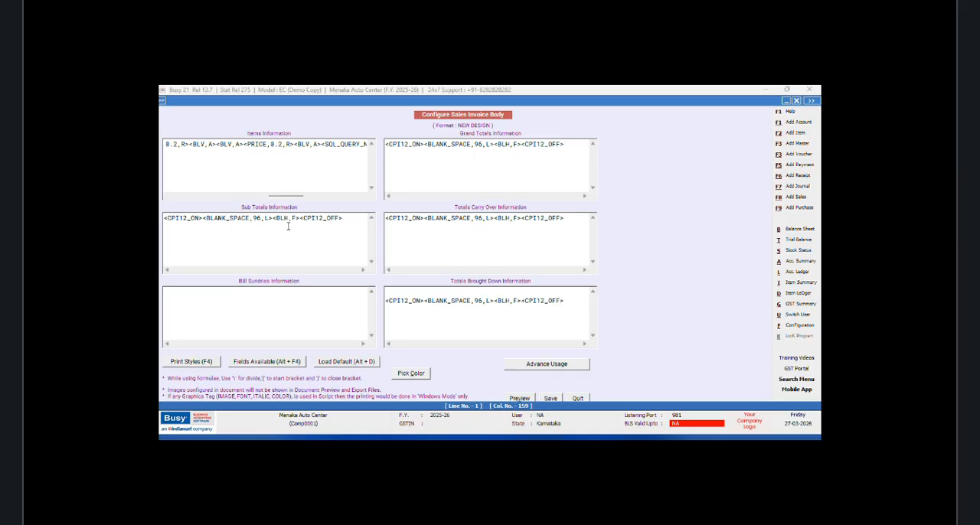
Step: Try a COMPOUND_DISCOUNT field between the two vertical line tags before PRICE, and delete it again
key(alt+F4)
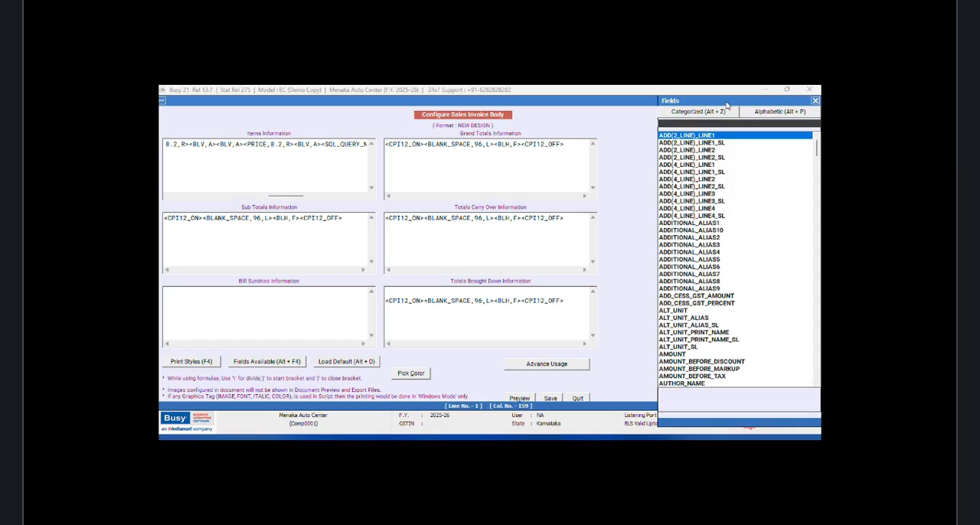
click(763, 113)
text(C)
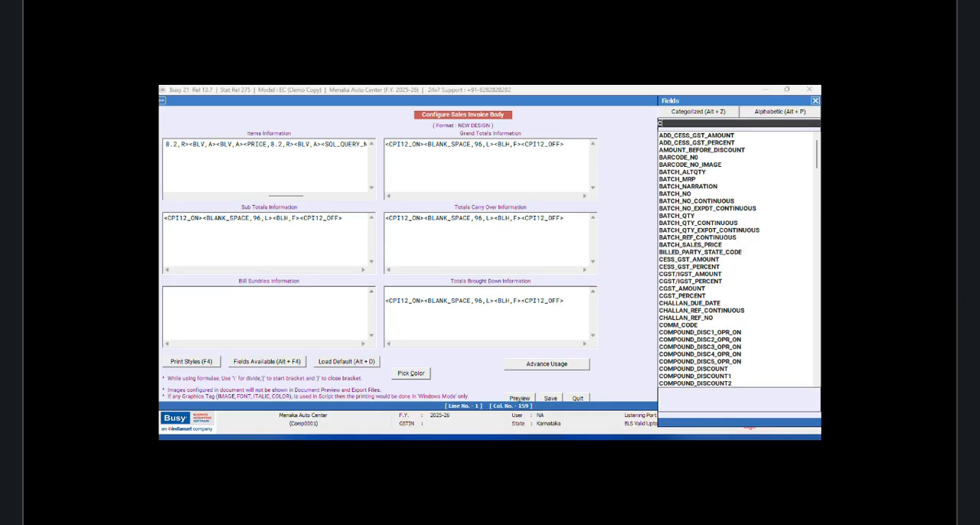
text(OMPOUND)
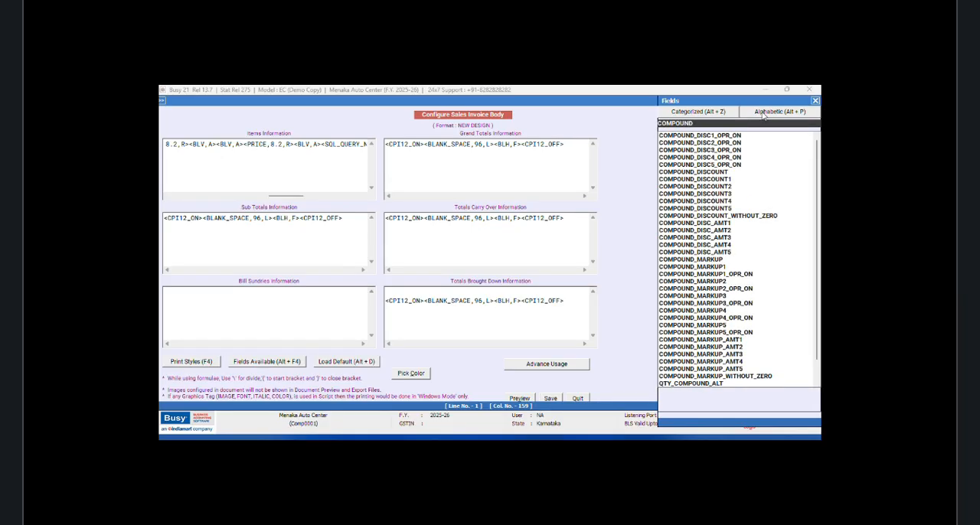
text(_DISCOUNT)
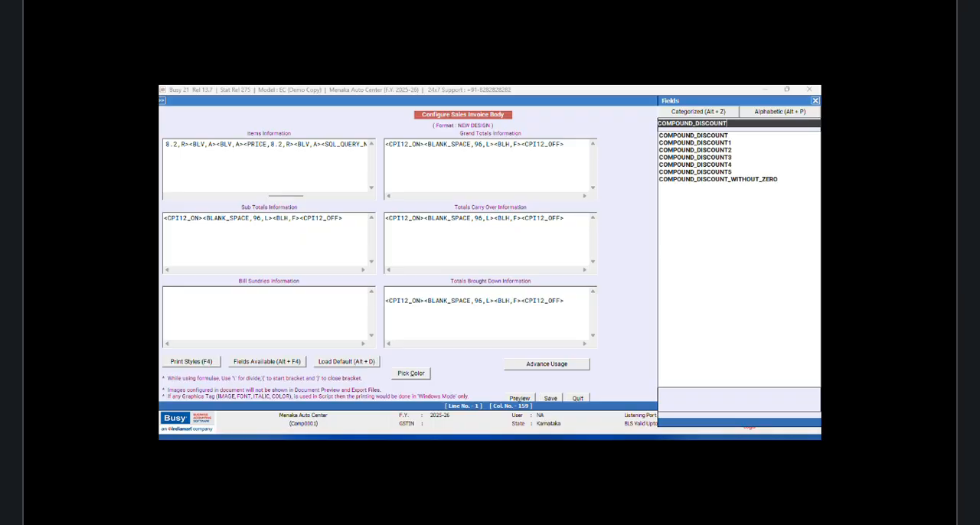
key(Down)
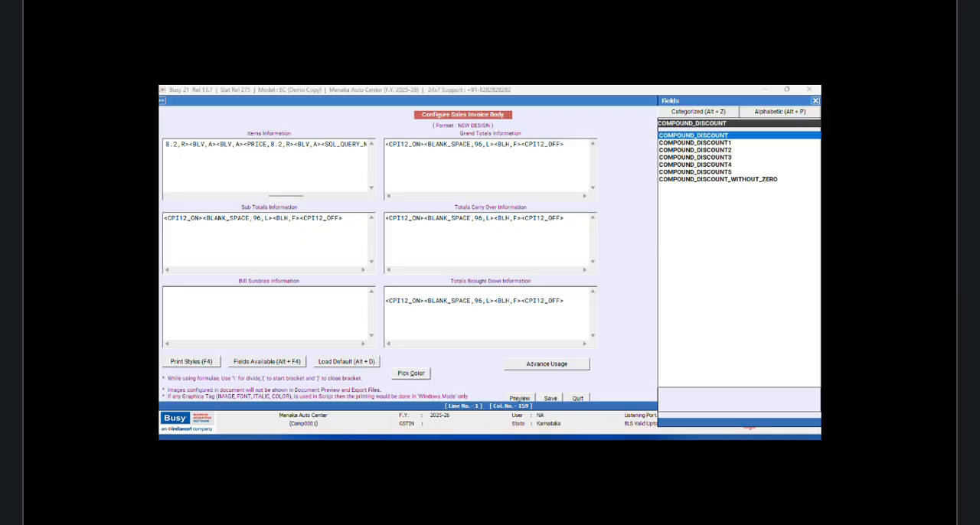
key(Return)
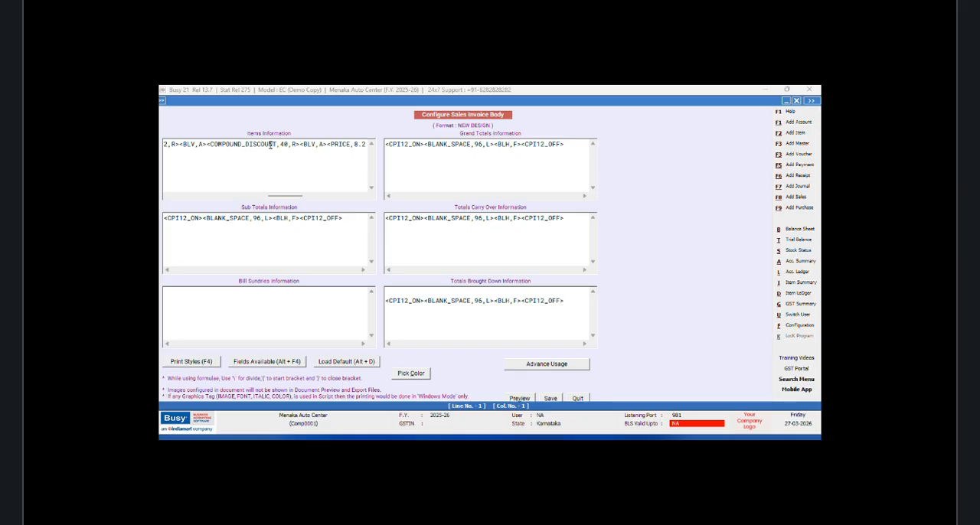
drag(299, 144, 207, 144)
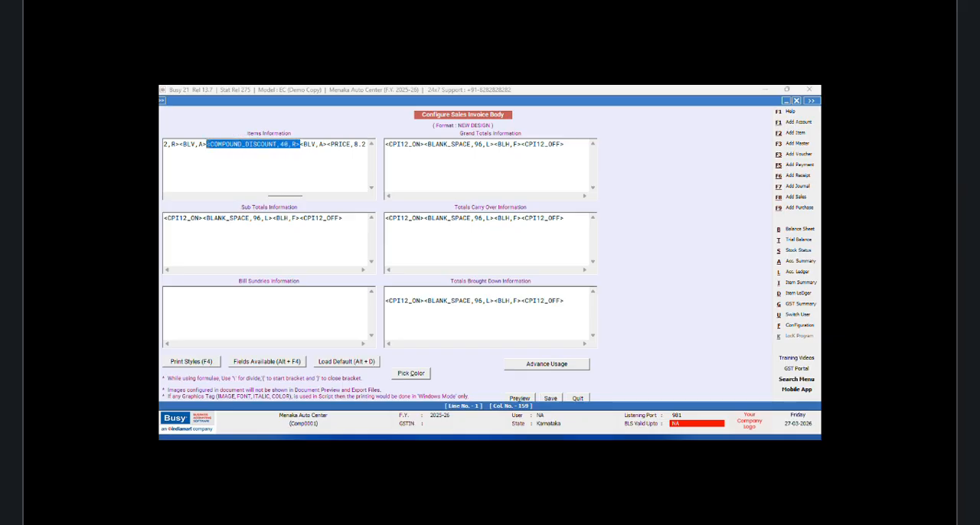
key(Delete)
Step: Insert a DISCOUNT_PERCENT field between the two vertical line tags before PRICE in Items Information
key(alt+F4)
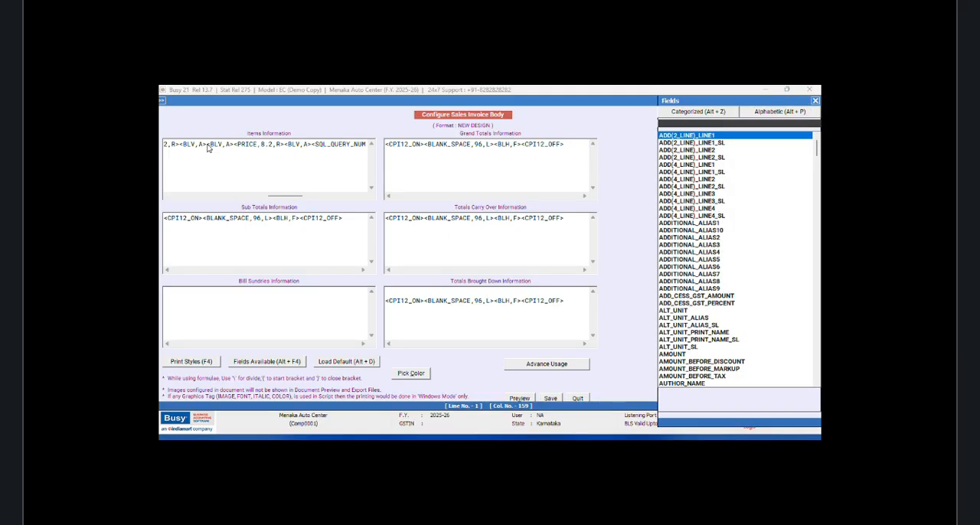
click(752, 112)
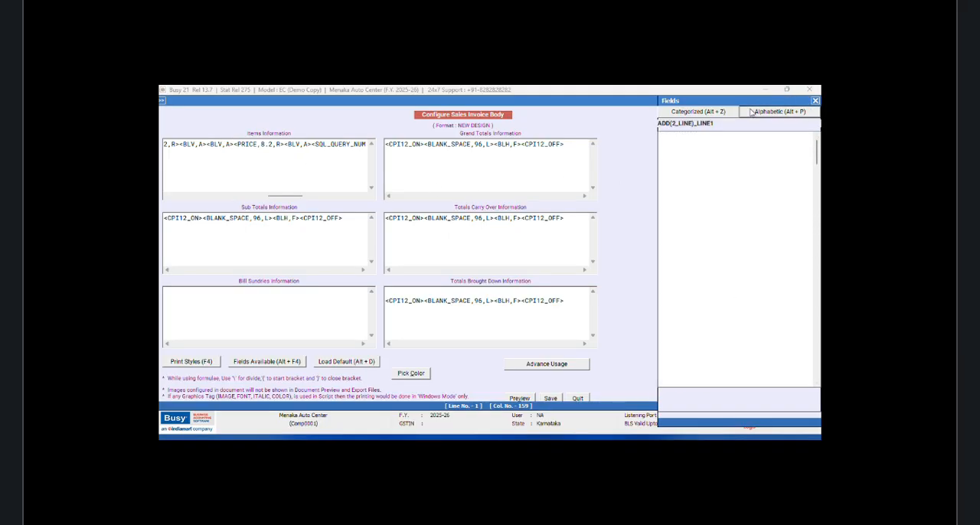
text(DISCOUNT)
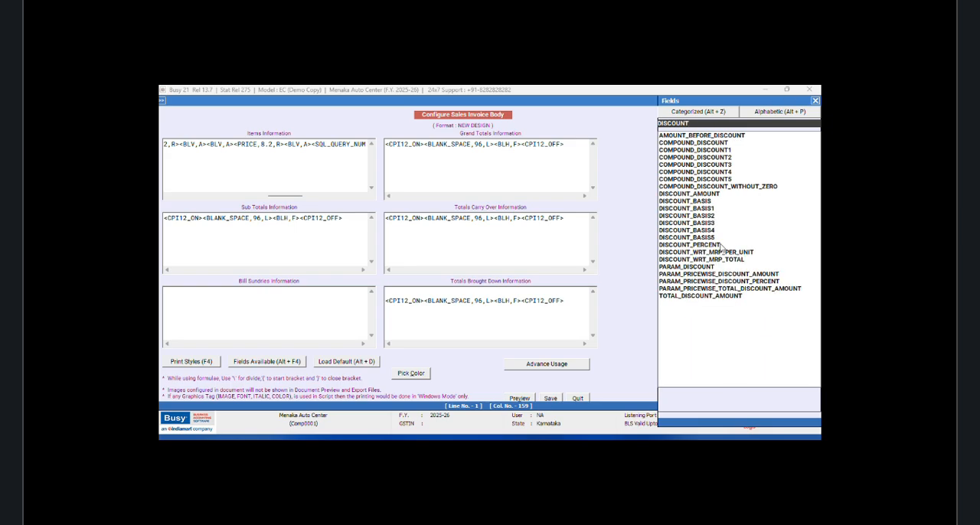
click(715, 245)
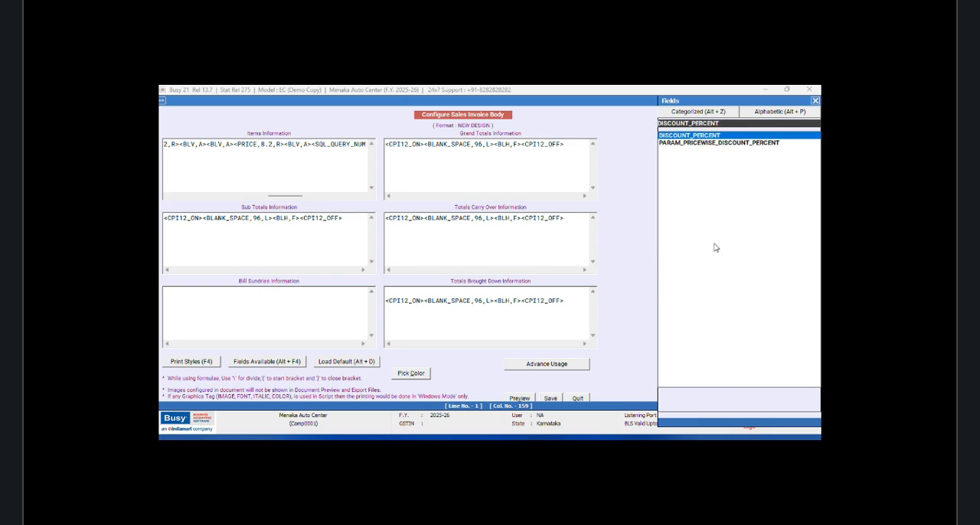
key(Return)
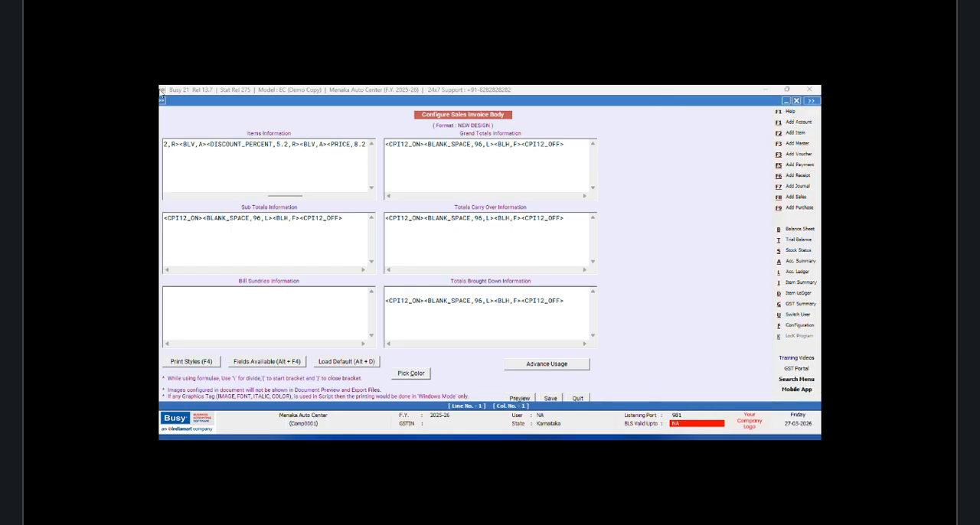
Step: Insert a DISCOUNT_BASIS field directly after the DISCOUNT_PERCENT field in Items Information
click(300, 144)
key(alt+F4)
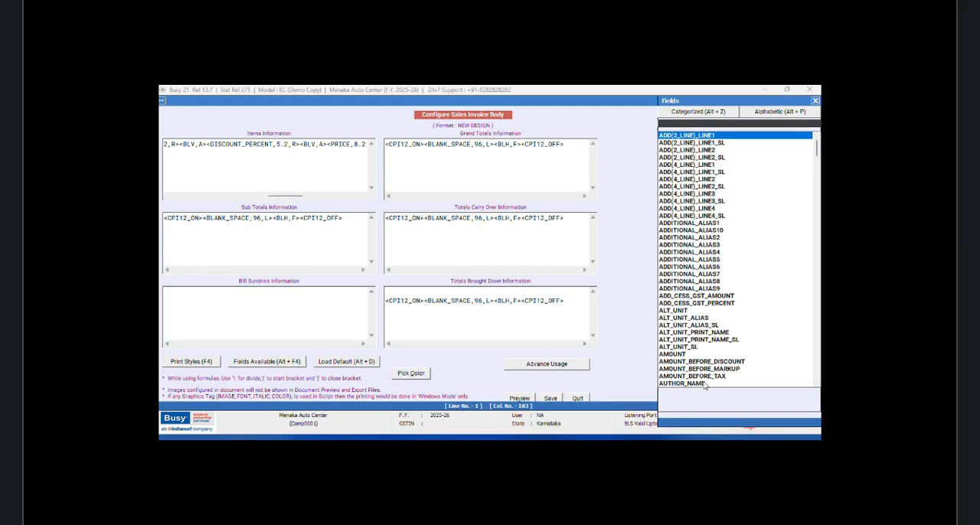
click(754, 113)
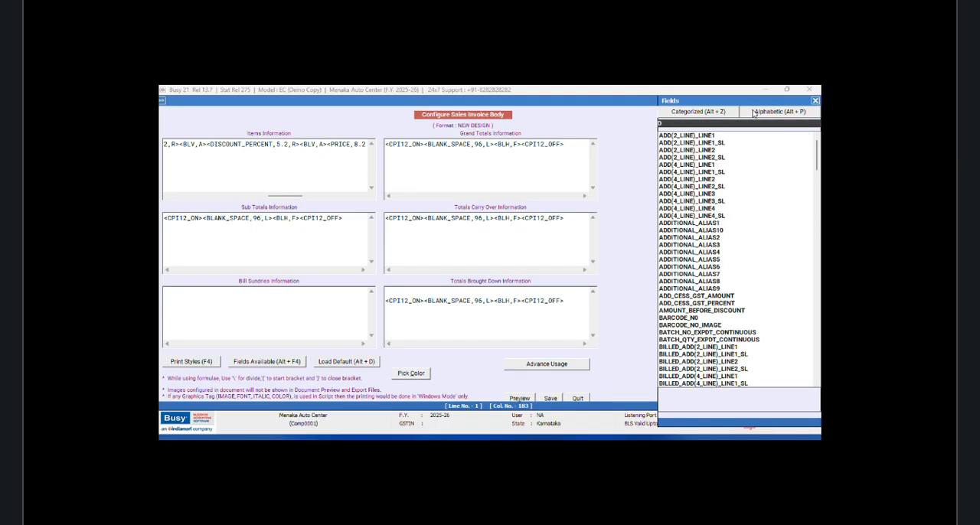
text(DISC)
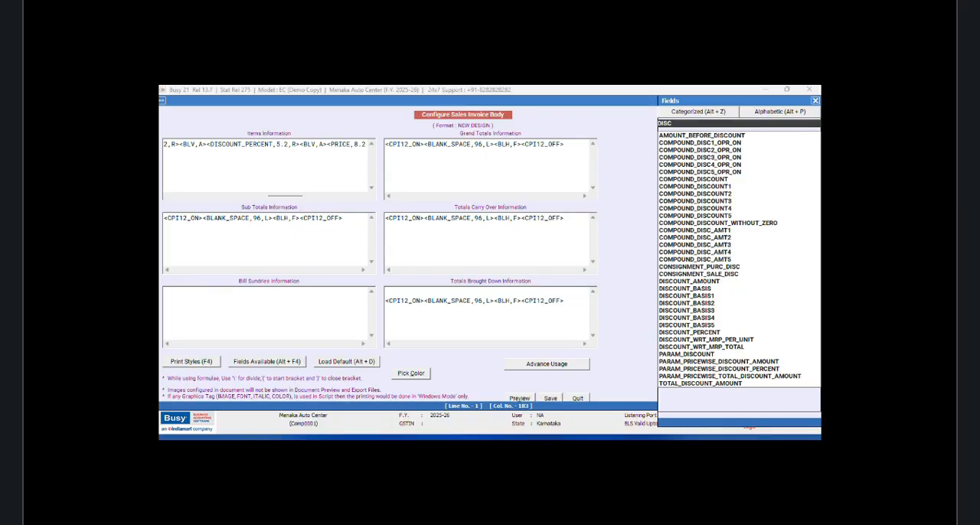
text(OUNT)
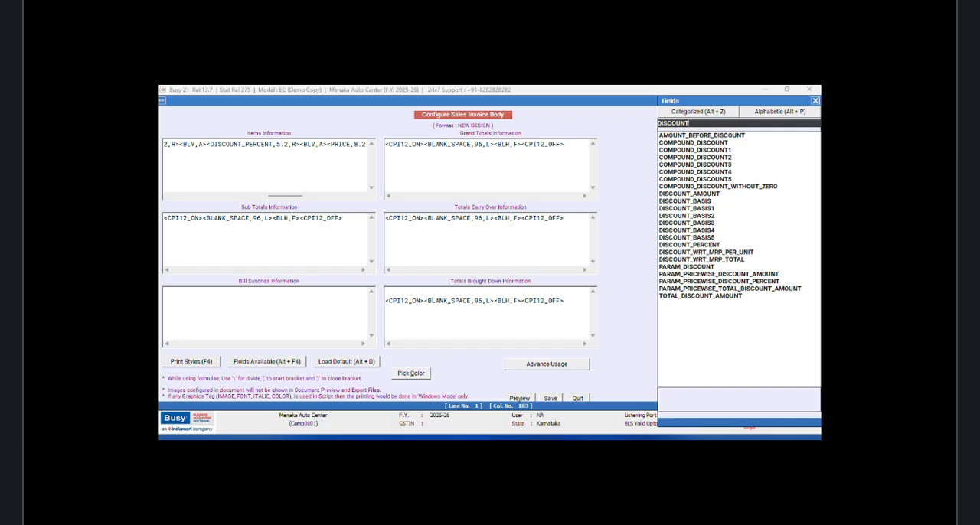
text(_PER)
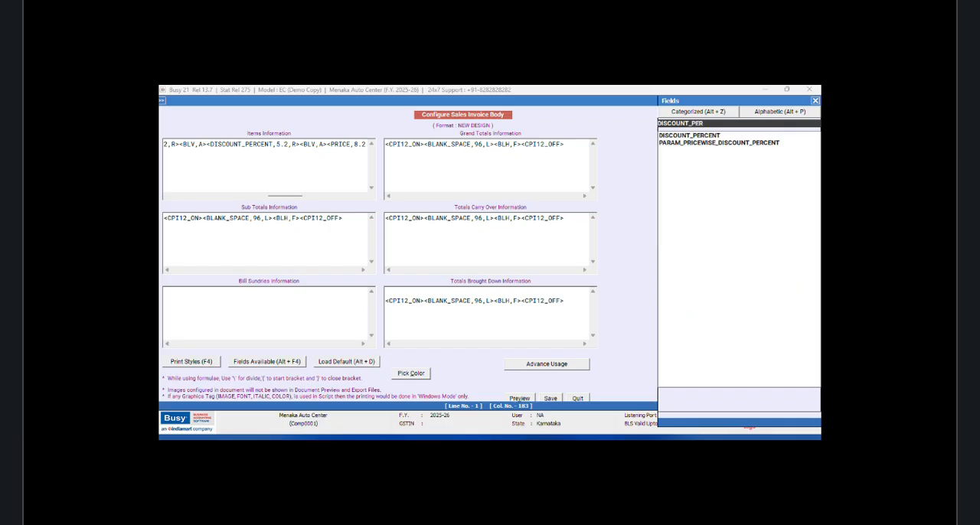
key(Down)
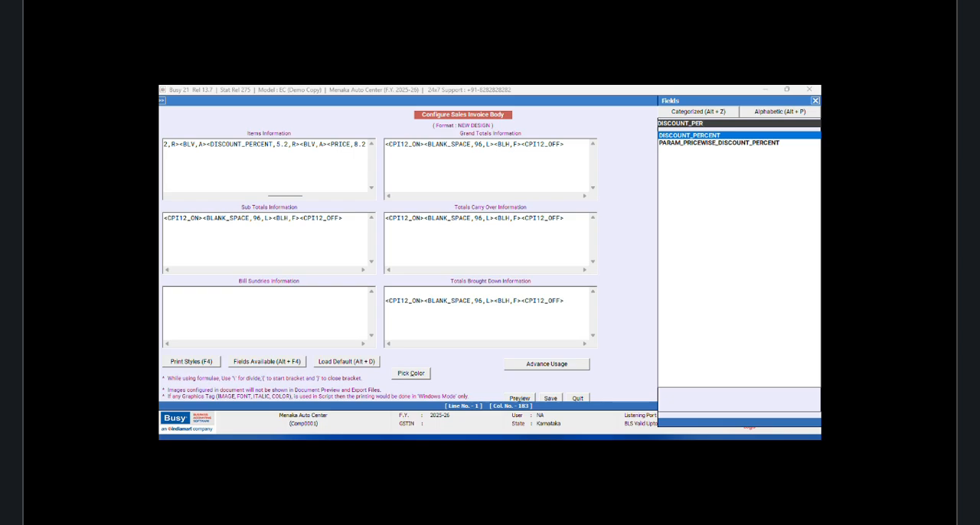
key(BackSpace)
key(BackSpace)
key(BackSpace)
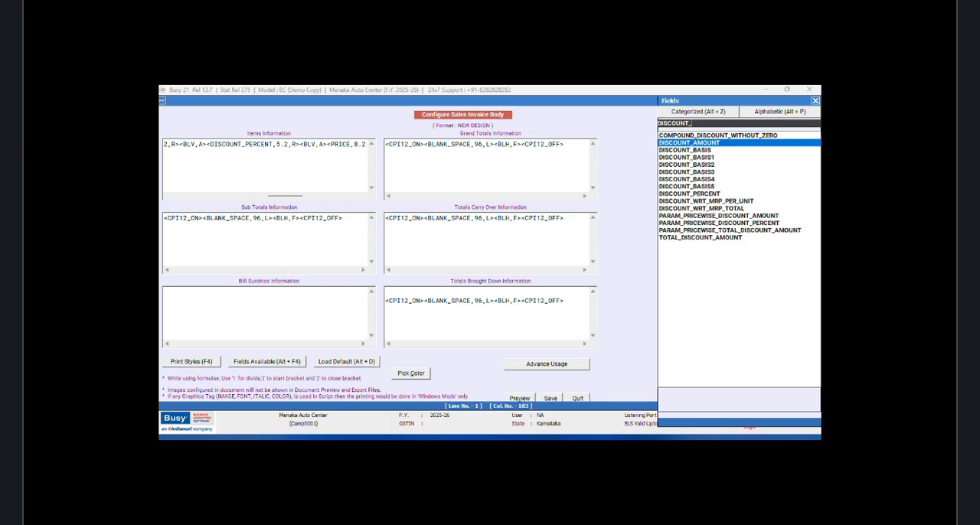
text(B)
key(Down)
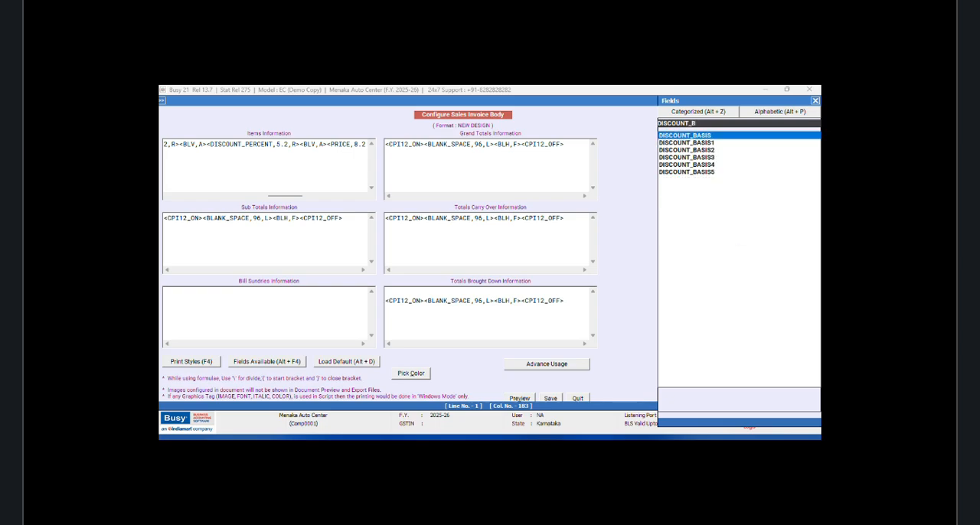
key(Return)
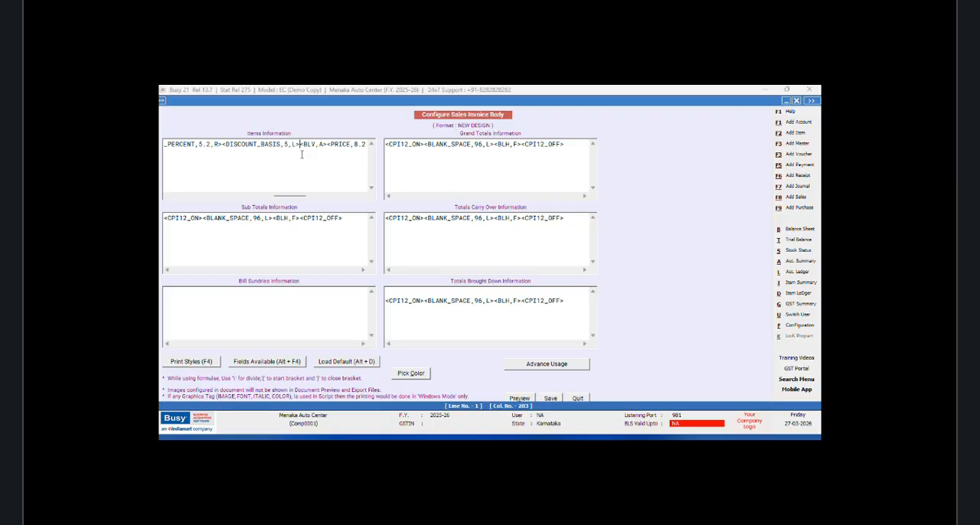
Step: Set the DISCOUNT_BASIS field to width 4 with alignment C, and save the sales invoice body
click(288, 144)
key(BackSpace)
text(4)
click(298, 144)
key(BackSpace)
text(C)
click(550, 398)
click(430, 296)
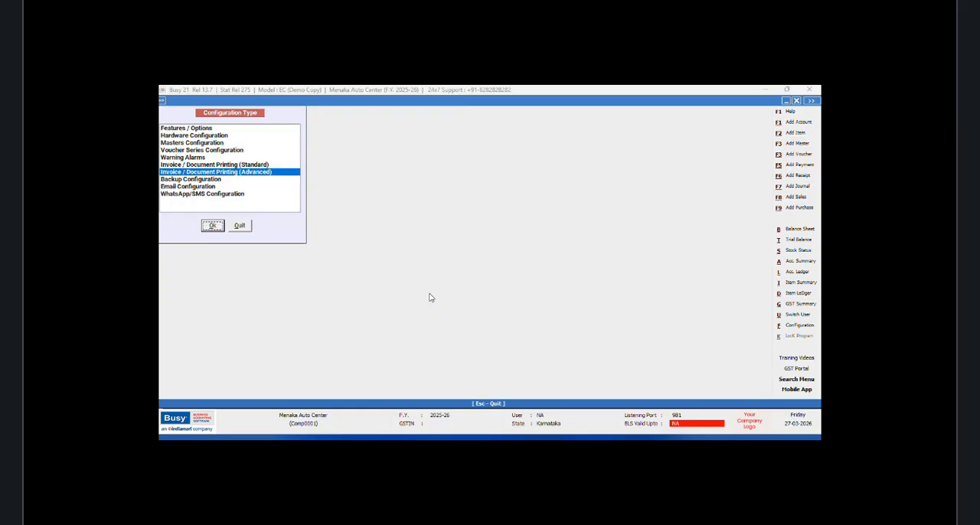
Step: Leave the configuration types, save the GST query and close the SQL Query Executor
click(248, 230)
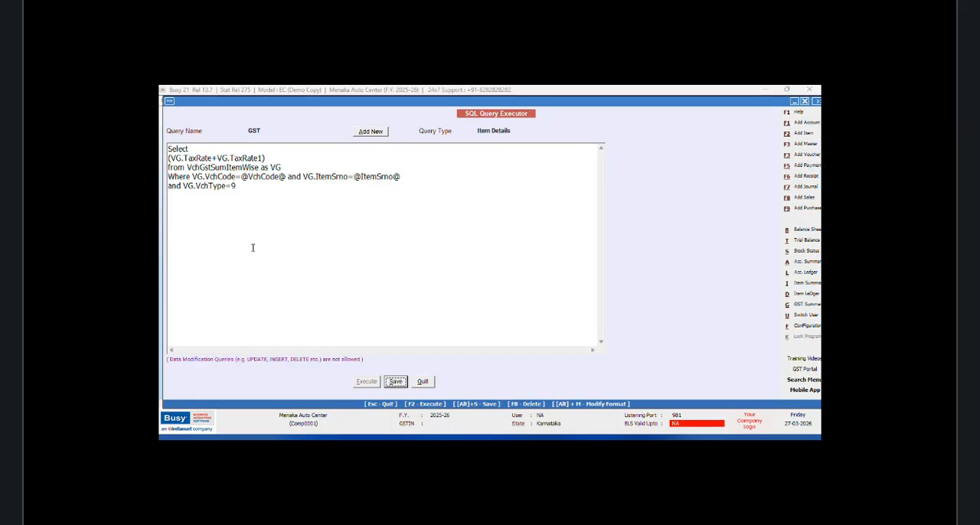
click(395, 381)
click(545, 283)
click(422, 381)
Step: Open the Main series sales voucher dated 01-04-2025 for modification
click(269, 100)
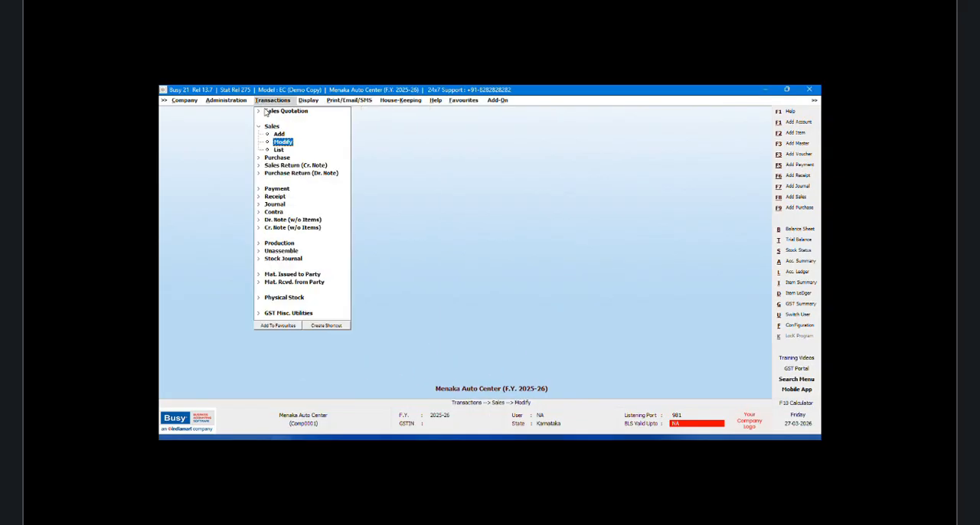
click(283, 142)
key(Return)
key(Return)
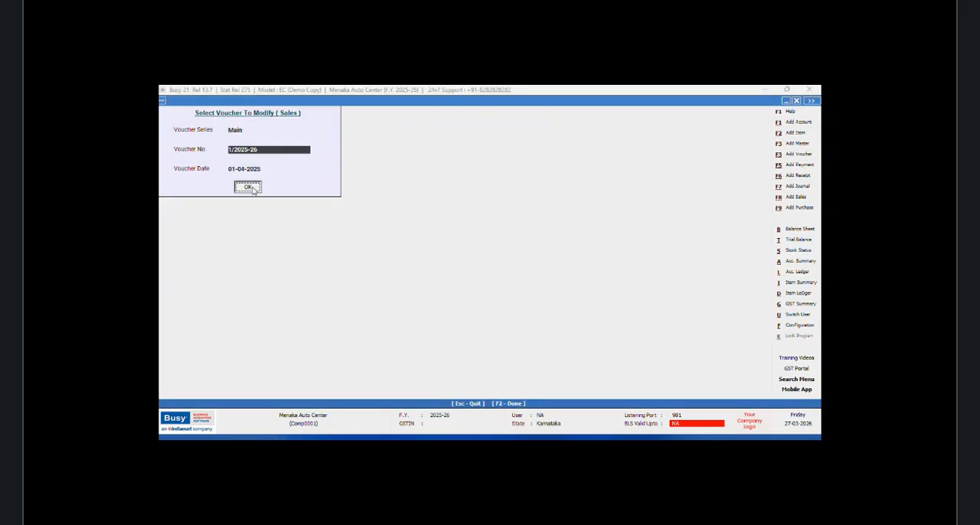
key(Return)
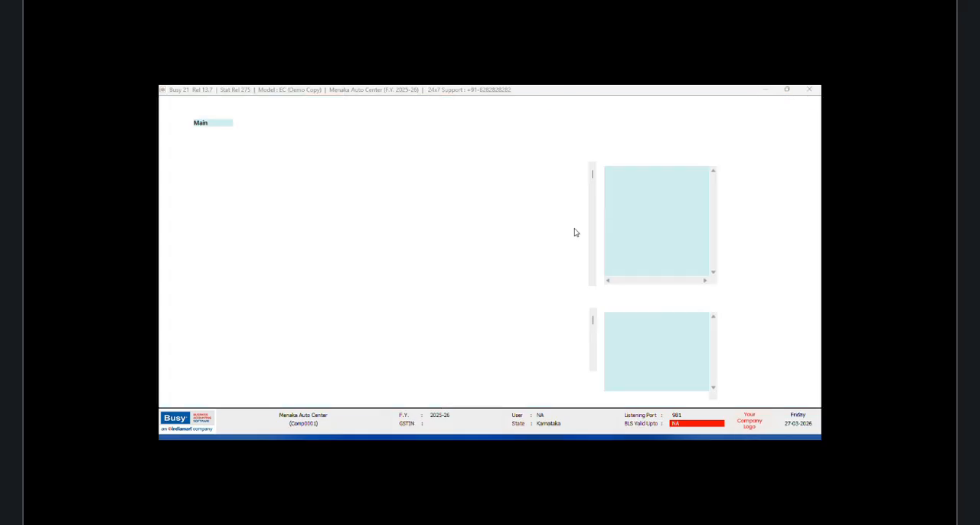
Step: Preview the sales invoice printout of the open voucher
click(585, 101)
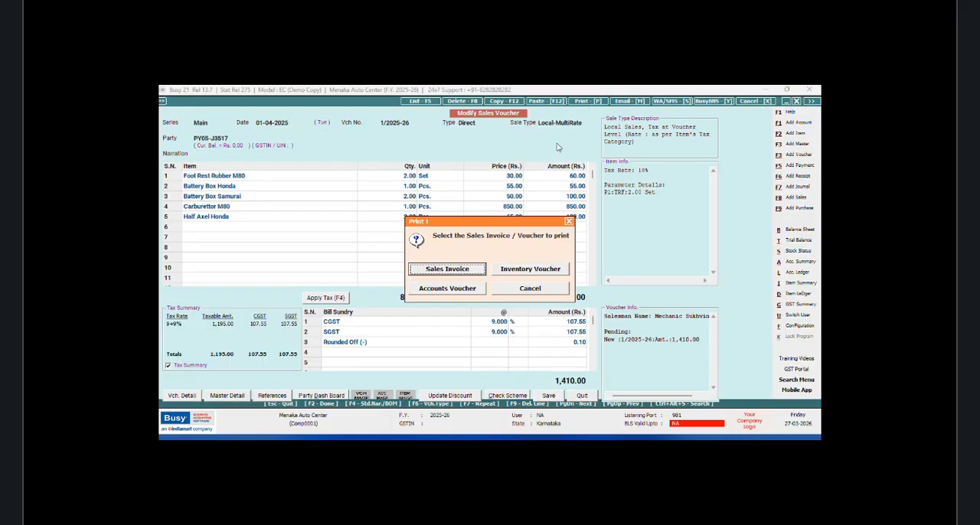
click(452, 270)
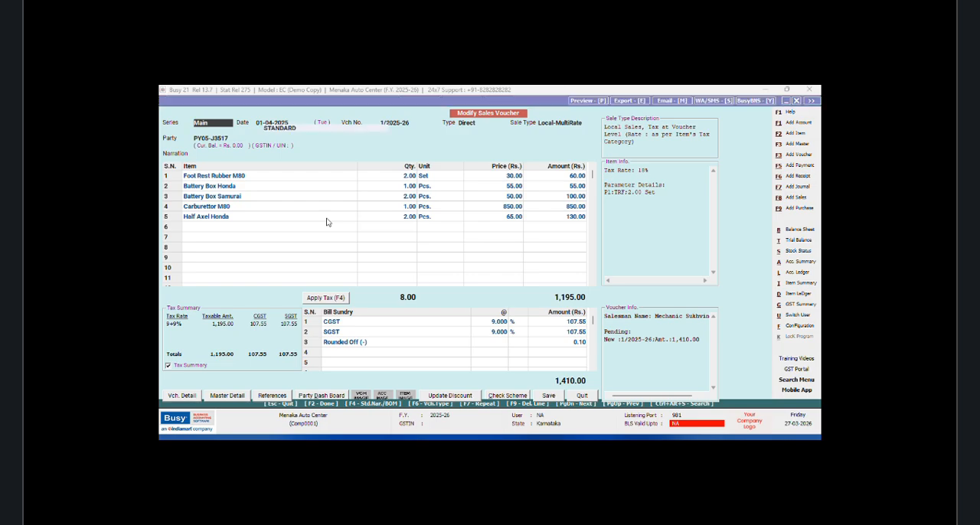
click(255, 176)
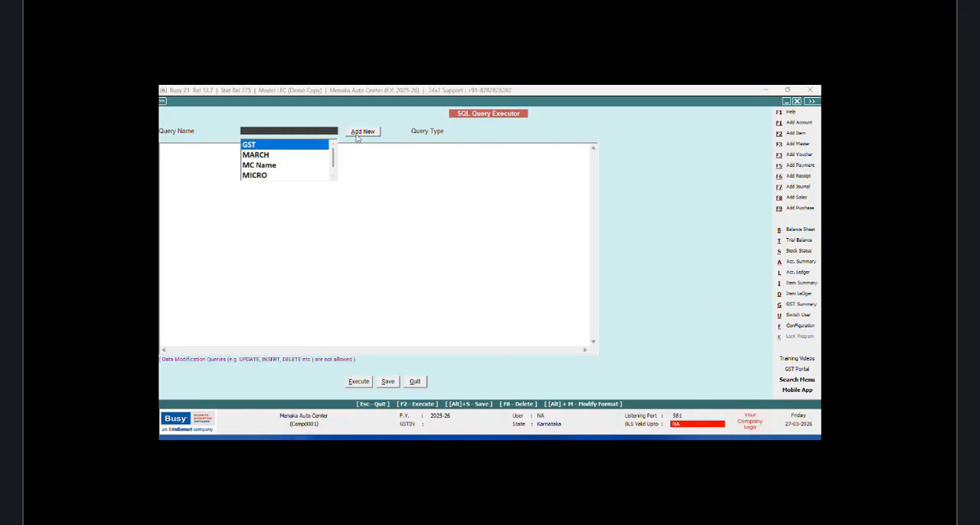
Step: Add a new SQL query named BSUN without a password
click(357, 136)
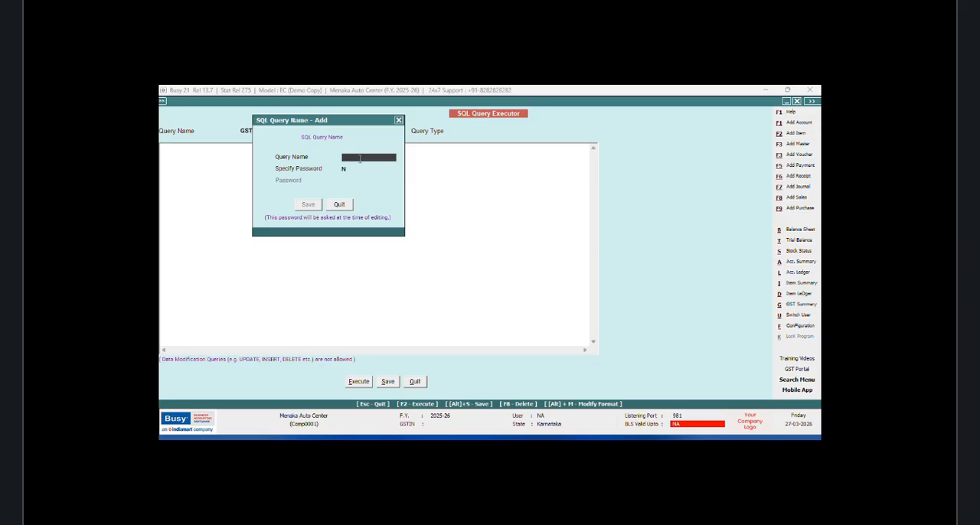
text(BSUND)
key(BackSpace)
click(310, 207)
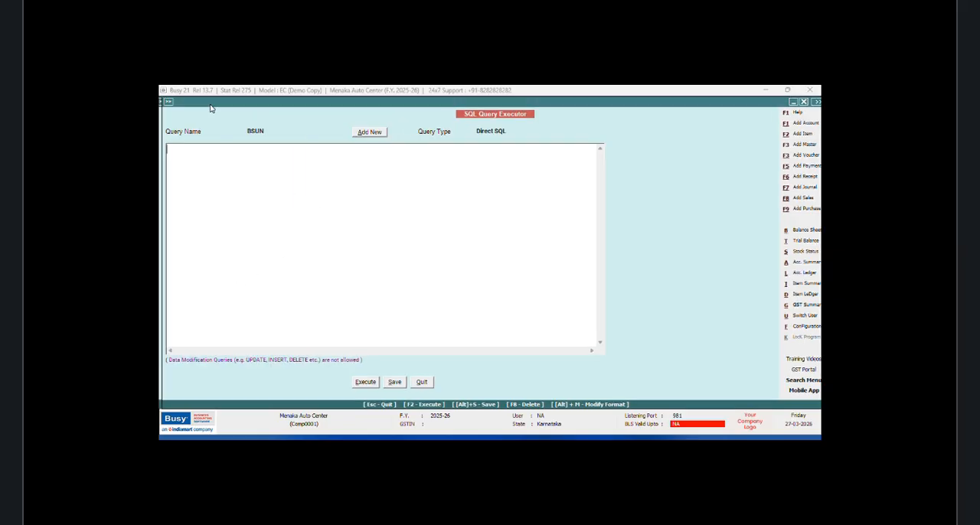
Step: Start the BSUN query with Select and a bracketed subquery reading Help1.NameAlias from Help1
text(Selec)
text(t ()
text(Select Ma)
text(ster)
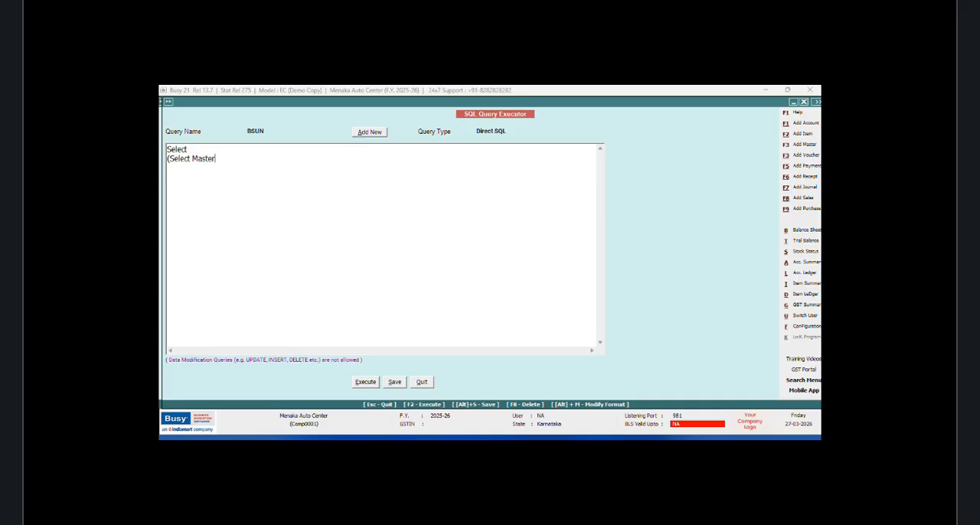
key(BackSpace)
key(BackSpace)
key(BackSpace)
key(BackSpace)
key(BackSpace)
key(BackSpace)
text(Help1.NameAlias from H)
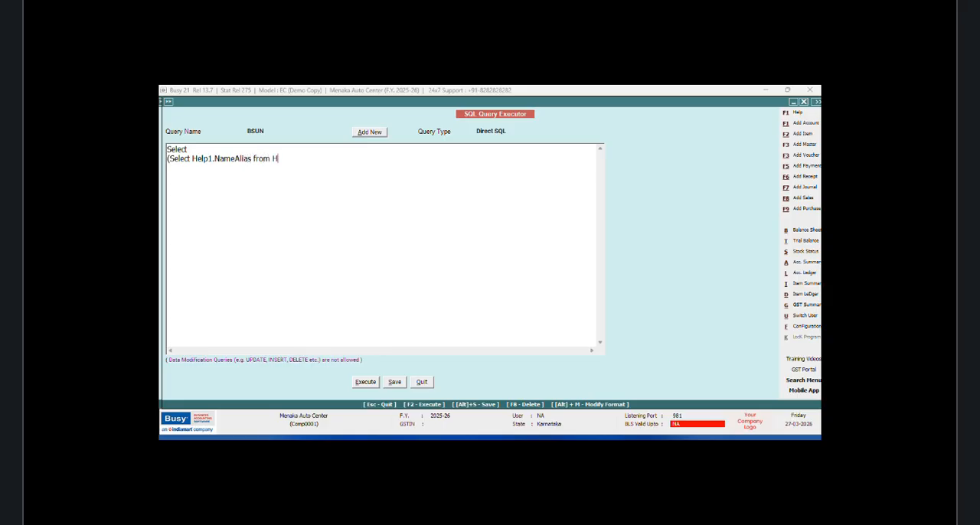
text(elp1 Where Help1.Code)
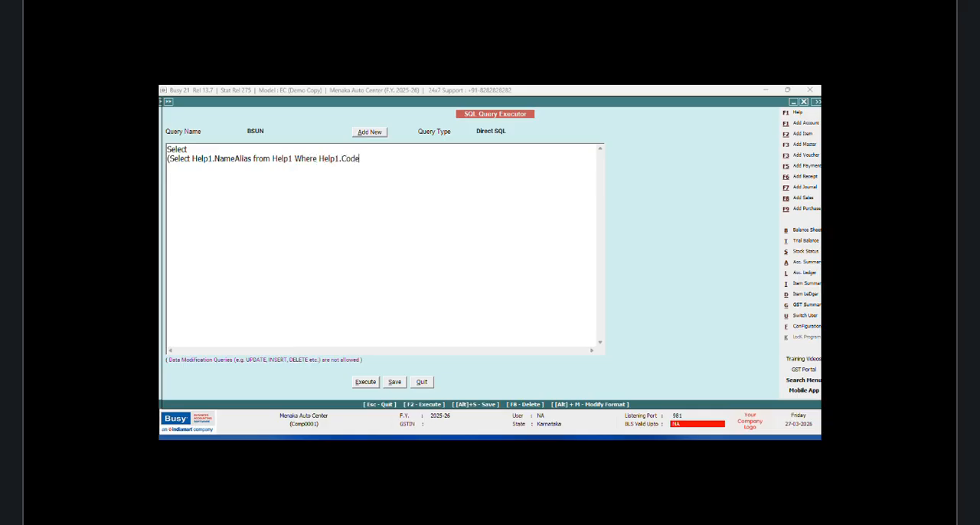
text(=Tran2.MasterCode1),Sum)
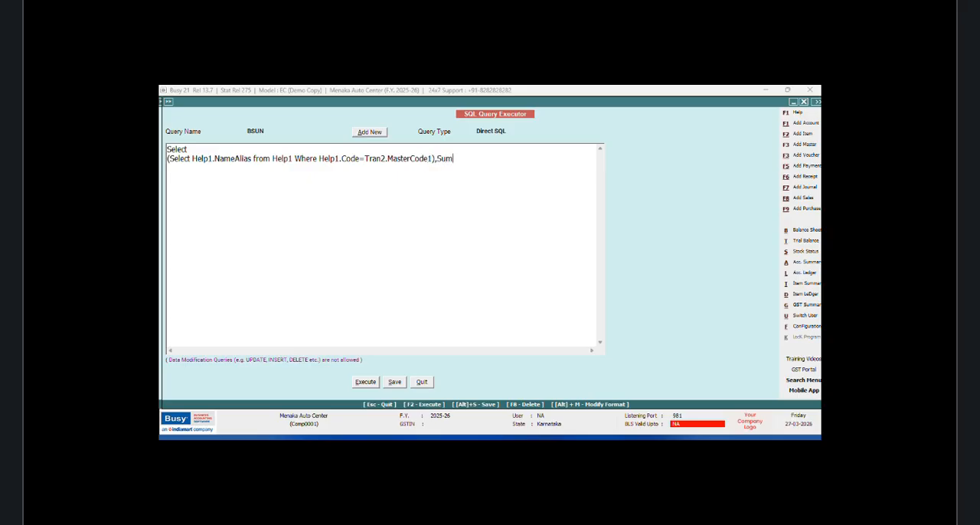
text((Tran)
text(3.V)
Step: Add Sum(Tran2.Value3) as the second selected column and Tran2 as the source table
key(BackSpace)
key(BackSpace)
key(BackSpace)
text(2.vAL)
key(BackSpace)
key(BackSpace)
text(Value)
text(3) )
text(from Tran)
text(2)
Step: Add a Where clause on a new line limiting Tran2.VchType to (26,12,10,9,2)
key(Return)
text(Where )
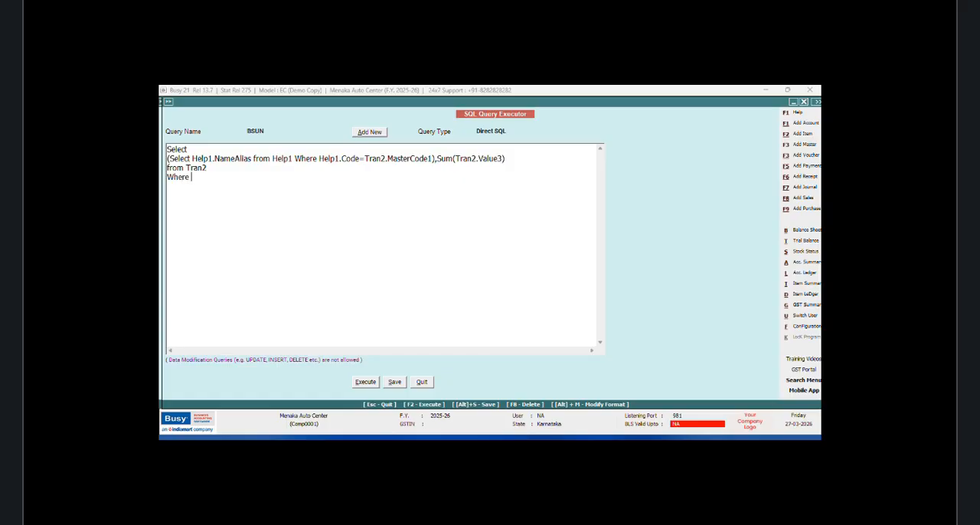
text(Tran2.VchType in (26,12,)
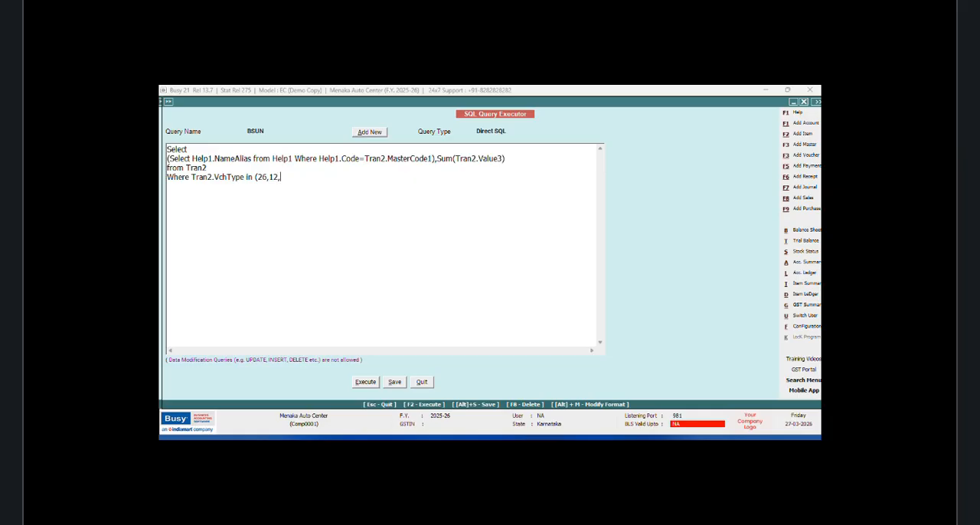
text(10,9,2) and Tran2.RecType)
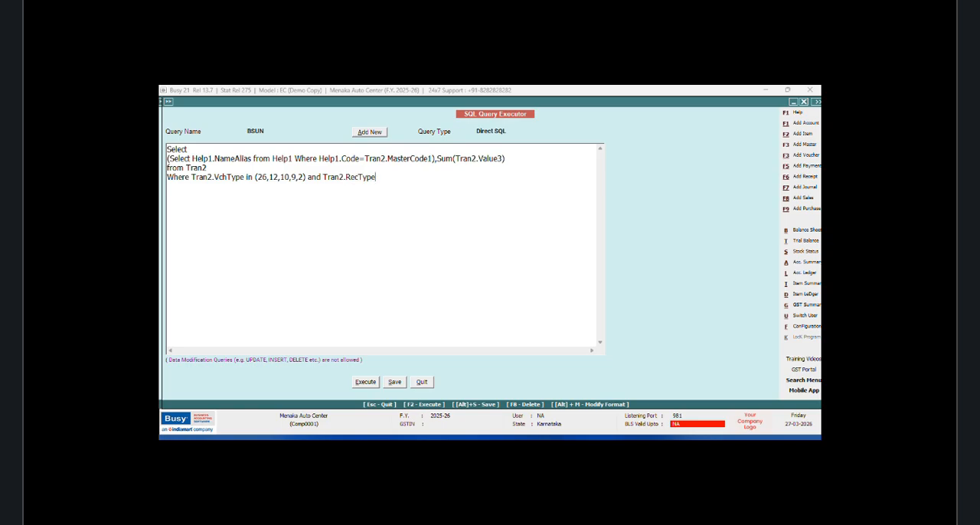
text(=3 )
text(Group By)
text( Tran2)
text(.MasterCo)
text(de)
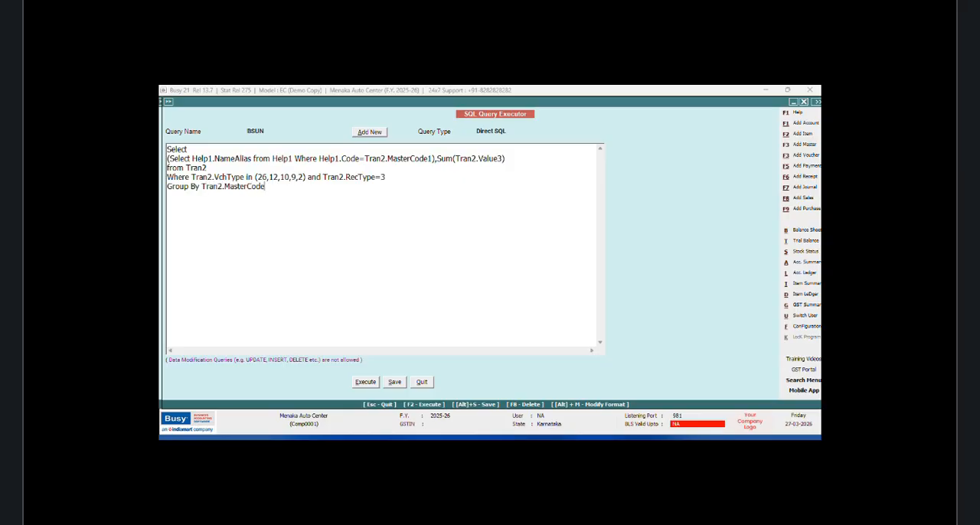
text(1)
Step: Add a final line ordering the query by Tran2.MasterCode1 Asc
key(Return)
text(Order by Tran2.MasterCode)
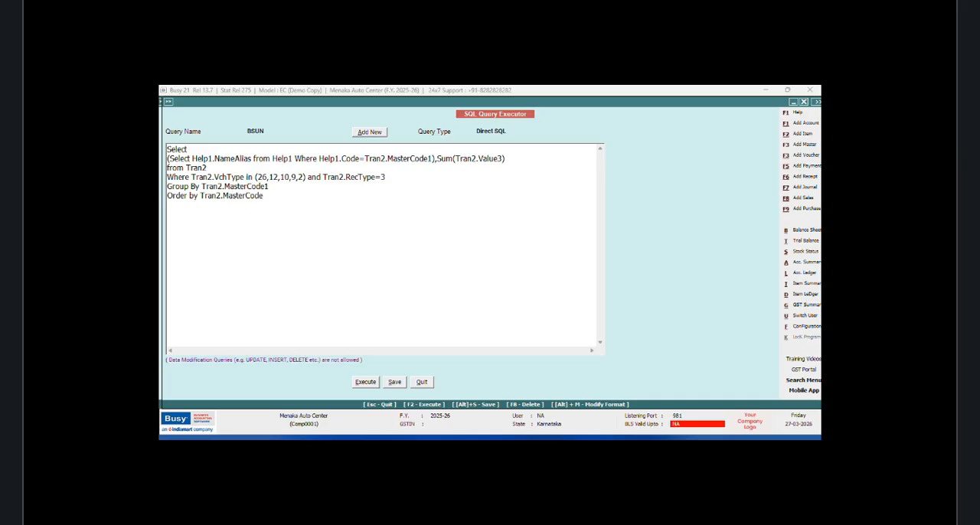
text(1 Asc)
Step: Save and execute the BSUN query, and close its result report
click(367, 383)
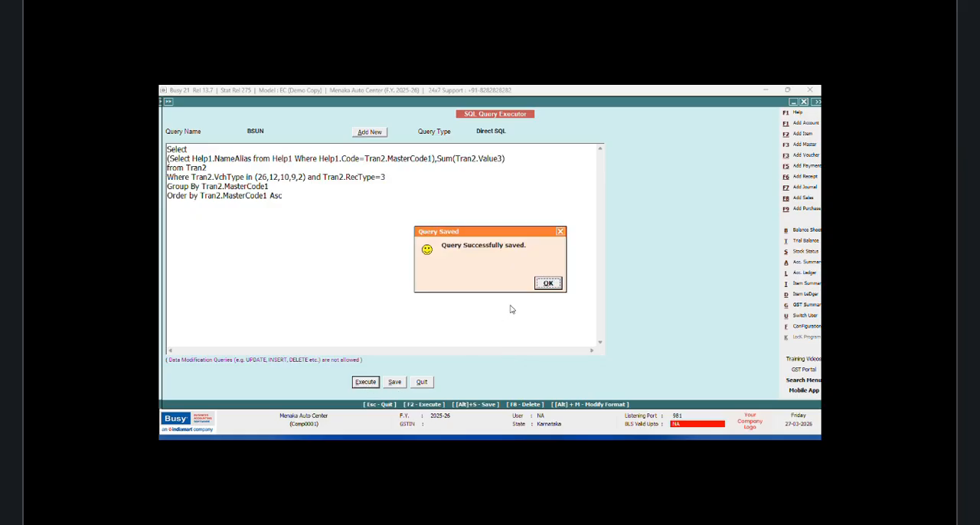
click(546, 287)
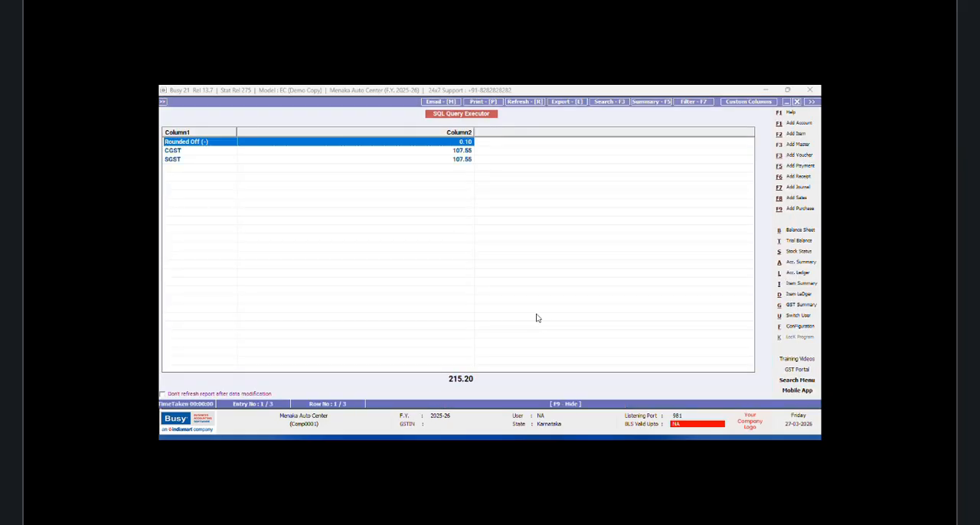
click(797, 102)
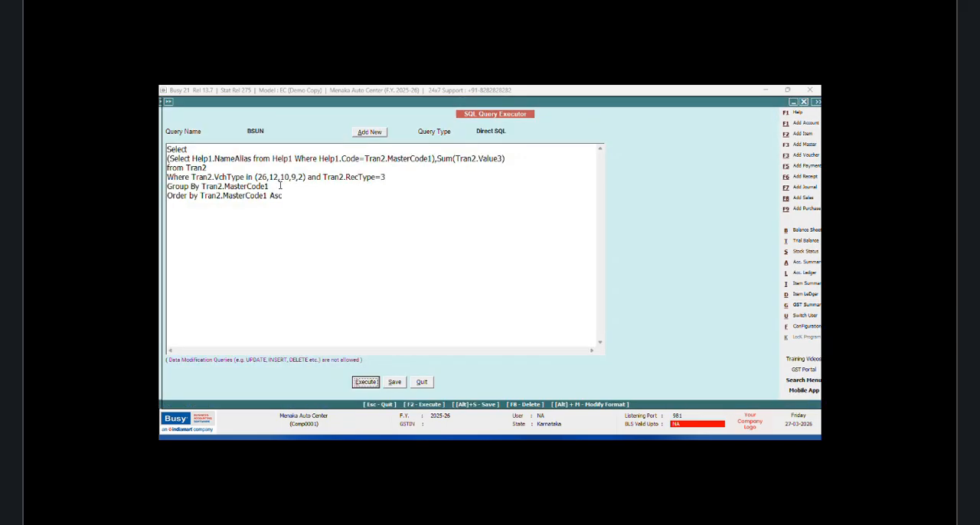
click(192, 177)
key(Return)
text(and)
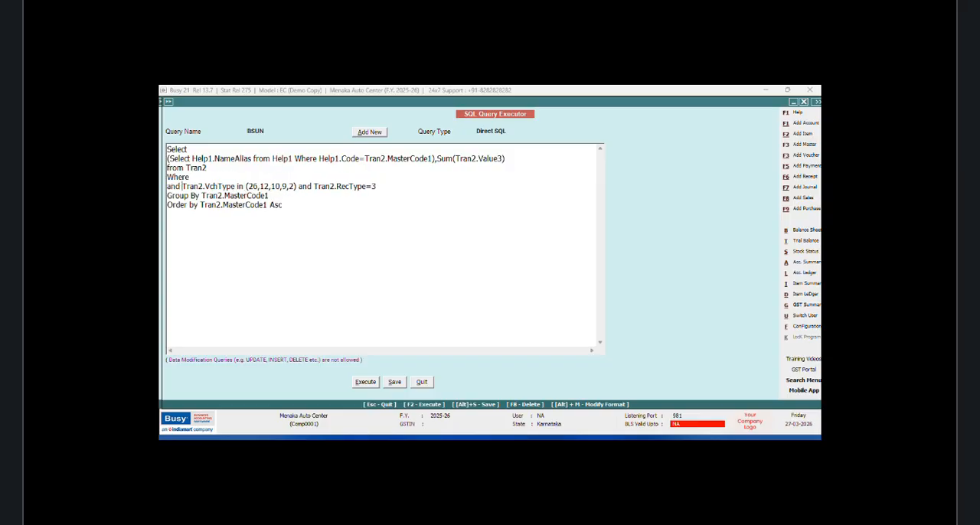
click(212, 177)
text(Tran2.VchCode=@VchCode)
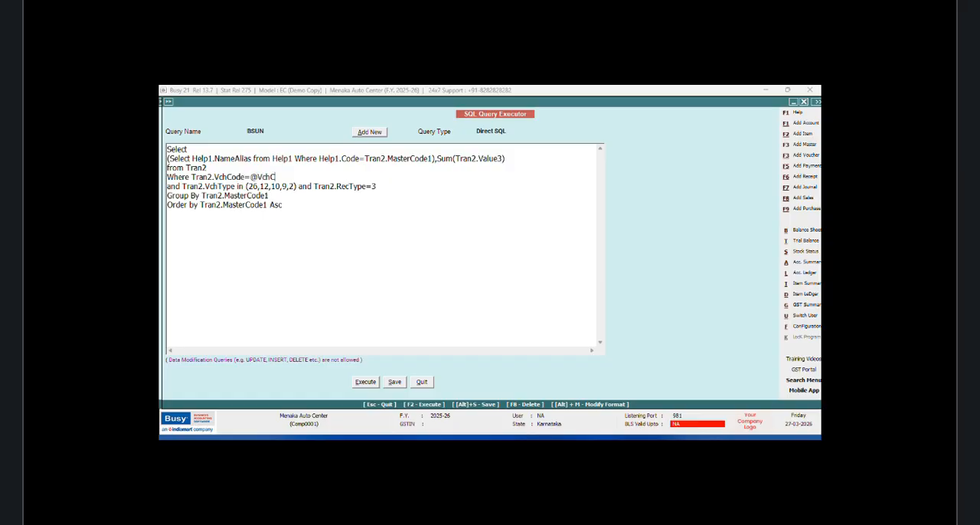
text(@ and B)
text(s)
key(BackSpace)
key(BackSpace)
text(Tran2.Smo=@BS)
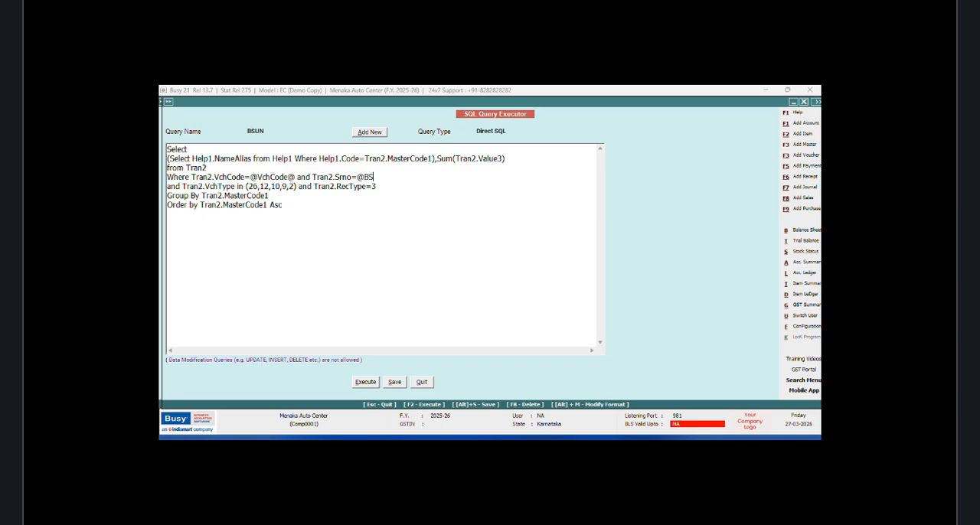
key(BackSpace)
text(sSrno@)
Step: Set the BSUN query's type to Bill Sundry Details and save the query
click(517, 131)
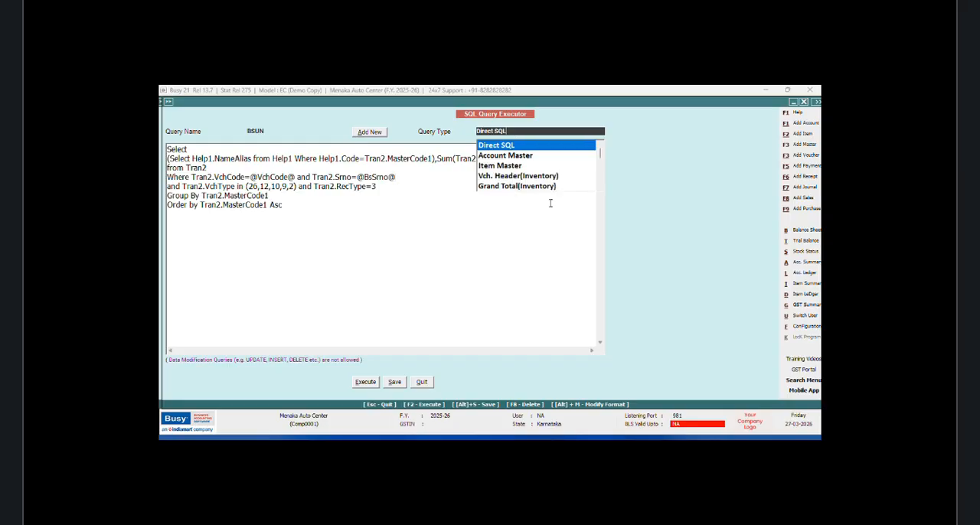
click(600, 190)
click(600, 189)
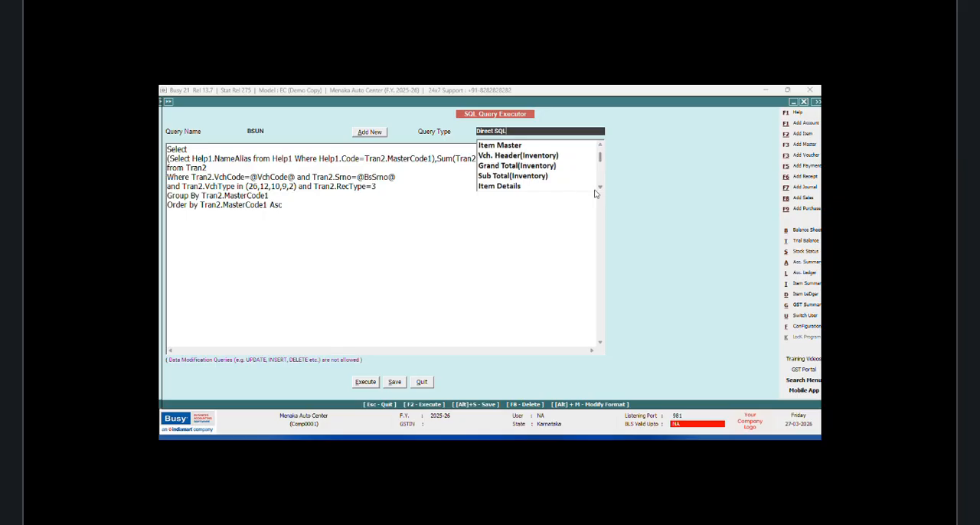
click(600, 189)
click(525, 186)
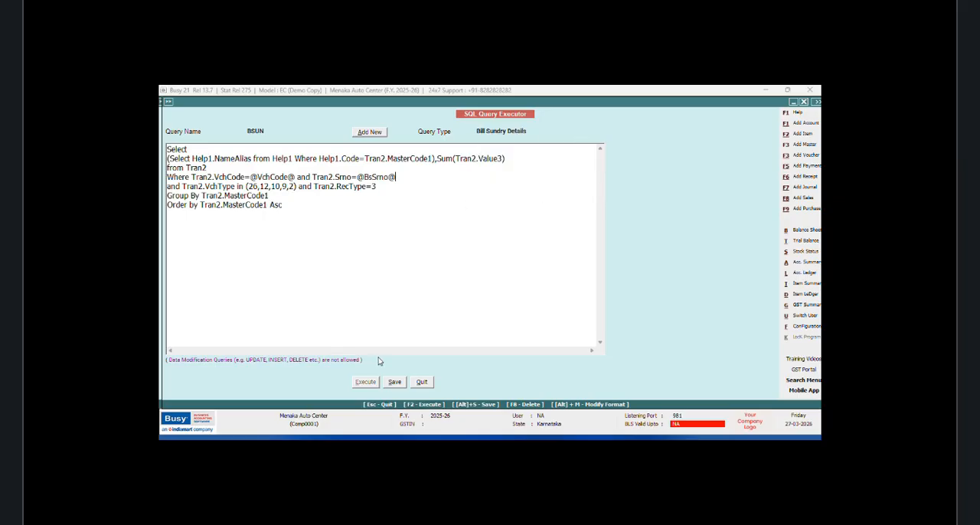
click(395, 382)
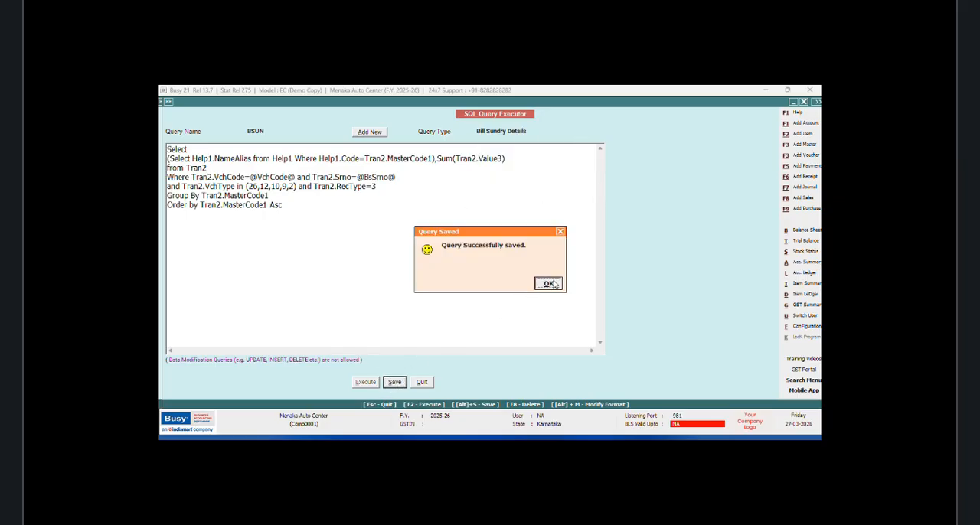
click(553, 282)
Step: Open the body configuration of the NEW DESIGN sales invoice format in the advanced invoice/document printing setup
click(805, 327)
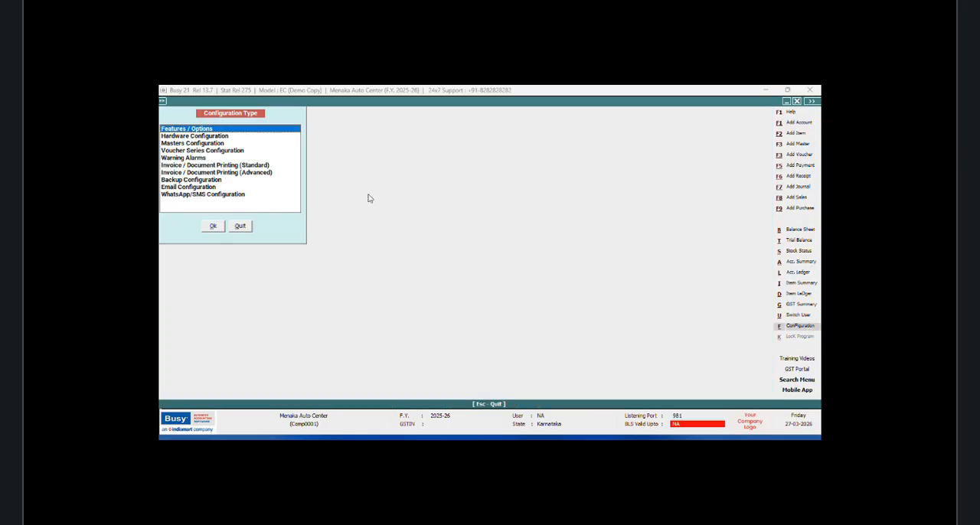
click(267, 176)
click(219, 226)
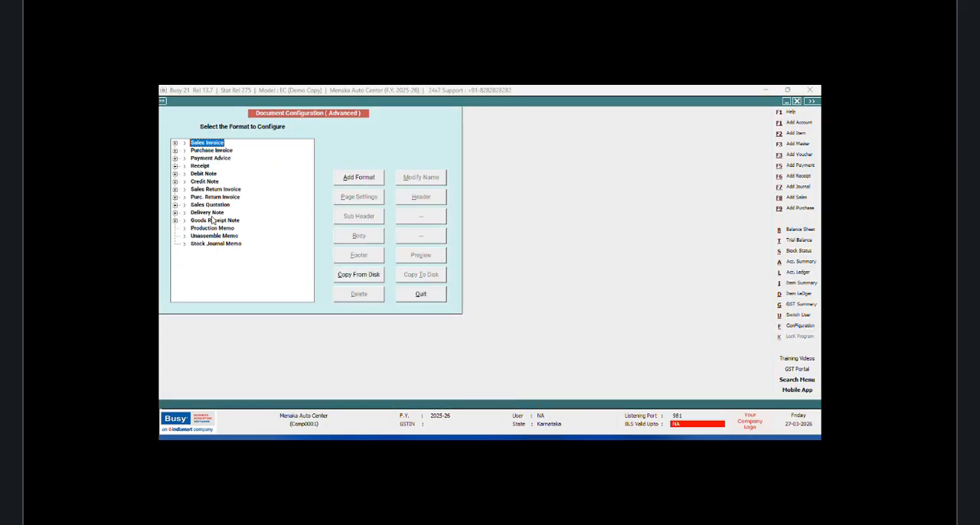
click(174, 143)
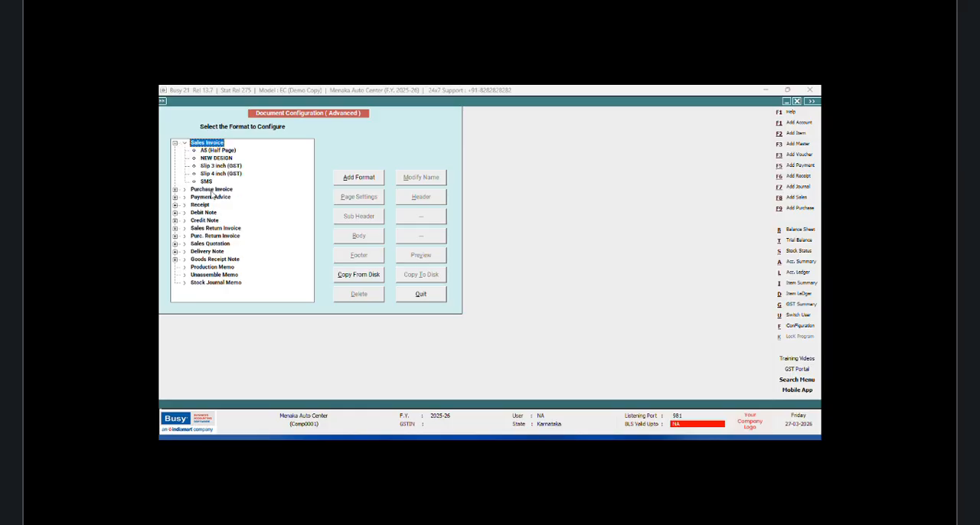
click(216, 158)
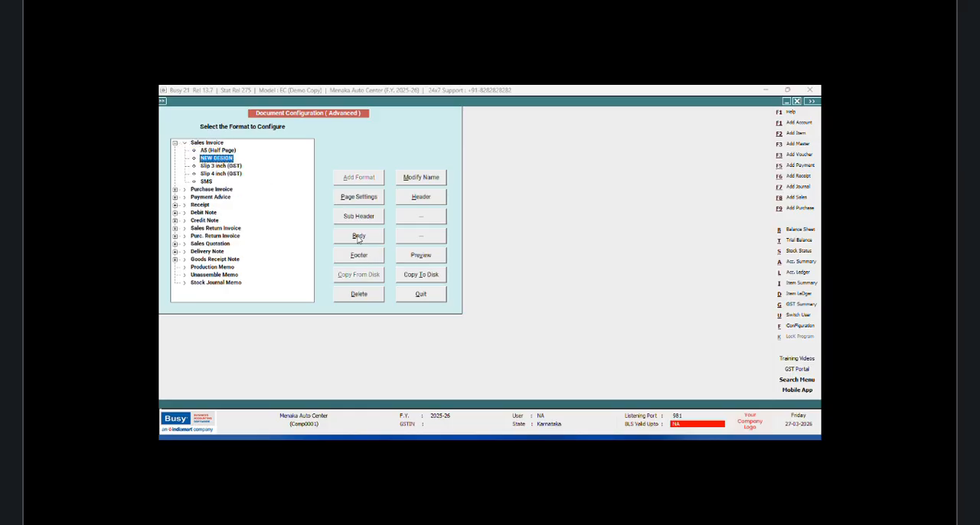
click(360, 237)
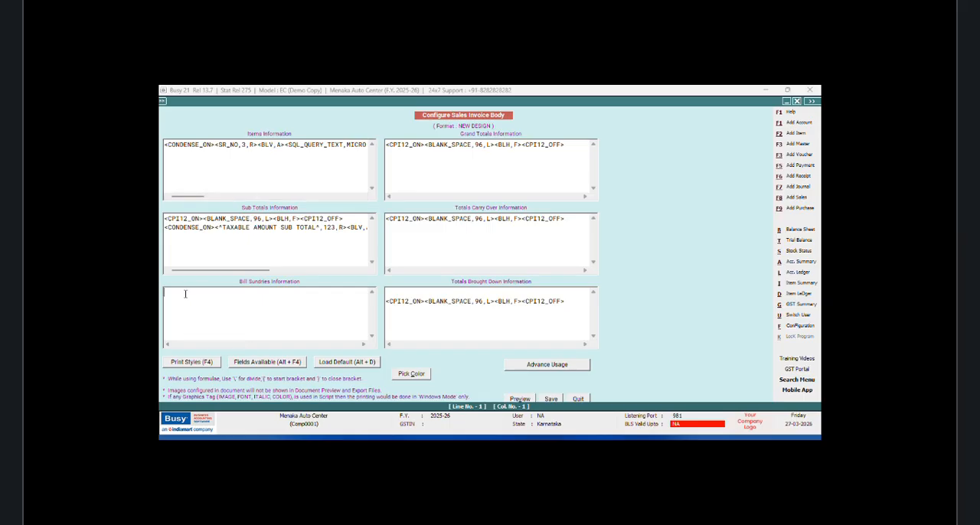
Step: Insert the CONDENSE_ON and CONDENSE_OFF print styles into the Bill Sundries Information script
click(192, 362)
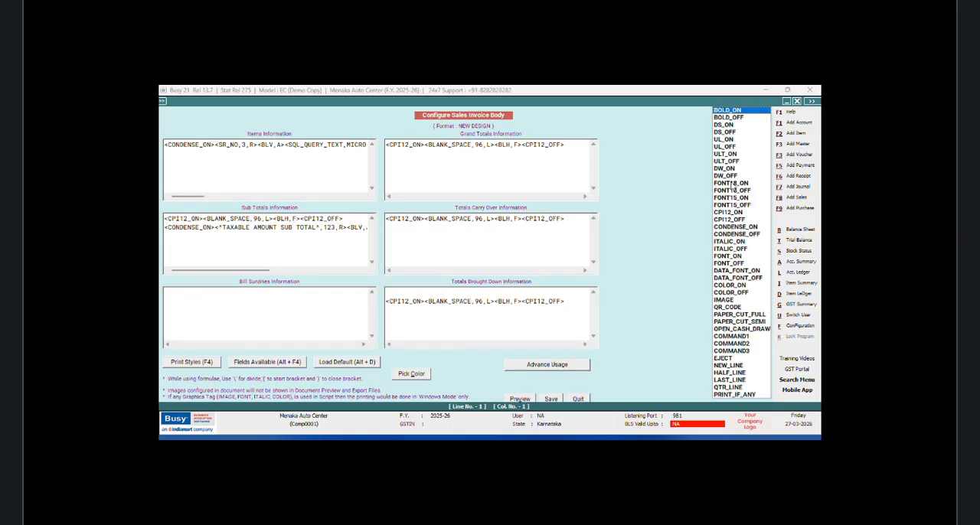
click(723, 227)
double_click(724, 228)
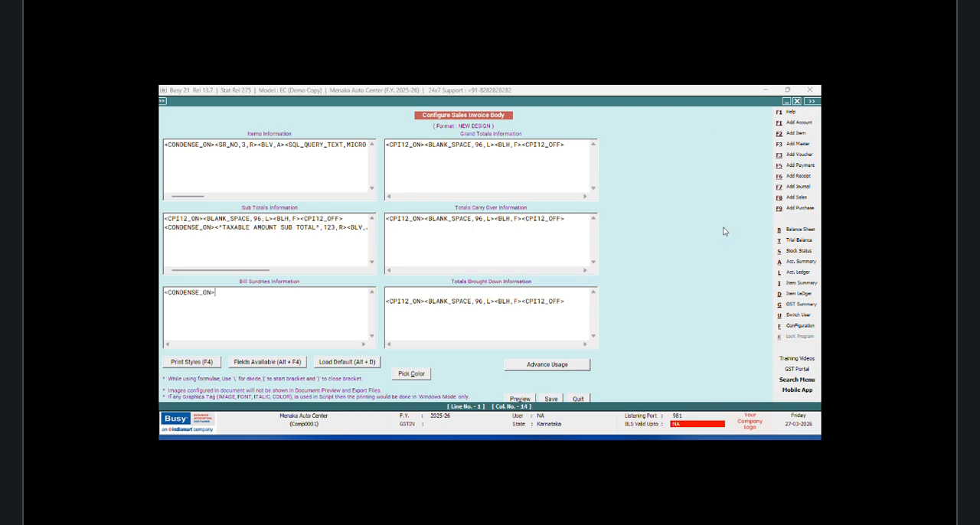
key(F4)
click(724, 231)
double_click(724, 231)
Step: Insert a SQL_QUERY_TEXT field between the two condense tags and set its query reference to BSUN;R:1;C:1
click(215, 293)
key(alt+F4)
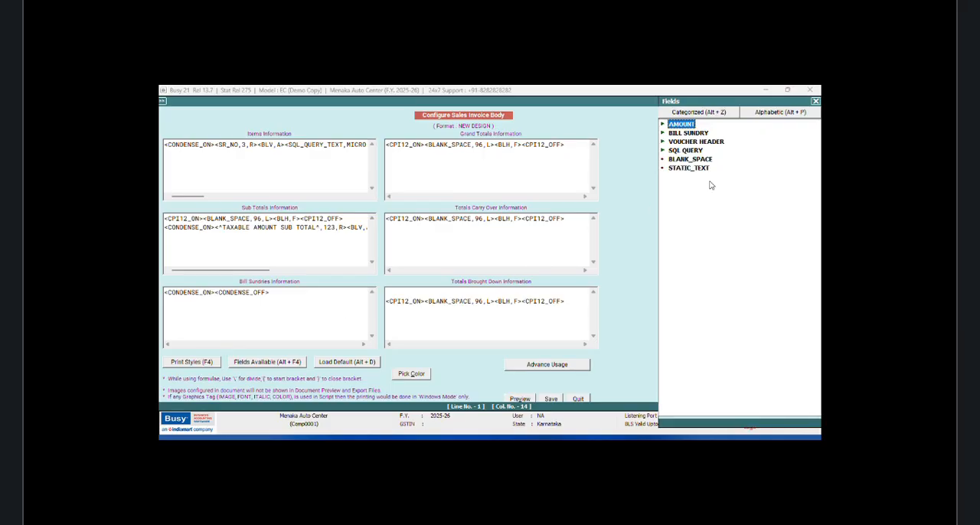
double_click(685, 150)
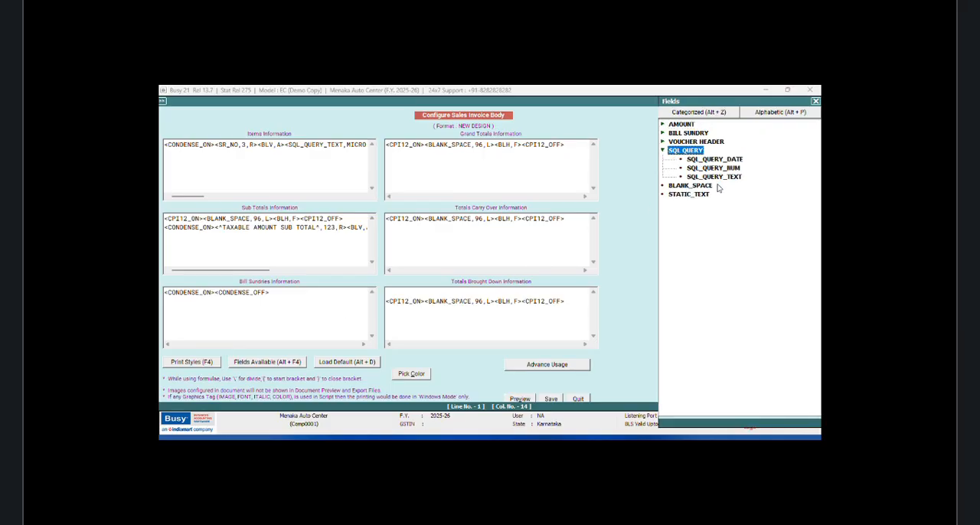
double_click(712, 176)
click(294, 293)
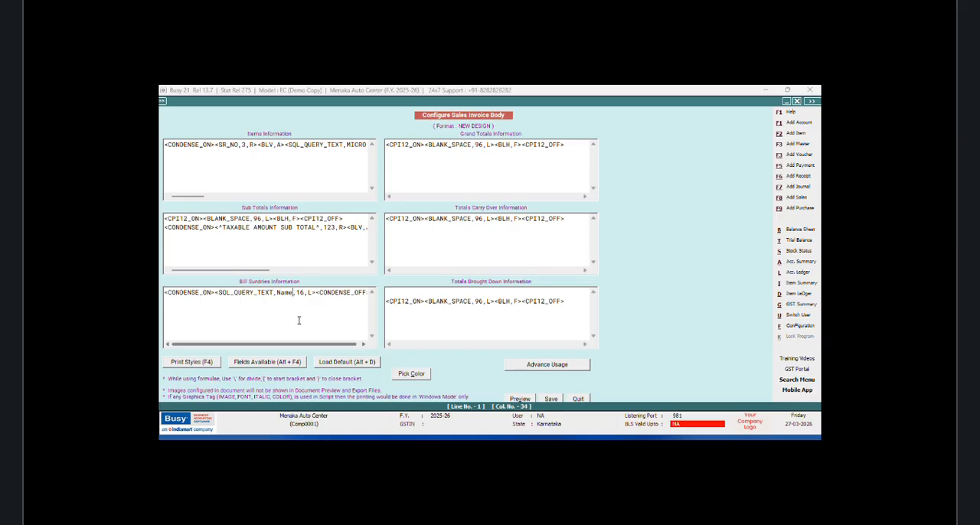
key(BackSpace)
key(BackSpace)
key(BackSpace)
key(BackSpace)
text(BSUN;R:1;C)
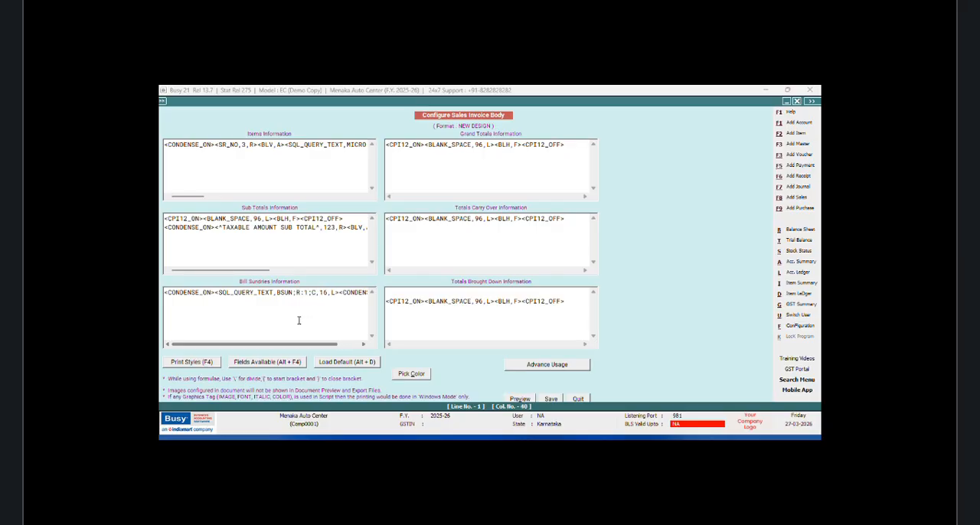
text(:1)
Step: Set the width of the bill sundry SQL_QUERY_TEXT field to 30
click(335, 291)
key(BackSpace)
key(BackSpace)
text(30)
Step: Insert the BS_TYPE(ADD/LESS) field right after CONDENSE_ON in the Bill Sundries script
click(218, 292)
key(alt+F4)
click(681, 125)
double_click(682, 125)
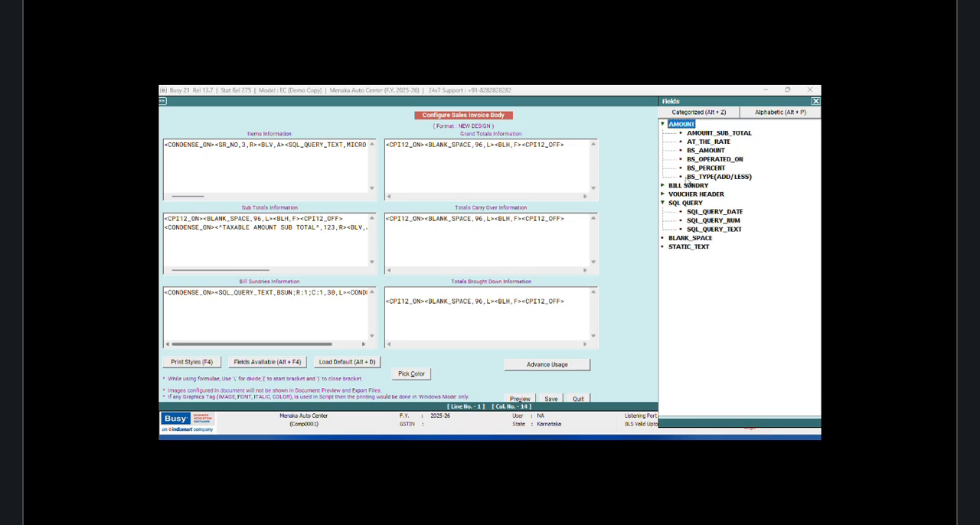
double_click(677, 187)
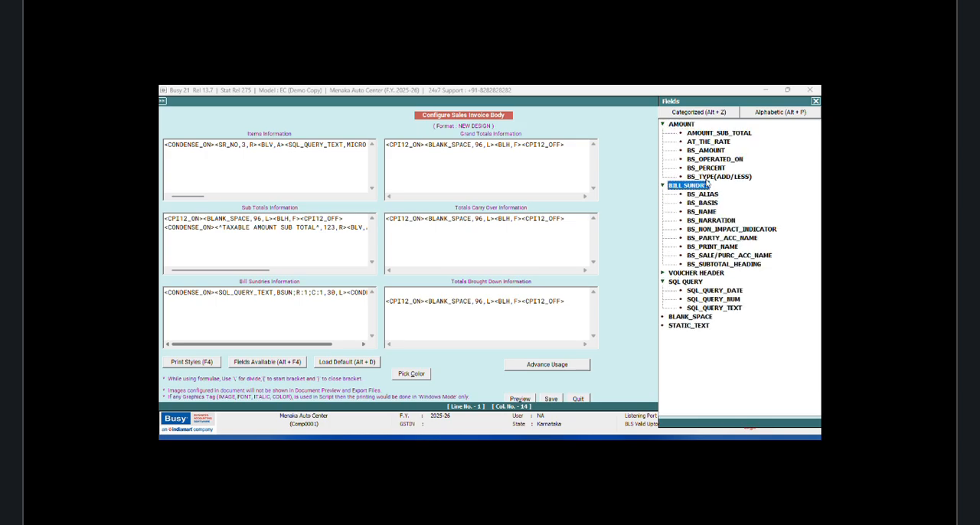
double_click(708, 177)
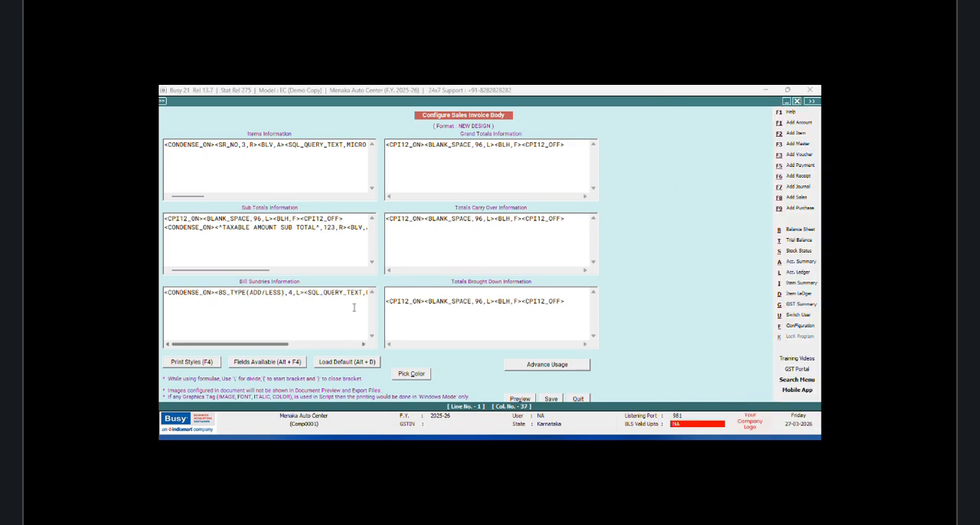
Step: Add the static colon text <^:^,3,C> after the BS_TYPE(ADD/LESS) field
text(<^:^,3,C><)
Step: Insert the AT_THE_RATE field after the BSUN text field and set its width to 3
drag(264, 343, 347, 337)
click(312, 293)
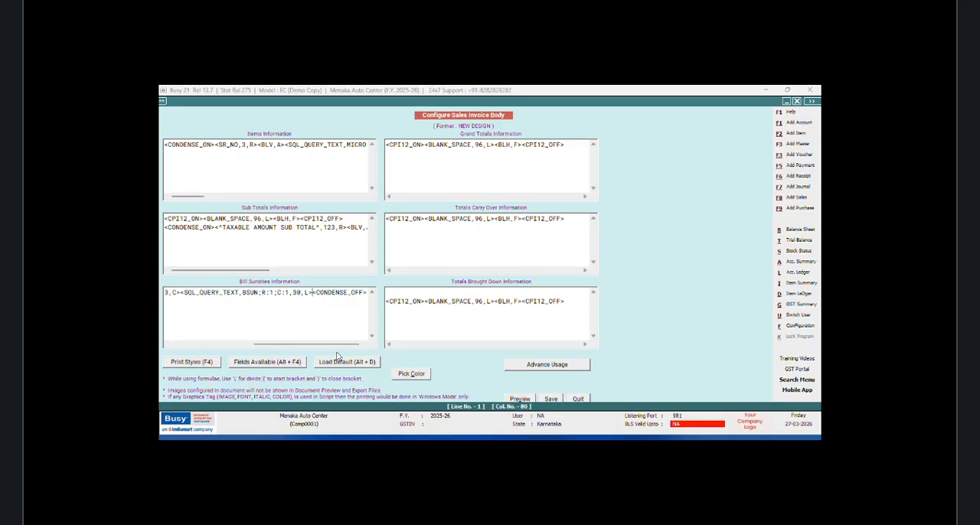
key(alt+F4)
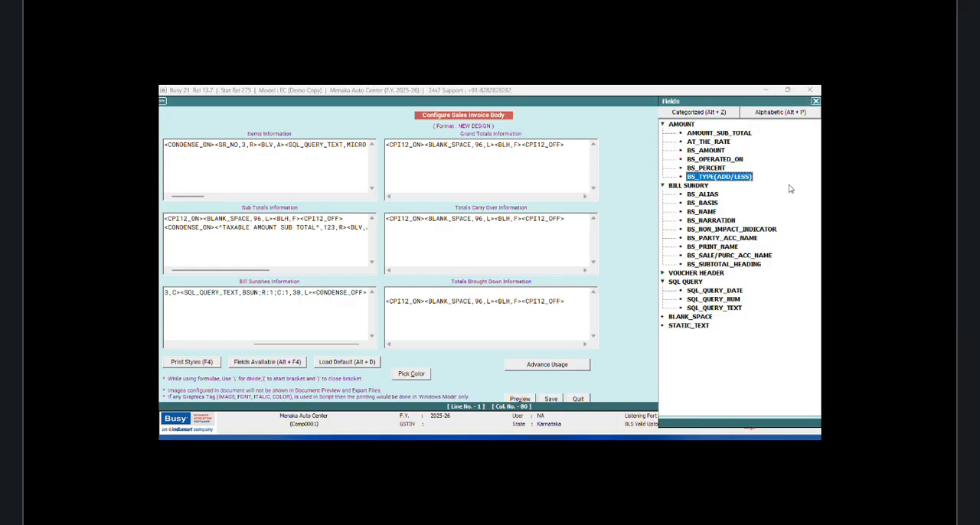
double_click(717, 143)
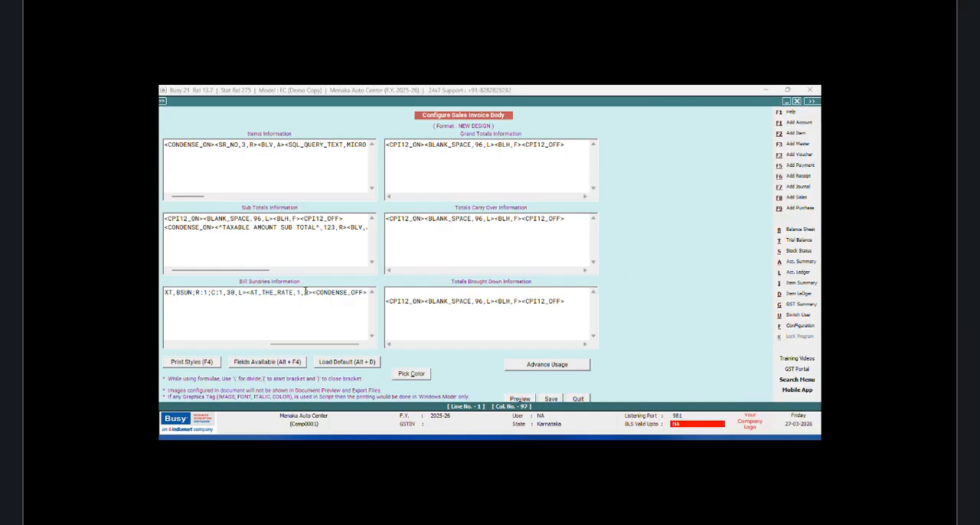
click(300, 292)
key(BackSpace)
text(3)
Step: Insert the BS_PERCENT field after AT_THE_RATE and set its alignment to C
click(310, 292)
key(alt+F4)
double_click(705, 168)
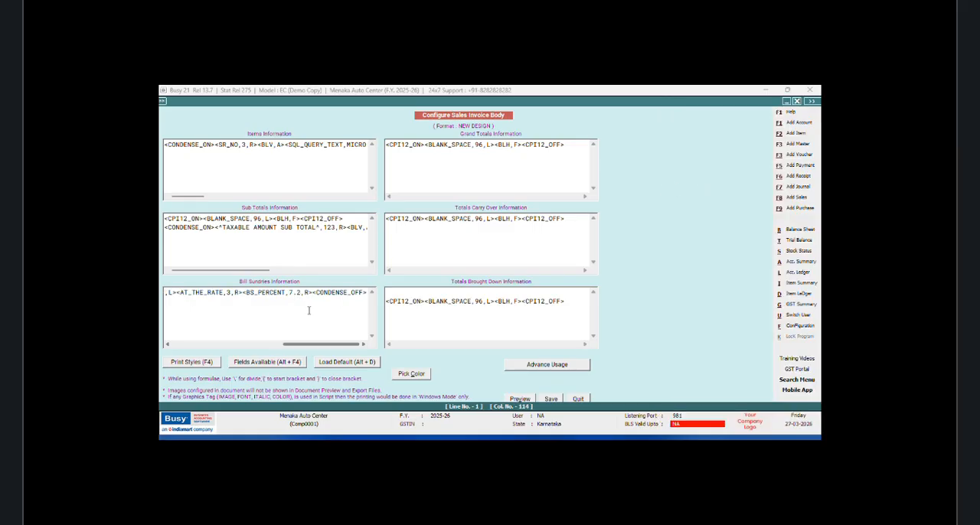
key(BackSpace)
text(C)
Step: Insert the BS_BASIS field after BS_PERCENT and set its width to 5
key(alt+F4)
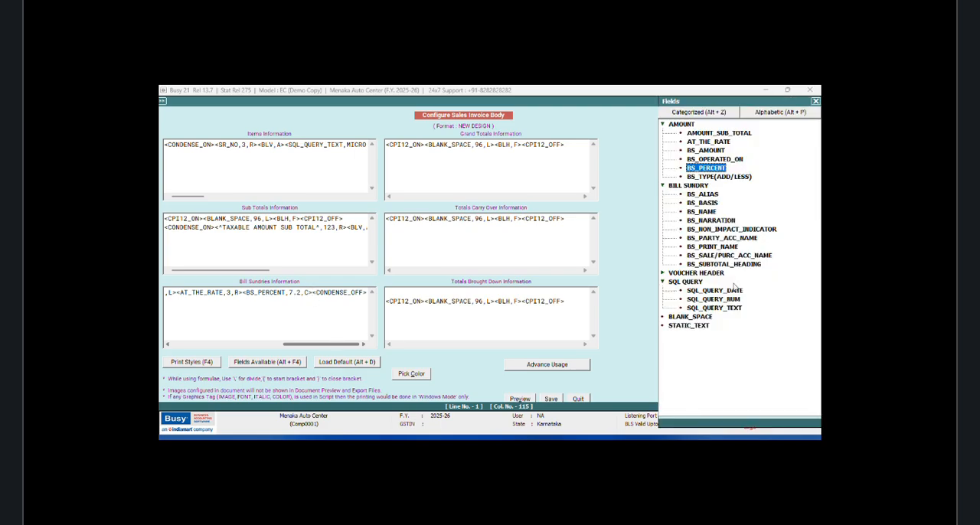
click(705, 203)
double_click(705, 204)
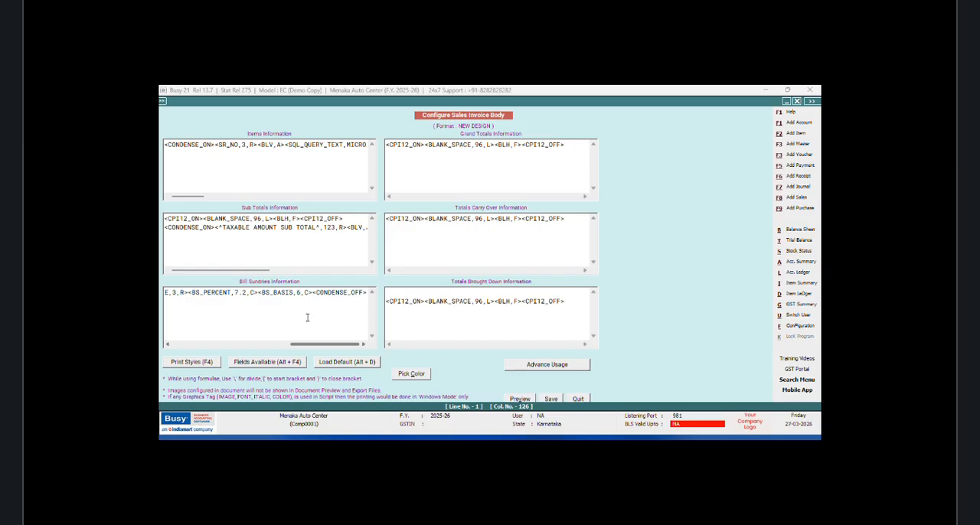
key(BackSpace)
text(5)
Step: Insert the BS_OPERATED_ON field with width 12.2 after BS_BASIS, followed by the <BLV,A> vertical line tag
click(313, 292)
key(alt+F4)
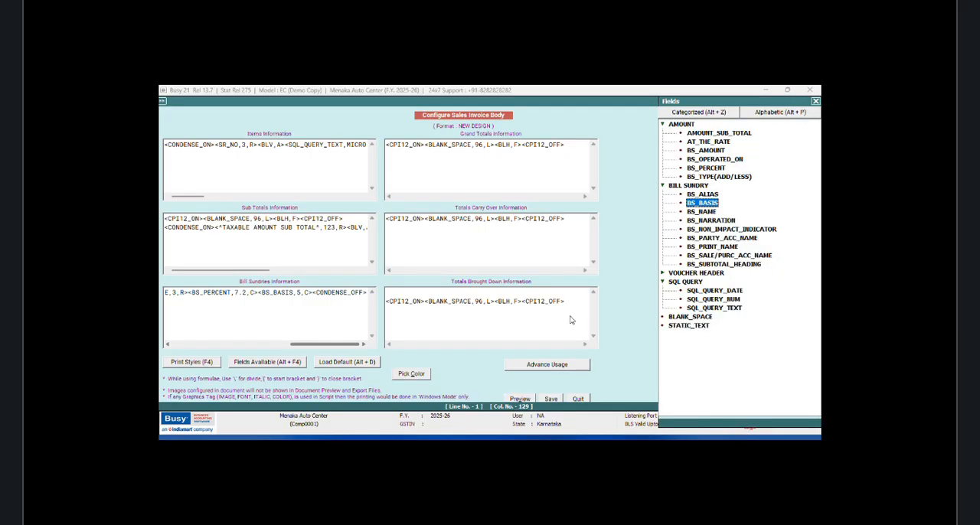
double_click(731, 159)
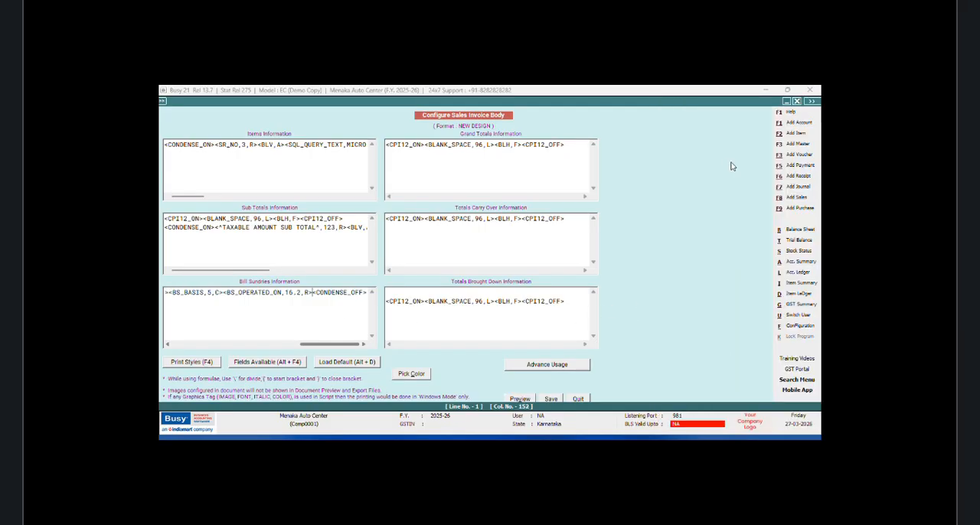
click(296, 293)
key(BackSpace)
text(2)
click(313, 300)
text(<BLV,A>)
Step: Insert a SQL_QUERY_NUM field after the vertical line tag, referencing the BSUN query with width 12.2
key(alt+F4)
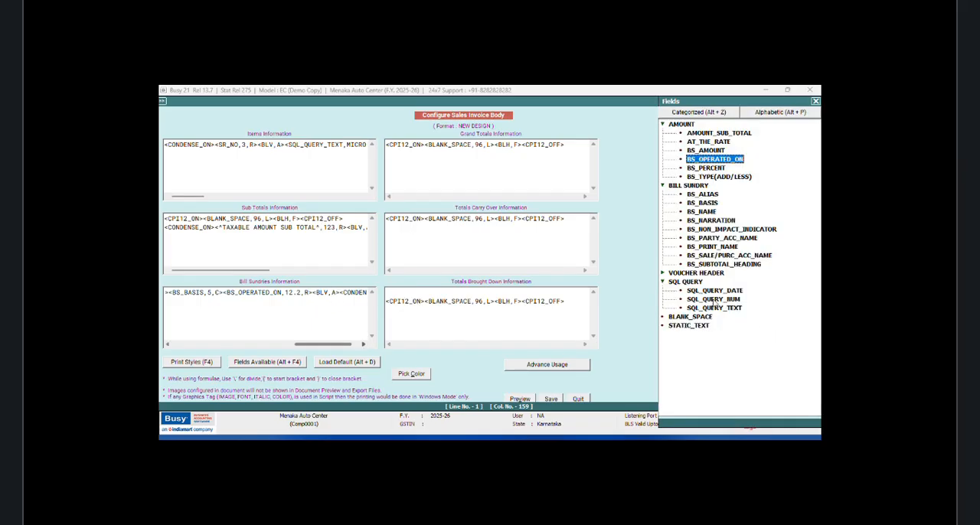
double_click(714, 300)
click(284, 295)
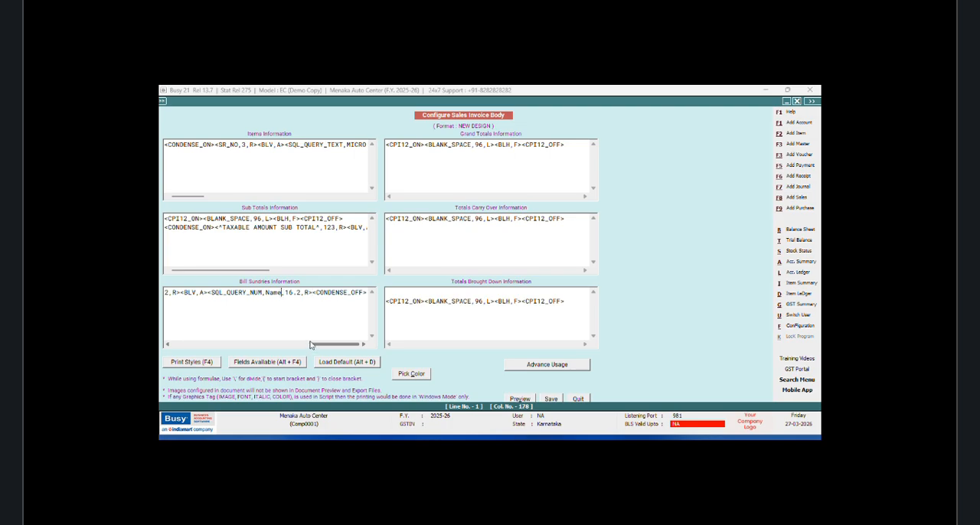
key(BackSpace)
key(BackSpace)
key(BackSpace)
key(BackSpace)
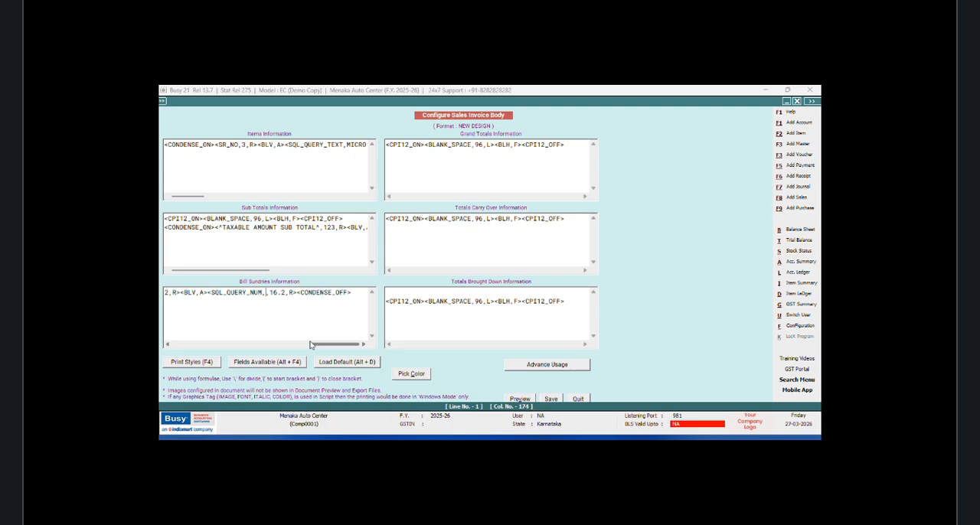
text(BSUN,)
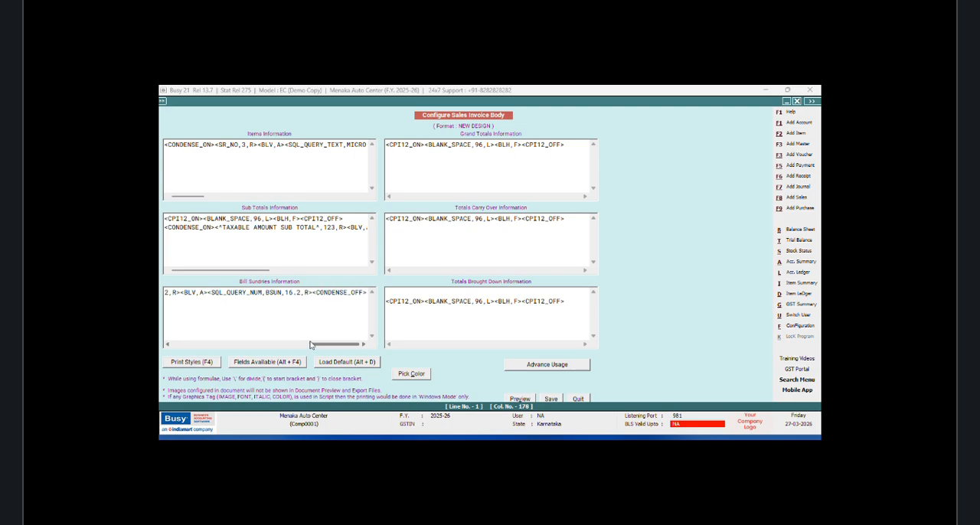
click(297, 293)
key(BackSpace)
text(2,C><BS_BASIS,5)
Step: Insert a BLANK_SPACE field of width 59 before BS_TYPE(ADD/LESS) in the bill sundries information and save the invoice body
click(170, 347)
click(170, 348)
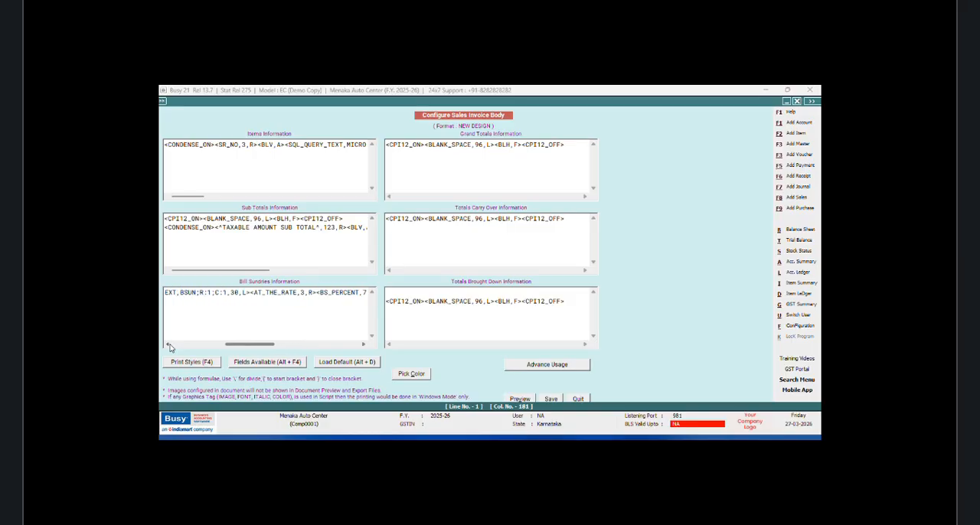
click(170, 347)
click(170, 347)
click(170, 347)
click(170, 348)
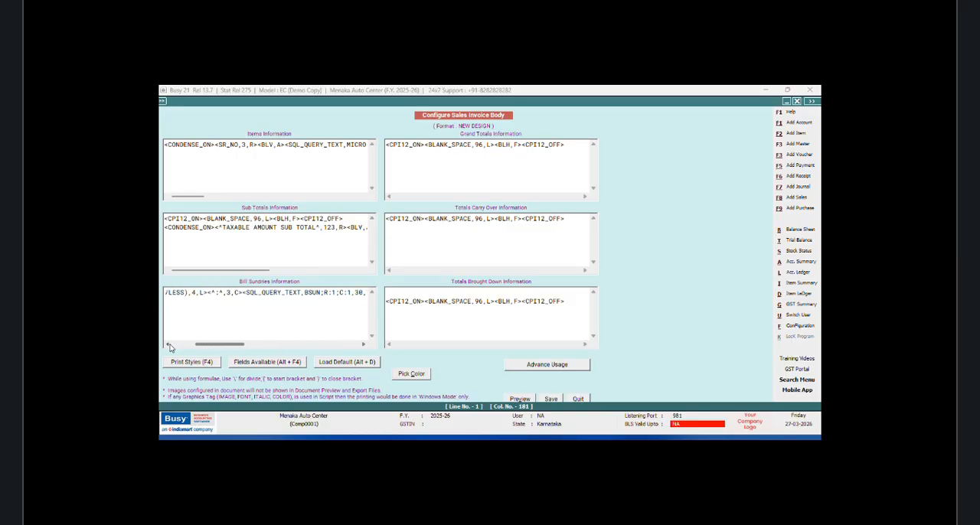
click(170, 347)
click(170, 347)
click(170, 347)
click(170, 348)
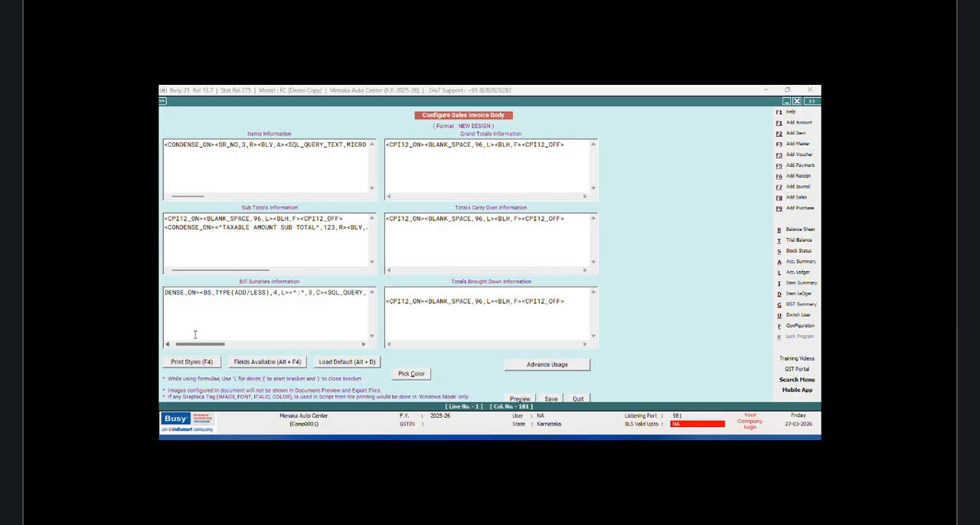
click(200, 293)
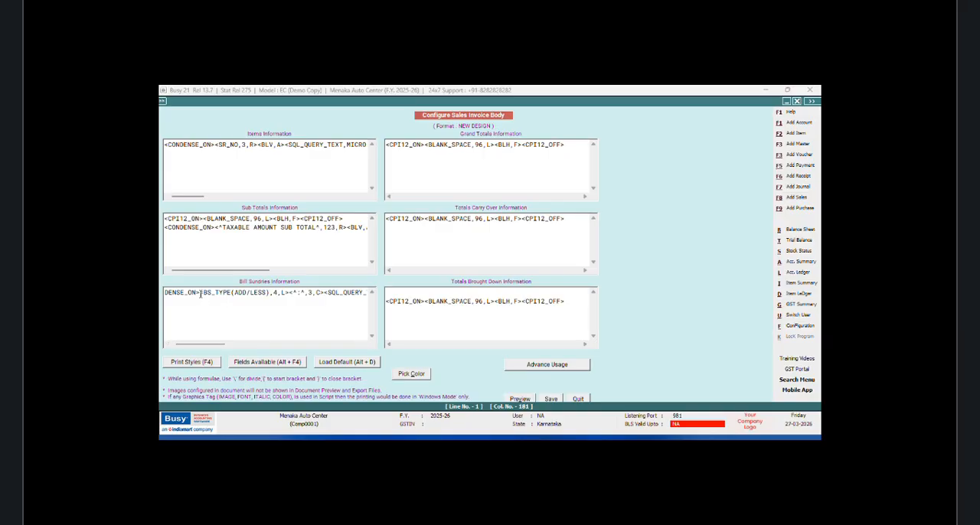
click(237, 361)
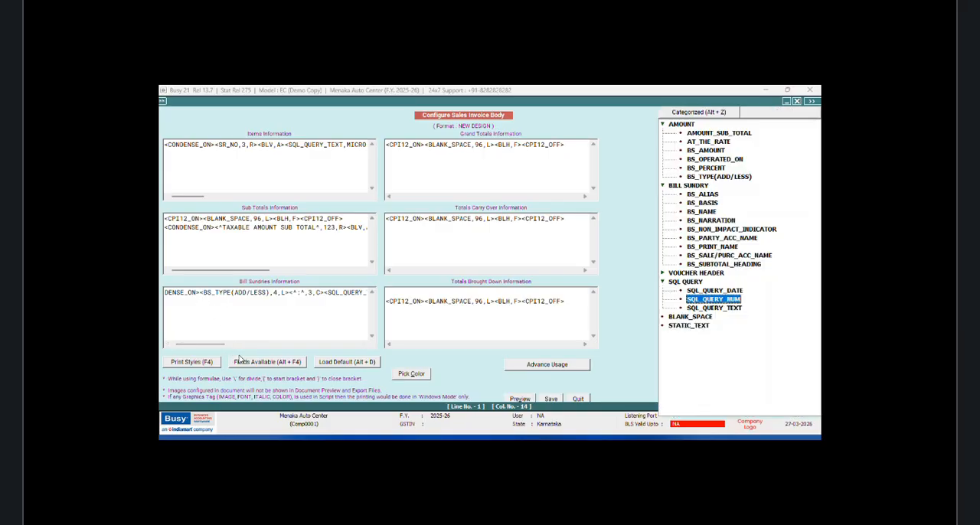
double_click(681, 322)
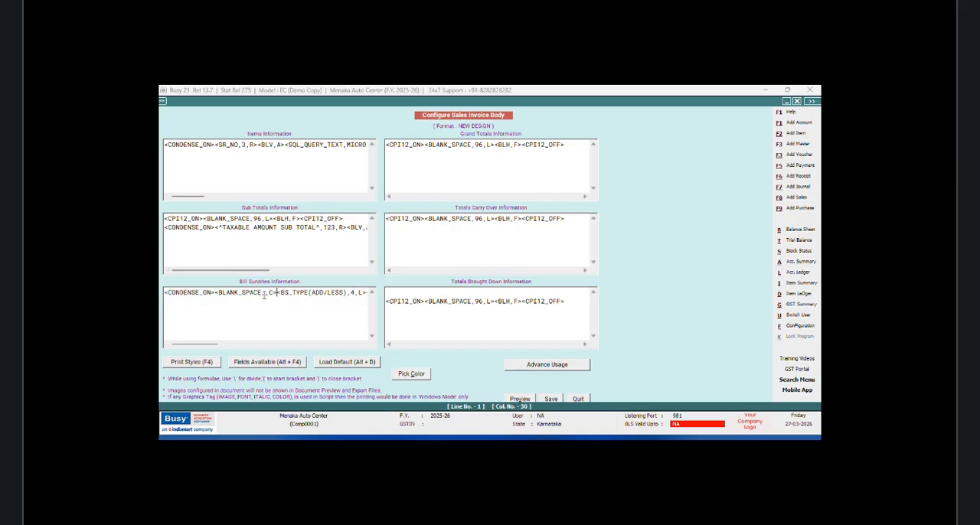
text(59,)
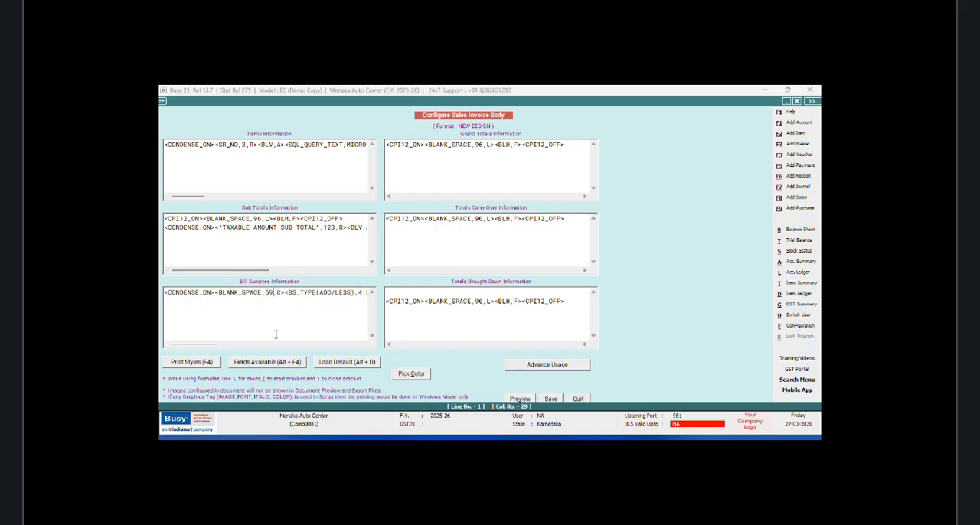
click(551, 399)
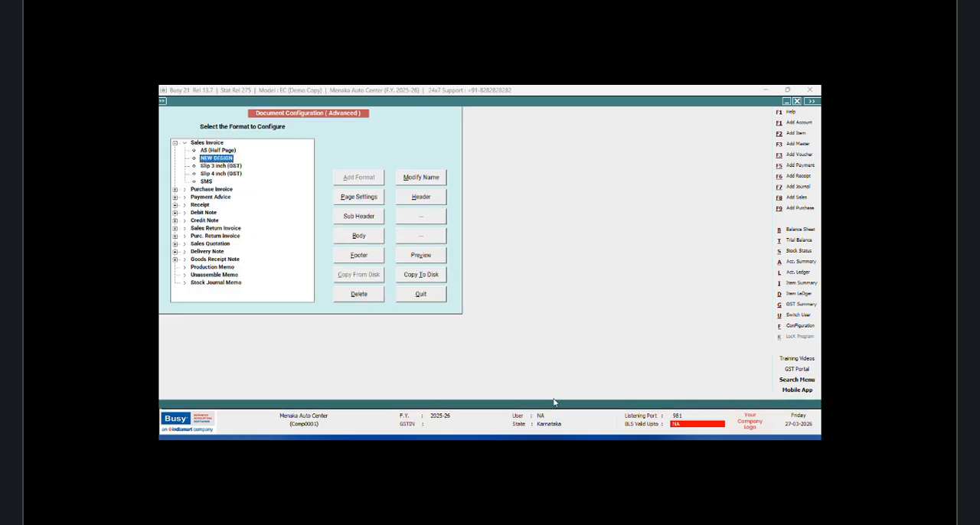
Step: Close the format configuration and the BSUN query, and preview the printed invoice of the open sales voucher
click(423, 297)
click(239, 226)
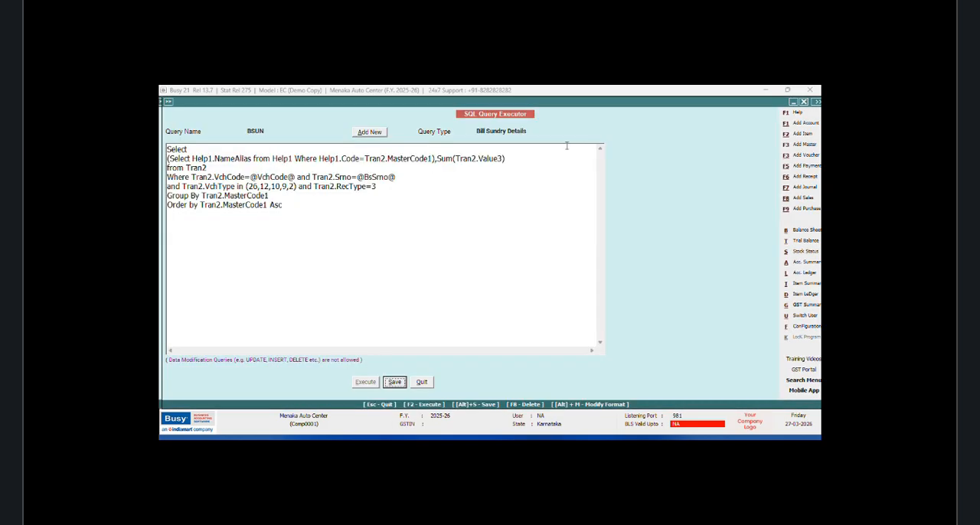
click(422, 385)
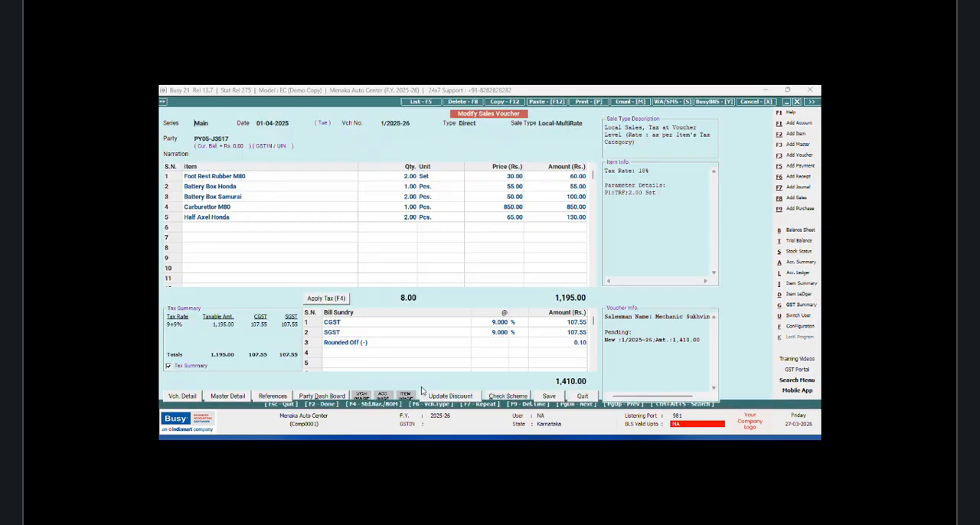
click(587, 101)
click(458, 272)
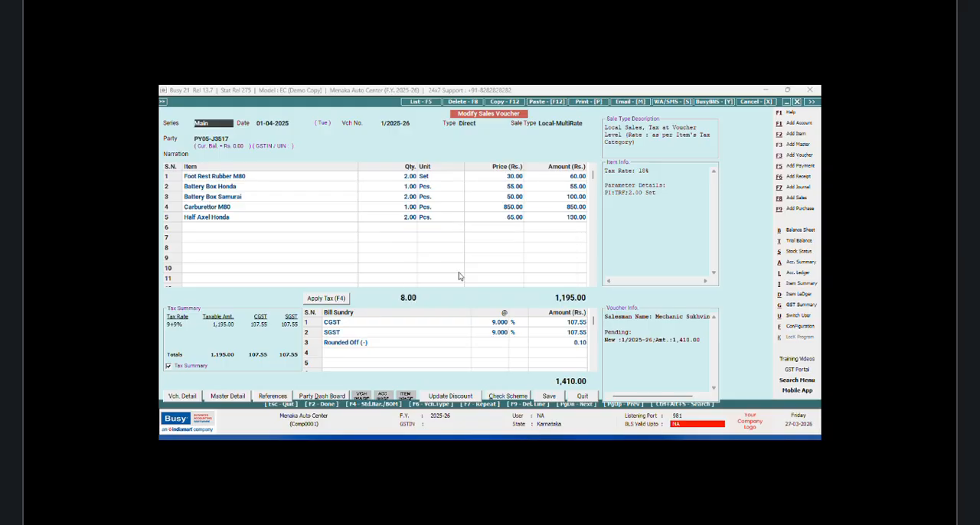
click(259, 178)
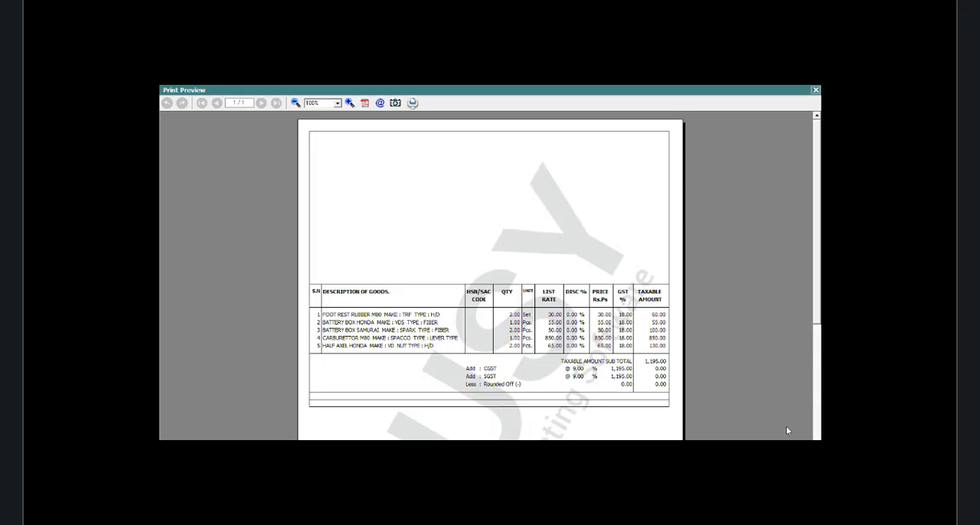
key(Escape)
Step: Open the SQL Query executor and start adding a new query
click(309, 101)
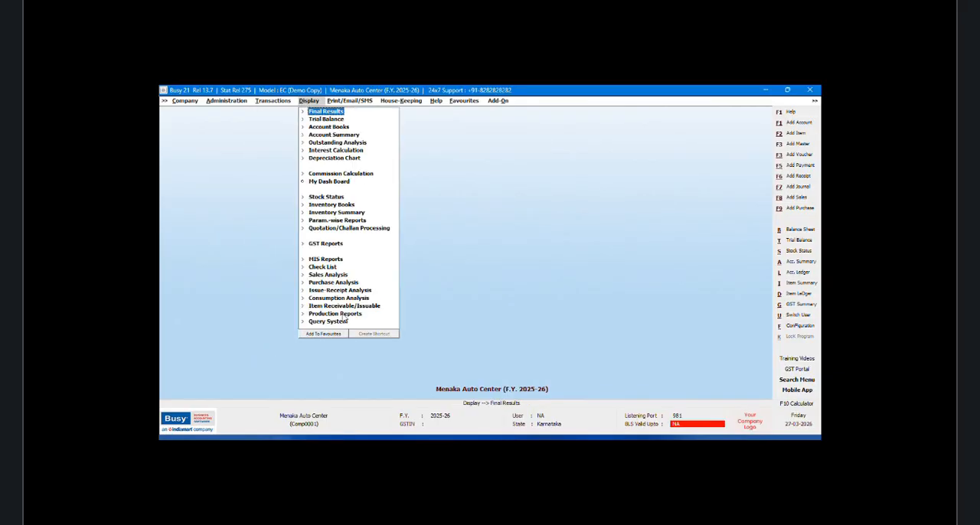
click(335, 325)
click(362, 360)
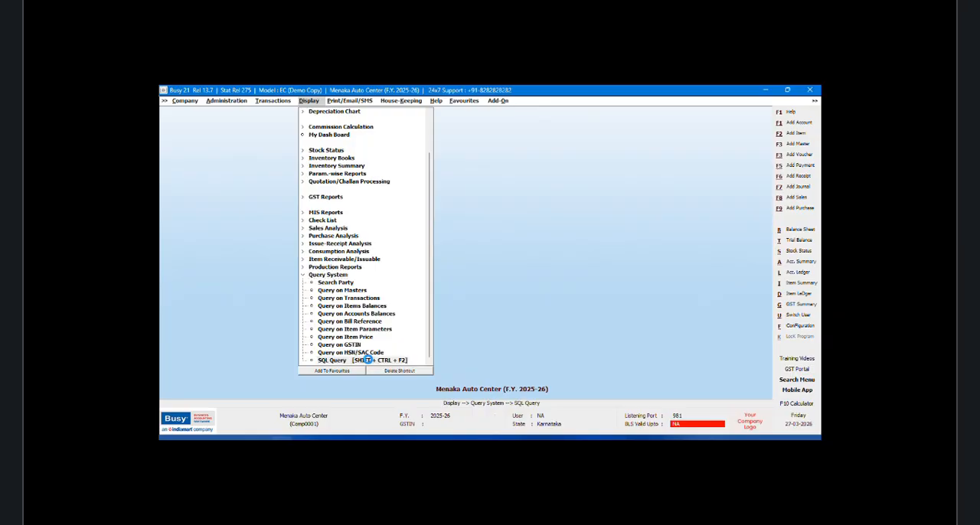
click(369, 134)
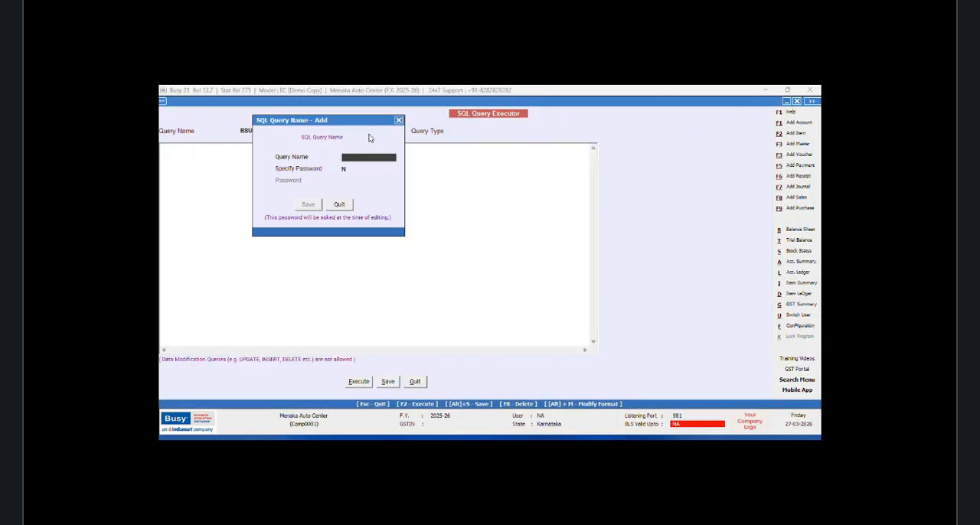
Step: Try to save the new query under the name GST
text(GST)
click(308, 205)
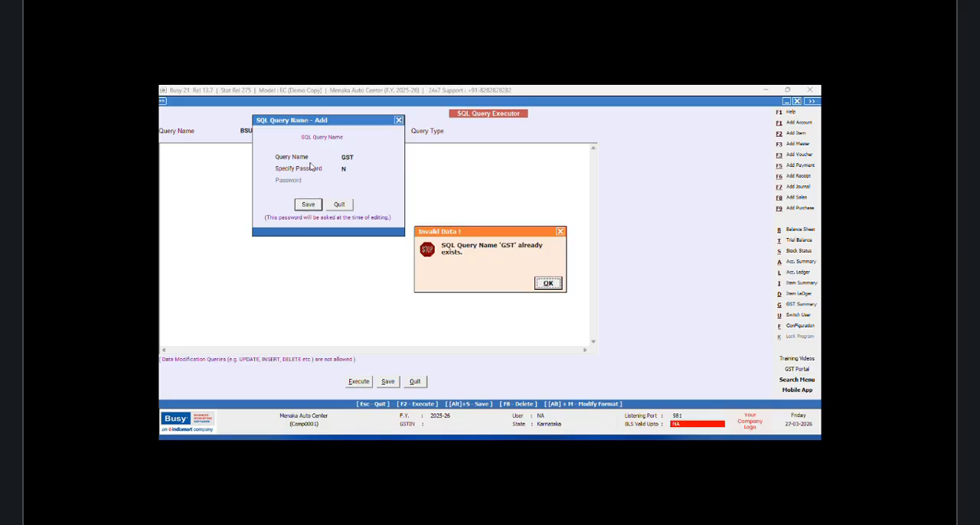
click(545, 284)
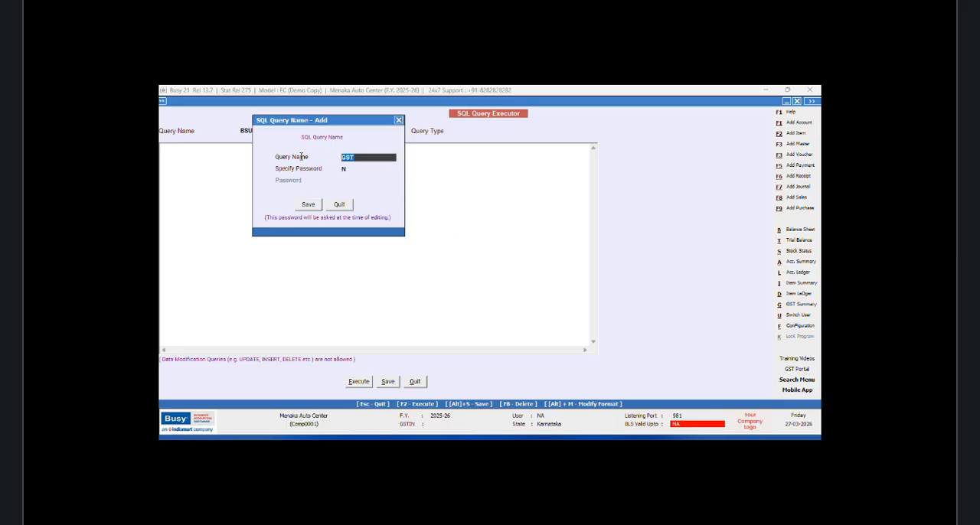
Step: Save the new query under the name TAX
text(TAX)
click(307, 205)
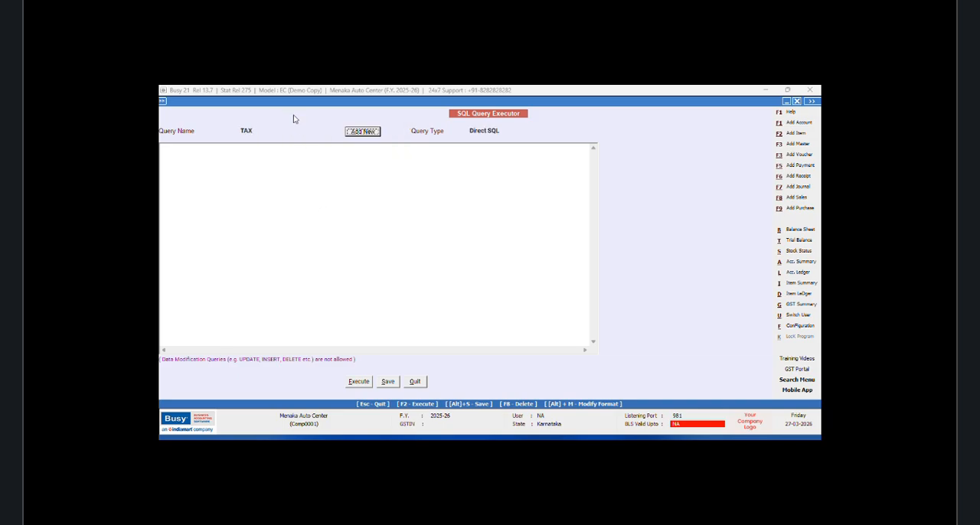
Step: Begin the query with Select and the subquery (Select Help1.NameAlias from Help1 Where Help1.Code=VG.TaxCatCode), for the tax category name
click(198, 150)
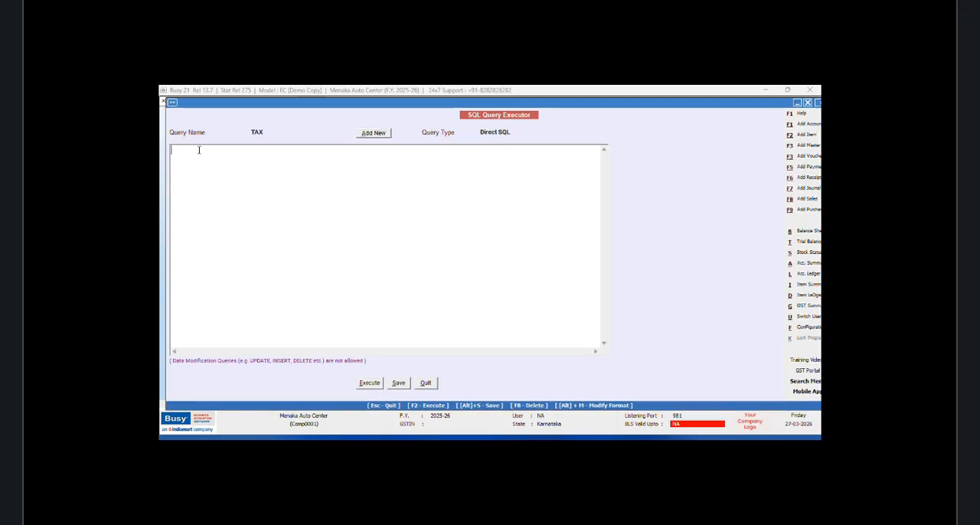
text(Select )
text(()
text(Select M)
key(BackSpace)
text(Help1.)
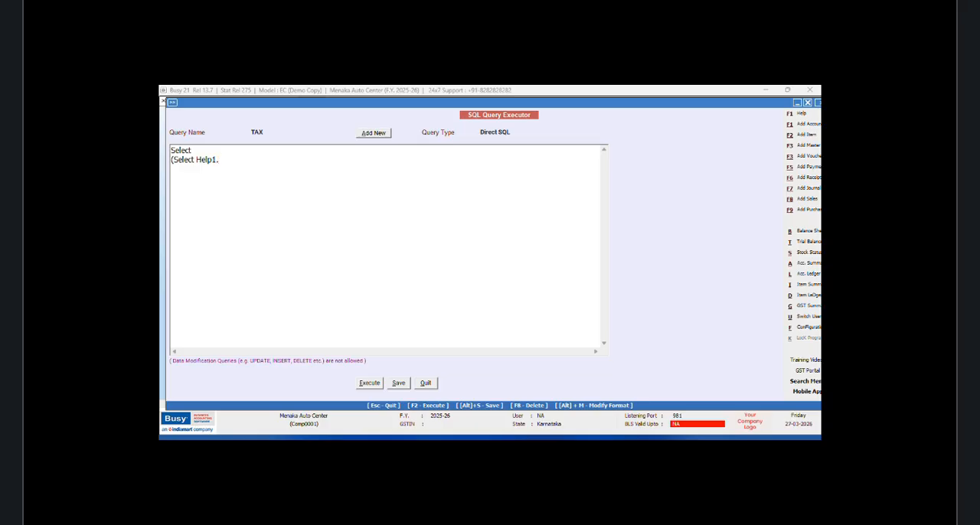
text(NameAlias from Help1 Where Help1.Code)
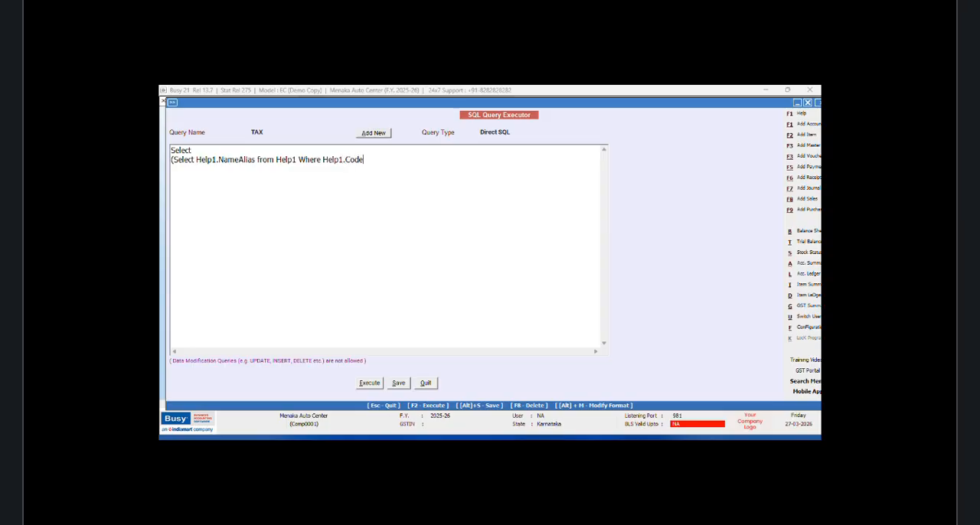
text(=VG)
text(.TaxCat)
text(Code), )
text(Sum)
text((VG)
text(.)
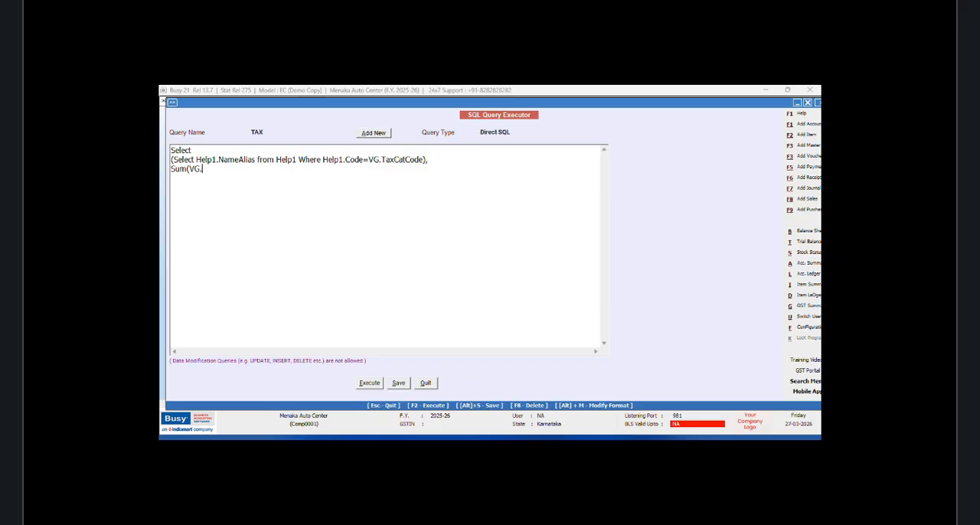
text(TaxableAmt),VG.TaxRate)
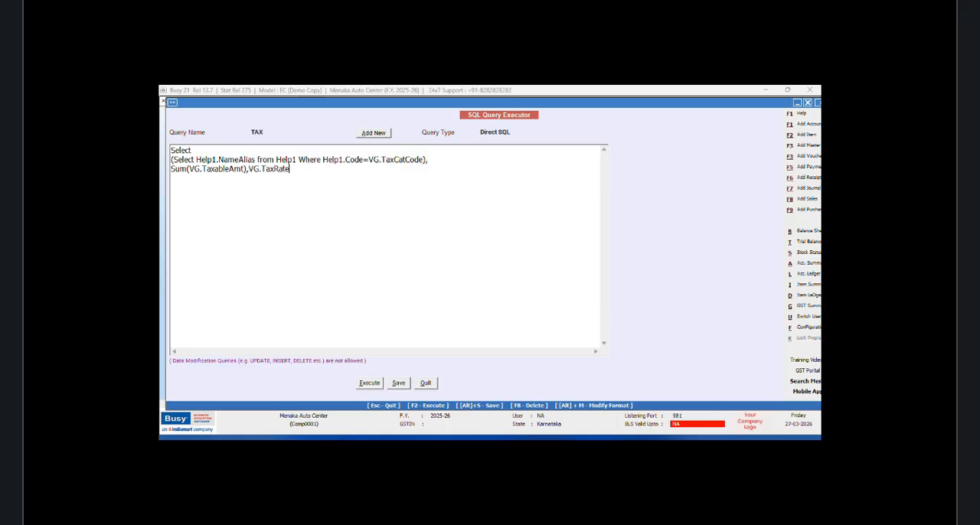
text(,Sum(VG.TaxAm)
Step: Extend the column list with ,Sum(VG.TaxAmt),VG.TaxRate1,Sum(VG.TaxAmt1)
text(t),VG.TaxRate)
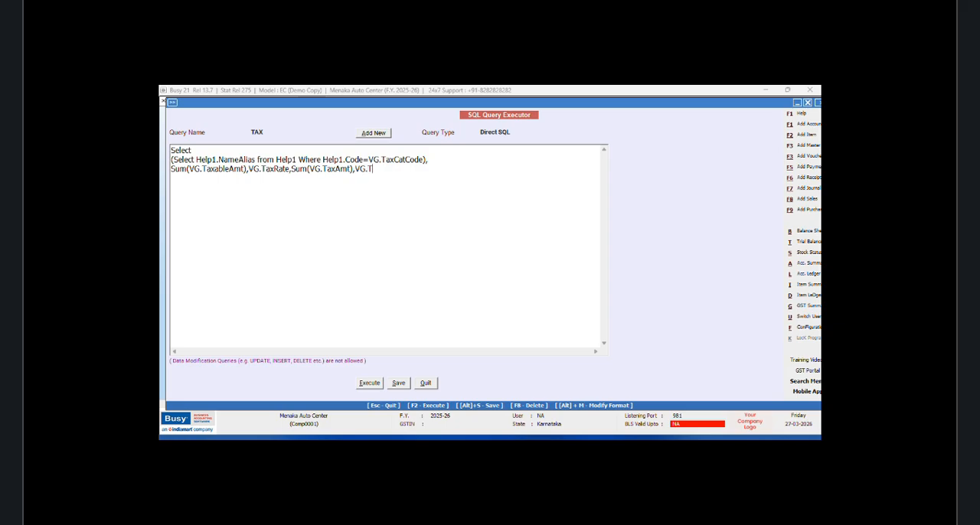
text(1,Sum(VG.TaxAmt1)
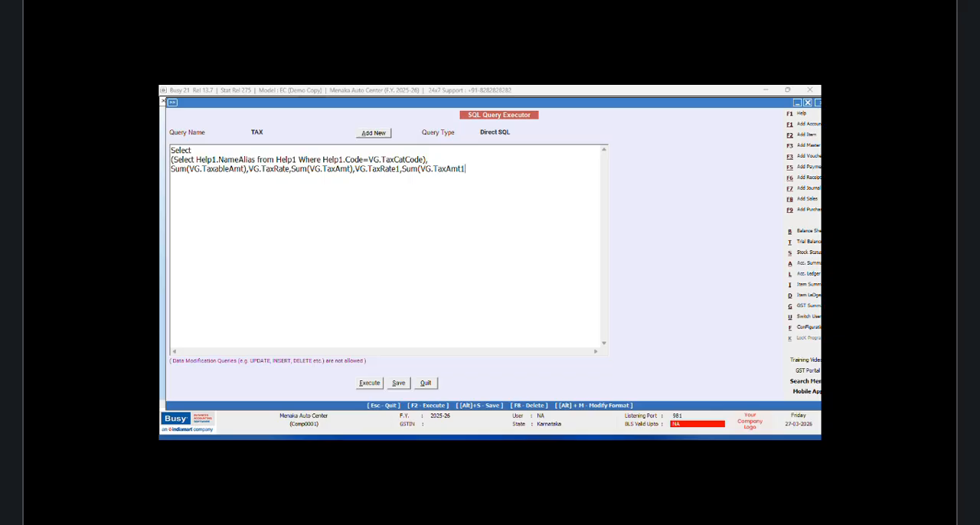
text())
Step: Add the source line from VchGstSumItemwise as VG and the condition Where VG.VchType=9
key(Return)
text(from VgchGstSum)
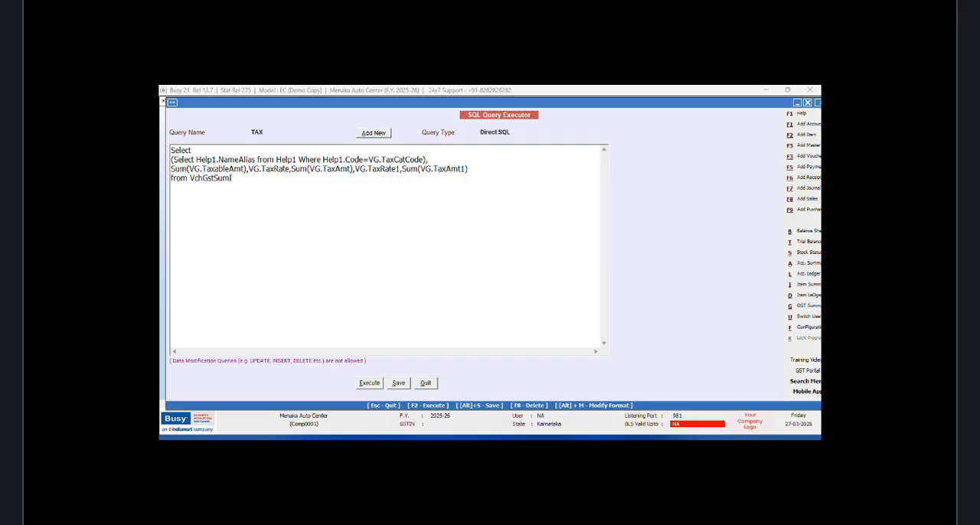
text(I)
text(temwise as)
text( VG)
text(W)
text(here VG)
text(.VchType)
text(=9 )
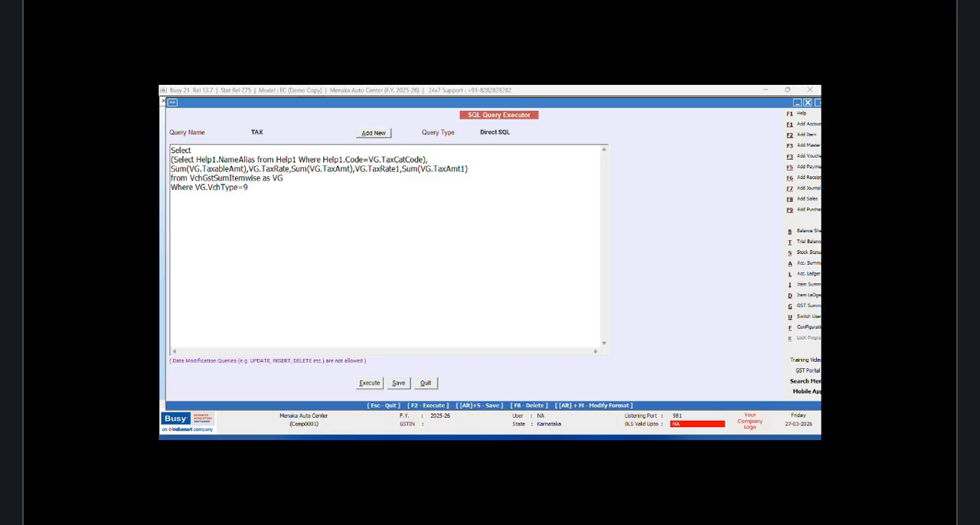
text(Group By VG.TaxCatCode,VG.TaxRate)
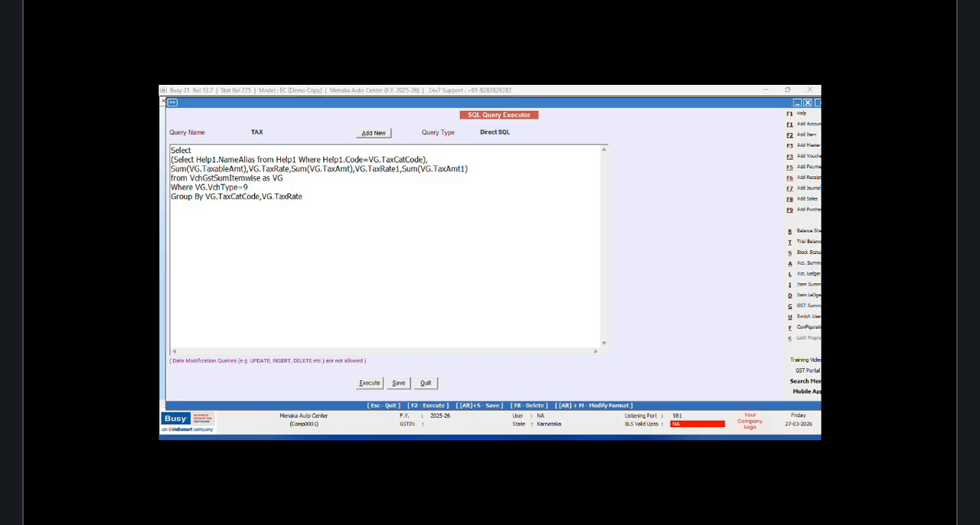
Step: Add the grouping line Group By VG.TaxCatCode,VG.TaxRate,VG.TaxRate1 to the query
text(,VG)
text(.TaxRate1 )
text(Order by VG)
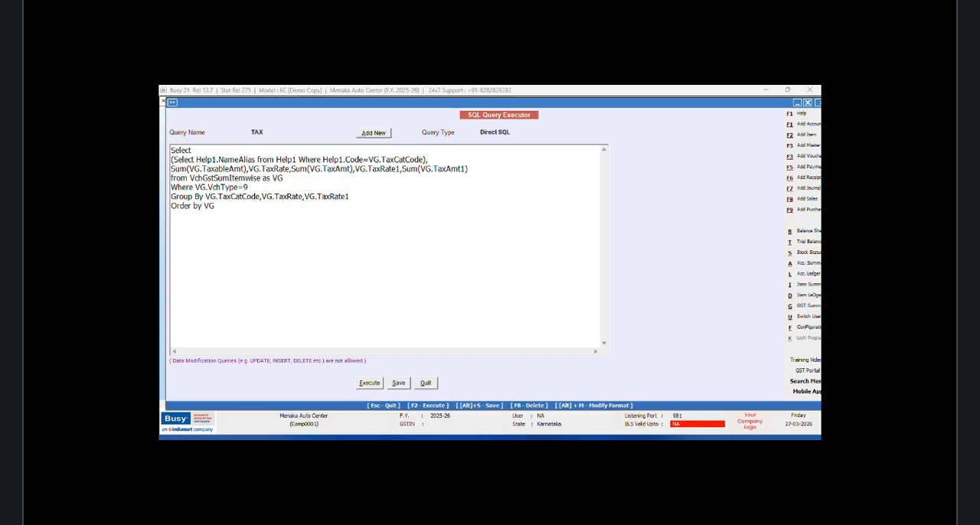
text(.TaxCatCode asc)
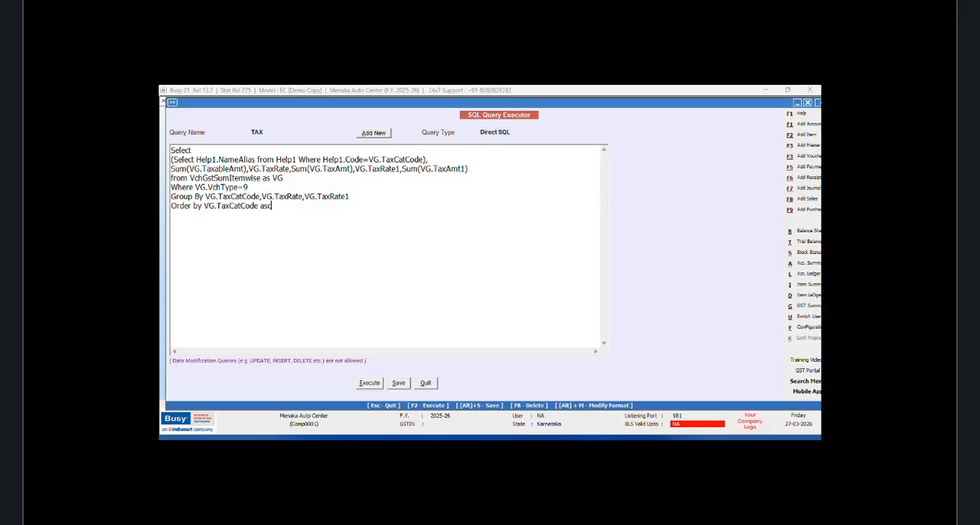
Step: Add the line Order by VG.TaxCatCode asc and save the TAX query
click(400, 384)
click(547, 285)
key(alt+s)
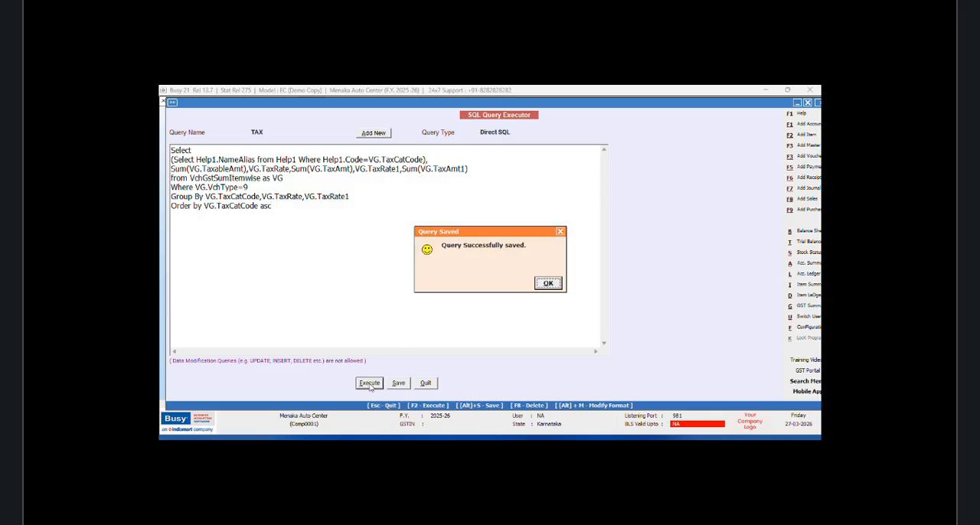
click(547, 281)
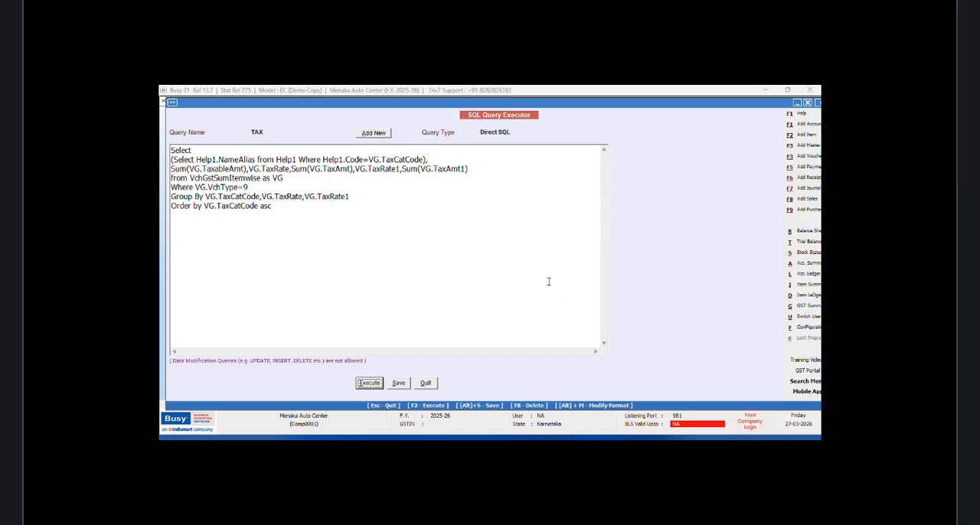
Step: Execute the TAX query and narrow the numeric result columns so all of them fit, then close the result
key(F2)
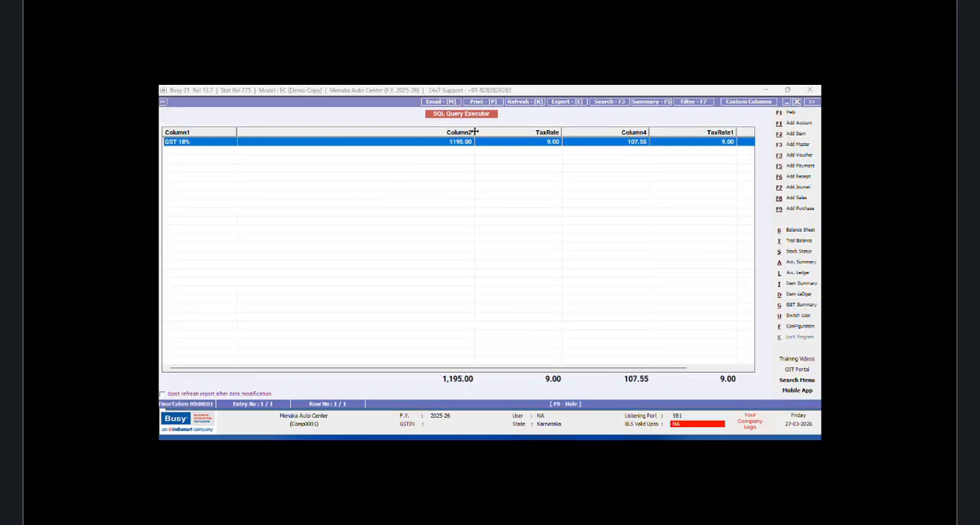
drag(474, 132, 291, 135)
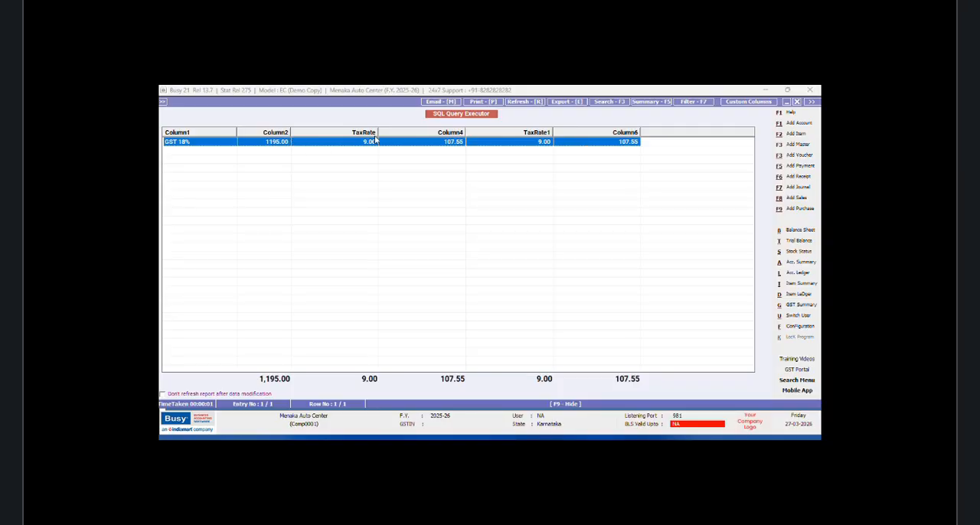
drag(398, 132, 341, 133)
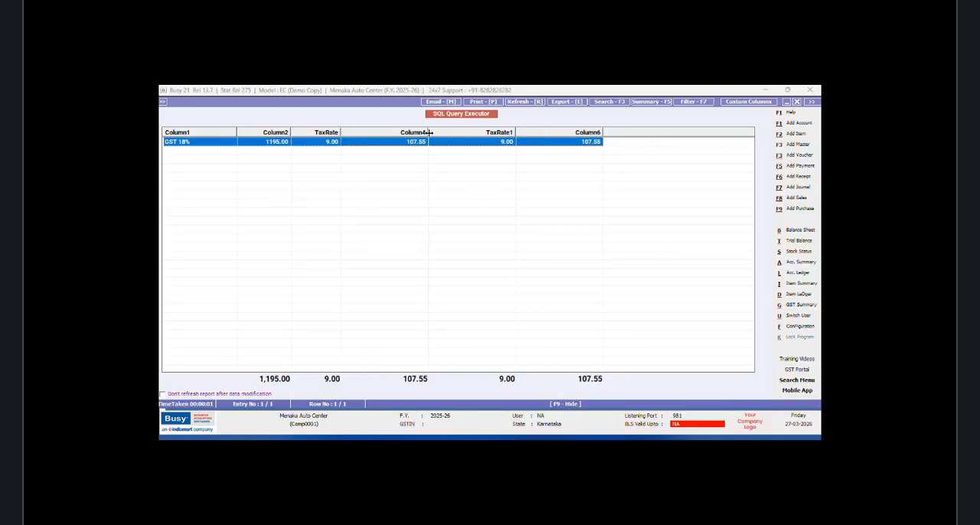
drag(429, 133, 369, 134)
drag(457, 133, 375, 133)
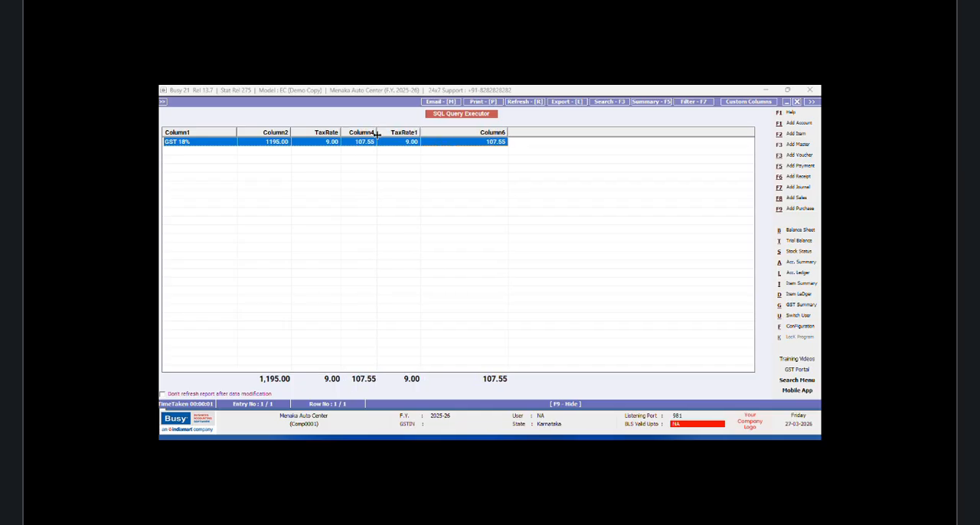
drag(507, 133, 472, 132)
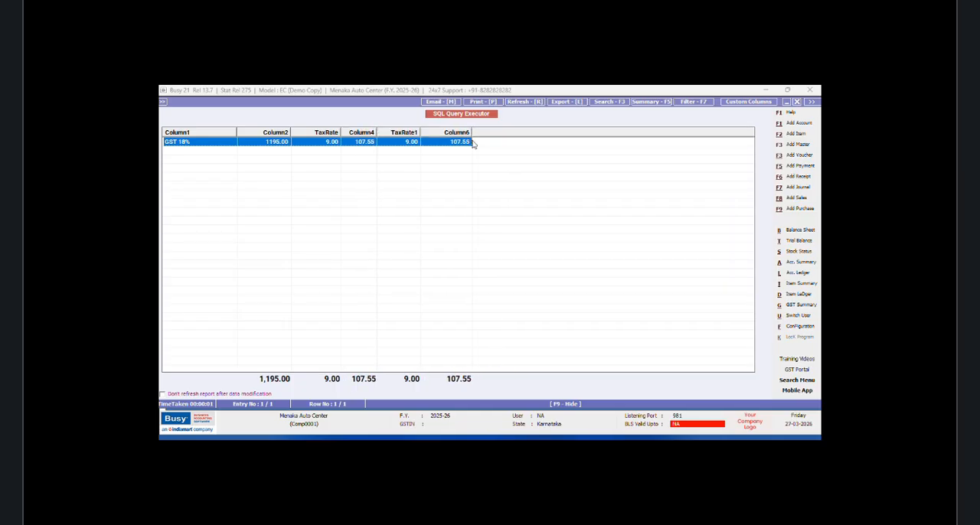
click(797, 102)
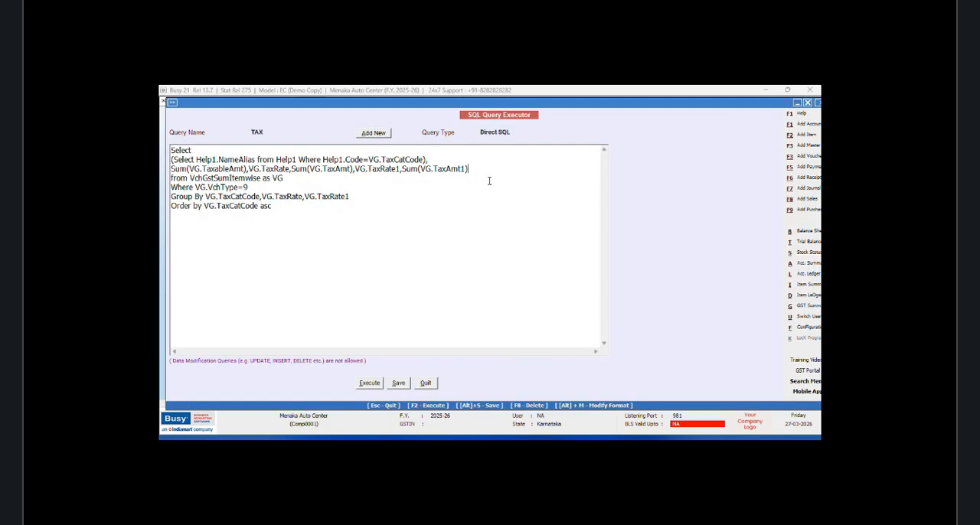
Step: Append the total tax column Sum(VG.TaxAmt+VG.TaxAmt1) after Sum(VG.TaxAmt1) and execute the query
text(Sum(VG.TaxAmt+VG.TaxAmt1)
click(371, 384)
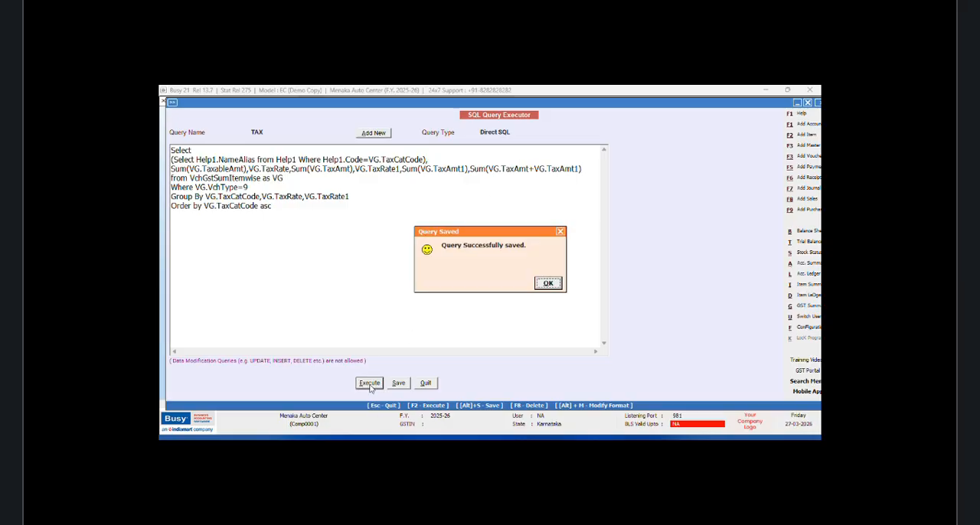
click(557, 284)
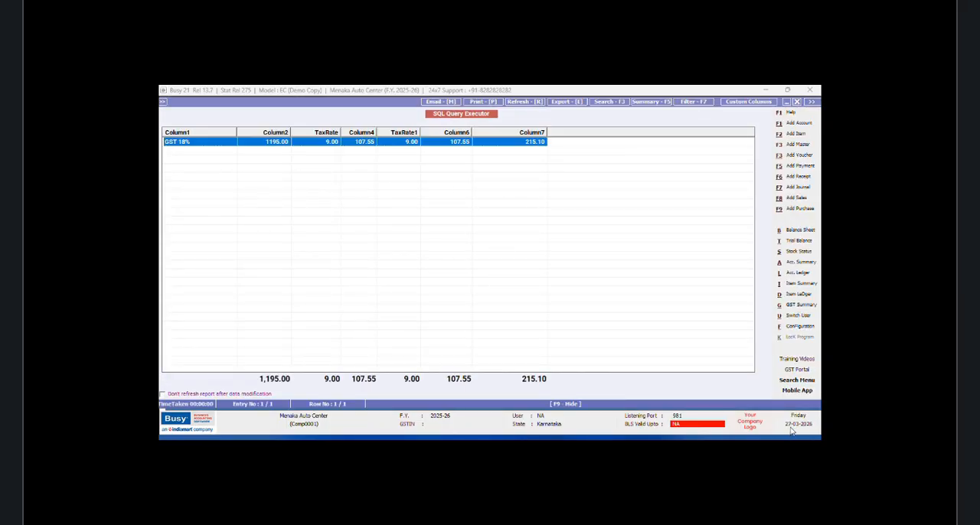
click(797, 102)
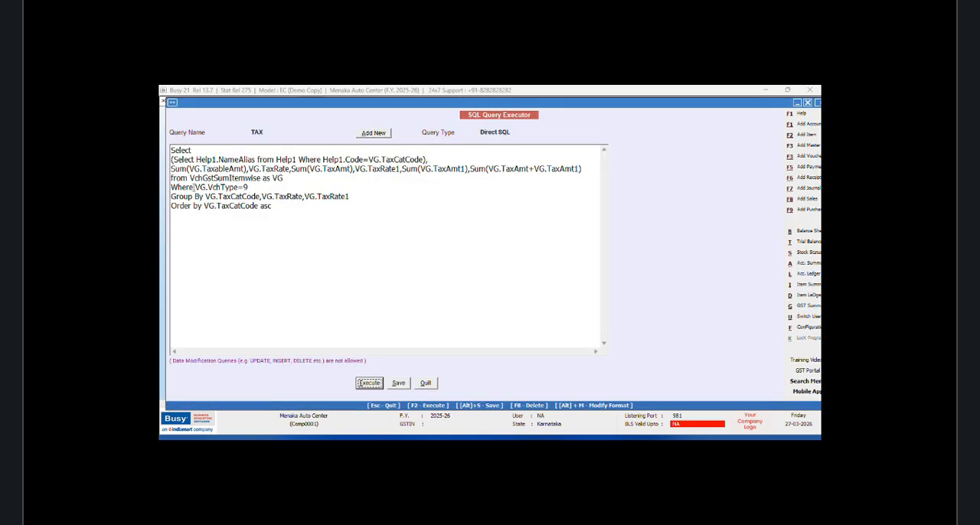
click(195, 187)
key(Return)
text(and)
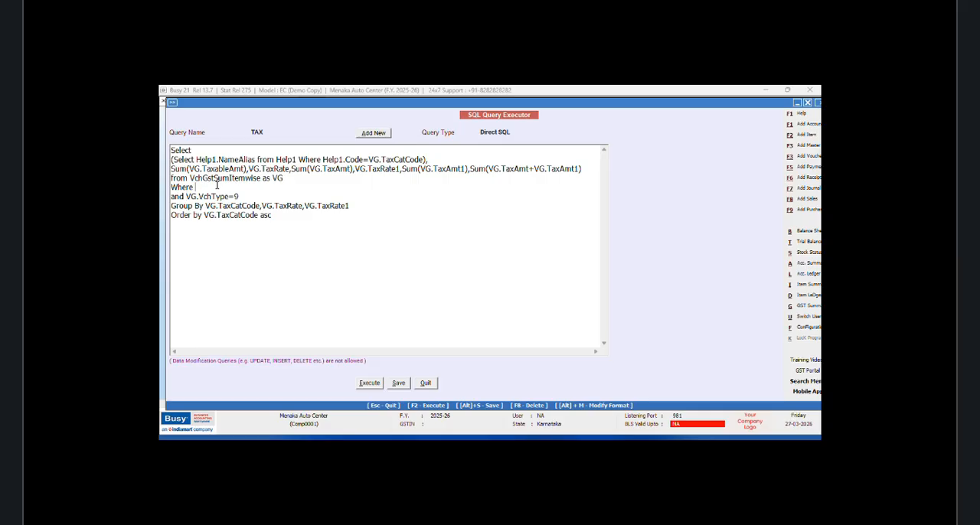
click(217, 187)
text(VG.VchCode=@VchCode@)
Step: Set the TAX query's type to Grand Total(Inventory), save it and close the query editor
click(515, 132)
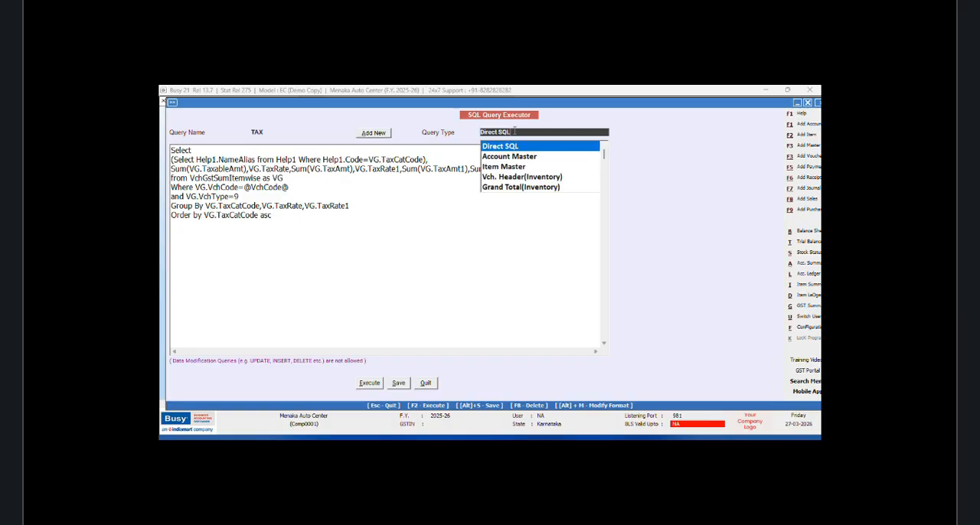
click(549, 189)
click(397, 388)
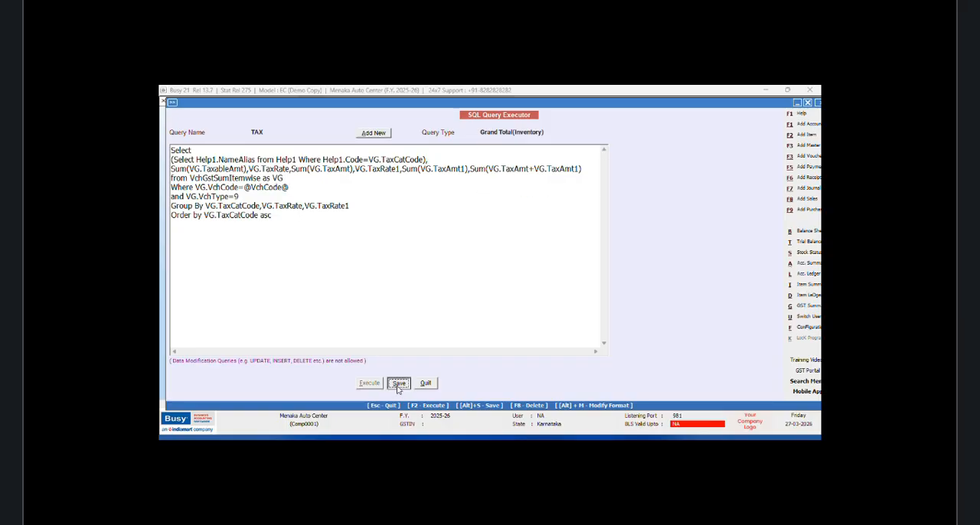
click(548, 284)
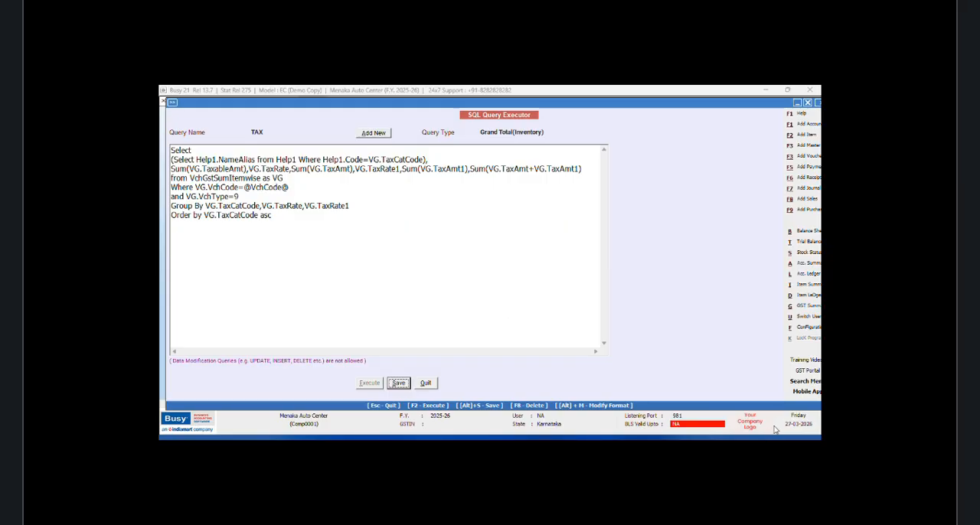
key(Escape)
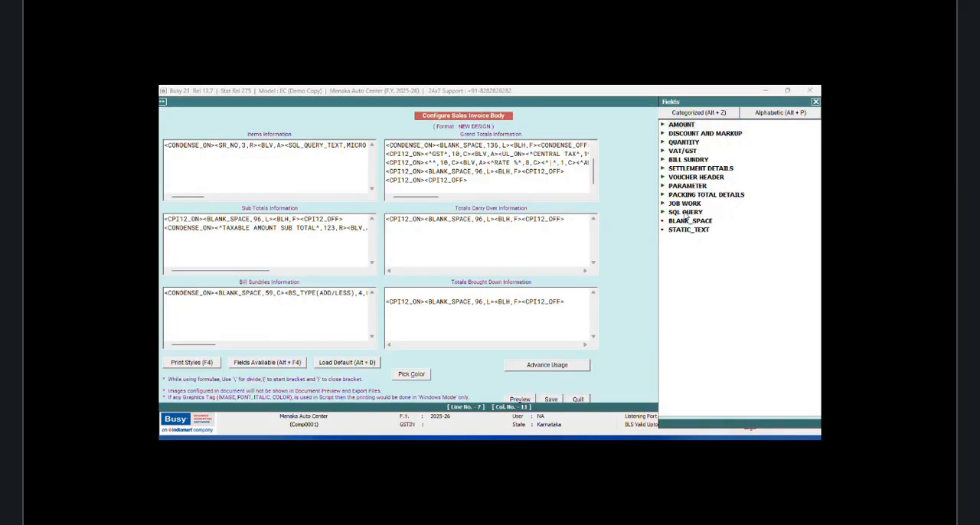
Step: Insert an SQL_QUERY_TEXT field in the last Grand Totals line, set to TAX;R:1;C:1 with width 10
click(687, 214)
double_click(698, 236)
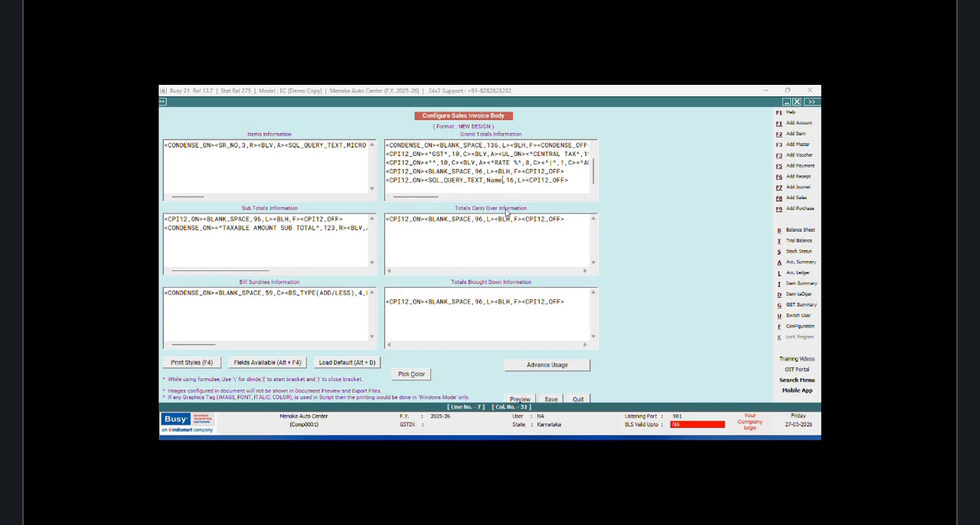
key(BackSpace)
key(BackSpace)
key(BackSpace)
key(BackSpace)
text(TAX;R:1;C:1)
click(540, 181)
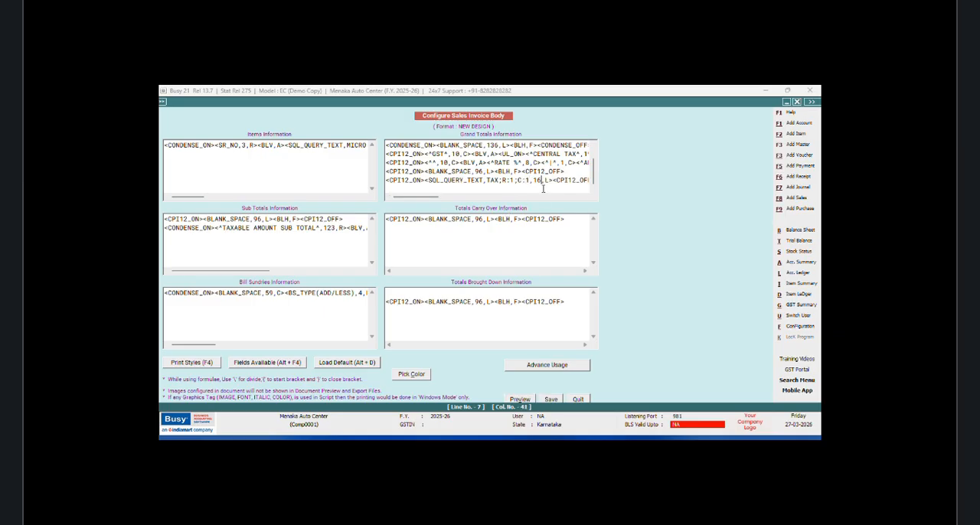
text(0)
Step: Copy the <BLV,A> vertical line tag from Items Information and paste it after the TAX text field in Grand Totals
drag(285, 145, 258, 145)
right_click(258, 145)
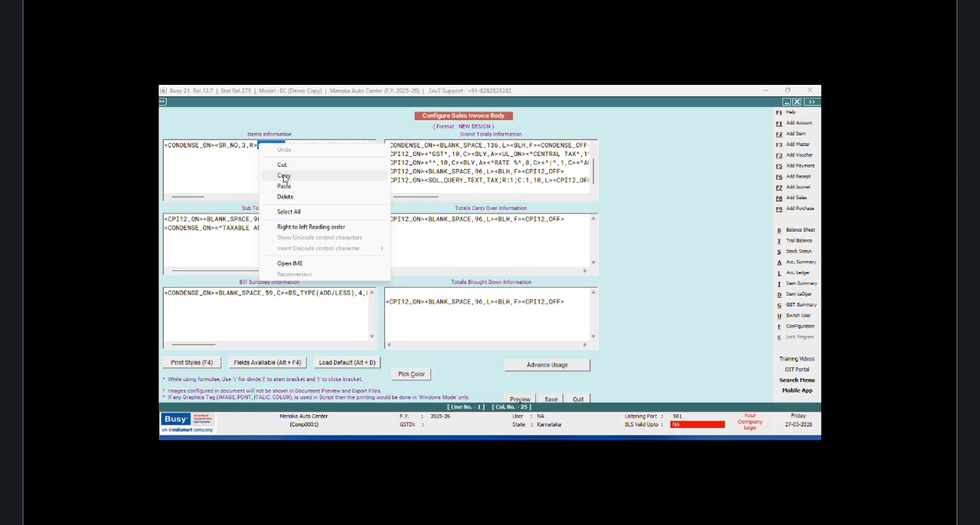
click(284, 176)
click(555, 180)
right_click(553, 180)
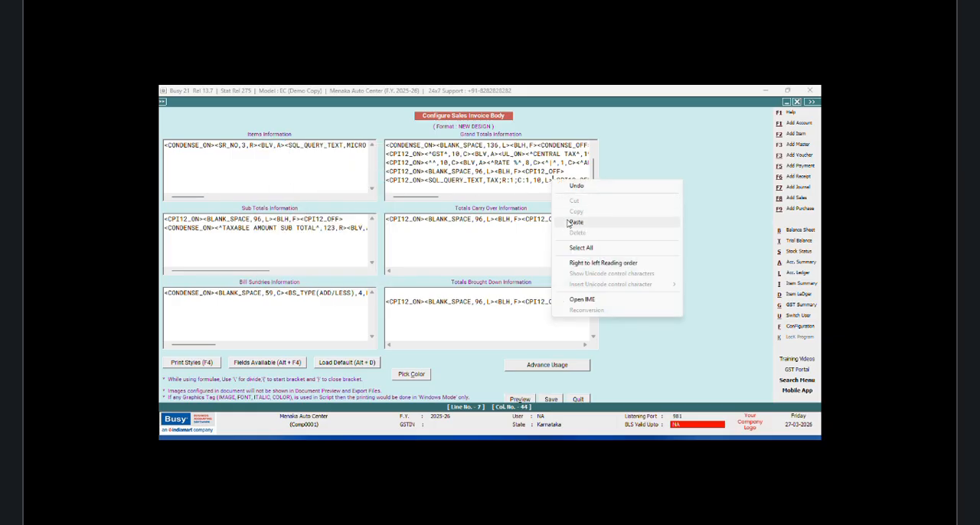
click(574, 222)
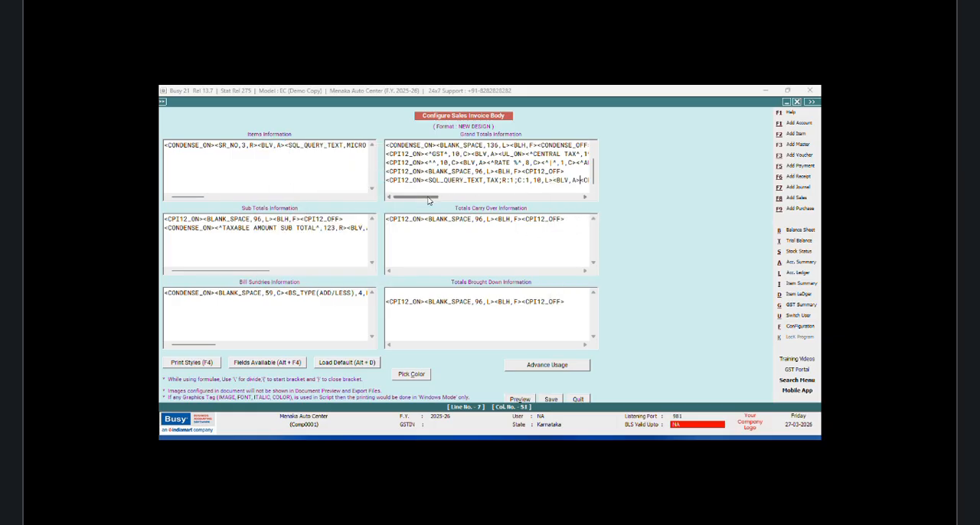
Step: Insert an SQL_QUERY_NUM field before the closing <CPI12_OFF>, set to TAX;R:1;C:2 with width 12.2
drag(429, 199, 455, 199)
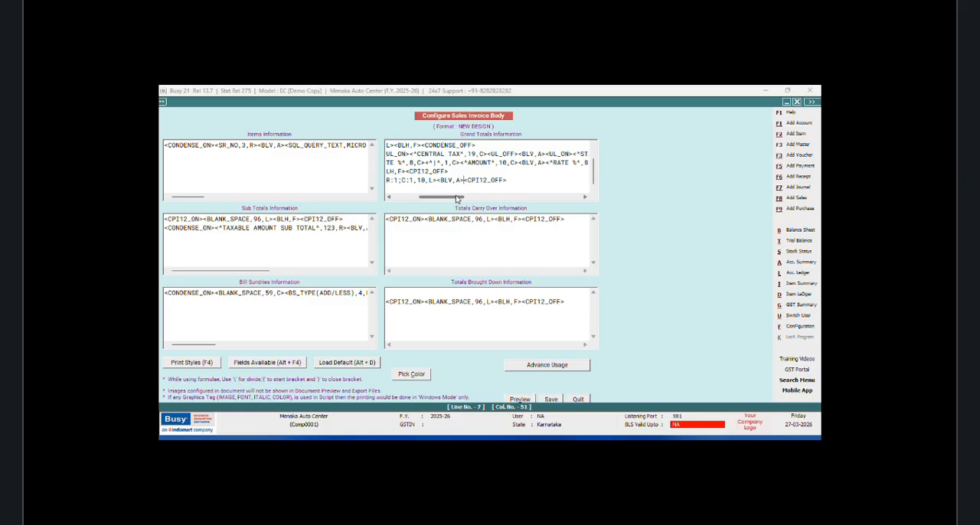
key(alt+F4)
double_click(712, 234)
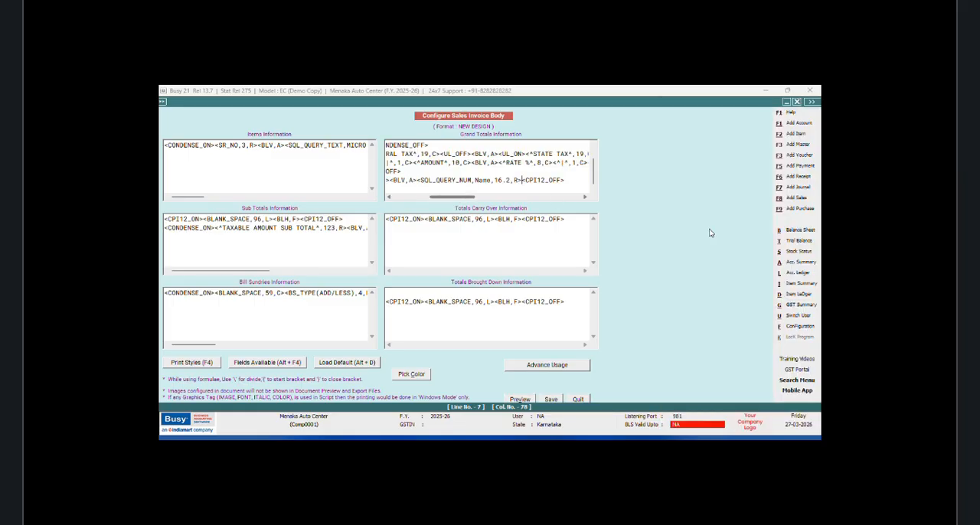
click(493, 180)
key(BackSpace)
key(BackSpace)
key(BackSpace)
key(BackSpace)
text(TAX)
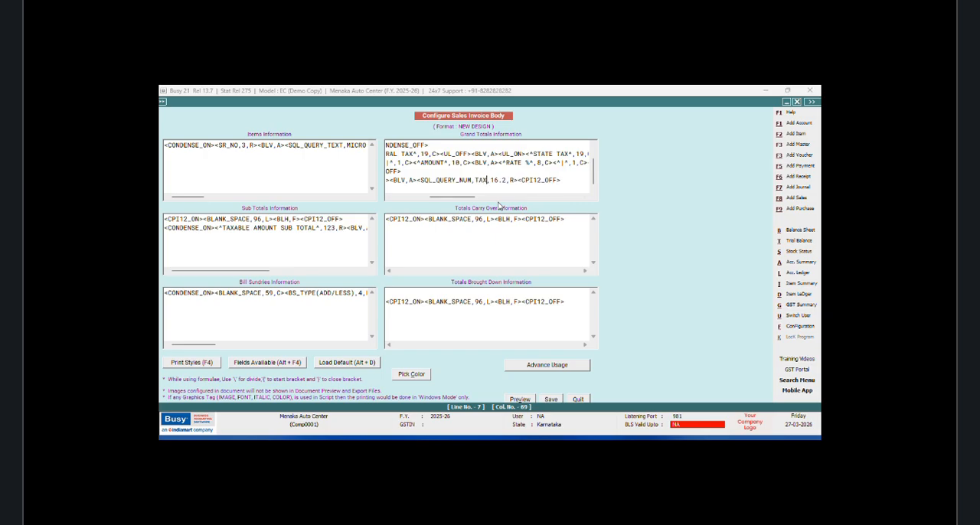
text(;R:1;C:2)
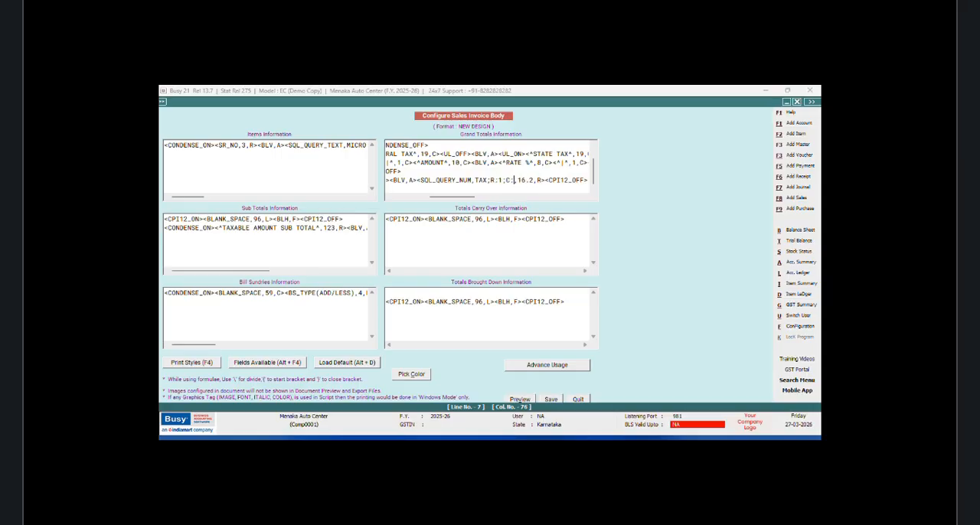
click(528, 181)
key(BackSpace)
text(2)
Step: Copy the <BLV,A> tag preceding the numeric TAX field and paste it directly after that field
drag(417, 180, 390, 180)
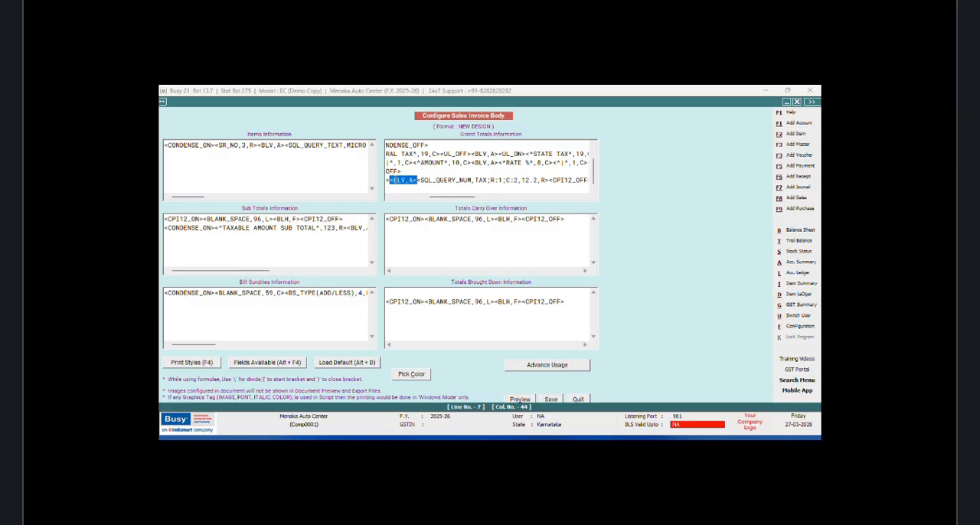
right_click(390, 181)
click(417, 209)
click(549, 180)
right_click(549, 180)
click(570, 222)
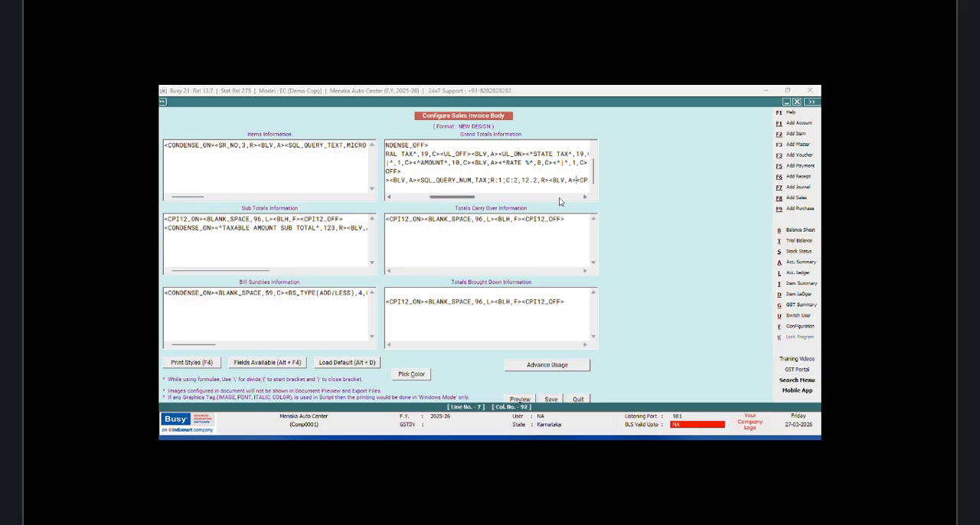
Step: Duplicate the numeric TAX field with its <BLV,A> tag and set the copy to C:3 with width 8.2
drag(576, 180, 484, 199)
right_click(422, 181)
click(457, 212)
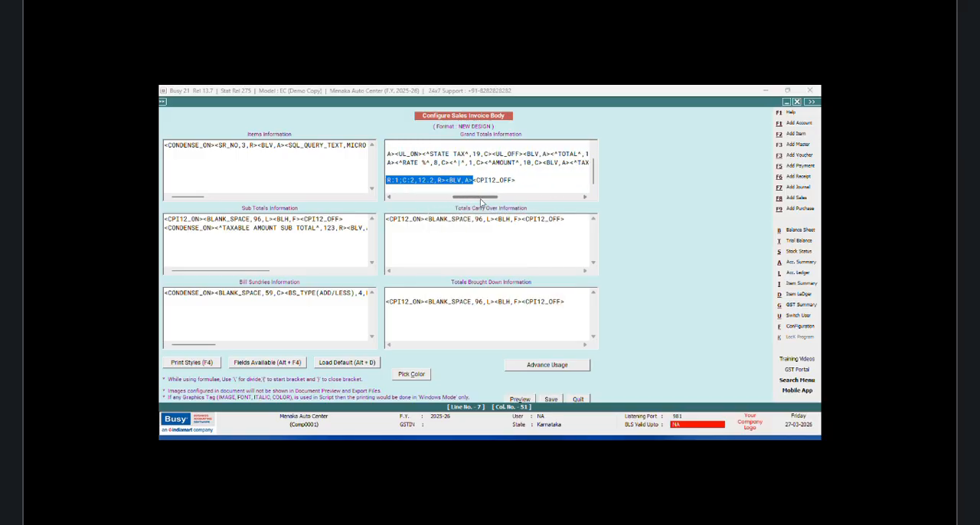
click(474, 181)
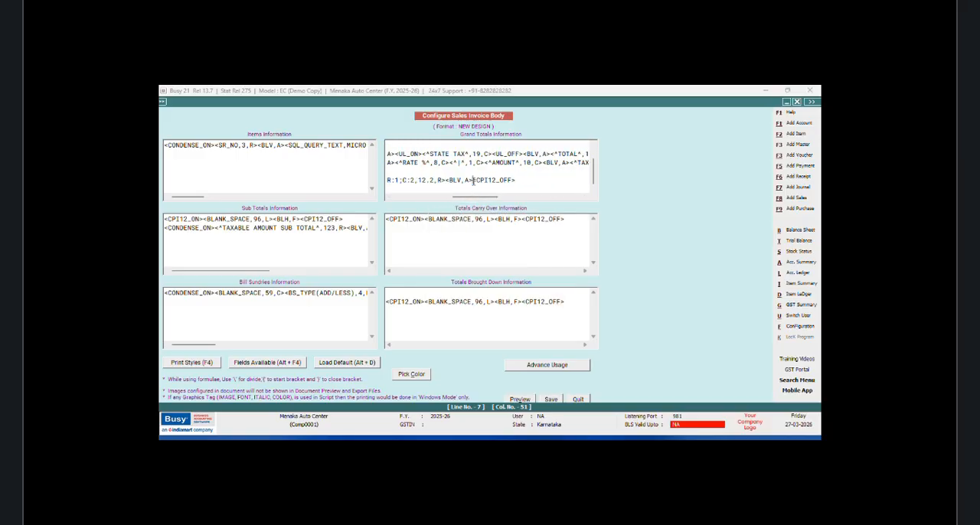
right_click(474, 182)
click(497, 230)
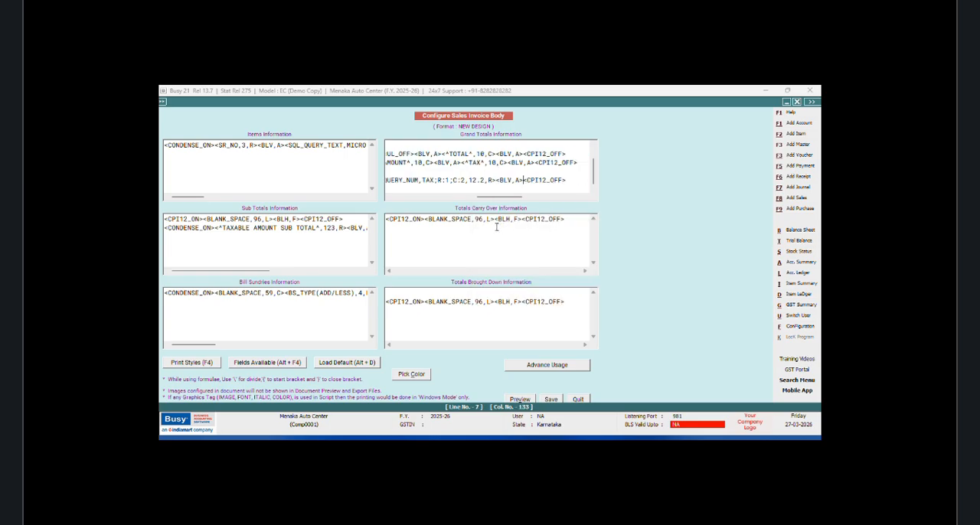
click(465, 179)
key(BackSpace)
text(3)
key(BackSpace)
key(BackSpace)
text(8)
Step: Paste another numeric TAX field at the line's end and set it to C:4 with width 10.2
right_click(519, 181)
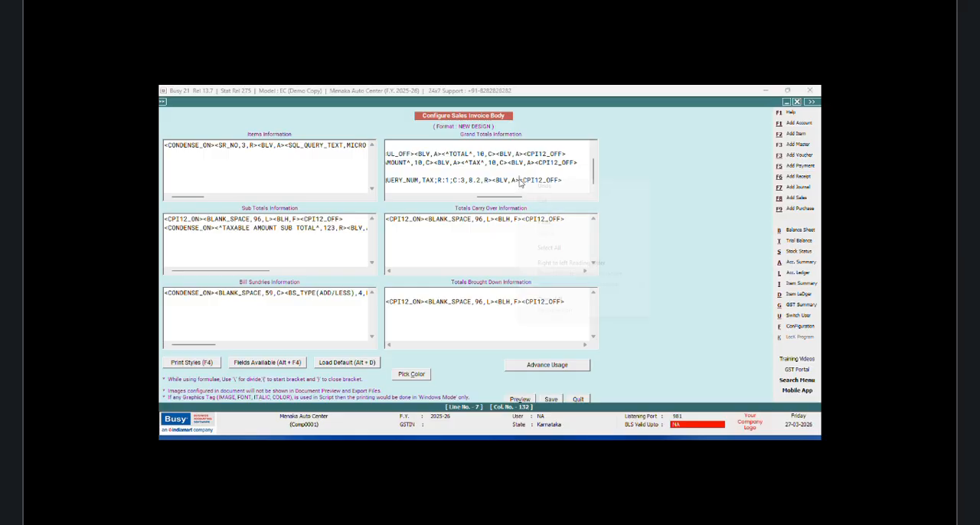
click(542, 222)
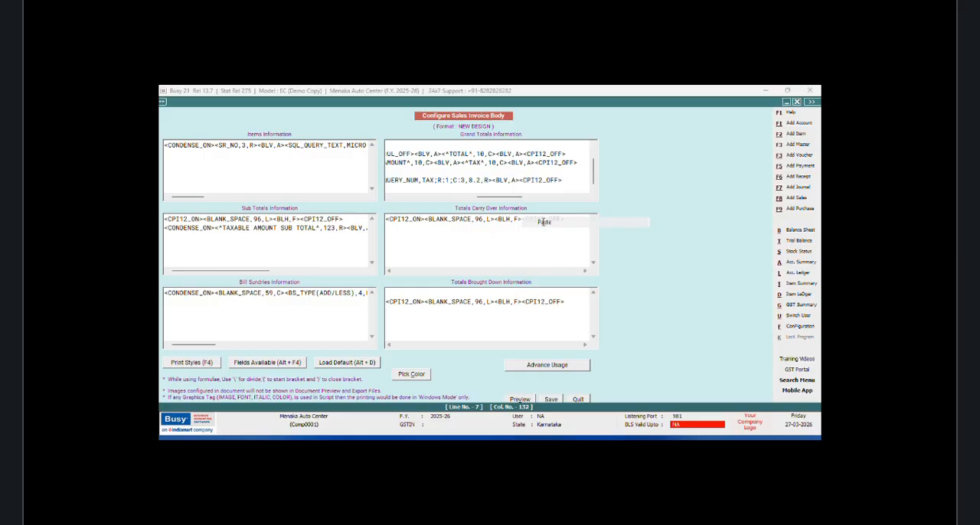
click(465, 181)
key(BackSpace)
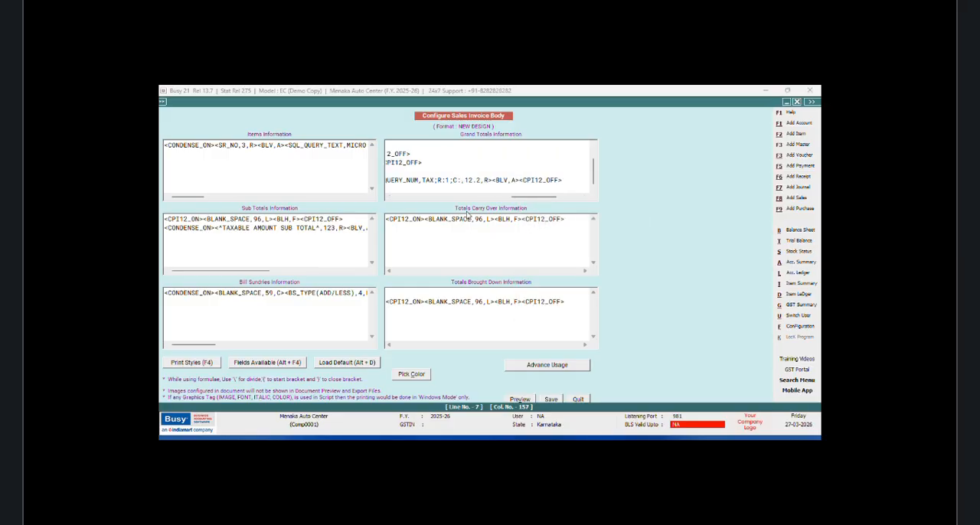
text(4)
click(476, 180)
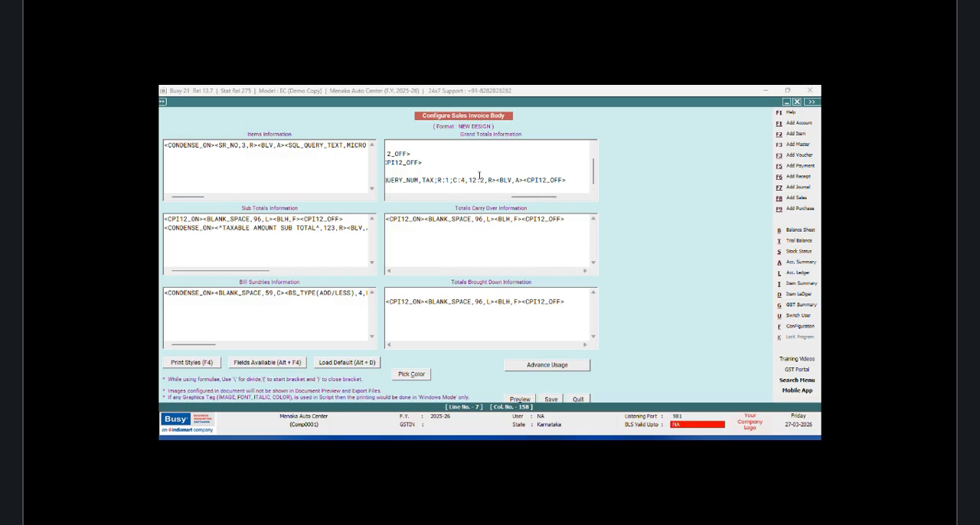
key(BackSpace)
text(0)
Step: Paste a further numeric TAX field before <CPI12_OFF> and set it to C:5 with width 8.2
right_click(523, 180)
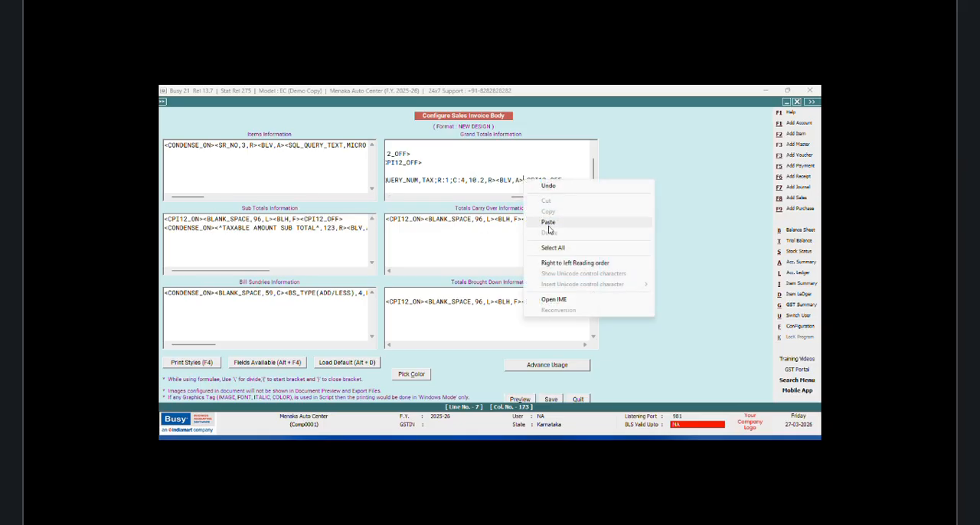
click(549, 226)
click(484, 180)
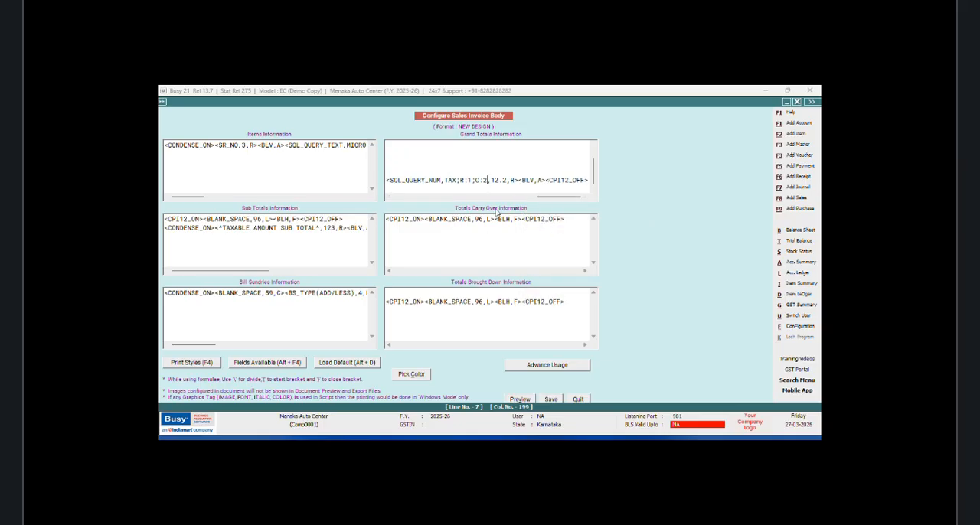
key(BackSpace)
text(5)
key(Right)
key(Right)
key(Right)
key(BackSpace)
key(BackSpace)
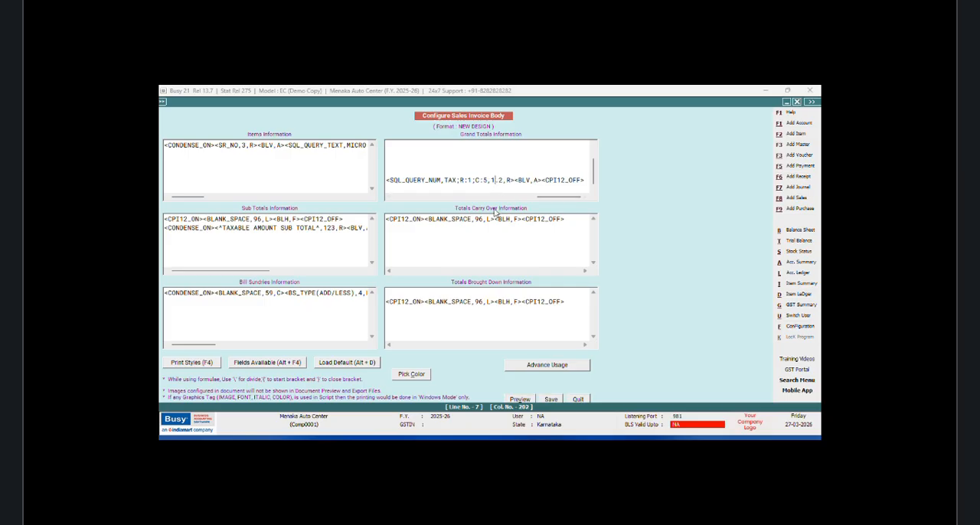
text(8)
Step: Add the next numeric TAX field to the Grand Totals line, set to C:6 with width 10.2
right_click(542, 177)
click(571, 220)
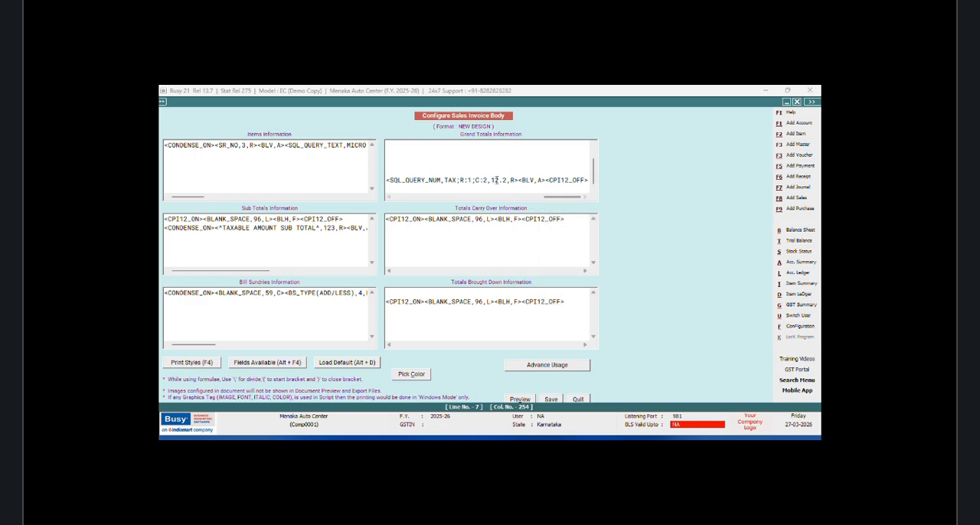
click(486, 180)
key(BackSpace)
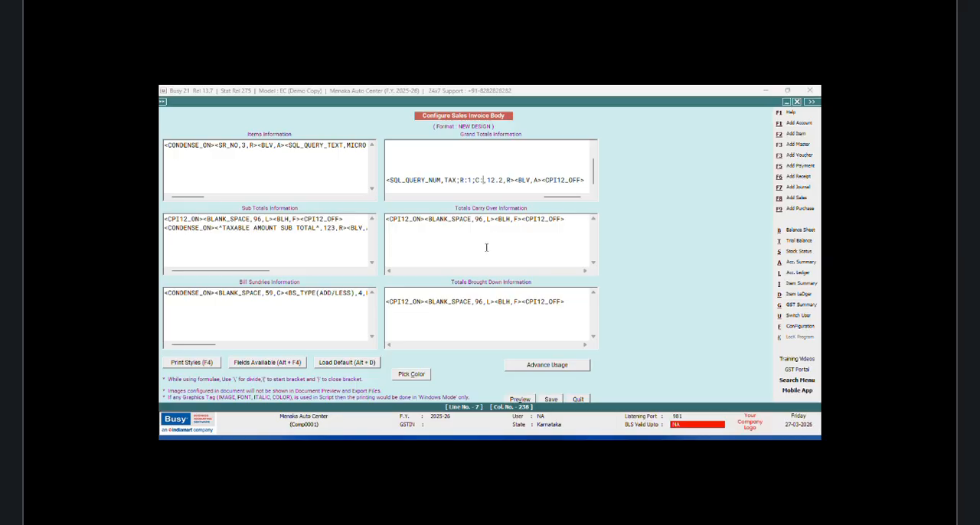
text(6)
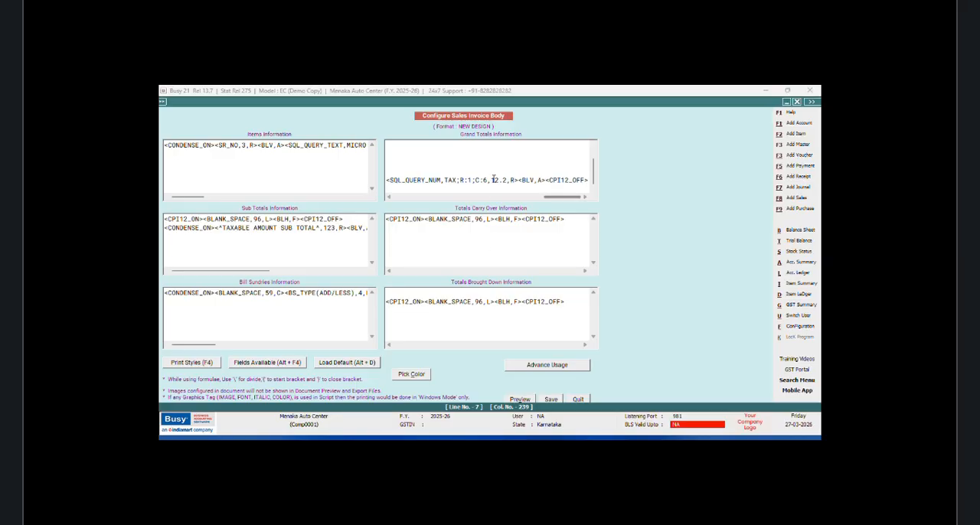
key(Right)
key(Right)
key(Right)
key(BackSpace)
text(0)
Step: Paste the last numeric TAX field into the Grand Totals line and set it to C:7 with width 10.2
click(545, 181)
right_click(545, 181)
click(569, 222)
key(BackSpace)
text(7)
click(499, 180)
key(BackSpace)
text(0)
Step: Save the sales invoice body configuration and quit back to the sales voucher
click(551, 399)
click(421, 294)
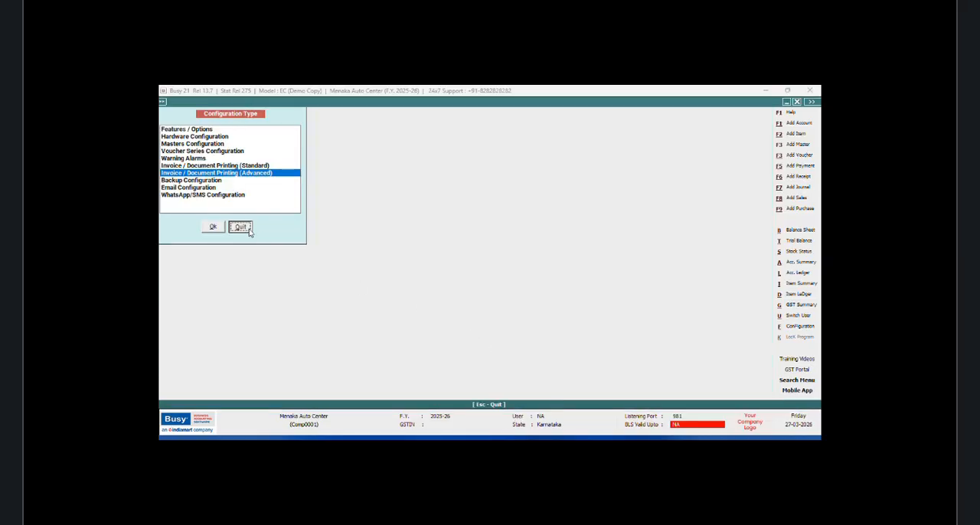
click(243, 228)
Step: Preview the voucher's Sales Invoice print and check the GST tax summary row below the grand total
click(587, 102)
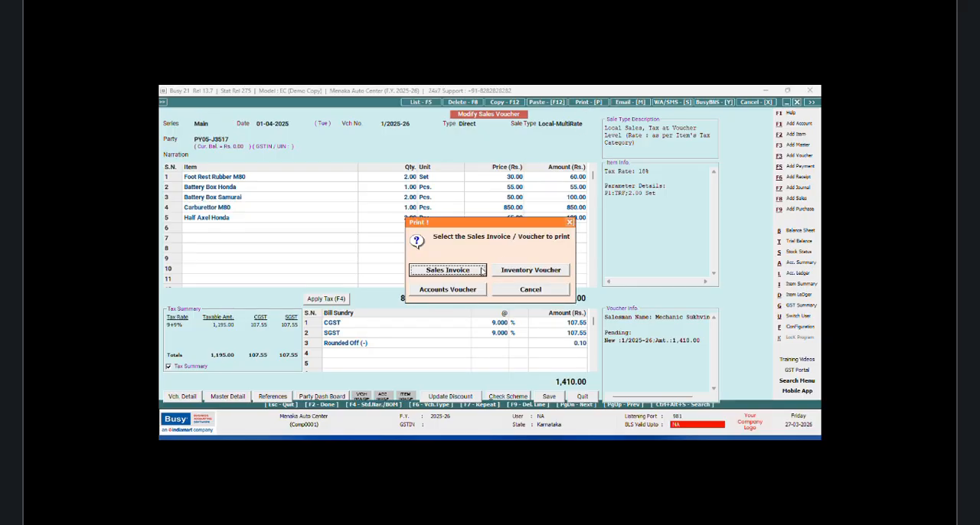
click(481, 272)
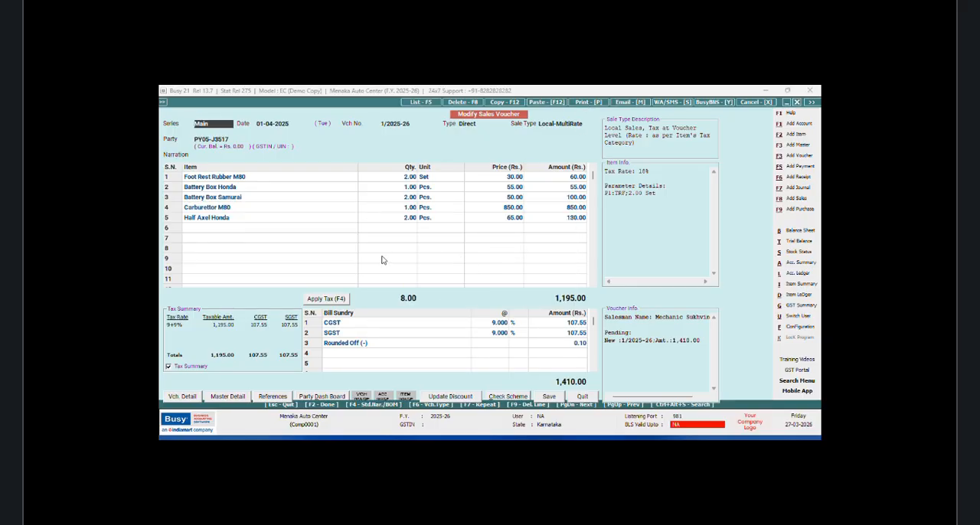
click(255, 178)
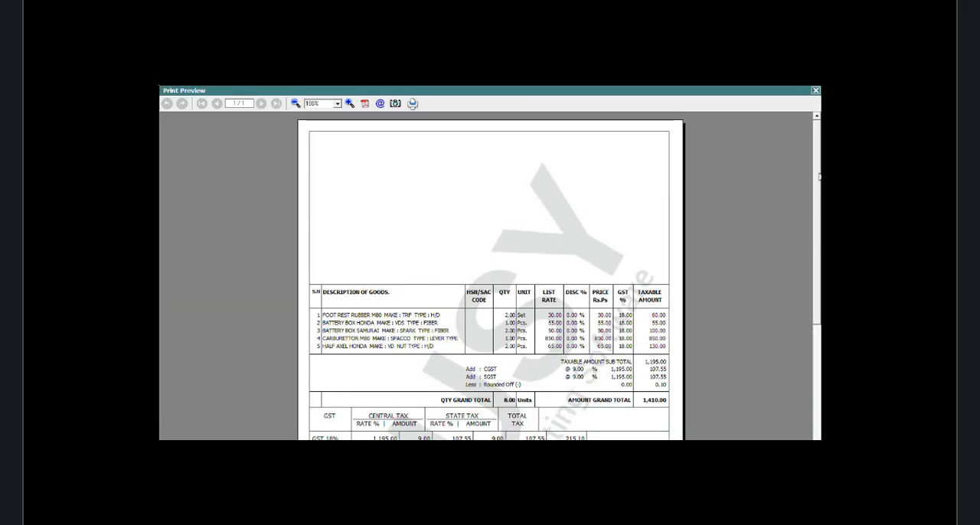
scroll(818, 177, down, 3)
scroll(489, 277, down, 1)
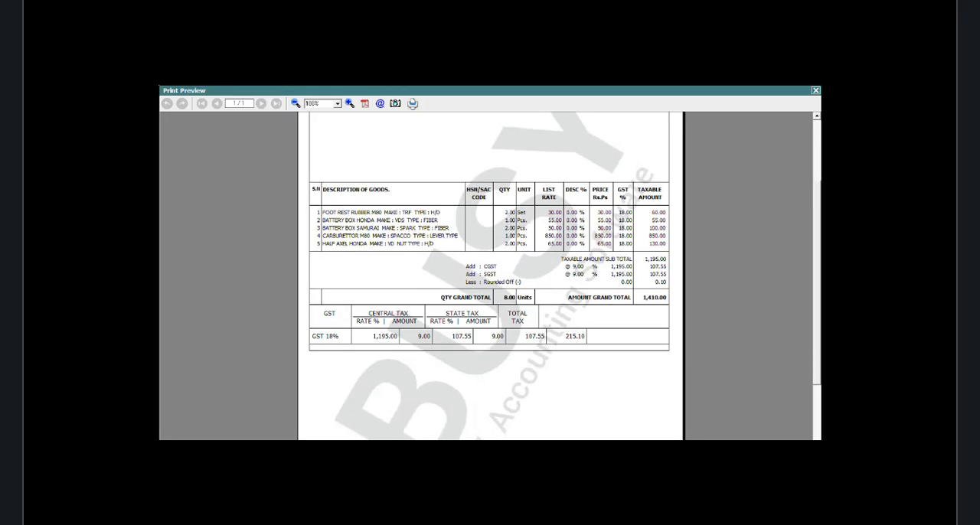
scroll(489, 270, down, 1)
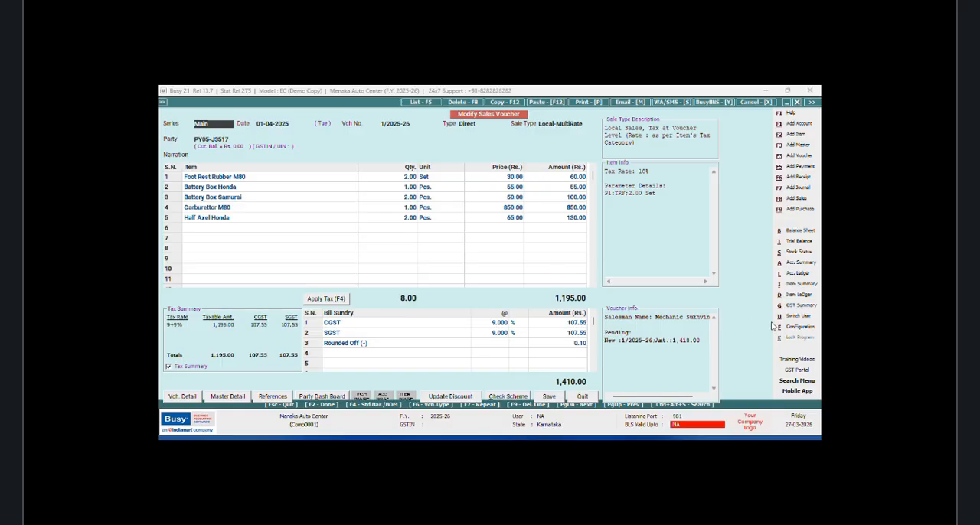
Step: Open the body configuration of the NEW DESIGN sales invoice format under advanced invoice/document printing
click(799, 326)
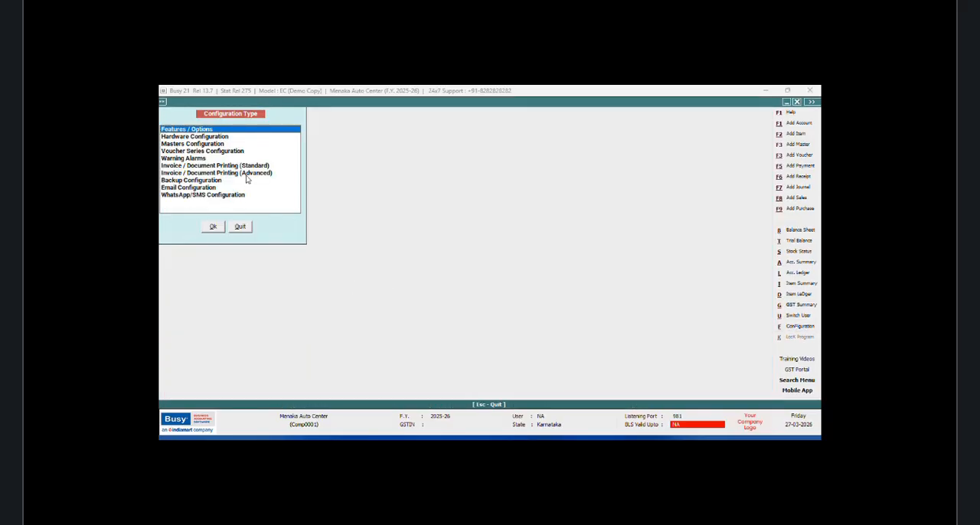
click(247, 173)
click(215, 228)
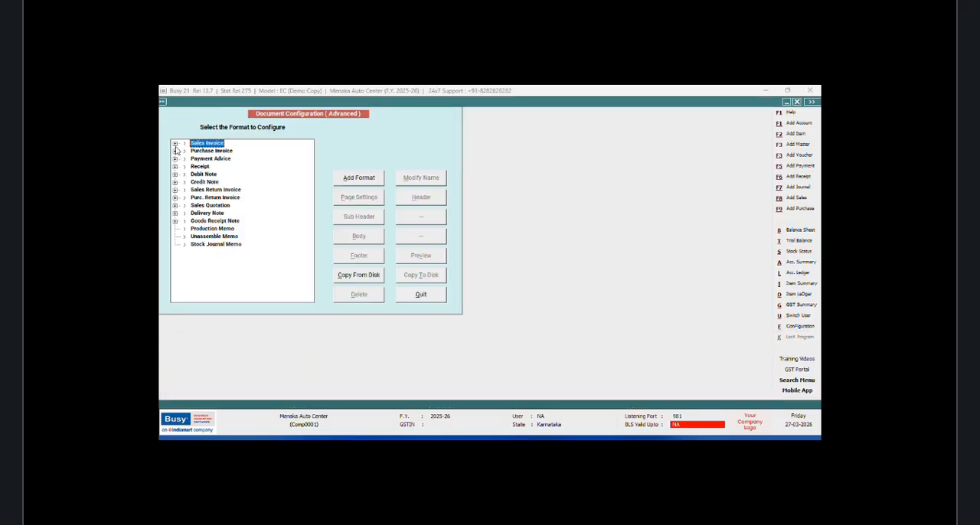
click(175, 143)
click(216, 158)
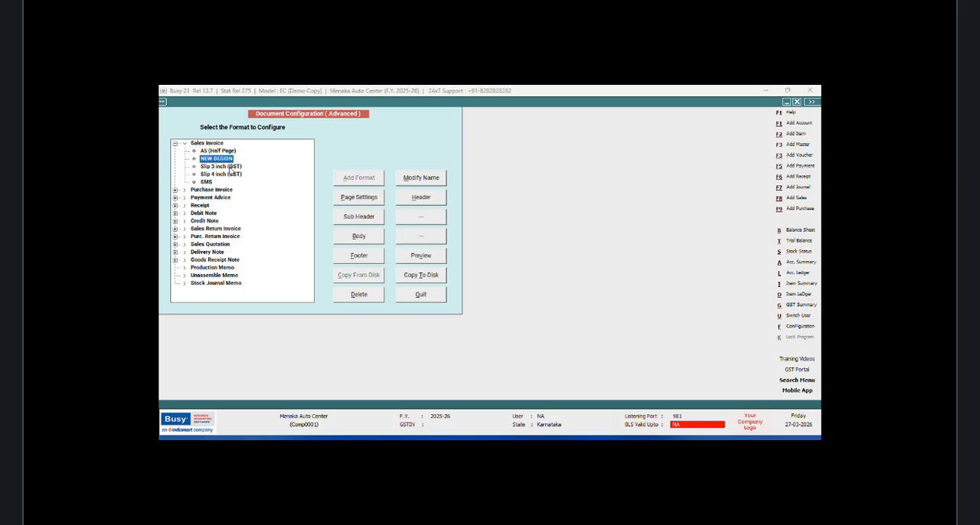
click(359, 236)
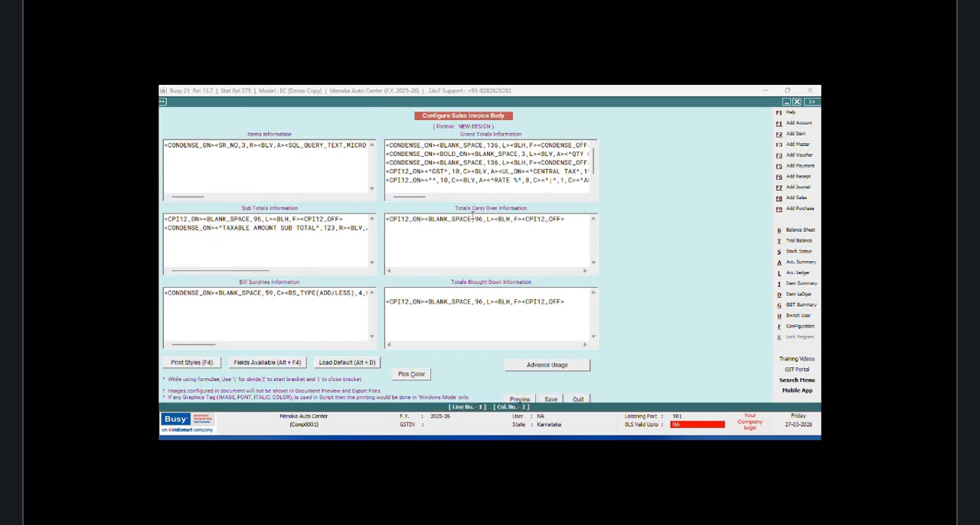
Step: Insert a centred TAXABLE heading, <^TAXABLE^,12,C>, before the underlined CENTRAL TAX heading in the Grand Totals GST heading line
click(496, 171)
text(<^)
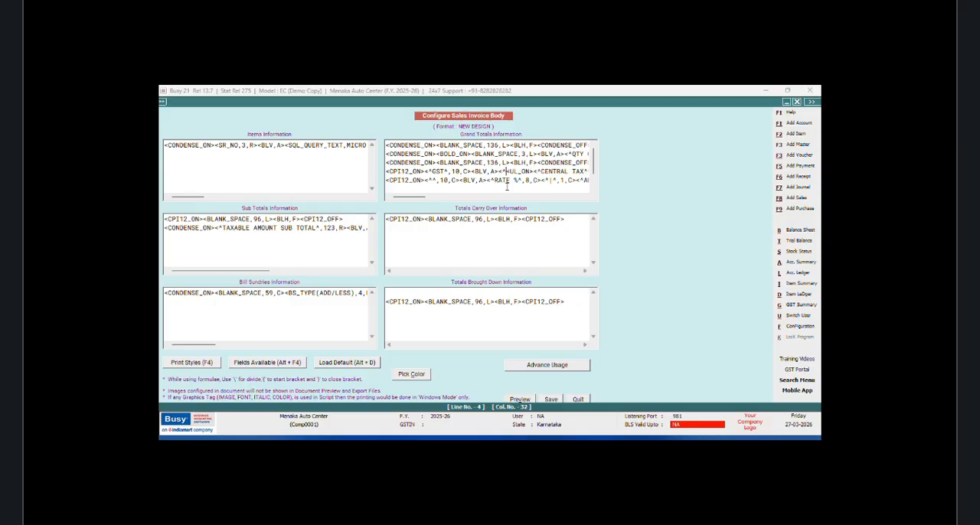
text(TAXABLE^,12,C><)
Step: Copy the <BLV,A> vertical line tag from the GST heading line and paste it right after the TAXABLE heading
drag(499, 171, 469, 171)
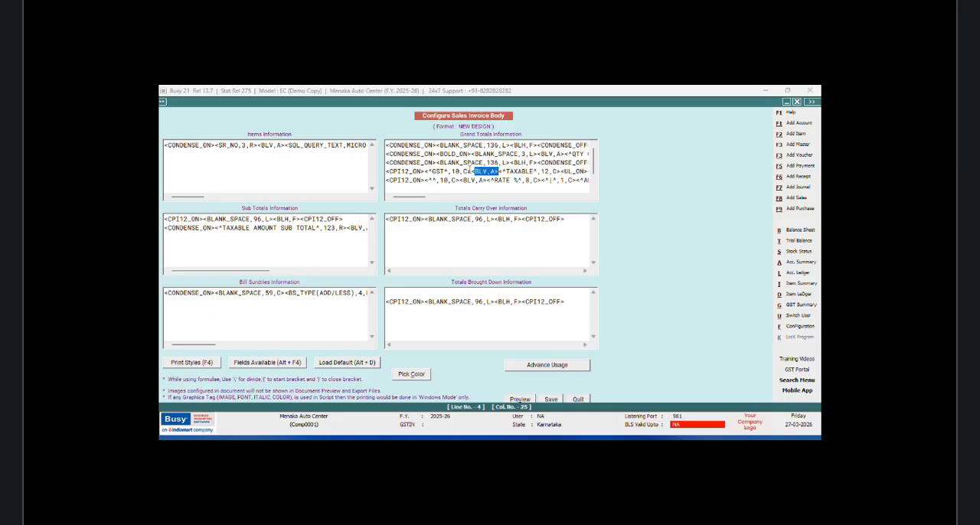
right_click(476, 171)
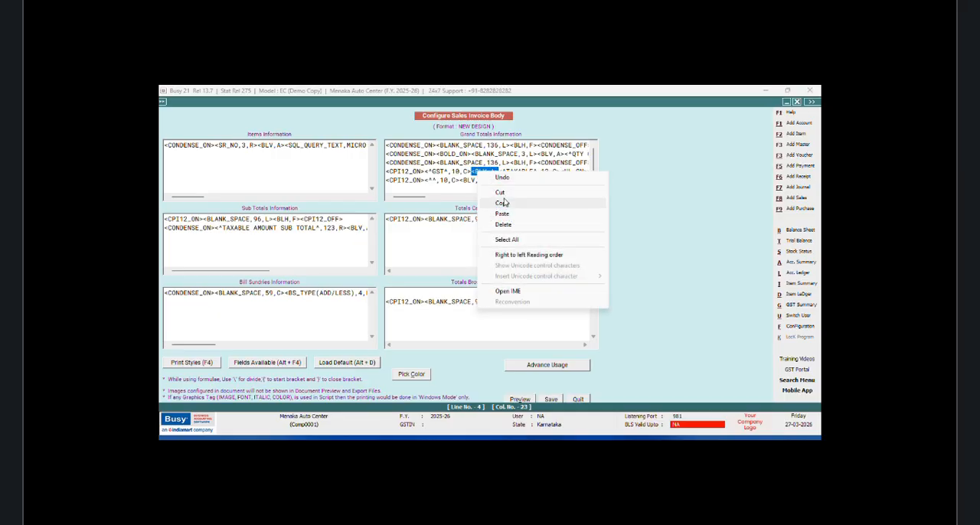
click(502, 203)
click(562, 171)
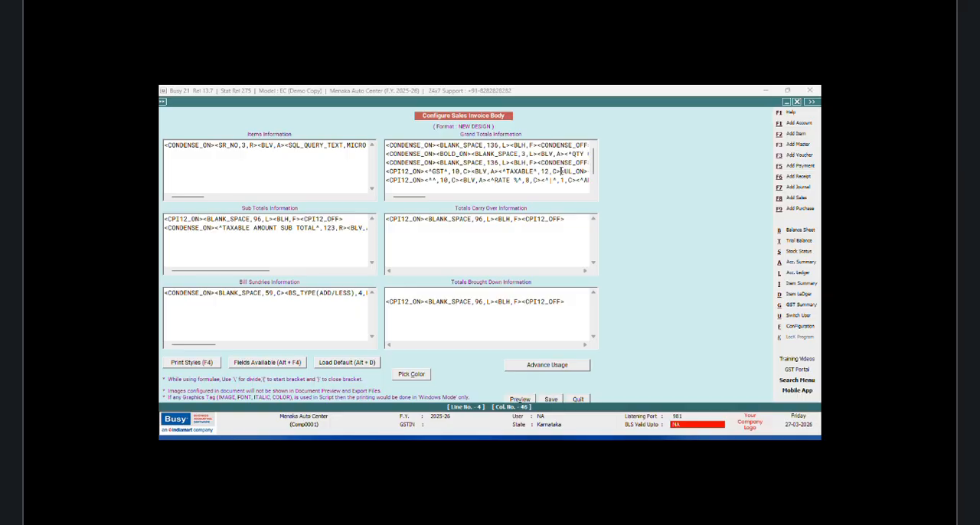
right_click(562, 171)
click(586, 214)
Step: Copy the TAXABLE heading with its vertical line into the second heading line before RATE % and rename it AMOUNT
drag(587, 171, 503, 171)
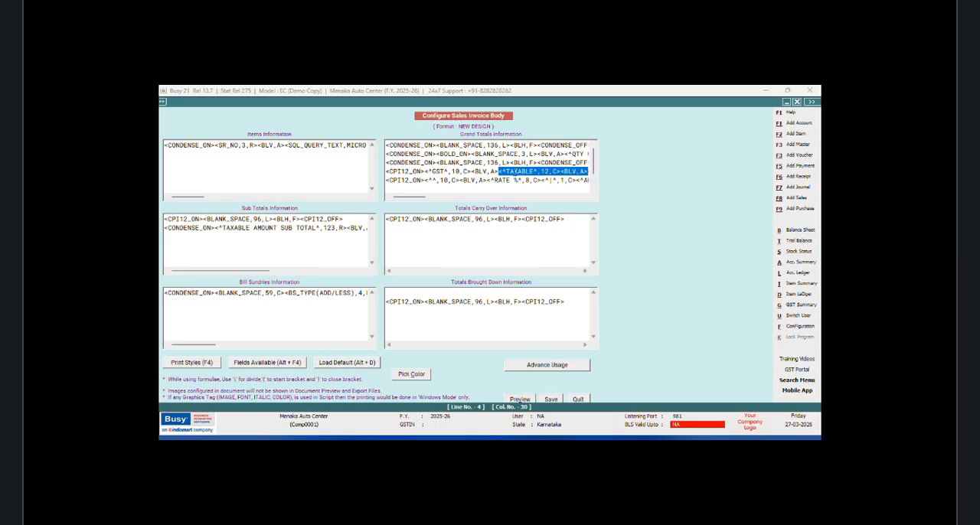
right_click(514, 173)
click(540, 204)
click(487, 178)
right_click(487, 178)
click(509, 222)
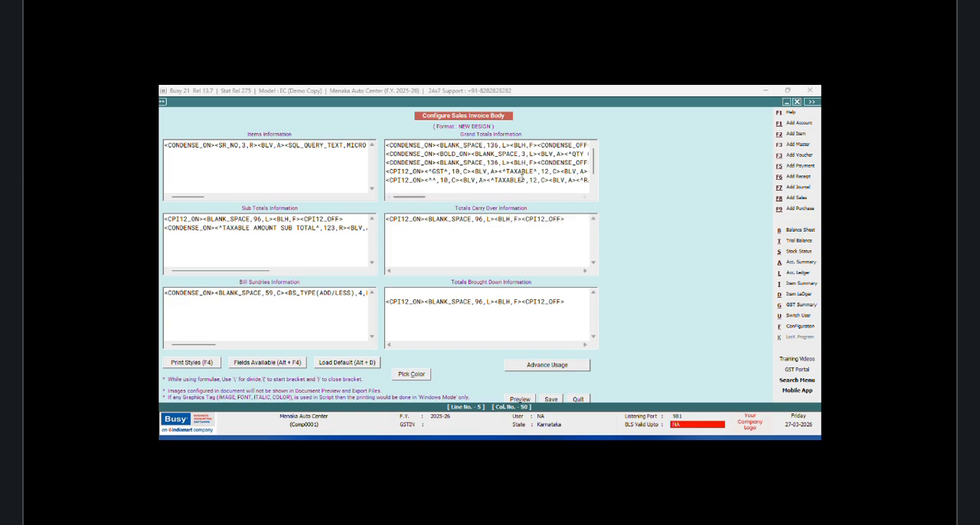
key(BackSpace)
key(BackSpace)
key(BackSpace)
key(BackSpace)
key(BackSpace)
key(BackSpace)
key(BackSpace)
text(AMOUNT)
Step: Save the sales invoice body configuration and quit back to the sales voucher
click(551, 399)
click(441, 293)
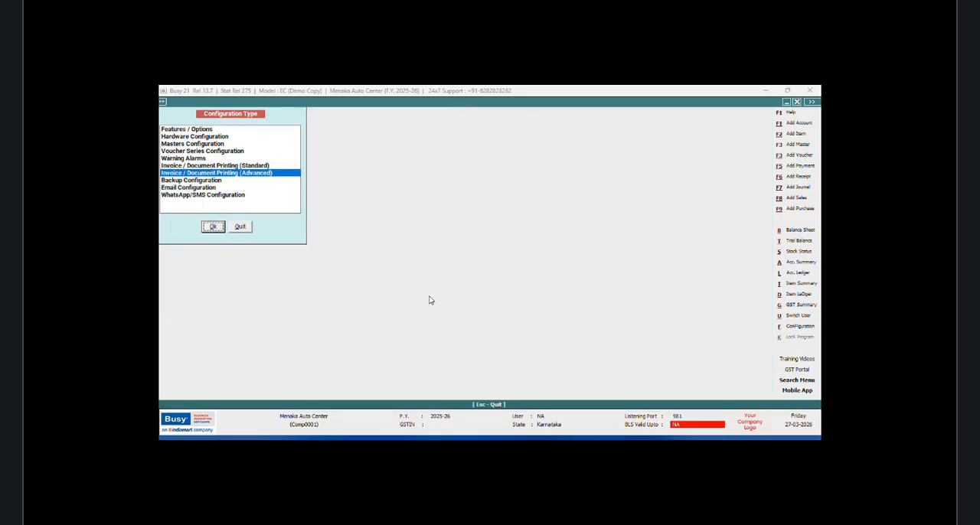
click(240, 227)
Step: Preview the voucher's Sales Invoice print and check the tax summary headings below the grand total
click(587, 102)
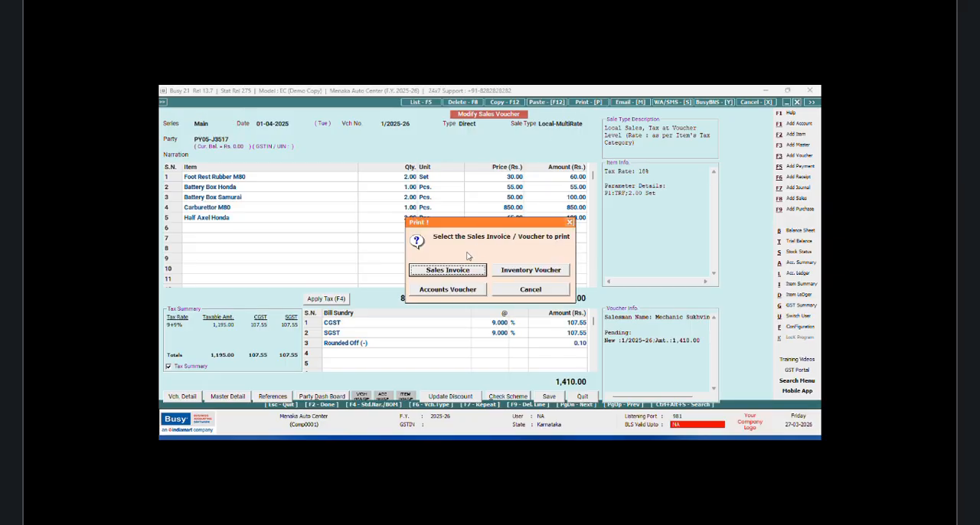
click(460, 272)
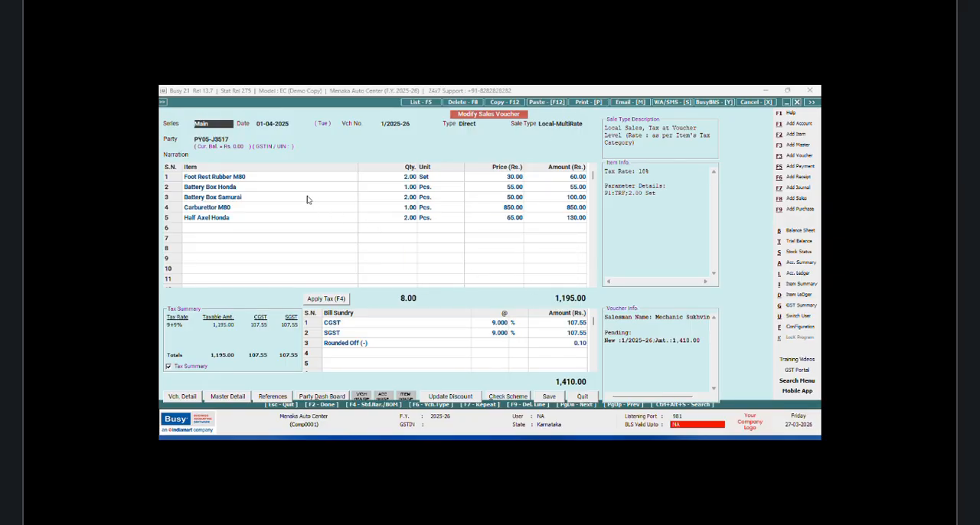
click(252, 180)
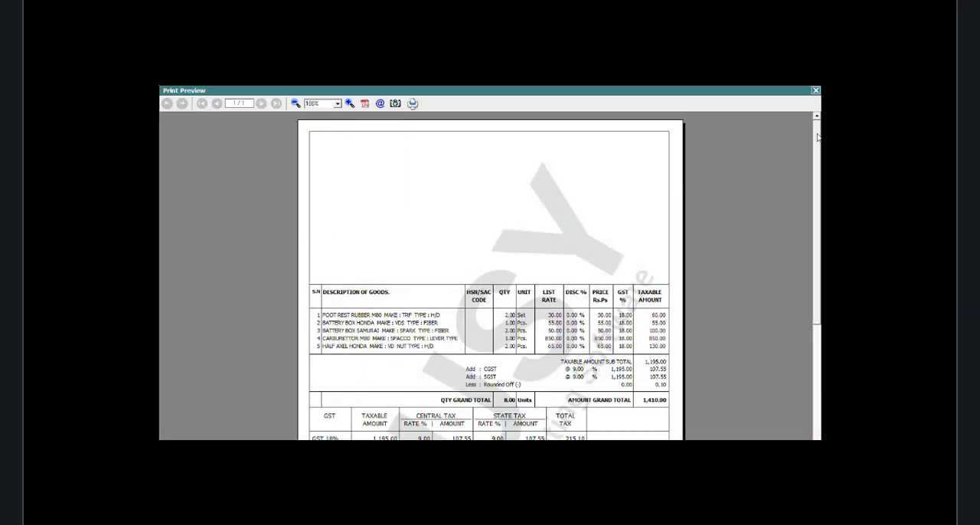
drag(817, 136, 818, 210)
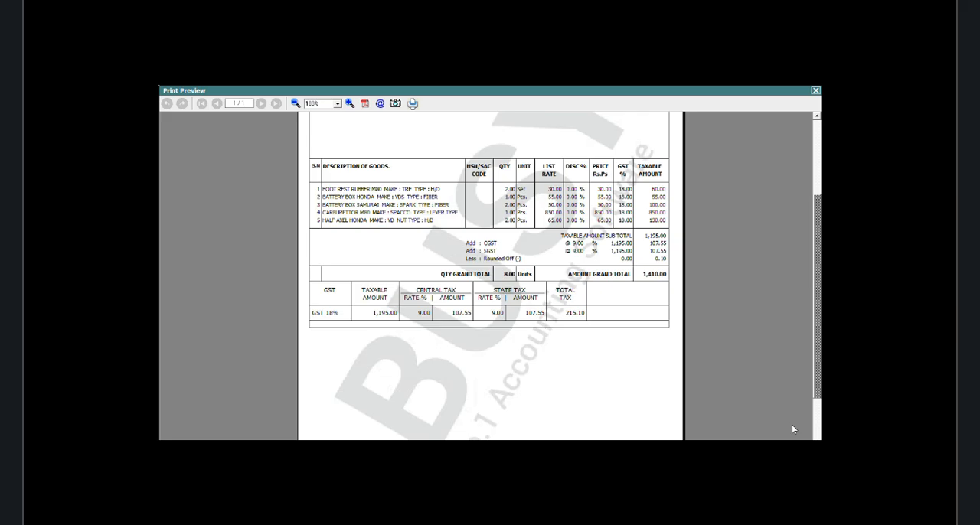
key(Escape)
Step: Quit the current voucher and reopen the Main series sales voucher dated 01-04-2025 for modification
click(579, 400)
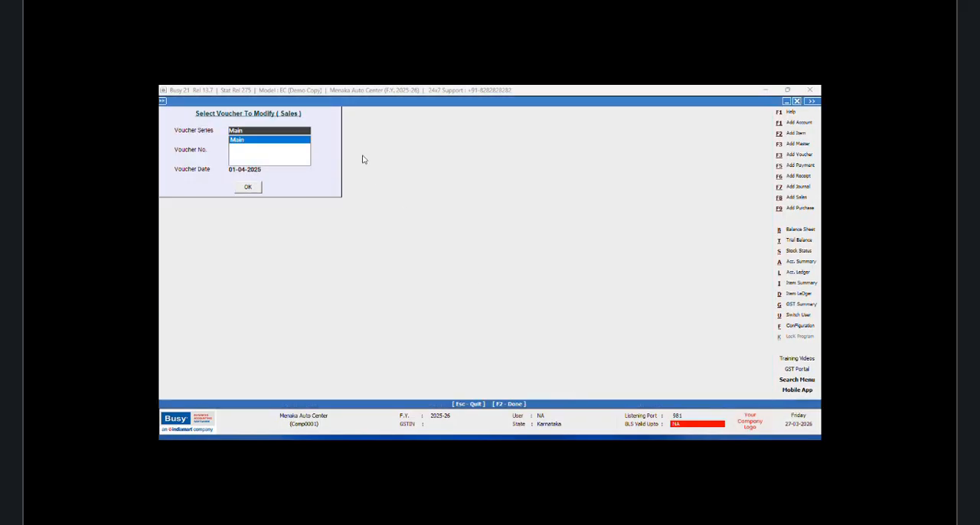
click(257, 147)
click(248, 187)
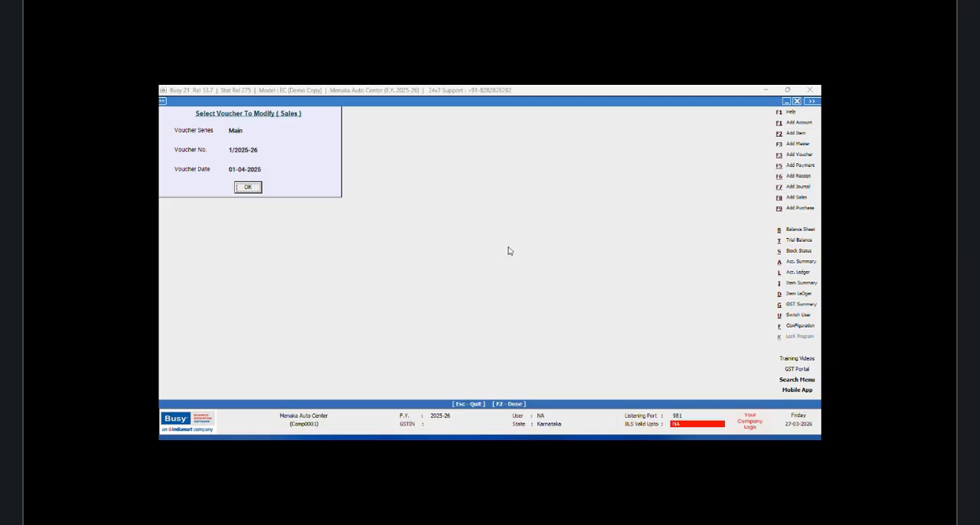
Step: Preview the reopened voucher's Sales Invoice print and check the column alignment of the tax summary table
click(584, 102)
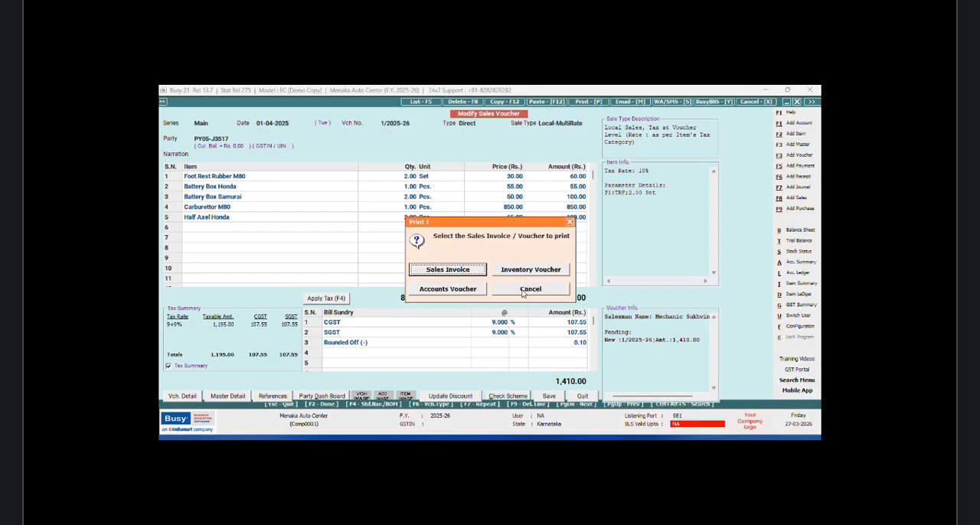
click(468, 274)
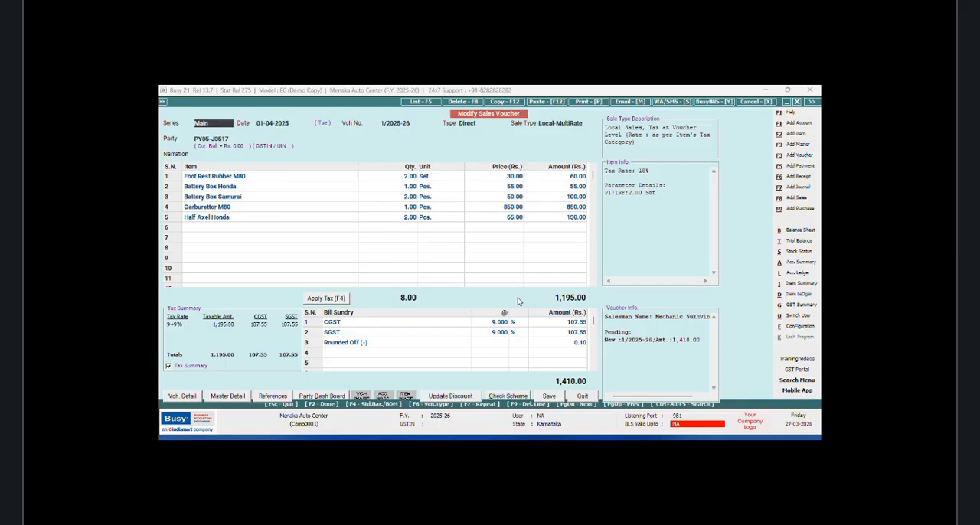
click(249, 177)
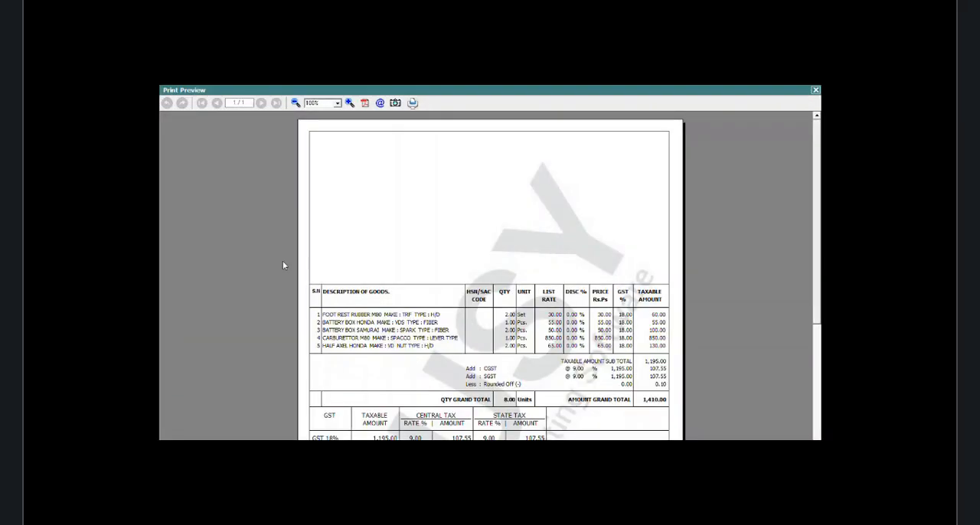
drag(815, 187, 798, 208)
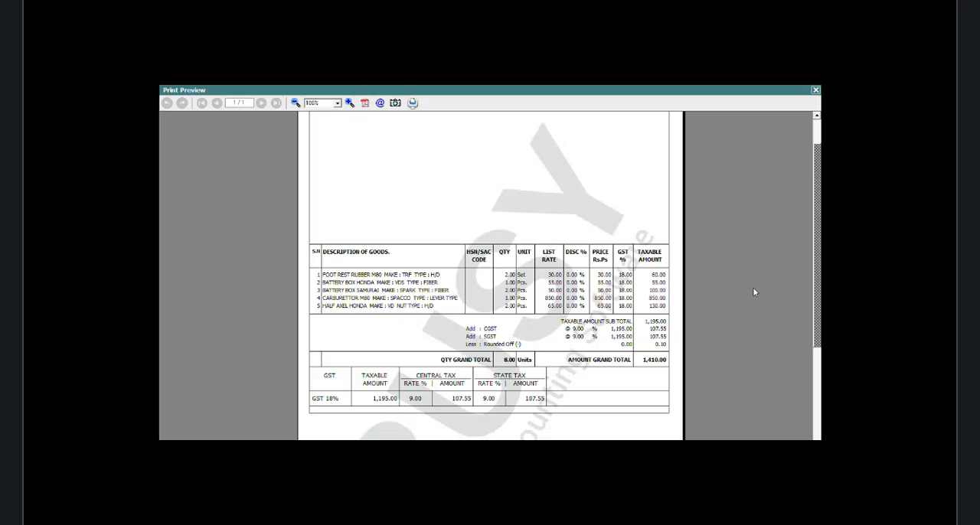
click(814, 92)
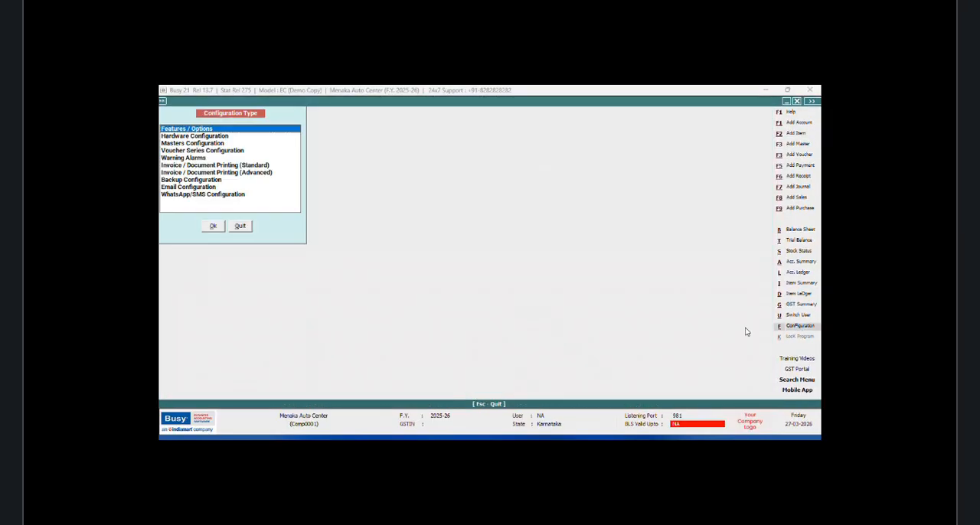
Step: Open the advanced invoice/document printing configuration
click(258, 174)
click(212, 227)
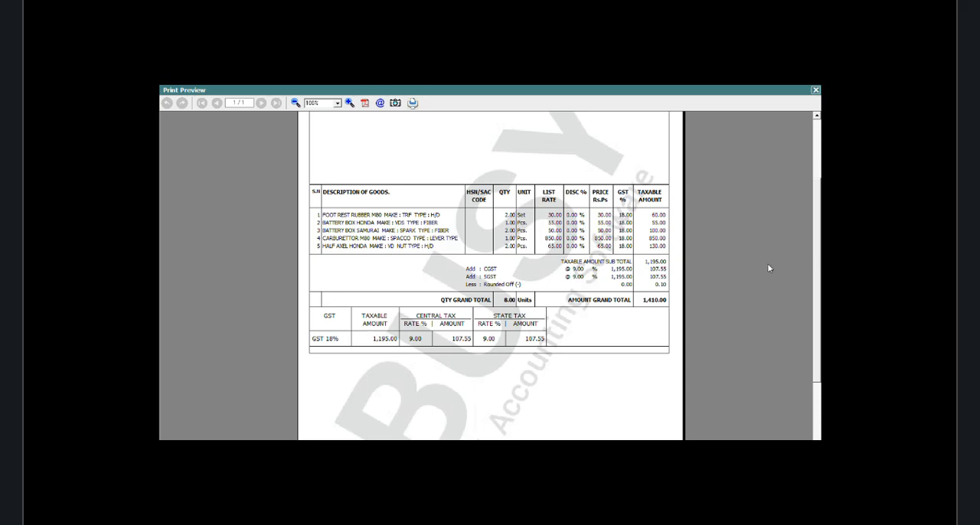
Step: Examine the tax summary table in the invoice print preview and close the preview
scroll(803, 153, up, 3)
scroll(803, 151, down, 2)
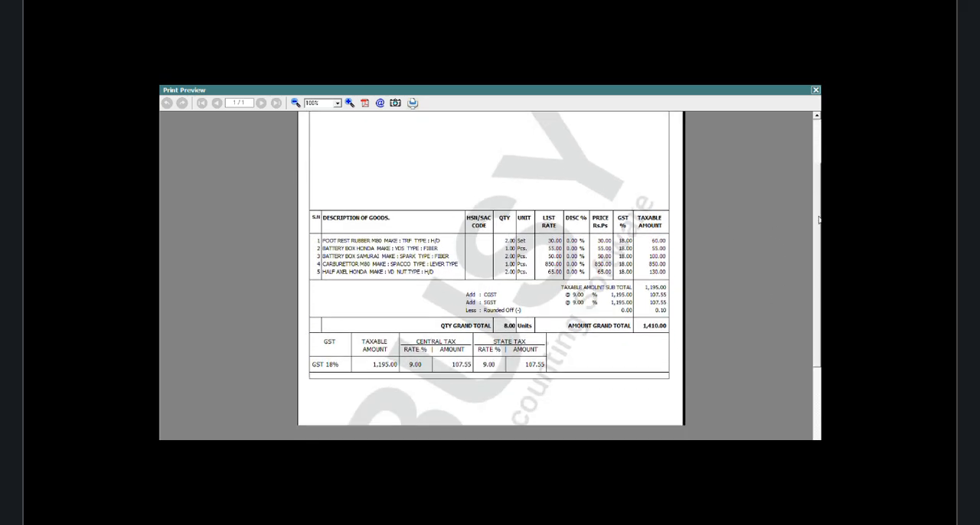
drag(819, 220, 819, 228)
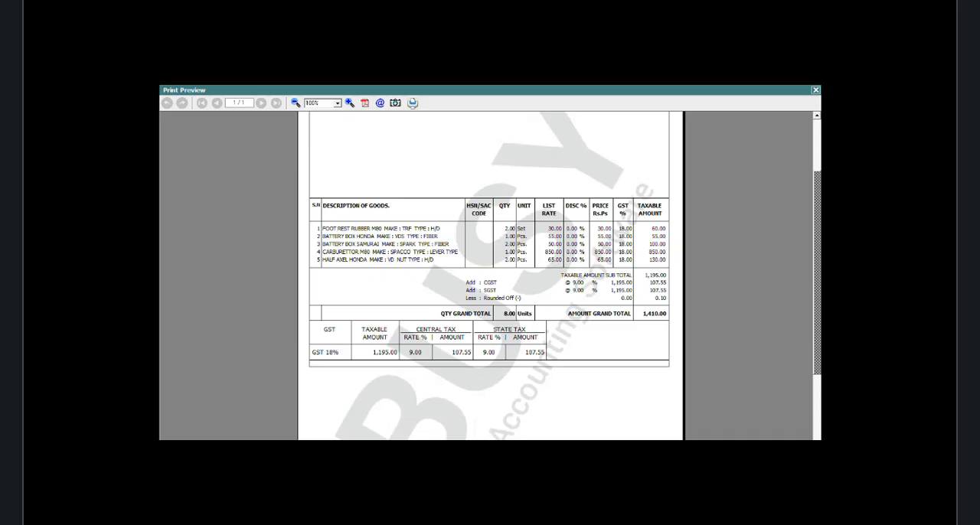
click(816, 91)
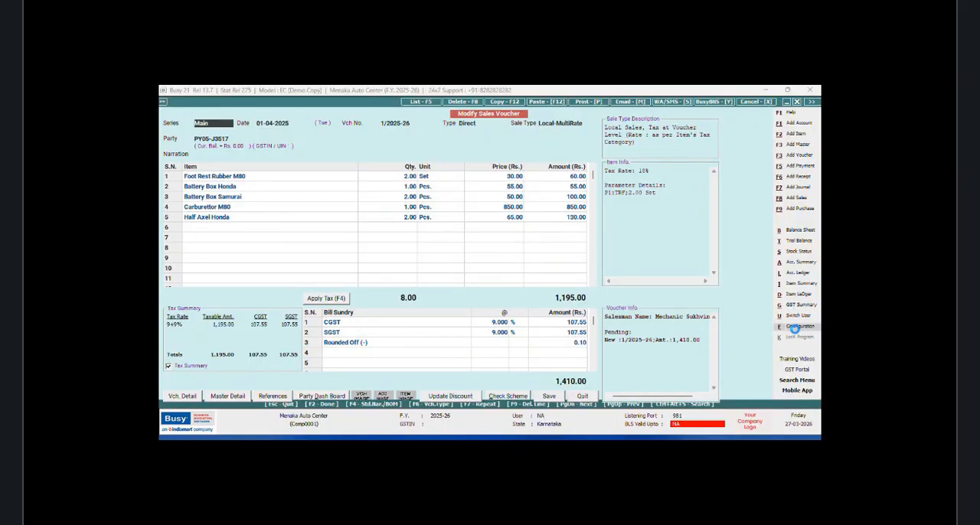
Step: Return to the advanced document configuration and open the body of the NEW DESIGN sales invoice format
click(797, 327)
click(273, 175)
click(218, 227)
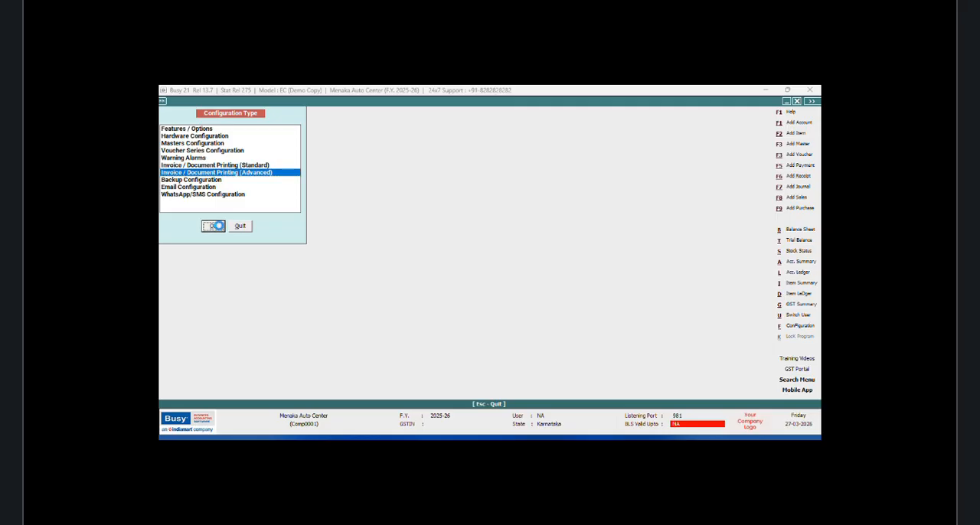
click(175, 143)
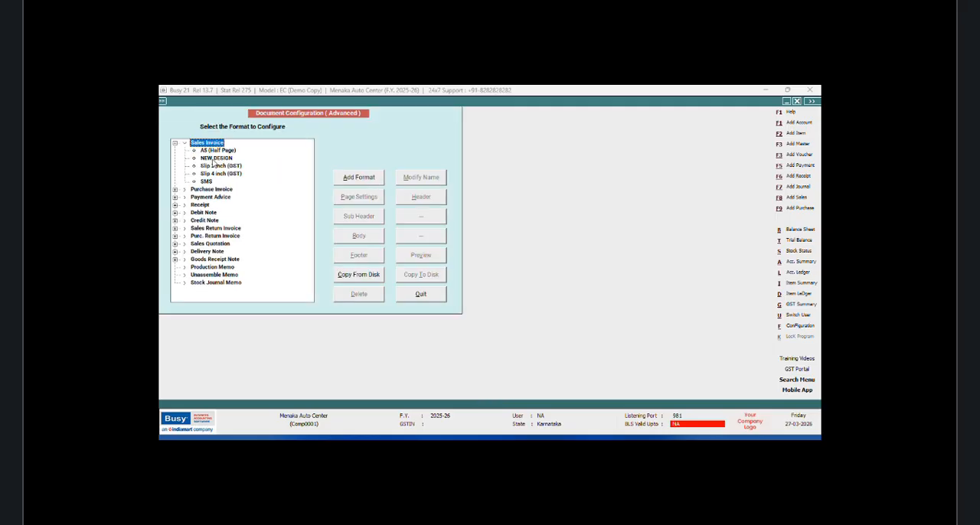
click(215, 159)
click(358, 235)
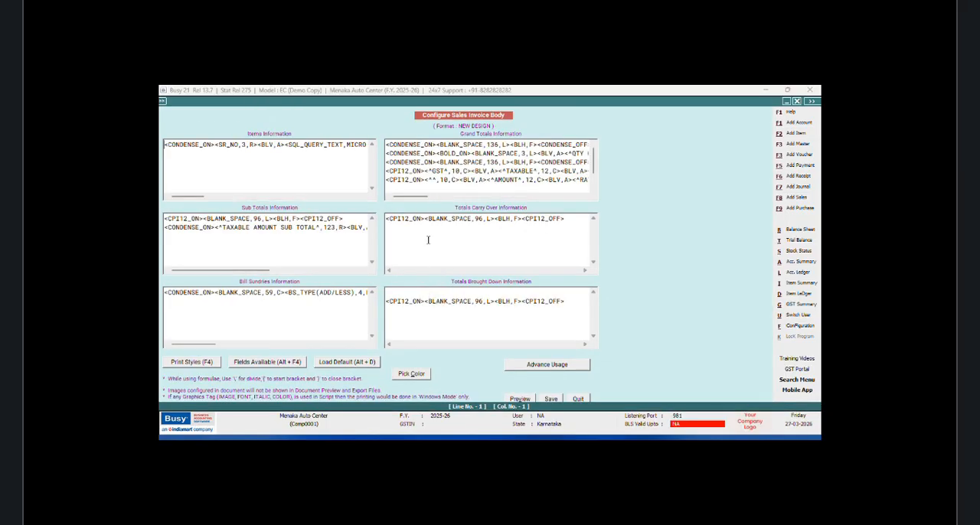
Step: Copy the entire TAX SQL query line from the Grand Totals information
scroll(595, 160, down, 1)
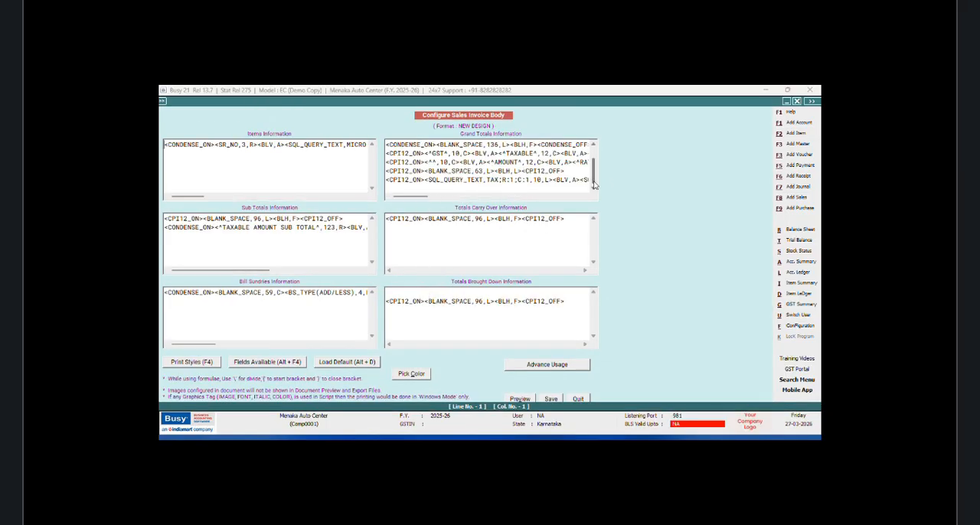
drag(388, 176, 603, 176)
right_click(556, 180)
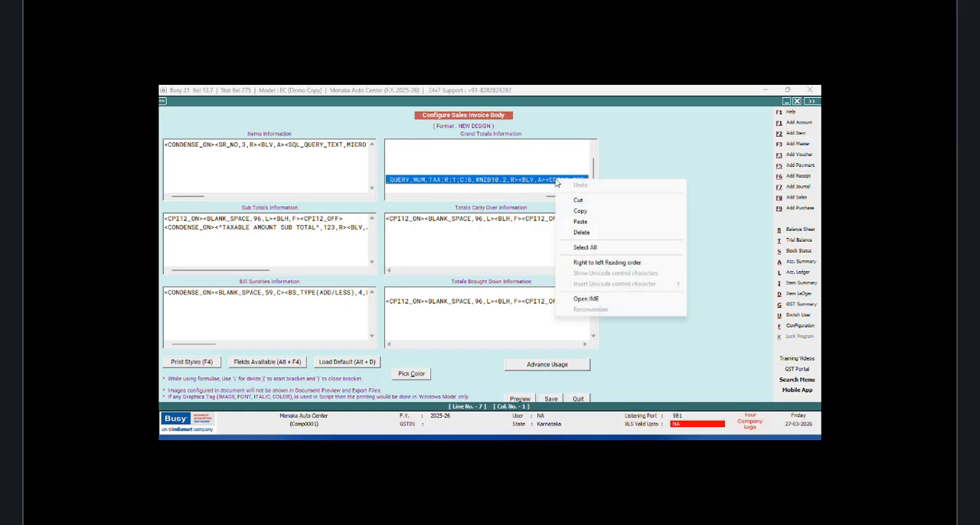
click(580, 210)
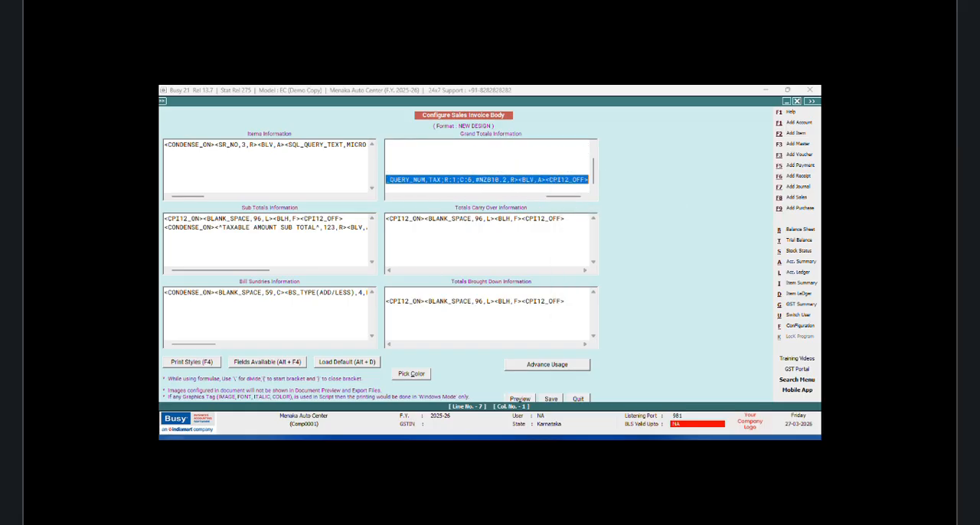
Step: Switch to Notepad and replace the contents of CD KEY.txt with the copied TAX SQL query line
key(super)
click(211, 234)
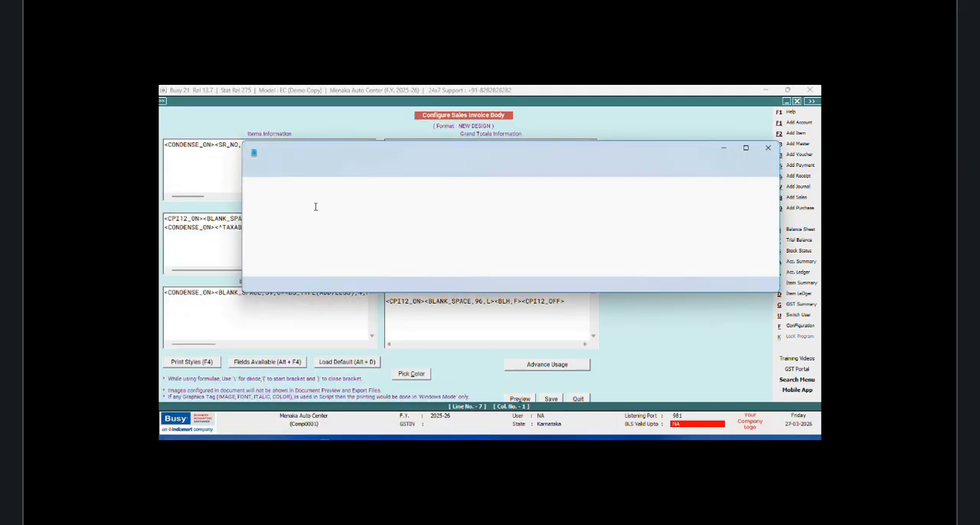
drag(382, 190, 229, 192)
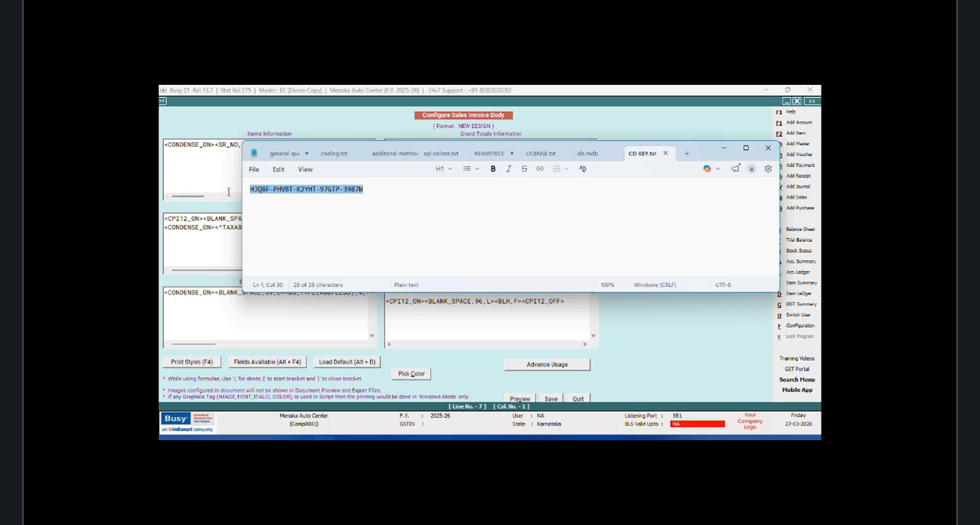
key(ctrl+x)
key(ctrl+v)
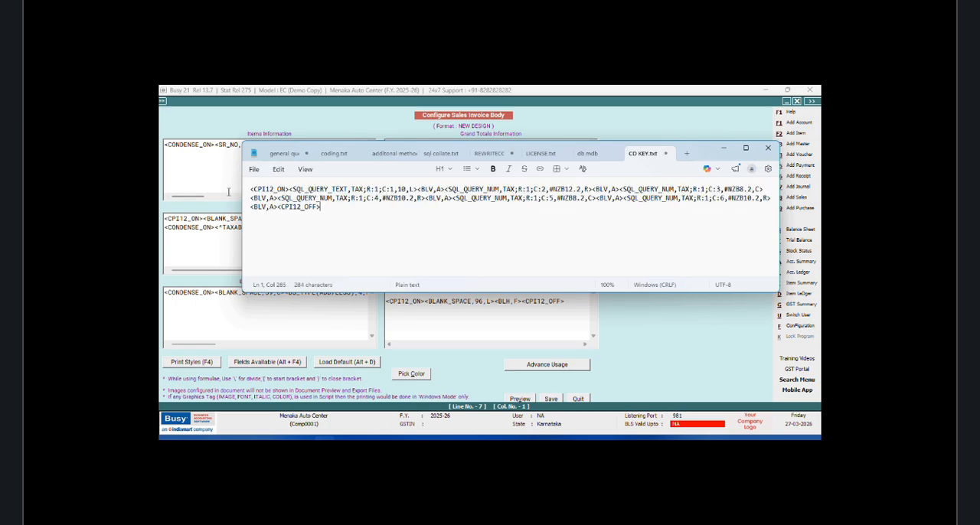
Step: Replace every R:1 with R:2 in the pasted TAX query line
click(279, 170)
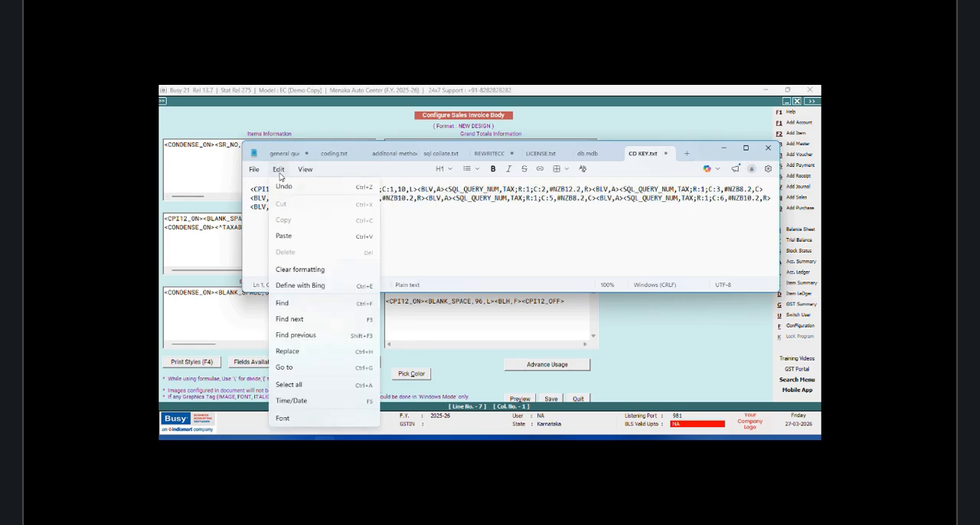
click(288, 351)
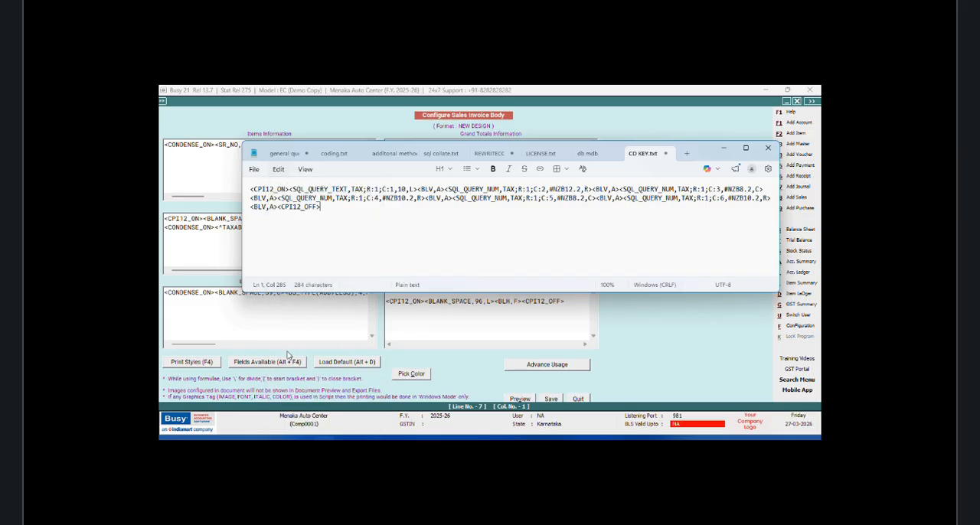
click(381, 195)
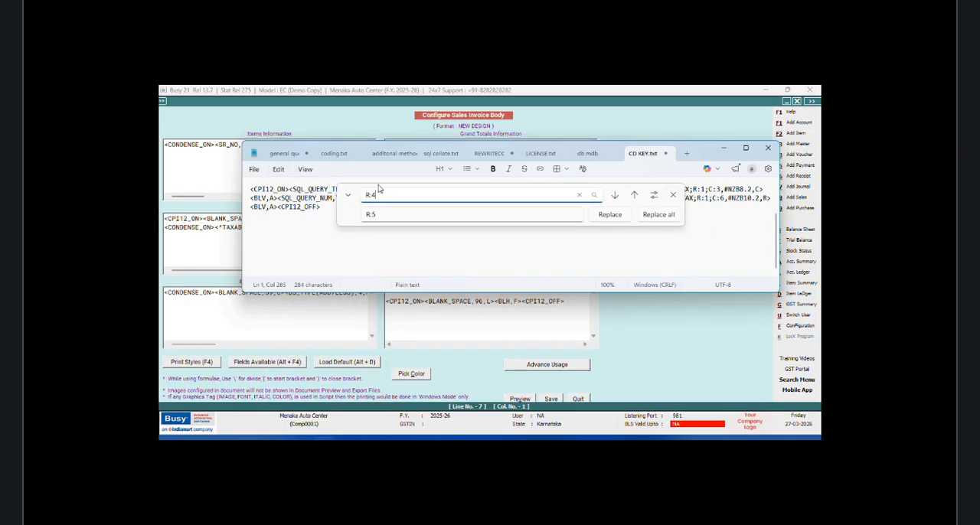
text(:1)
click(397, 214)
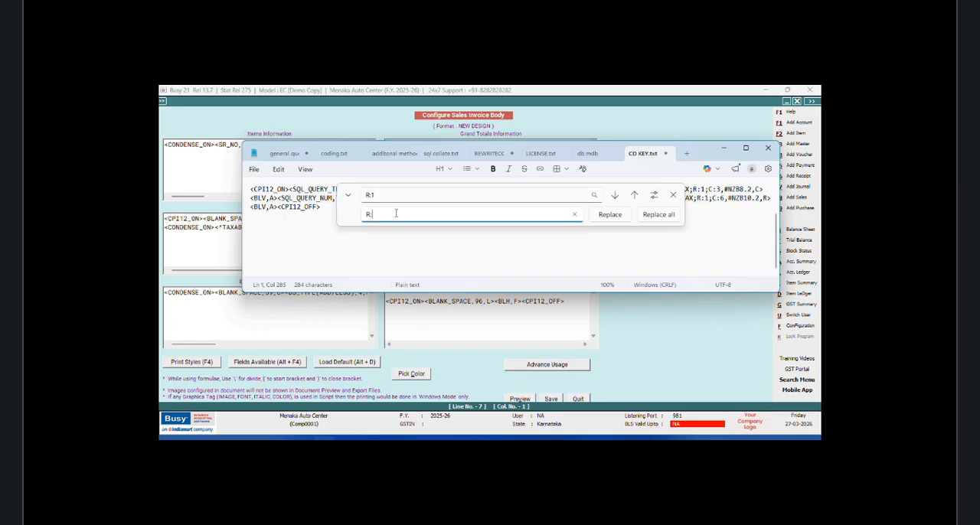
text(2)
click(656, 215)
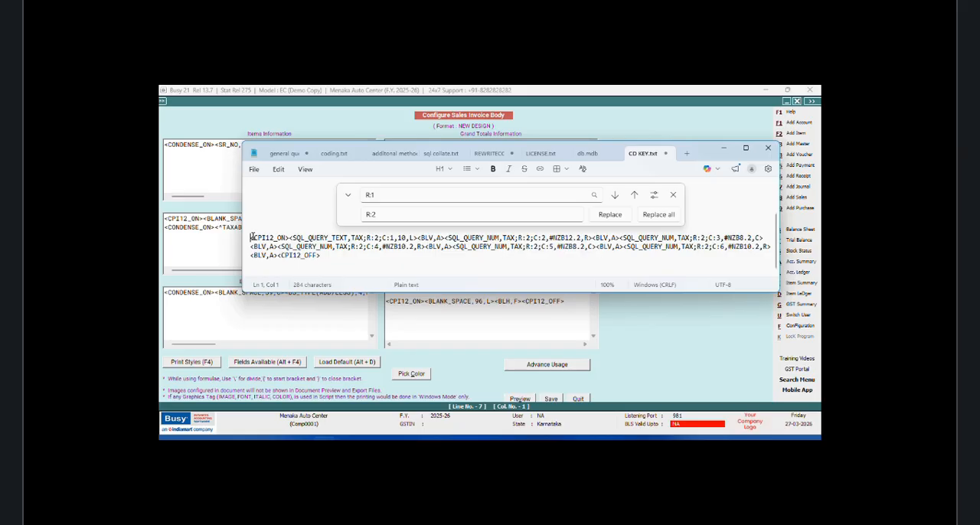
Step: Cut the R:2 query line from Notepad and paste it in Busy on a new line below the R:1 row in Grand Totals Information
drag(252, 238, 464, 264)
right_click(465, 247)
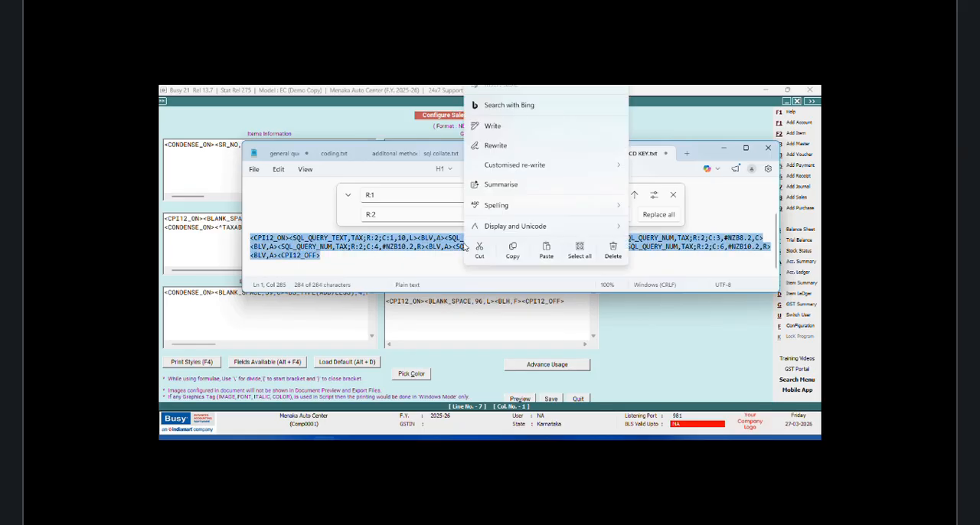
click(479, 281)
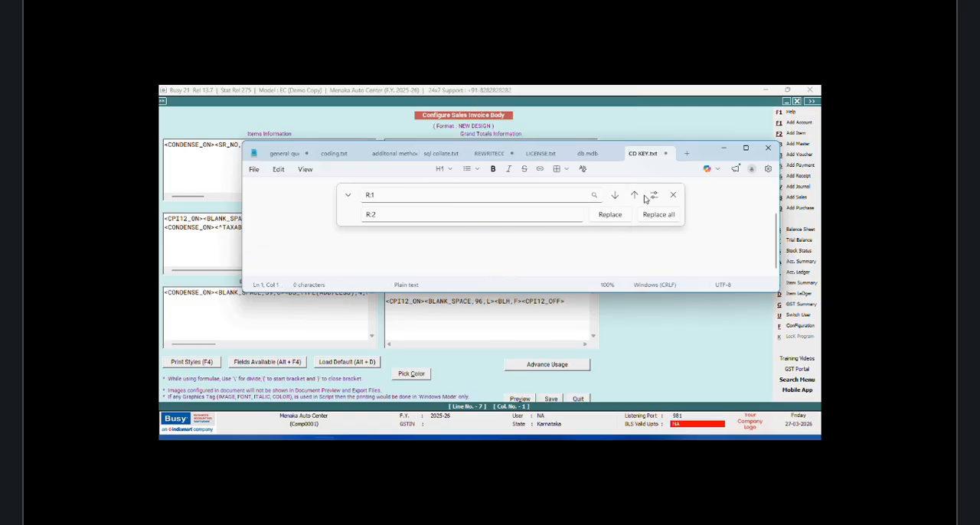
click(673, 194)
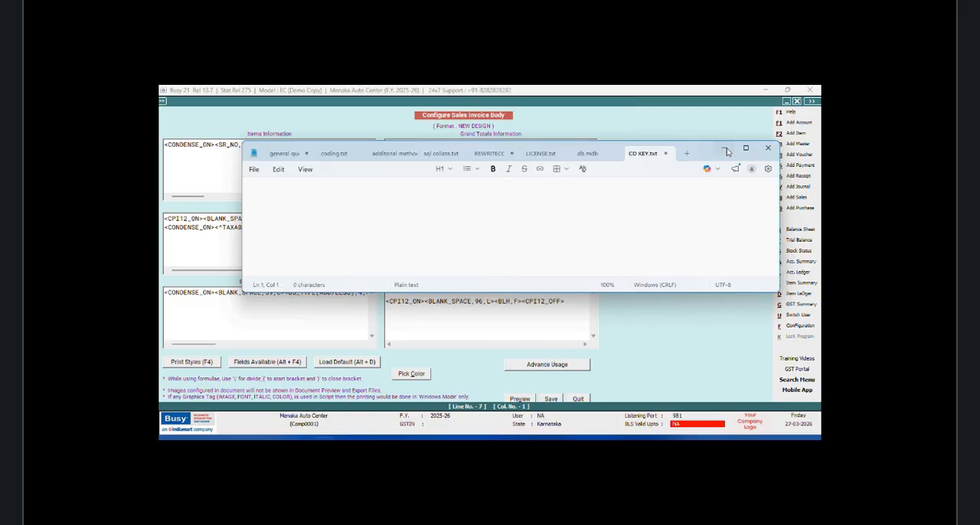
click(725, 149)
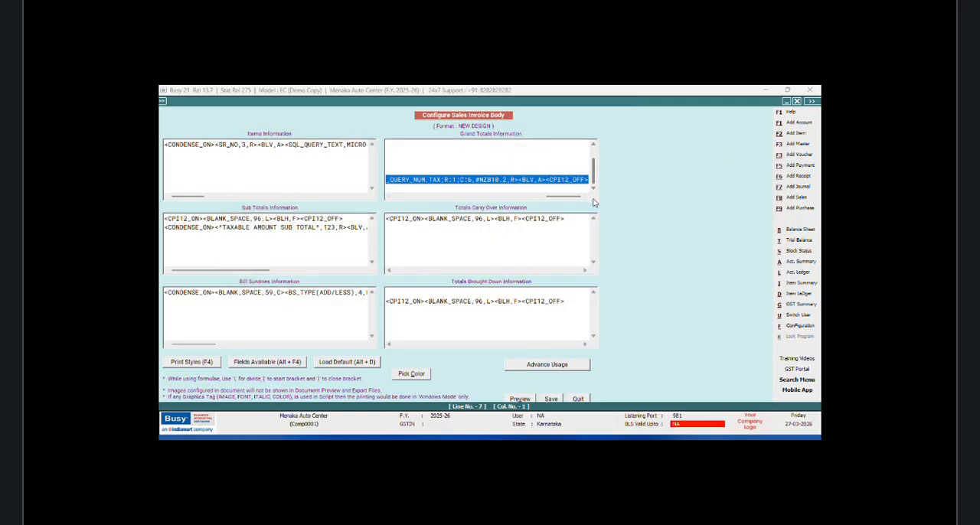
click(589, 180)
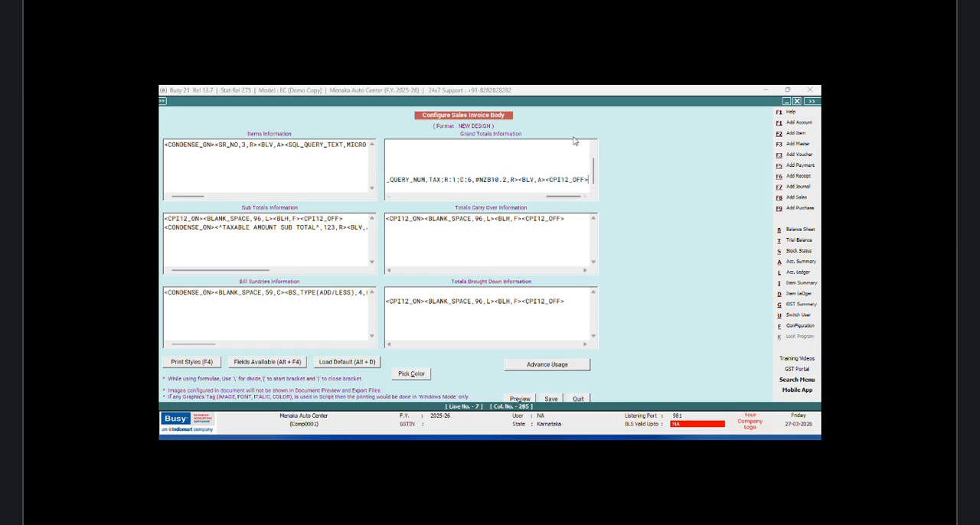
key(Return)
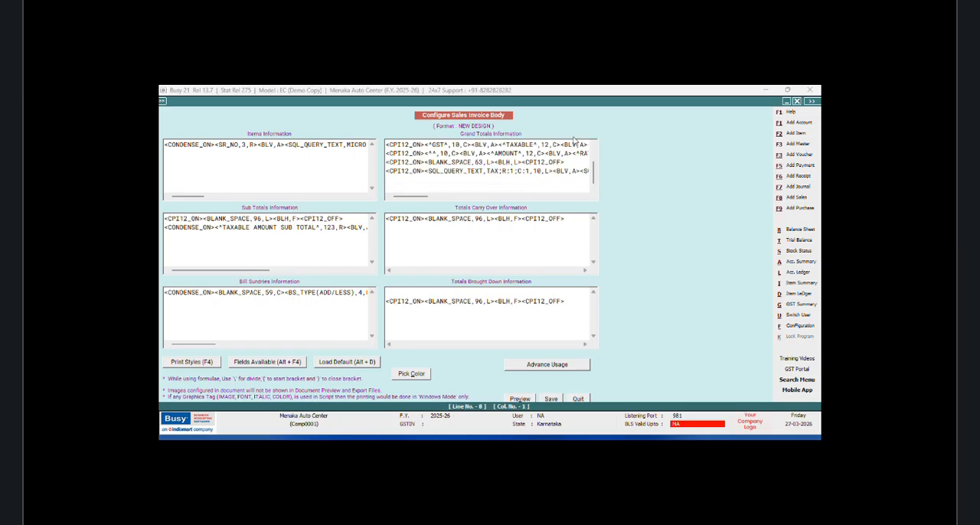
key(ctrl+v)
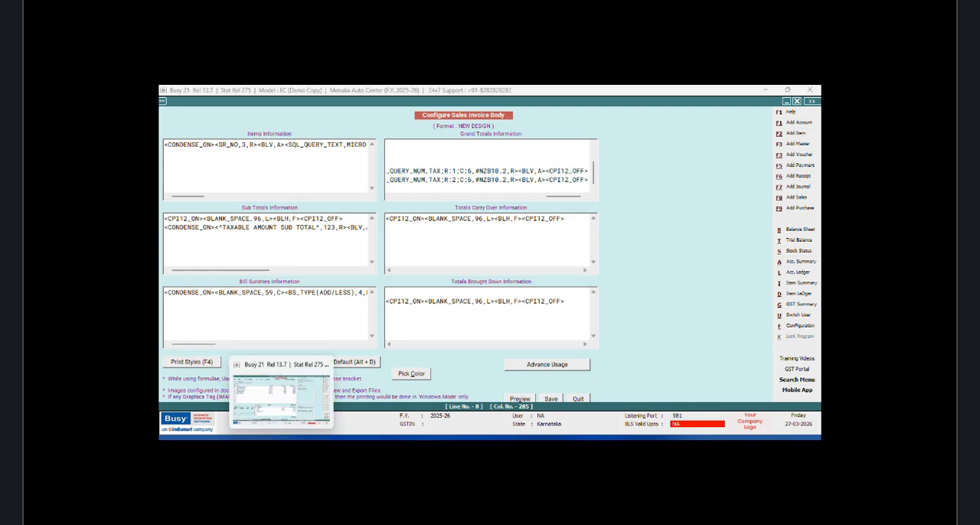
Step: Paste the query line into Notepad again and replace every R:2 with R:3
click(304, 437)
right_click(350, 202)
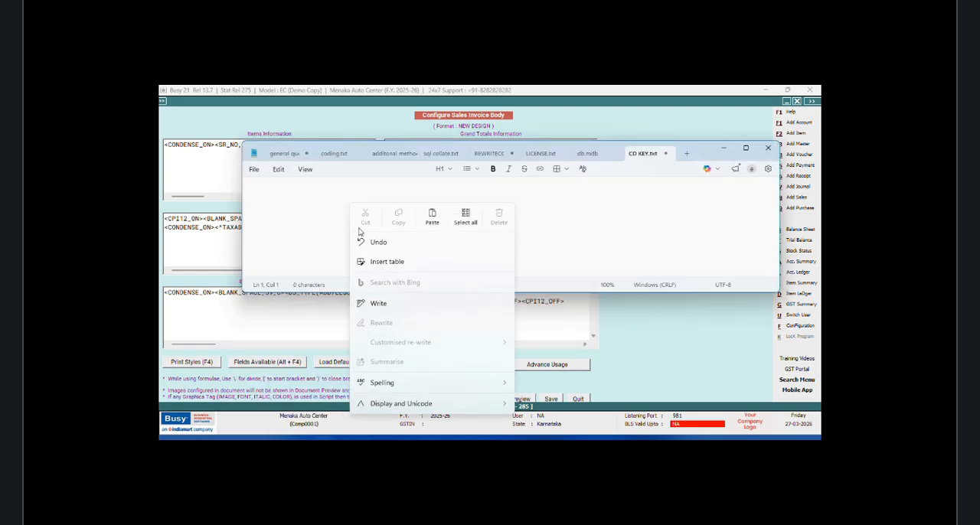
click(431, 217)
click(280, 170)
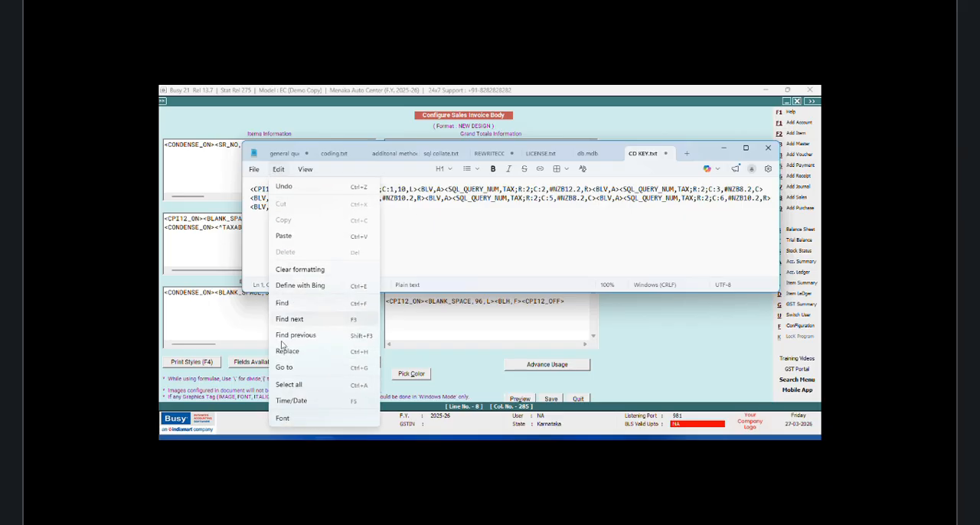
click(285, 352)
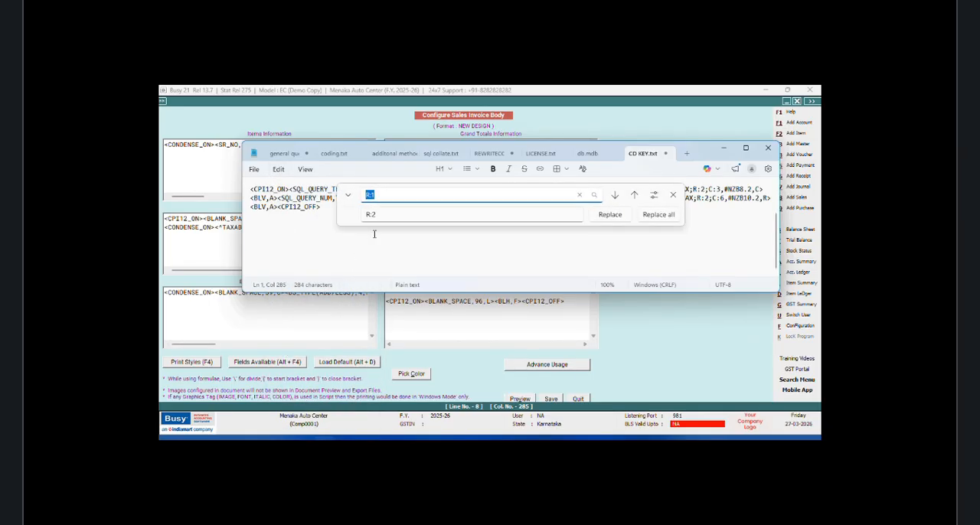
click(383, 194)
text(:2)
click(383, 215)
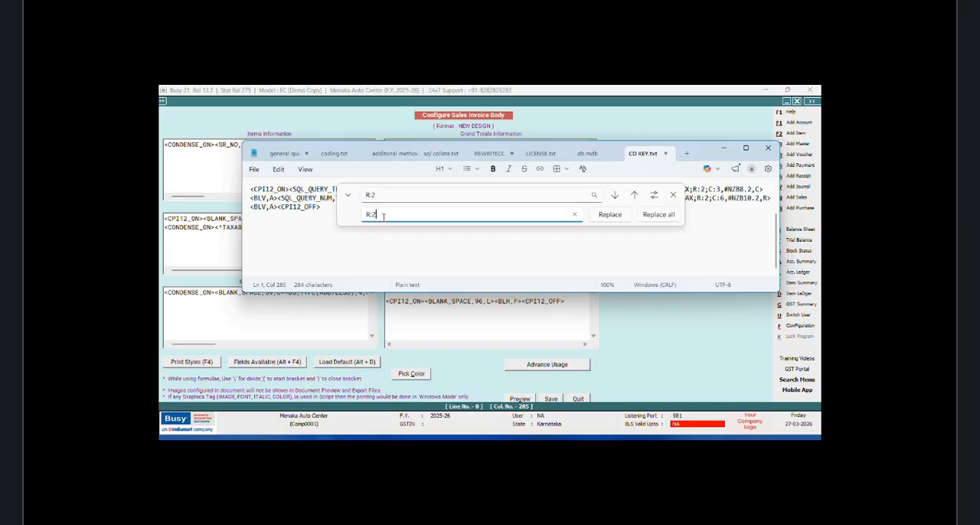
text(3)
click(658, 214)
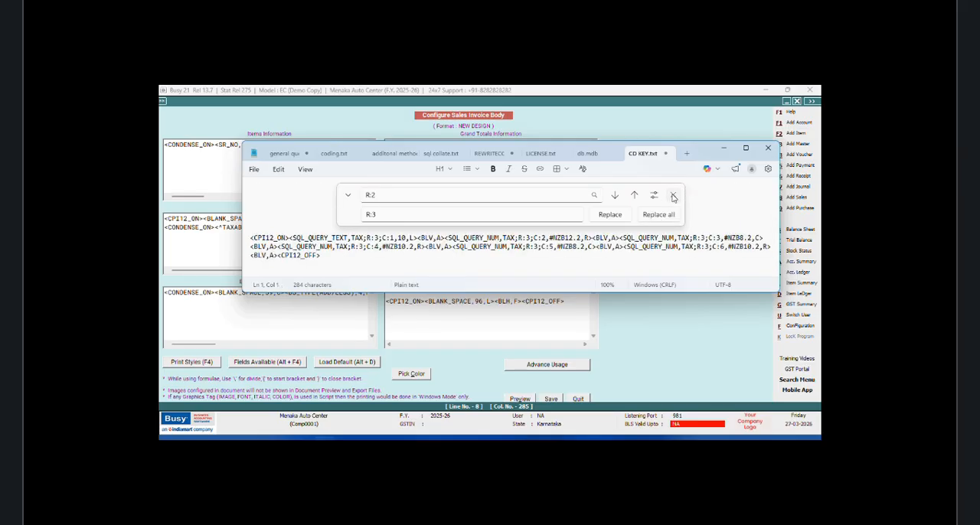
click(673, 196)
Step: Cut the R:3 query line from Notepad and paste it in Busy on a new line below the R:2 row in Grand Totals Information
drag(327, 205, 252, 188)
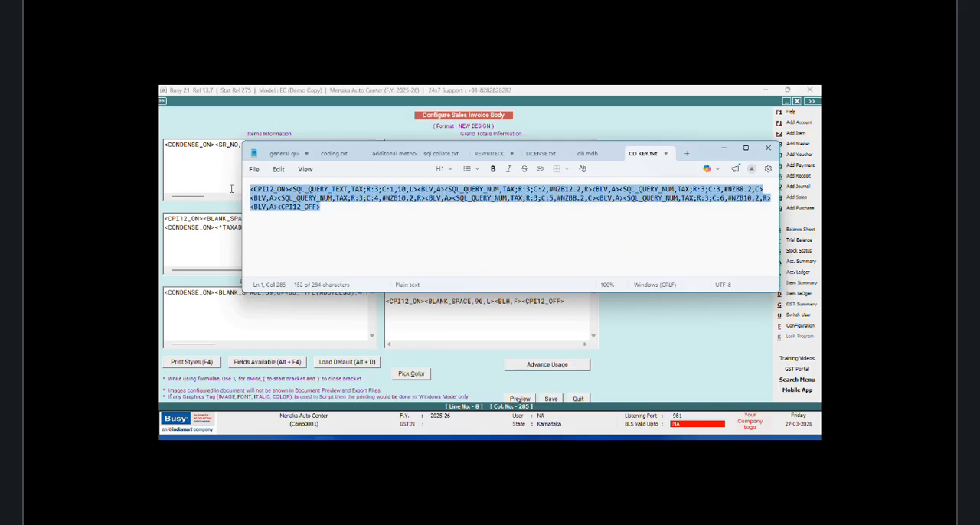
right_click(253, 199)
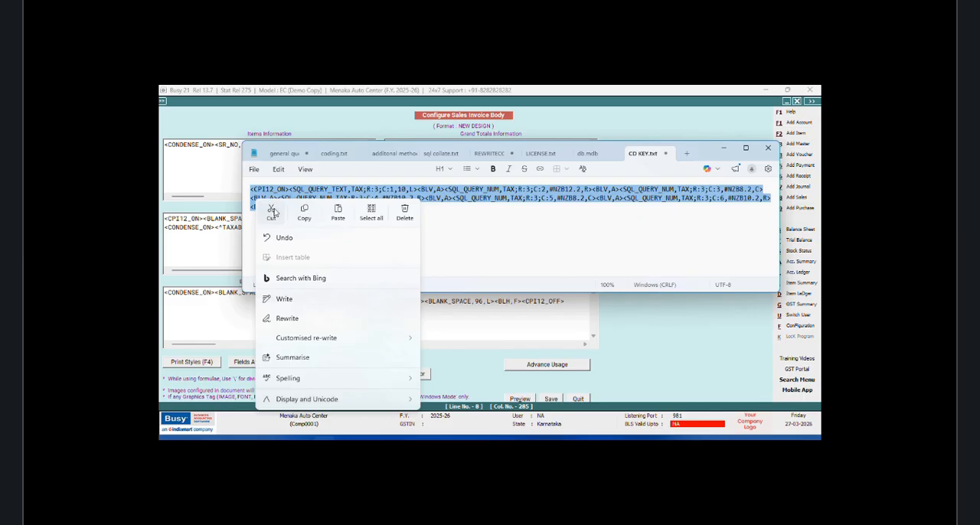
click(271, 211)
click(723, 149)
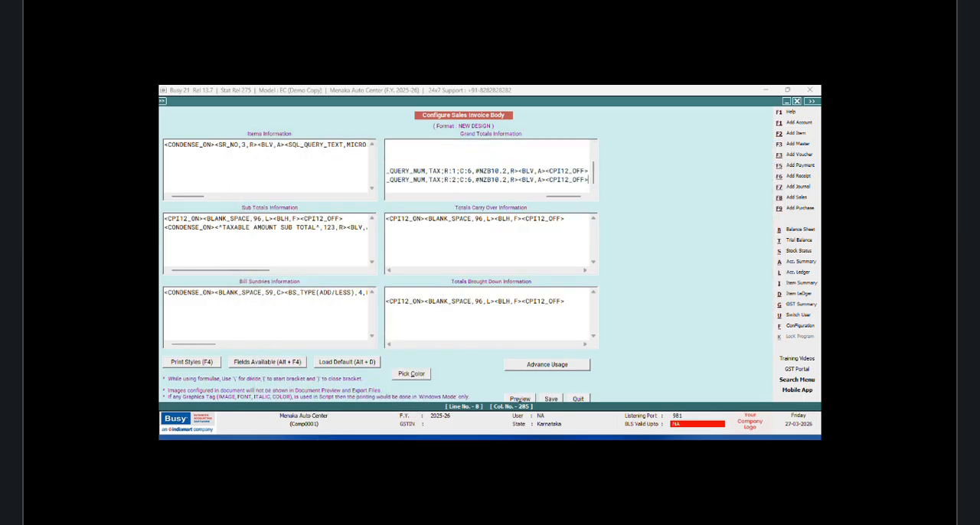
key(Return)
key(ctrl+v)
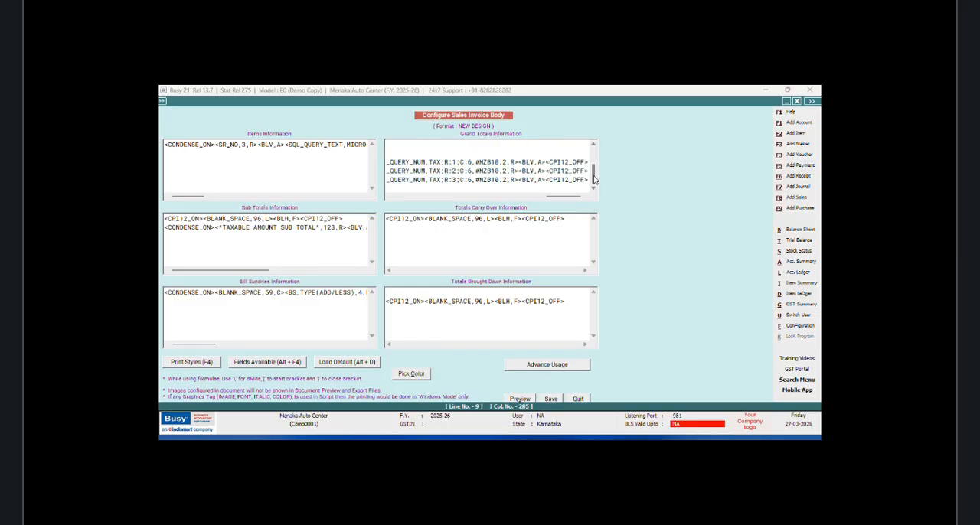
Step: Copy the <CPI12_ON><BLANK_SPACE,63,L><BLH,L><CPI12_OFF> border line located above the TAX query rows in Grand Totals Information
drag(595, 181, 396, 199)
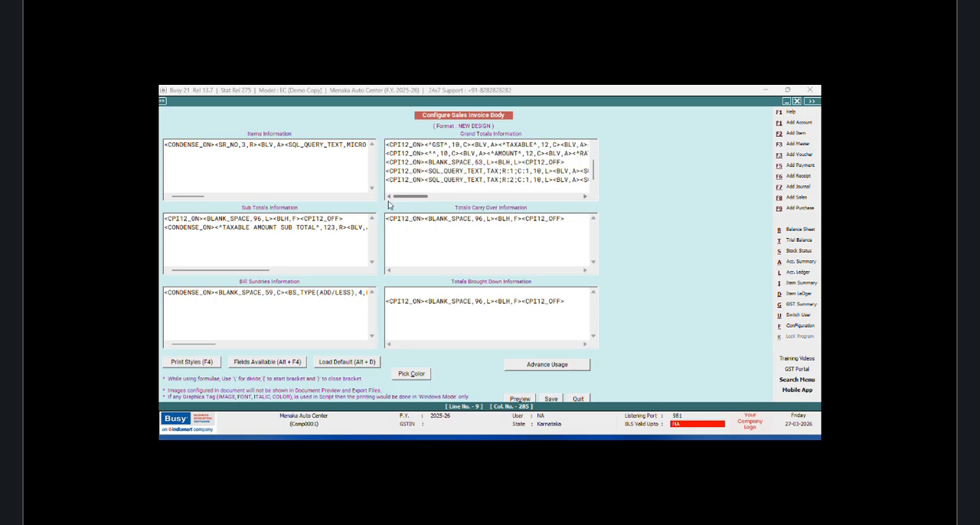
drag(571, 162, 375, 160)
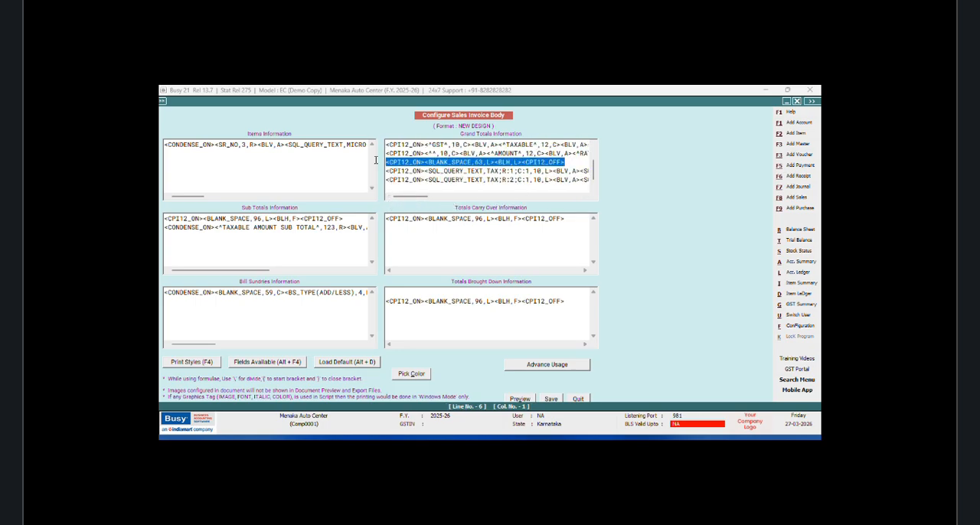
right_click(417, 159)
click(437, 193)
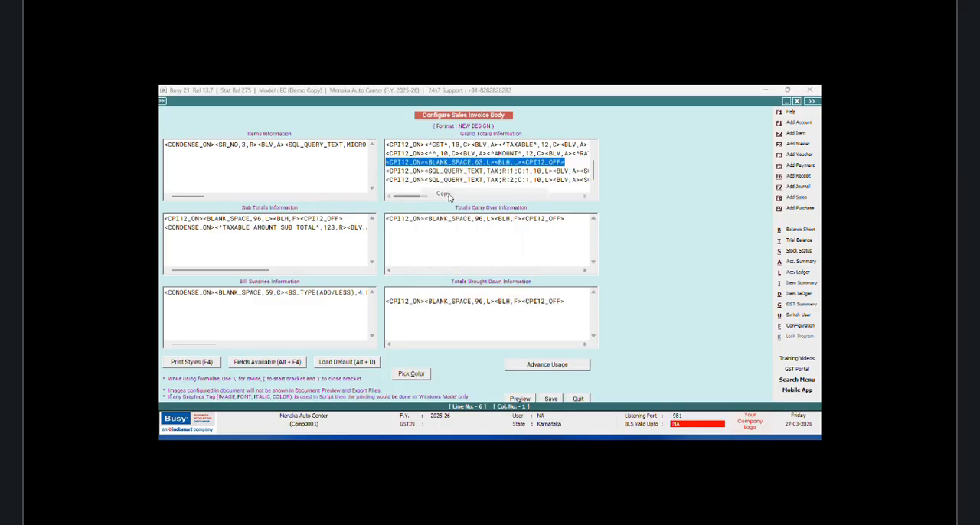
Step: Paste the copied border line below the R:3 query row and once more after an empty line
scroll(591, 176, down, 1)
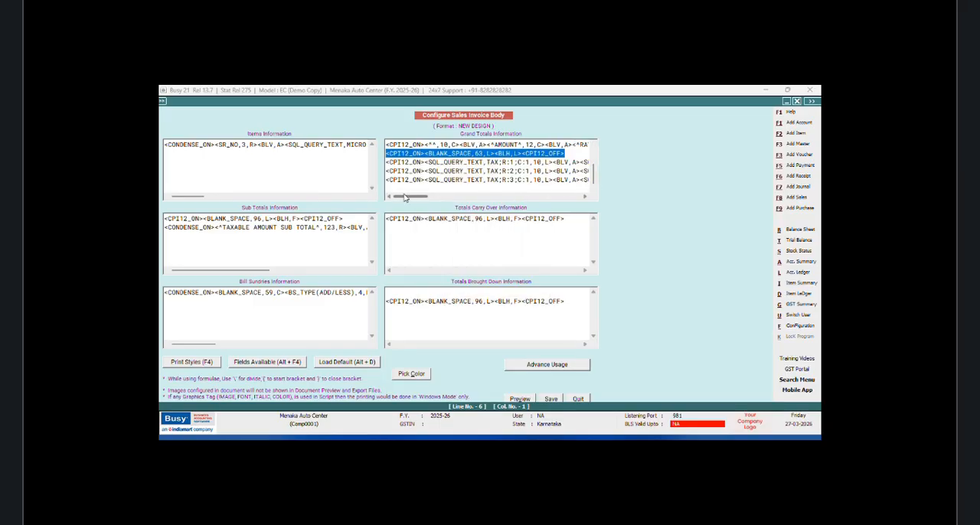
drag(406, 199, 441, 201)
drag(455, 201, 575, 202)
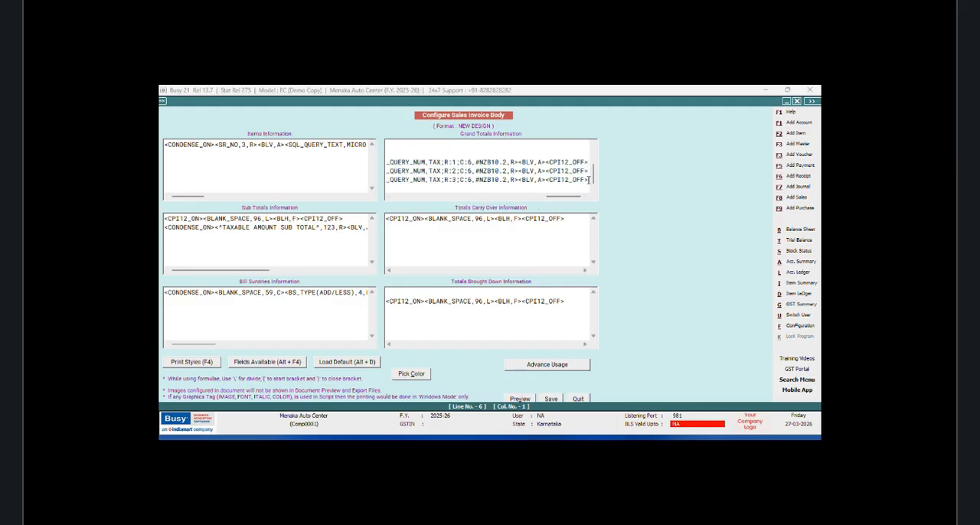
click(584, 179)
key(Return)
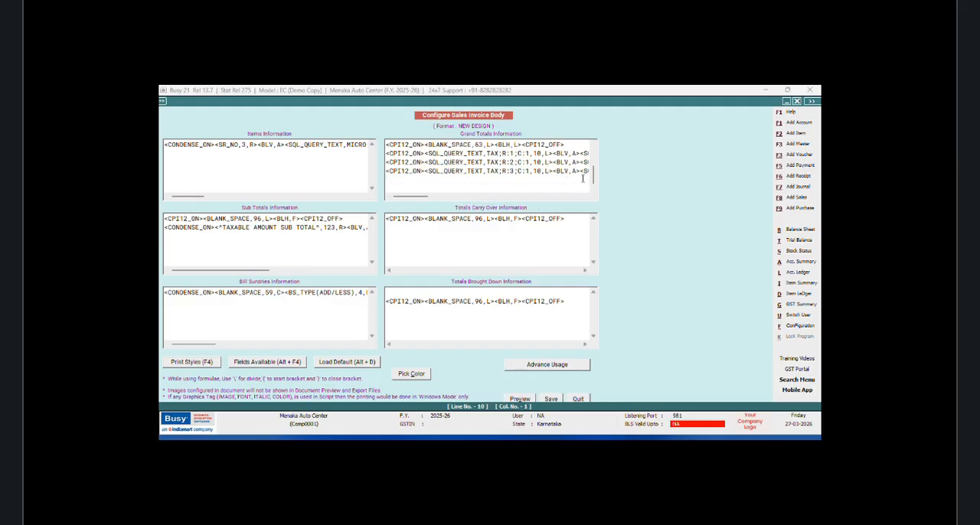
key(ctrl+v)
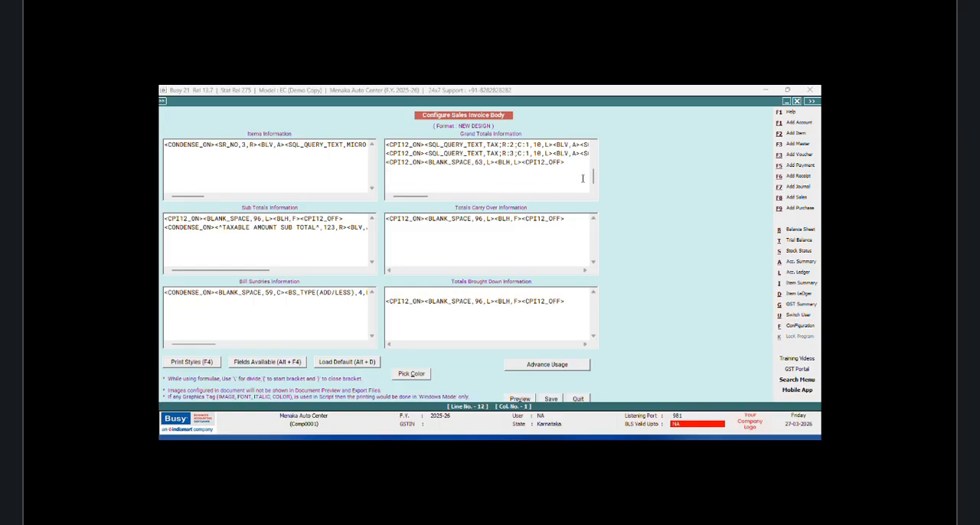
key(ctrl+v)
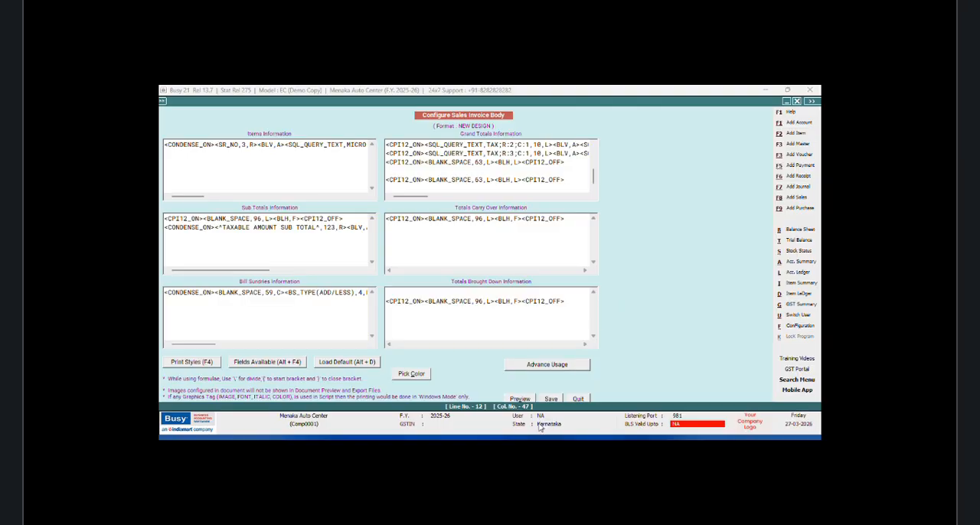
Step: Save the sales invoice body format and exit the configuration screens back to the sales voucher
click(550, 398)
key(Escape)
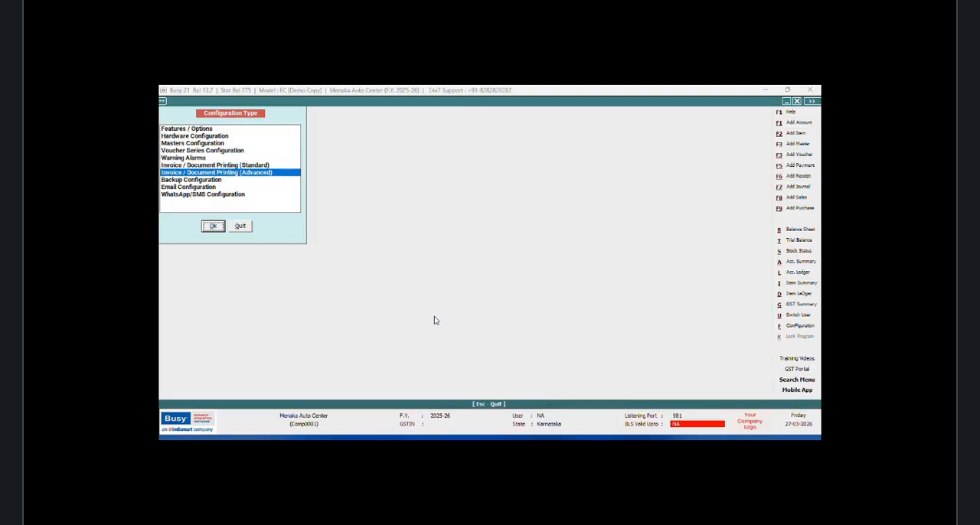
click(239, 227)
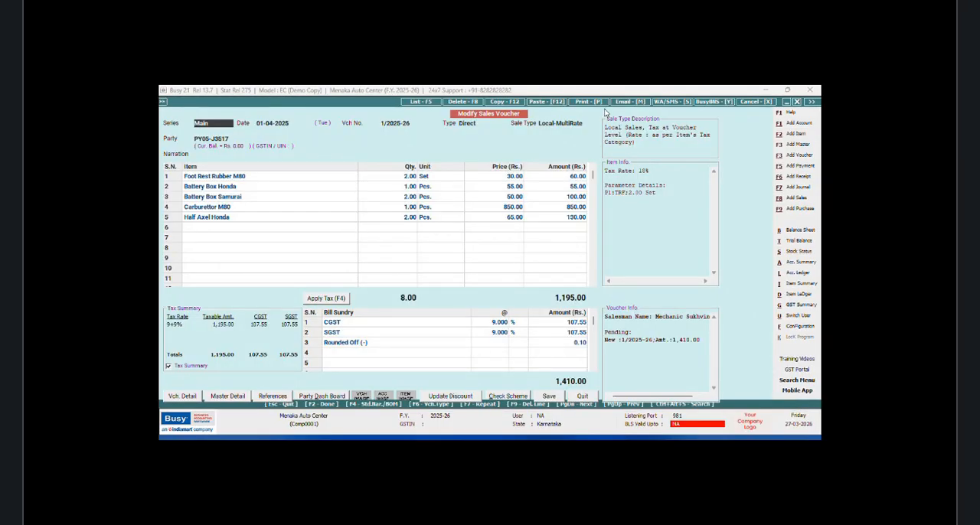
Step: Preview the sales voucher's invoice in the NEW DESIGN format, check the GST summary table, and exit the voucher screens
click(587, 102)
click(482, 268)
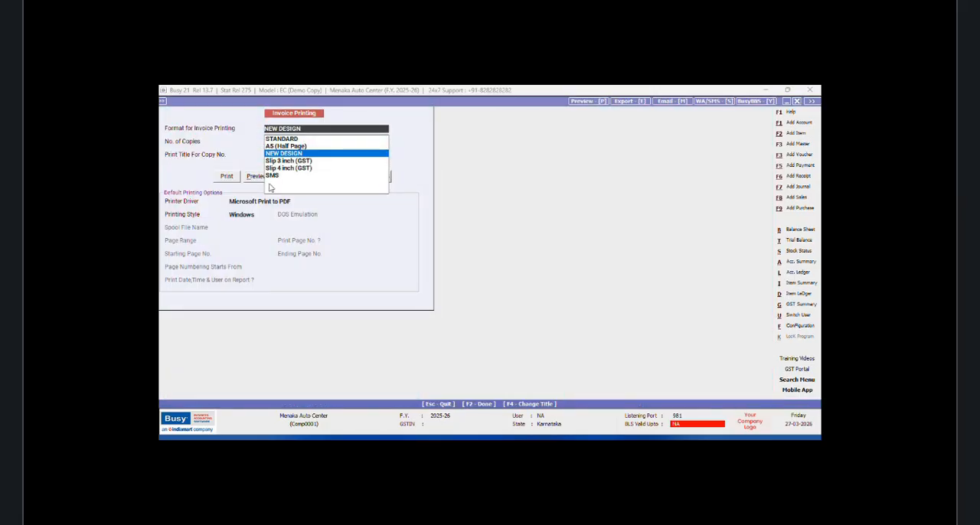
click(258, 177)
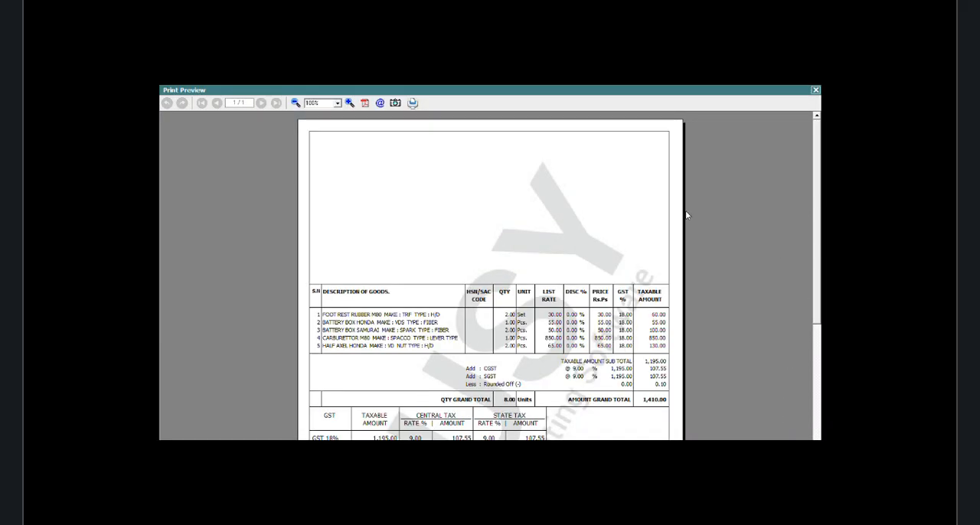
click(295, 102)
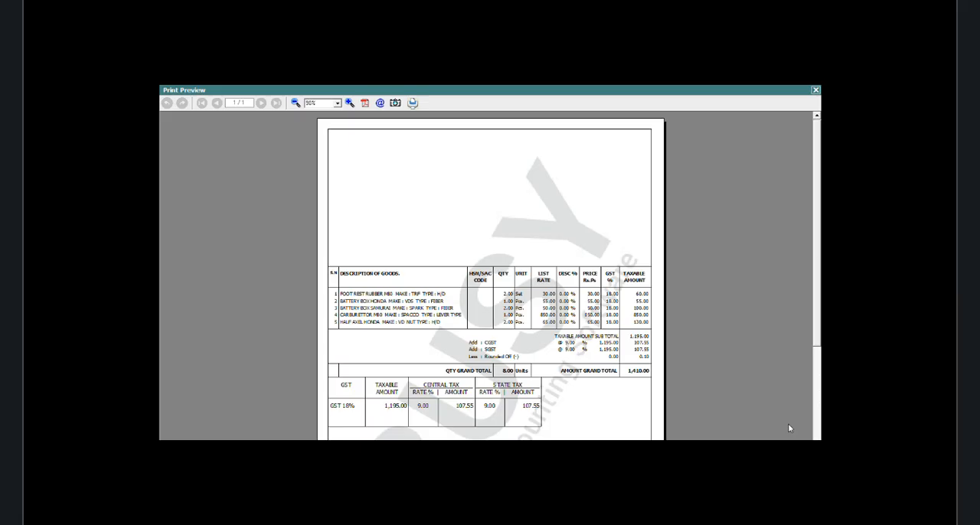
key(Escape)
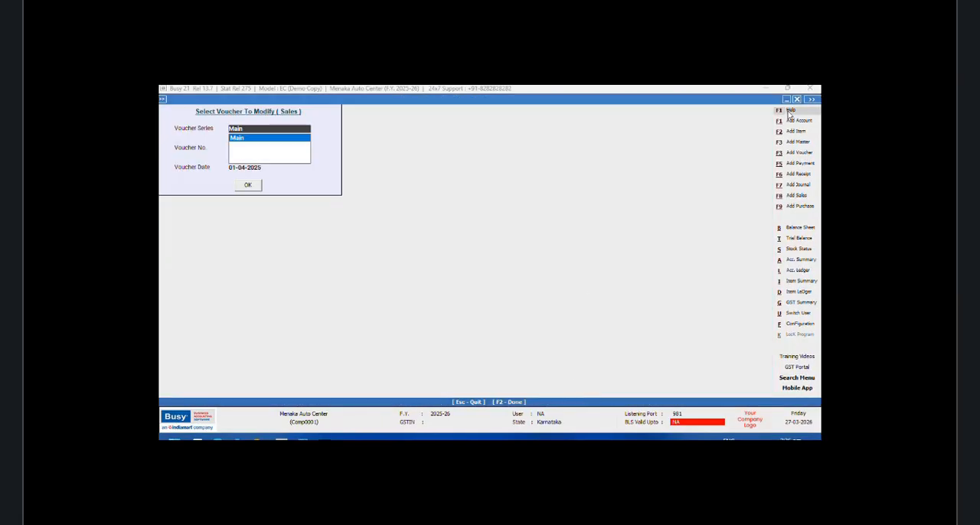
click(796, 99)
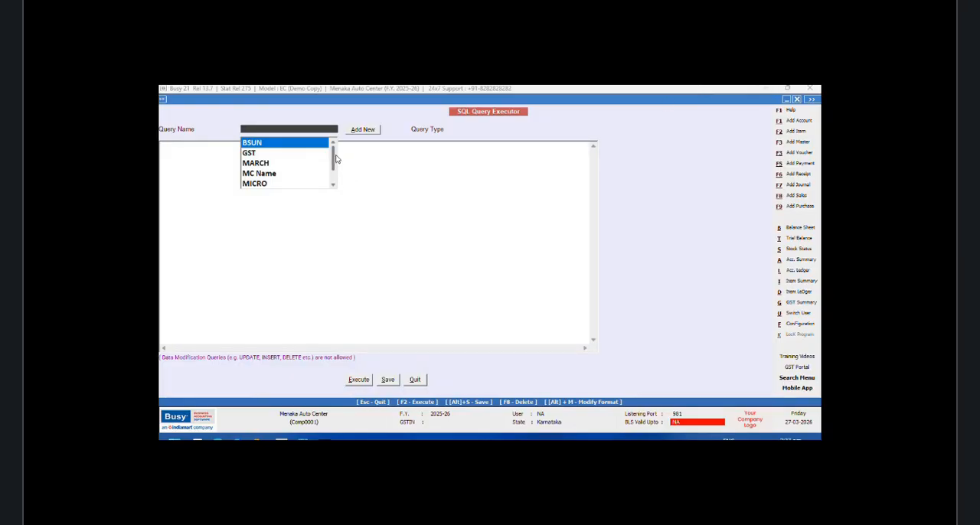
Step: Open the TAX query in the SQL Query Executor and copy its entire SQL text
scroll(336, 161, down, 1)
click(283, 187)
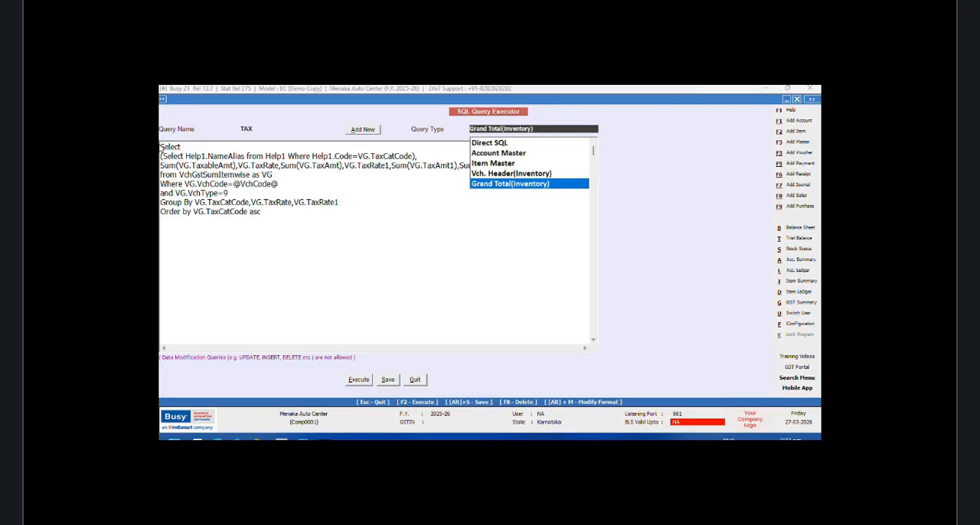
drag(161, 146, 417, 220)
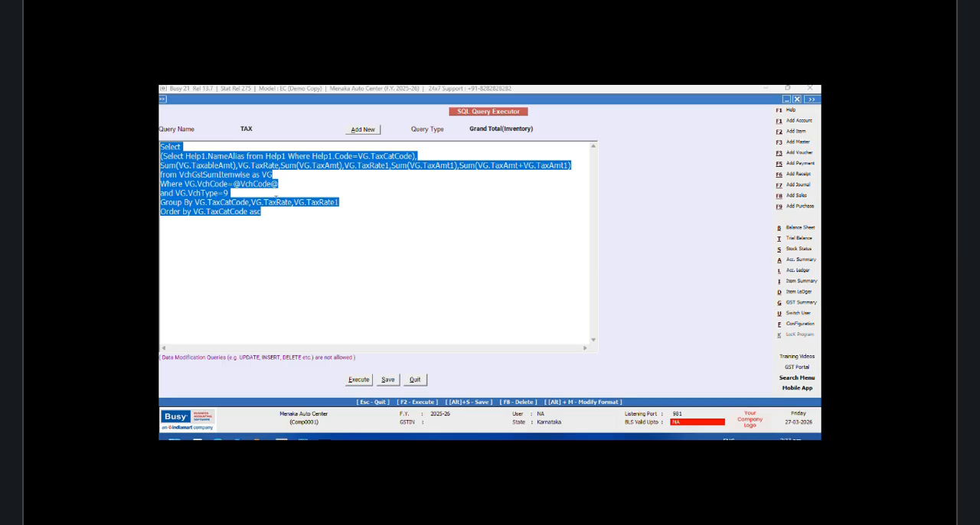
right_click(259, 212)
click(279, 242)
Step: Add a new SQL query named TT and paste the copied TAX query text into it
click(362, 130)
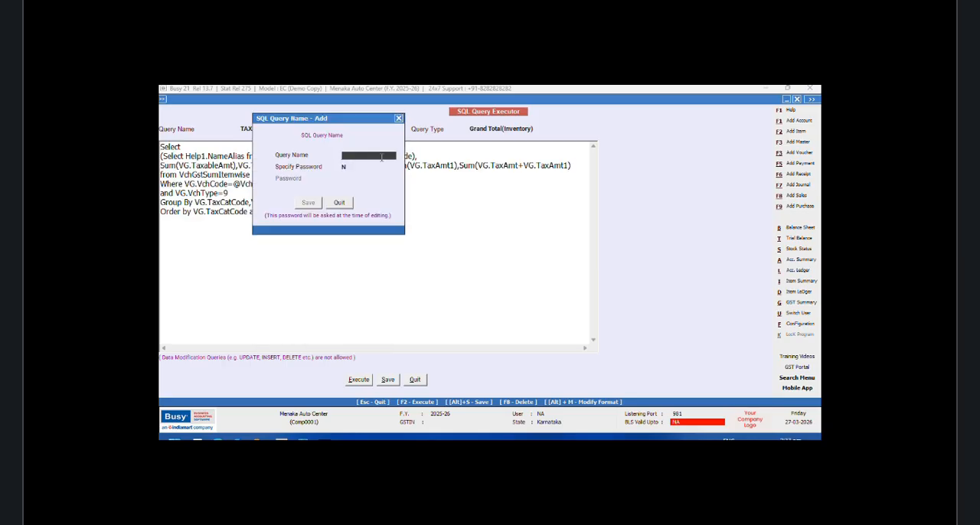
text(TT)
click(310, 203)
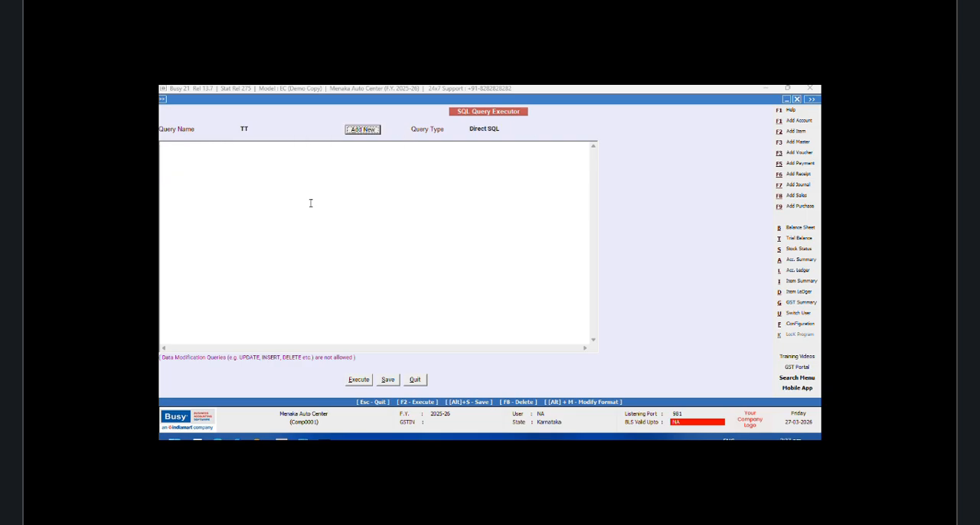
right_click(279, 158)
click(309, 201)
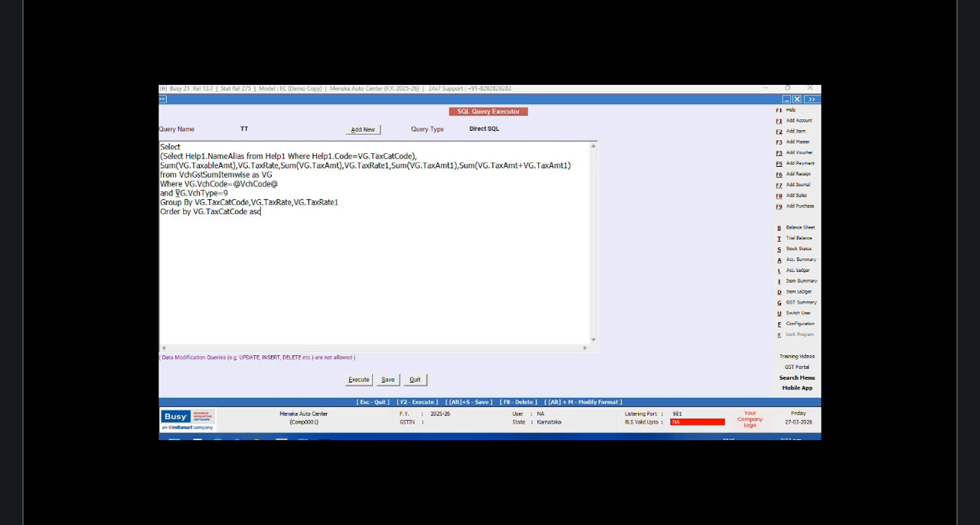
Step: Remove the VG.VchCode condition and the Group By and Order by lines from the TT query, and try executing it
mouse_move(176, 193)
mouse_down()
mouse_move(160, 184)
mouse_move(184, 179)
mouse_up()
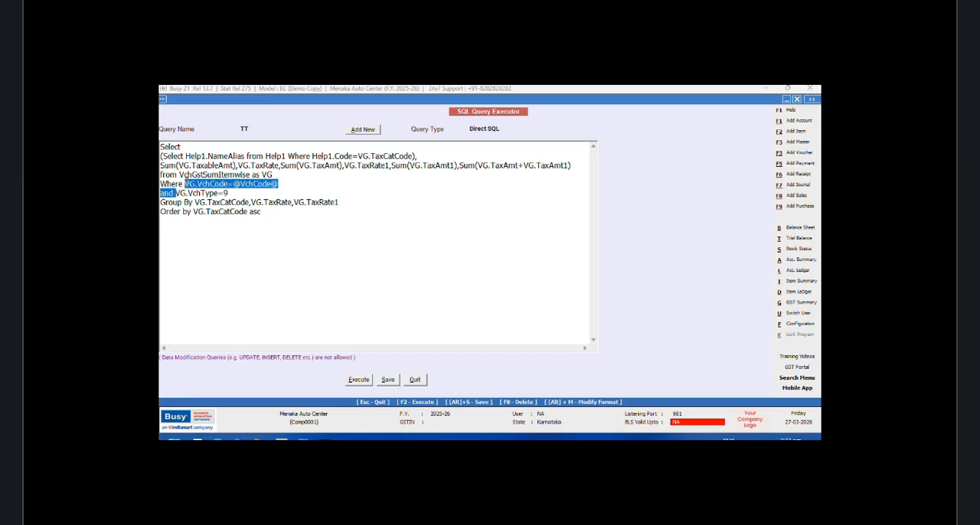
key(Delete)
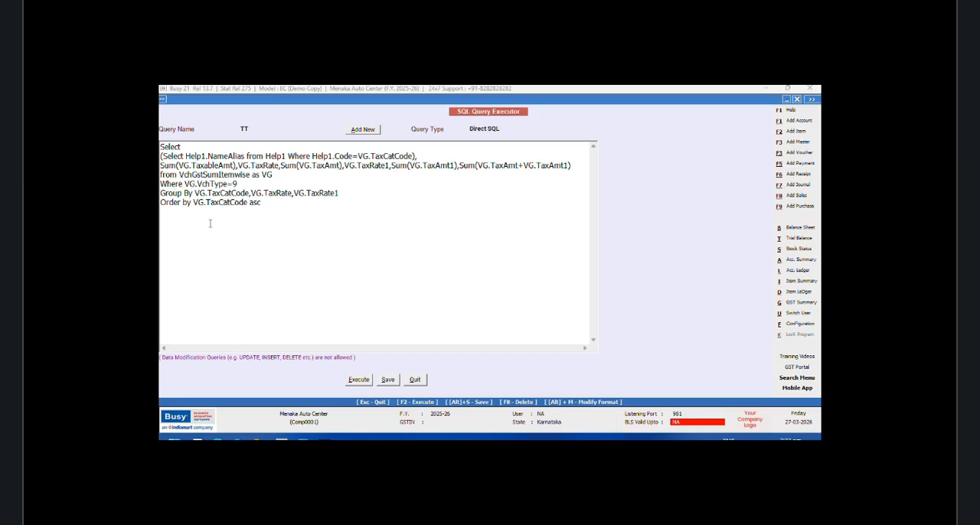
drag(261, 202, 160, 193)
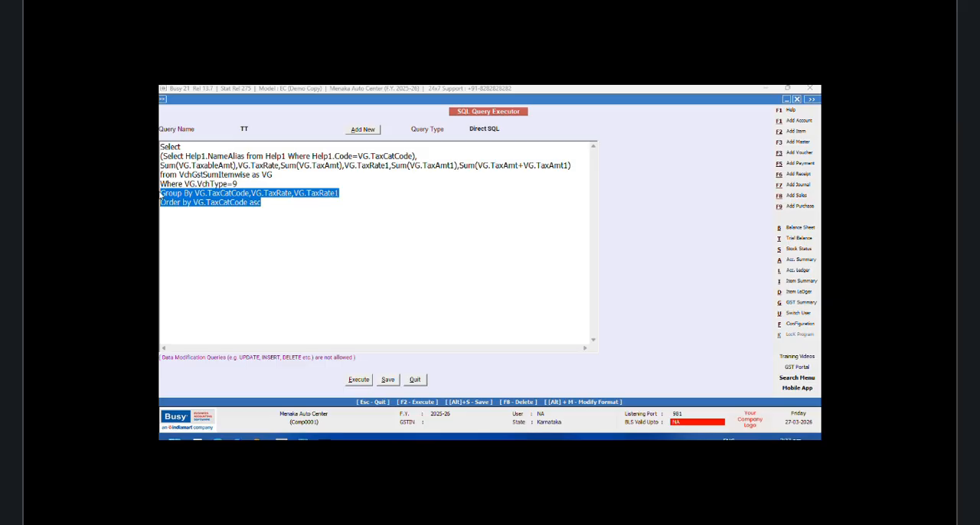
key(Delete)
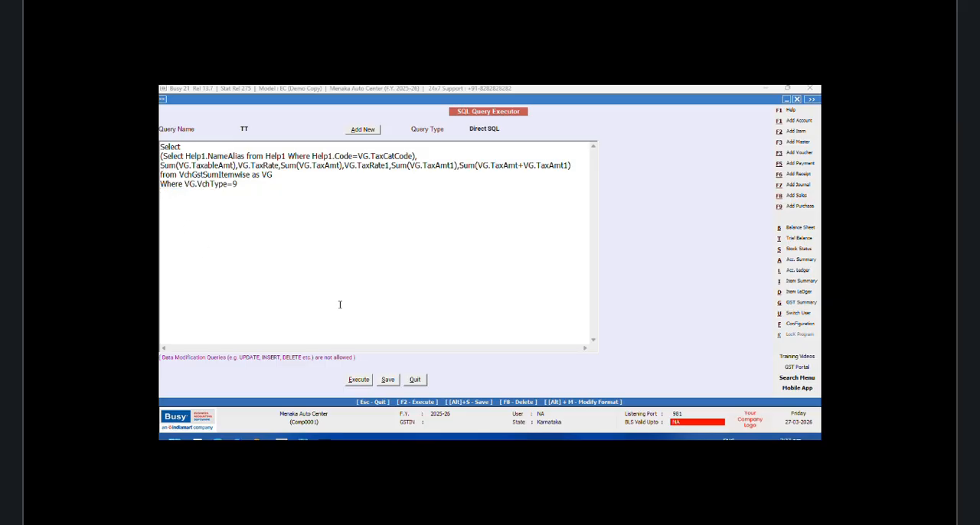
click(357, 381)
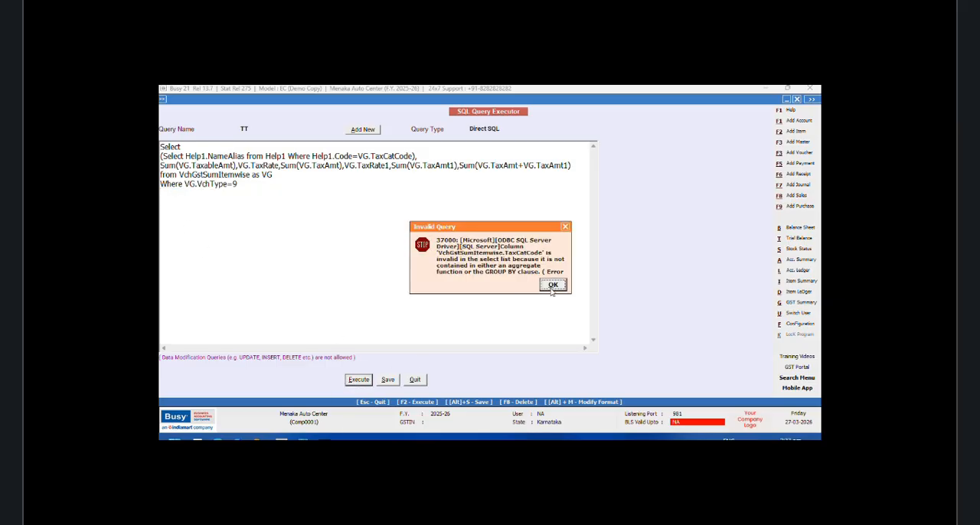
click(566, 225)
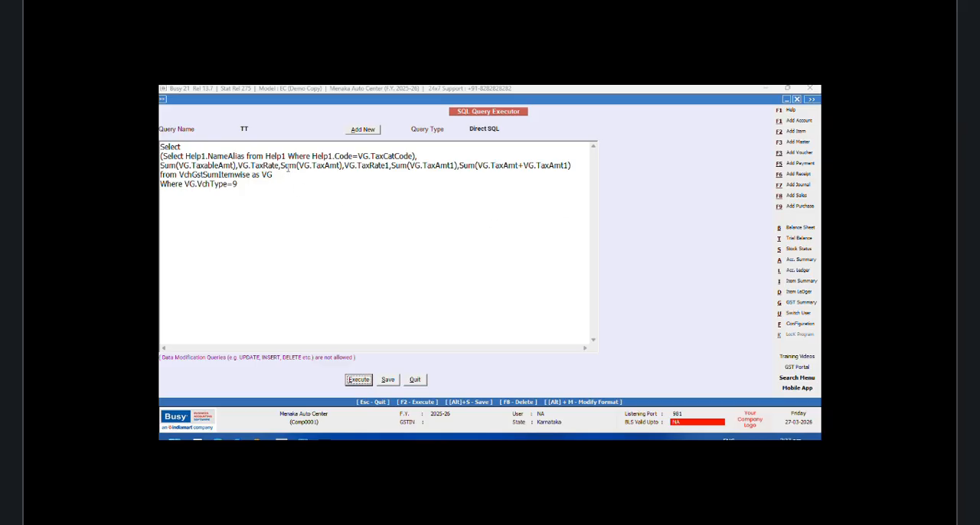
Step: Remove VG.TaxRate, VG.TaxRate1 and Sum(VG.TaxAmt+VG.TaxAmt1) from the TT query's select list, and try executing it
drag(281, 166, 239, 165)
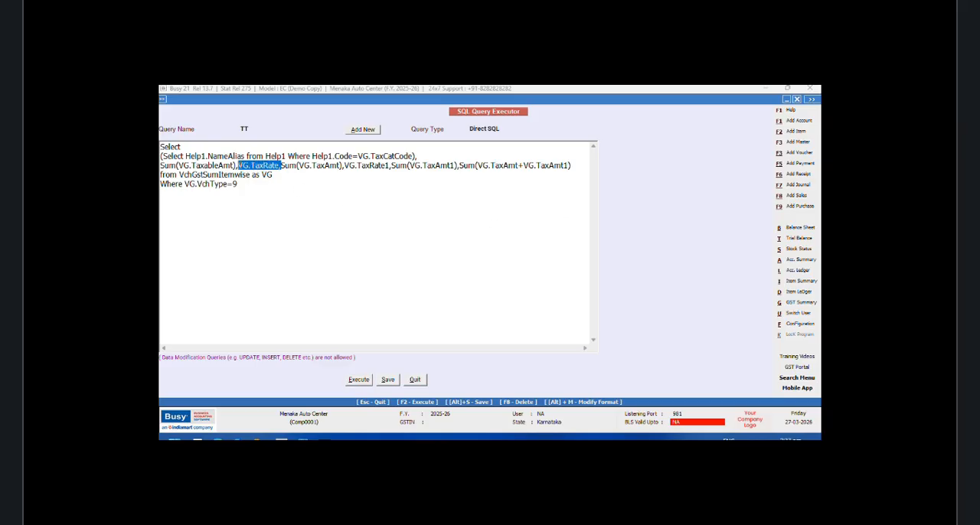
key(Delete)
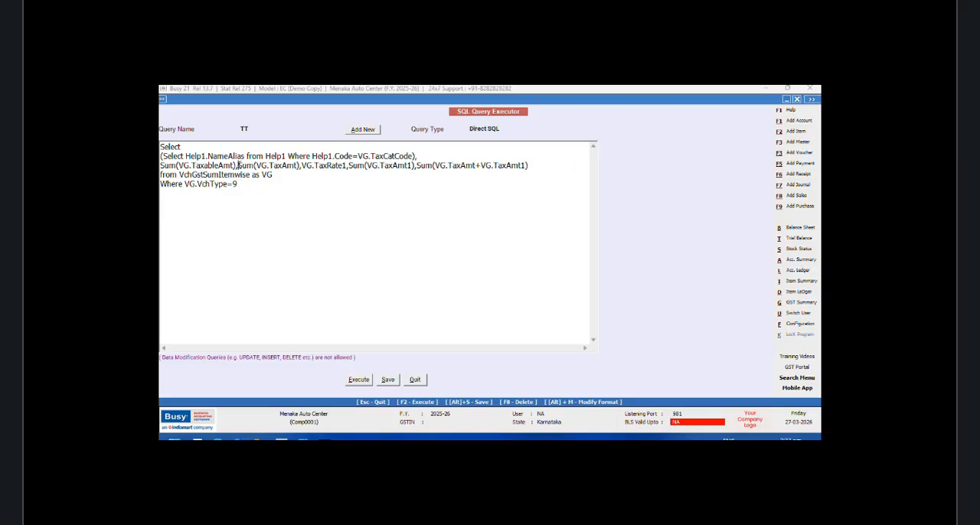
drag(348, 166, 302, 165)
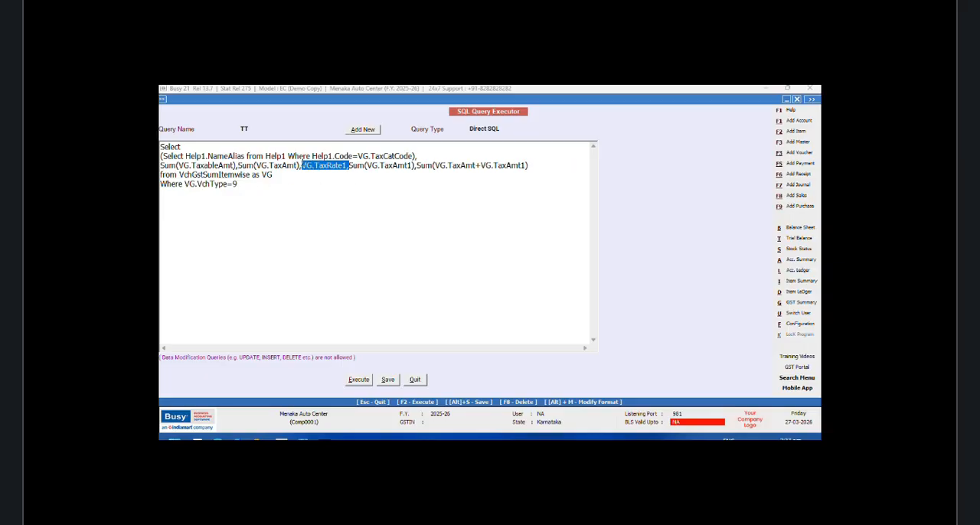
key(Delete)
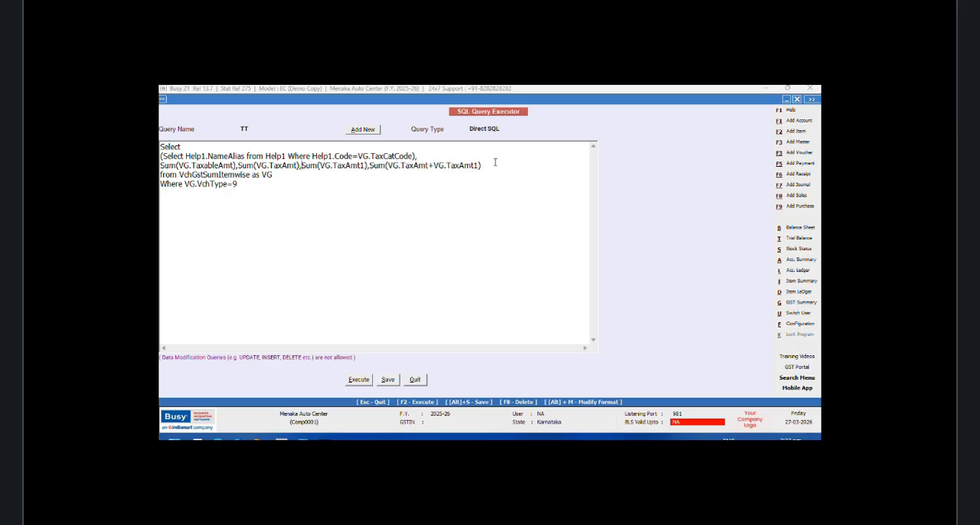
drag(484, 164, 367, 165)
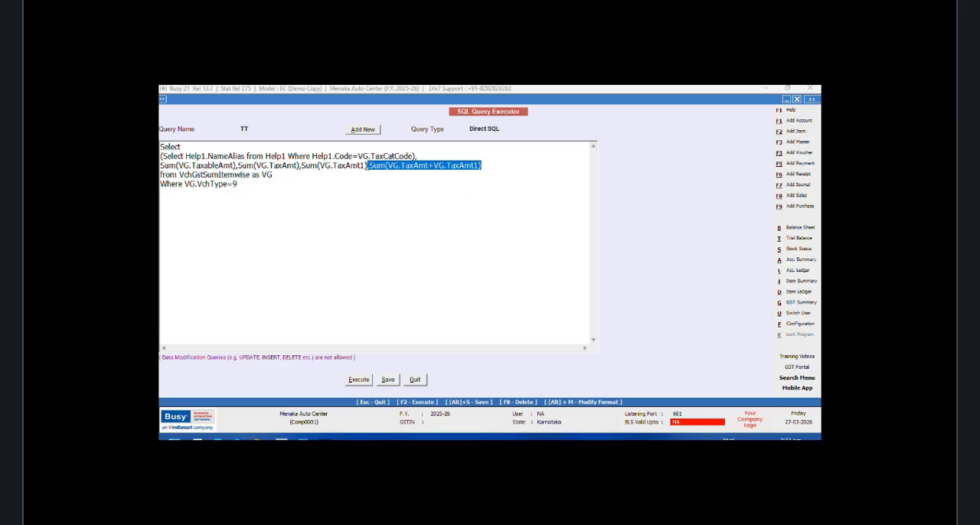
key(Delete)
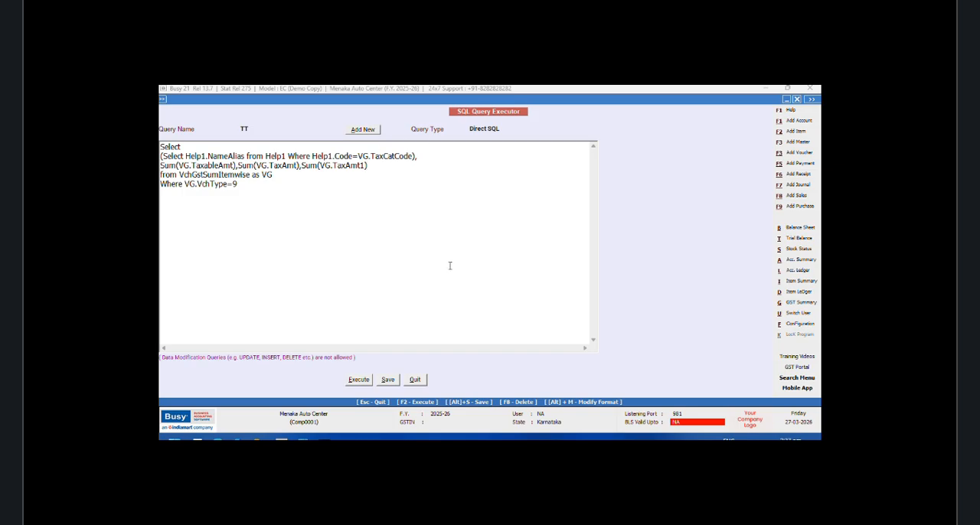
click(354, 380)
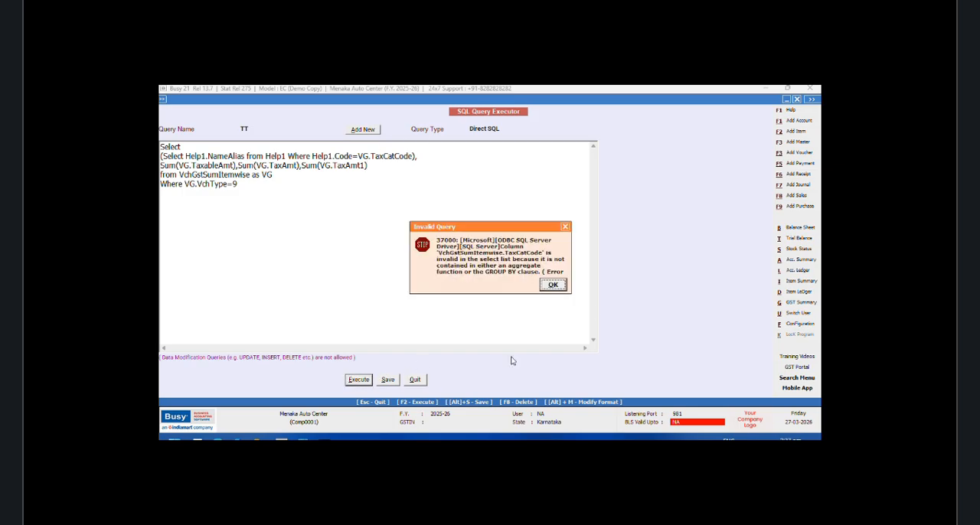
click(552, 287)
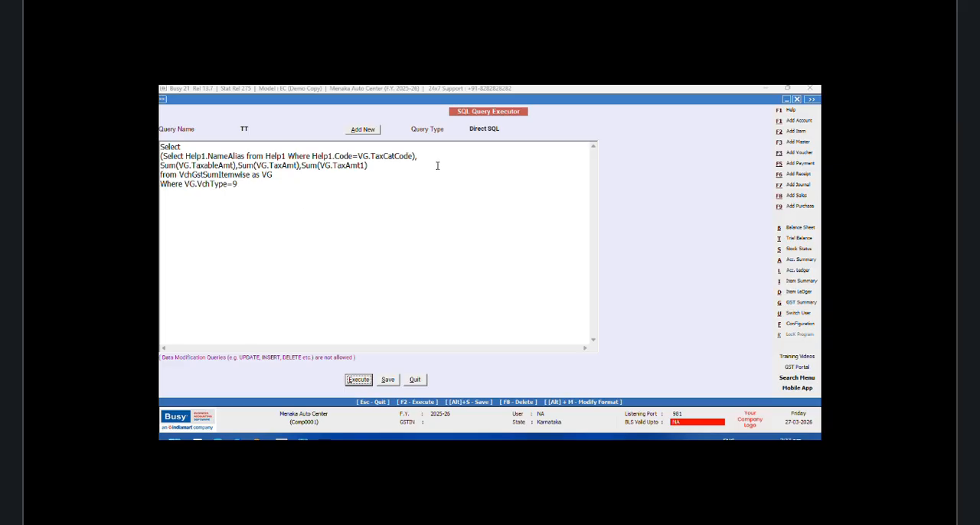
Step: Remove the Help1.NameAlias subquery line from the TT query, execute it, and return from the results to the query text
drag(428, 157, 161, 156)
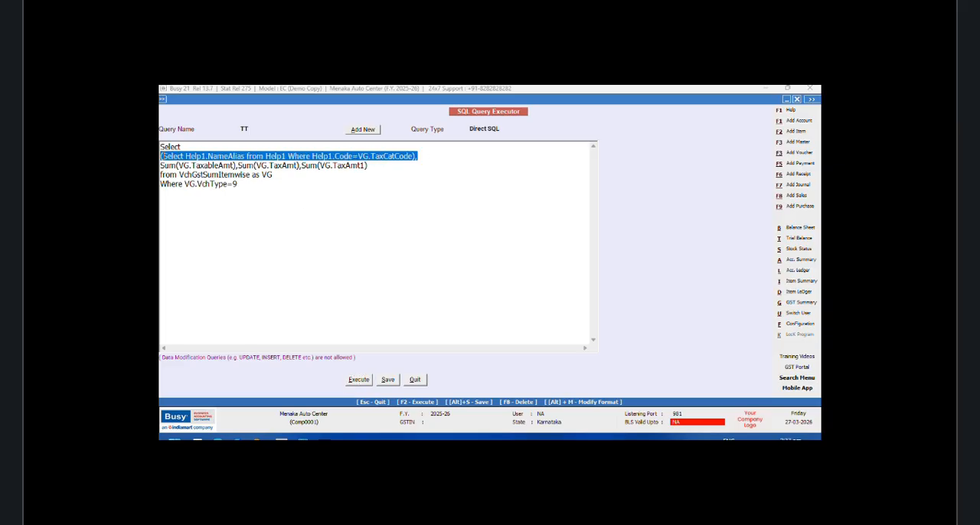
key(Delete)
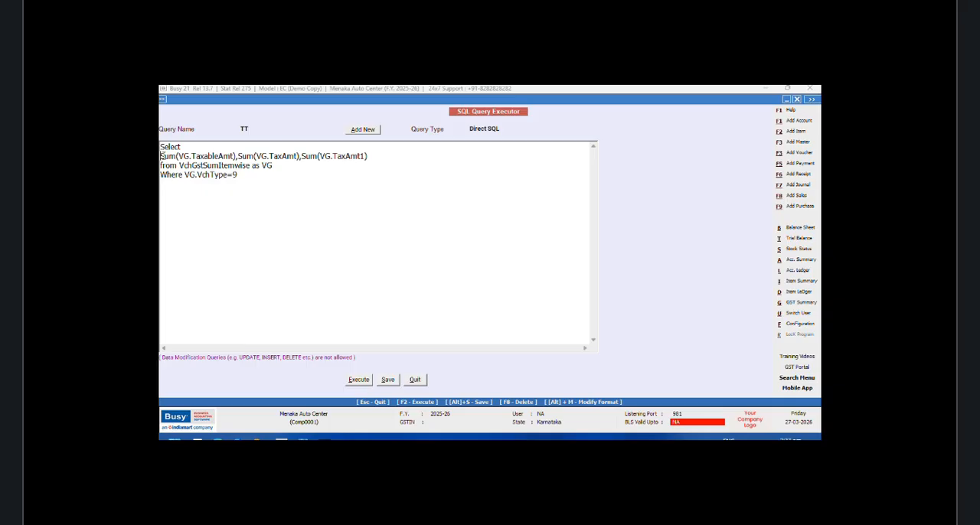
click(359, 382)
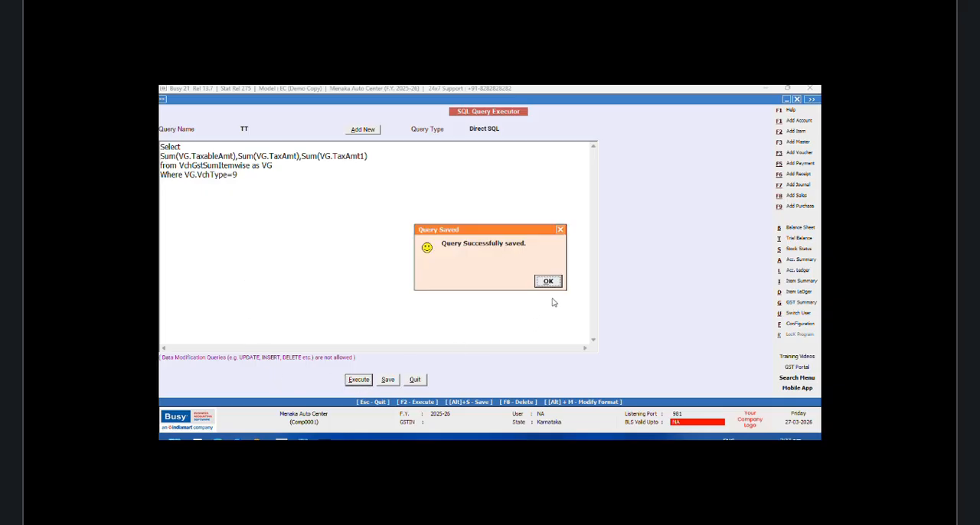
click(548, 281)
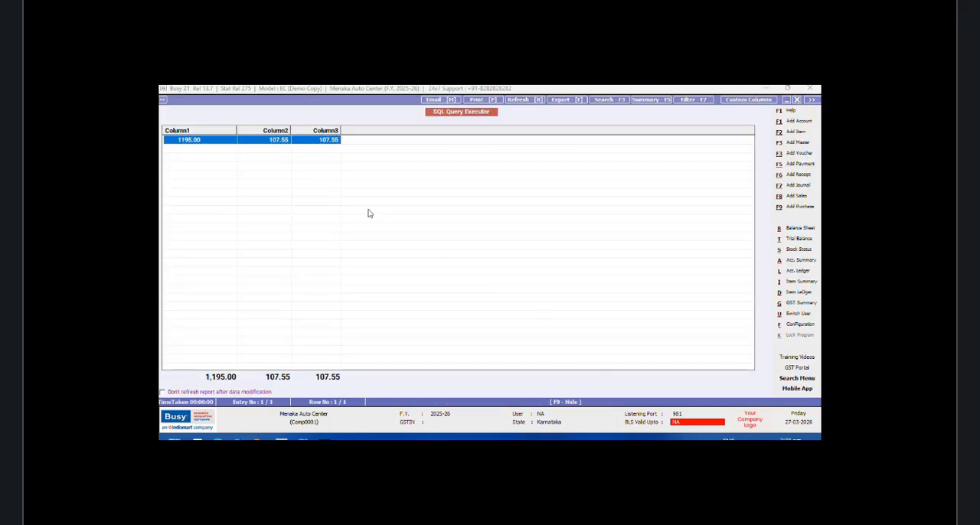
click(797, 101)
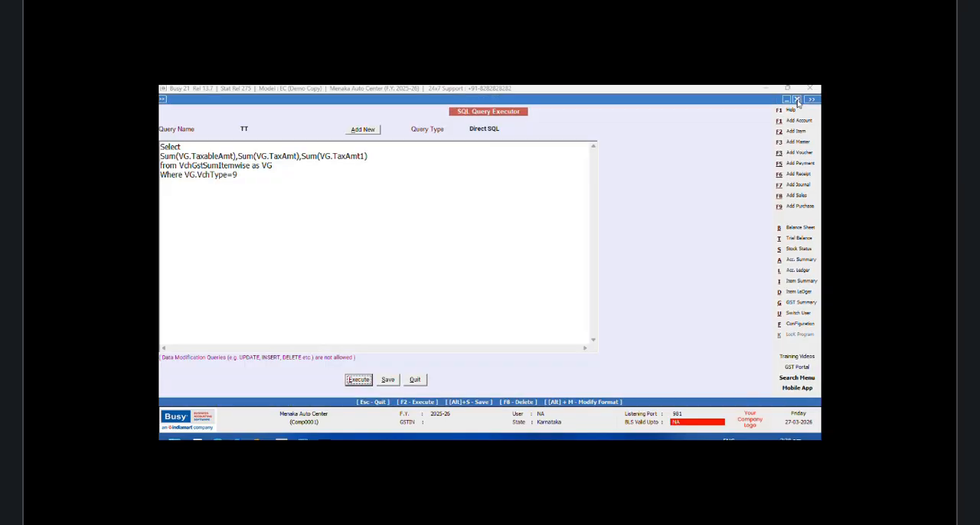
click(185, 175)
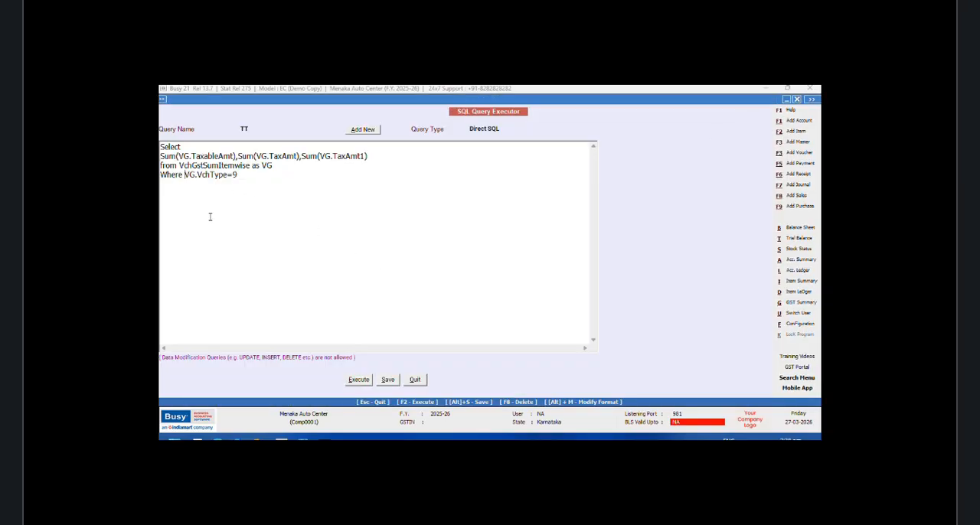
key(Return)
text(AND )
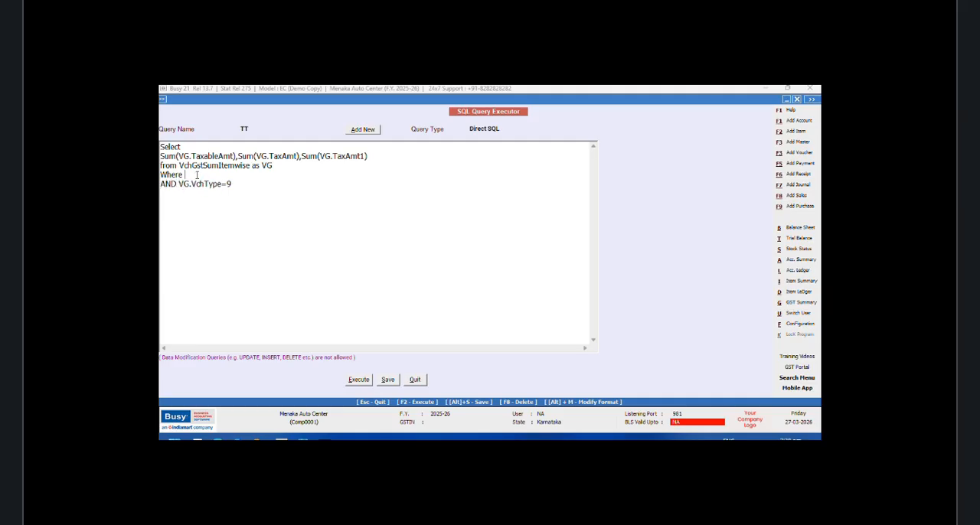
text(G.VchCode=@VchCode)
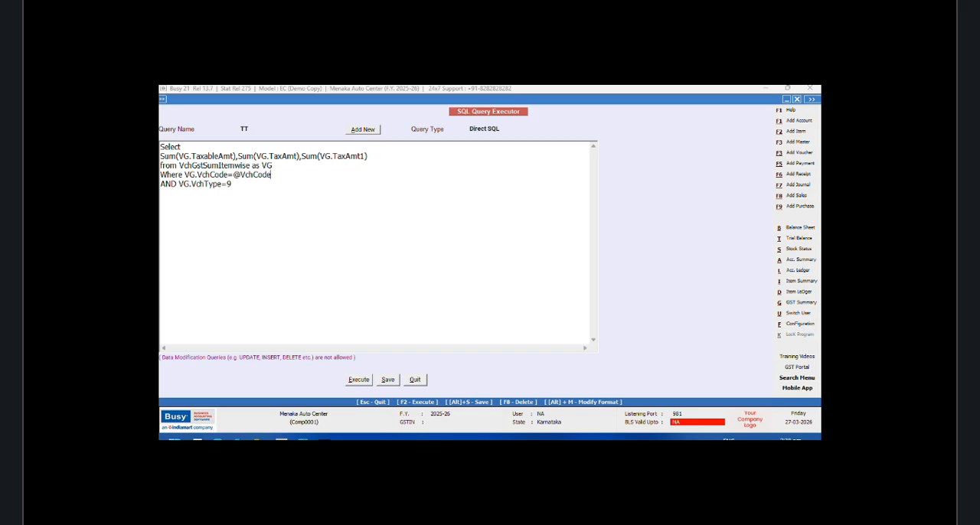
text(@)
Step: Set the TT query's type to Grand Total(Inventory) and save the query
click(509, 128)
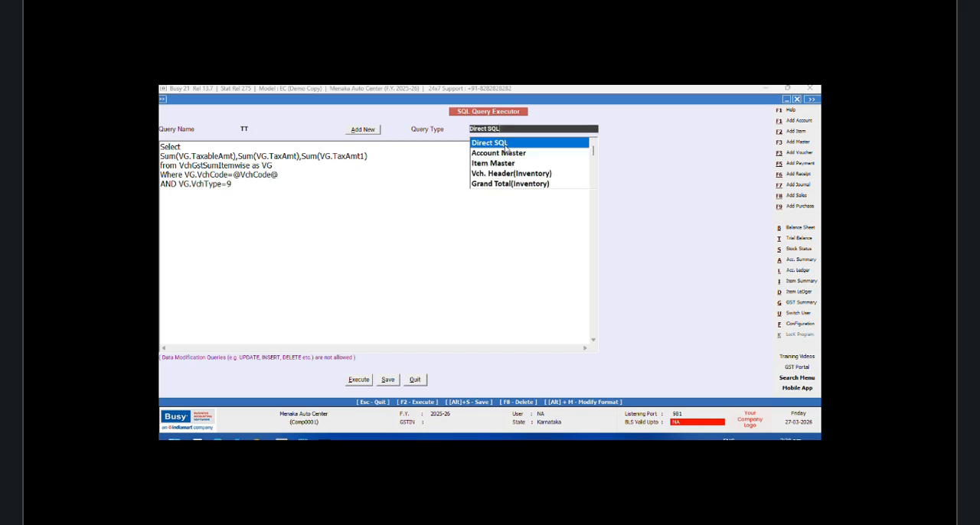
click(496, 185)
click(388, 380)
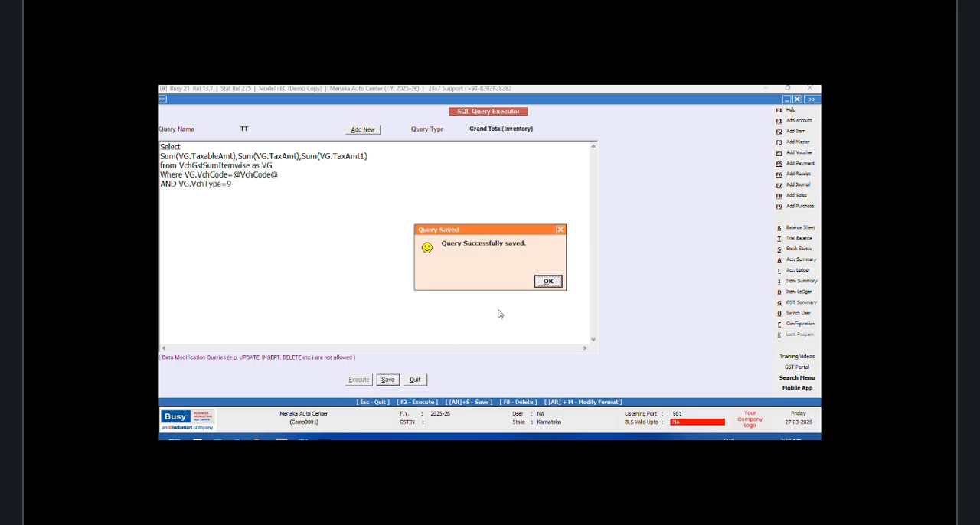
click(547, 281)
Step: Open the body configuration of the NEW DESIGN sales invoice format in advanced invoice/document printing
click(798, 324)
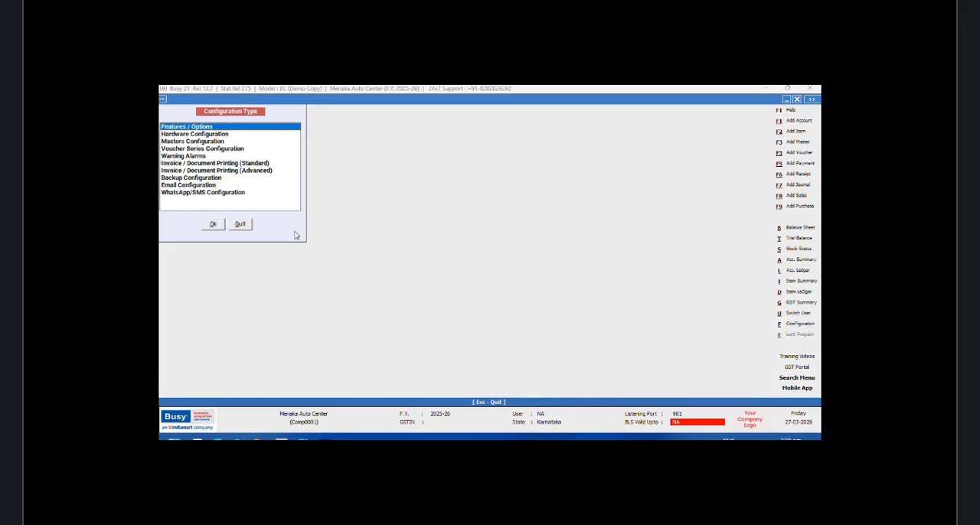
click(268, 170)
click(214, 225)
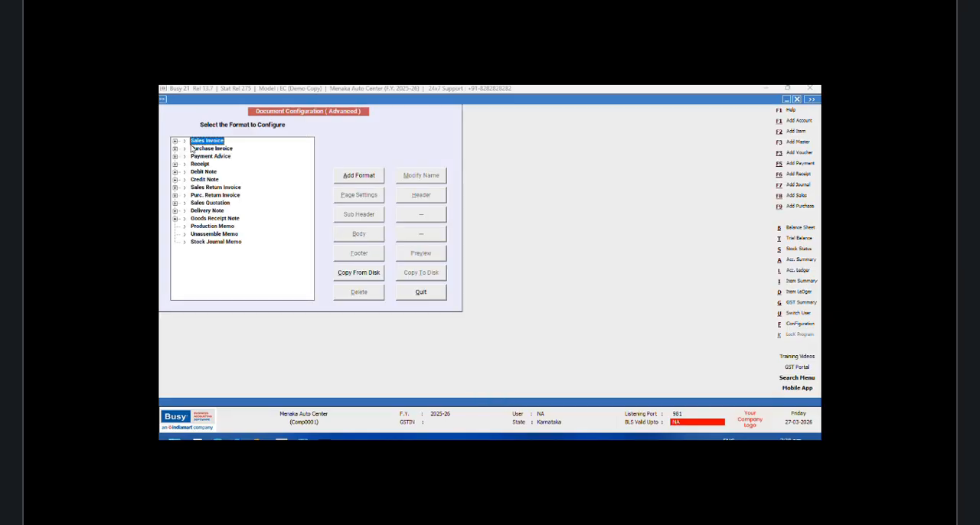
click(176, 141)
click(223, 163)
click(223, 159)
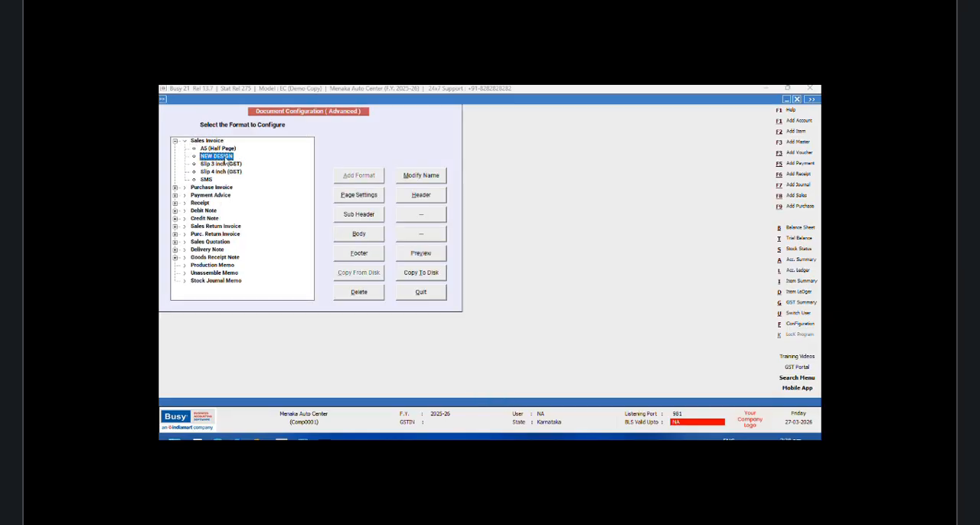
click(375, 233)
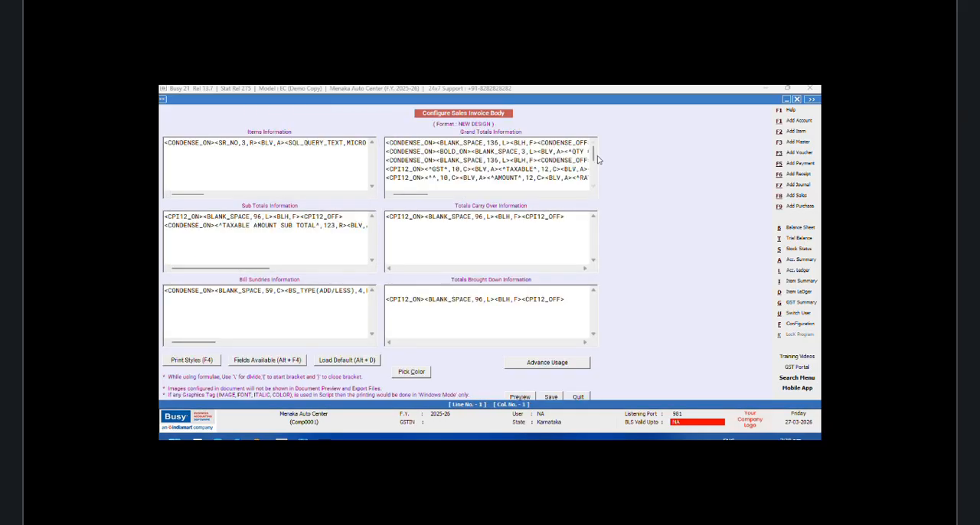
Step: Insert a SQL_QUERY_NUM field at the end of the TOTAL line in Grand Totals Information, before <CPI12_OFF>
scroll(598, 159, down, 3)
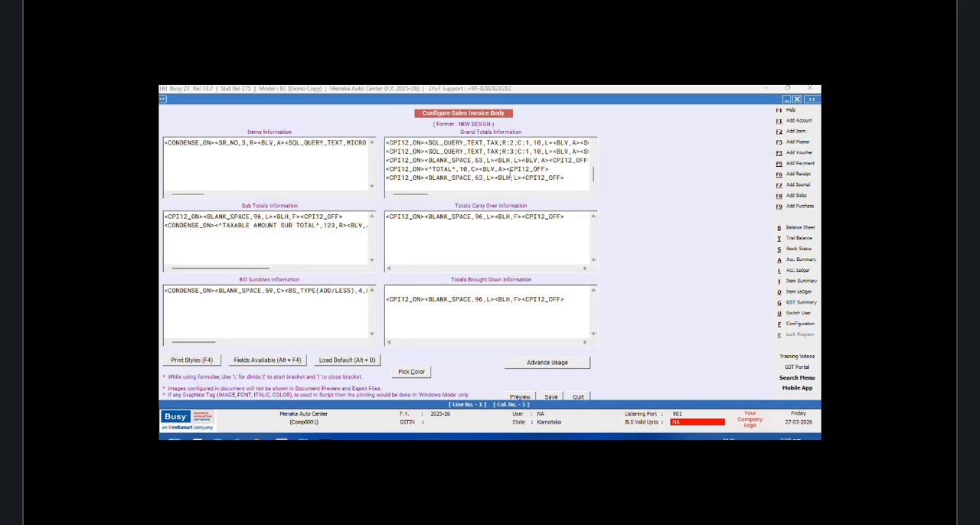
click(509, 169)
key(alt+F4)
double_click(686, 209)
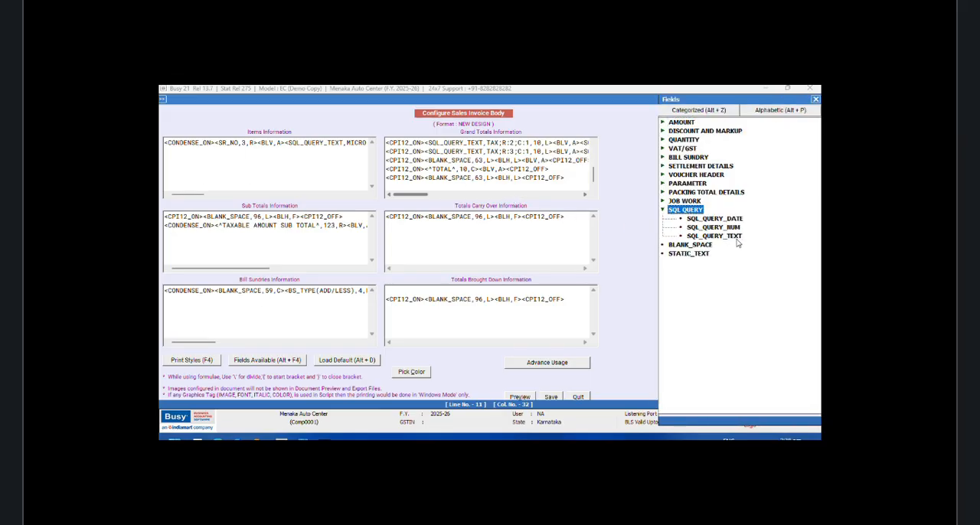
double_click(731, 227)
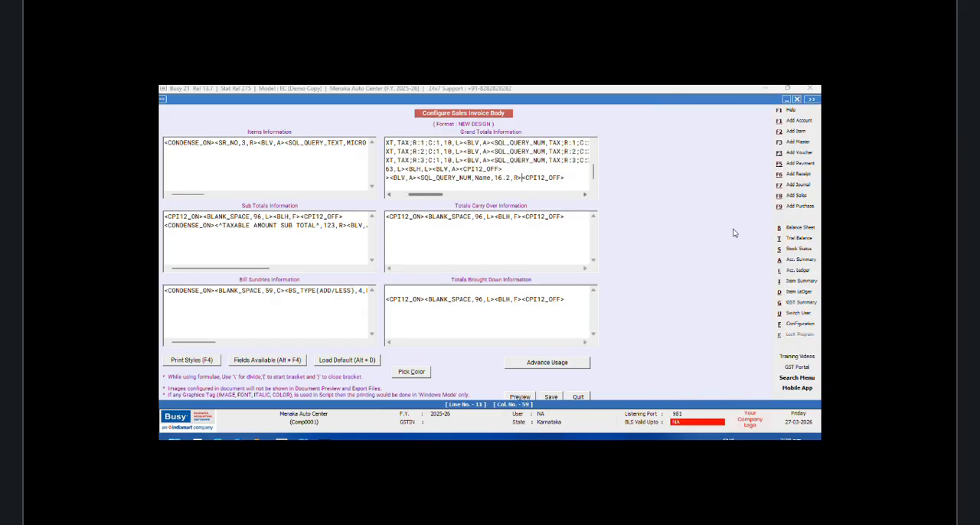
Step: Point the new SQL_QUERY_NUM field to TT;R:1;C:1 and set its width to 12.2
click(490, 178)
key(BackSpace)
key(BackSpace)
key(BackSpace)
key(BackSpace)
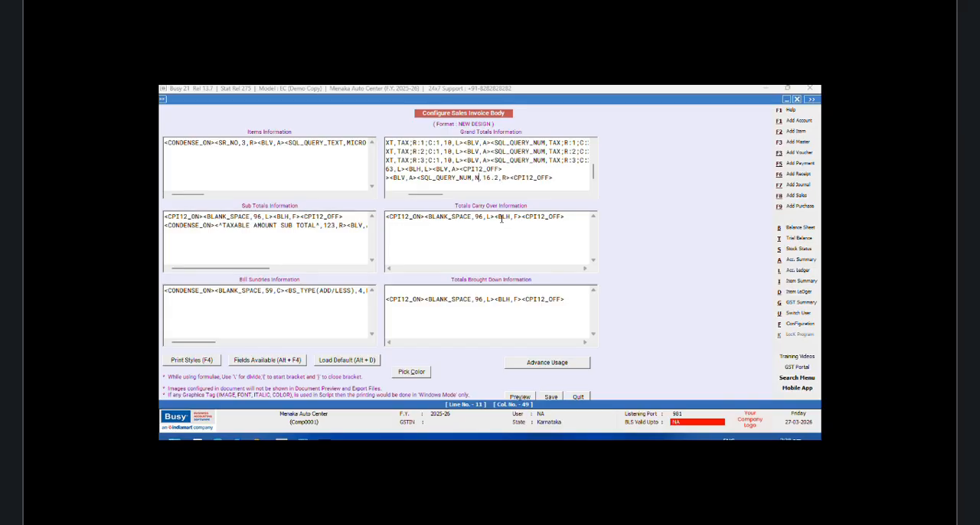
text(TT;R:1;C:1)
click(526, 178)
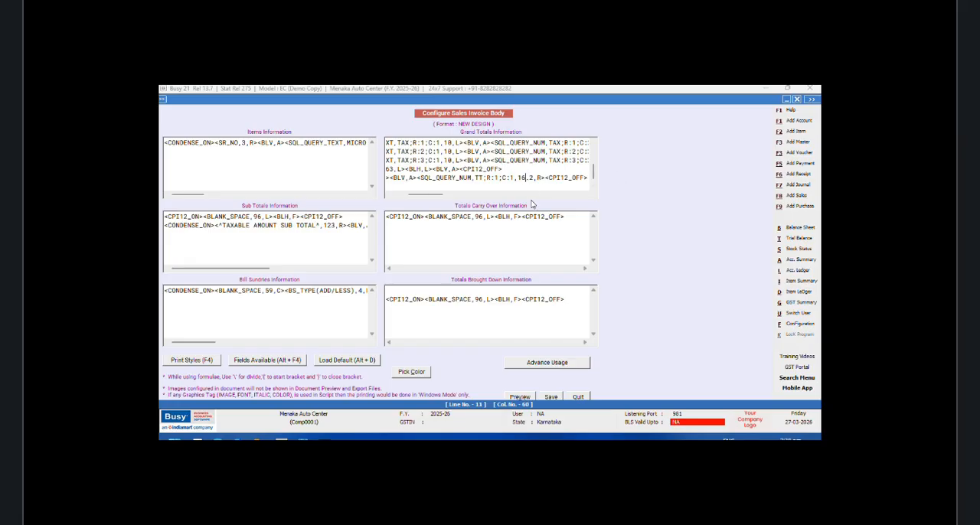
key(BackSpace)
text(2)
Step: Copy the <BLV,A> tag from the TAX row above and paste it after the TT;R:1;C:1 field
drag(491, 160, 463, 160)
right_click(465, 162)
click(490, 193)
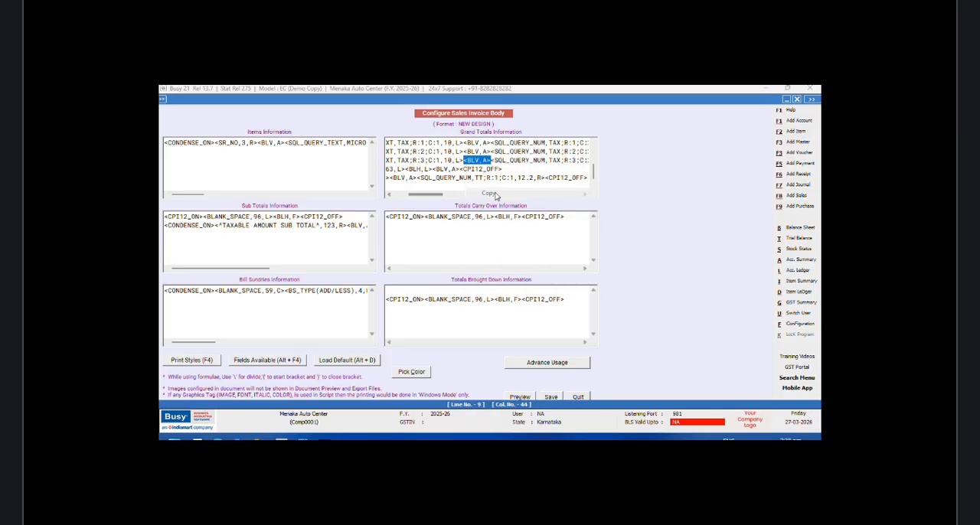
click(542, 178)
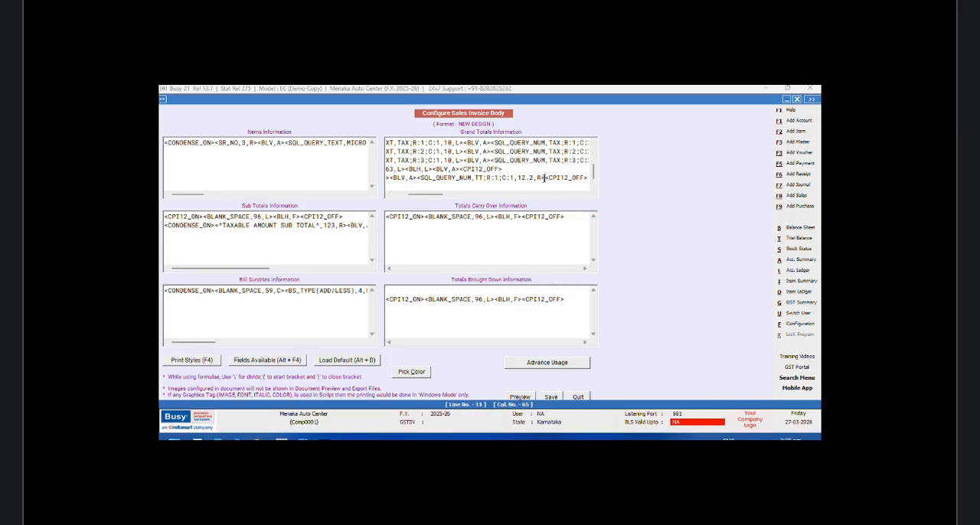
right_click(543, 178)
click(566, 221)
Step: Add a BLANK_SPACE field of width 8 after the first TT amount, followed by a <BLV,A> tag
key(alt+F4)
double_click(693, 244)
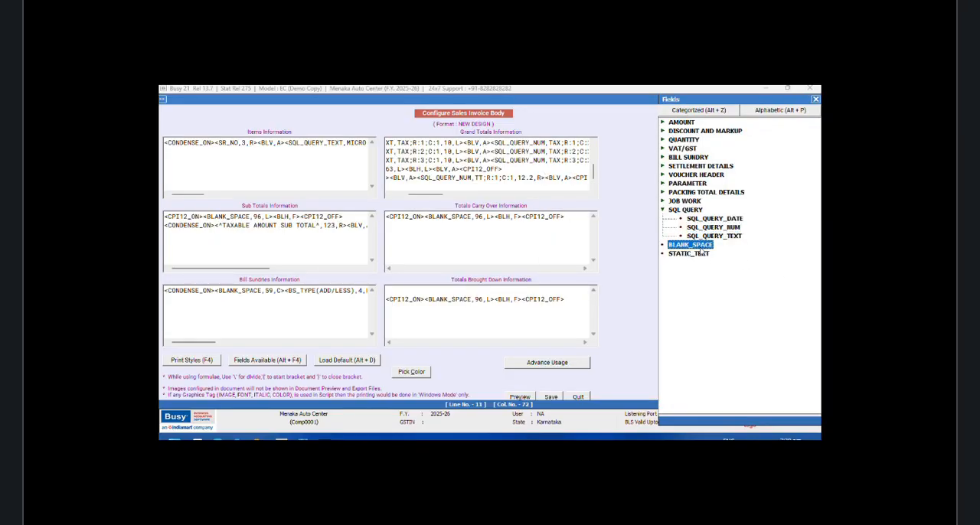
click(511, 178)
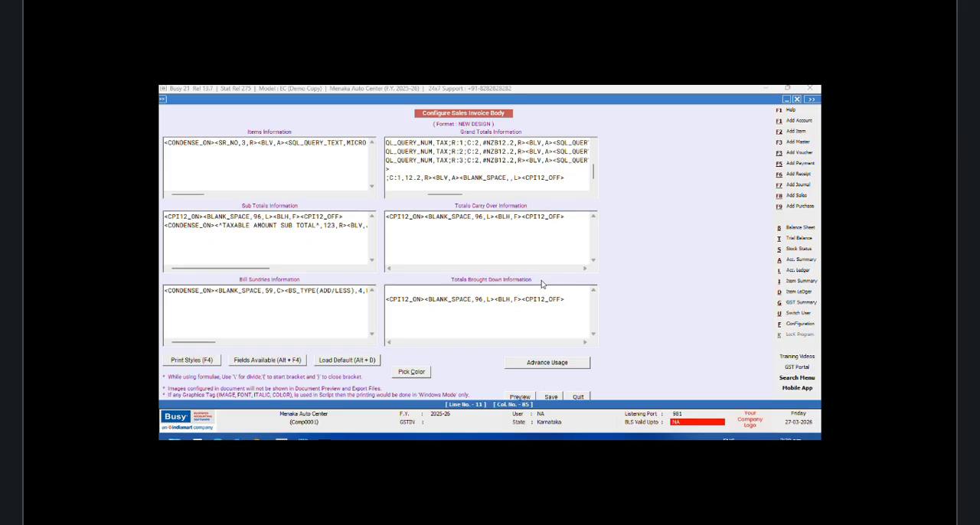
text(8)
right_click(525, 178)
click(552, 221)
Step: Copy the TT;R:1;C:1 query field with its <BLV,A> tag and paste it after the blank space in the TOTAL line
drag(461, 199, 559, 177)
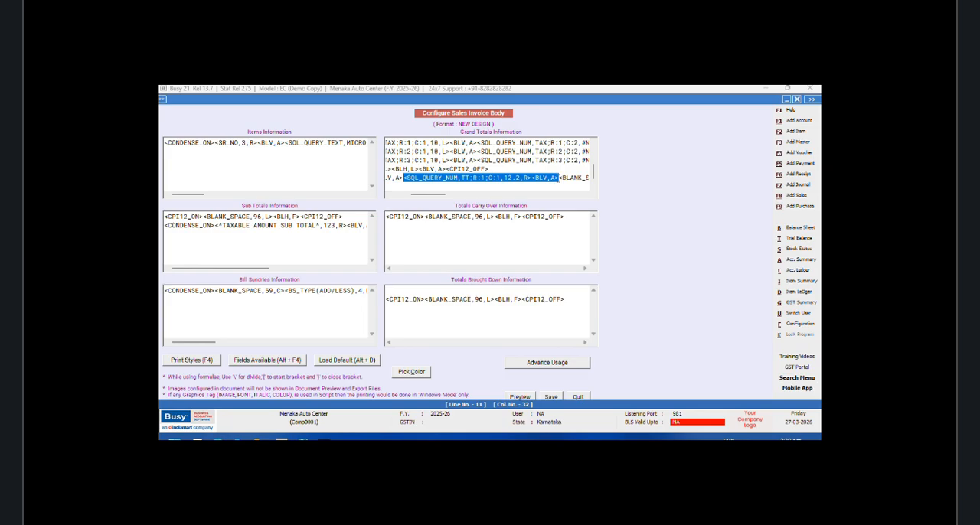
right_click(541, 178)
click(565, 212)
drag(440, 196, 481, 197)
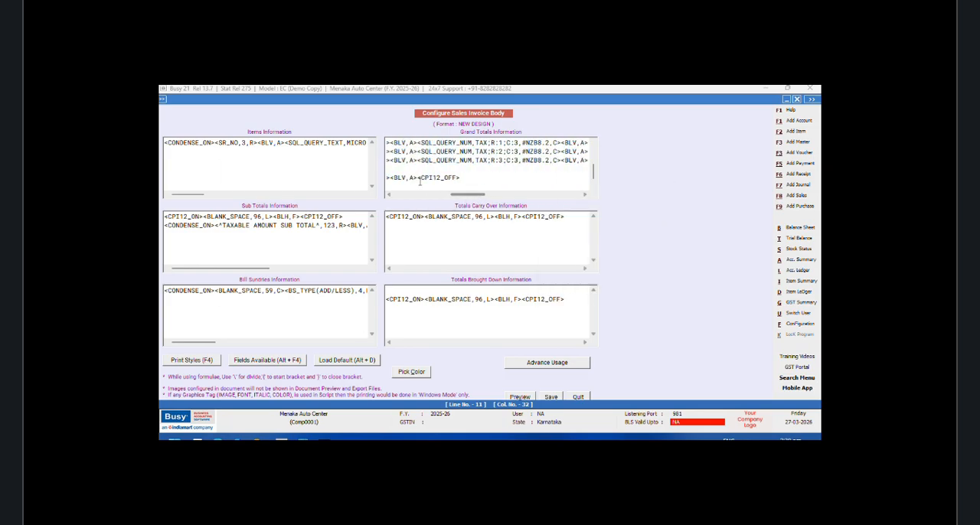
right_click(418, 179)
click(444, 222)
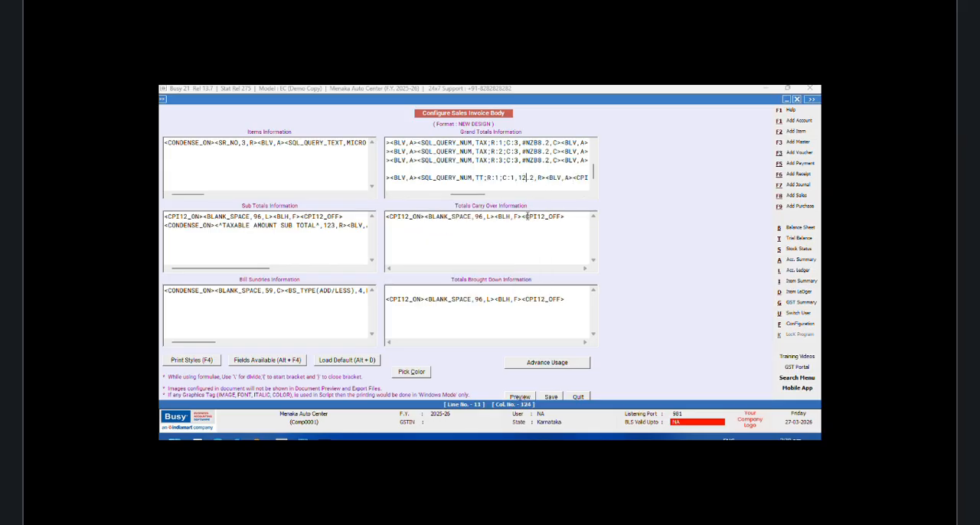
Step: Change the pasted TT field to column C:2 with width 10.2
key(BackSpace)
text(0)
key(BackSpace)
text(2)
Step: Add another BLANK_SPACE field of width 8 with a <BLV,A> tag after the TT;R:1;C:2 field
click(573, 178)
key(alt+F4)
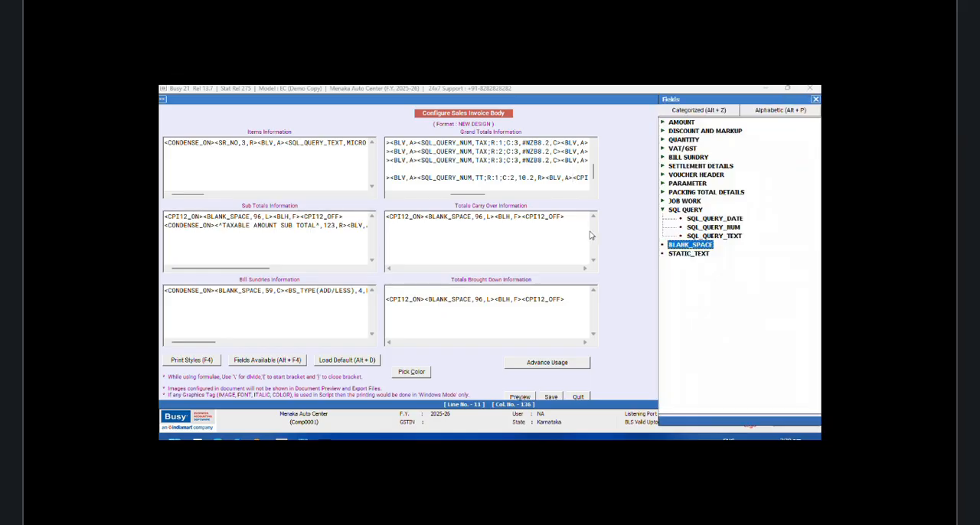
double_click(696, 246)
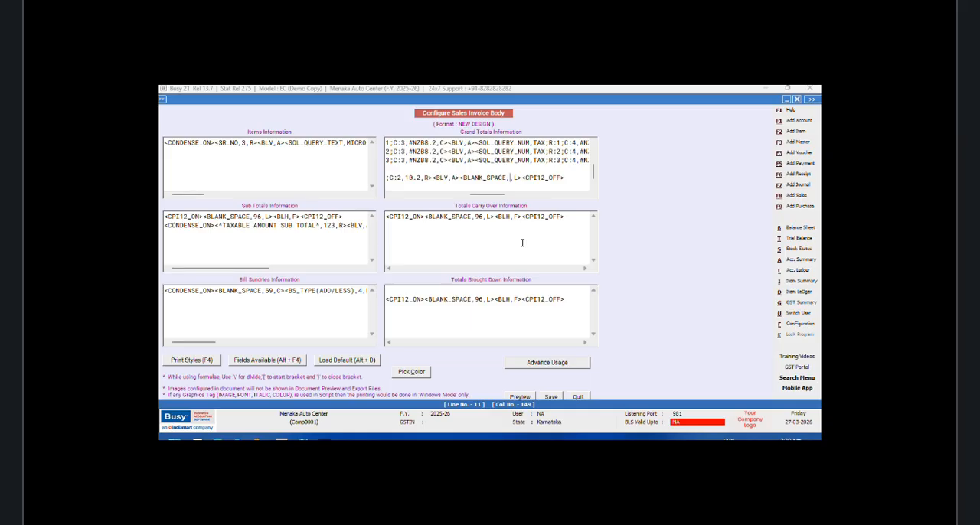
text(8)
key(Right)
key(Right)
key(Right)
text(<BLV,A>)
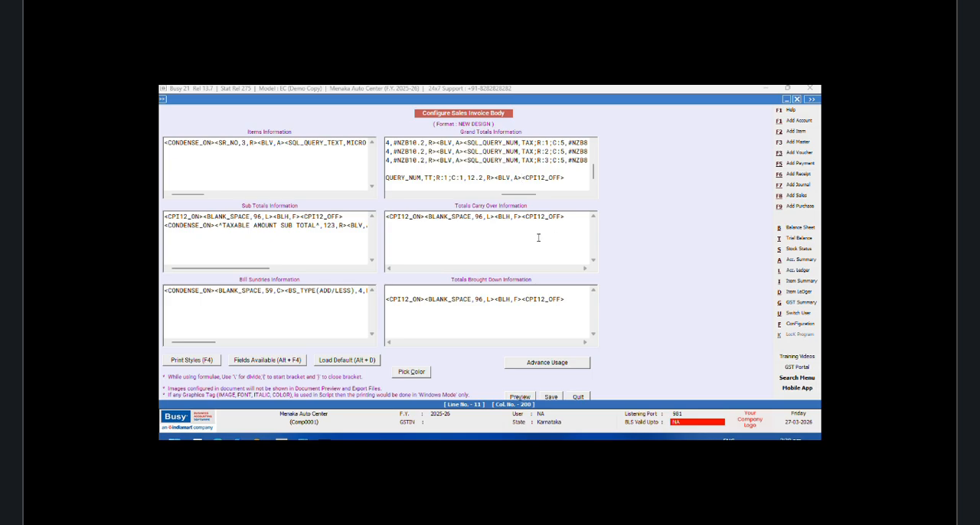
Step: Set the last TT query field in the TOTAL line to column C:3 with width 10.2
click(462, 186)
key(BackSpace)
text(3)
click(480, 178)
key(BackSpace)
text(0)
Step: Save the sales invoice body, then close the format configuration and the SQL query editor
click(550, 396)
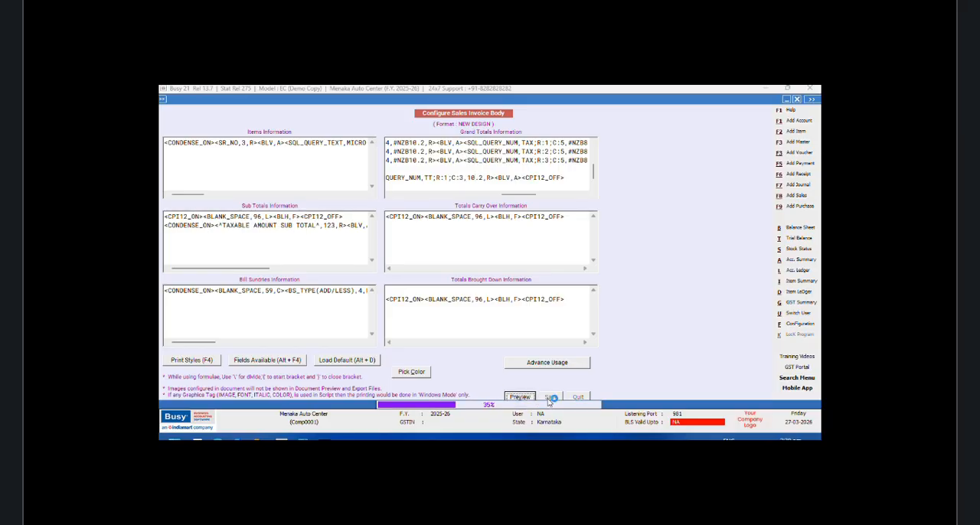
click(428, 294)
click(247, 229)
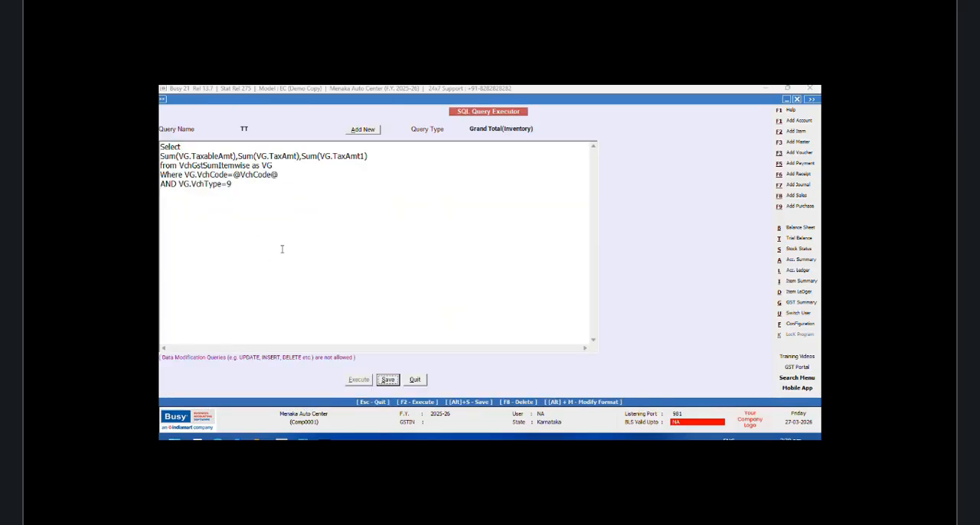
click(414, 380)
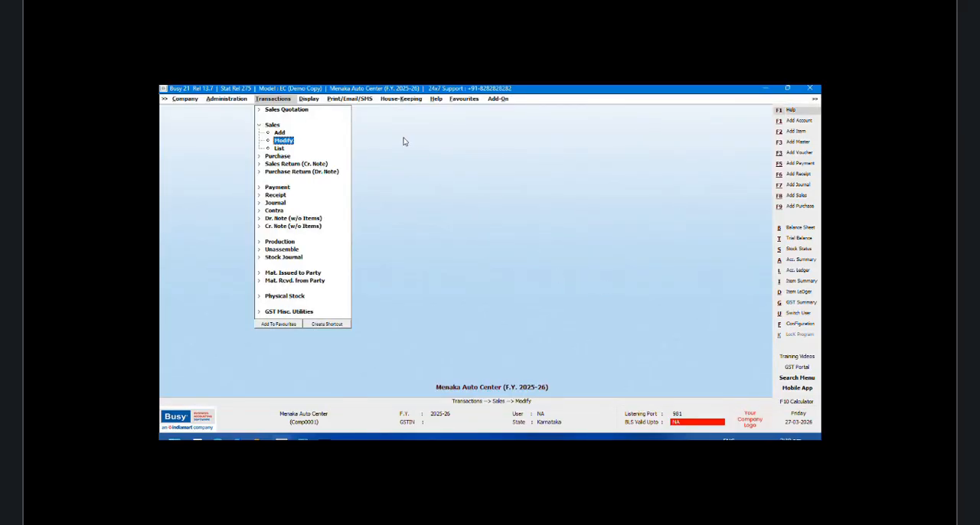
Step: Open the existing sales voucher of the Main series dated 01-04-2025 for modification
click(308, 98)
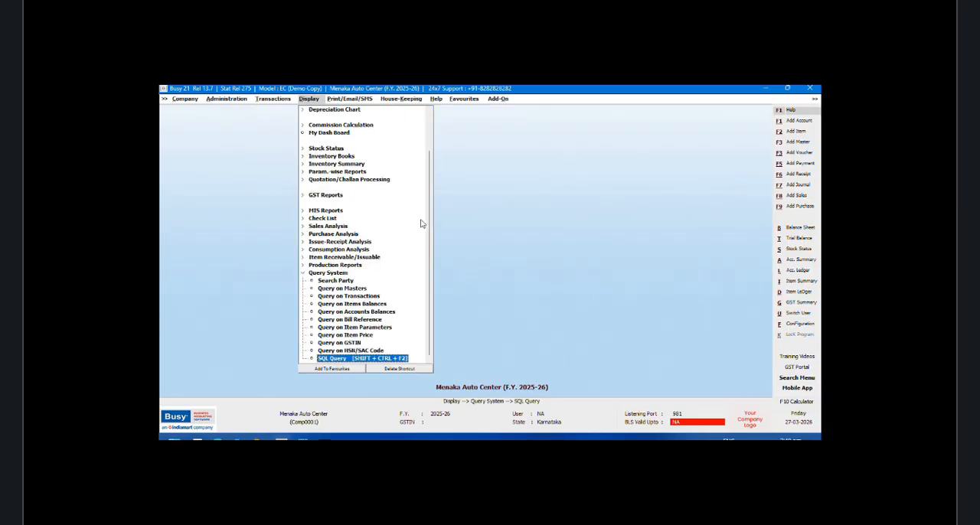
drag(431, 197, 435, 144)
click(275, 99)
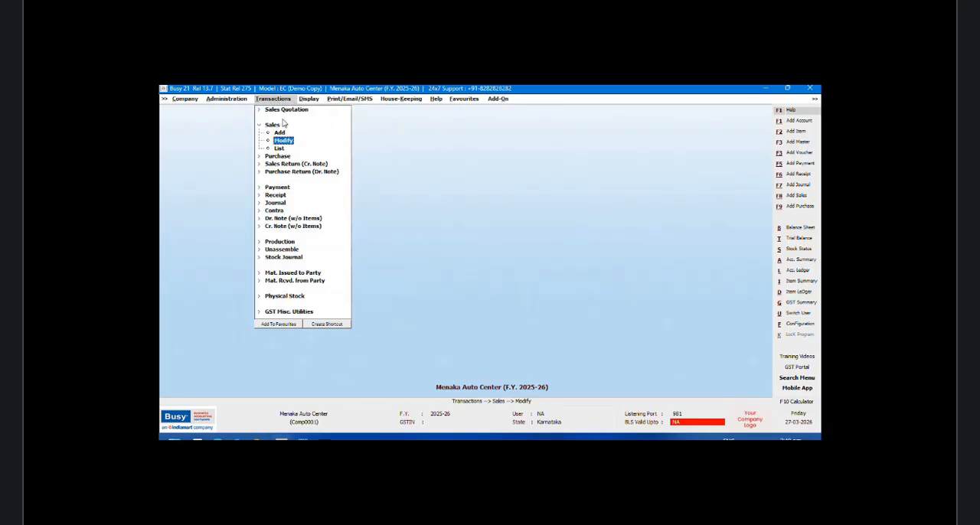
click(288, 143)
click(266, 140)
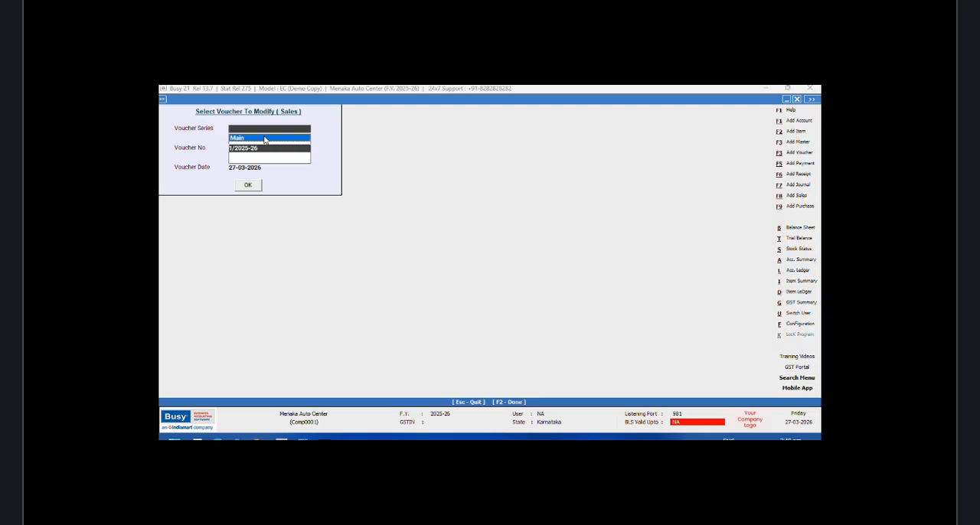
click(255, 186)
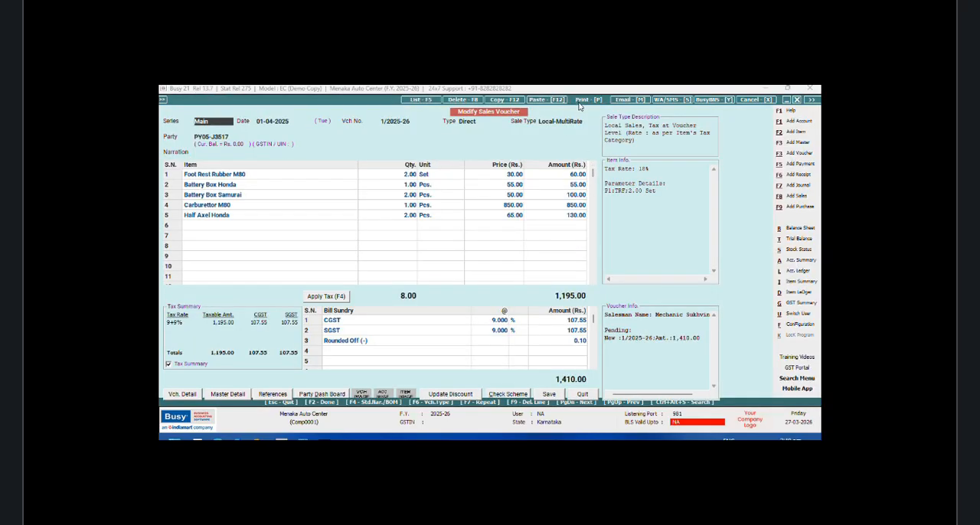
Step: Preview the voucher's printed invoice, examine the TOTAL row of its GST table, and close the preview
click(580, 100)
click(467, 269)
click(257, 176)
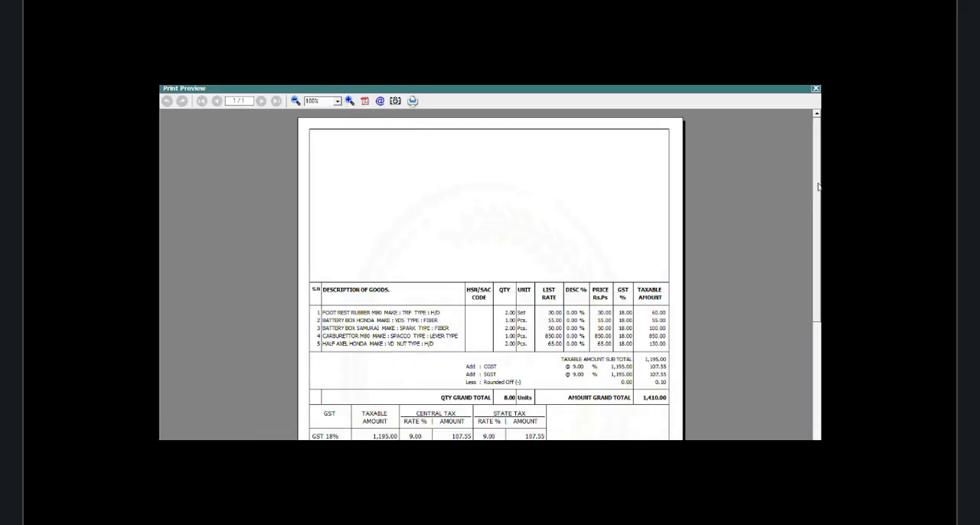
scroll(793, 276, down, 5)
drag(820, 286, 819, 289)
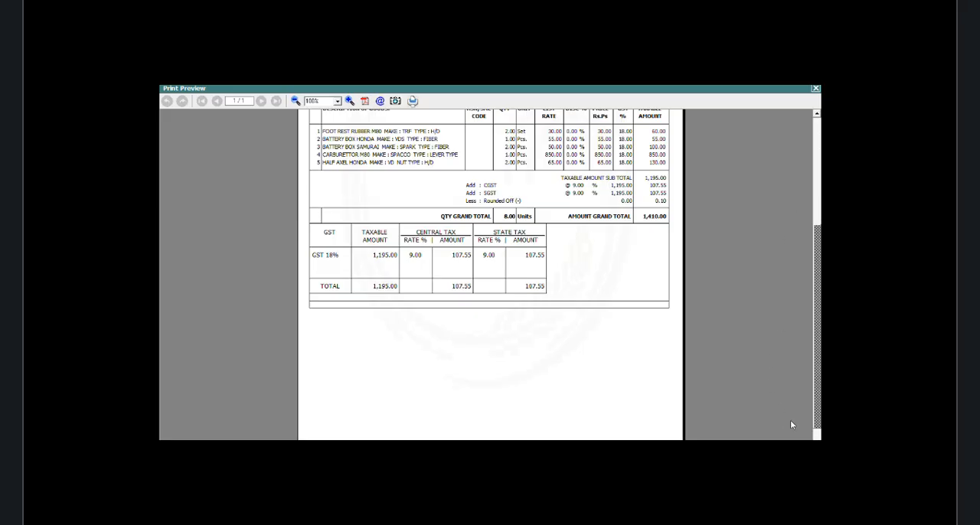
key(Escape)
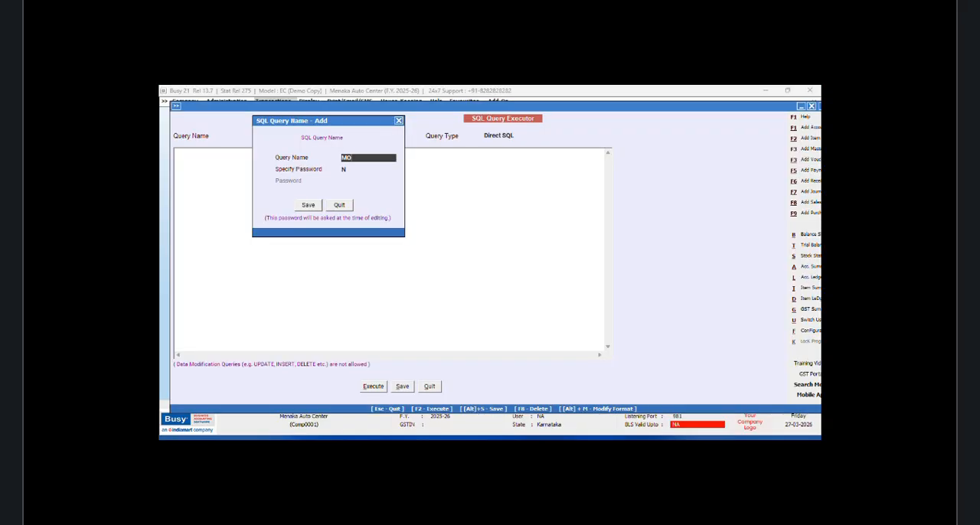
Step: Name the new SQL query MONDAY and save the name
text(DAY)
click(308, 204)
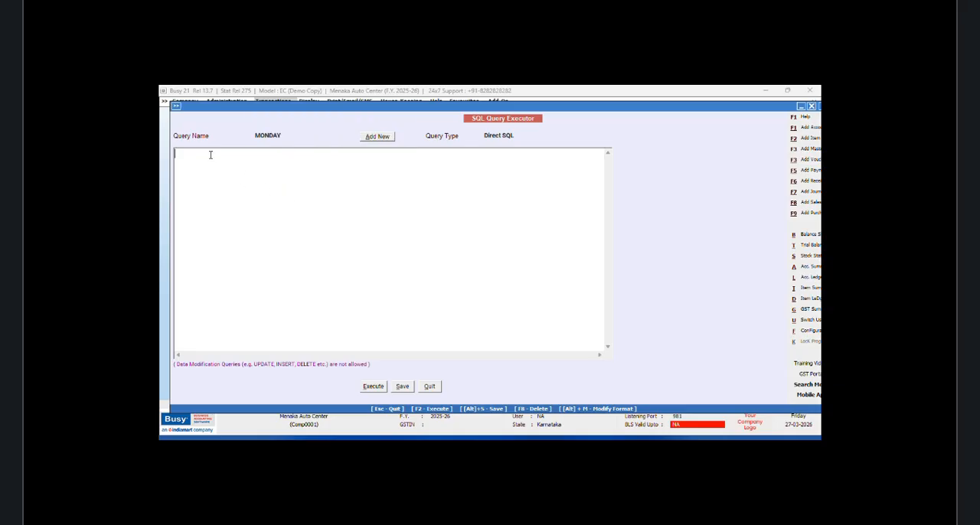
Step: Start the MONDAY query with Select and, on a new line, the subquery (Select Help1.NameAlias from Help1 Where Help1.Code=Tran2.MasterCode1)
text(Select )
text((Sele)
text(ct Help)
text(1.NameAlia)
text(s from )
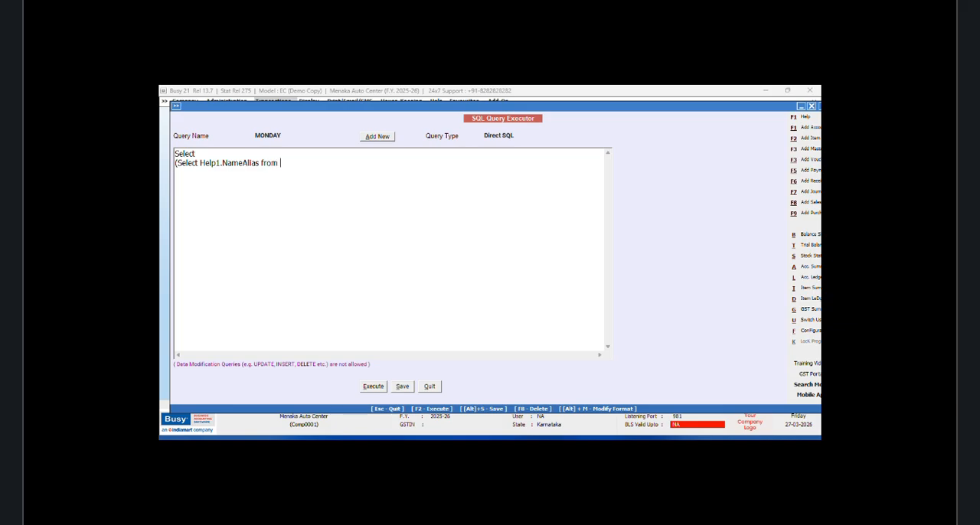
text(Help1 Where Help1.Code=Tra)
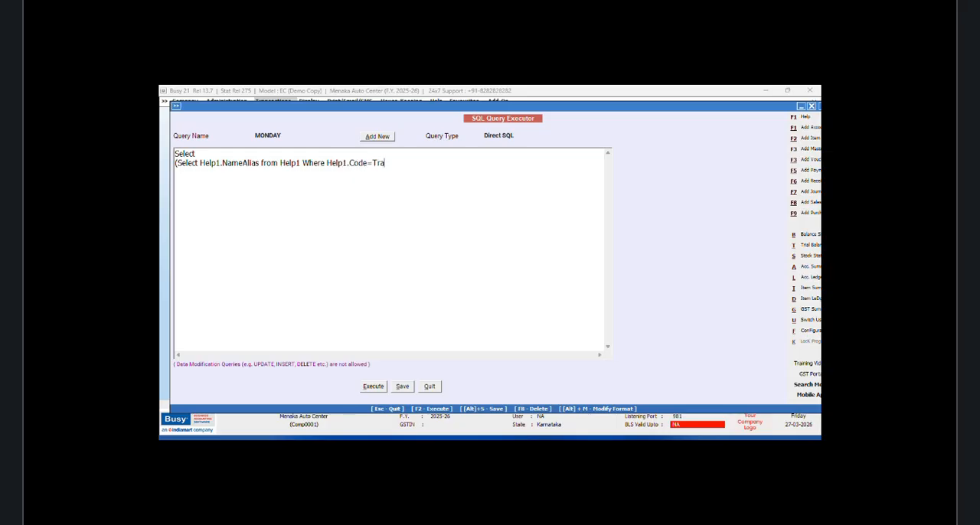
text(n2.MasterCode1),Tran2.Valu)
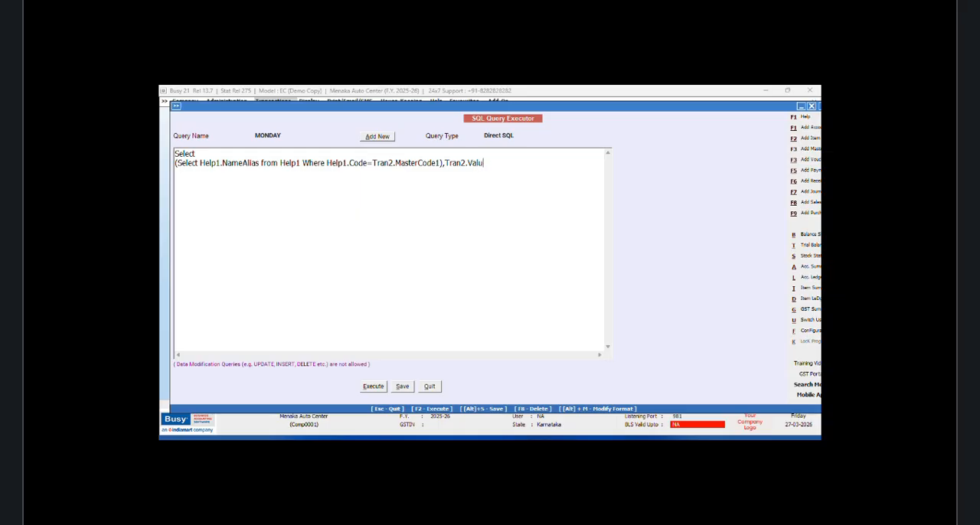
text(e3 from Tran2)
Step: Add Tran2.Value3 to the MONDAY query's select list, with from Tran2 on a new line
key(Return)
Step: Add the filter line Where Tran2.VchType=9 and Tran2.RecType=3 below from Tran2 in the MONDAY query
text(Where Tran2.V)
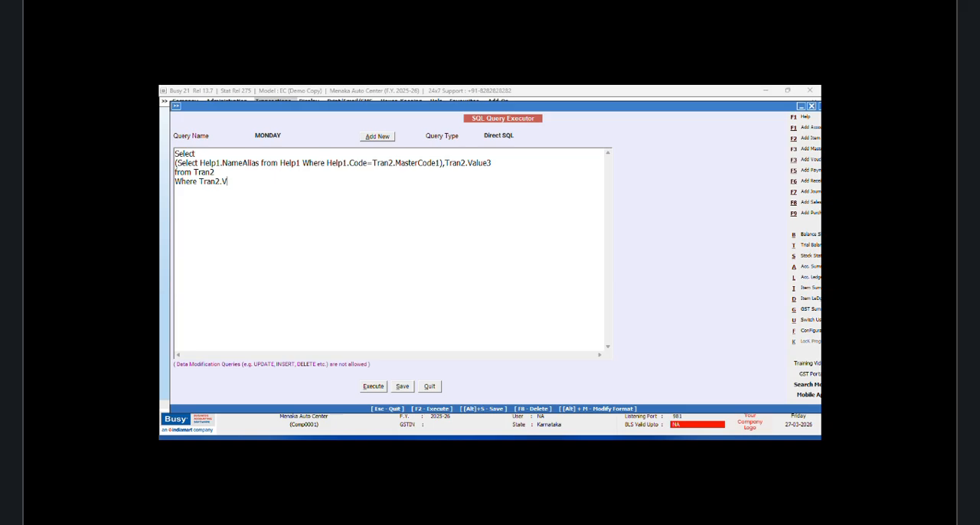
text(chType=9 and Tran2.RecType)
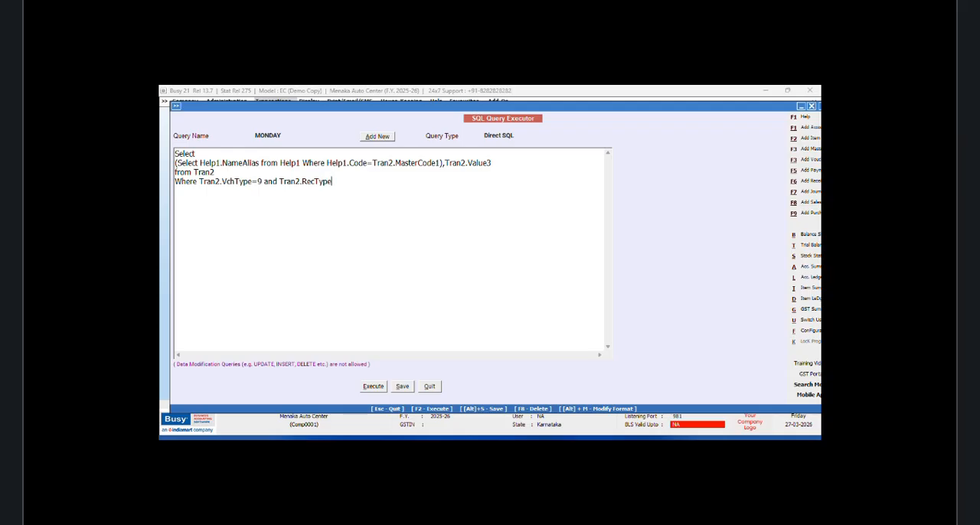
text(=3)
Step: Execute the MONDAY query, examine its result rows, and close the report
click(373, 386)
click(549, 284)
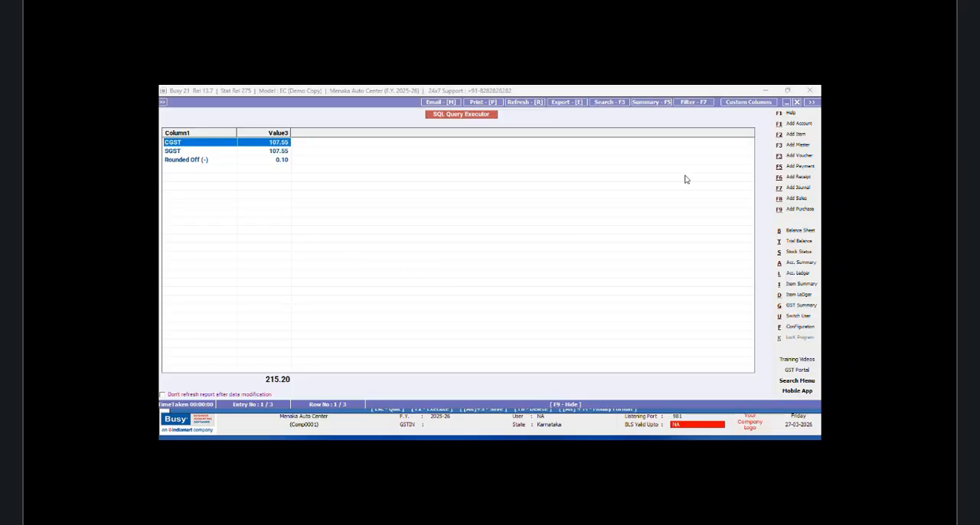
click(798, 104)
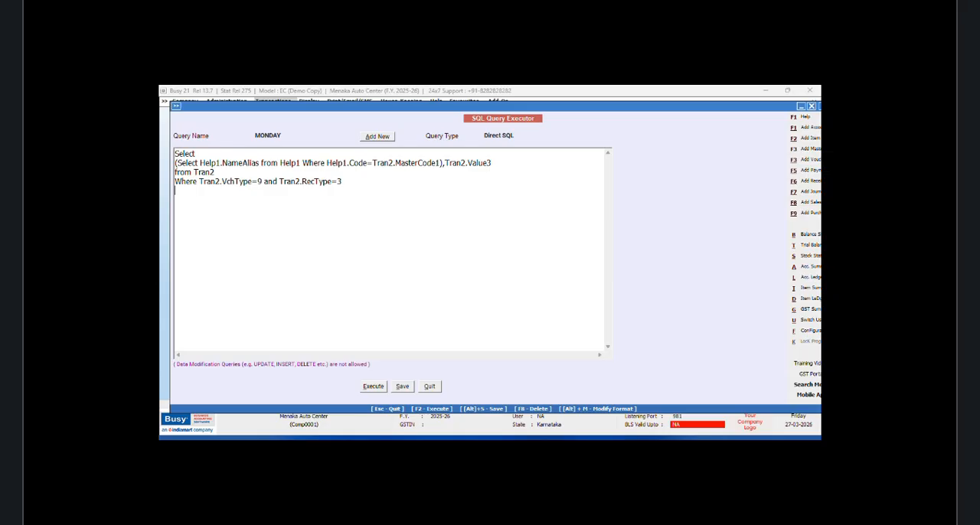
Step: Add an and condition on a new line of the query, using a copy of the Help1.NameAlias subquery followed by Like
text(and)
drag(442, 162, 176, 162)
right_click(260, 172)
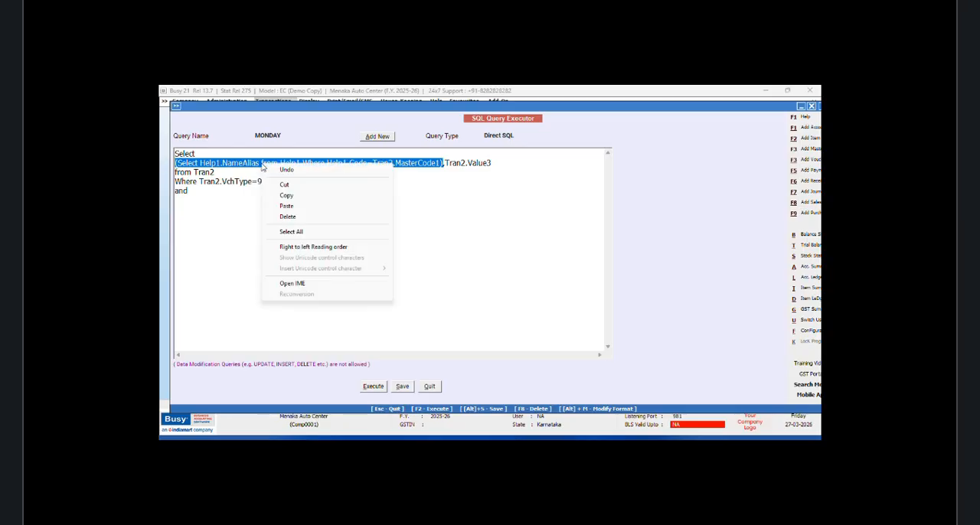
click(288, 197)
click(207, 195)
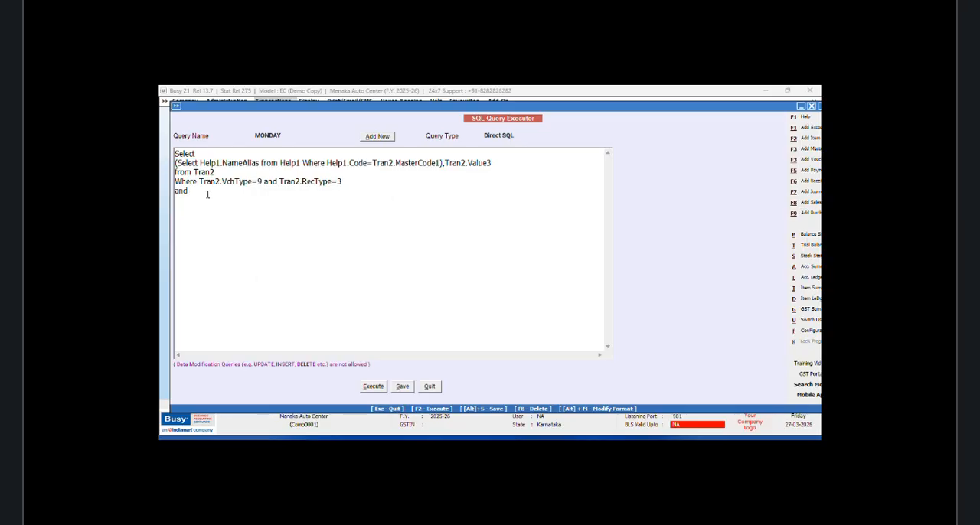
key(ctrl+v)
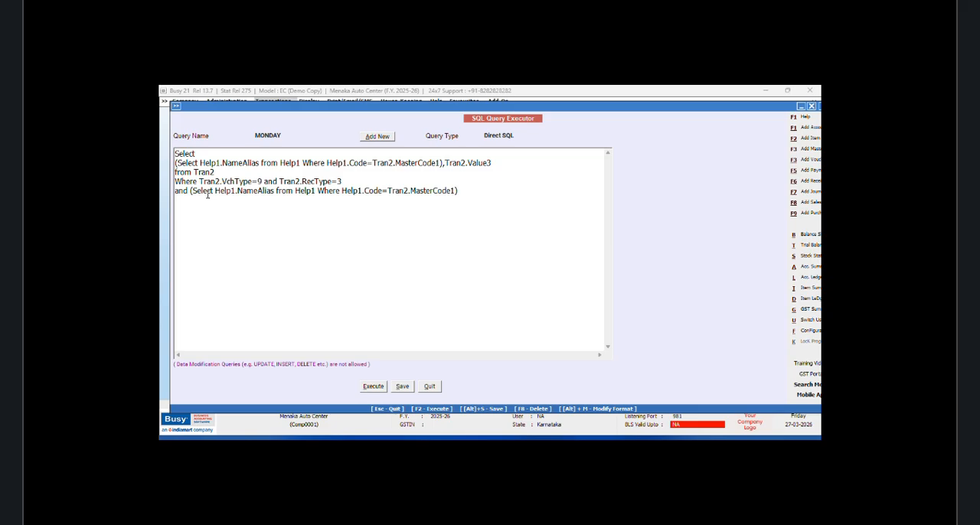
text(Like 'r[a-z]%)
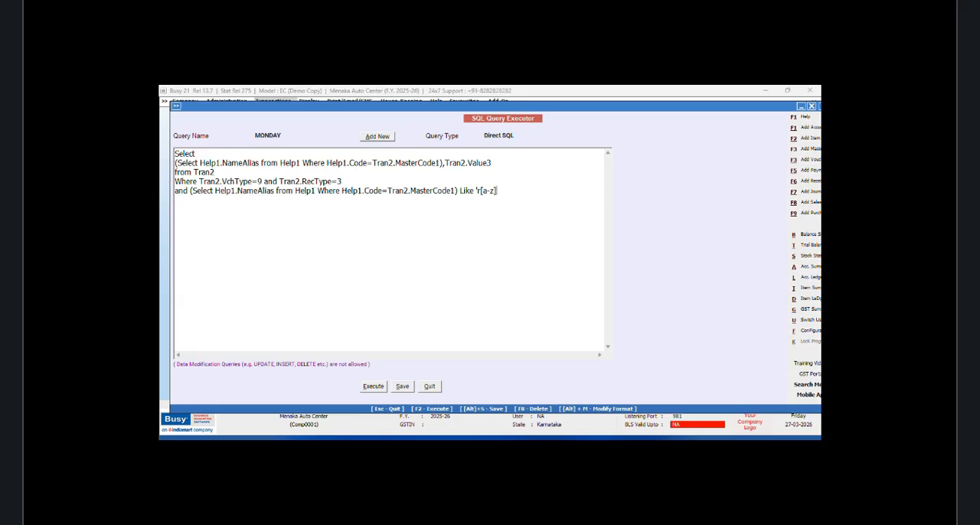
Step: Finish the Like pattern as 'r[a-z]%' and save the MONDAY query after executing it and closing the report
text(%)
click(373, 386)
click(548, 284)
click(796, 102)
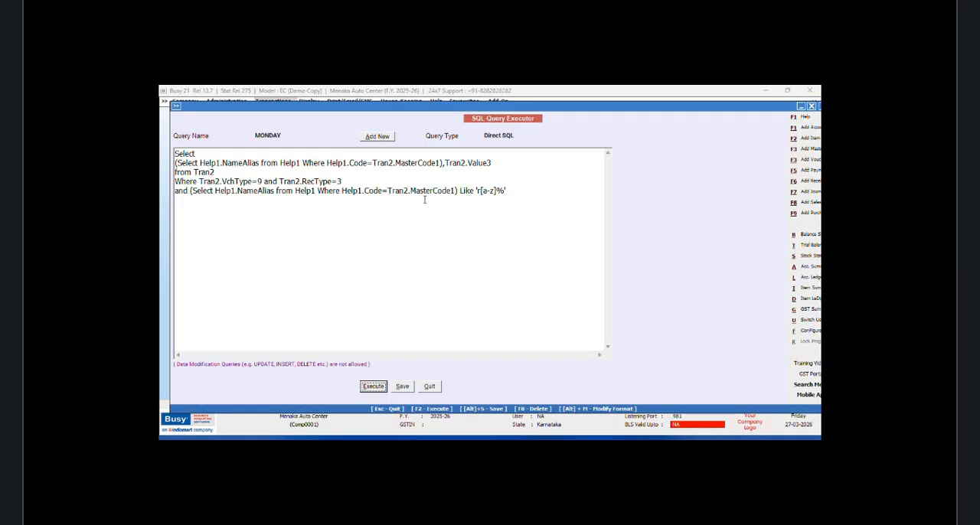
click(401, 387)
key(Return)
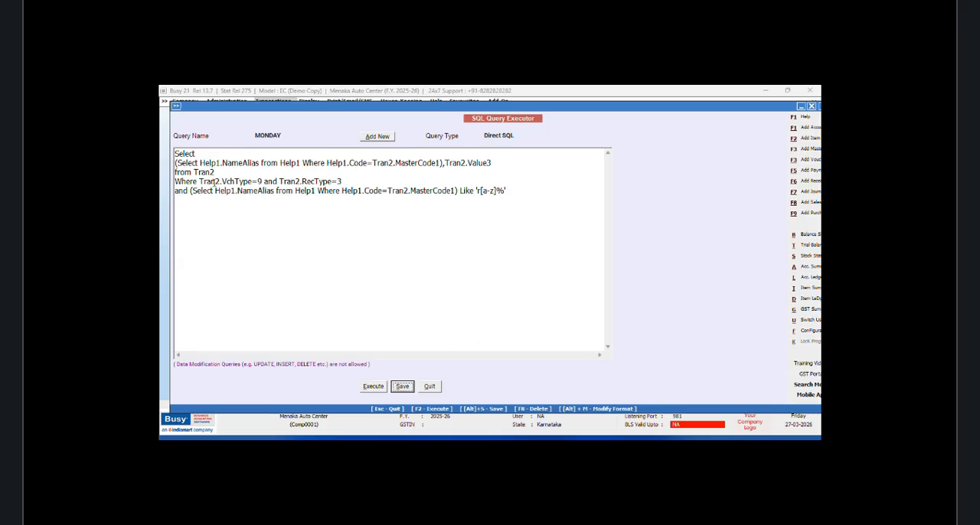
click(199, 181)
key(Return)
text(and)
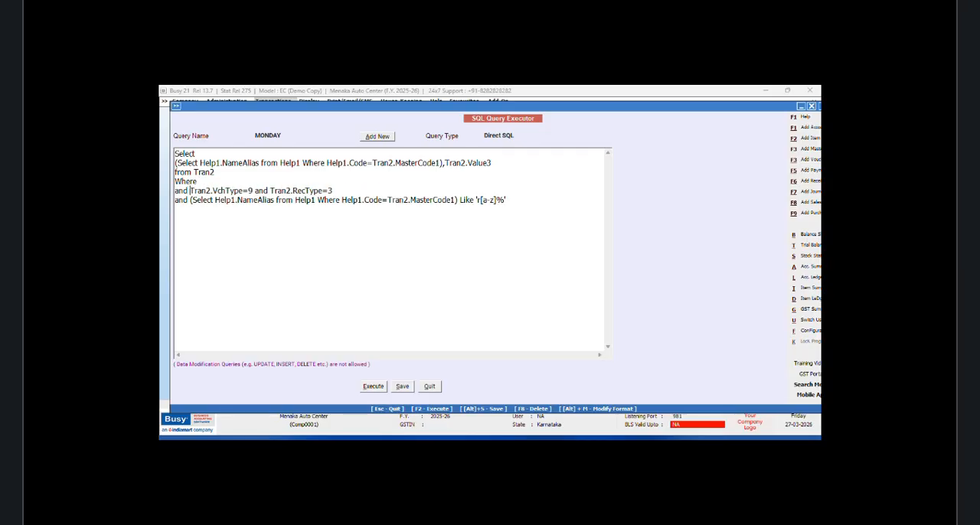
click(207, 181)
text(Tran2.VchCode=@VchCode)
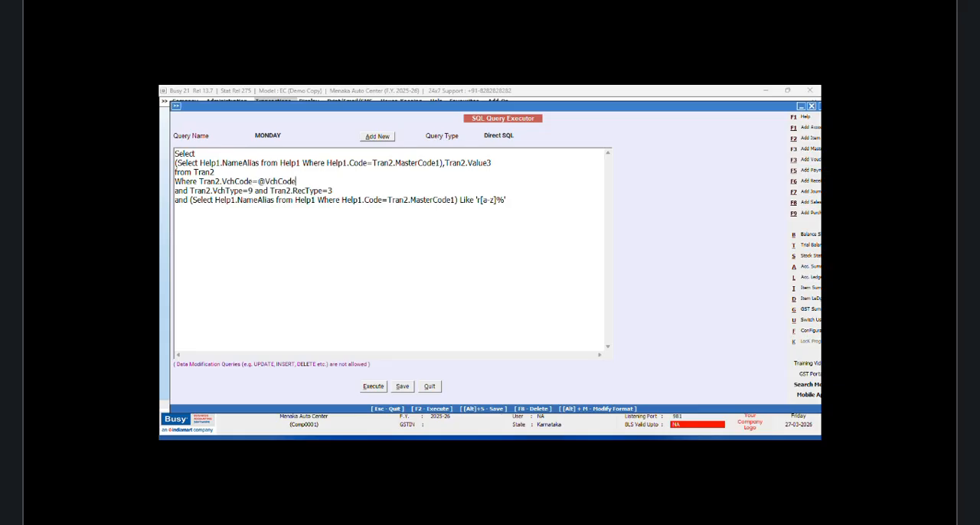
key(BackSpace)
key(BackSpace)
key(BackSpace)
key(BackSpace)
key(BackSpace)
key(BackSpace)
key(BackSpace)
Step: Change the MONDAY query's type to Bill Sundry Details and save the query
click(509, 136)
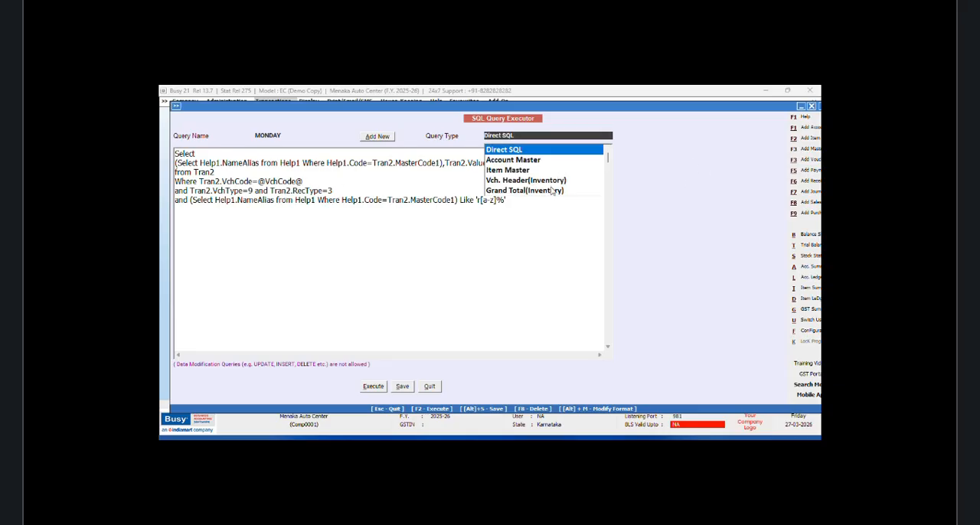
click(607, 193)
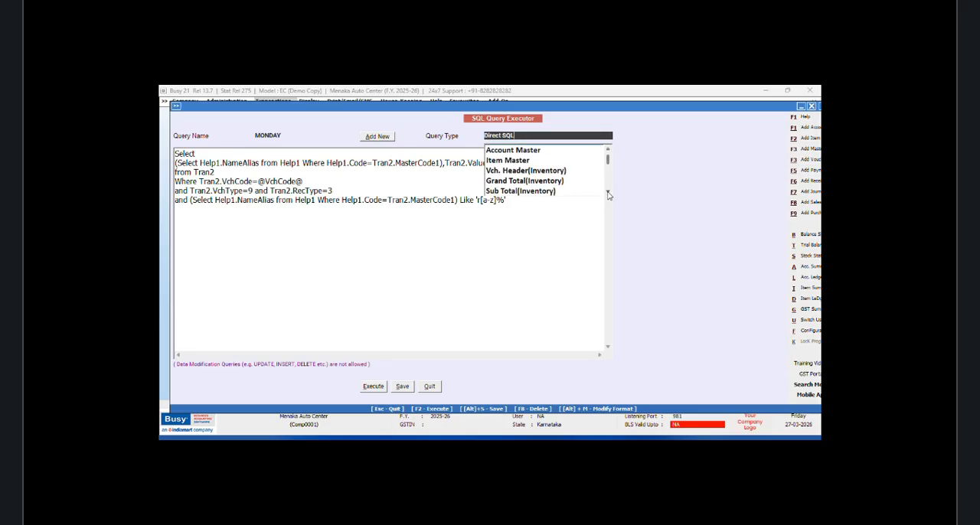
click(607, 193)
click(607, 194)
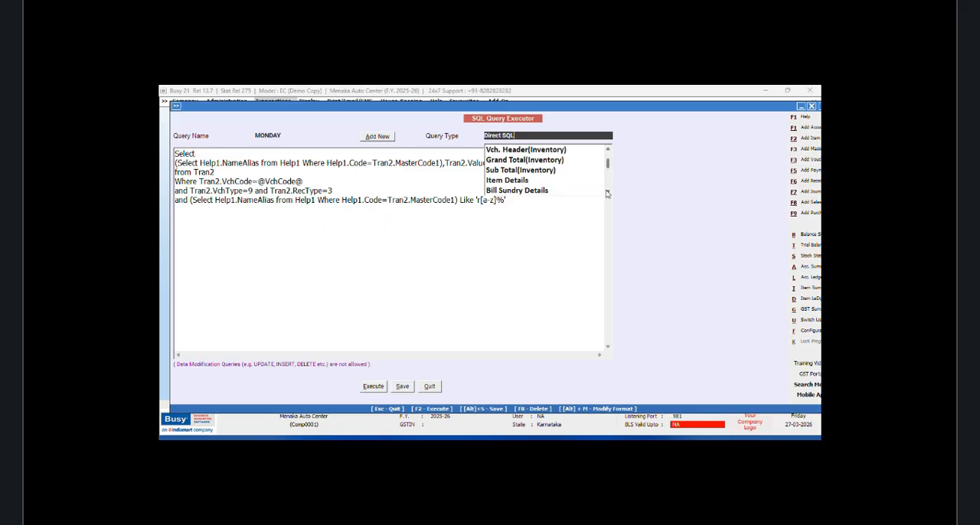
click(541, 192)
click(399, 389)
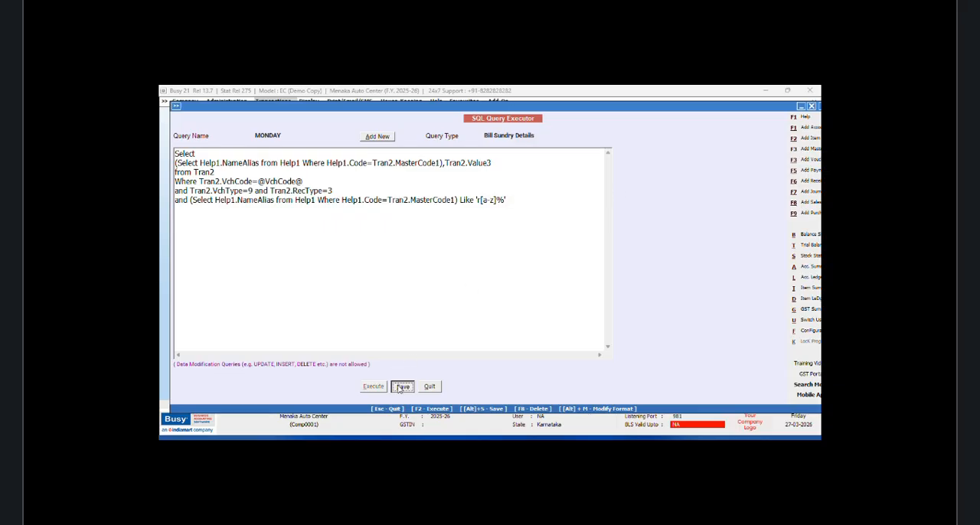
click(549, 285)
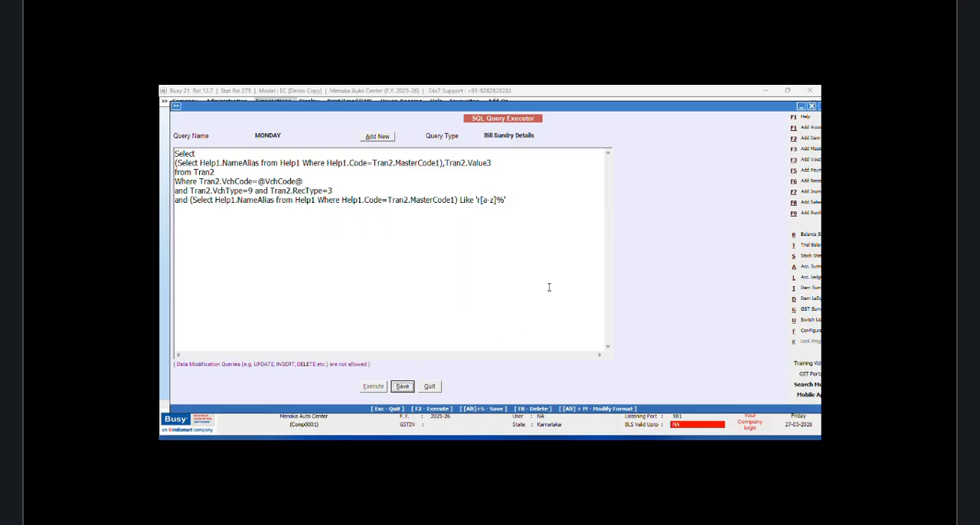
Step: Open the body configuration of the NEW DESIGN sales invoice format under Invoice / Document Printing (Advanced)
click(807, 335)
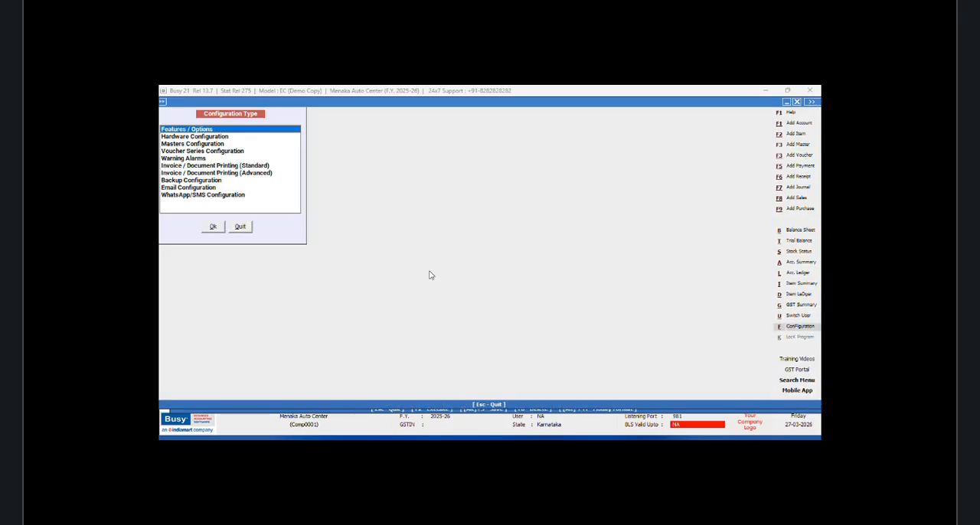
click(261, 173)
click(213, 227)
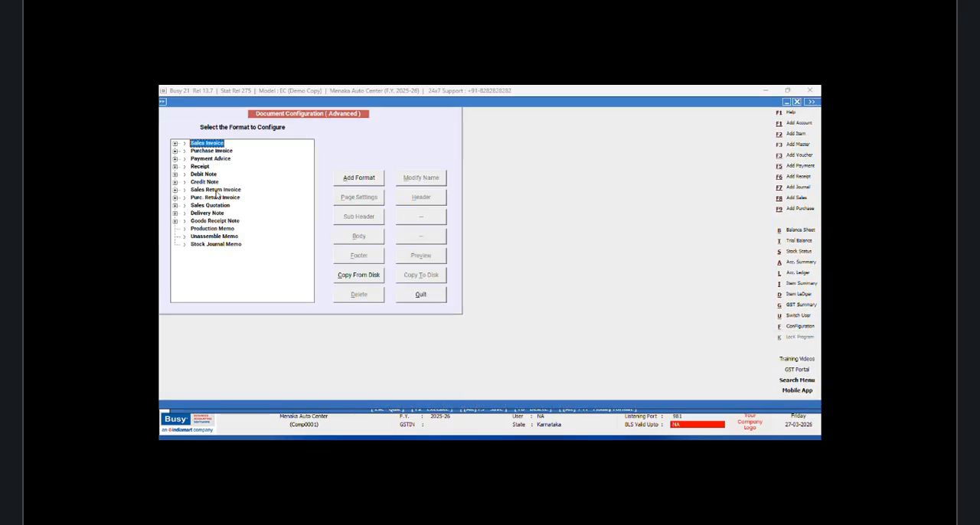
click(175, 143)
click(206, 158)
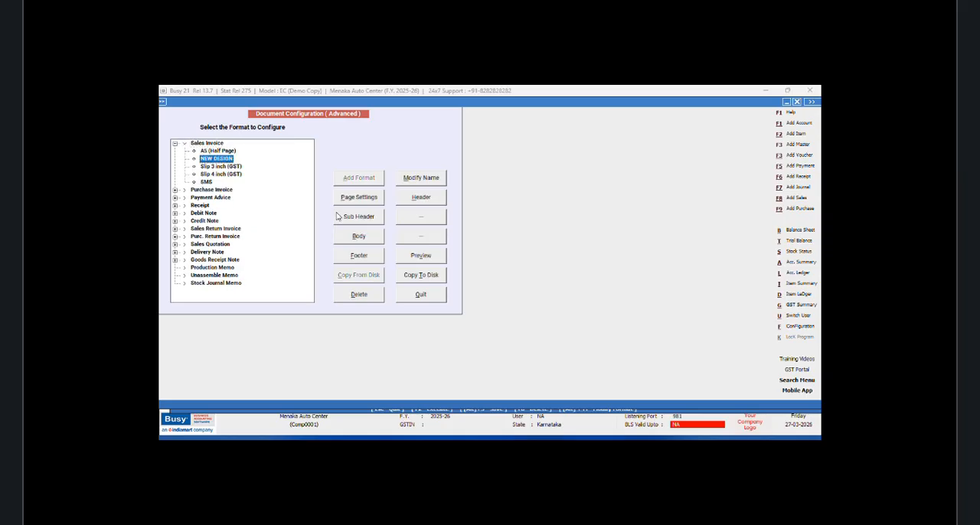
click(360, 236)
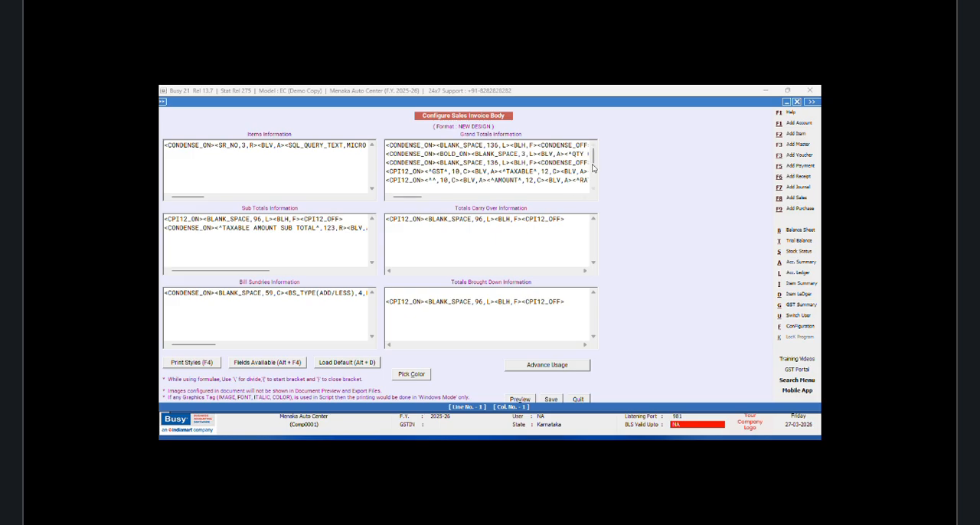
Step: Copy the <BLANK_SPACE,1,L> tag in front of the Taxable Amount label in Grand Totals Information
drag(594, 159, 594, 168)
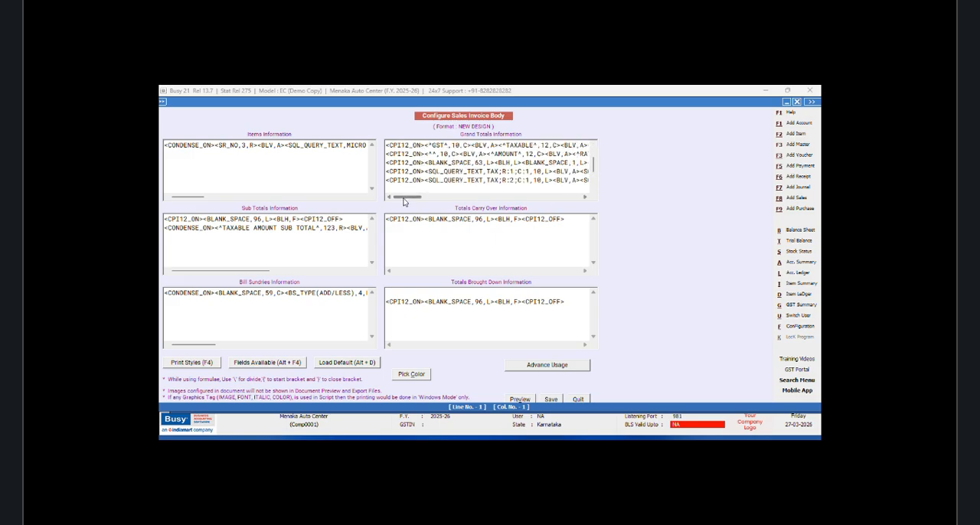
mouse_move(410, 198)
mouse_down()
mouse_move(573, 203)
mouse_move(420, 202)
mouse_up()
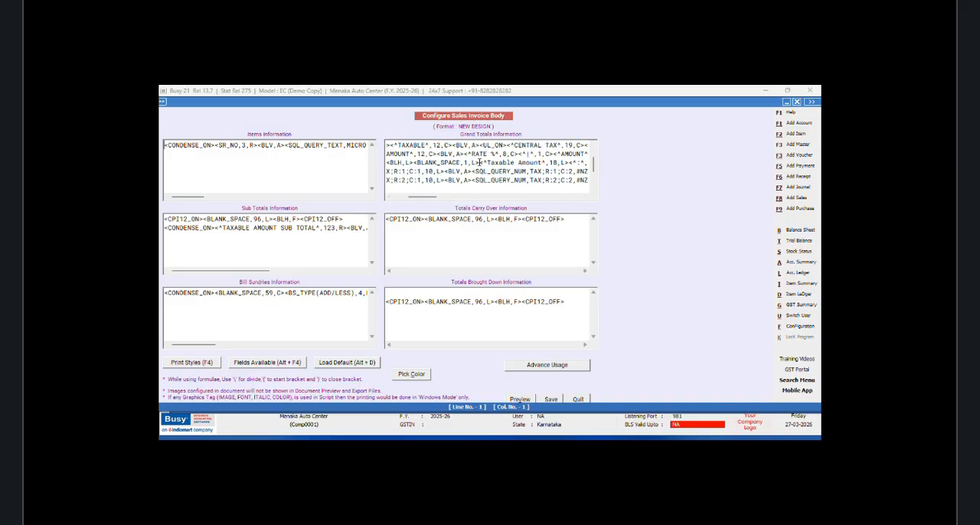
click(481, 163)
drag(480, 163, 414, 163)
right_click(416, 167)
click(437, 199)
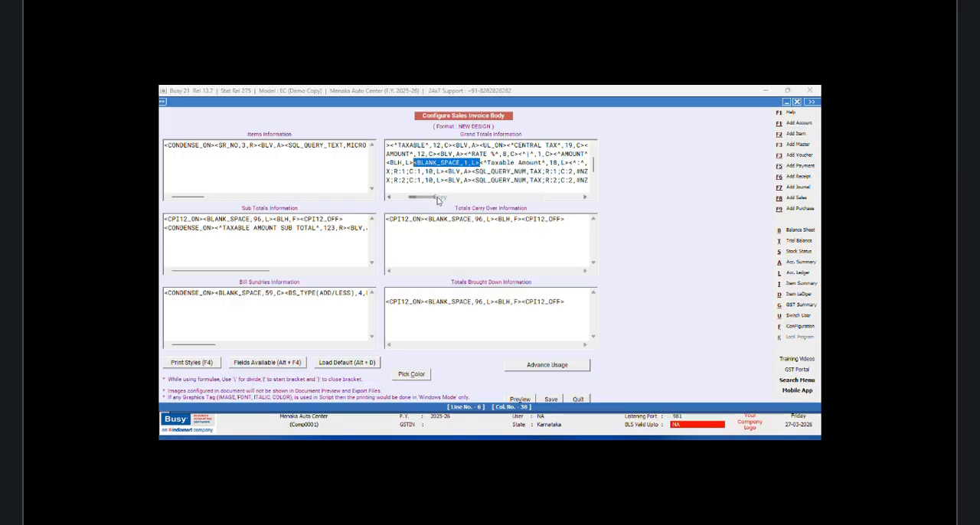
Step: Insert a SQL_QUERY_TEXT field before <CPI12_OFF> on the line below Total SGST in Grand Totals Information
drag(430, 198, 437, 199)
drag(438, 200, 551, 192)
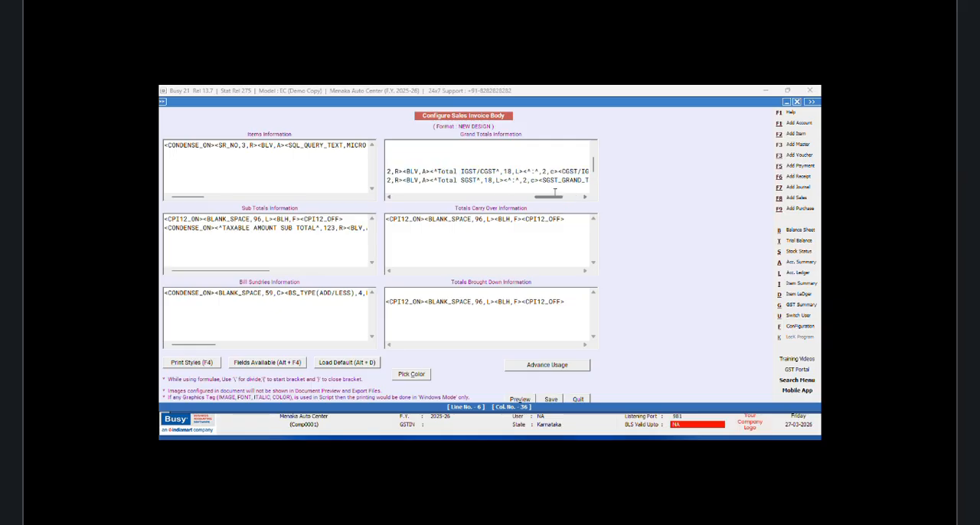
click(593, 190)
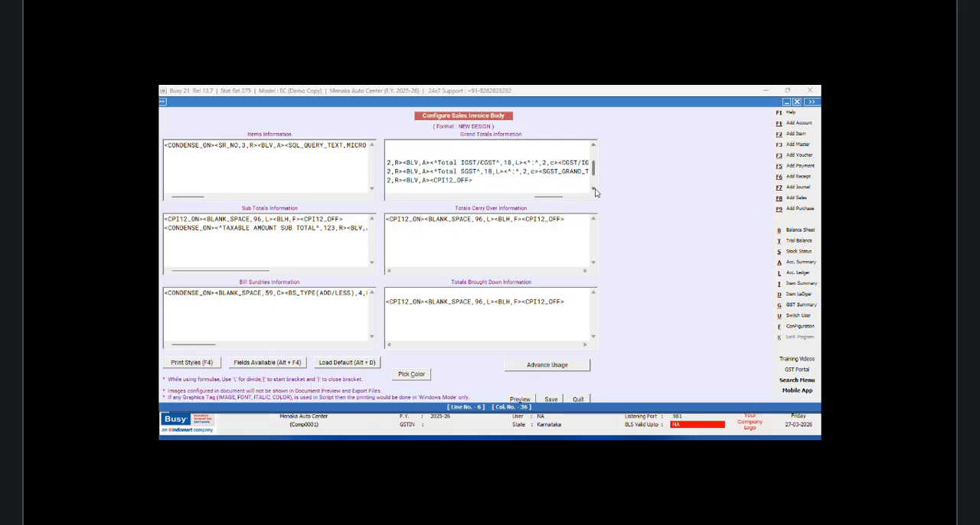
click(429, 180)
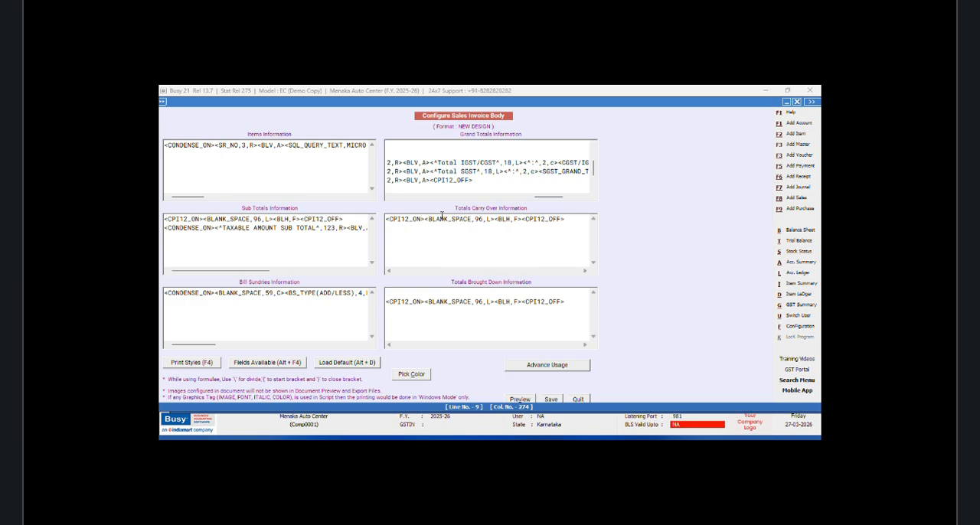
key(alt+F4)
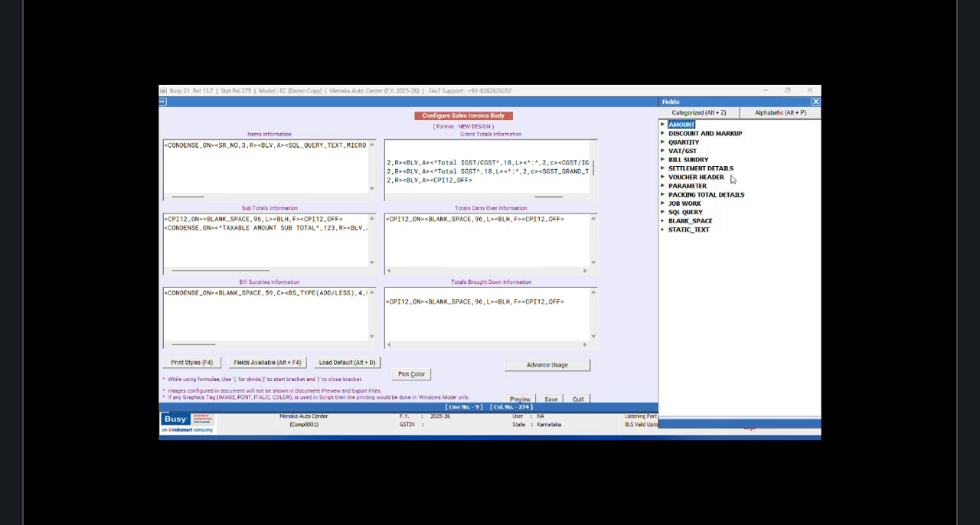
double_click(678, 214)
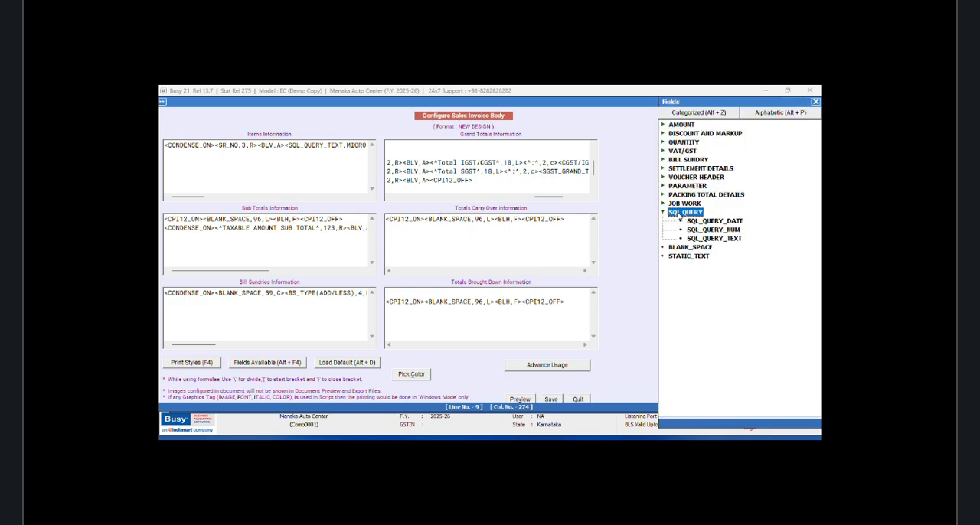
double_click(722, 240)
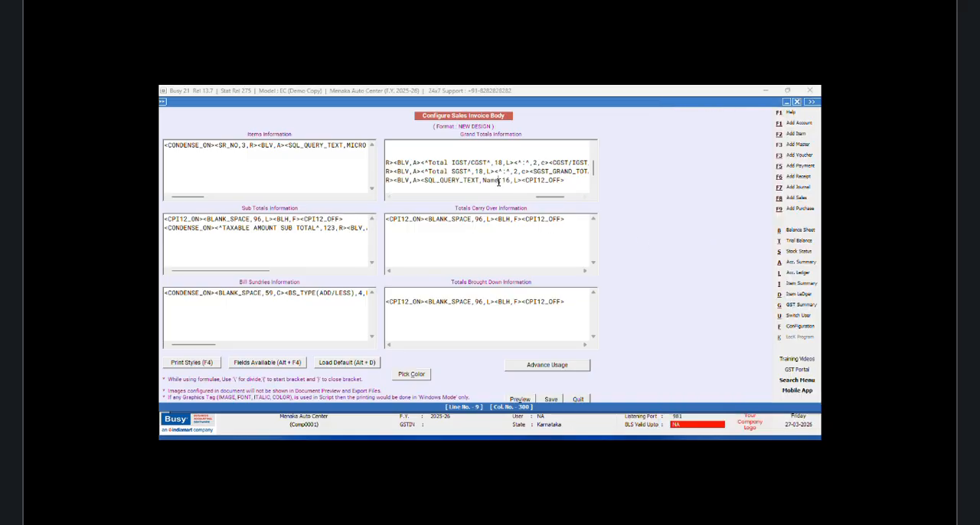
Step: Set the new SQL_QUERY_TEXT field to MONDAY;R:1;C:1 with a width of 18
key(BackSpace)
key(BackSpace)
key(BackSpace)
key(BackSpace)
text(MONDAY;R:1;C)
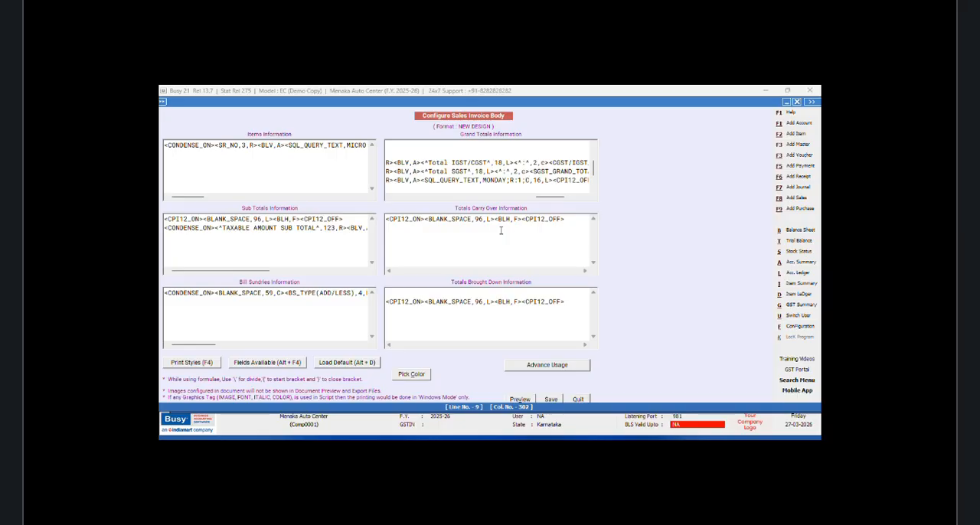
text(:1)
click(550, 181)
key(BackSpace)
text(8)
text(^)
text(,^,)
text(3,,C)
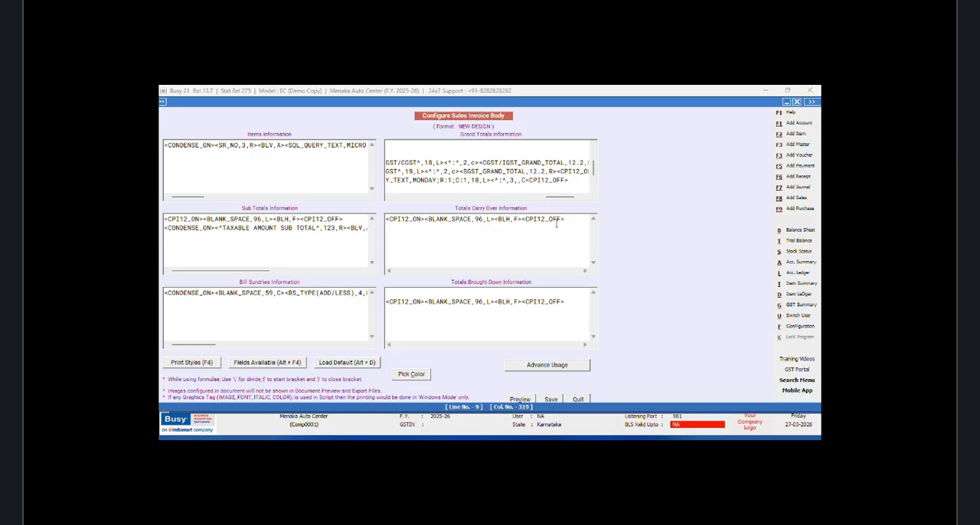
Step: Add the centred colon tag <^:^,3,C> after the SQL_QUERY_TEXT field
key(BackSpace)
key(BackSpace)
text(C)
text(+)
Step: Insert a SQL_QUERY_NUM field after the colon tag and set it to Monday;r:1;c:2 with the width 12.2
key(alt+F4)
click(712, 230)
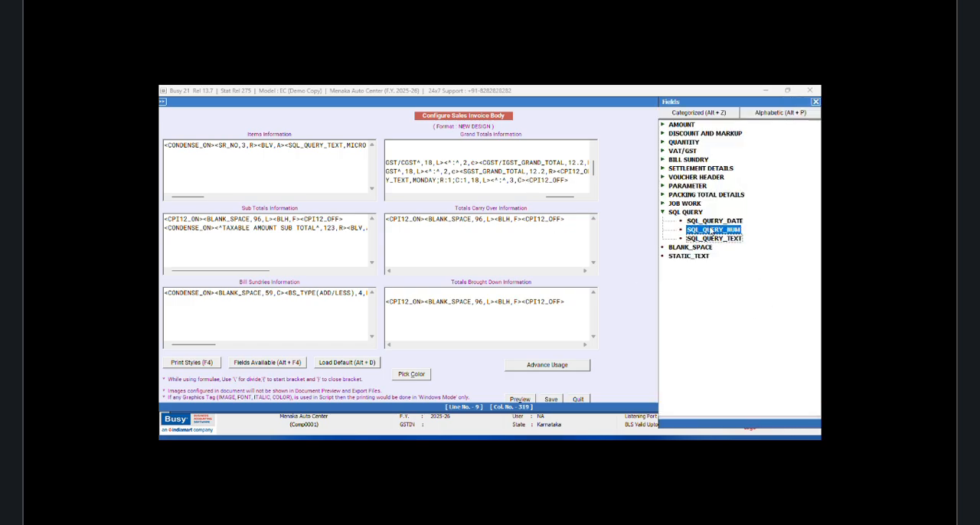
double_click(712, 229)
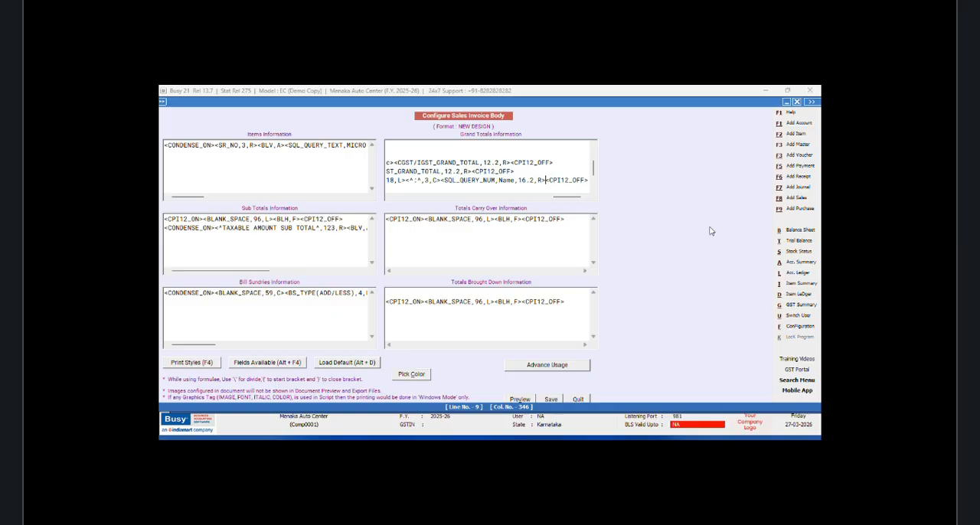
click(515, 179)
key(BackSpace)
key(BackSpace)
key(BackSpace)
key(BackSpace)
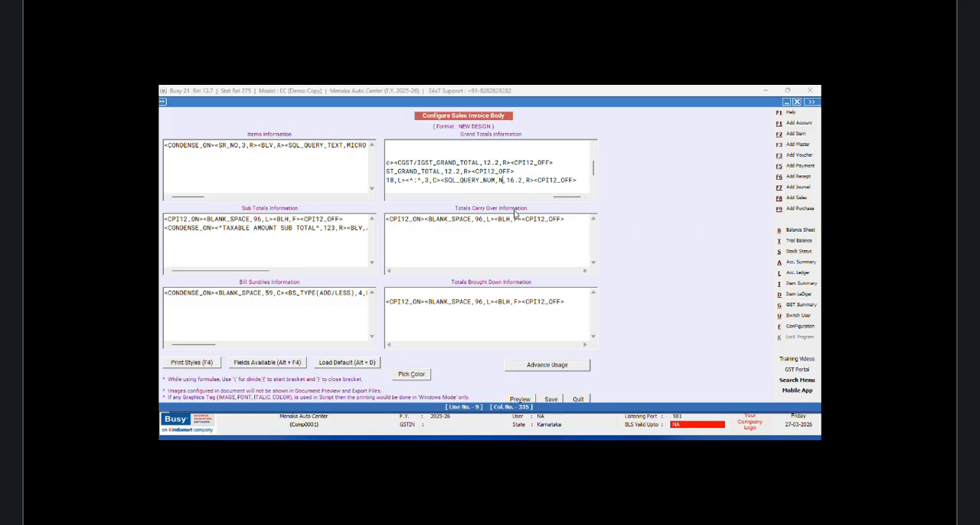
text(Monday;r:1;c:2)
key(BackSpace)
text(2)
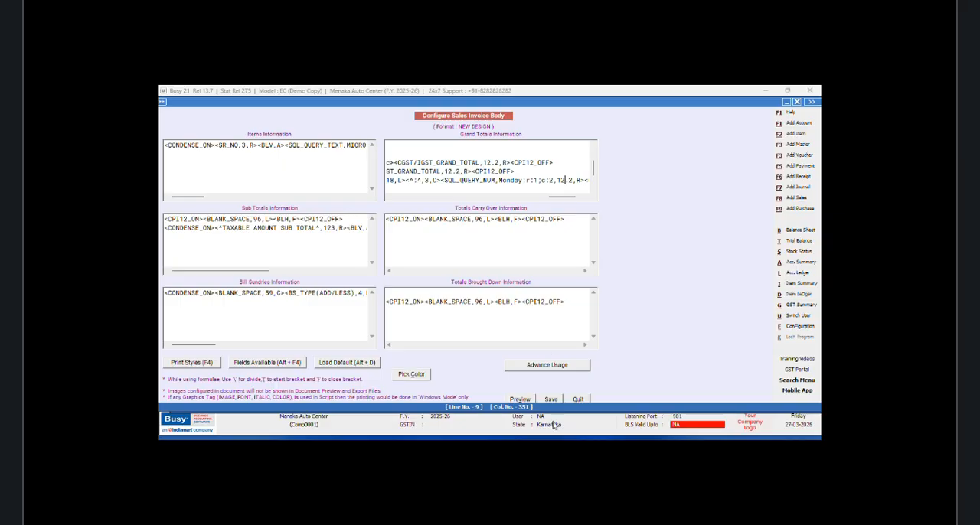
Step: Save the NEW DESIGN invoice body and leave the document configuration
click(551, 399)
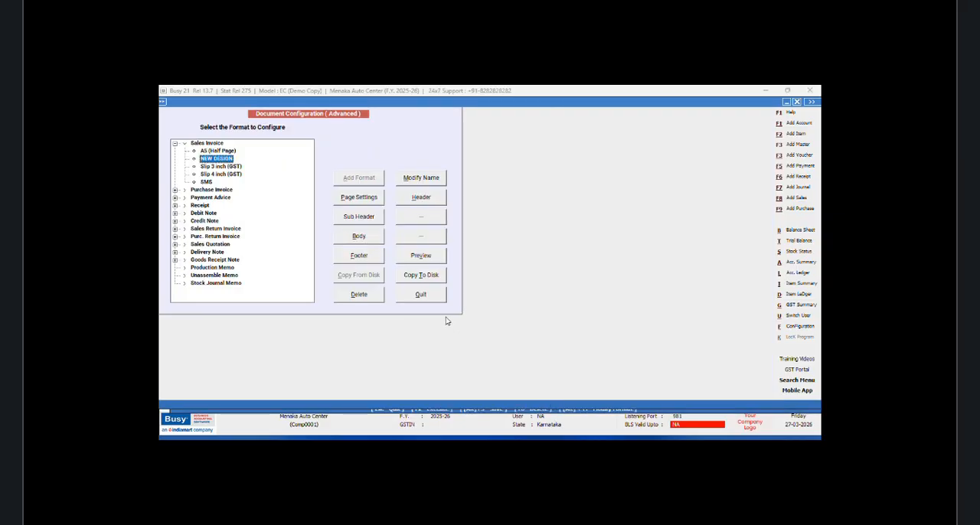
click(420, 294)
click(246, 228)
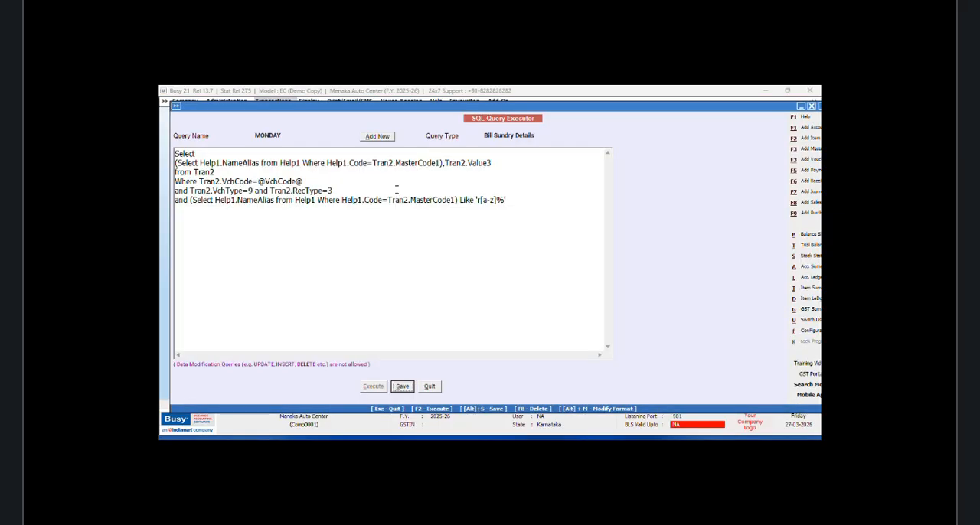
Step: Save the MONDAY query again and quit the SQL Query Executor
click(403, 386)
click(547, 284)
click(430, 386)
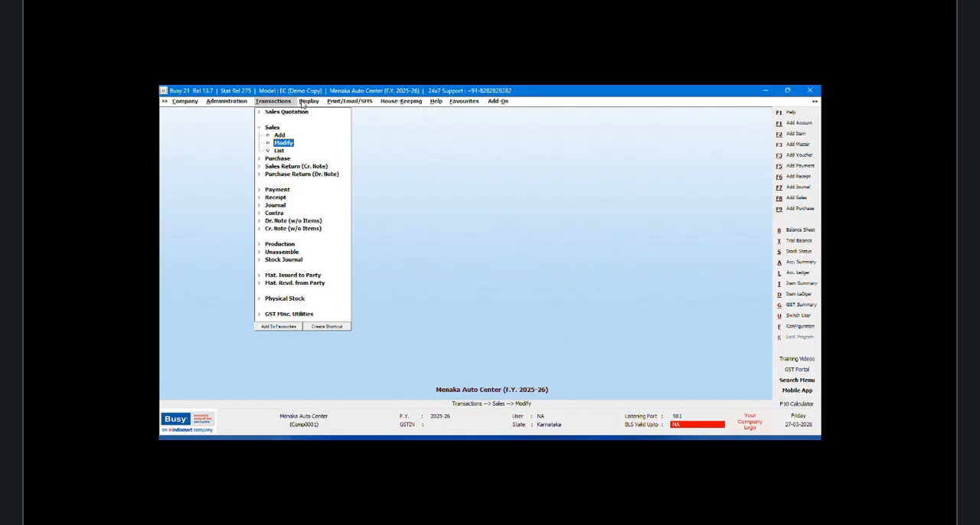
Step: Open the Main-series sales voucher dated 01-04-2025 for modification
click(284, 143)
click(263, 145)
click(250, 188)
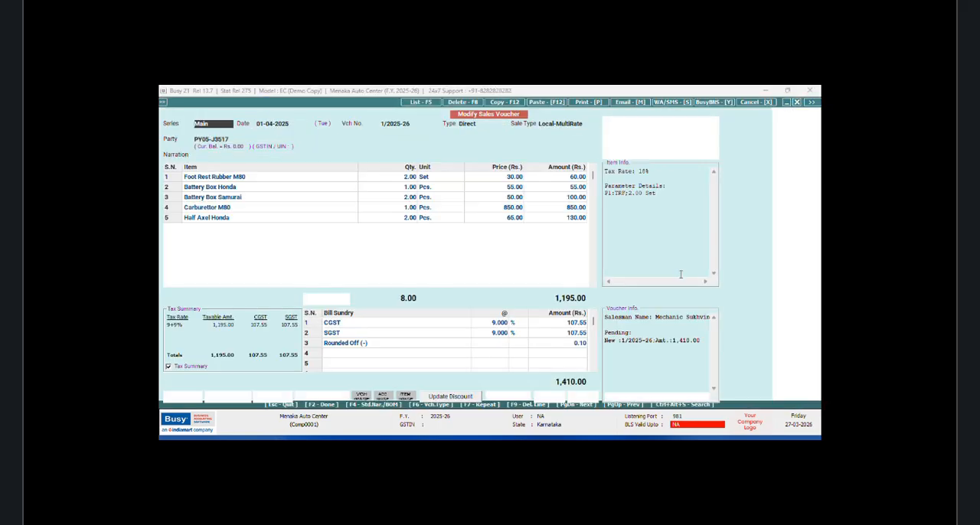
Step: Preview the voucher's sales invoice in the NEW DESIGN format, check the lines below Total SGST, and close the preview
click(587, 103)
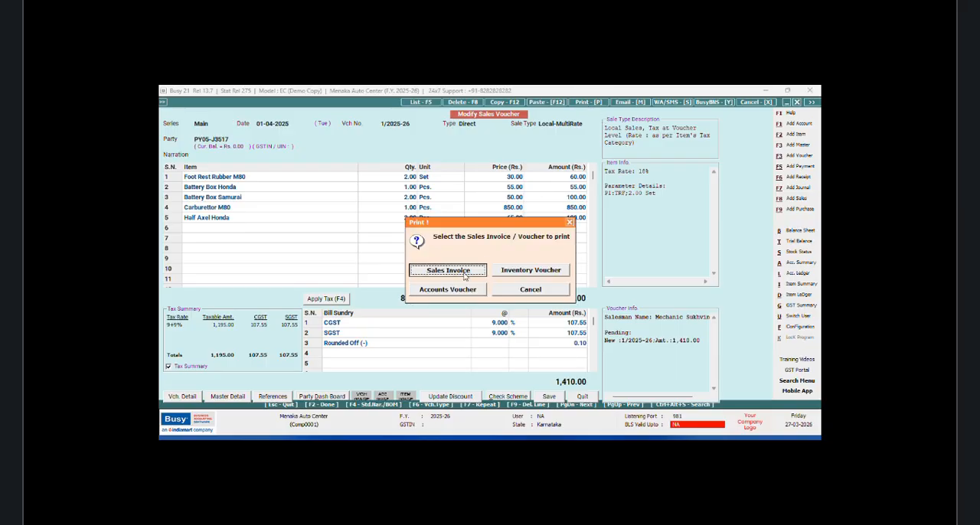
click(464, 273)
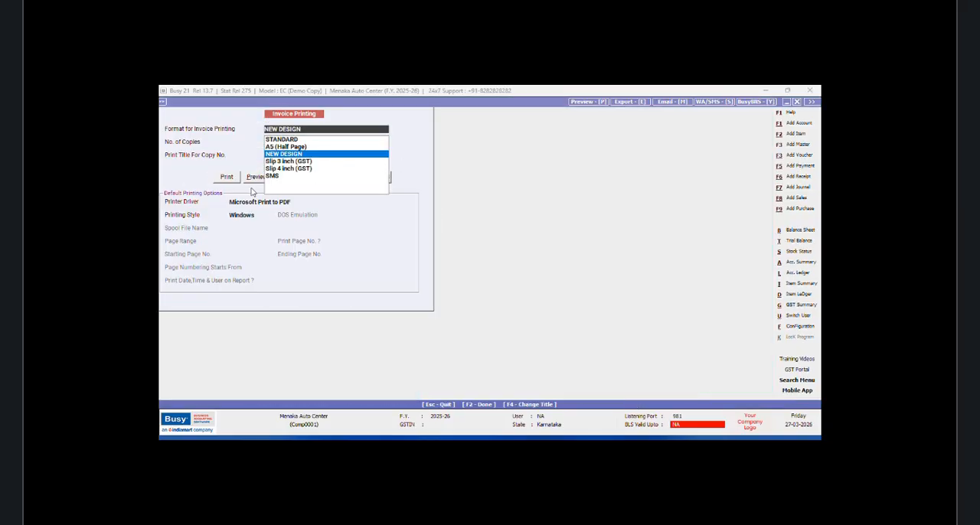
click(251, 179)
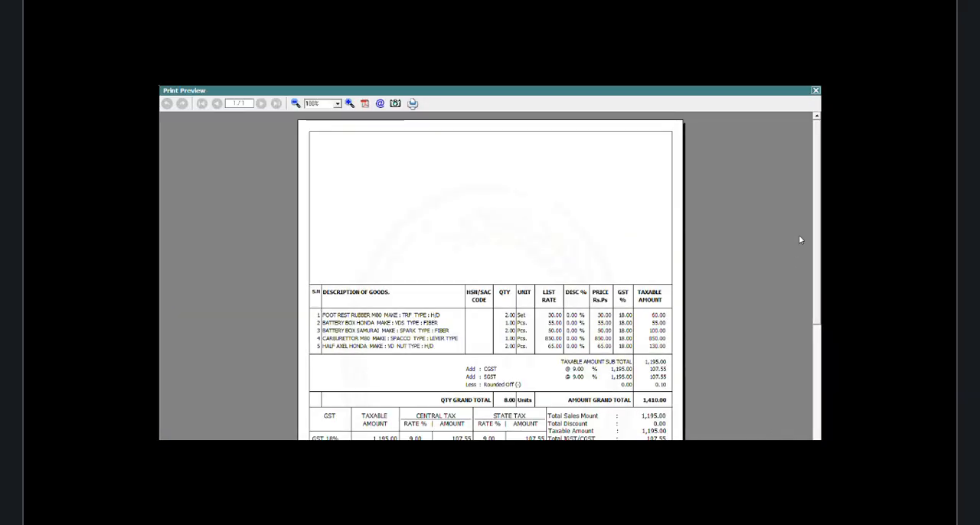
drag(817, 197, 818, 248)
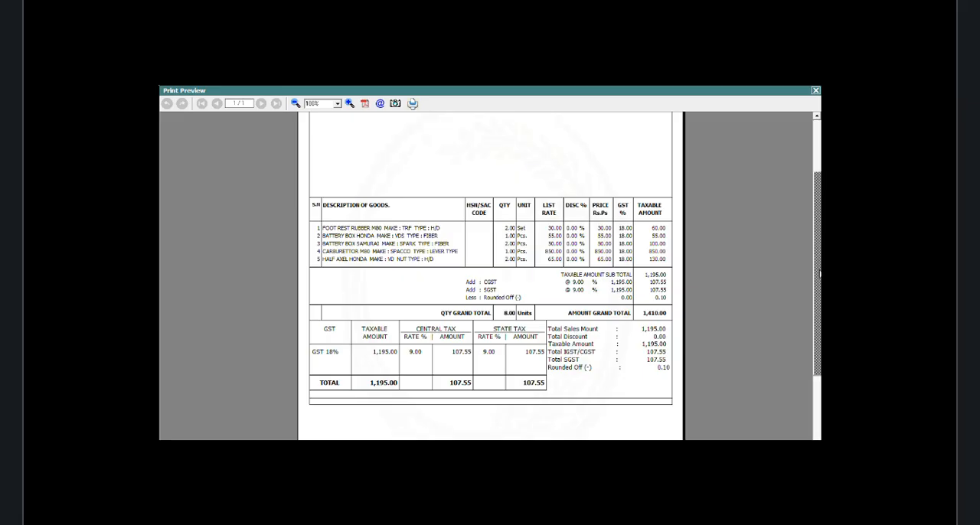
click(815, 91)
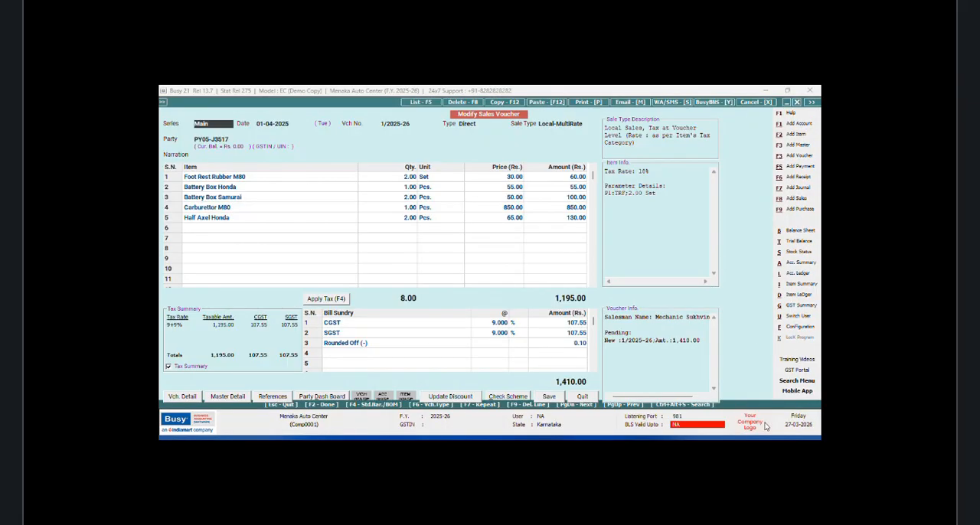
Step: Insert a DATA_FONT_ON and DATA_FONT_OFF tag pair on the second line of the NEW DESIGN invoice header
drag(320, 347, 562, 347)
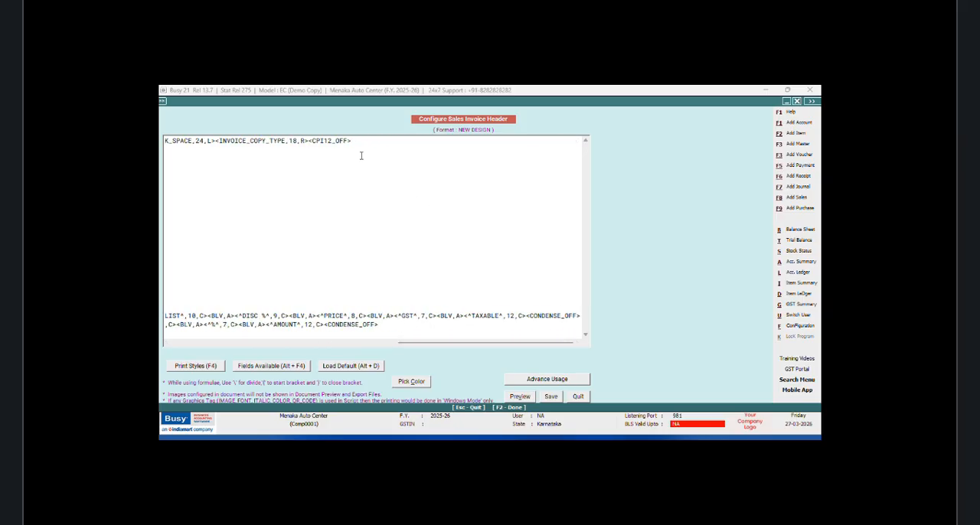
drag(403, 343, 172, 344)
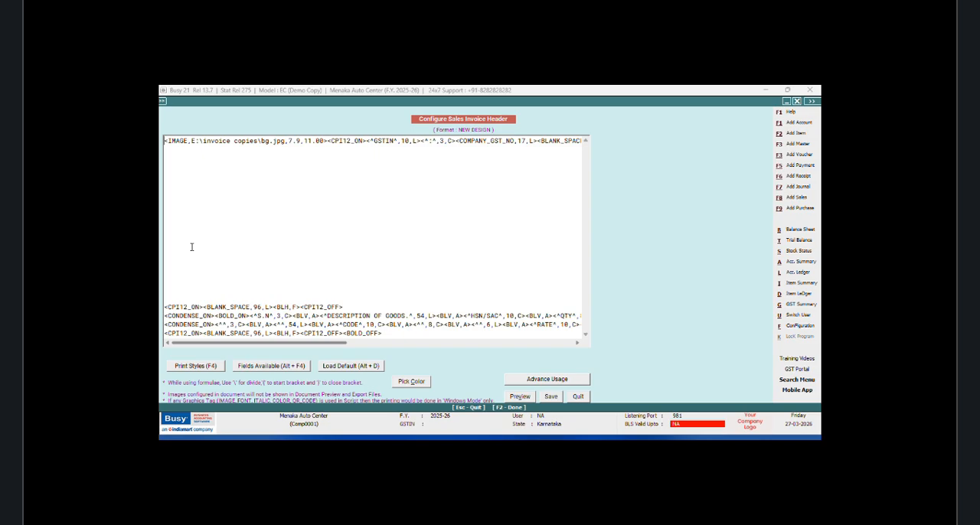
click(169, 150)
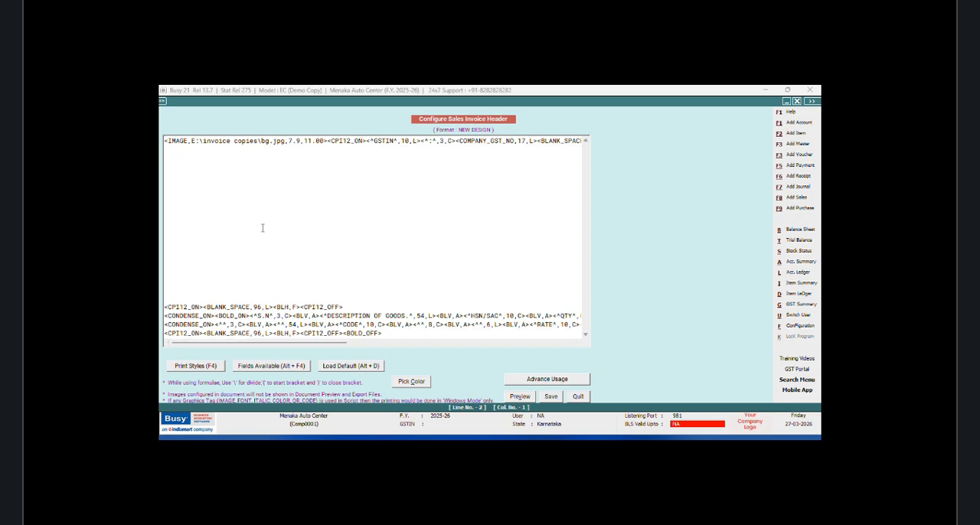
key(F4)
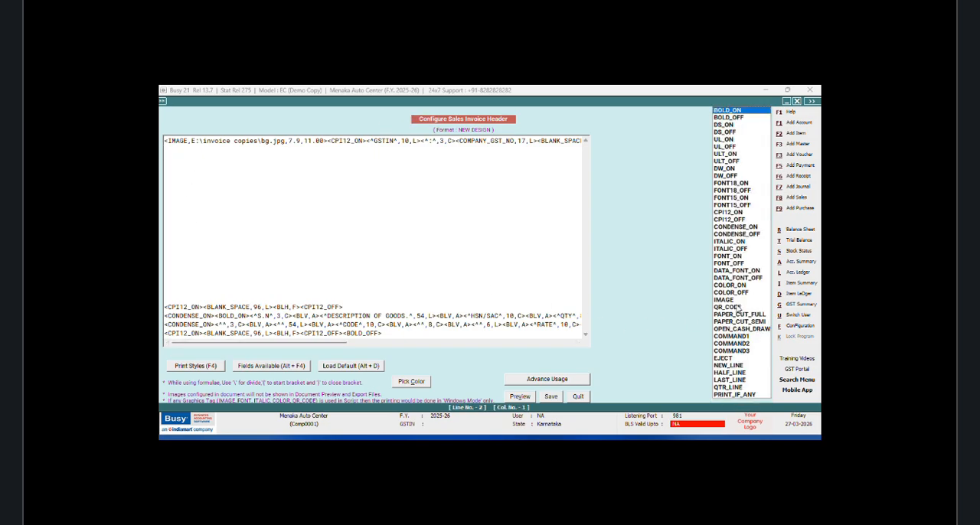
click(726, 272)
key(Return)
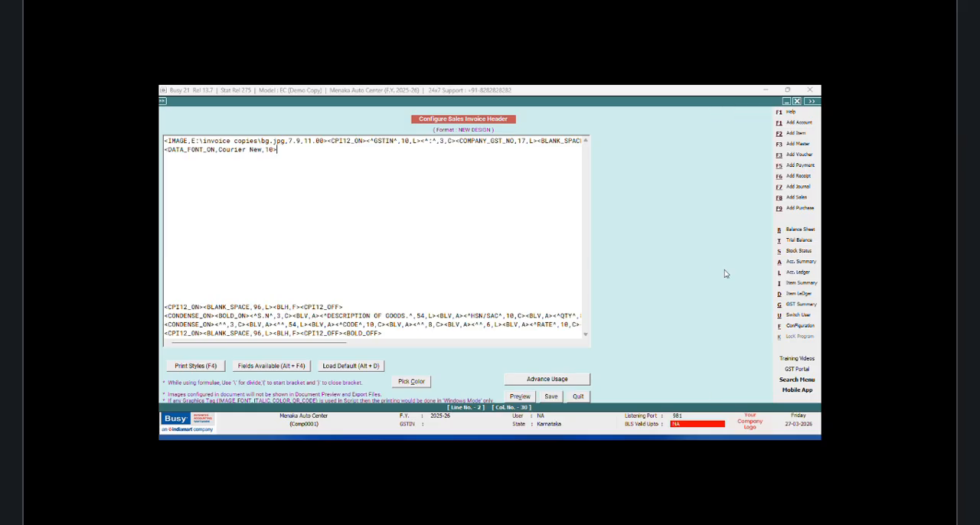
key(F4)
key(Down)
key(Return)
Step: Set the DATA_FONT_ON tag's font to SCRIPT MT BOLD with size 23
key(BackSpace)
key(BackSpace)
text(23)
key(BackSpace)
key(BackSpace)
key(BackSpace)
key(BackSpace)
key(BackSpace)
key(BackSpace)
key(BackSpace)
key(BackSpace)
key(BackSpace)
key(BackSpace)
key(BackSpace)
text(SCRIPT MT BOLD)
Step: Insert a centred COMPANY_NAME field of width 80 between the data font tags and end the line with a NEW_LINE tag
key(alt+F4)
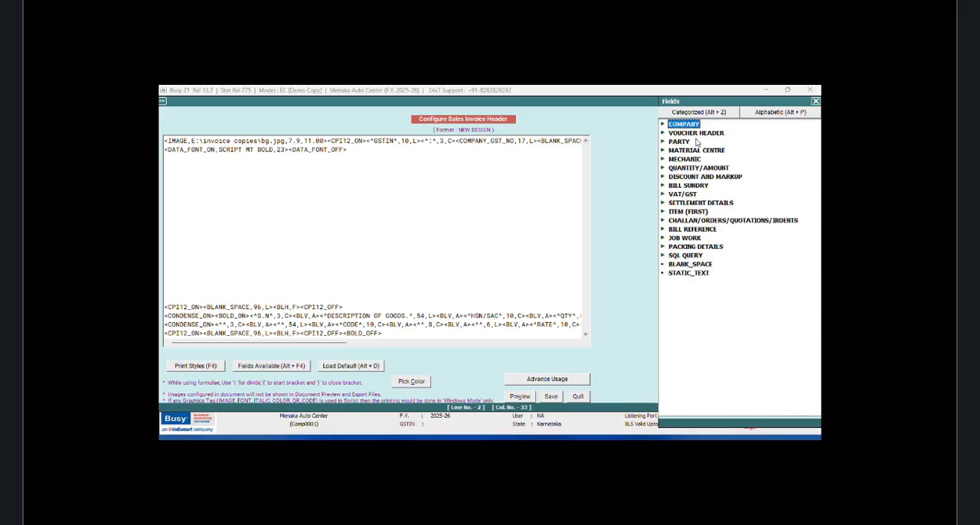
double_click(692, 127)
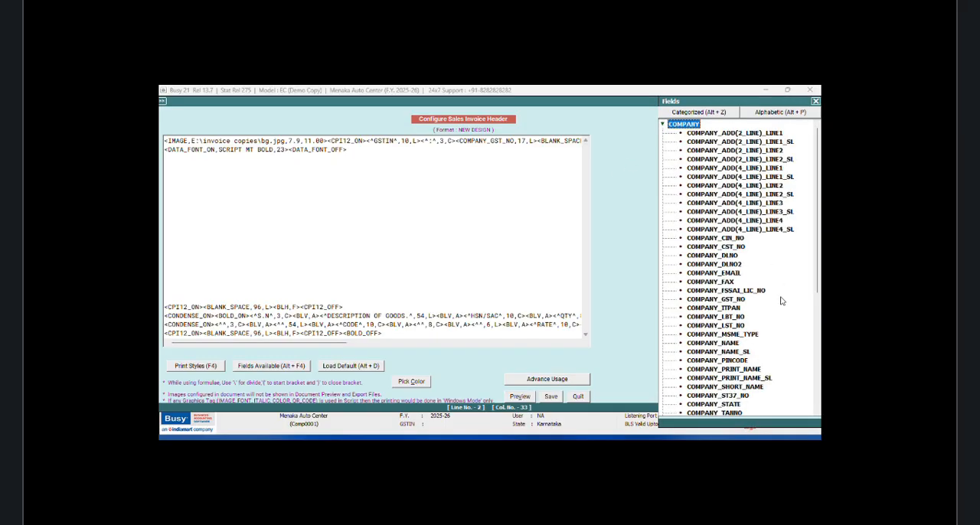
click(727, 344)
double_click(727, 344)
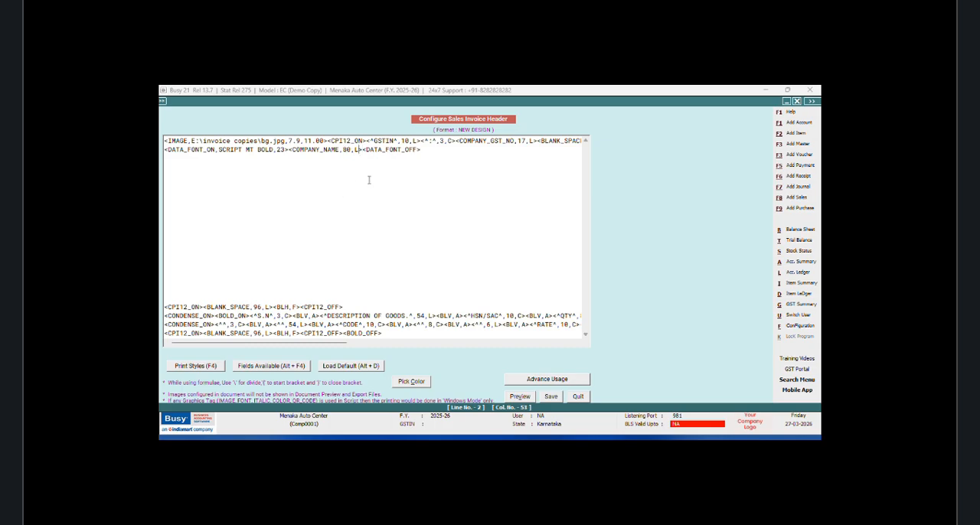
key(BackSpace)
text(C>)
key(F4)
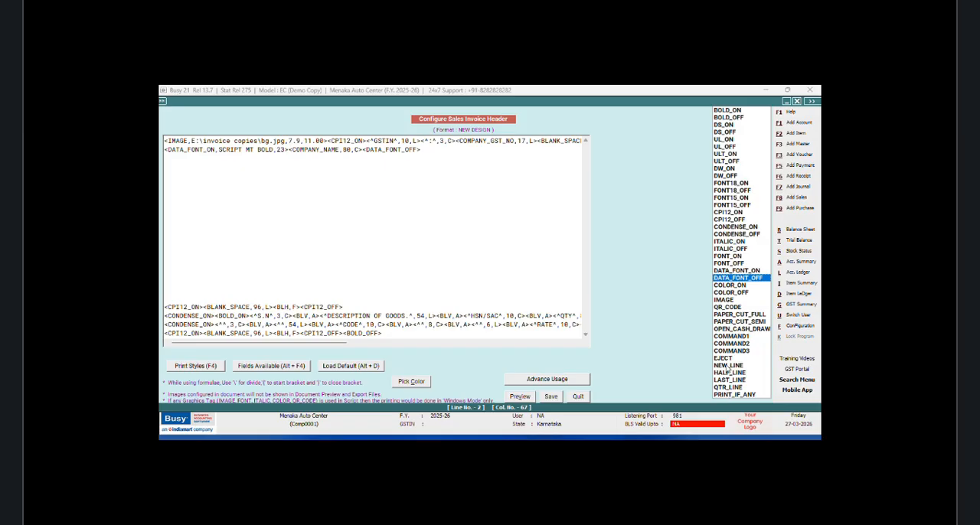
click(725, 365)
key(Return)
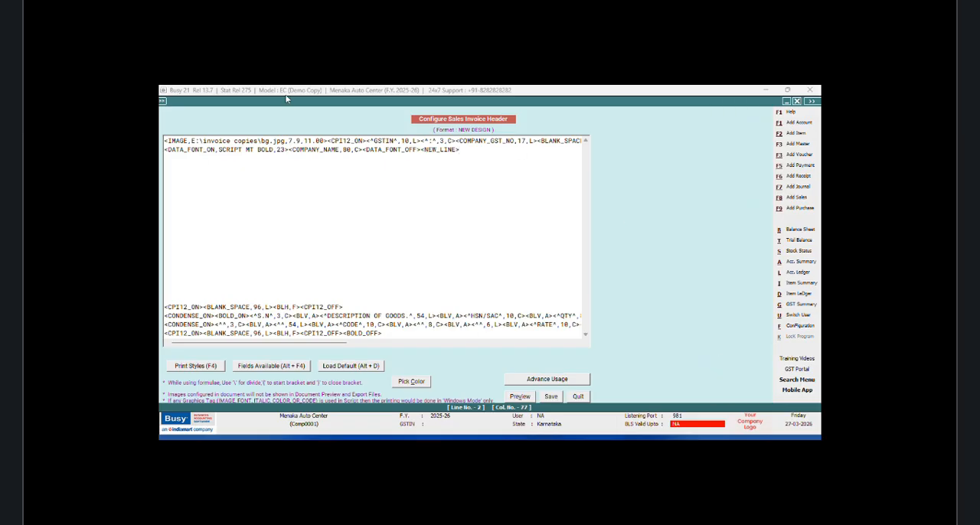
Step: Insert a CPI12_ON and CPI12_OFF tag pair on the third header line
click(205, 186)
key(F4)
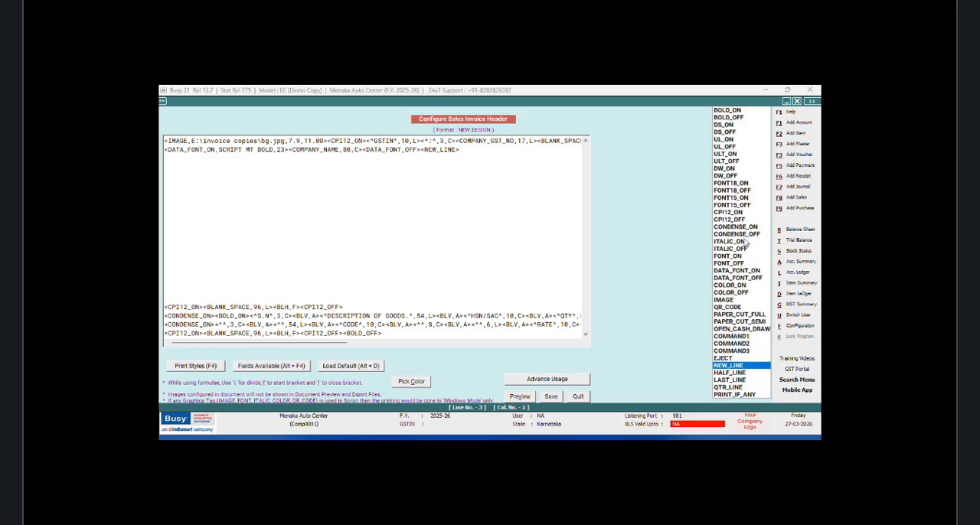
click(729, 215)
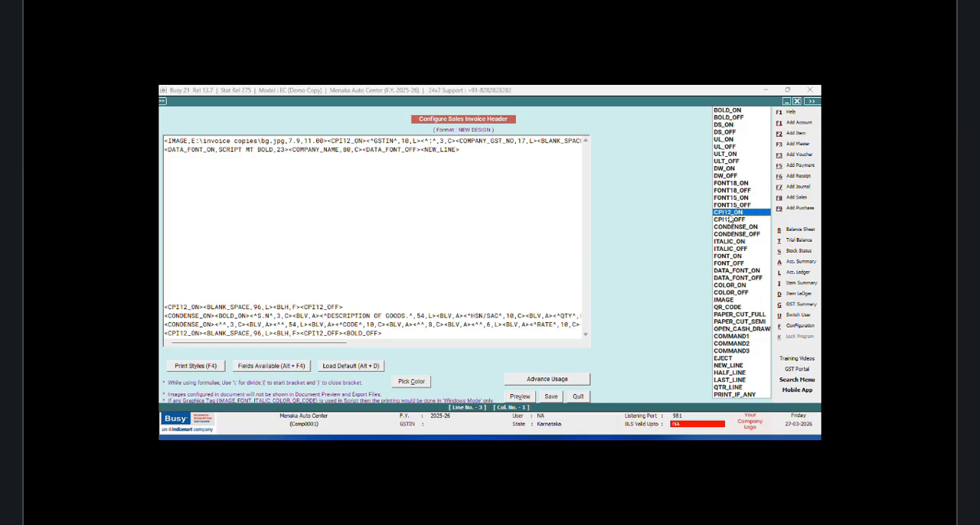
key(Return)
key(F4)
click(730, 220)
key(Return)
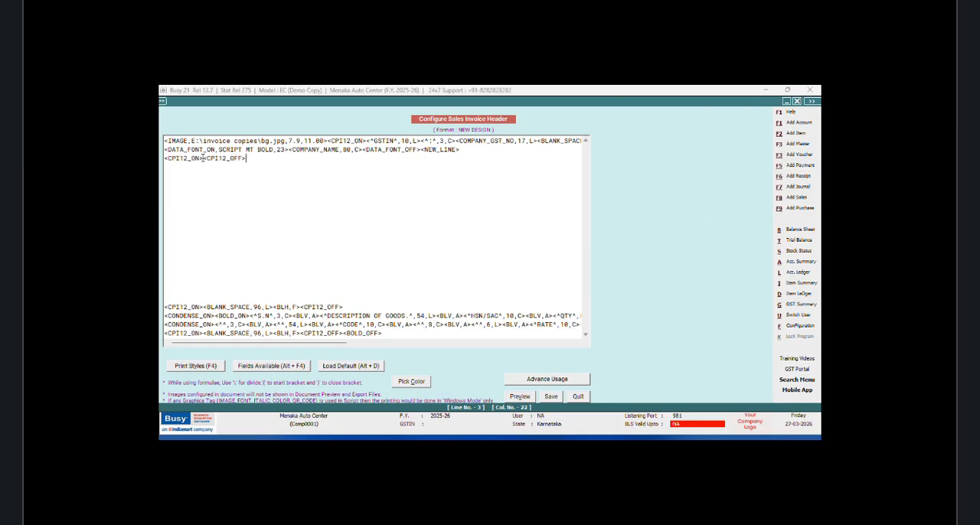
Step: Insert the COMPANY_ADD(2_LINE)_LINE1 field between the CPI12 tags with width 96 and centre alignment
key(alt+F4)
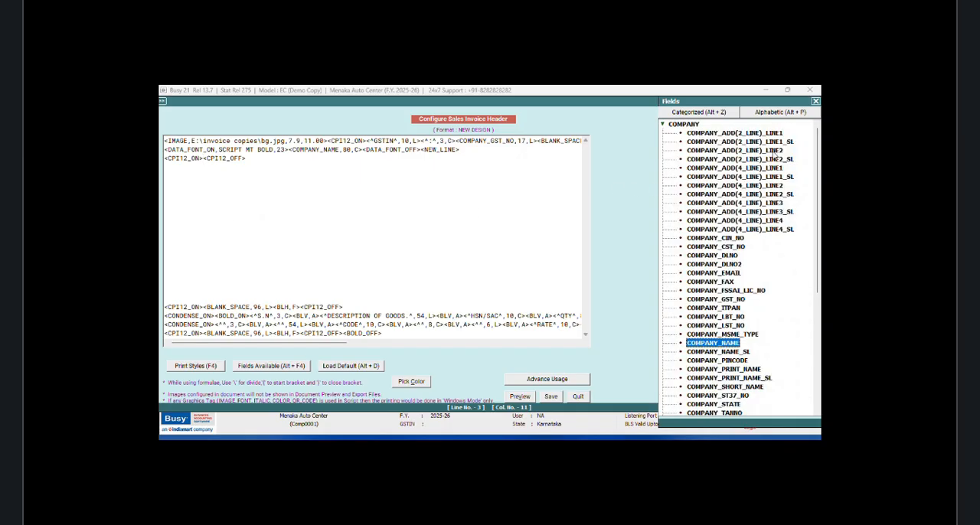
double_click(763, 135)
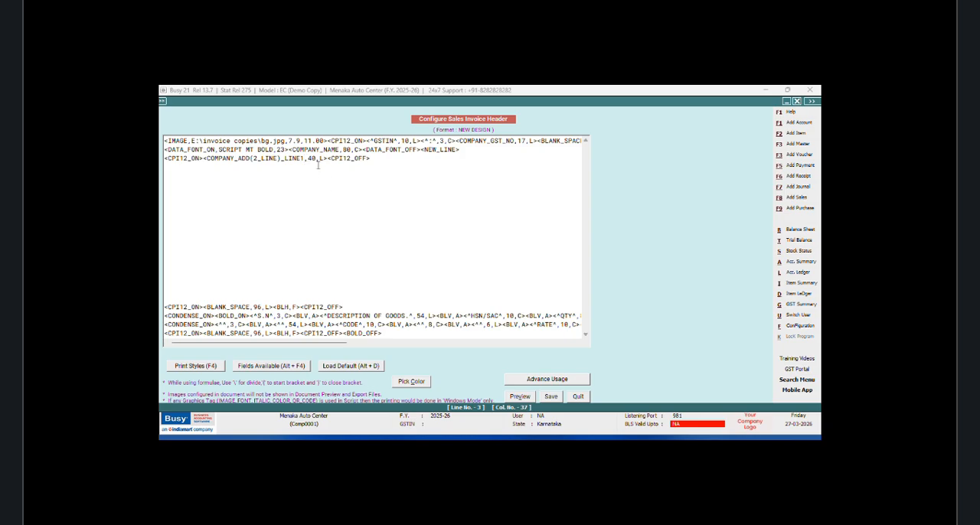
key(BackSpace)
key(BackSpace)
text(96)
key(BackSpace)
text(C)
Step: Duplicate the company address line onto the fourth header line and change its field to COMPANY_ADD(2_LINE)_LINE2
drag(376, 158, 164, 158)
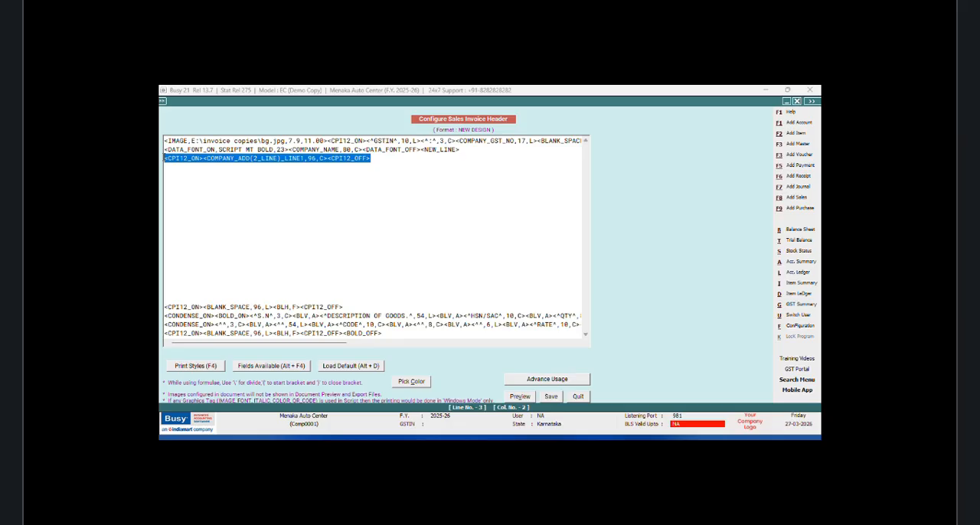
right_click(192, 169)
click(214, 198)
click(179, 167)
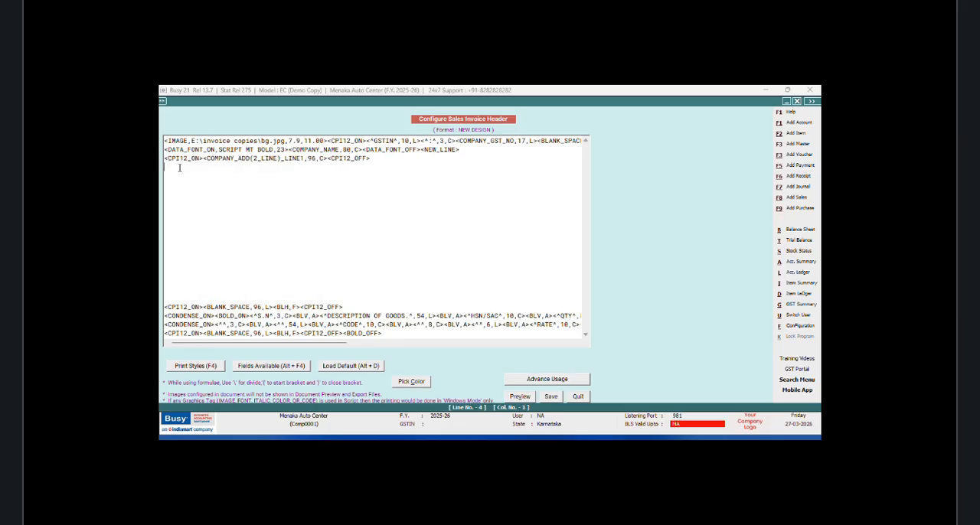
right_click(179, 172)
click(203, 210)
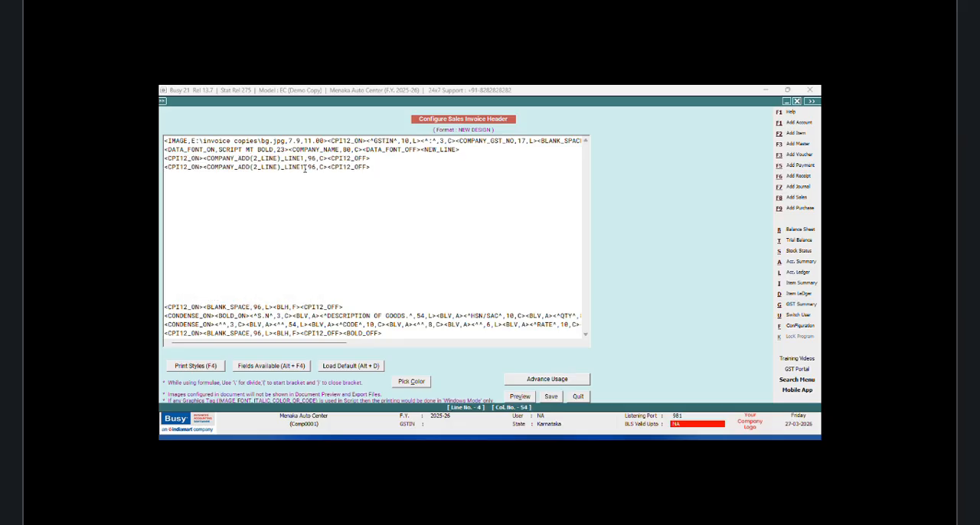
key(BackSpace)
text(2)
Step: Save the NEW DESIGN invoice header and leave the document configuration
click(550, 396)
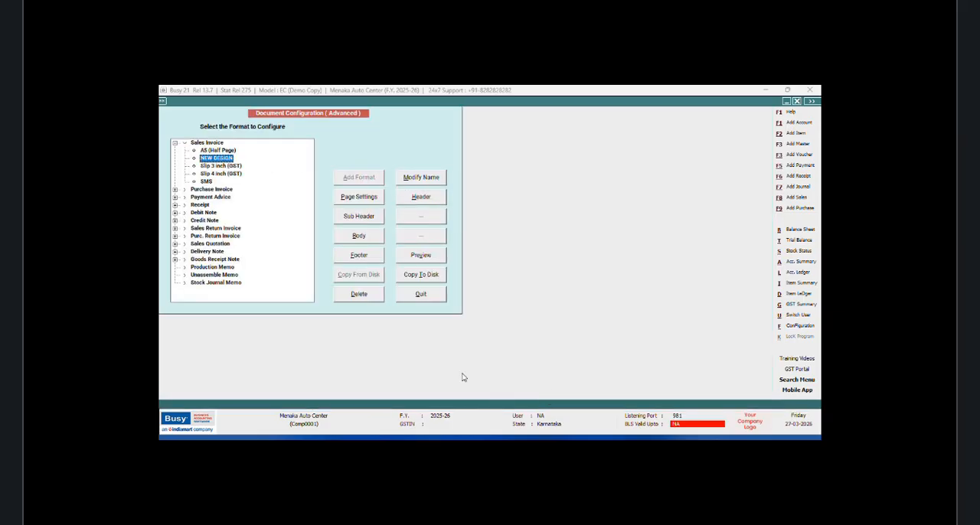
click(416, 300)
click(252, 226)
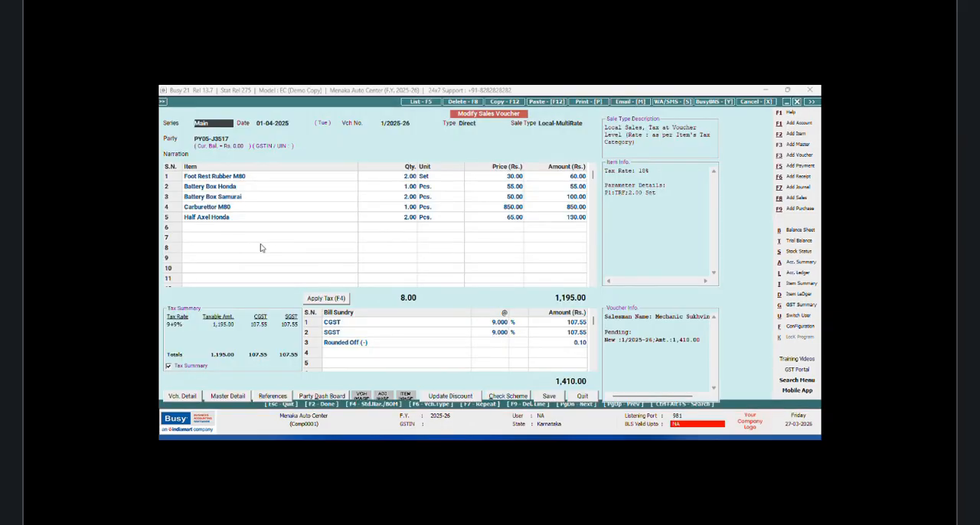
Step: Preview the voucher's sales invoice in the NEW DESIGN format, check the company name and address in the header, and close the preview
click(586, 101)
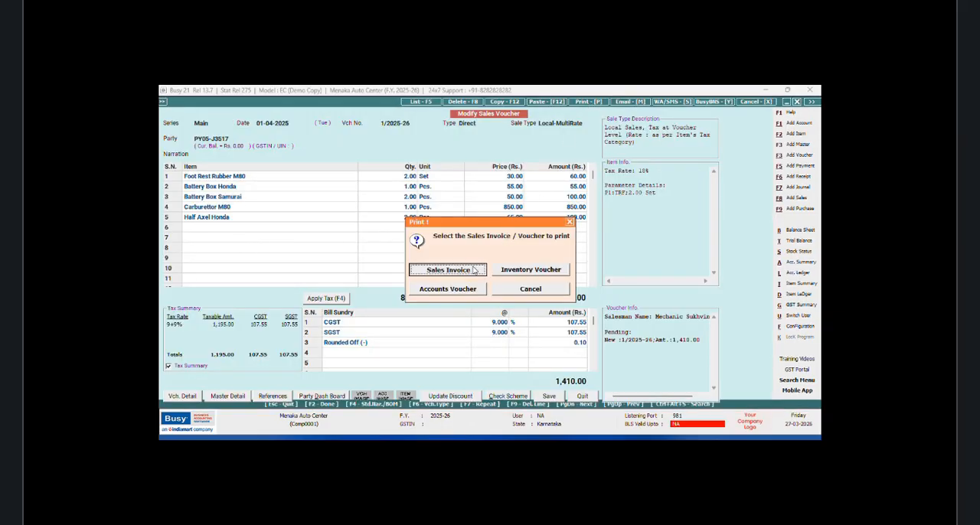
click(474, 270)
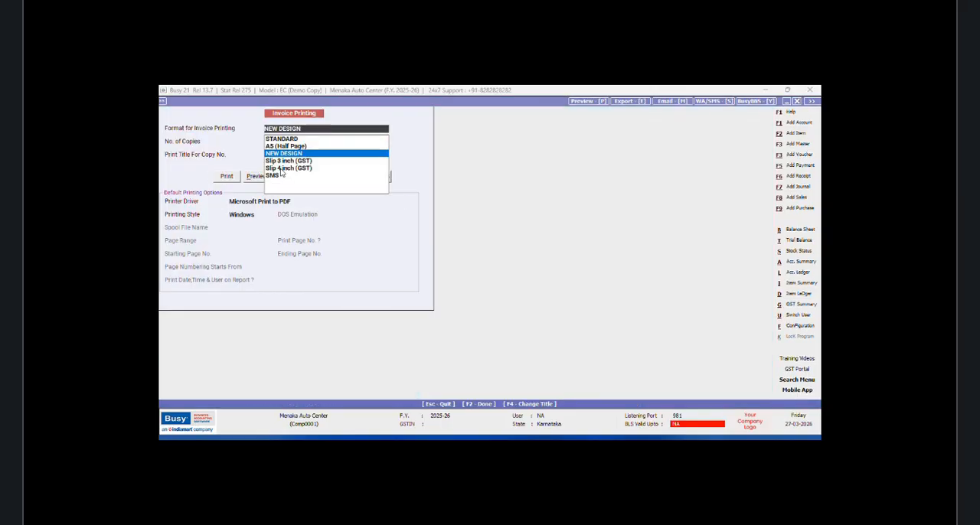
click(260, 182)
click(259, 179)
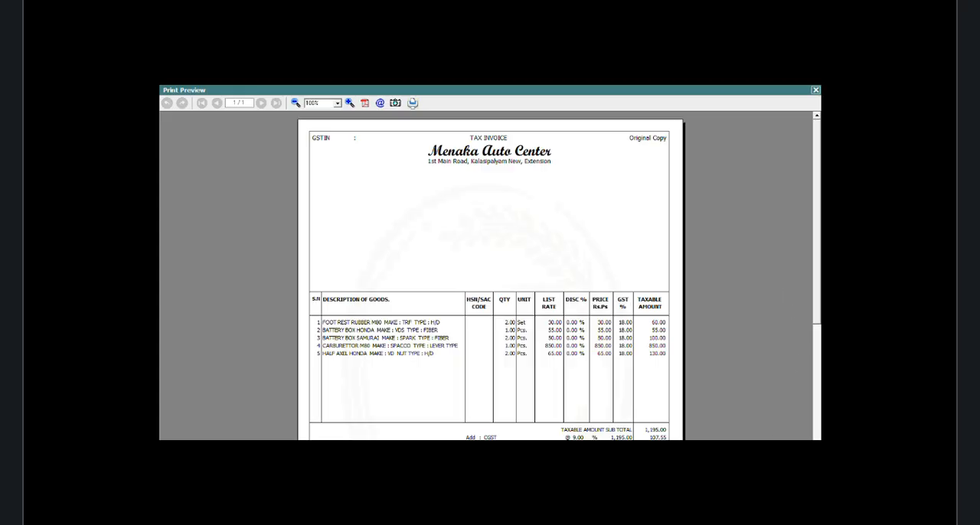
click(814, 91)
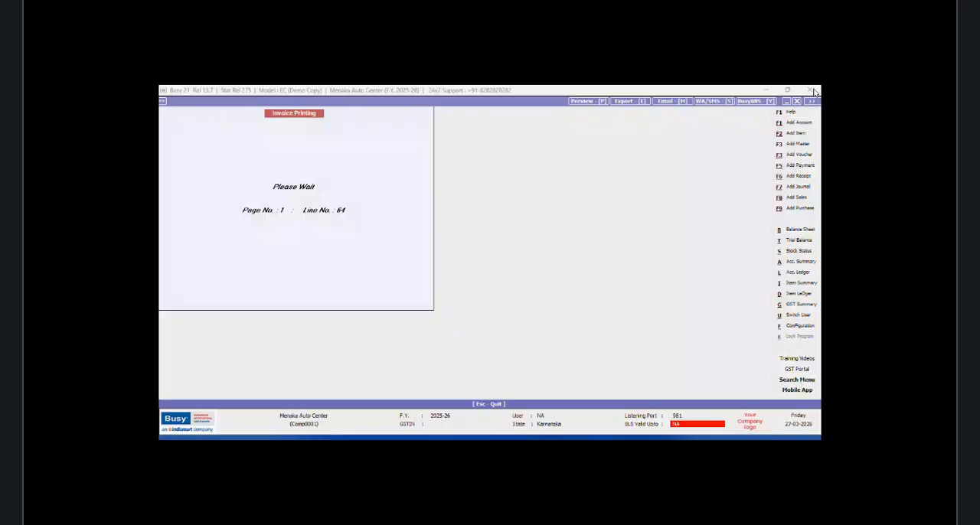
Step: Reopen the NEW DESIGN sales invoice header in the advanced document configuration and set the company name's font size to 18
click(798, 325)
click(261, 174)
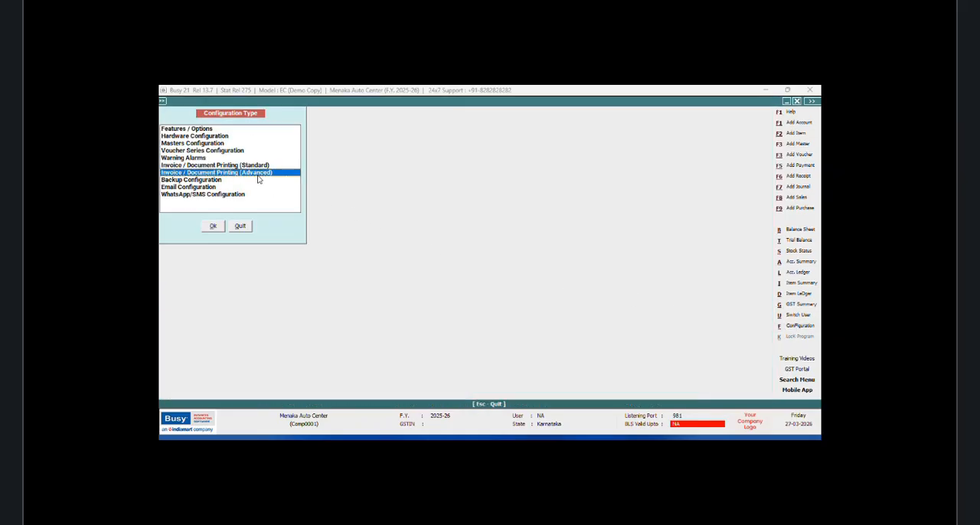
click(214, 227)
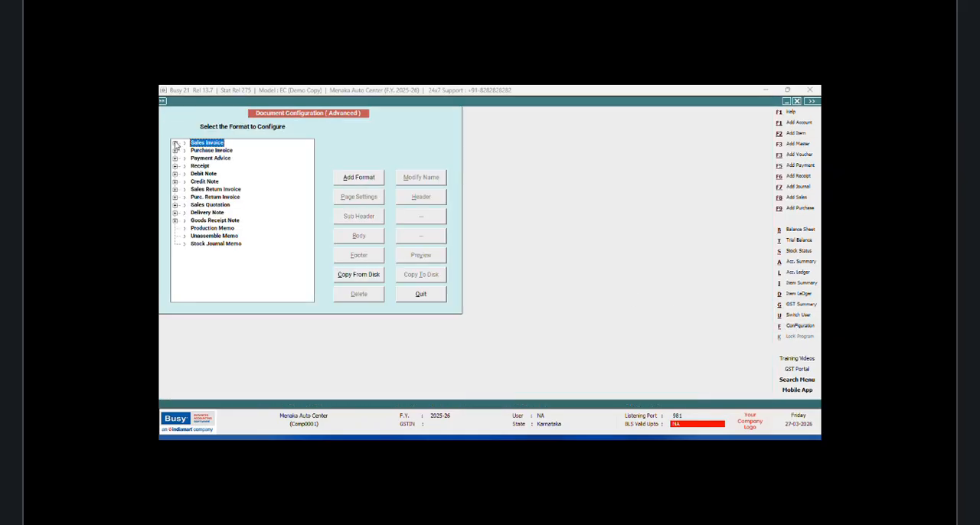
click(175, 143)
click(200, 158)
click(441, 201)
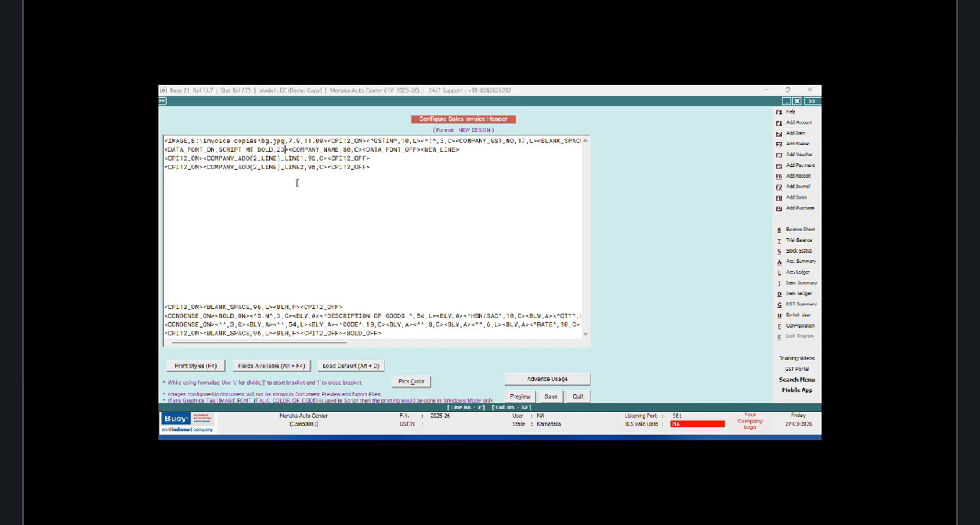
key(BackSpace)
key(BackSpace)
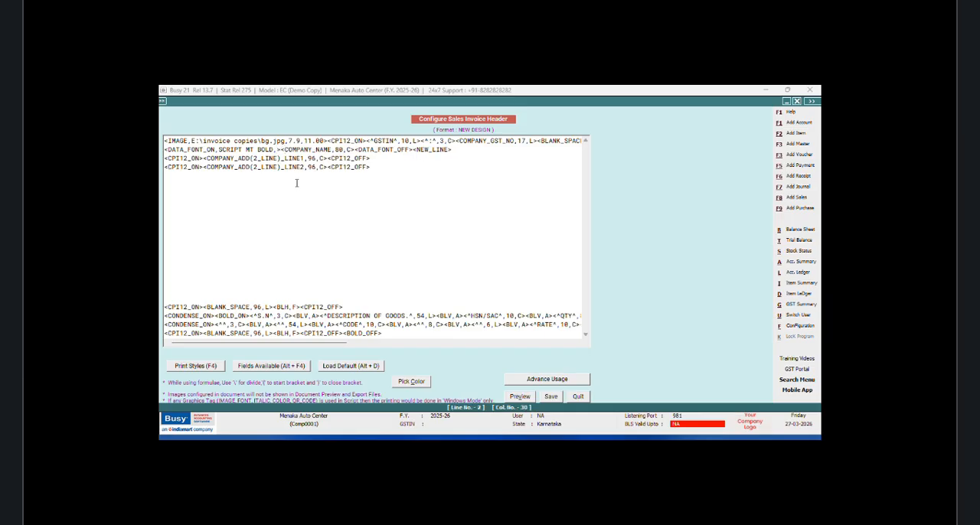
text(18)
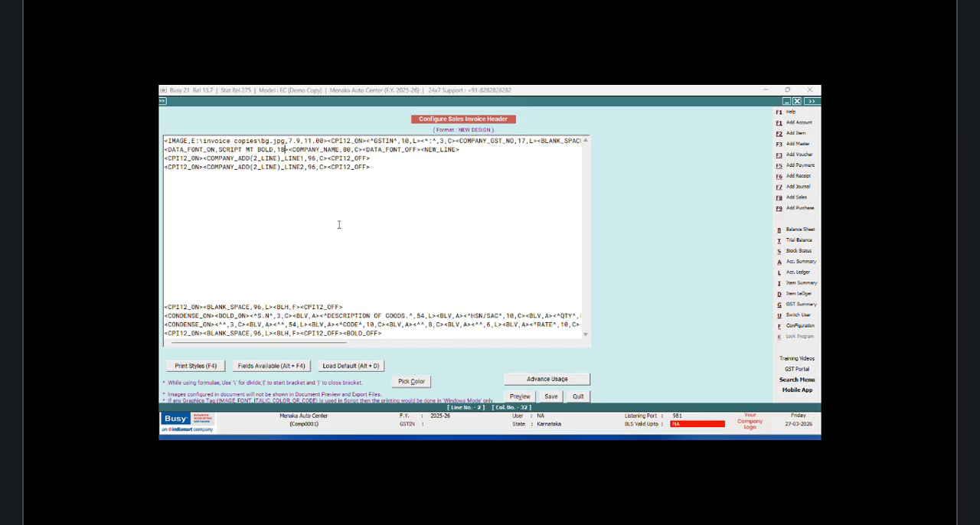
Step: Save the header with the changed company name font size and return to the sales voucher
click(531, 395)
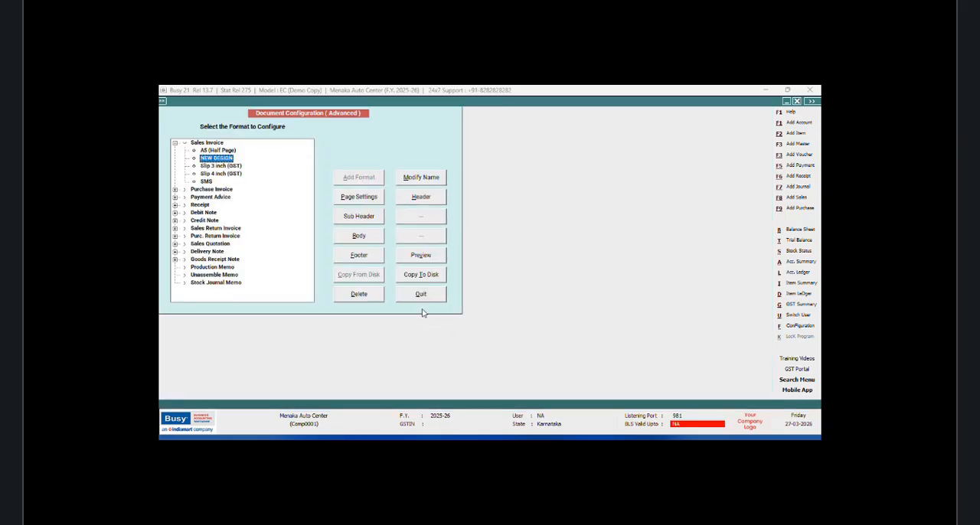
click(422, 298)
click(243, 227)
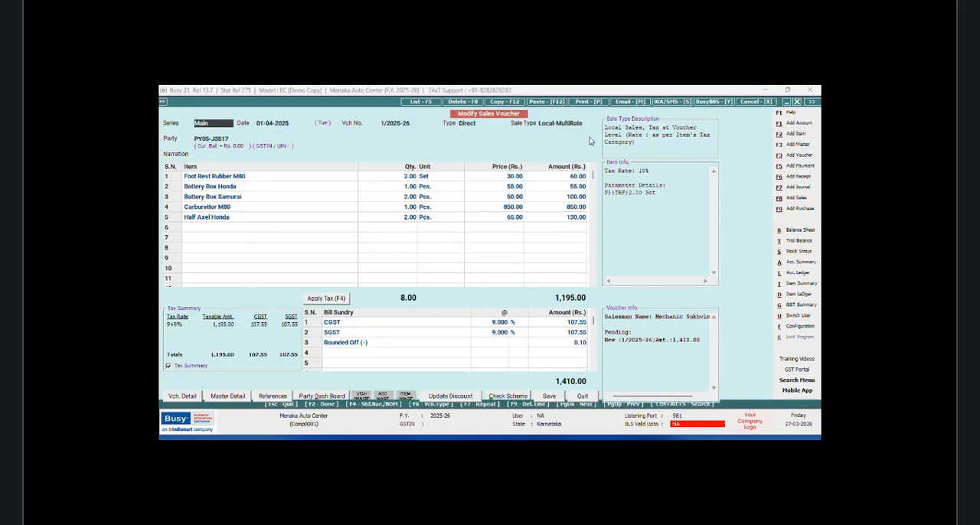
Step: Preview the sales invoice again in the NEW DESIGN format and check the company name's size and the spacing to the address
click(585, 102)
click(464, 270)
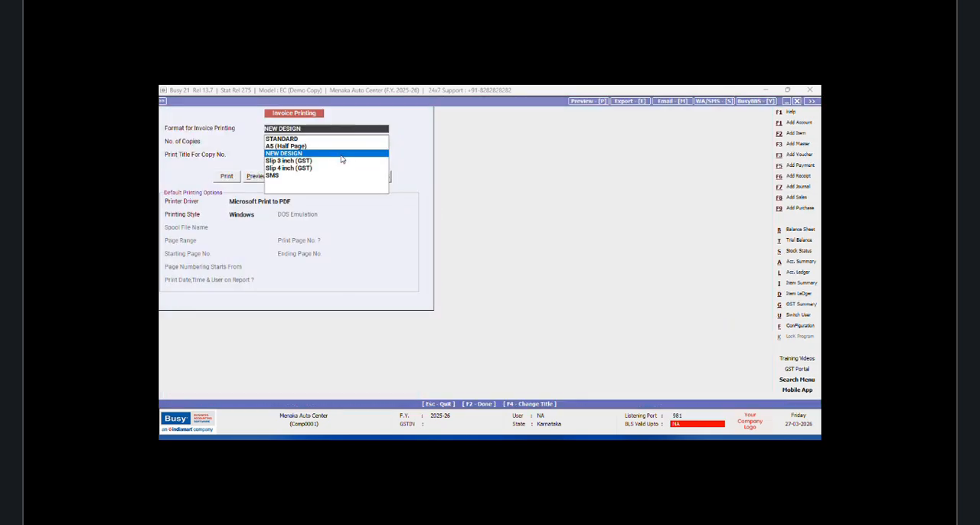
click(251, 177)
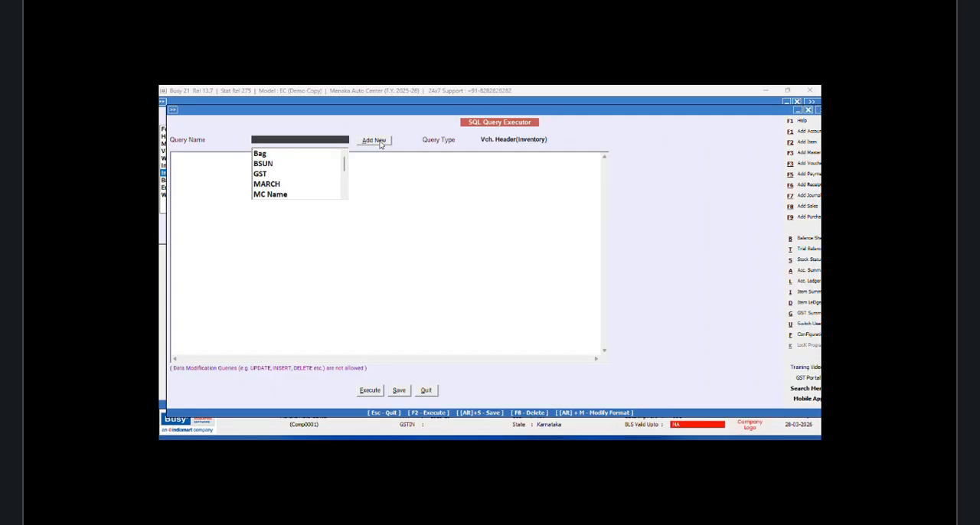
Step: Add a new SQL query named DUE DATE without a password
click(380, 145)
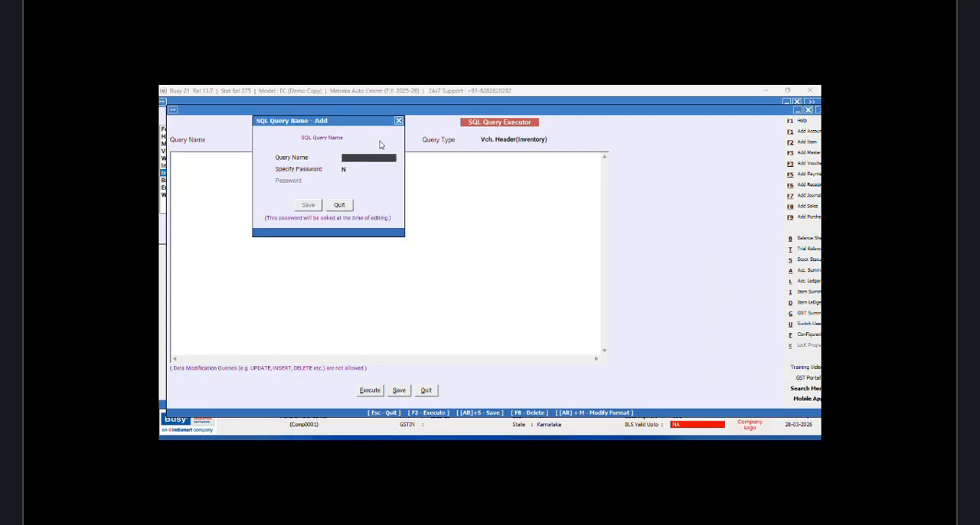
text(DUE DATE)
click(310, 206)
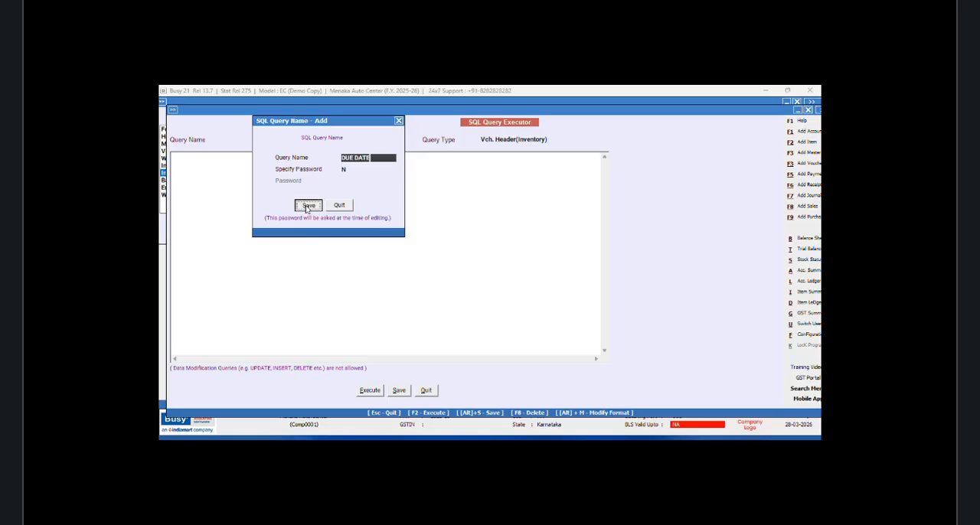
Step: Start the DUE DATE query by selecting EOMONTH(Tran1.Date,1)
text(S)
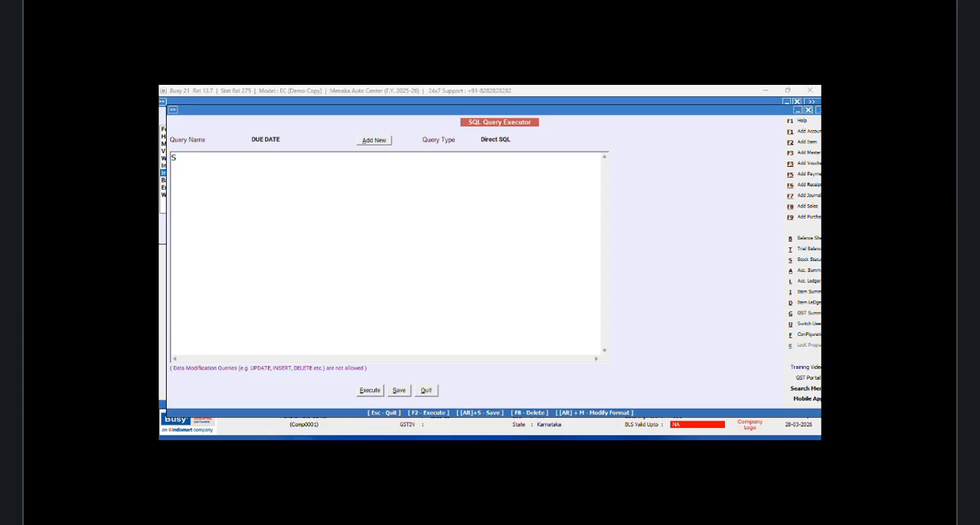
text(elecgt)
key(BackSpace)
key(BackSpace)
text(t )
text(E)
text(OMONTH)
text((Tran)
text(1.Date)
text(,)
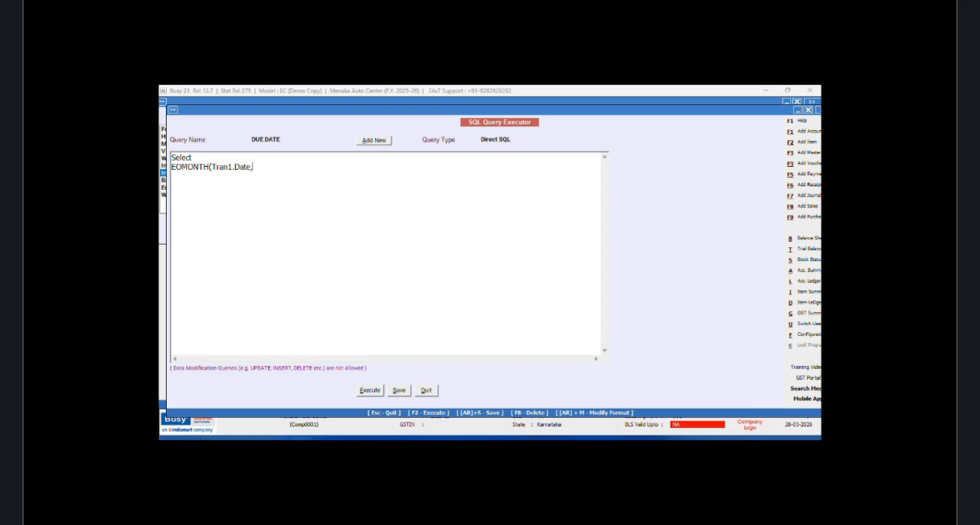
text(1))
Step: Complete the query with "from Tran1" and "Where Tran1.VchType=9", execute it, and close the result
key(Return)
text(from Tran1)
key(Return)
text(Where Tran)
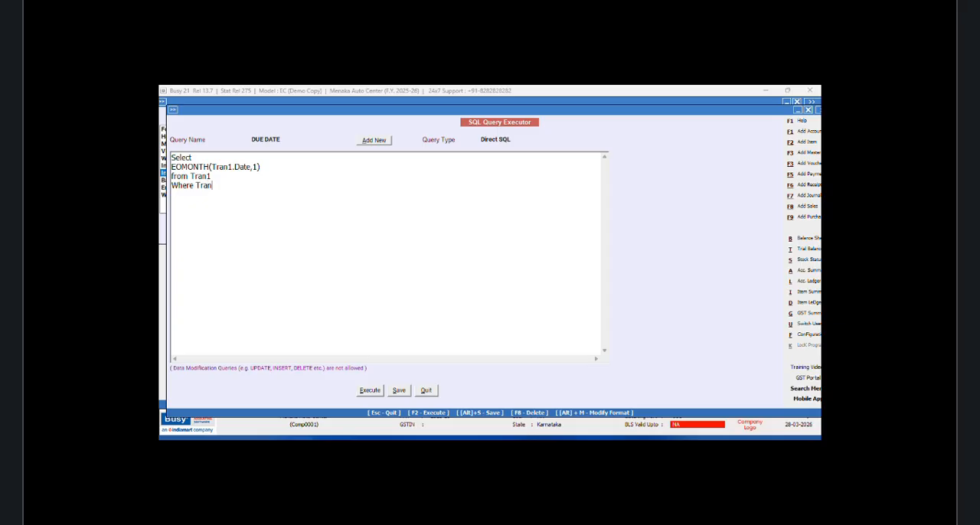
text(1.VchType=9)
click(369, 392)
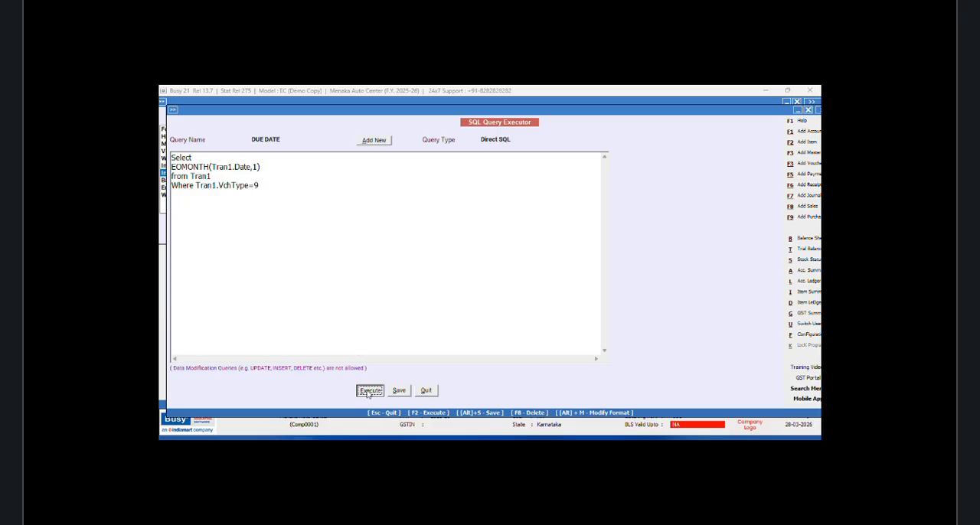
click(548, 284)
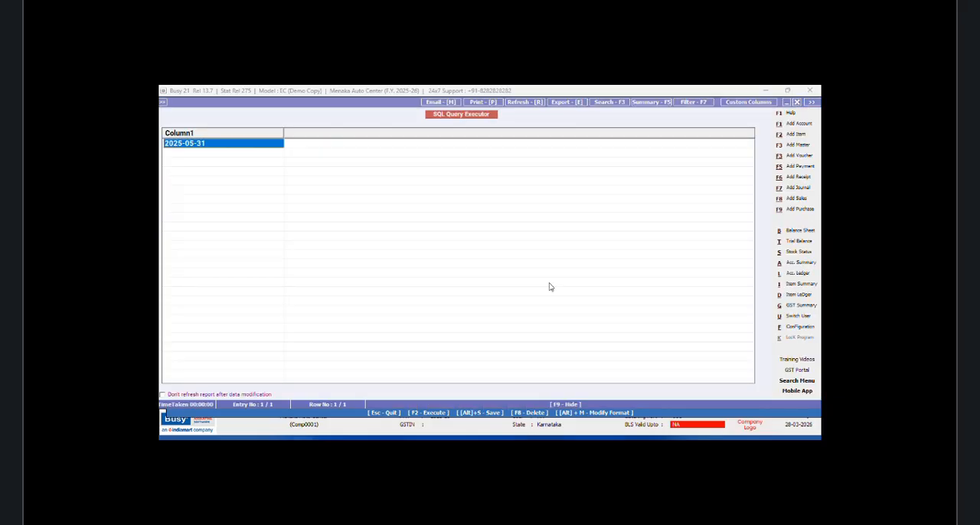
click(797, 102)
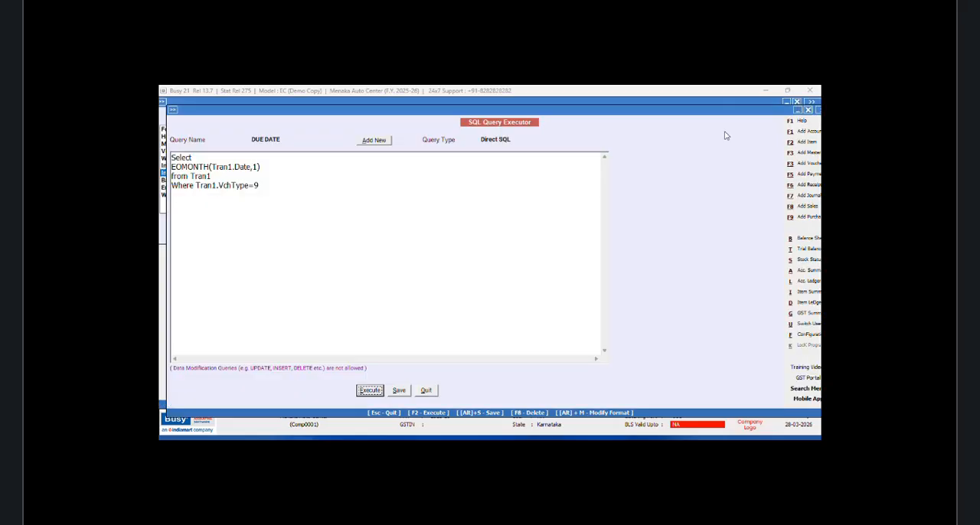
Step: Set the month offset in the EOMONTH function to 0, execute the query, and close the result
click(257, 166)
key(BackSpace)
text(0)
click(368, 392)
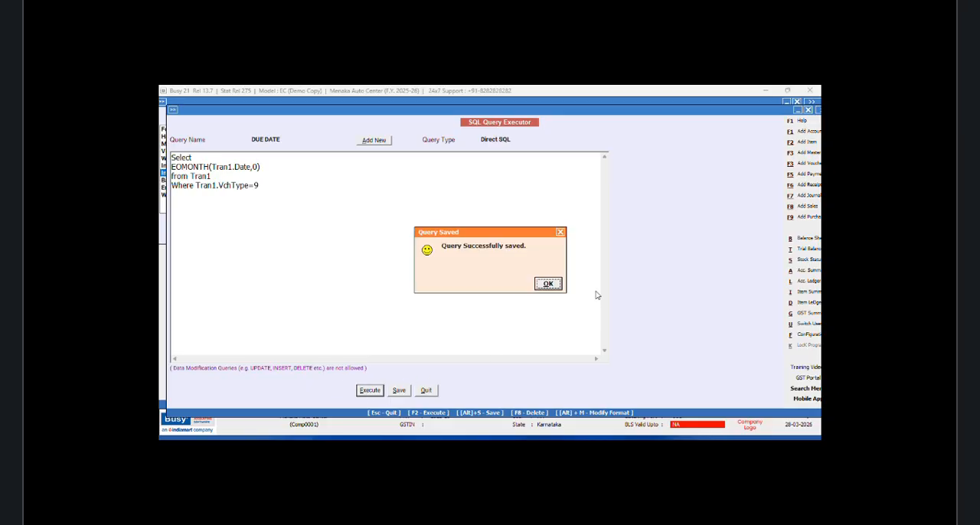
click(548, 284)
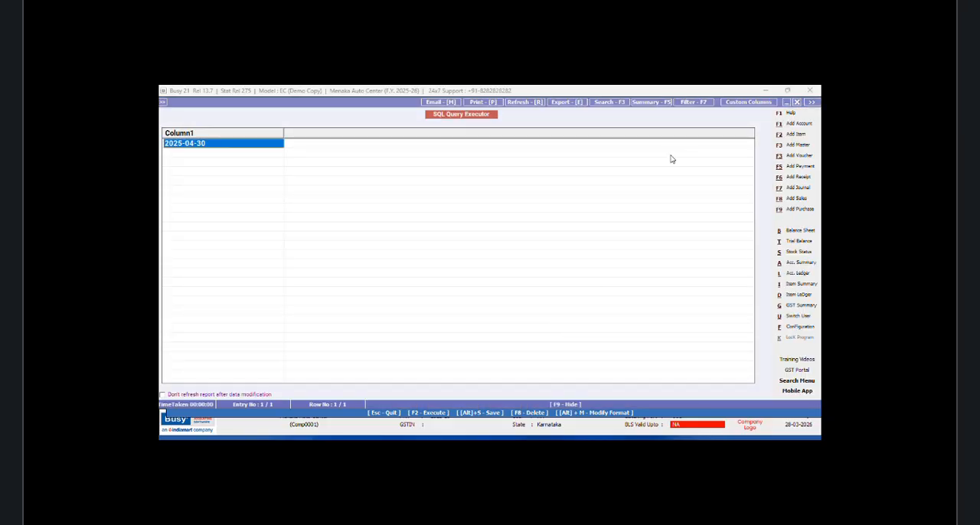
click(797, 101)
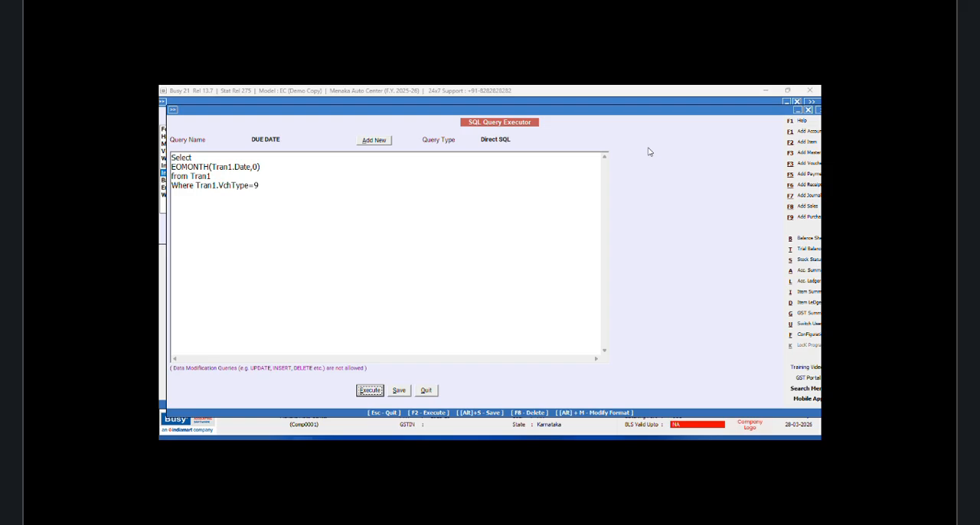
Step: Insert "Convert(NVARCHAR(50)," in front of the EOMONTH expression in the query
click(197, 185)
text(CON)
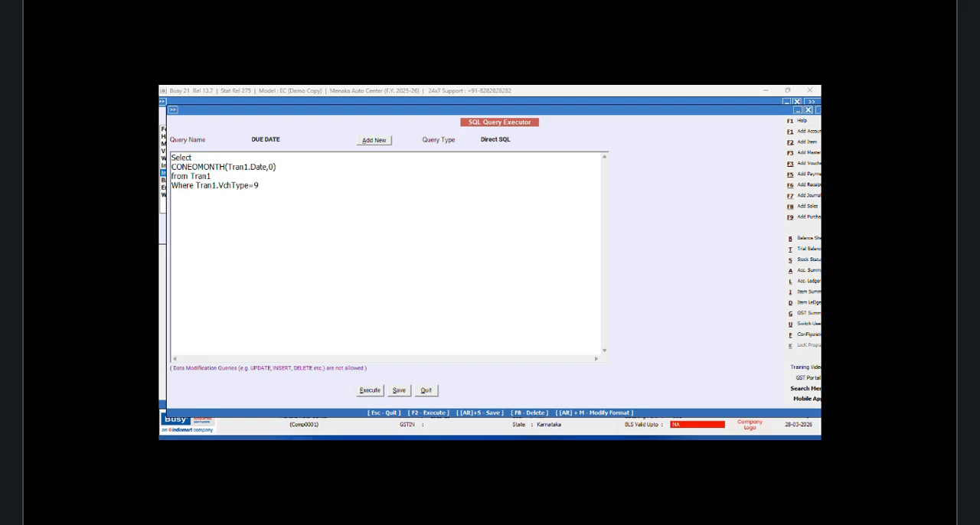
key(BackSpace)
key(BackSpace)
text(onver)
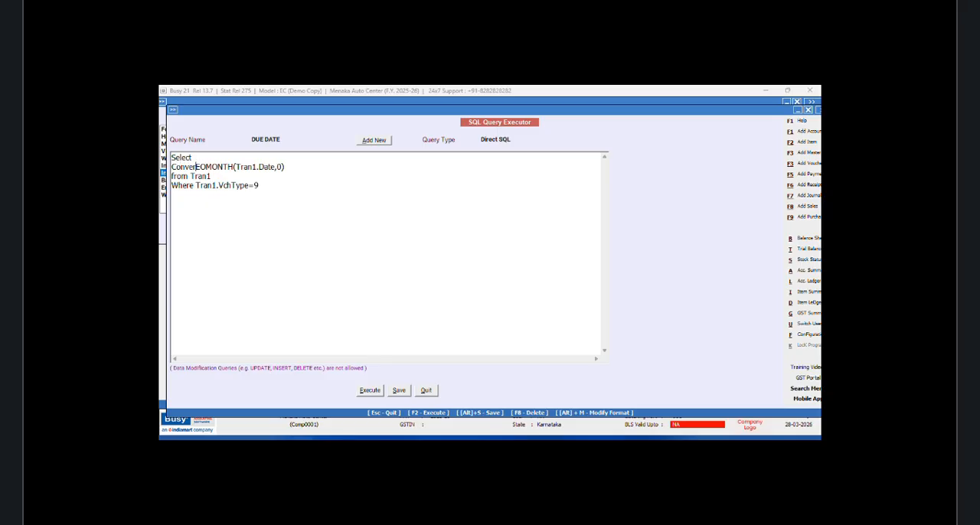
text(t()
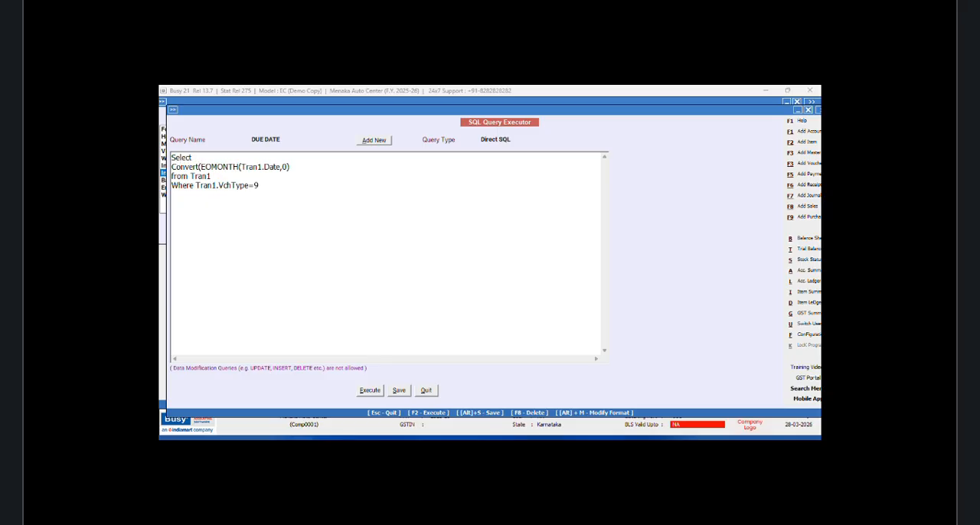
text(NVARCHAR)
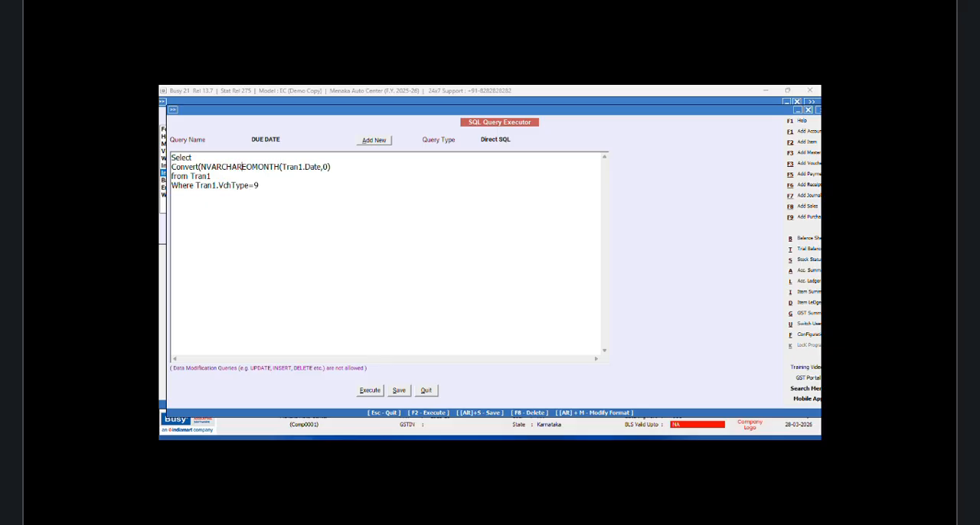
text(())
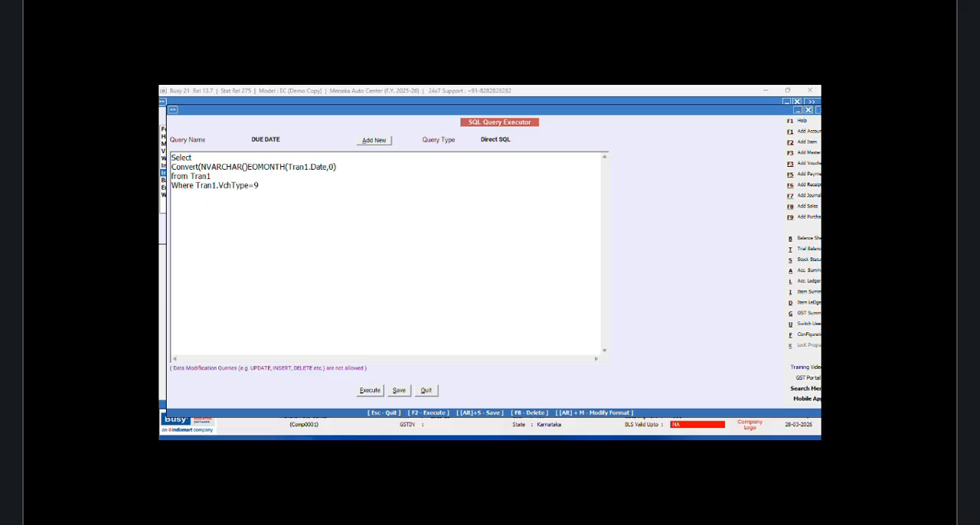
key(Left)
text(50)
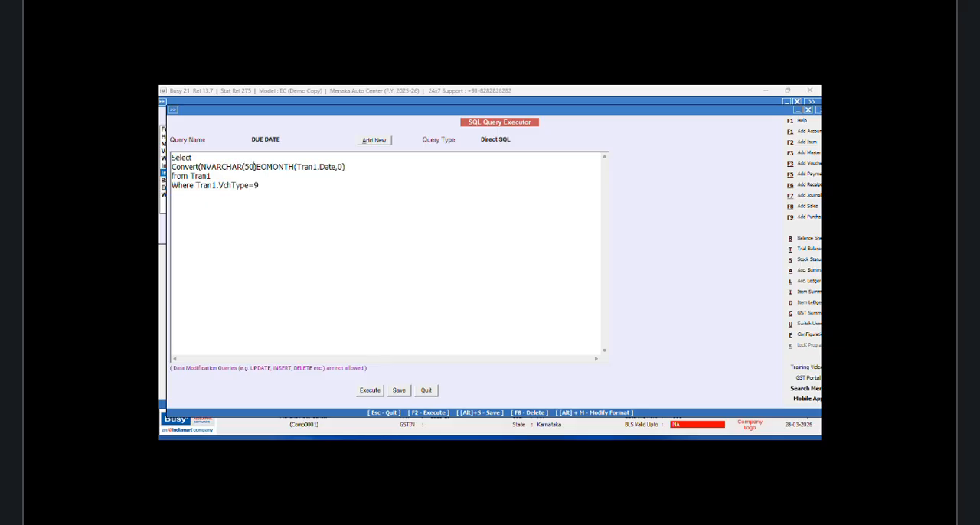
click(258, 166)
text(,)
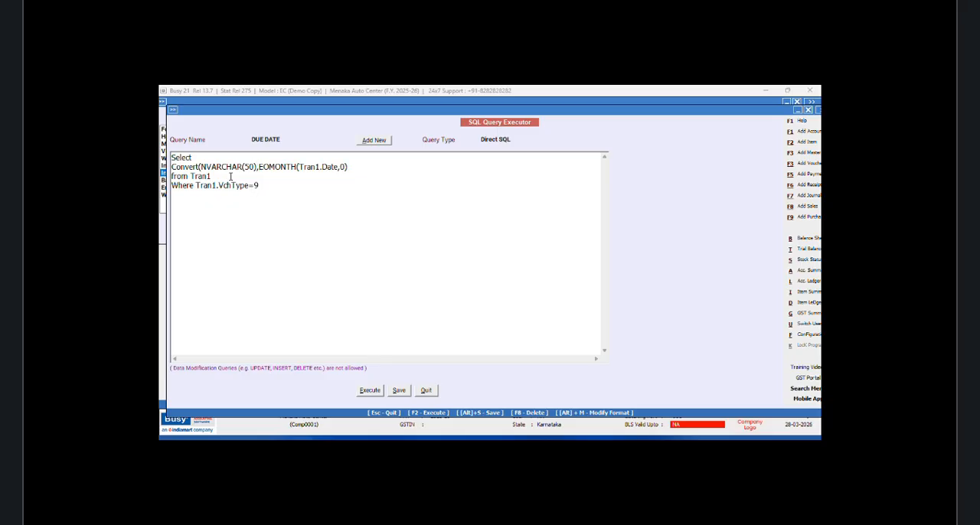
Step: Finish the Convert expression with date style 106, execute the query, and close the result
click(356, 166)
text(,106)
click(369, 392)
click(546, 283)
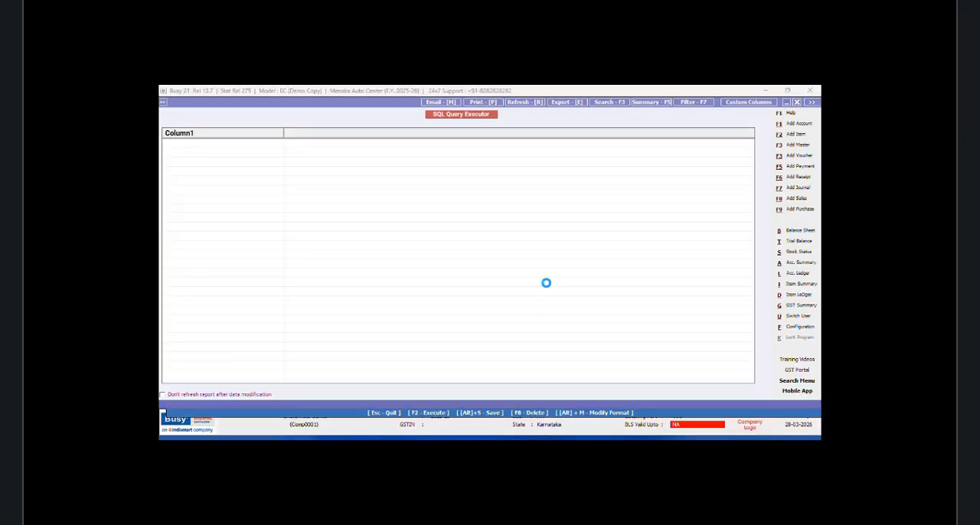
click(797, 101)
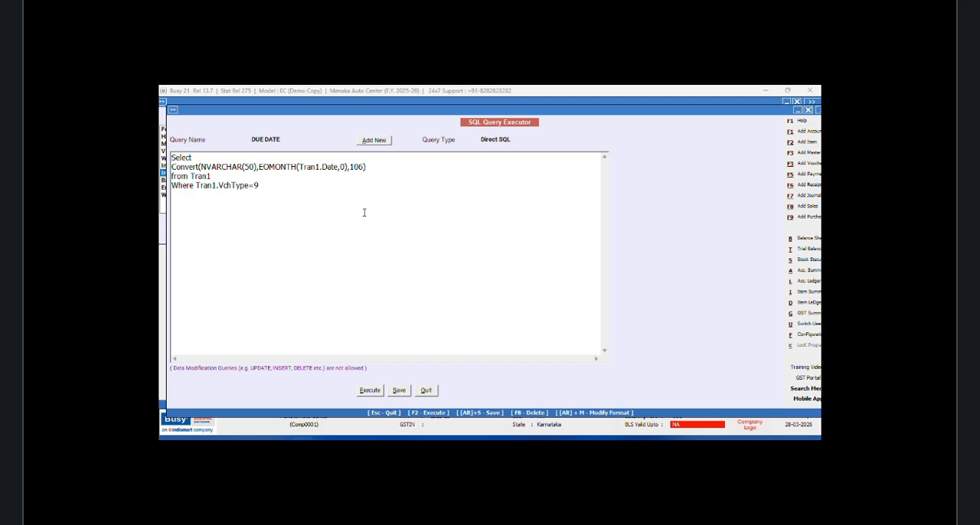
Step: Try date style 107 in the Convert expression, execute the query, and close the result
key(BackSpace)
text(7)
click(369, 392)
click(543, 286)
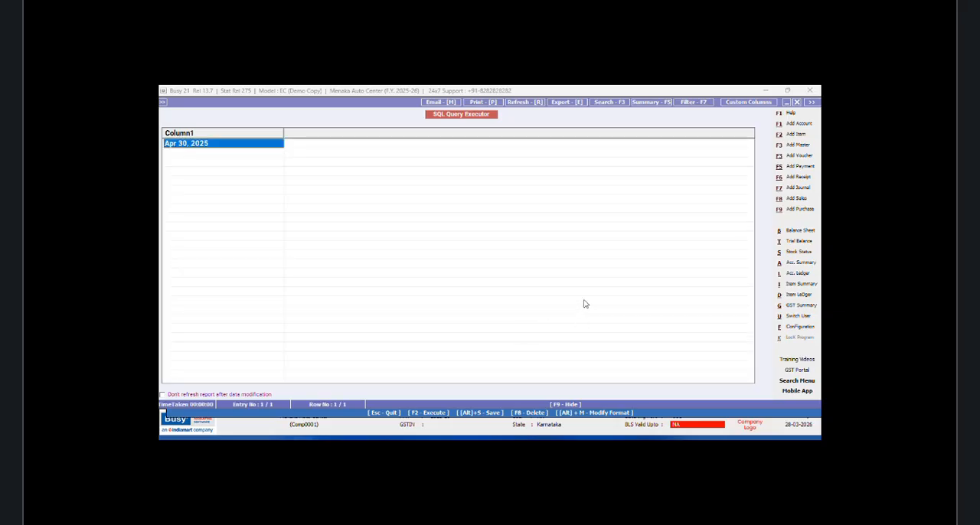
click(797, 103)
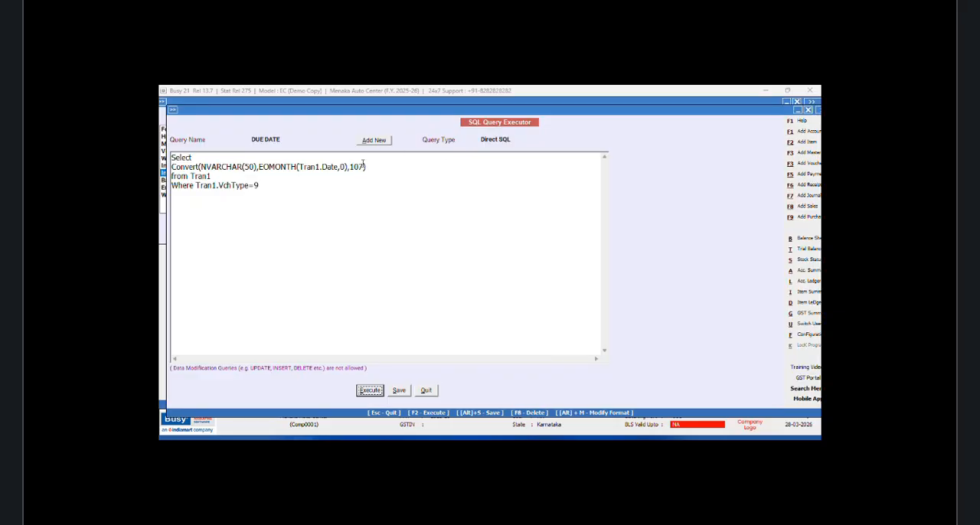
Step: Try date style 109 in the Convert expression, execute the query, and close the result
text(9)
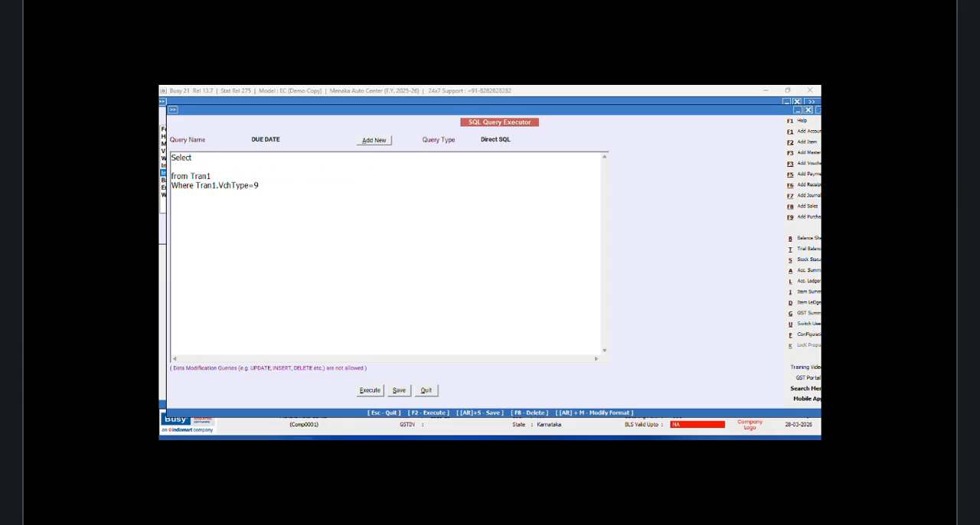
click(369, 391)
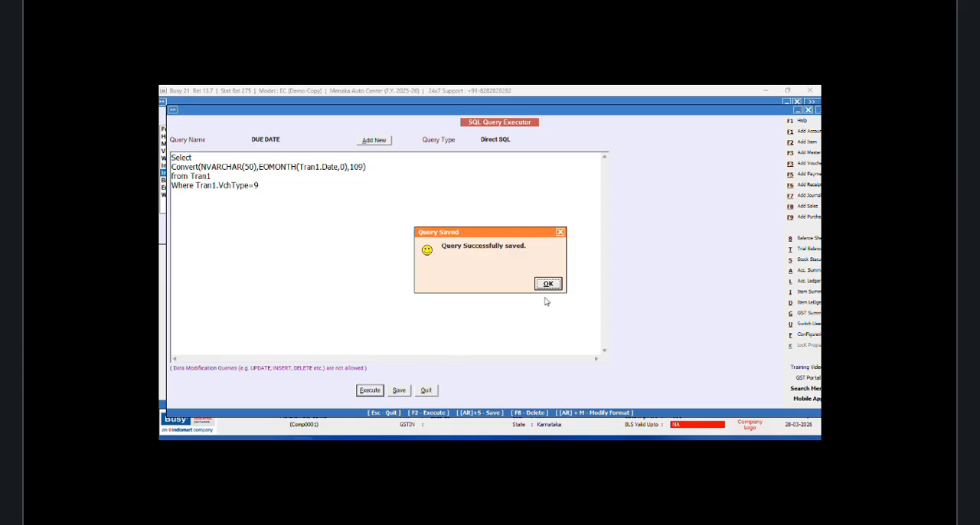
click(548, 285)
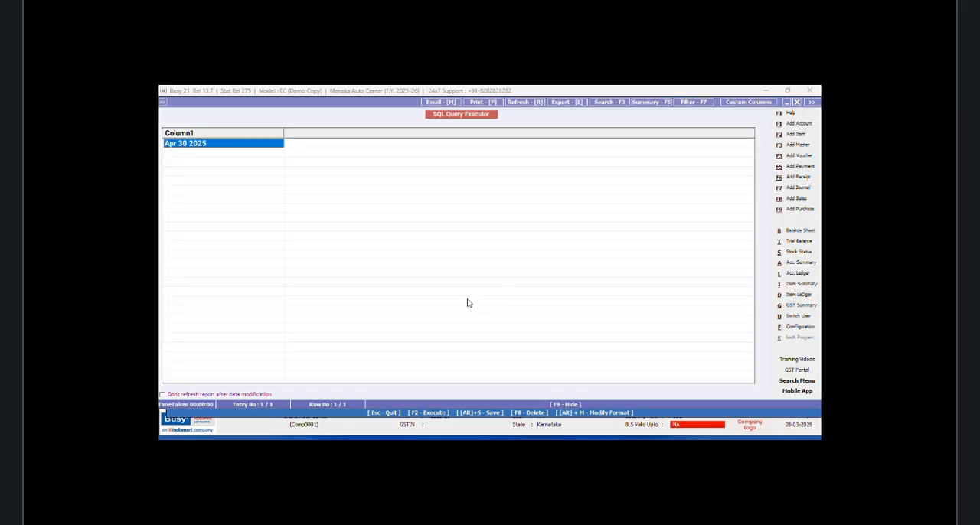
click(796, 102)
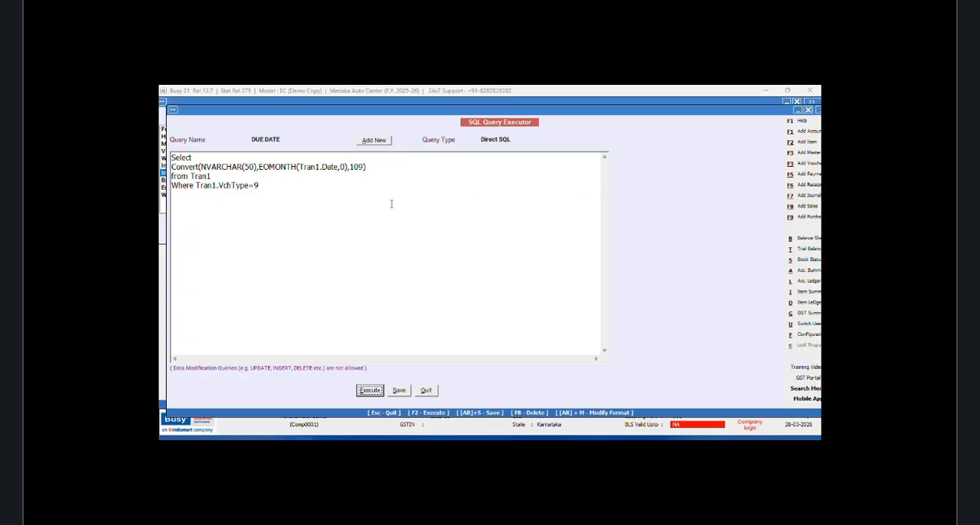
Step: Set the date style in the Convert expression to 105, execute the query, and close the result
click(363, 167)
key(BackSpace)
text(5)
click(372, 392)
click(548, 285)
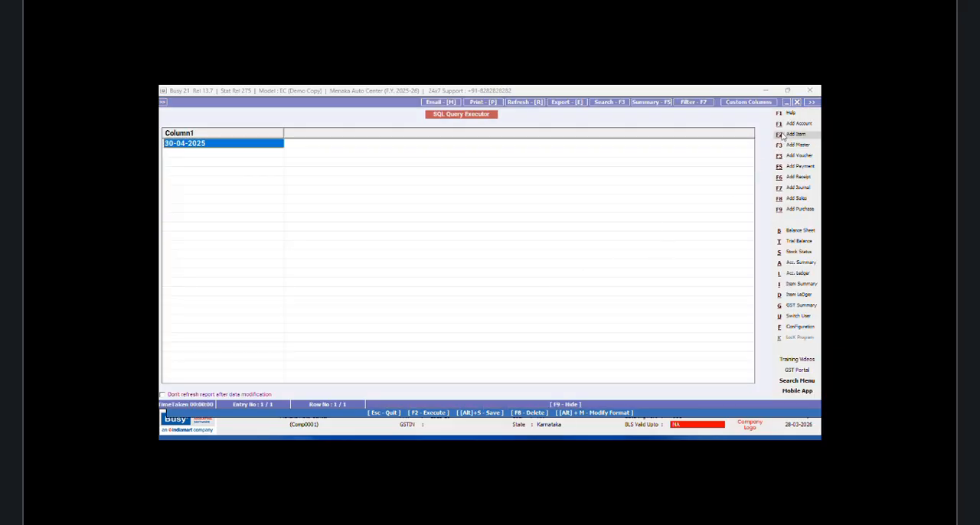
click(796, 102)
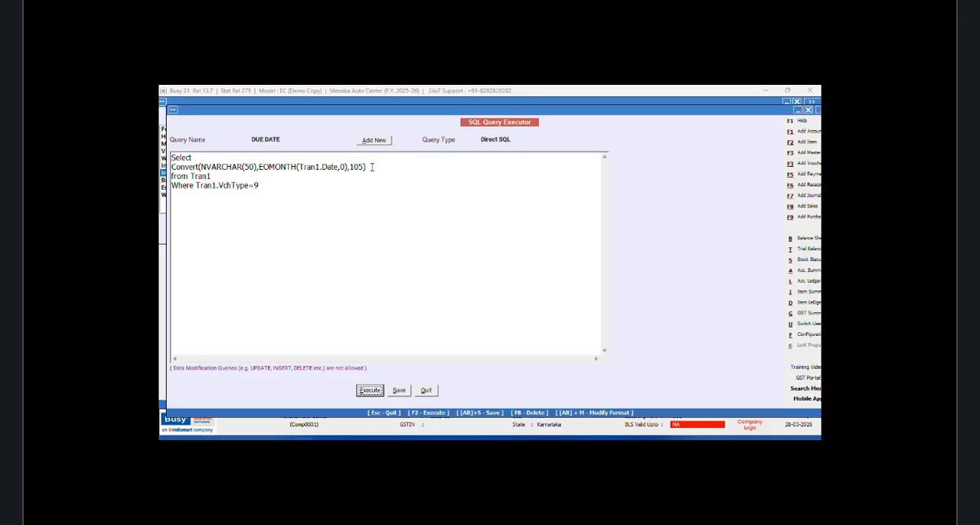
Step: Add an opening bracket literal '(' as a second column after the Convert expression, followed by a comma and a new line
click(371, 167)
text(,)
text('(',)
key(Return)
Step: Add DateName(DD,Tran1.Date) as the third column, execute the query, and close the result
text(w)
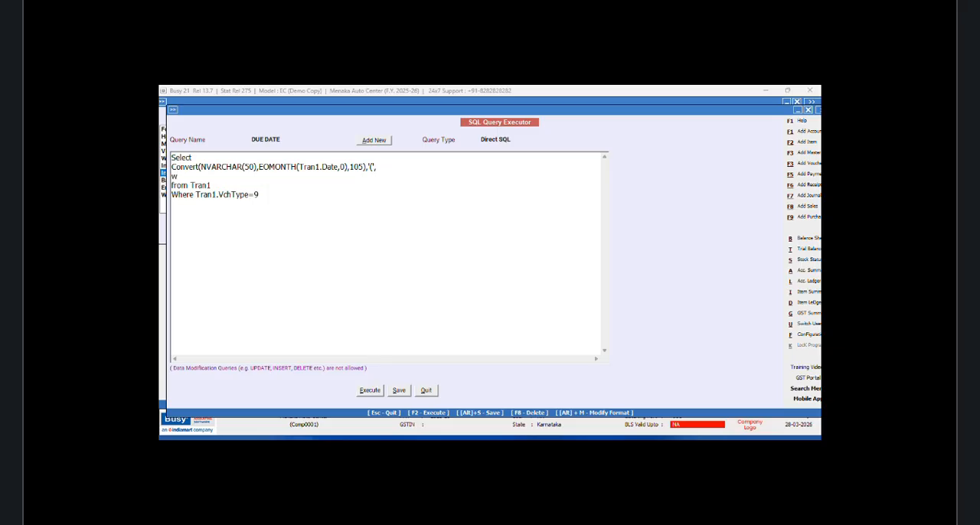
key(BackSpace)
text(d)
key(BackSpace)
text(DateName(DD,Tran1.Date)
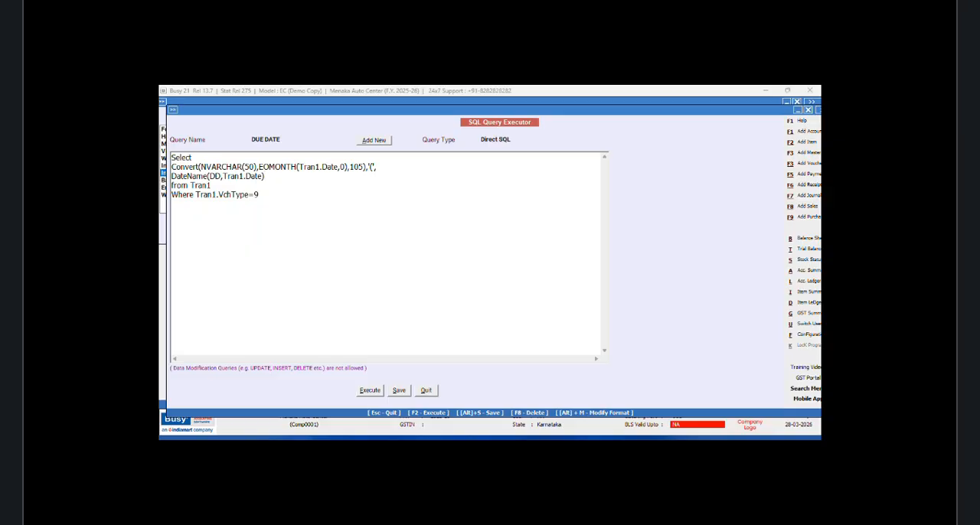
click(369, 392)
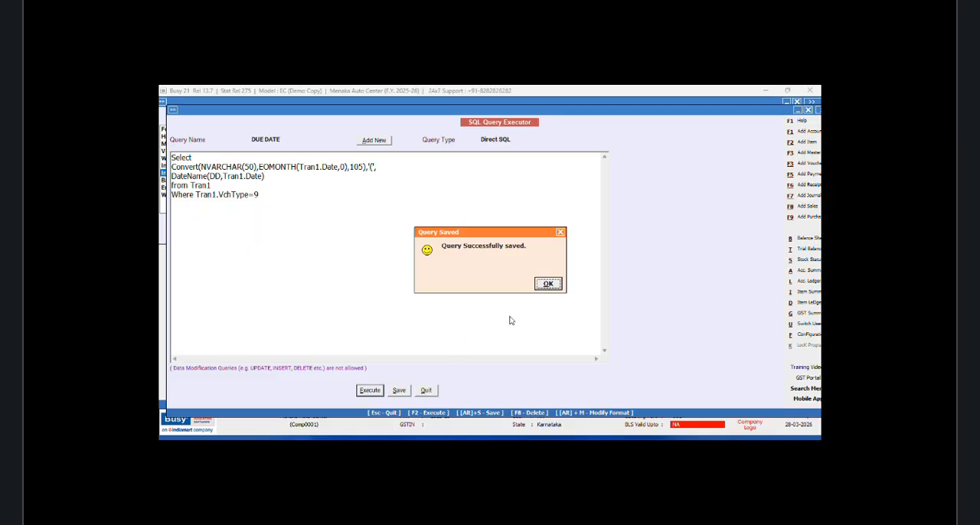
click(547, 283)
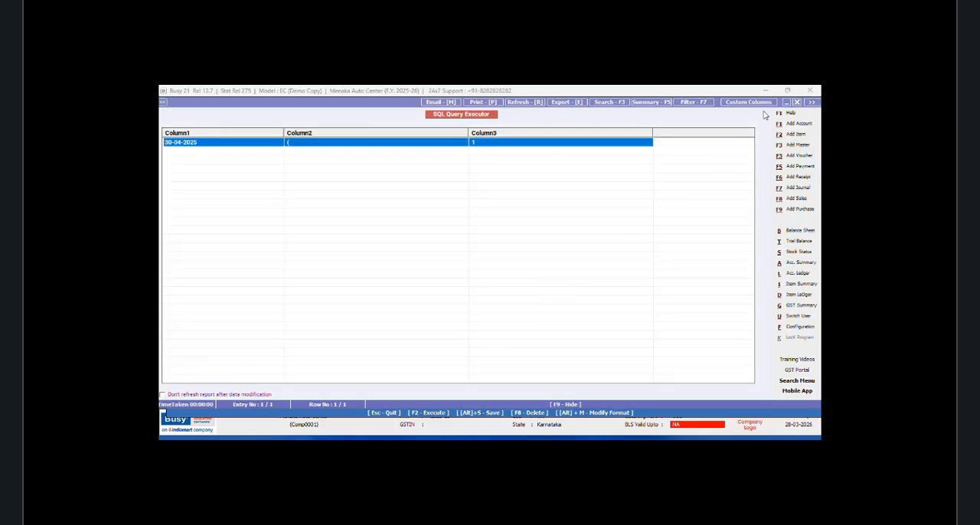
click(797, 102)
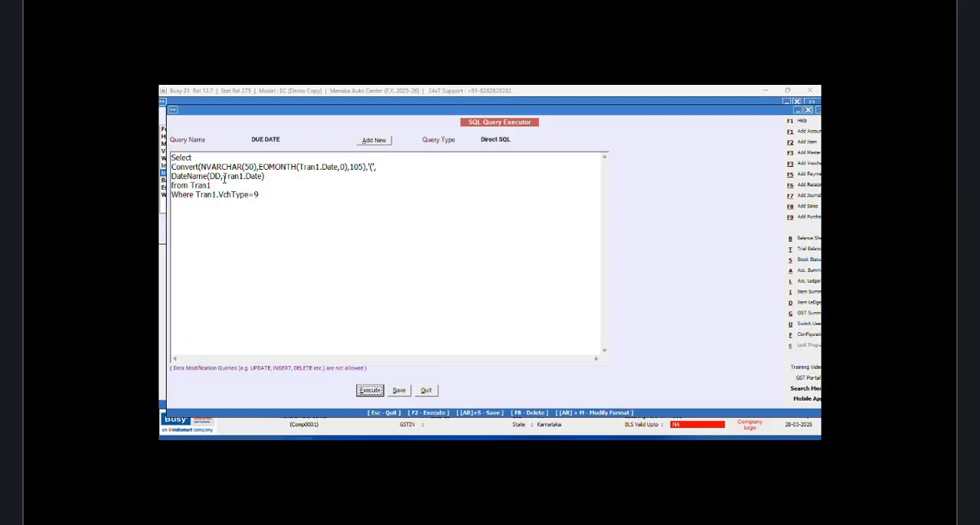
Step: Change the date part in the DateName function to WeekDay and execute the query
key(BackSpace)
key(BackSpace)
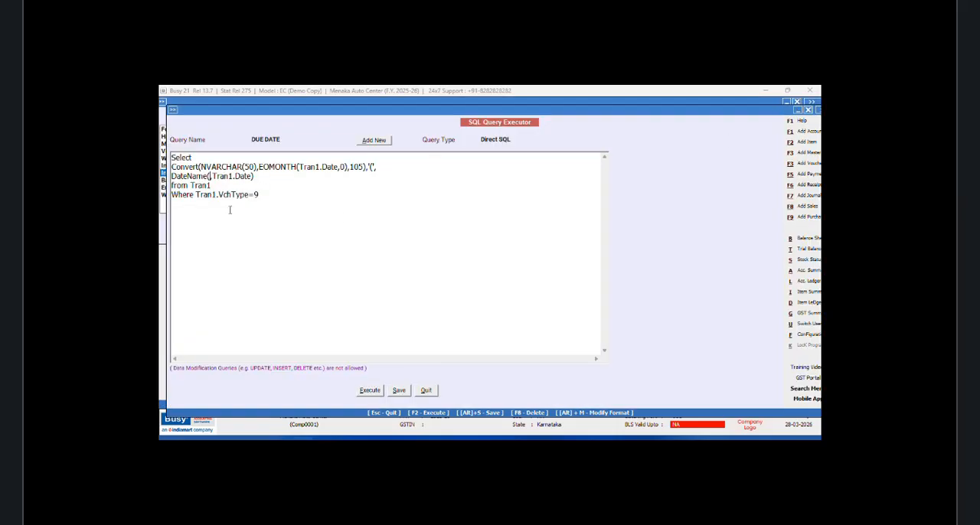
text(Weed)
key(BackSpace)
text(kDay)
click(366, 394)
click(548, 284)
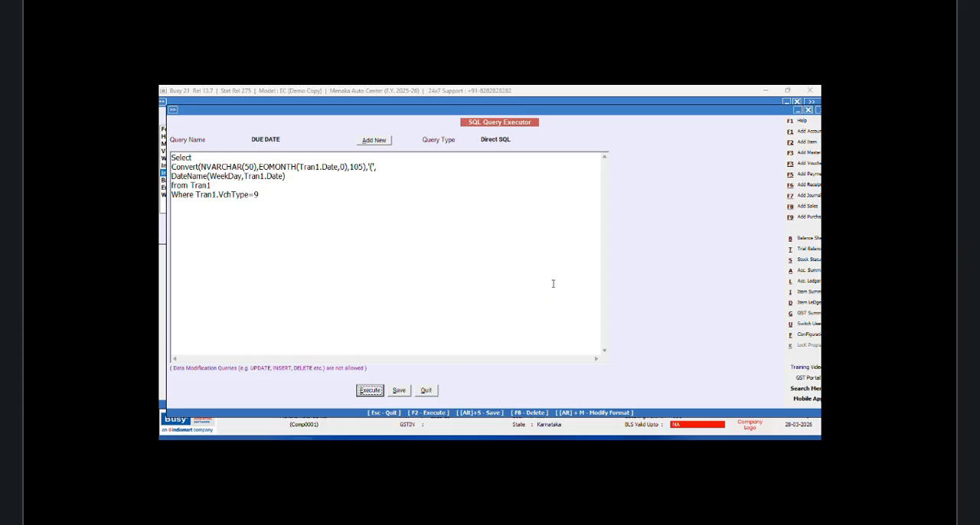
Step: Wrap the DateName expression in Left(…,3) to keep three characters, execute the query, and close the result
click(796, 102)
click(183, 184)
text(Left)
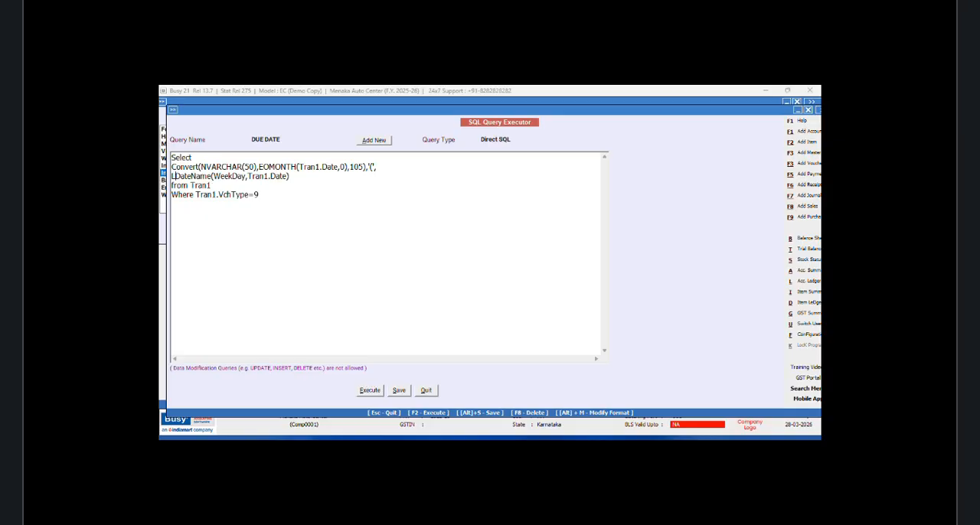
text(()
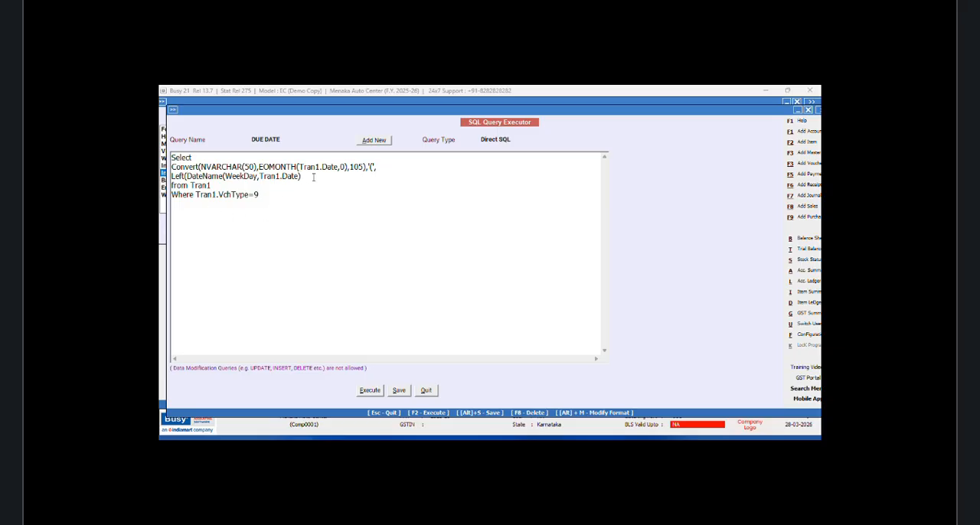
click(314, 177)
text(,3)
click(370, 391)
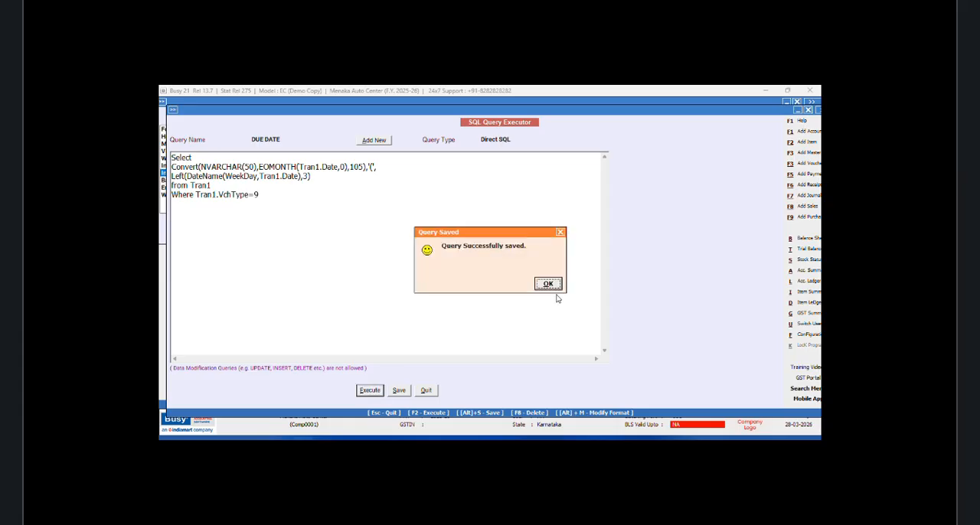
click(548, 285)
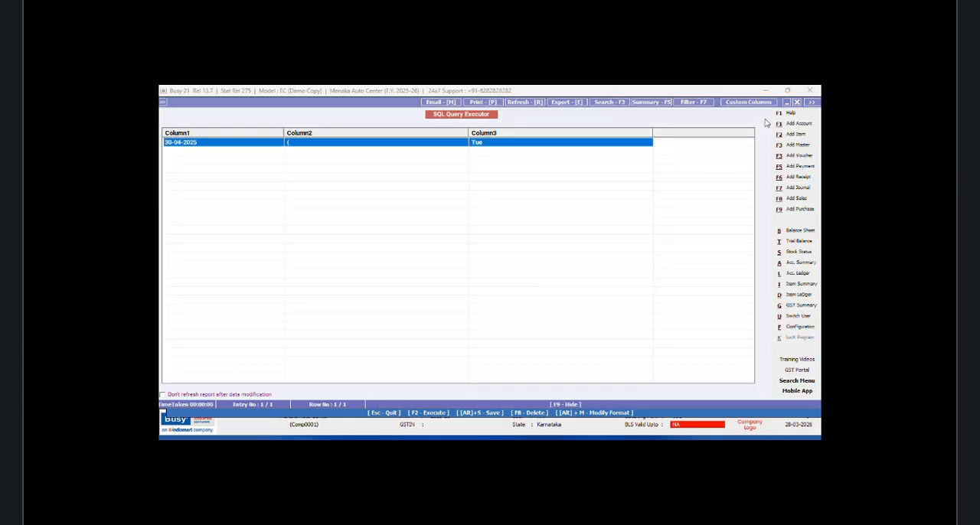
click(795, 102)
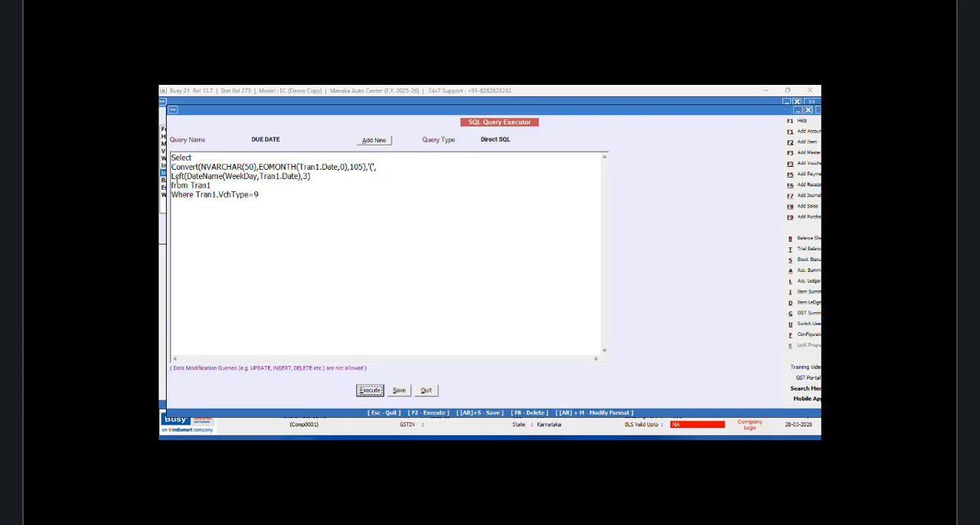
Step: Wrap the Left expression in UPPER(), add a closing bracket literal ')' as the fourth column, execute the query, and close the result
click(171, 176)
text(UPPER()
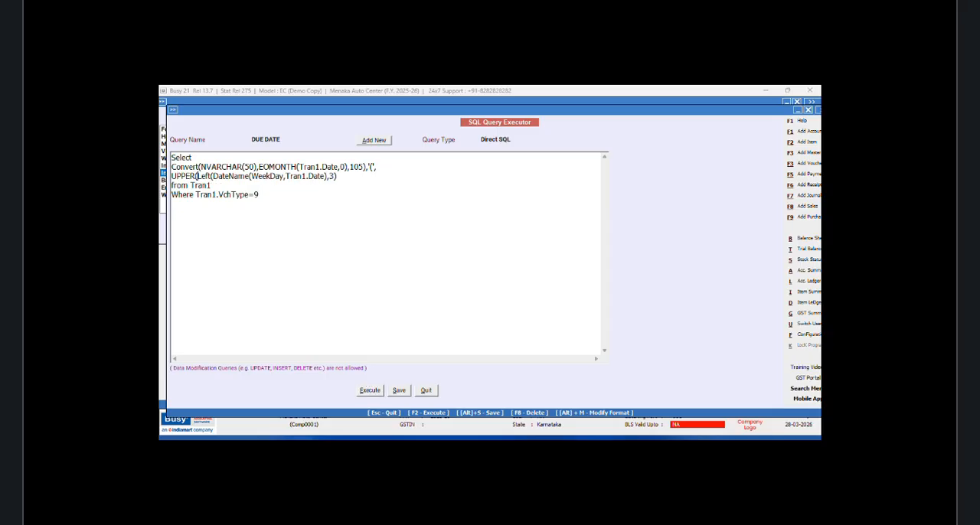
click(345, 176)
text(),'))
click(383, 391)
click(558, 282)
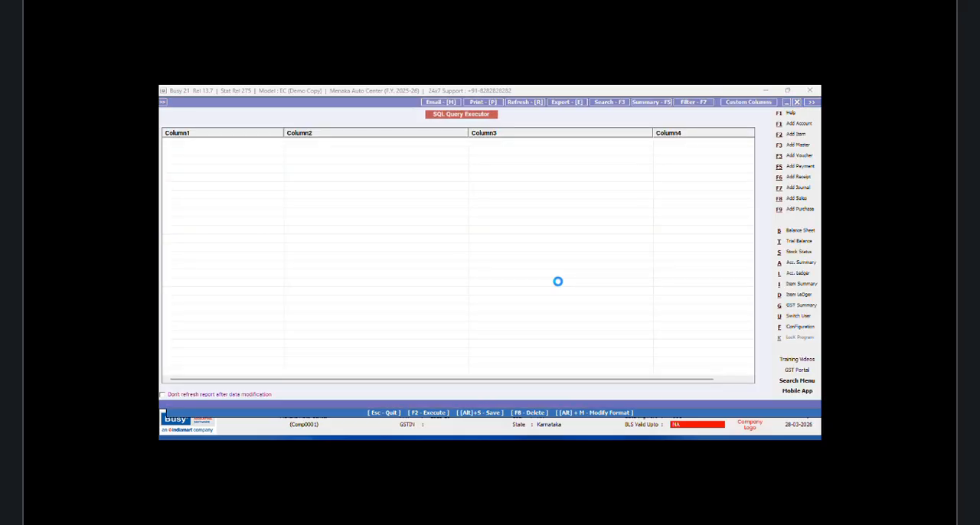
click(796, 102)
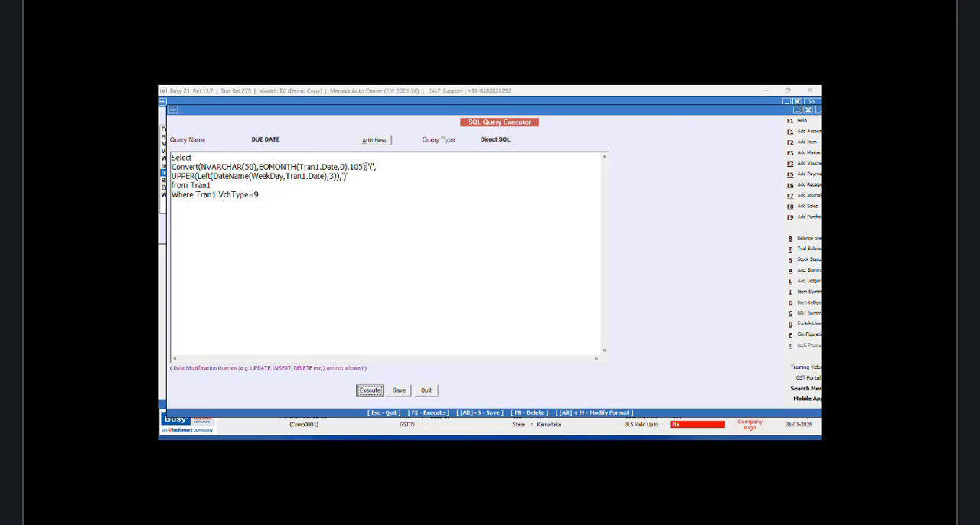
Step: Enclose the bracket literals and the UPPER weekday expression in concat(), execute the query, and close the result
click(369, 167)
text(doncat()
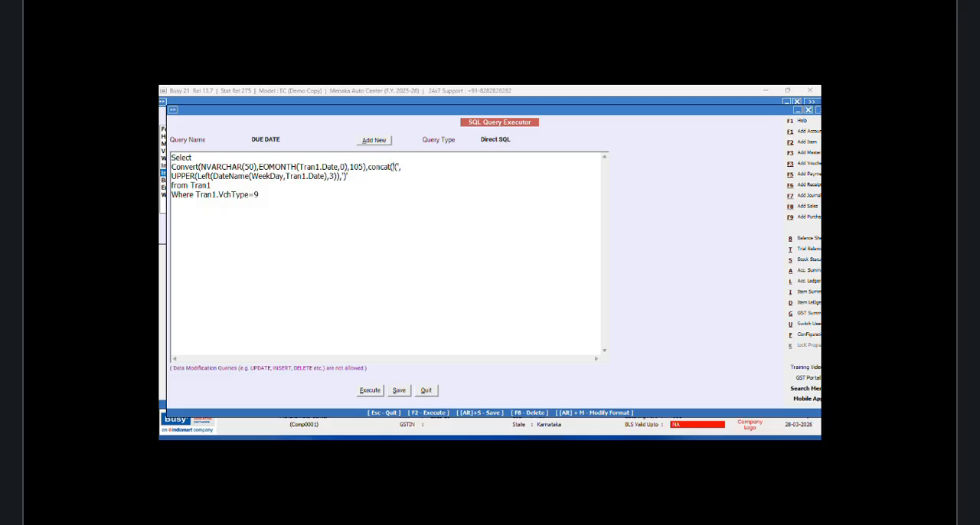
click(354, 175)
text())
click(370, 392)
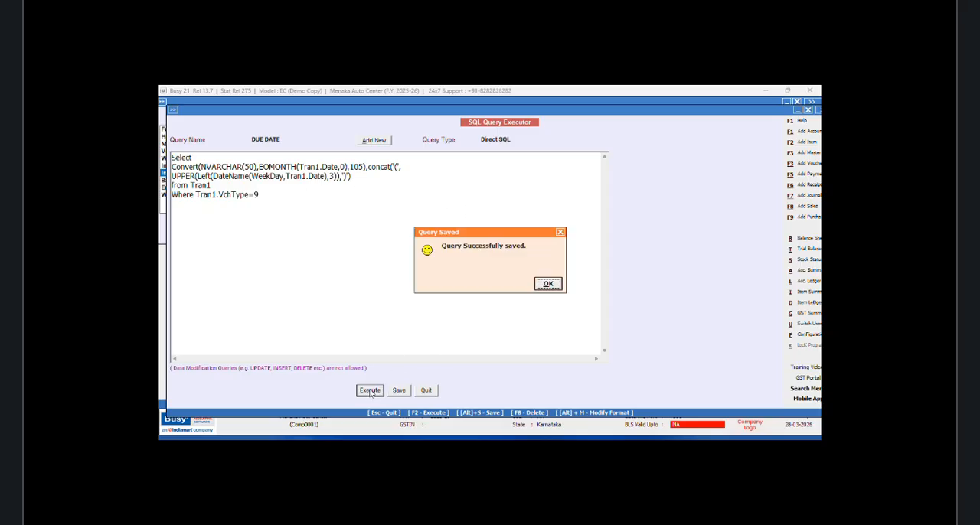
click(548, 285)
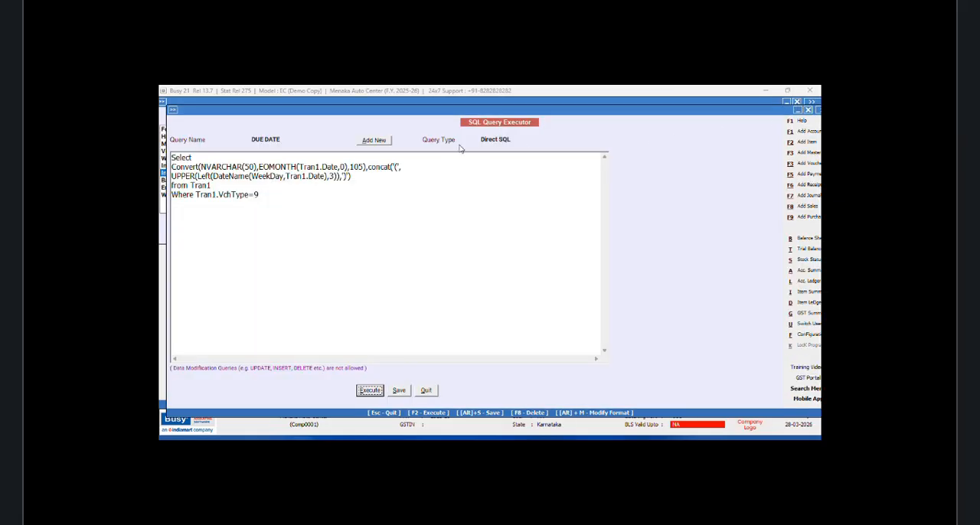
click(796, 101)
Step: Wrap the Convert and concat expressions in CONCAT_WS with a space ' ' as separator, execute the query, and close the result
click(207, 155)
key(Return)
text(CONCAT)
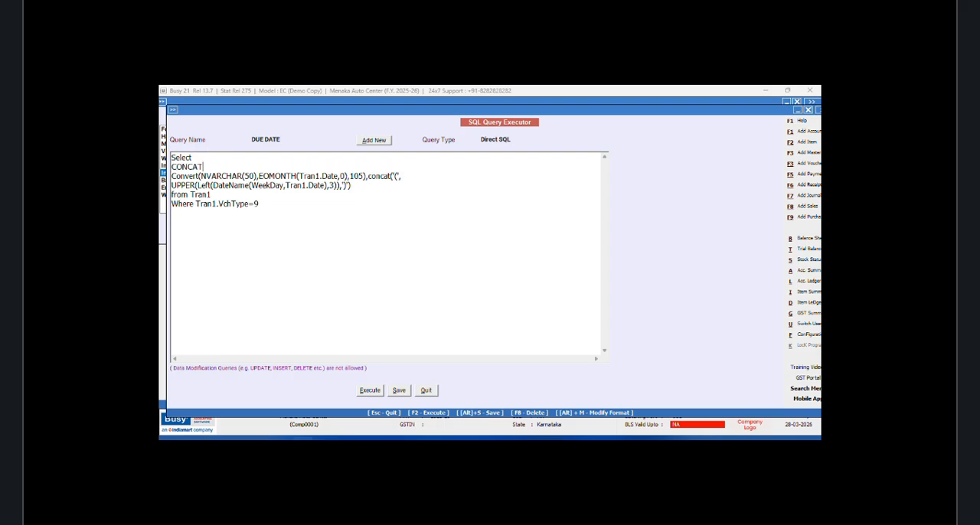
text(_WSW)
key(BackSpace)
text(()
text(' ')
text(,)
text())
click(367, 392)
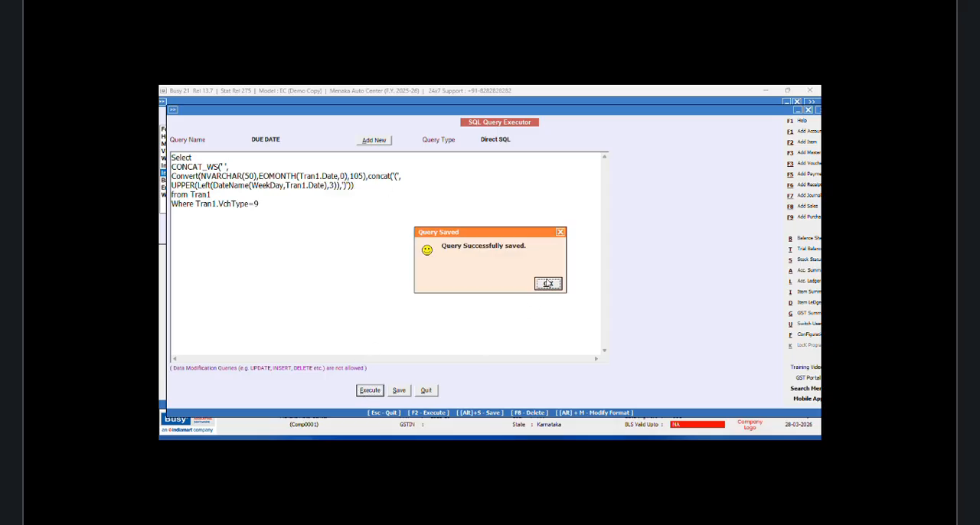
click(550, 284)
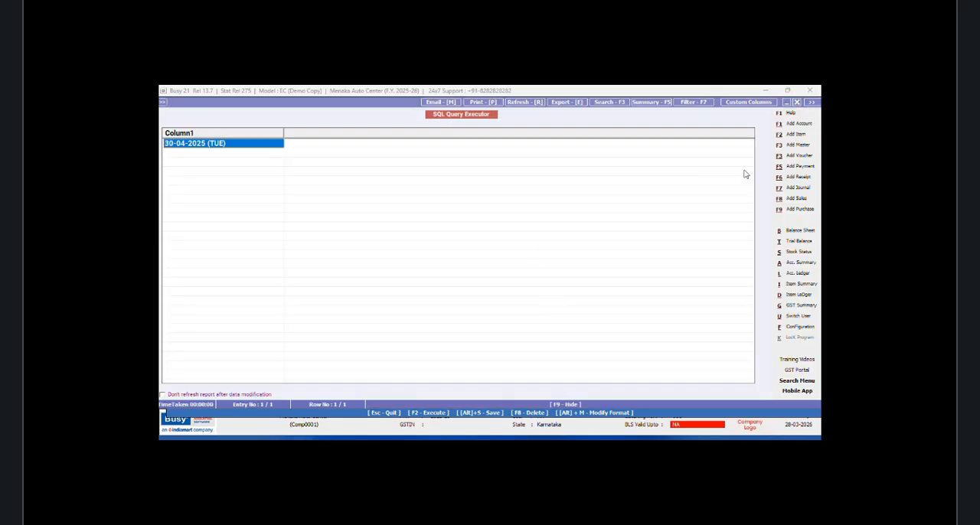
click(799, 103)
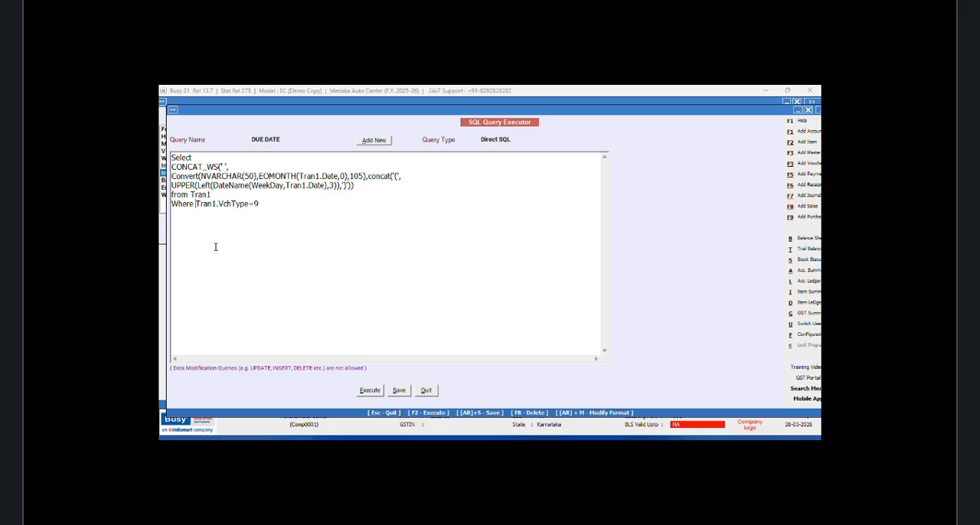
key(Return)
text(AND)
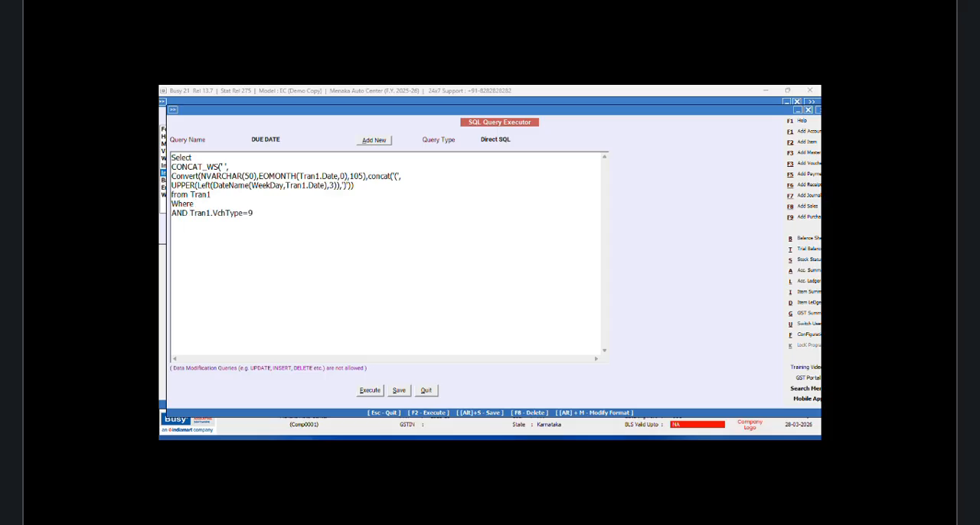
click(204, 203)
text(Tran1.VchCode=@VchCode@)
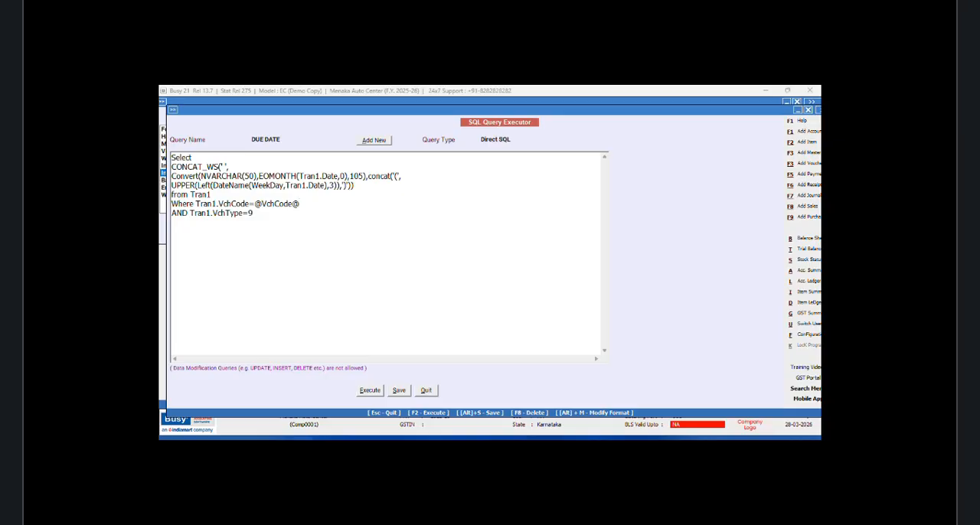
Step: Set the DUE DATE query's type to Vch. Header(Inventory), save it, and leave the query editor and the configuration list
click(516, 139)
click(514, 187)
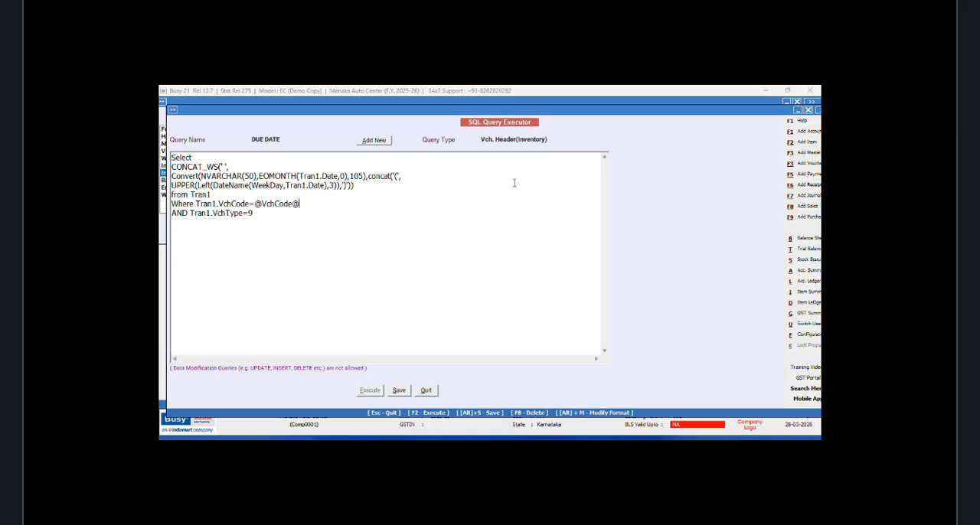
click(398, 391)
click(548, 284)
click(425, 390)
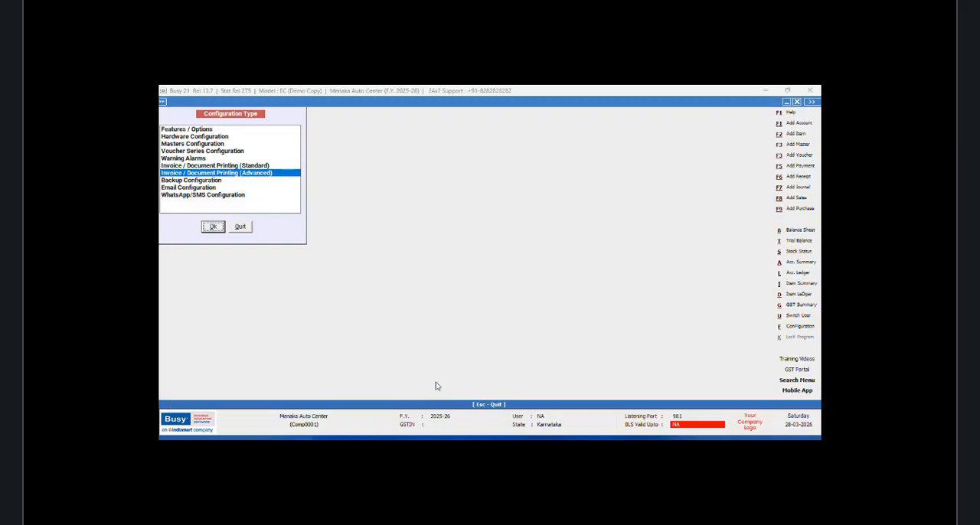
click(241, 227)
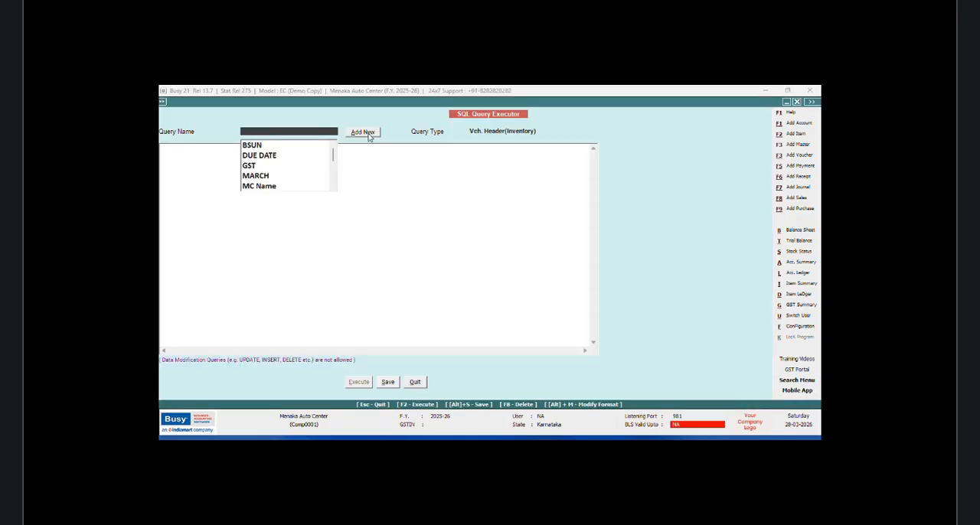
Step: Start adding a new SQL query and try to save it under the name OWNER
click(369, 135)
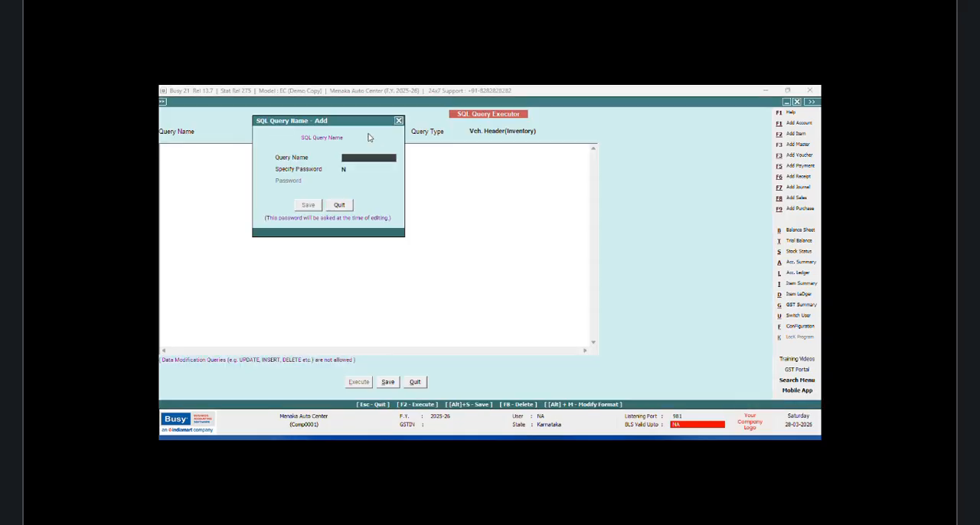
text(OWNER)
click(307, 204)
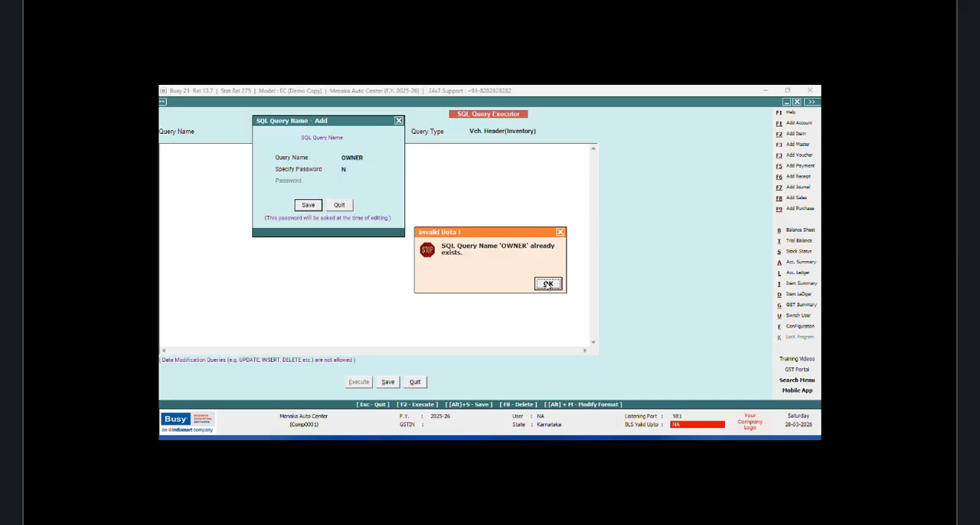
click(546, 283)
Step: Replace the new SQL query's name with TOWN and save the name
drag(381, 159, 292, 158)
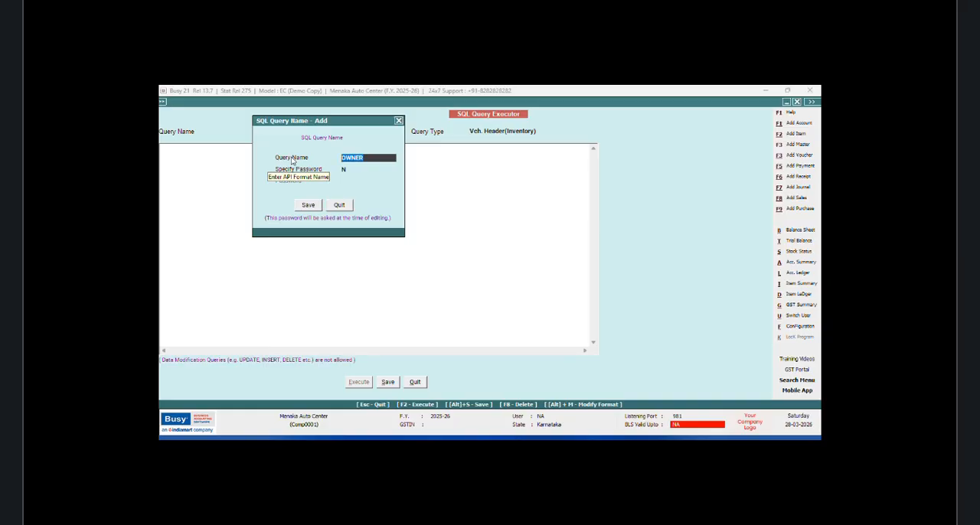
text(T)
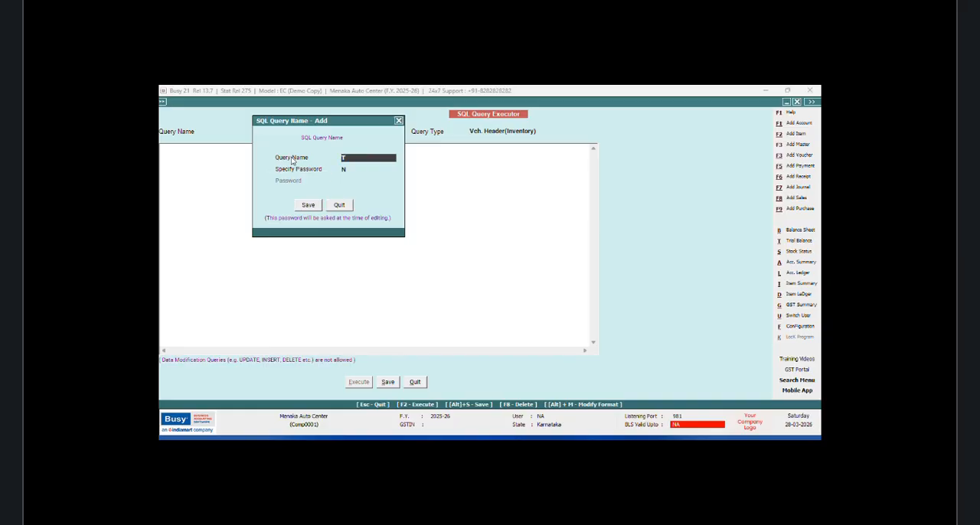
text(OWN)
click(308, 206)
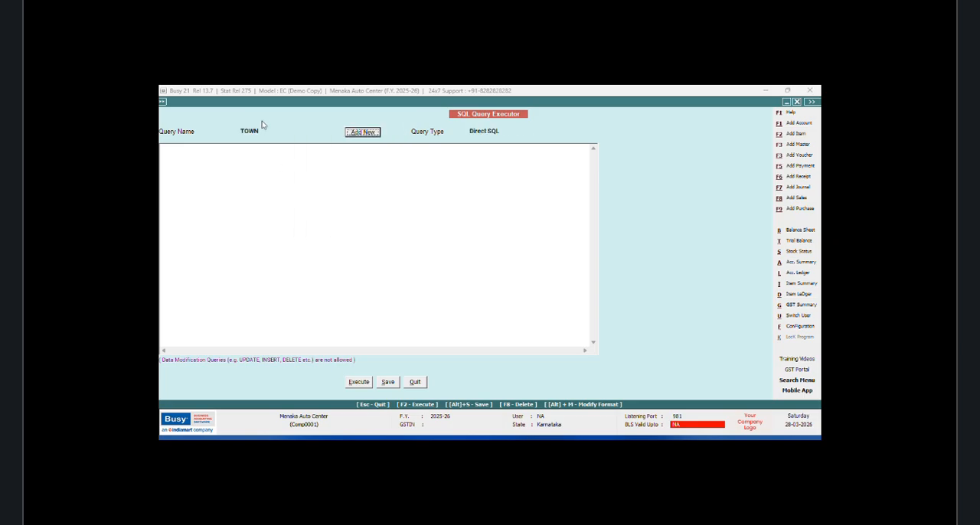
Step: Write the TOWN query's opening lines: Select, Master1.CM5, from Master1
key(Return)
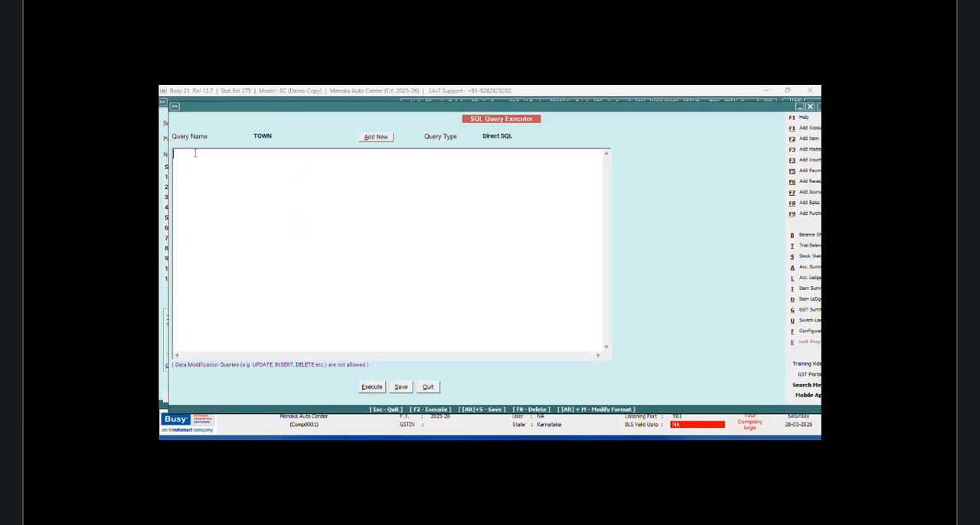
text(Select )
text(Master)
text(1.CM)
text(5)
key(Return)
text(from Master)
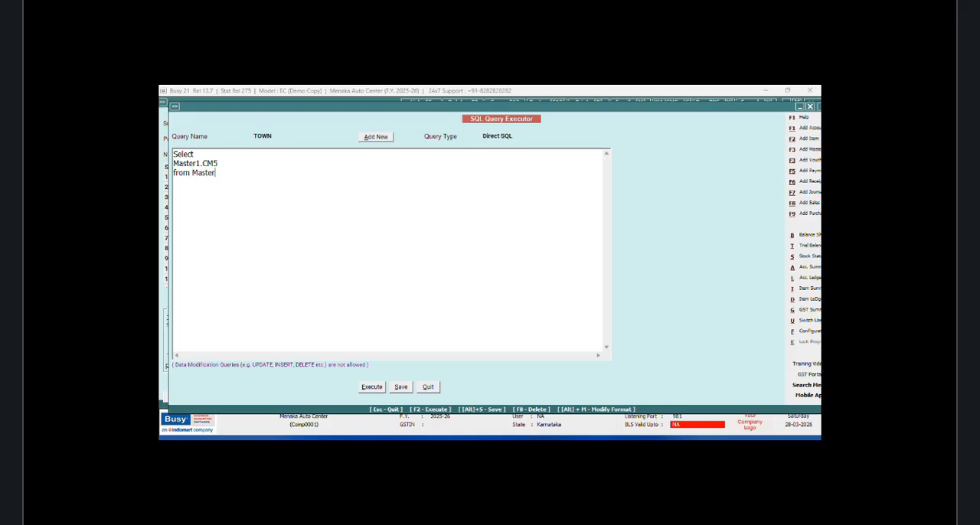
text(1)
Step: Add the condition Where Master1.ParentGrp=116 on a new line, execute the query, and close the result
key(Return)
text(Where Master1.ParentGrp)
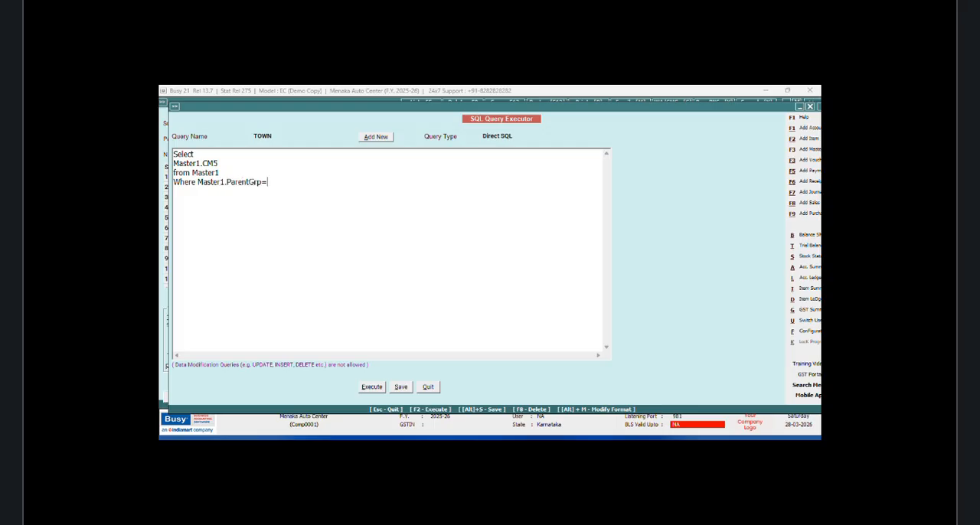
text(=116)
click(378, 387)
click(546, 290)
click(797, 101)
Step: Insert the line Inner Join Tran1 on between the from Master1 line and the Where line
click(228, 172)
key(Return)
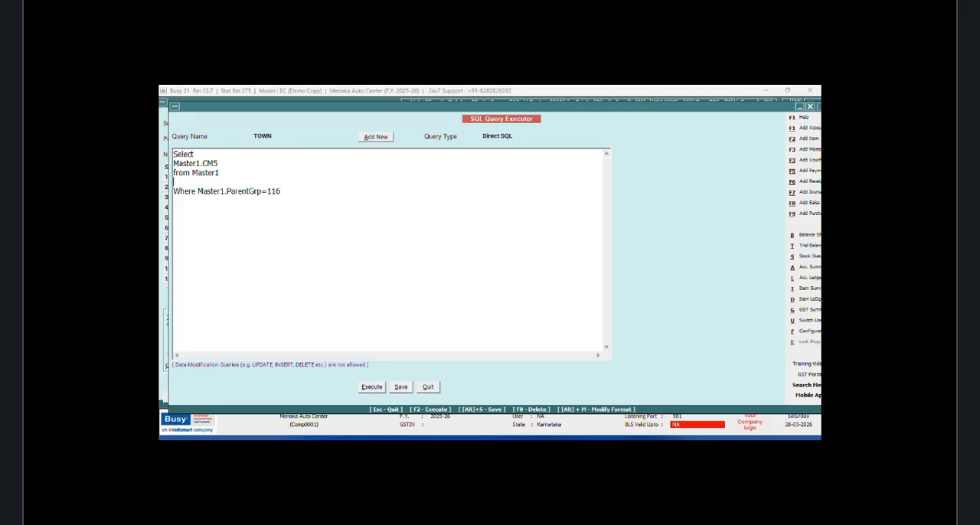
text(Inner Join Tran1 on)
key(Return)
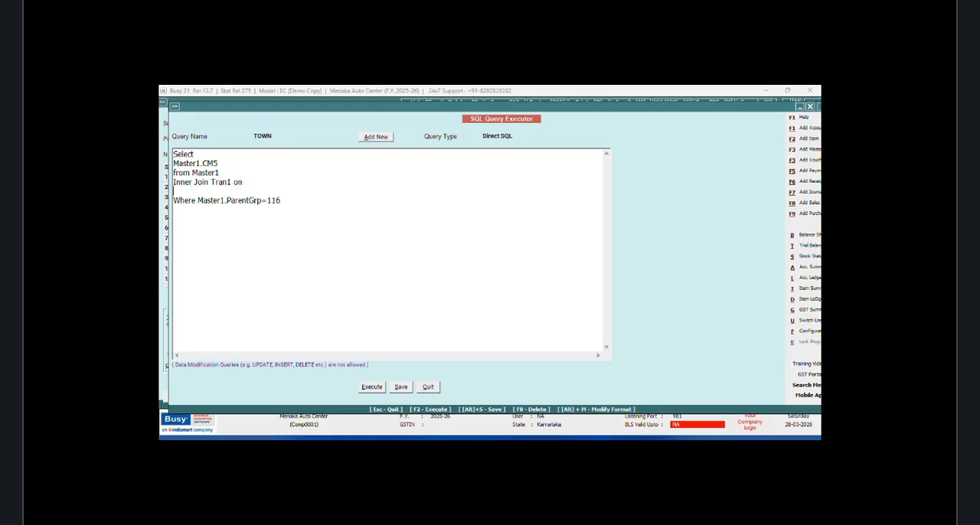
Step: Write the Tran1 join condition Tran1.MasterCode1=Master1.Code on the empty line above the Where line
text(Tran1.MasterCode1=Master)
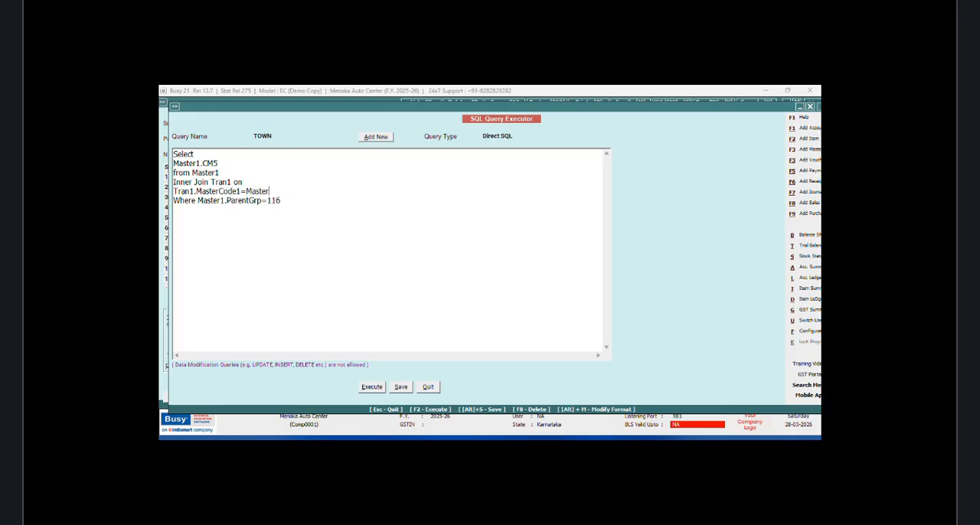
text(1.Code)
Step: Execute the TOWN query with the Tran1 join and close its result
click(370, 388)
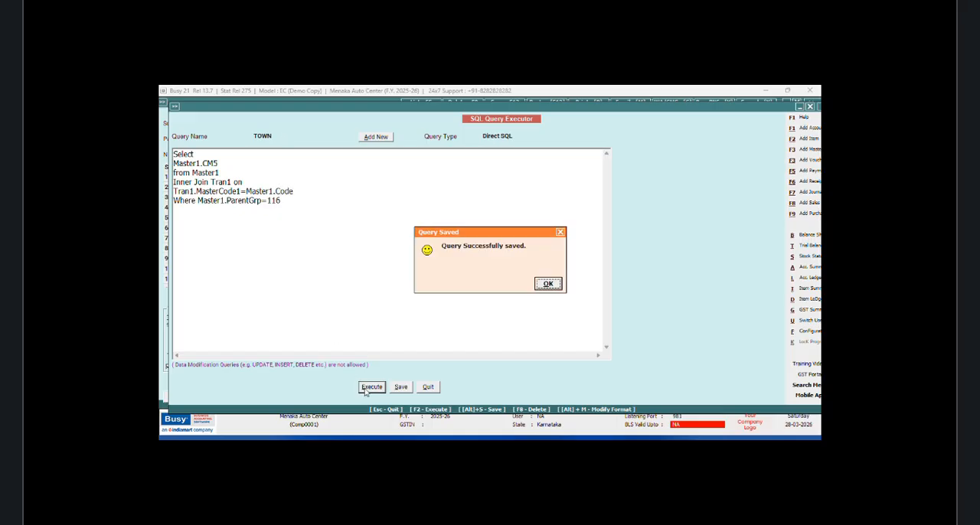
click(550, 285)
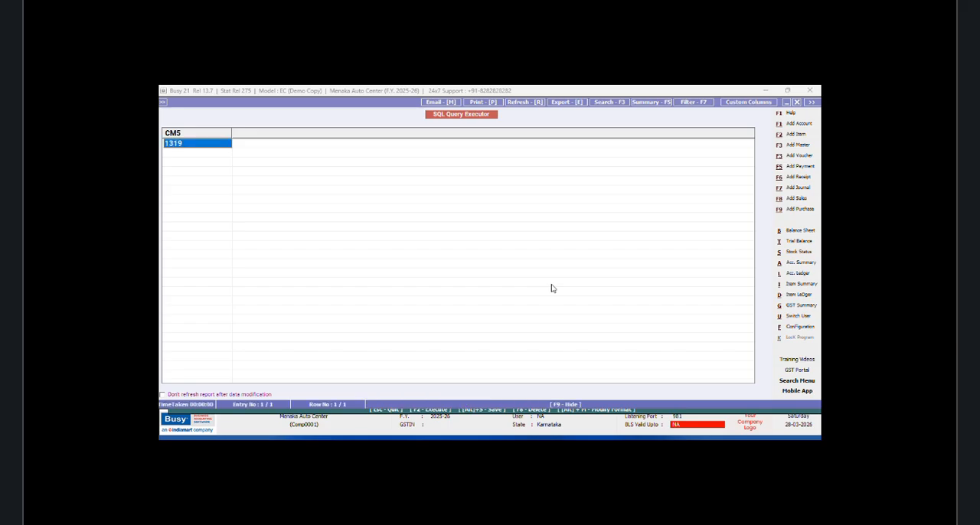
click(798, 102)
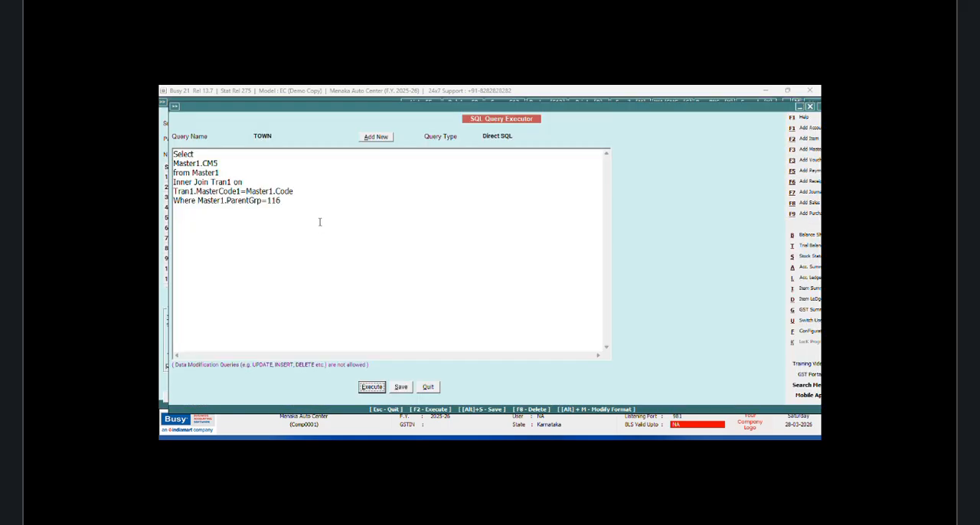
Step: Insert the line Inner Join MasterAddressInfo on below the Tran1 join condition
click(307, 192)
key(Return)
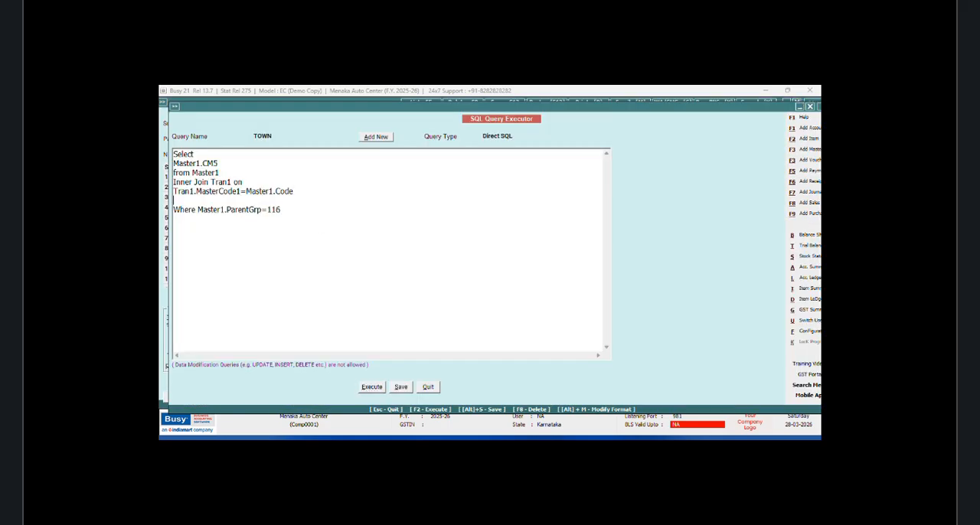
text(Inner Join MasterAddressIn)
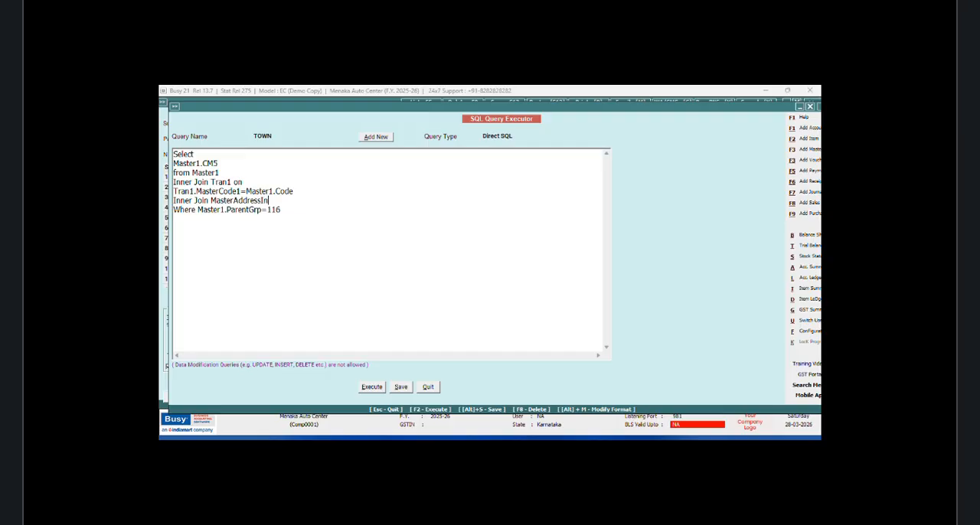
text(fo on)
key(Return)
Step: Write the condition M2.MasterCode=Master1.Code under the MasterAddressInfo join line
text(M)
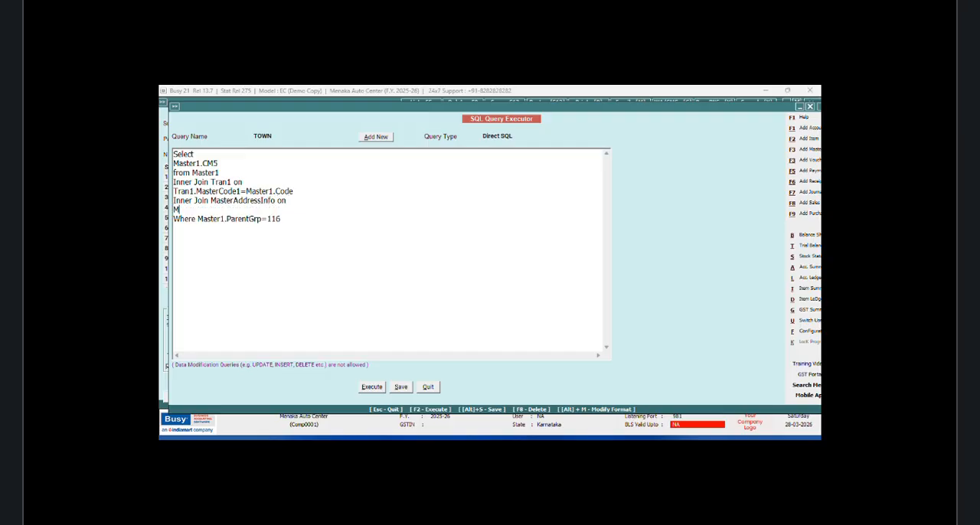
text(2.MasterCode=Master1.Code)
Step: Add the columns M2.Address1 and M2.Address2 after Master1.CM5 in the Select list, separated by commas
click(222, 163)
text(,)
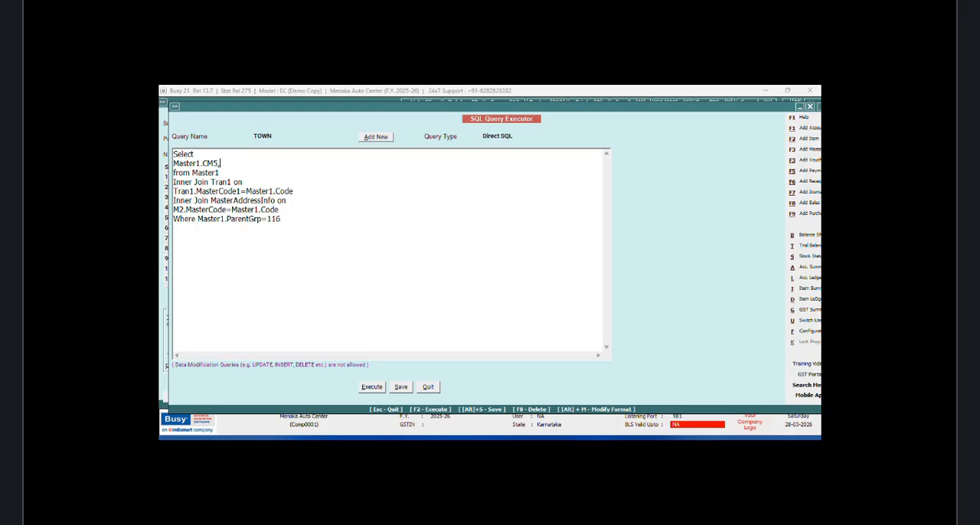
text(M2.Address1,M2.Address)
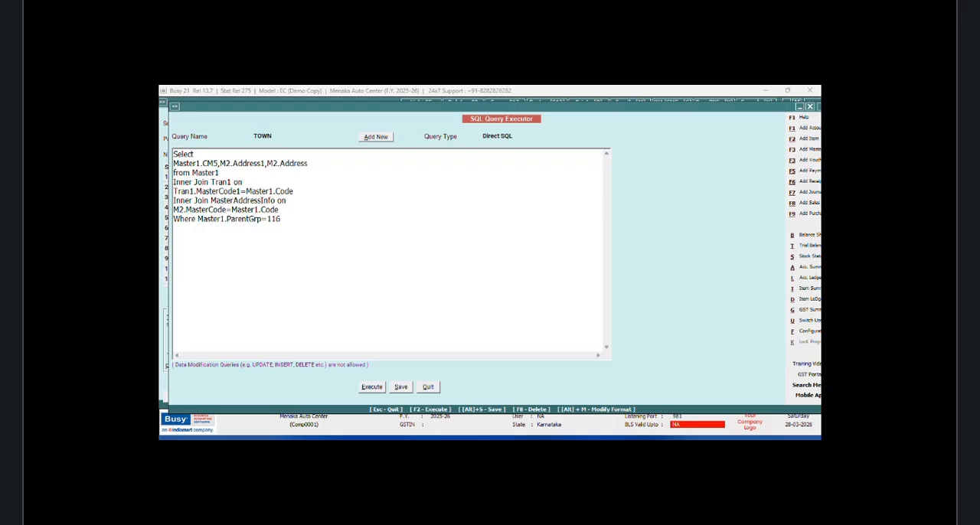
text(2,M2.Address3,M2.Address)
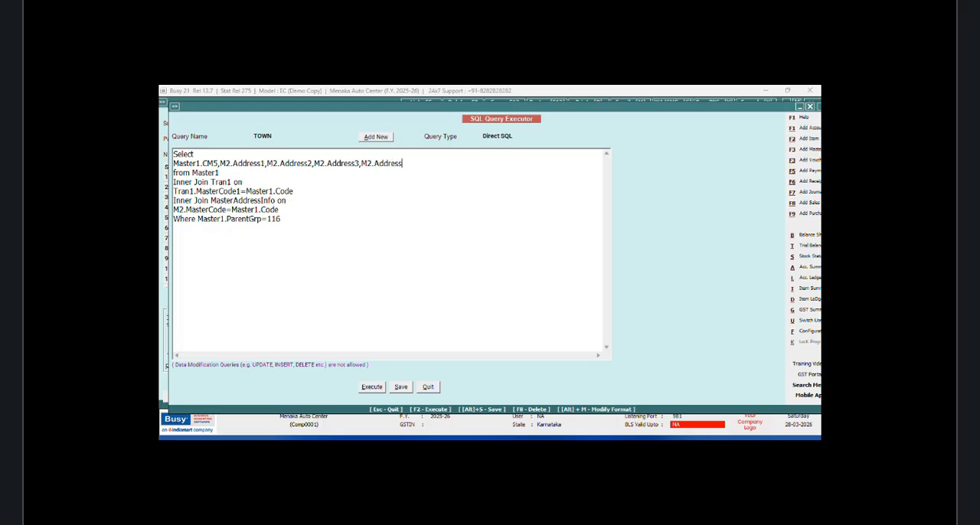
Step: Append M2.Address3, M2.Address4 and M2.Mobile to the Select list and execute the query
text(M2.Mobile)
click(372, 388)
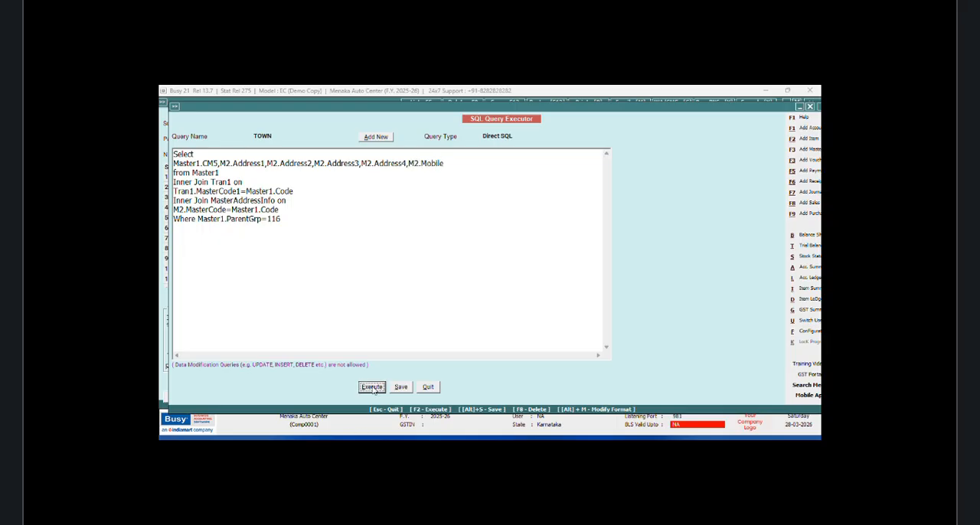
click(547, 284)
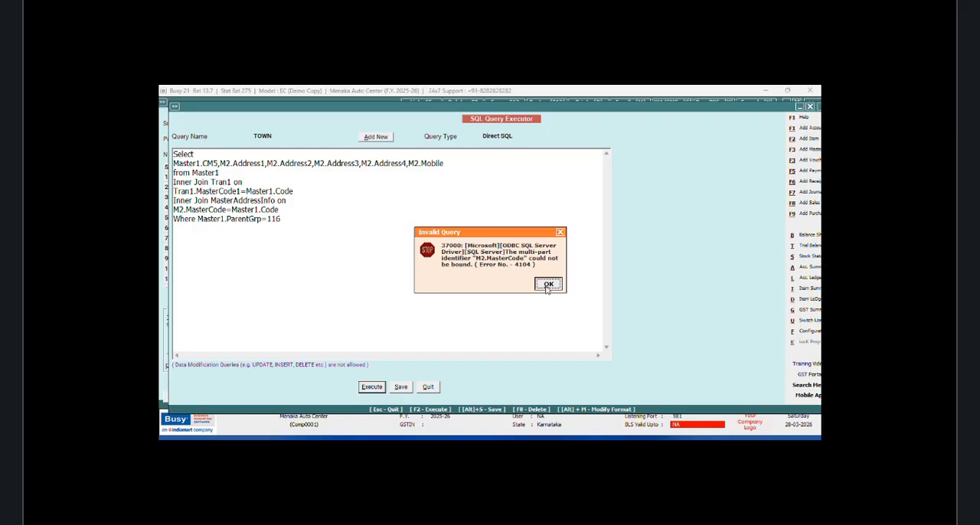
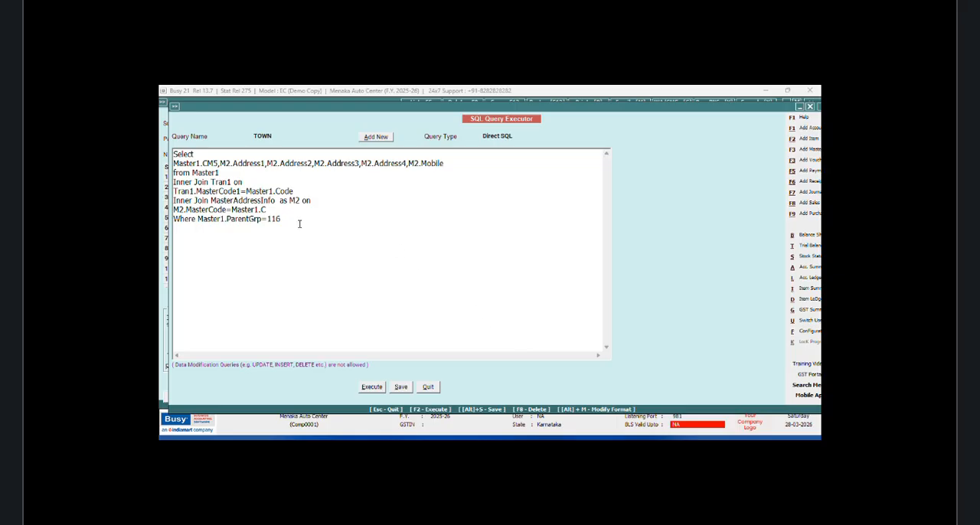
Step: Complete the MasterAddressInfo join condition as M2.MasterCode=Master1.CM5, save and execute the query, and close the result
text(M5)
key(alt+s)
click(549, 285)
key(F2)
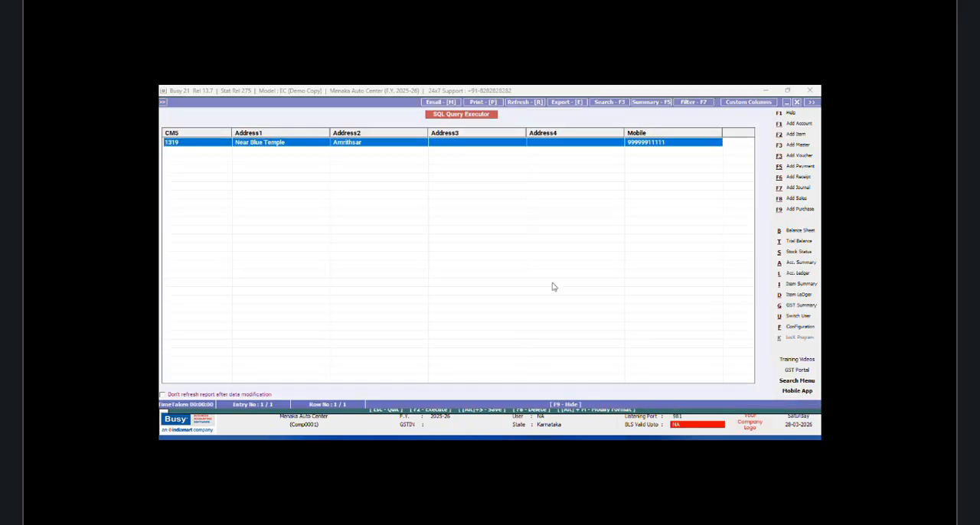
click(796, 103)
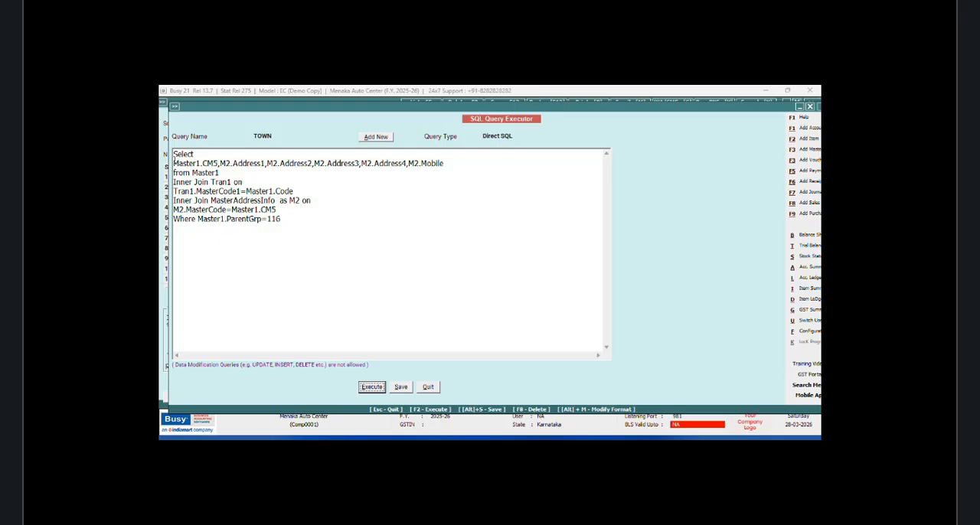
Step: Begin a subquery directly before Master1.CM5 in the Select list with (Select M1.Name from Master1 as M1
click(175, 161)
text(()
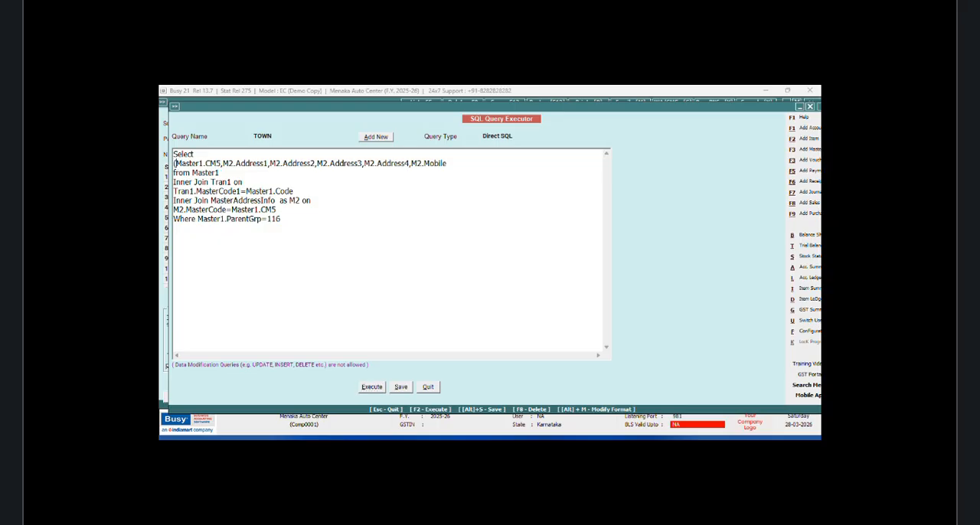
text(s)
key(BackSpace)
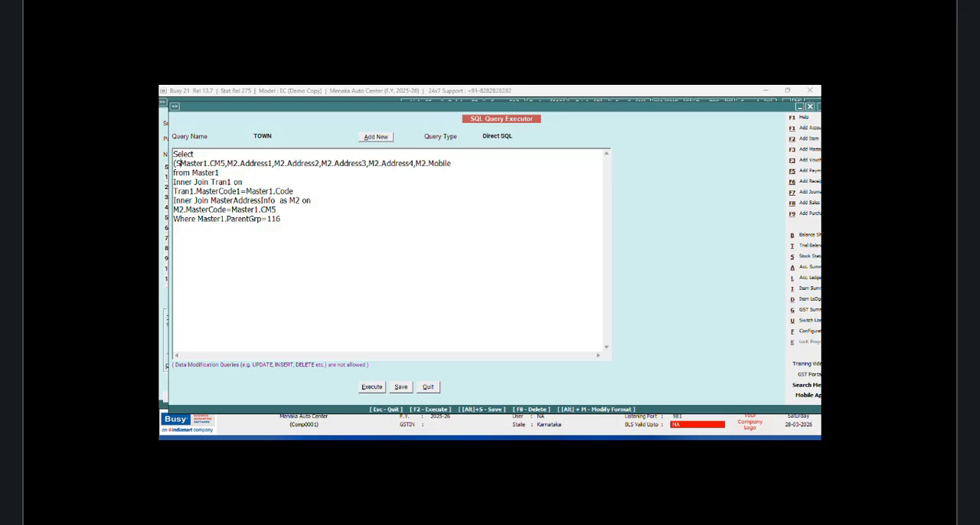
text(Select M)
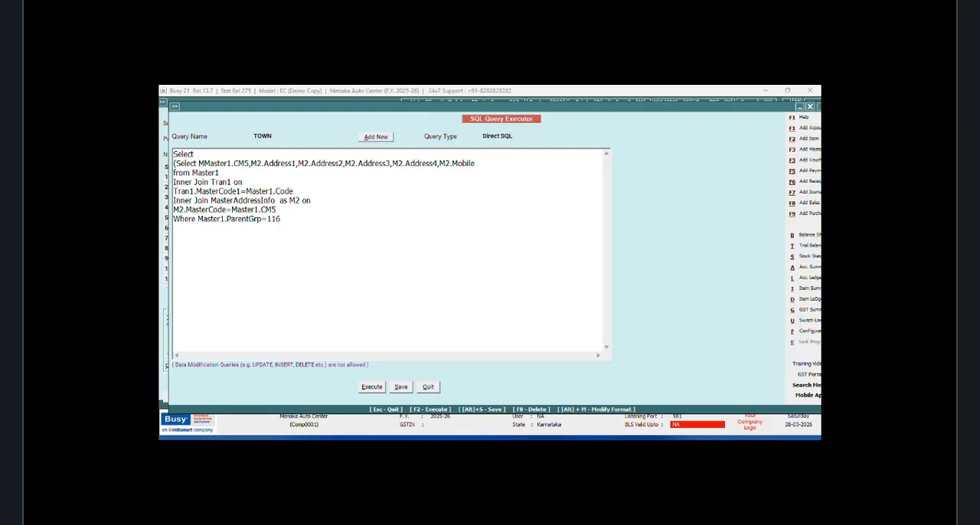
text(1.Name )
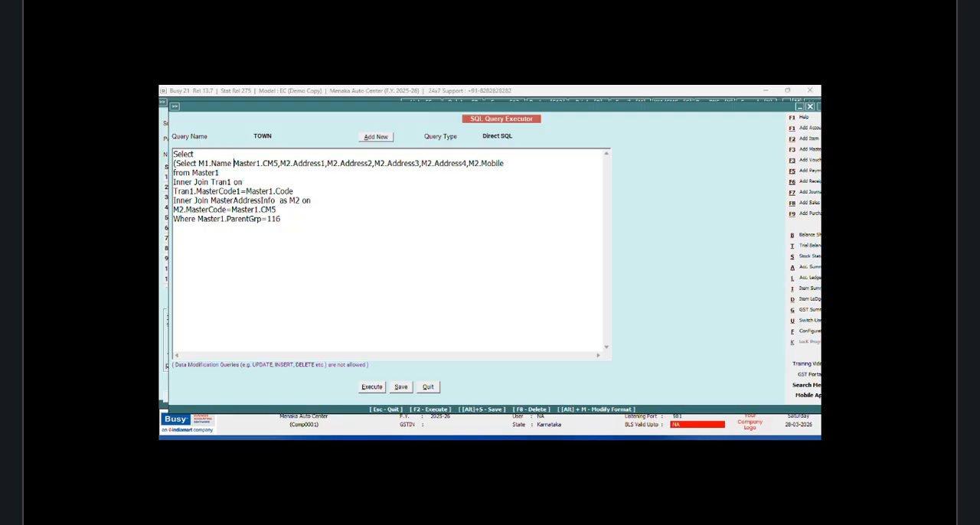
text(from Master)
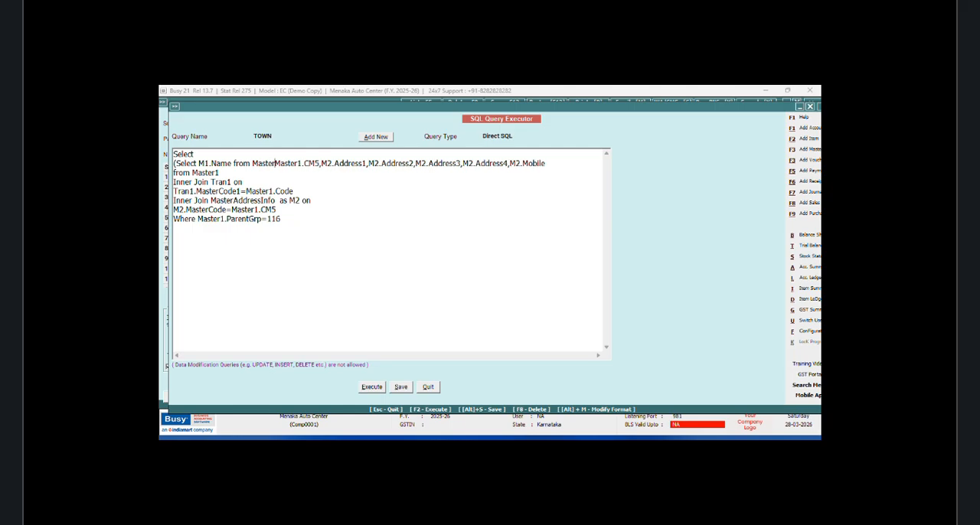
text(1 as M)
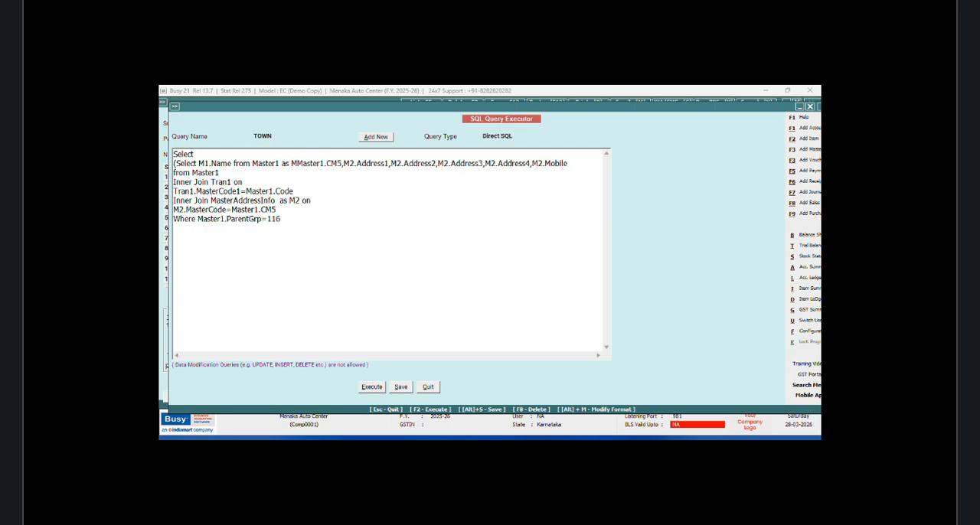
text(1 on M)
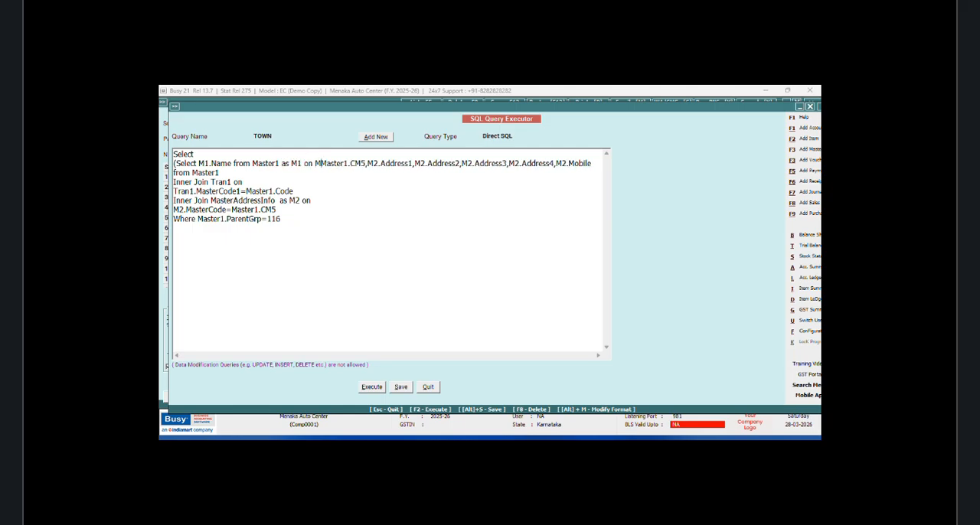
text(1.CODE)
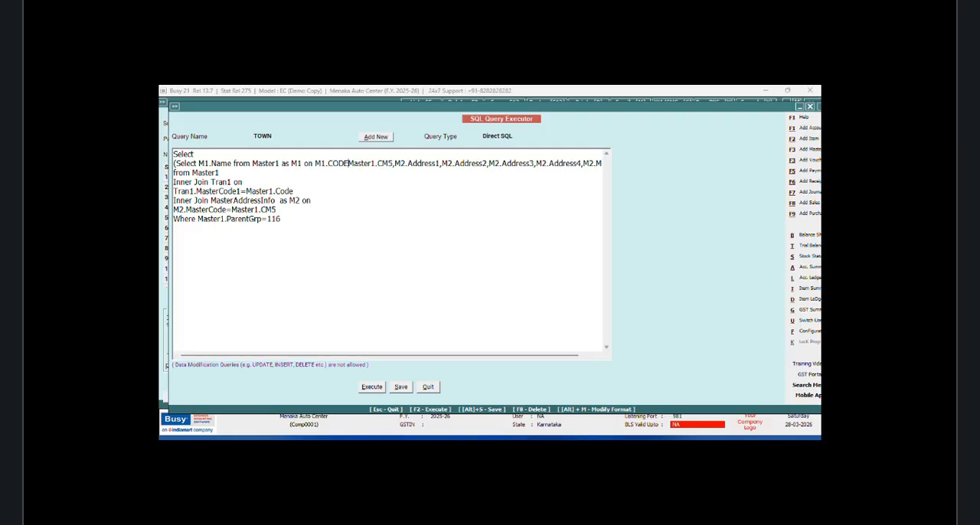
text(=Master1.CM5)
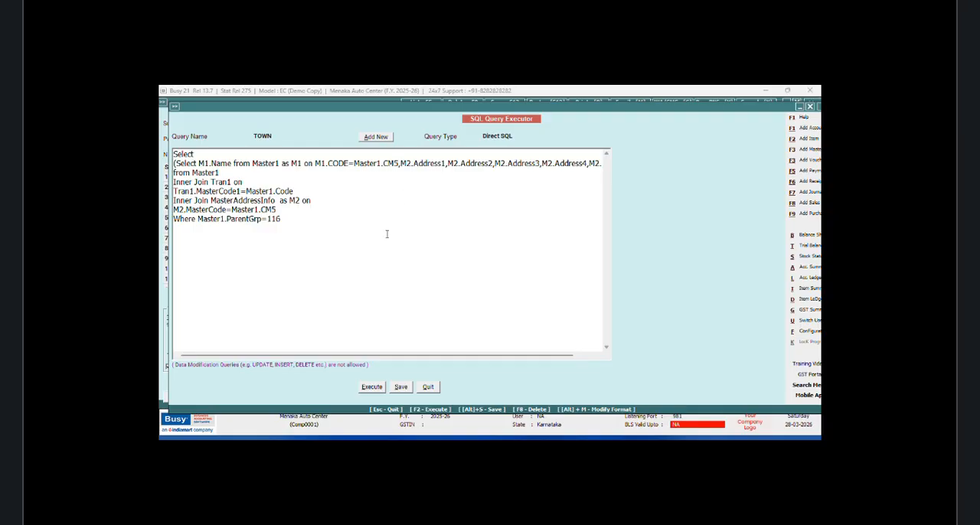
text())
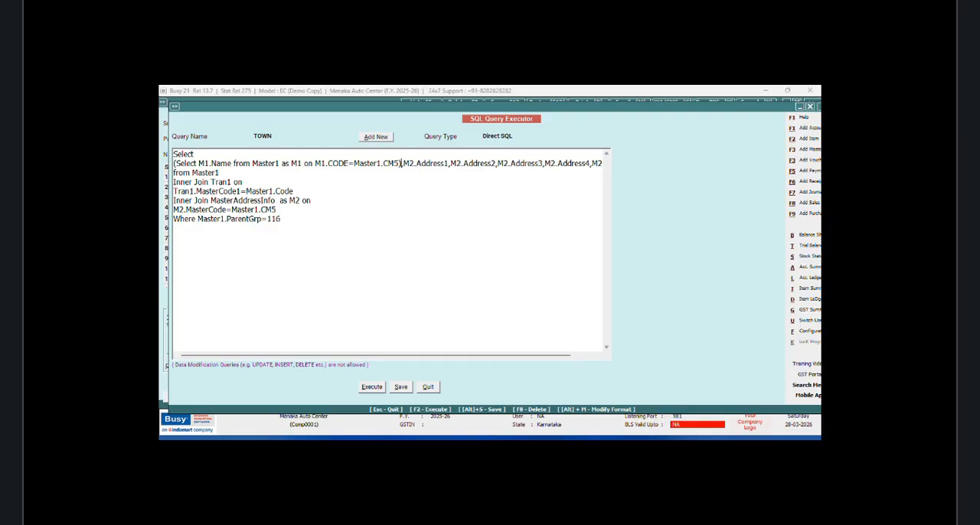
Step: Finish the subquery with on M1.CODE=Master1.CM5) and try to execute the query
click(372, 386)
click(545, 285)
click(371, 388)
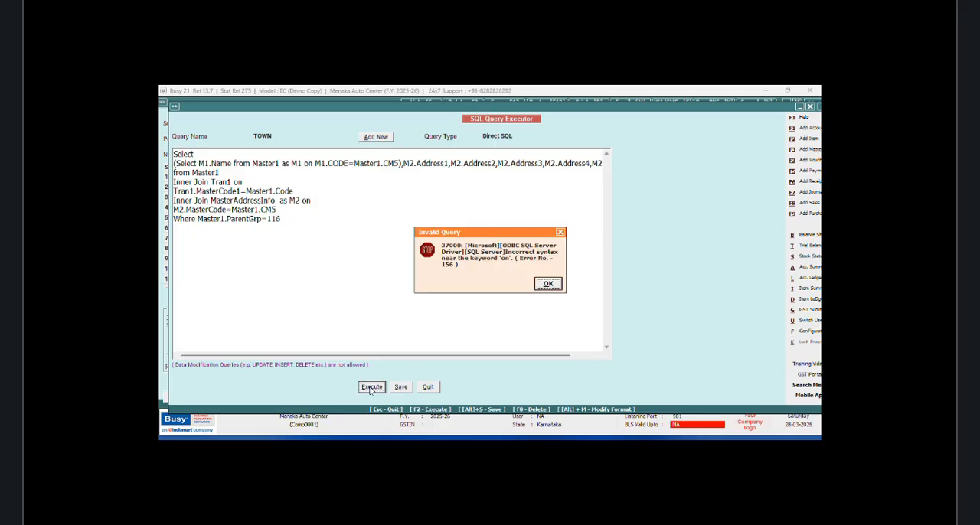
click(547, 286)
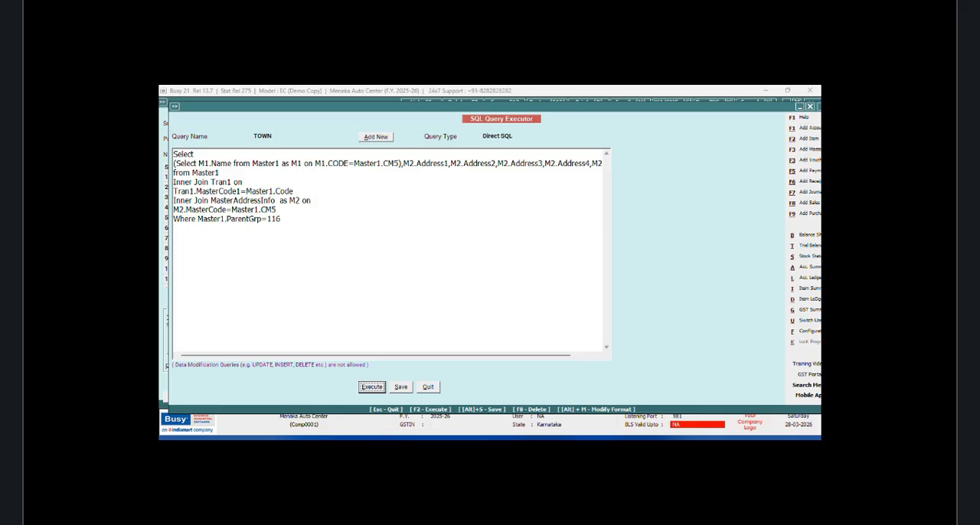
Step: Replace the keyword on with Where in the M1 subquery, save and execute the query, and close the result
click(769, 428)
key(BackSpace)
key(BackSpace)
text(w)
key(BackSpace)
text(Where)
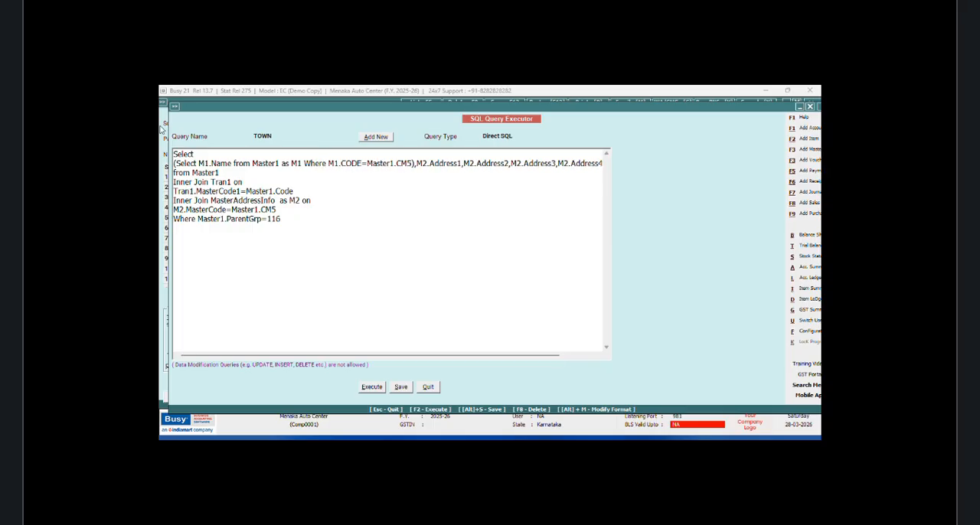
click(382, 388)
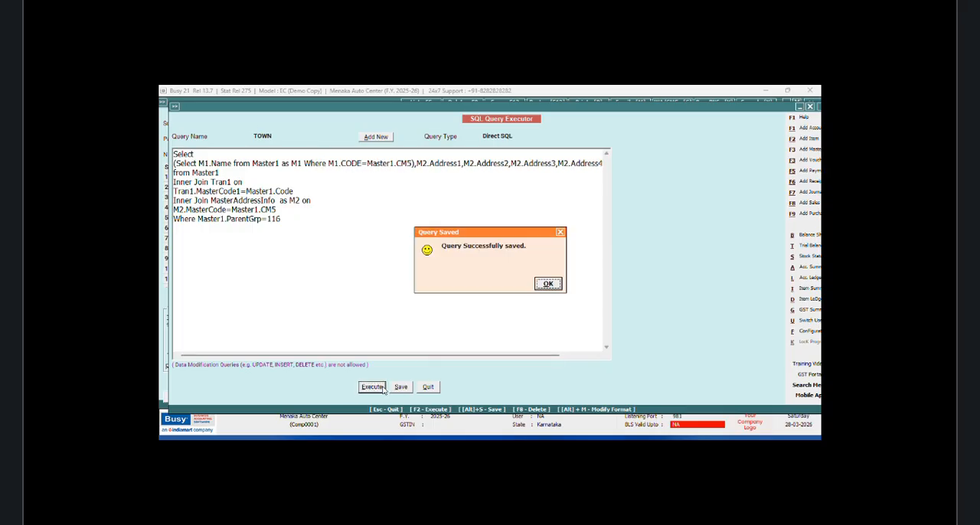
click(548, 286)
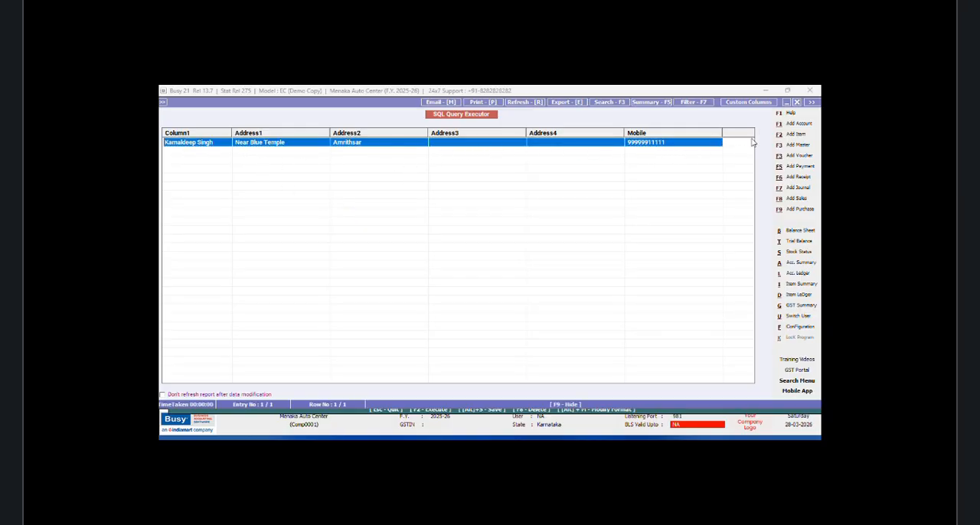
click(797, 102)
click(198, 219)
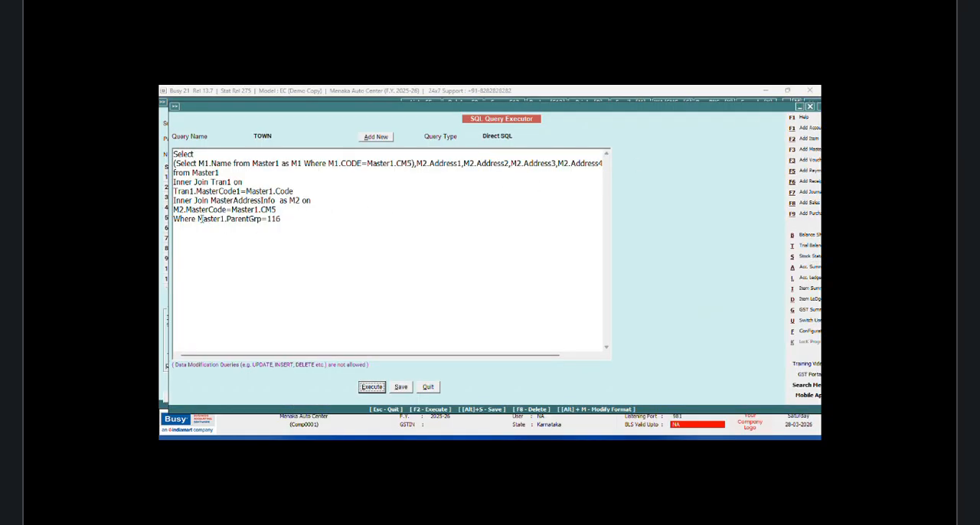
key(Return)
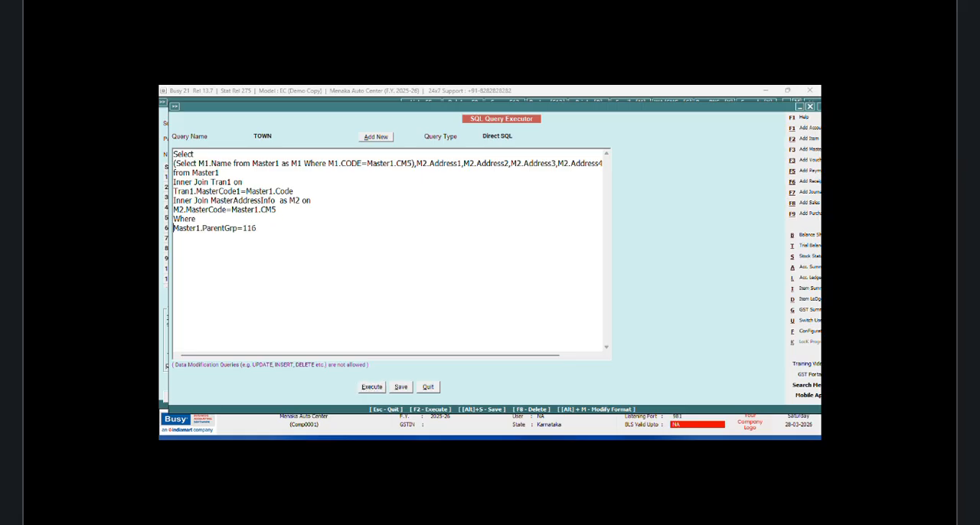
text(and)
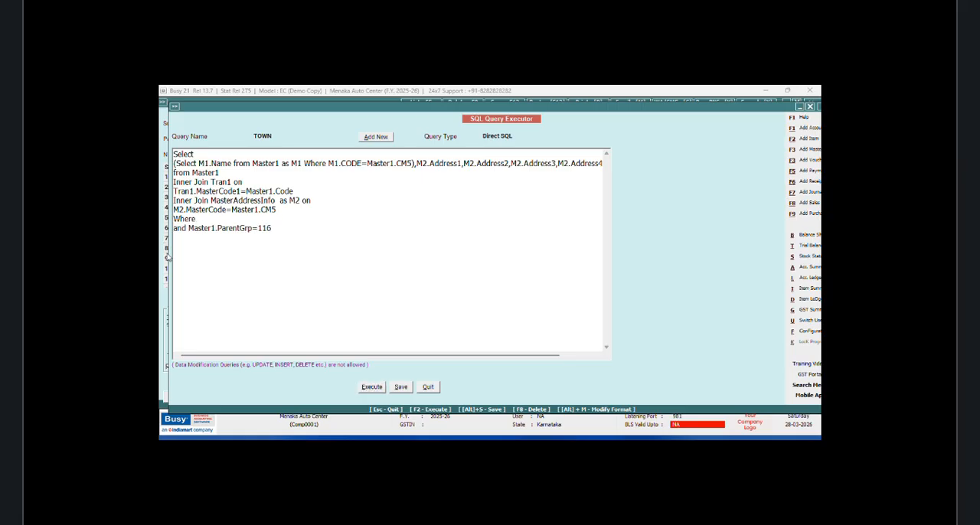
click(215, 218)
text(Tran1.VchCode=@VchCode@)
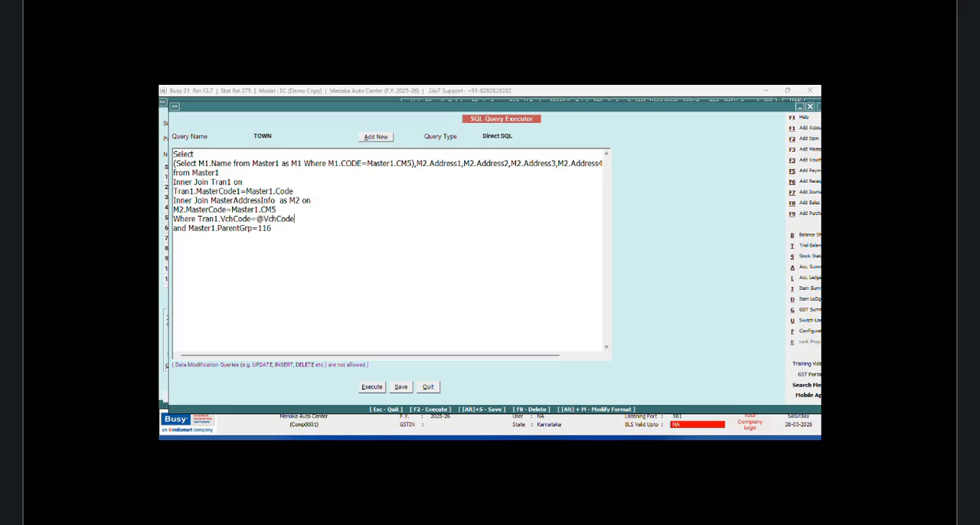
Step: Set the TOWN query's type to Vch. Header(Inventory) and save it
click(518, 137)
click(525, 182)
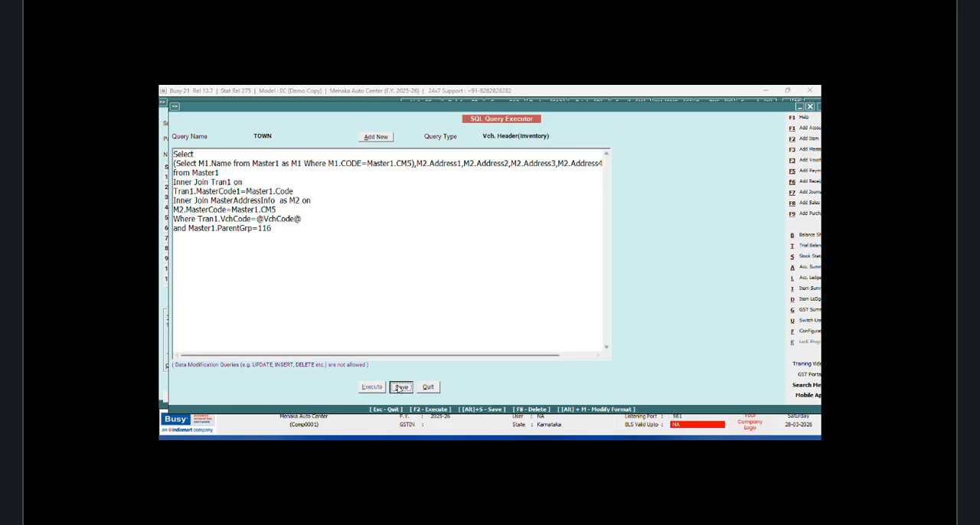
click(400, 386)
click(542, 283)
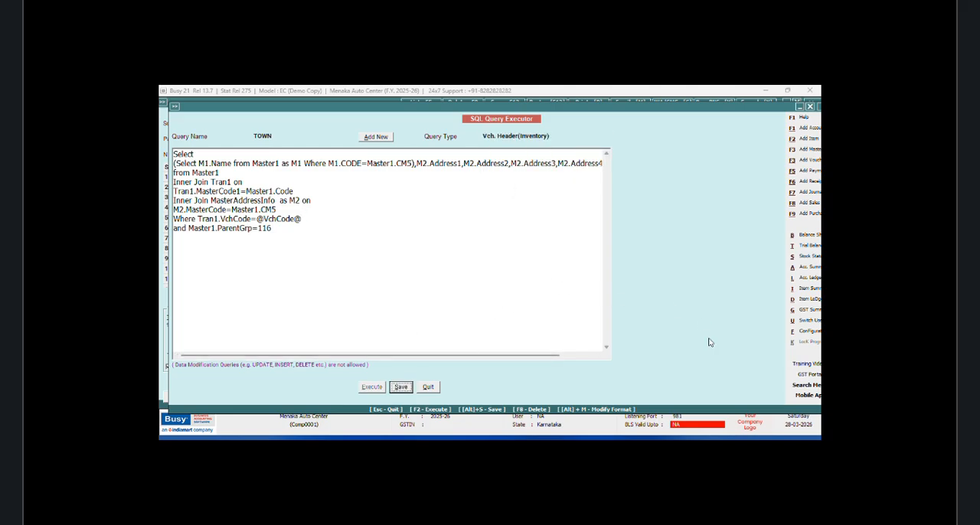
Step: Open the header of the NEW DESIGN sales invoice format in the advanced document printing configuration
click(805, 332)
click(261, 175)
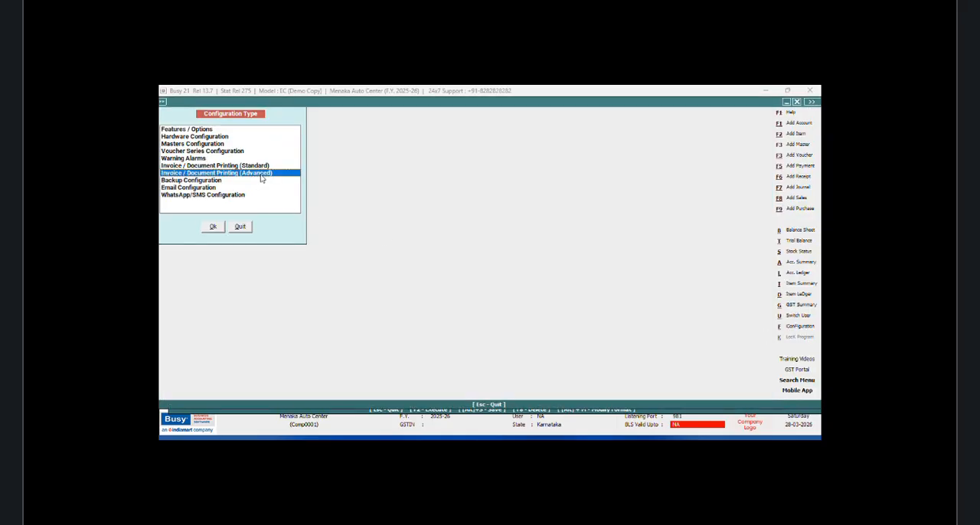
click(214, 227)
click(175, 143)
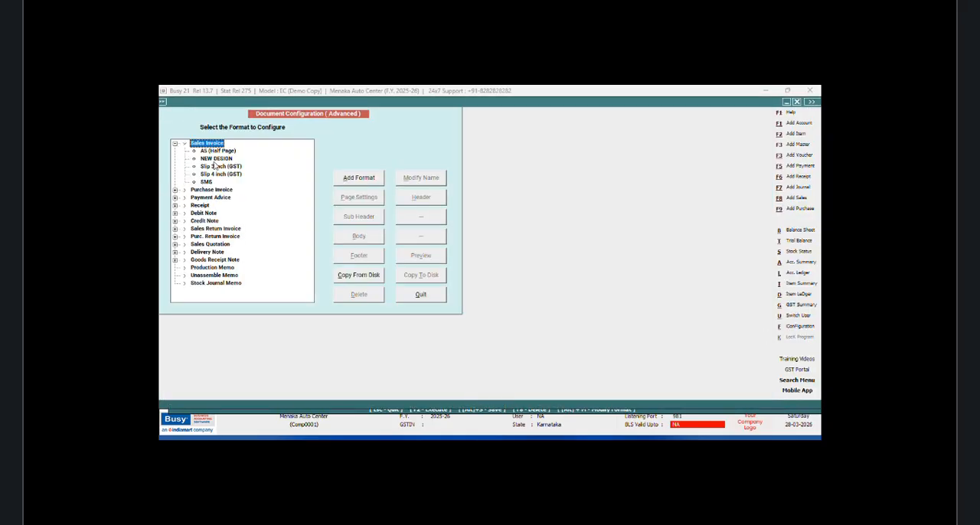
click(216, 159)
click(420, 203)
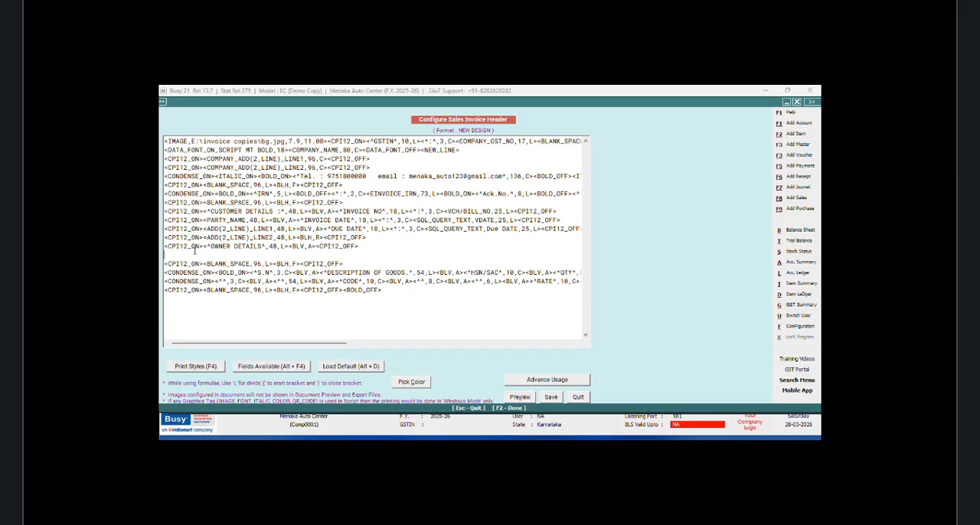
Step: Insert the CPI12_ON and CPI12_OFF print styles on the empty line below OWNER DETAILS
click(195, 252)
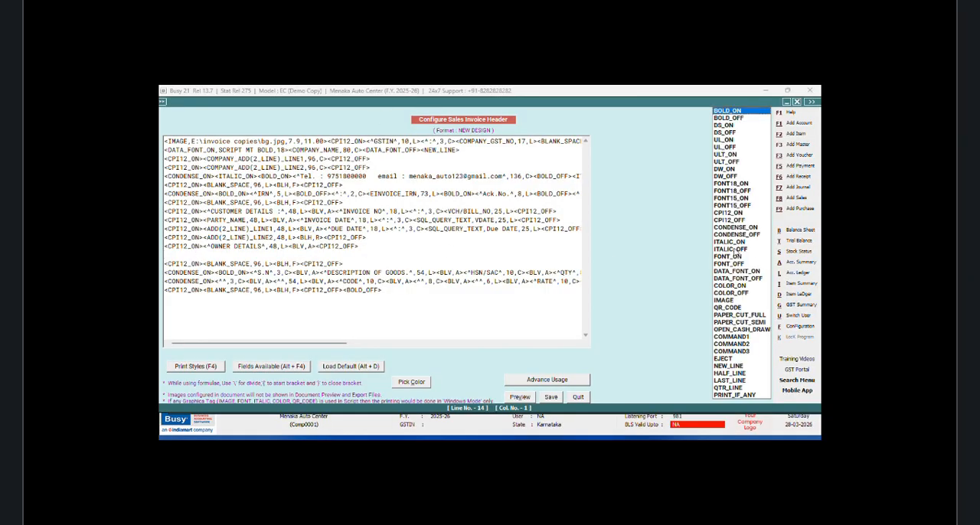
click(725, 215)
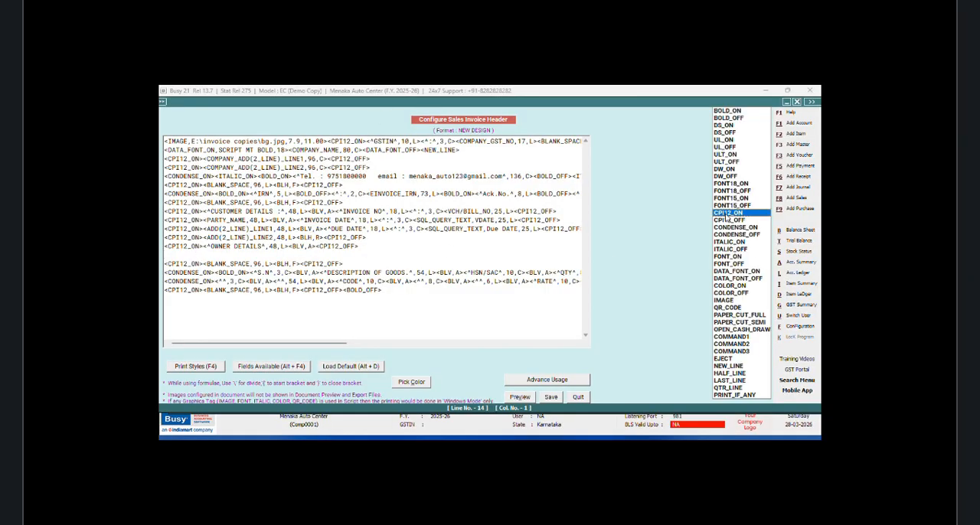
key(Return)
key(F4)
key(Down)
key(Return)
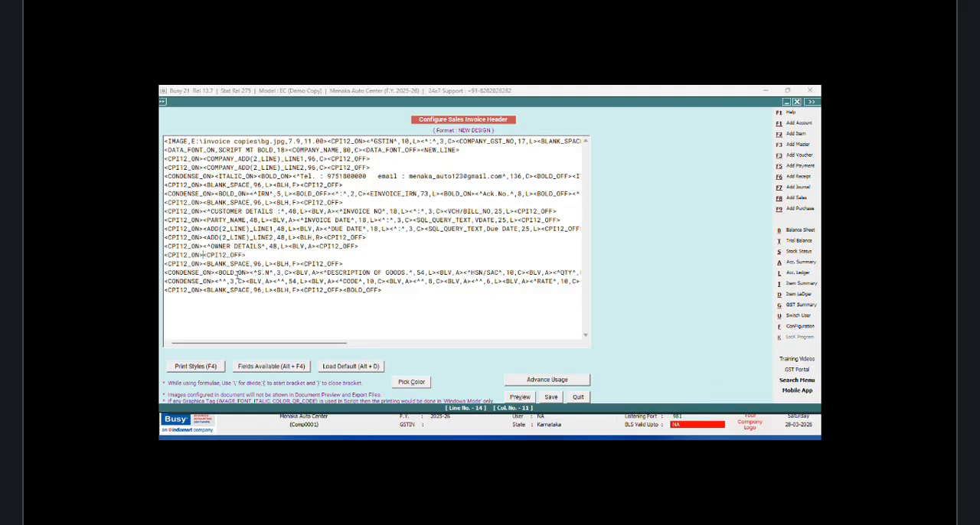
Step: Insert the SQL_QUERY_TEXT field between the CPI12_ON and CPI12_OFF tags below OWNER DETAILS
key(alt+F4)
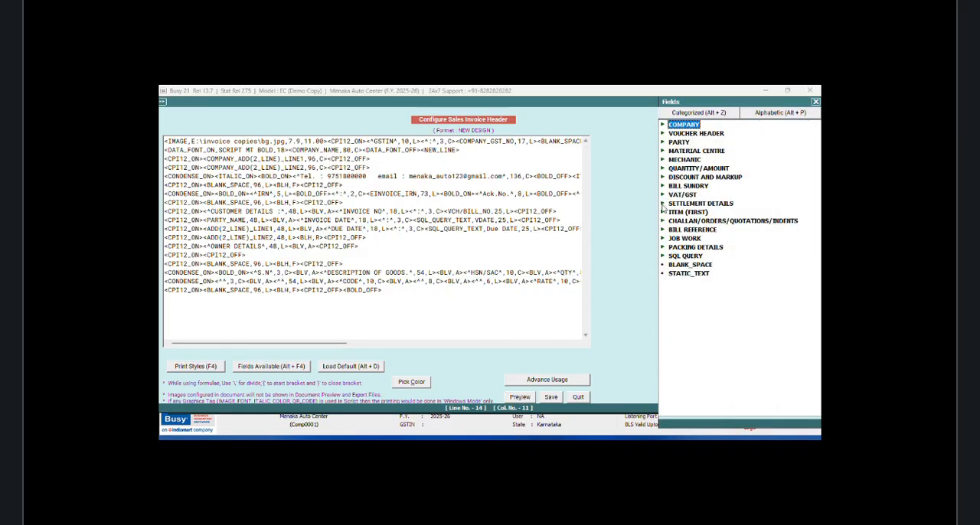
click(688, 257)
double_click(688, 257)
double_click(722, 281)
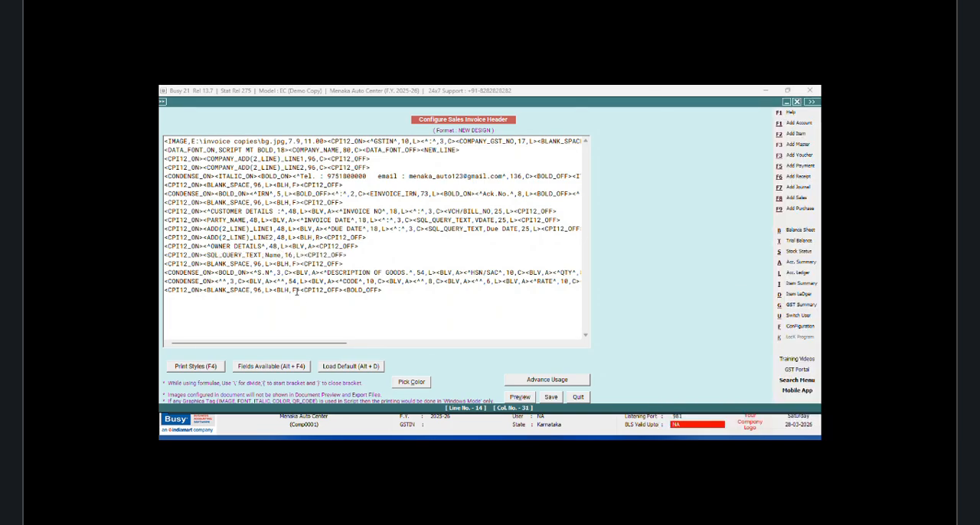
Step: Replace the placeholder Name in the new SQL query field with TOWN;R:1;C:1
key(BackSpace)
key(BackSpace)
key(BackSpace)
key(BackSpace)
text(TWO)
text(N)
text(;R)
text(:1;C)
text(:1)
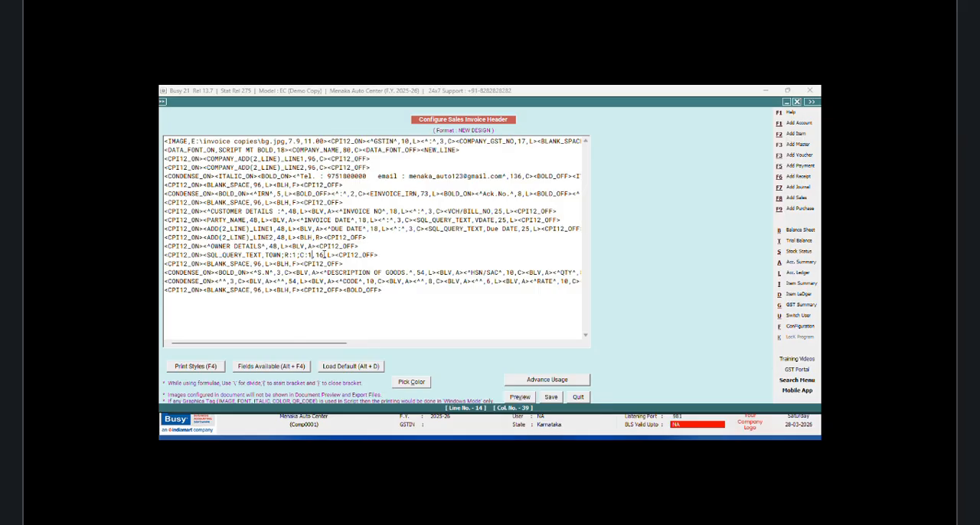
Step: Set the width of the TOWN;R:1;C:1 query field to 48
click(324, 255)
key(BackSpace)
key(BackSpace)
text(48)
Step: Copy the <BLV,A> tag from the PARTY_NAME line and paste it after the TOWN query field
drag(298, 221, 270, 228)
right_click(270, 228)
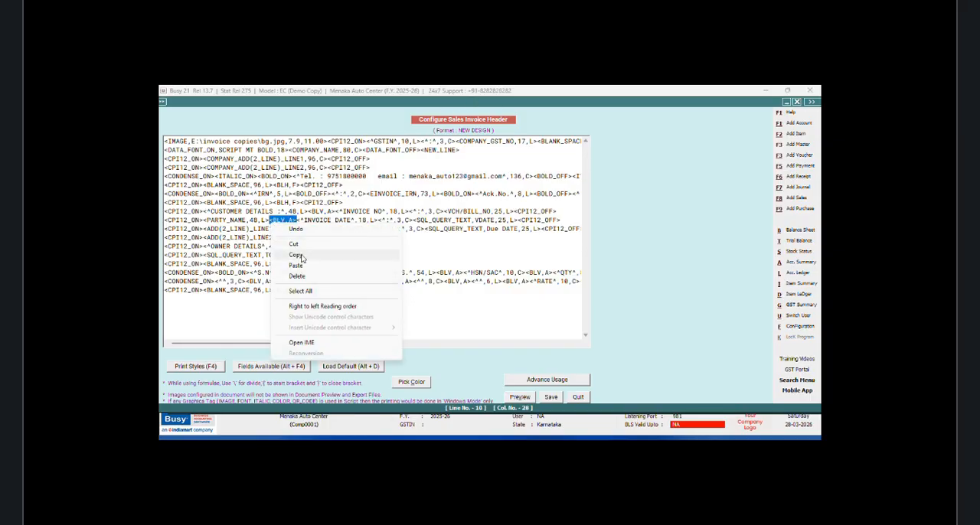
click(335, 256)
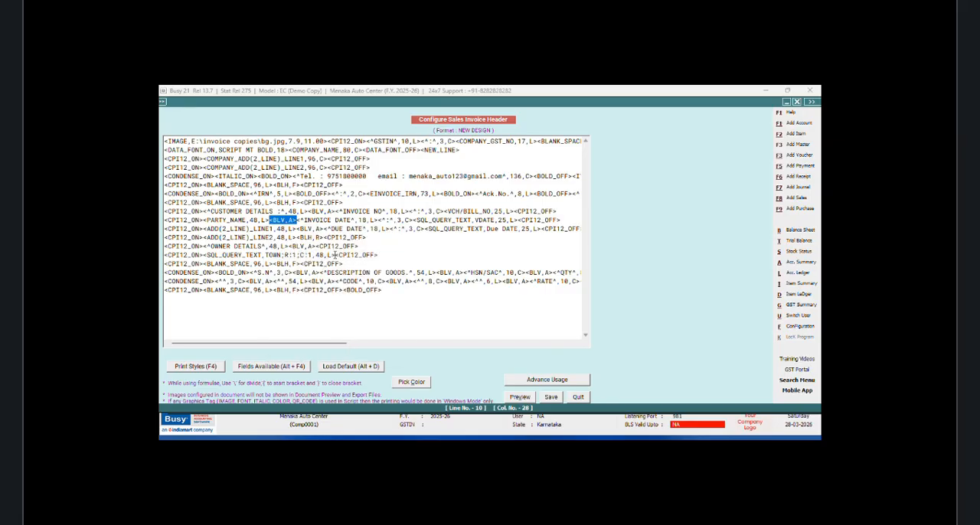
click(334, 255)
right_click(334, 255)
click(360, 297)
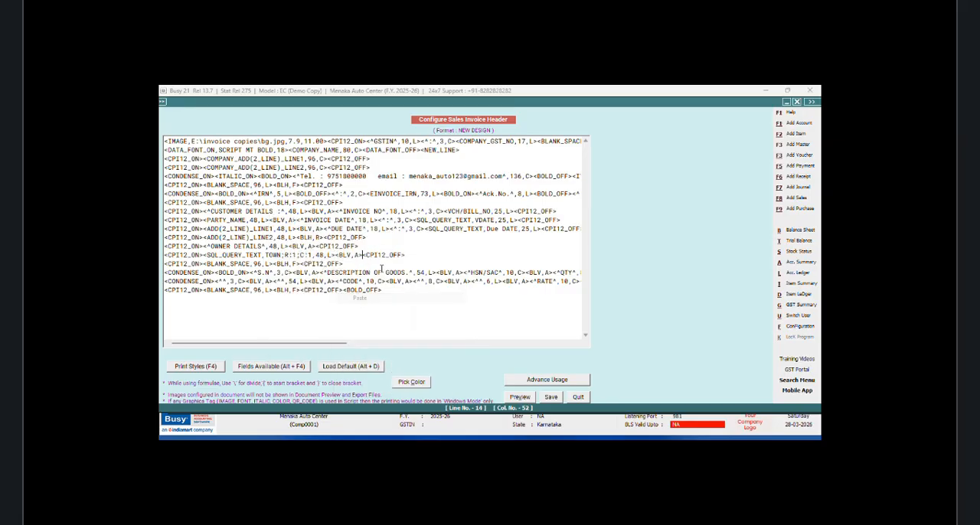
Step: Duplicate the TOWN;R:1;C:1 query line directly below itself and change the copy's column reference to C:2
drag(406, 255, 177, 260)
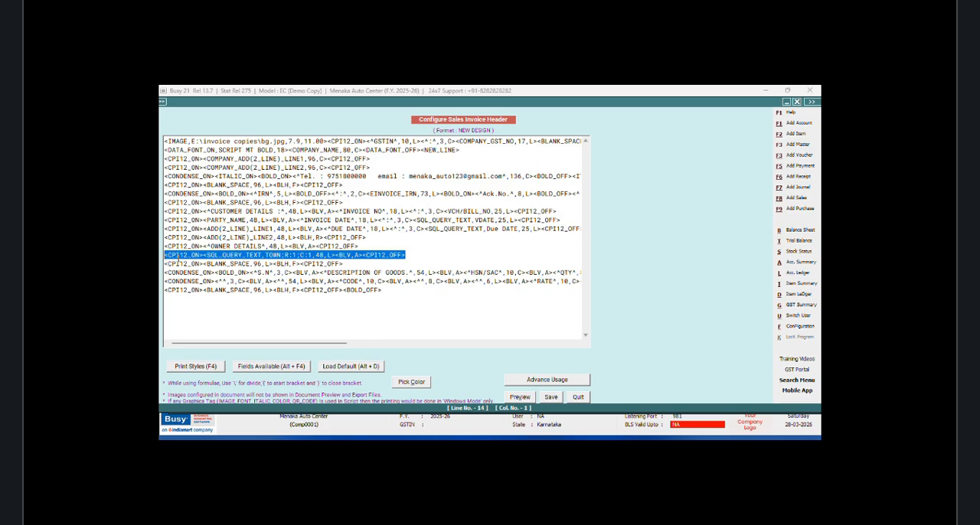
right_click(178, 260)
click(218, 288)
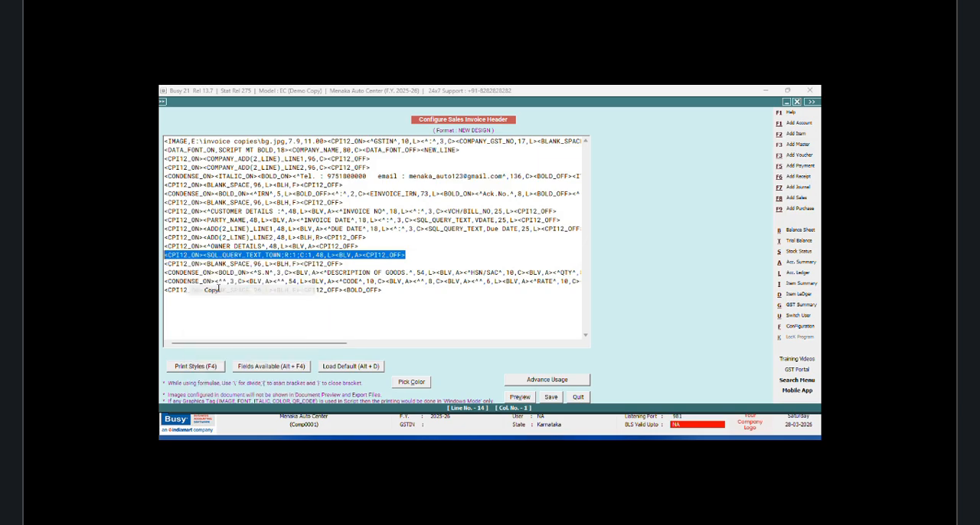
click(408, 259)
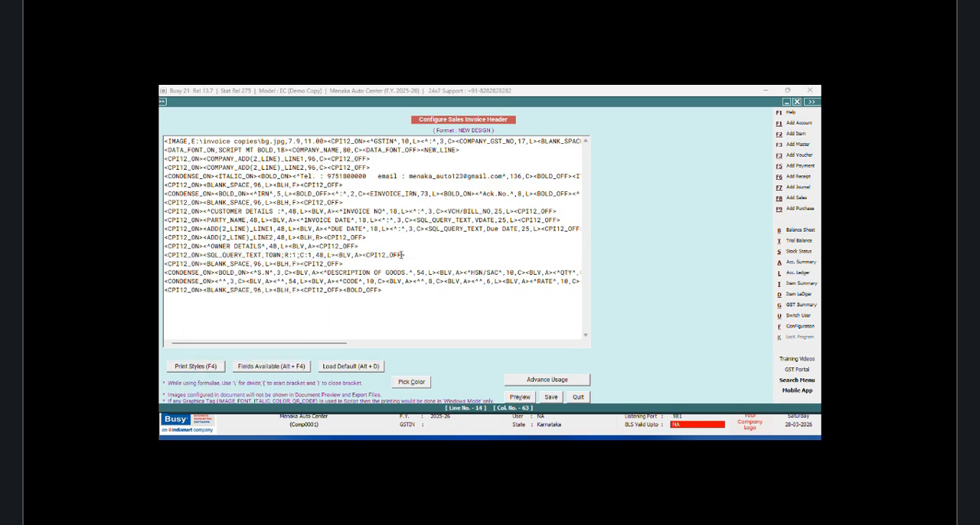
key(Return)
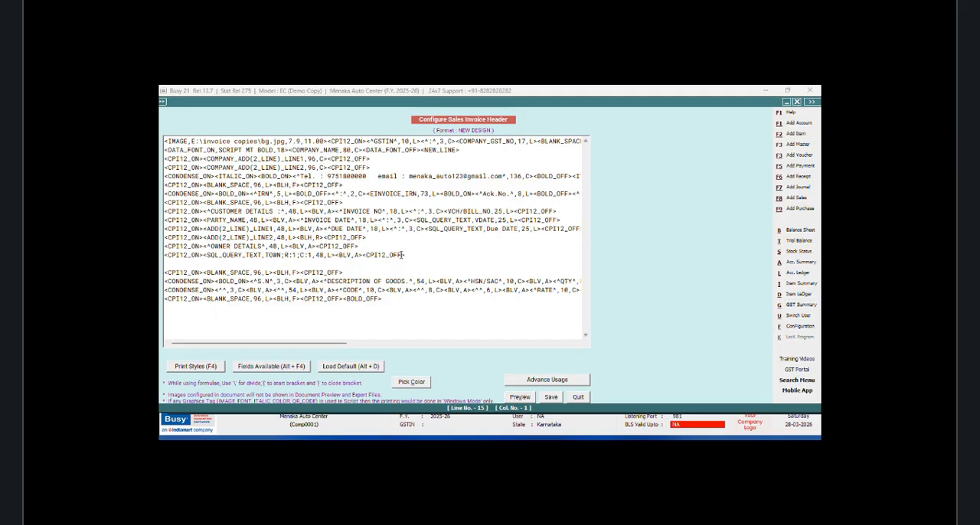
key(ctrl+v)
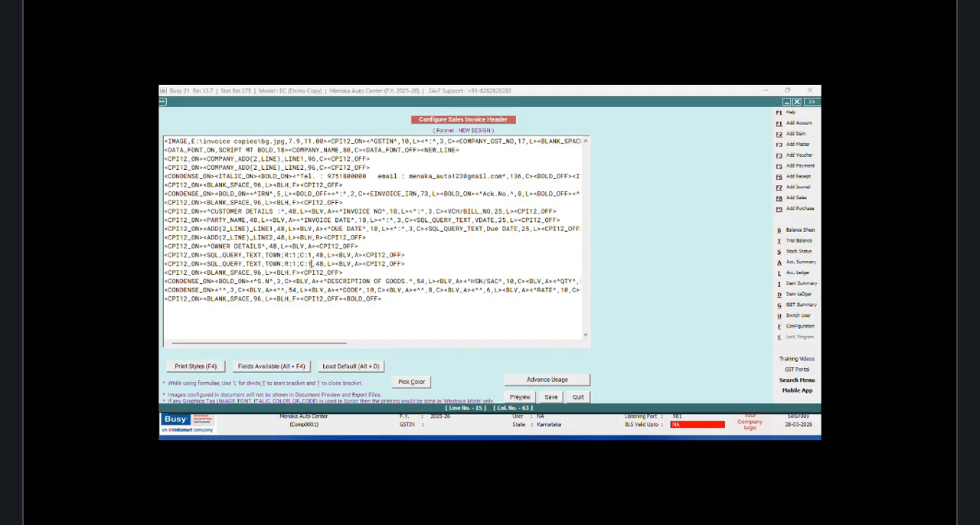
click(310, 263)
key(BackSpace)
text(2)
Step: Add another copy of the TOWN query line below the C:2 line and set its column reference to C:3
key(Return)
key(ctrl+v)
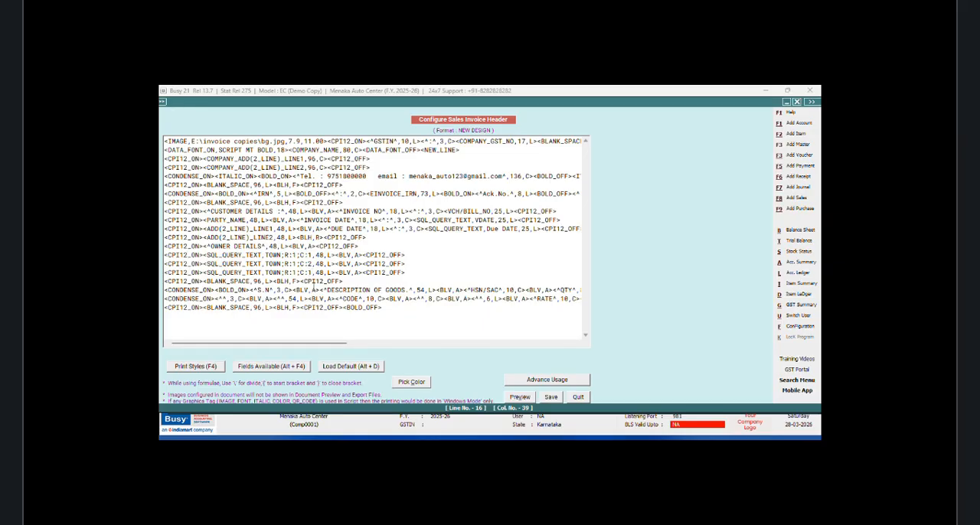
key(BackSpace)
text(3)
Step: Paste the TOWN query line below the C:3 line and set its column reference to C:4
click(409, 274)
key(Return)
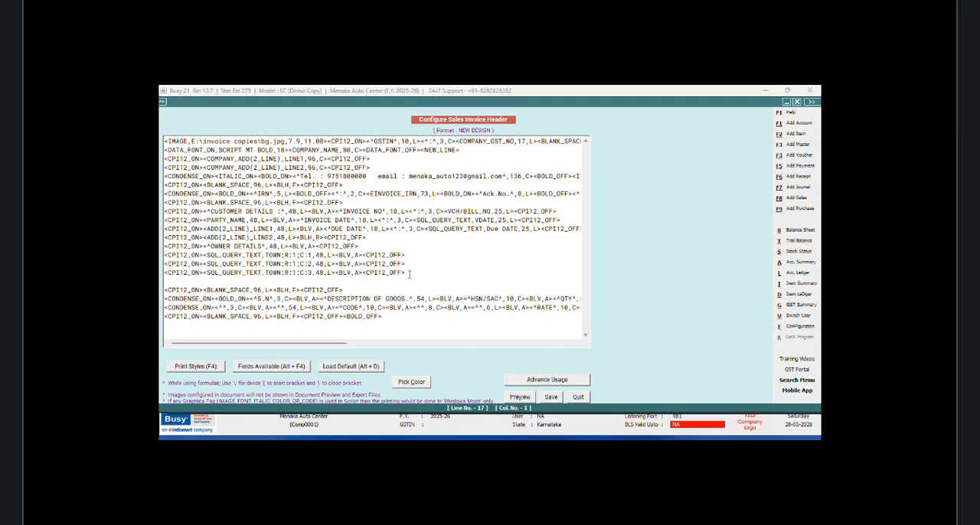
key(ctrl+v)
click(313, 282)
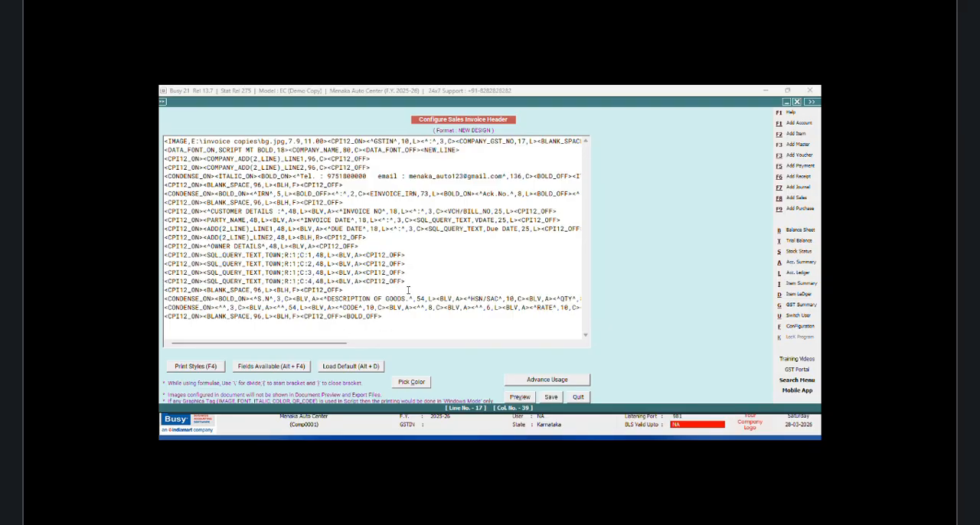
Step: Paste the TOWN query line below the C:4 line and set its column reference to C:5
key(Return)
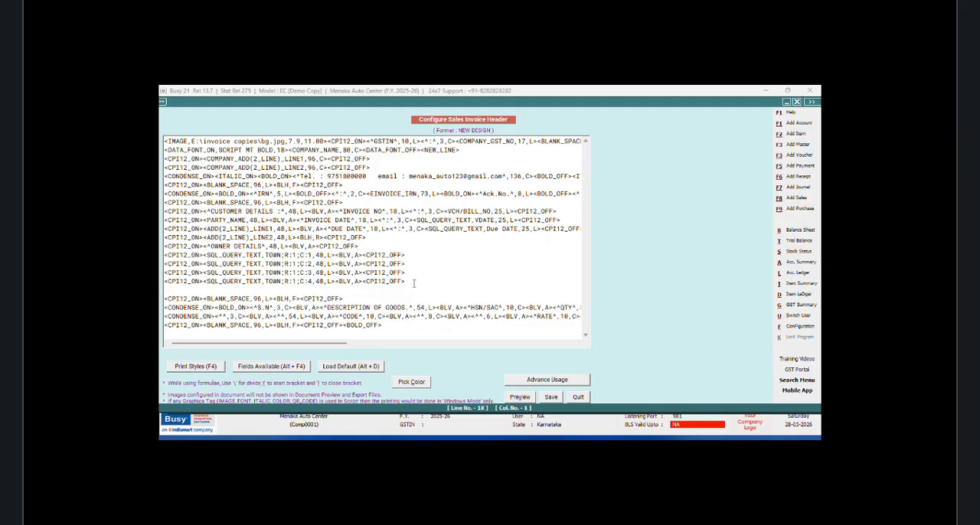
key(ctrl+v)
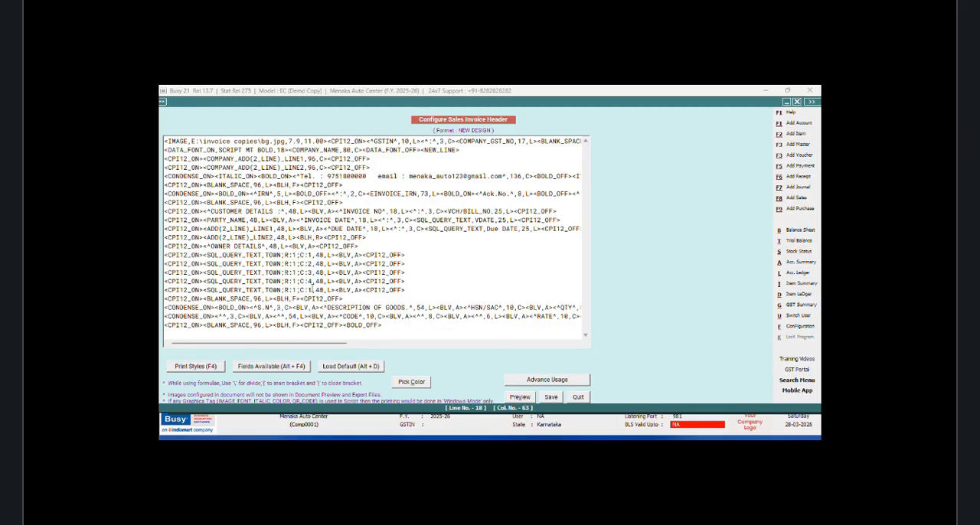
click(312, 289)
key(BackSpace)
text(5)
Step: Save the sales invoice header configuration and close the TOWN query
click(551, 397)
key(Escape)
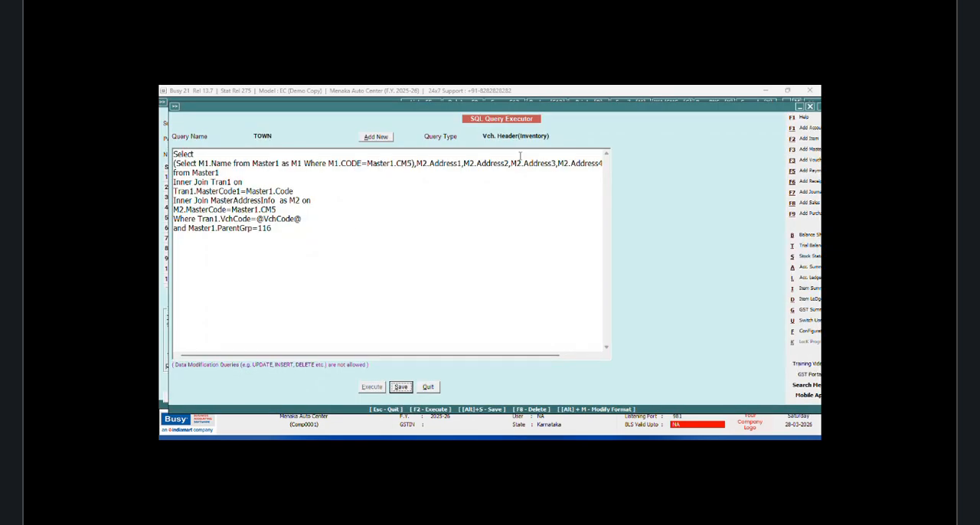
click(428, 387)
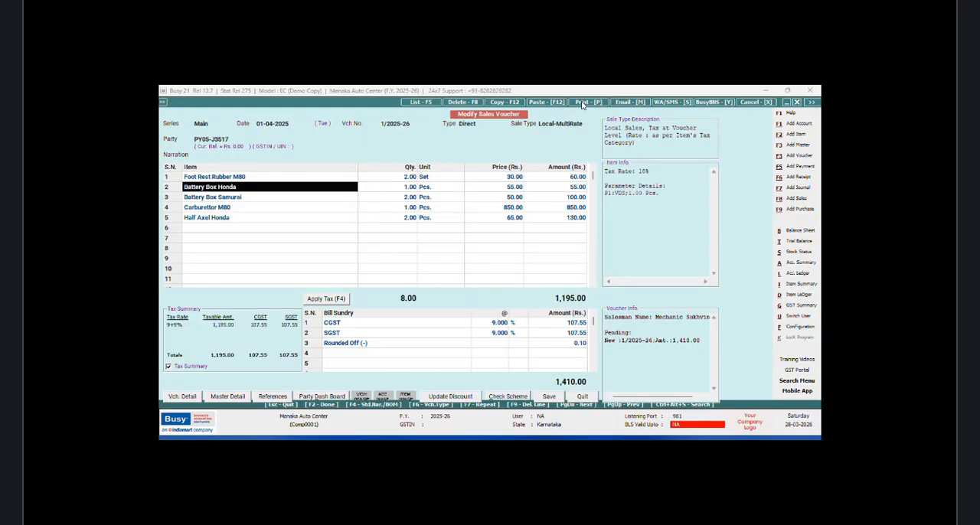
Step: Print the open sales voucher to check the invoice layout
click(581, 102)
click(444, 271)
Step: Open the SQL Query Executor and add a new query named HONDA without a password
click(254, 181)
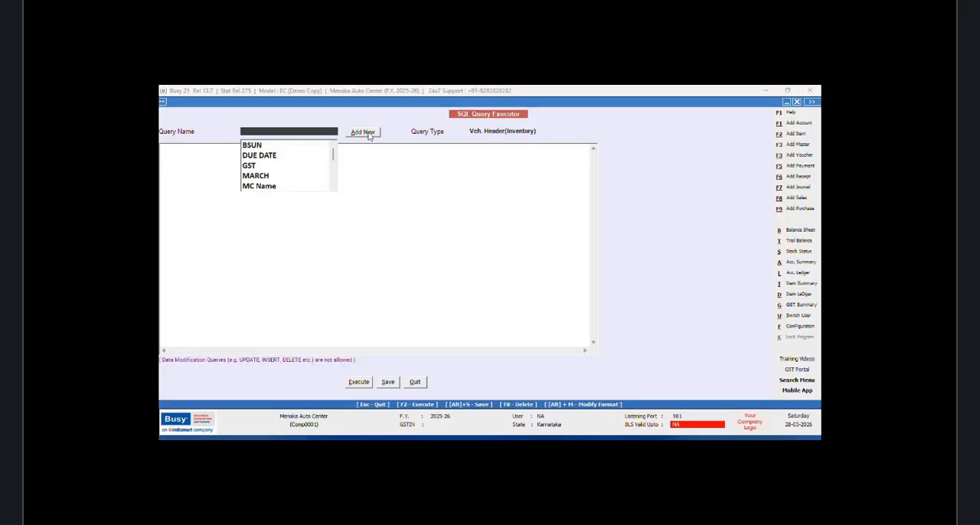
click(369, 136)
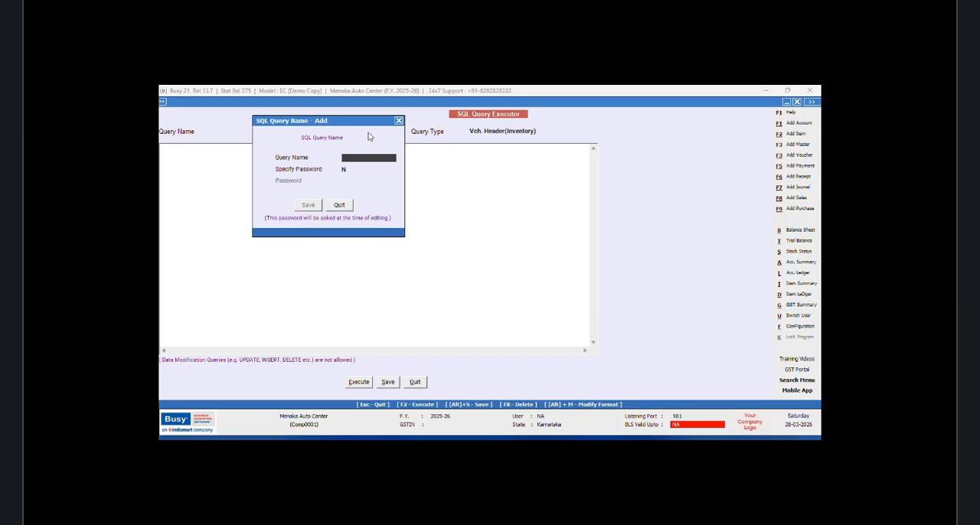
text(HONDA)
click(307, 205)
drag(282, 102, 294, 106)
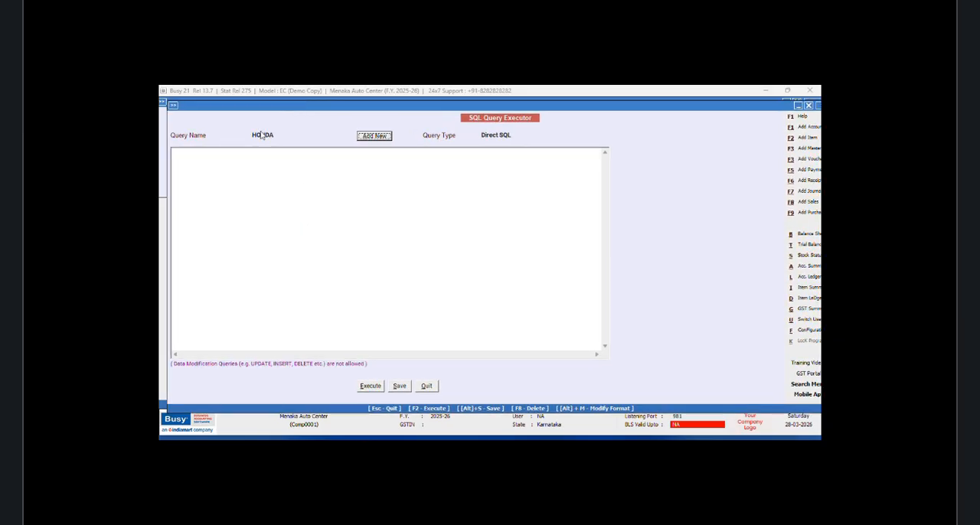
Step: Begin the HONDA query with Select and the fields M2.OF1,M2.OF2,M2.OF3
click(187, 153)
text(Select)
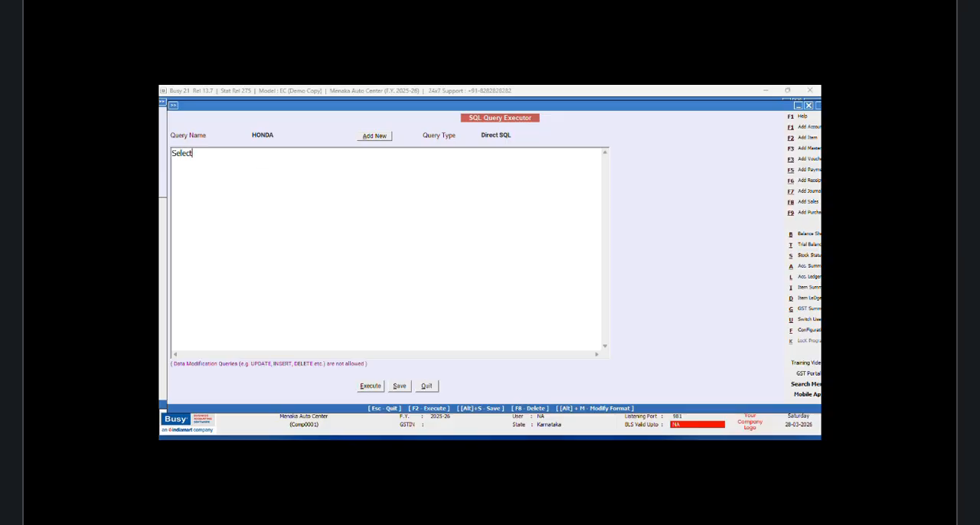
key(Return)
text(M2)
text(.Addre)
key(BackSpace)
key(BackSpace)
key(BackSpace)
key(BackSpace)
key(BackSpace)
text(OF1,M2.OF2,M2.OF3 f)
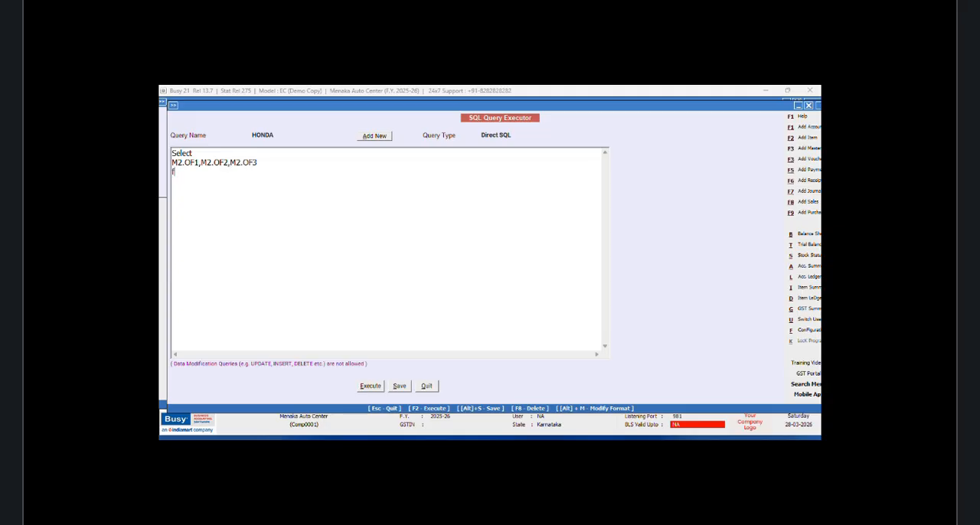
text(rom MasterAddressInfo as M)
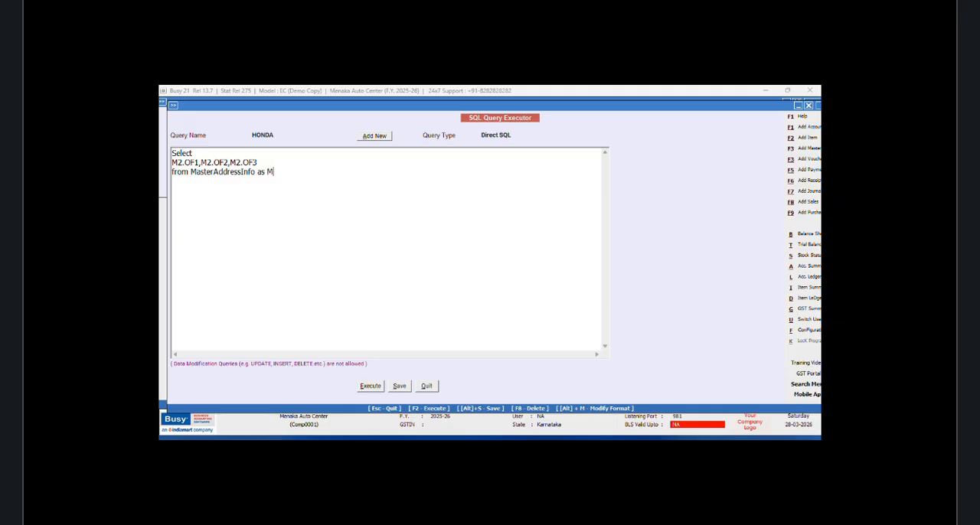
text(2)
Step: Add the source line from MasterAddressInfo as M2 to the query
key(Return)
Step: Add the line Inner Join Master1 on below the MasterAddressInfo source line
text(Inner Joi)
text(n Tran)
key(BackSpace)
key(BackSpace)
key(BackSpace)
key(BackSpace)
text(Maser)
key(BackSpace)
key(BackSpace)
text(ter1 on)
key(Return)
Step: Enter the join condition Master1.Code=M2.MasterCode for the Master1 join
text(Master)
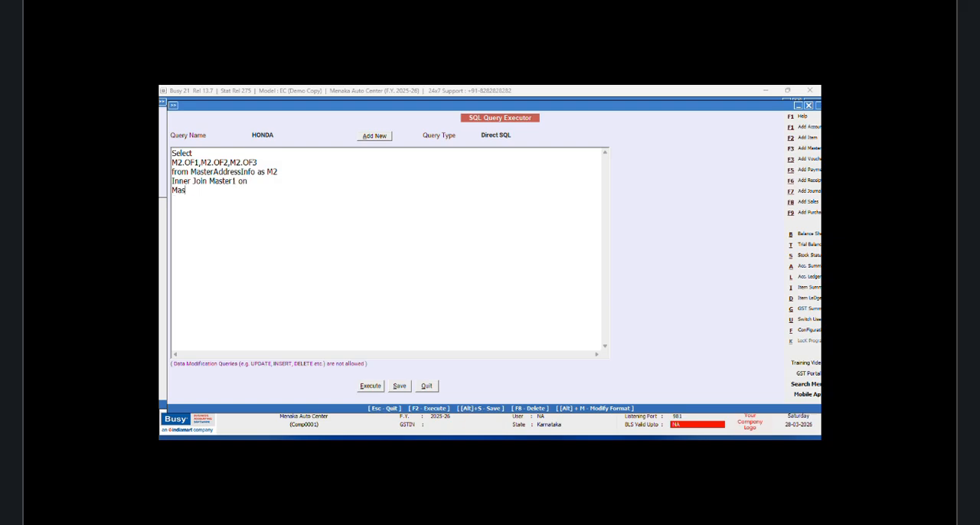
text(1.Code=M2.MasterCode )
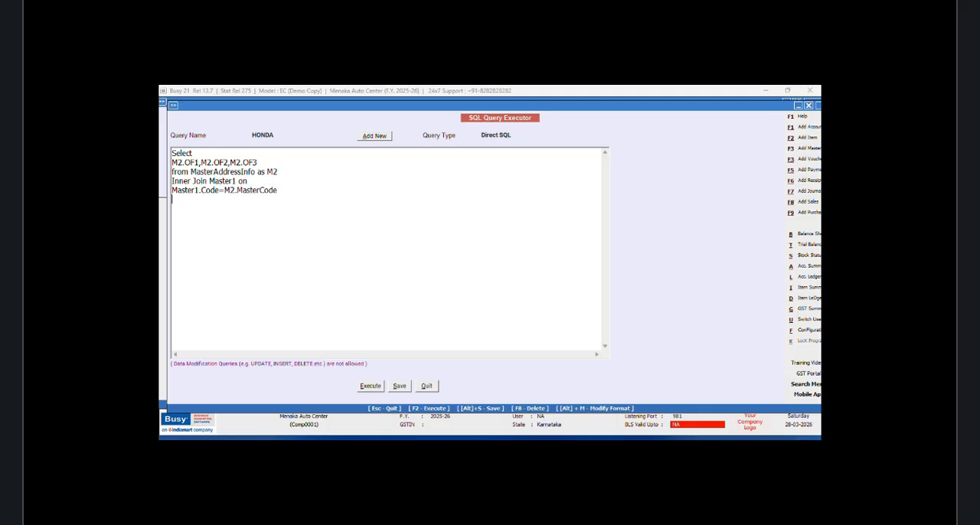
text(Where Master1.ParentGrp=116)
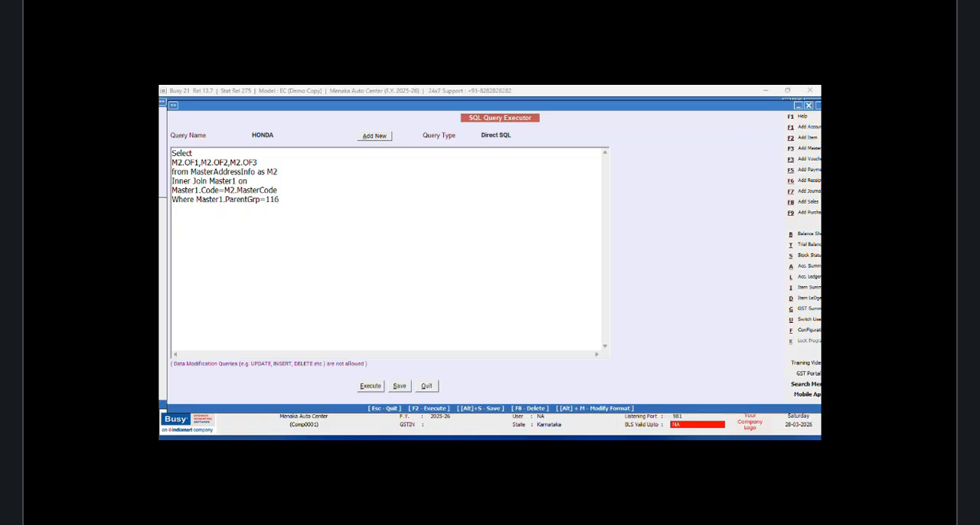
Step: Execute the HONDA query, view its OF1 to OF3 columns, and return to the query text
click(370, 387)
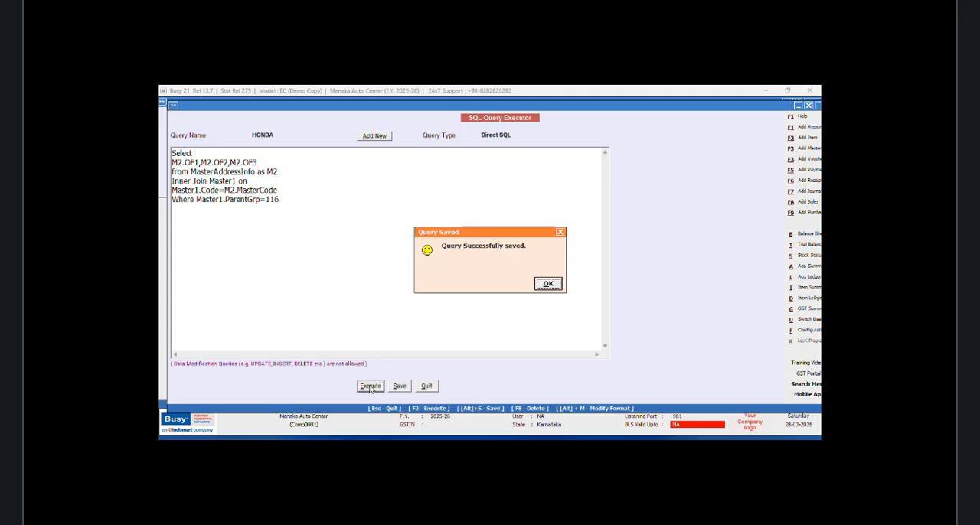
click(549, 286)
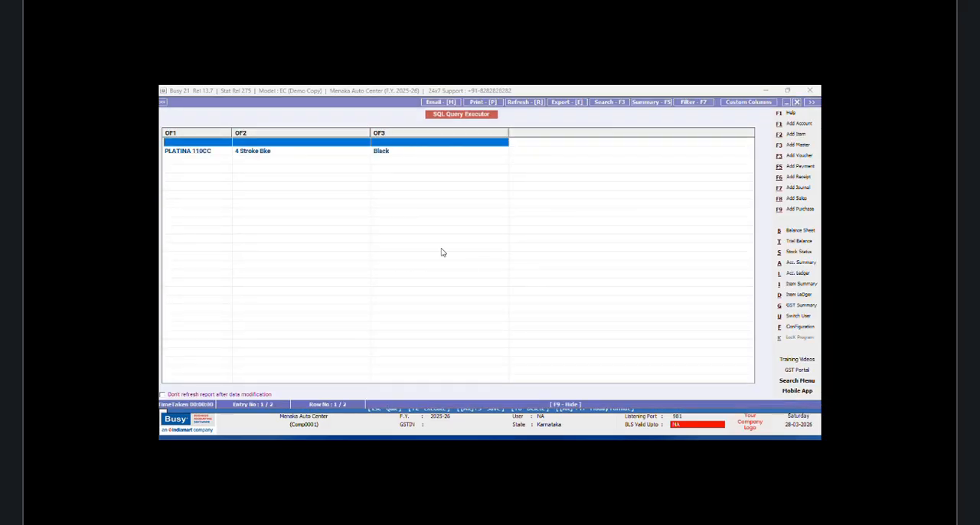
click(797, 102)
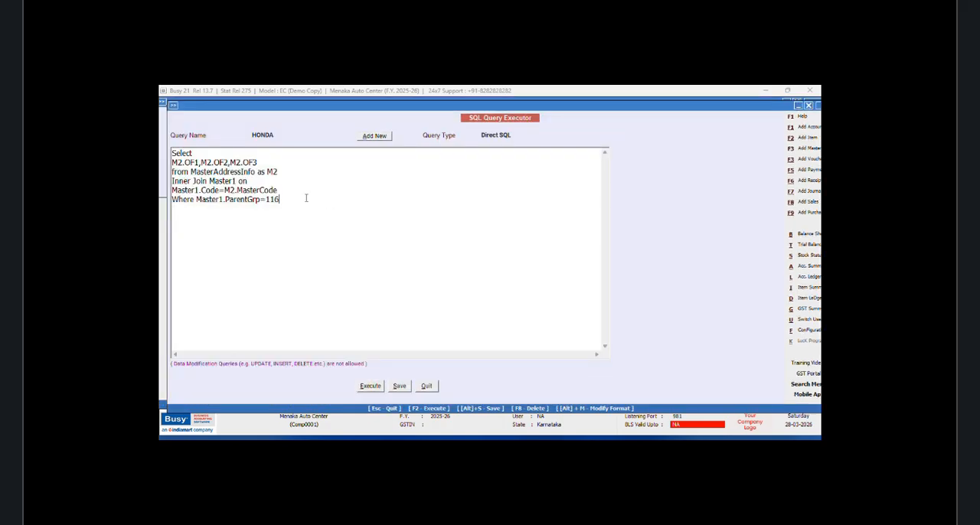
Step: Add the condition and Master1.CM5=0 to the query, and execute it to check the rows
text(and Master1.CM5=0)
click(373, 389)
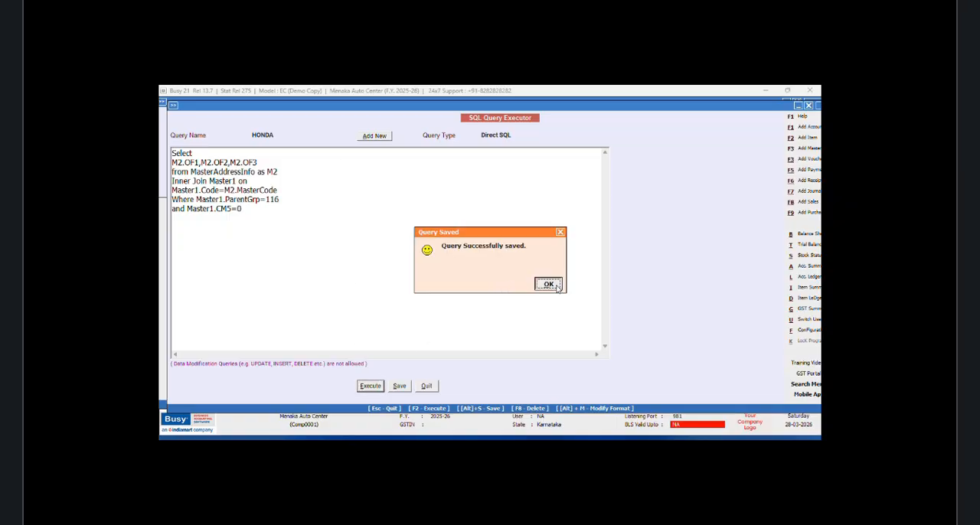
click(555, 284)
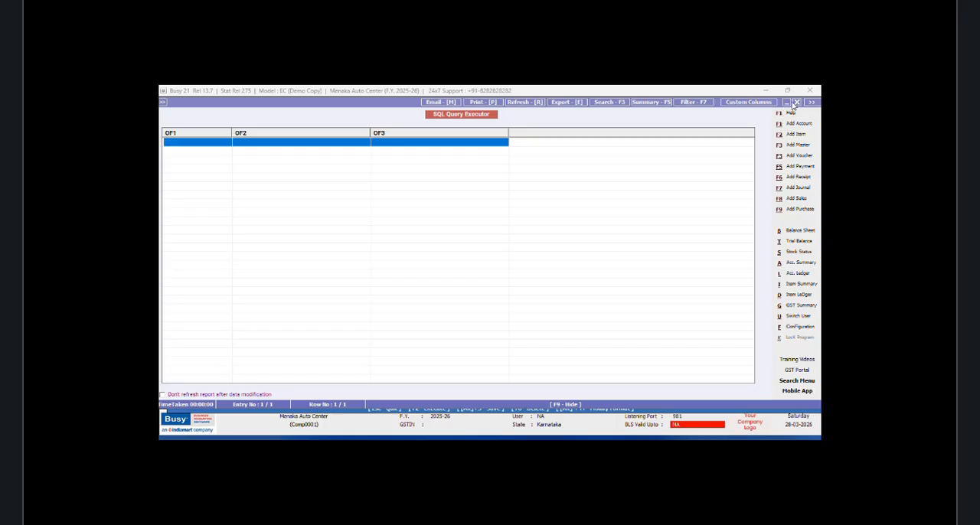
click(795, 103)
Step: Change the CM5 condition to Master1.CM5>0 and execute the query again to check the rows
click(238, 208)
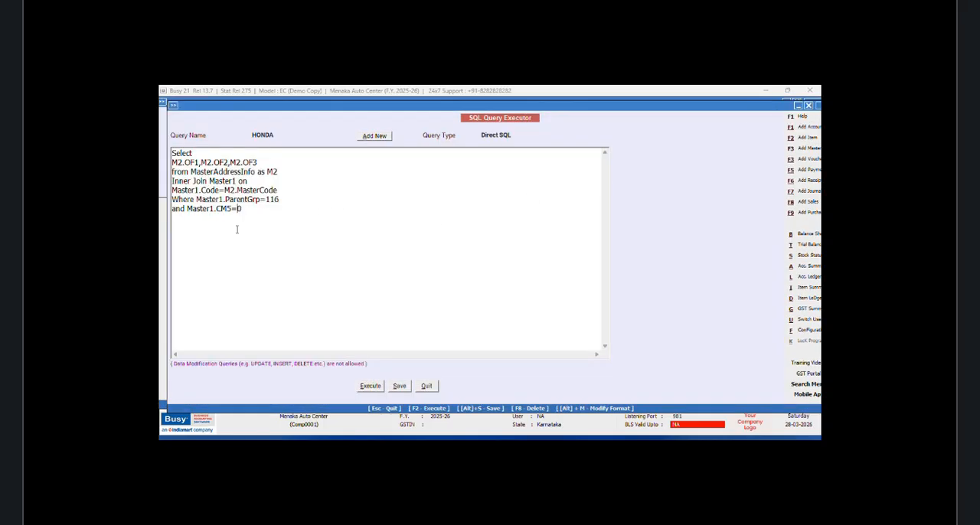
key(Left)
key(BackSpace)
text(>)
click(369, 386)
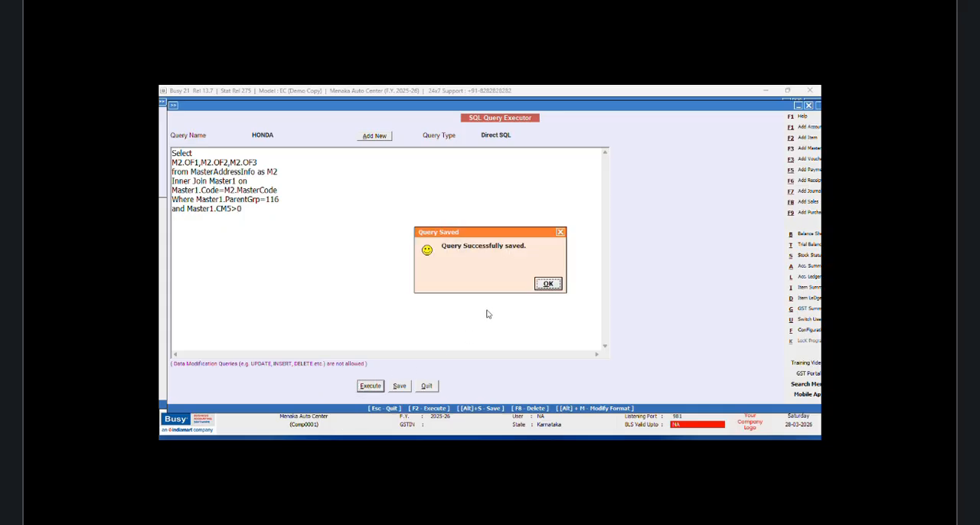
click(548, 283)
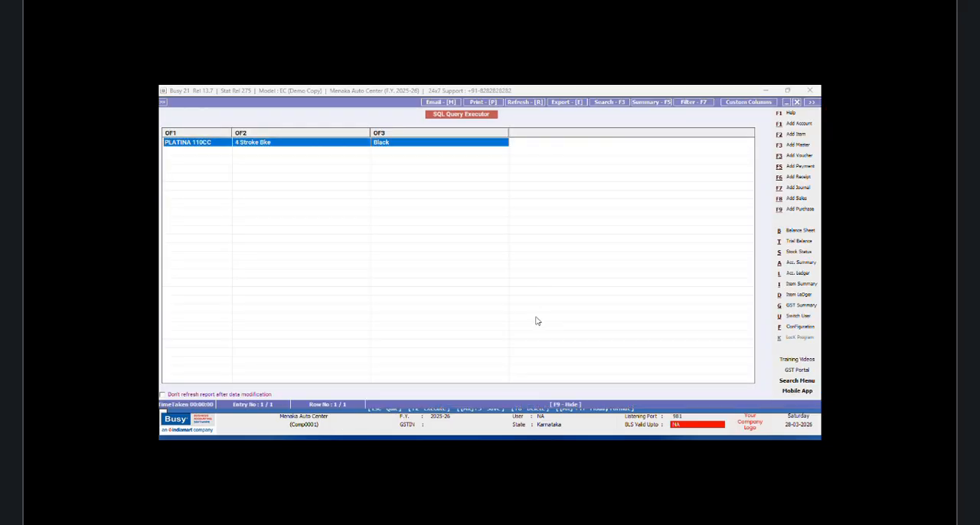
click(797, 102)
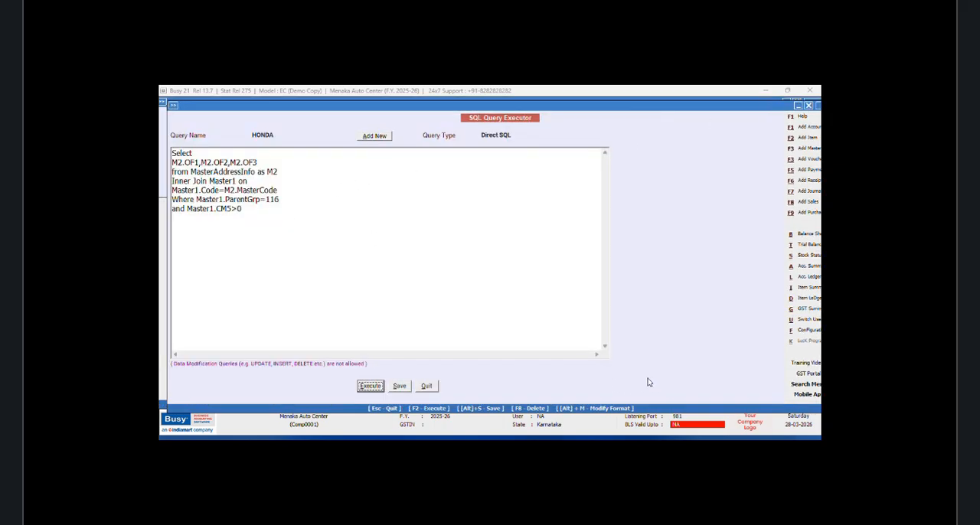
Step: Move the Master1.ParentGrp=116 condition onto its own line below Where, prefixed with AND
click(195, 199)
key(Return)
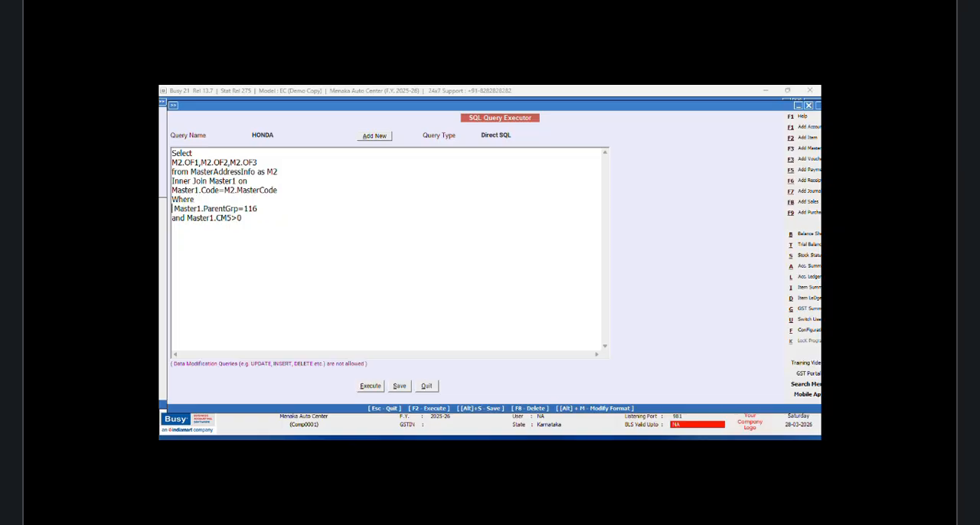
text(AND)
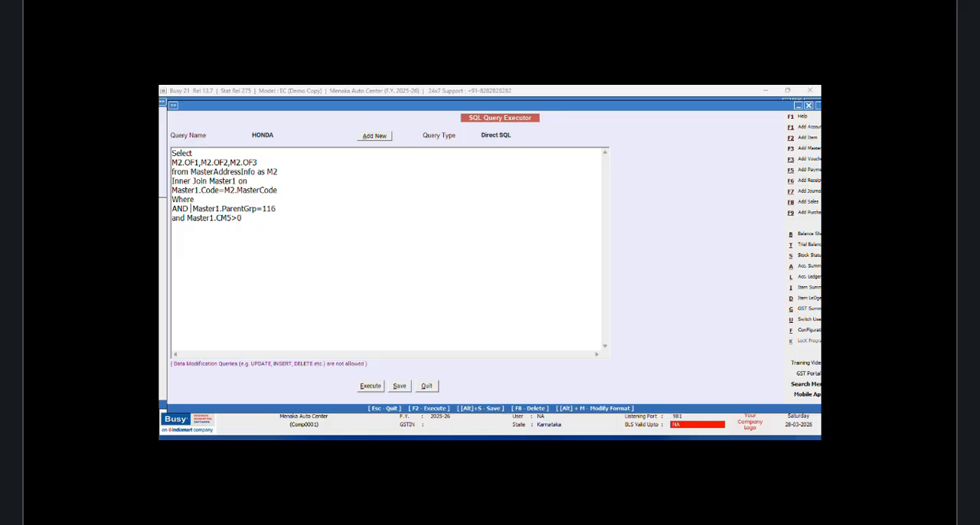
Step: After Where, begin the condition Master1.Code=(Select Tran1.MasterCode1
click(208, 202)
text(Master1.Code=(Select Tran1.)
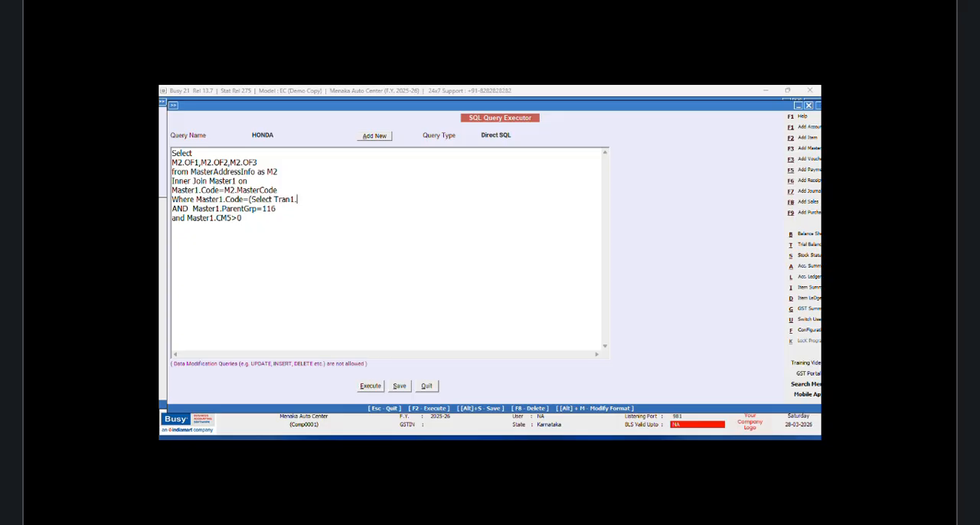
text(MasterCode1 from Tran1 Where Tran)
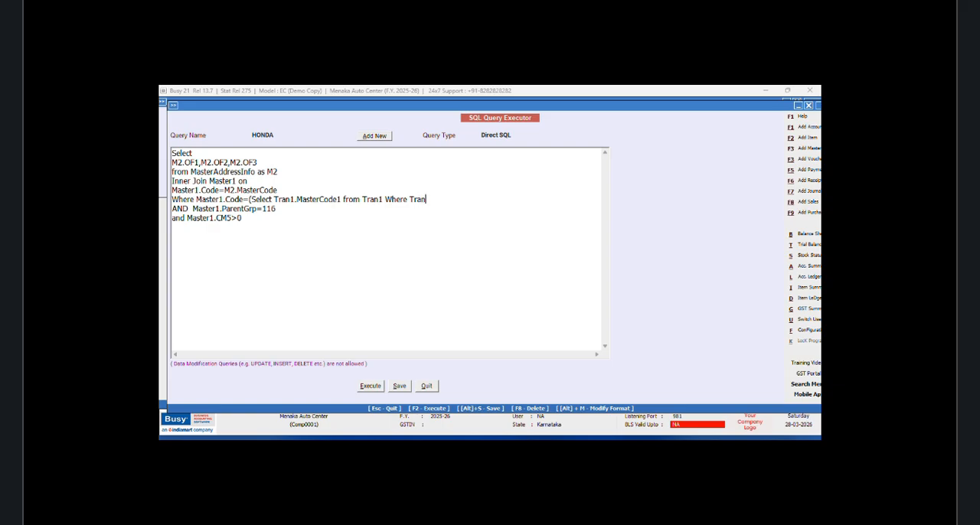
text(1.VchCode=@VchCode@))
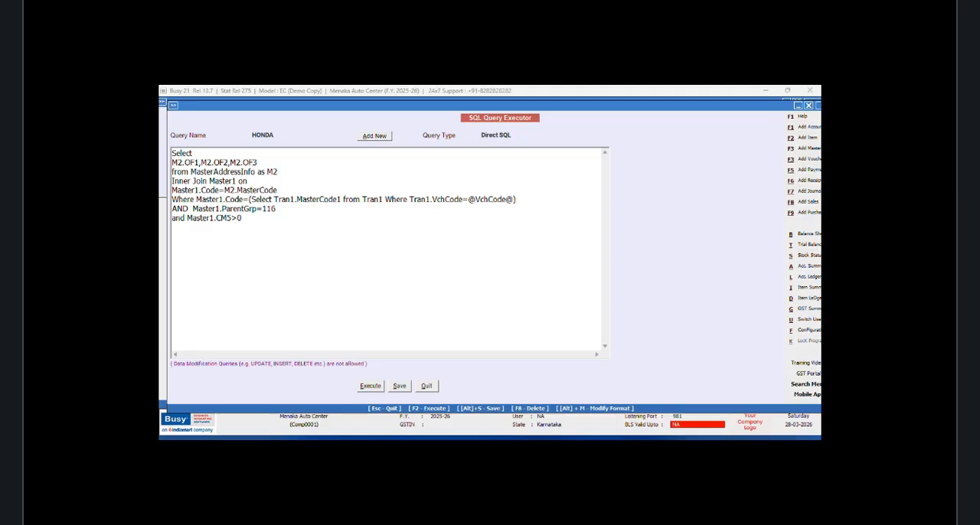
Step: Set the HONDA query's type to Vch. Header(Inventory)
click(512, 135)
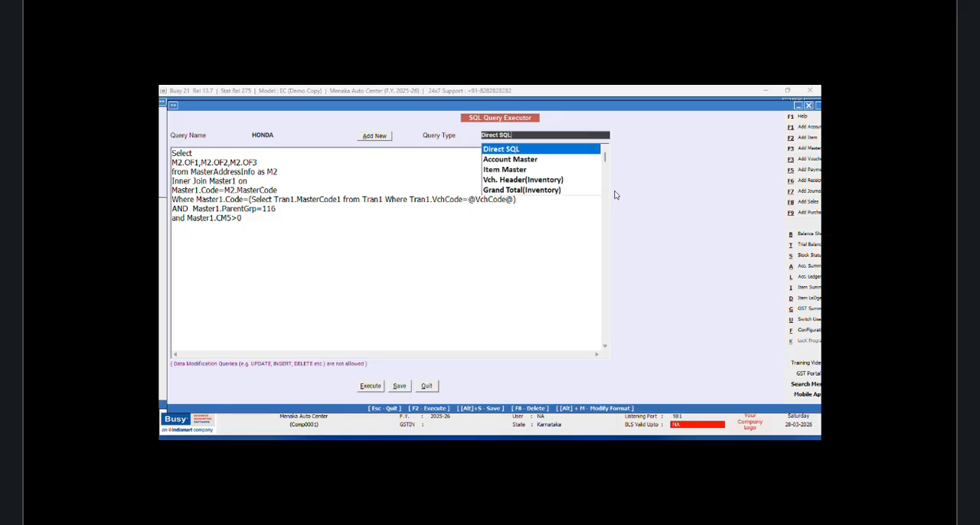
click(605, 194)
click(522, 170)
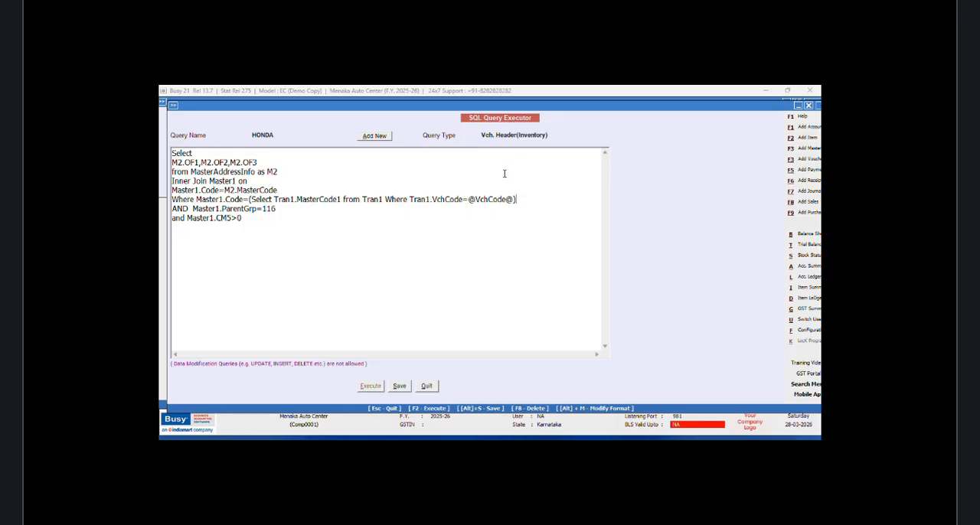
Step: Save the HONDA query and open the header of the NEW DESIGN sales invoice format in advanced document printing configuration
click(400, 388)
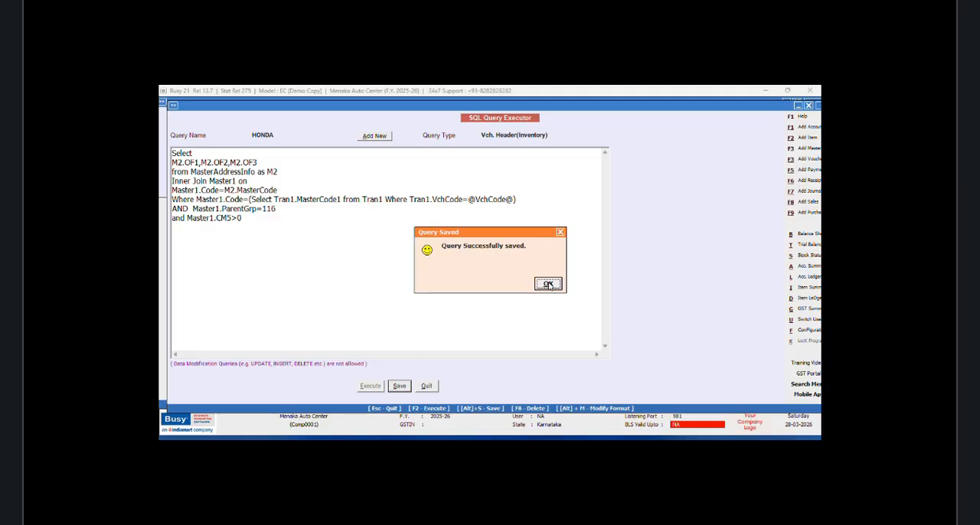
click(550, 284)
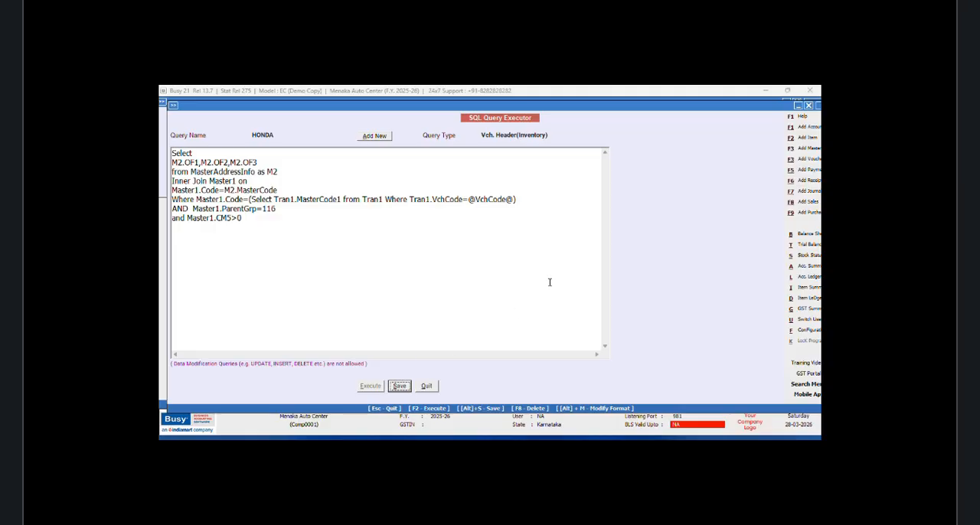
click(804, 331)
click(257, 174)
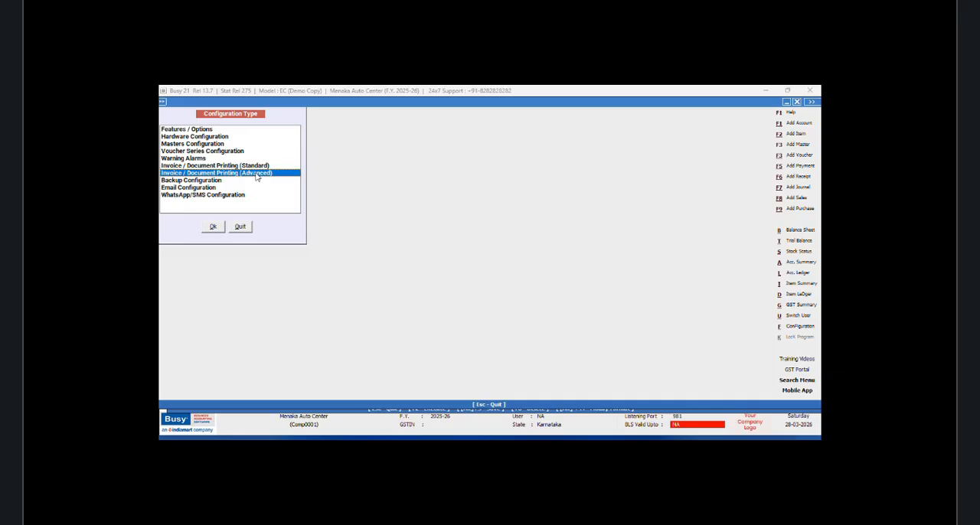
click(215, 228)
click(175, 143)
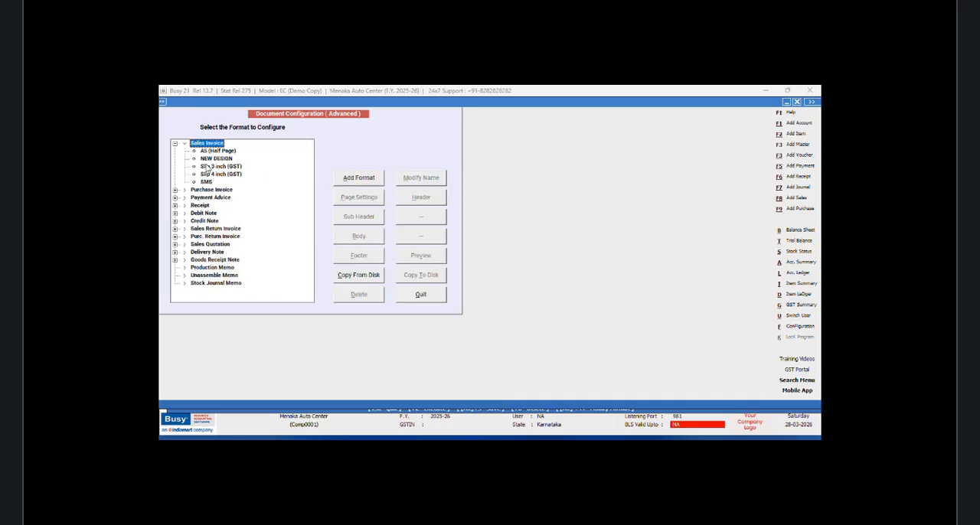
click(214, 158)
click(417, 199)
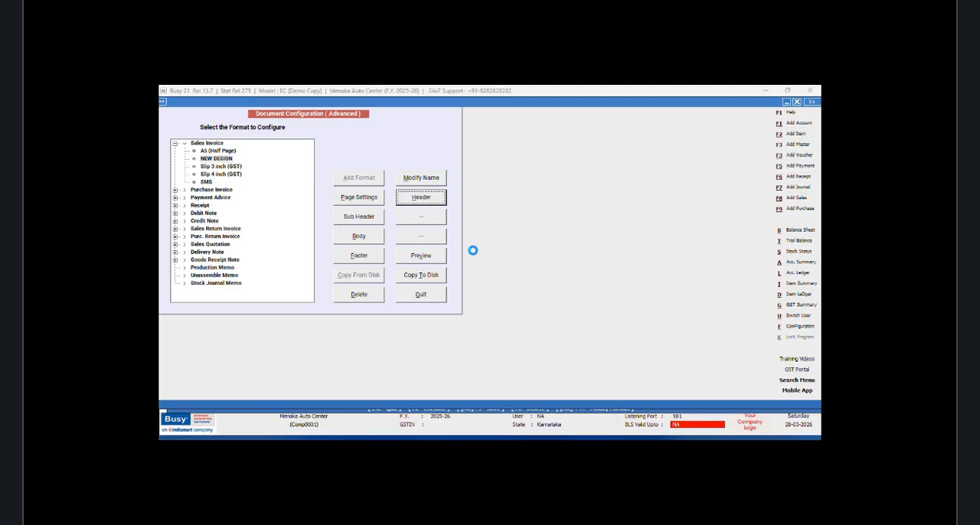
Step: Insert an SQL_QUERY_TEXT field after the colon on the VEHICLE line, before CPI12_OFF
drag(342, 346, 363, 346)
click(408, 263)
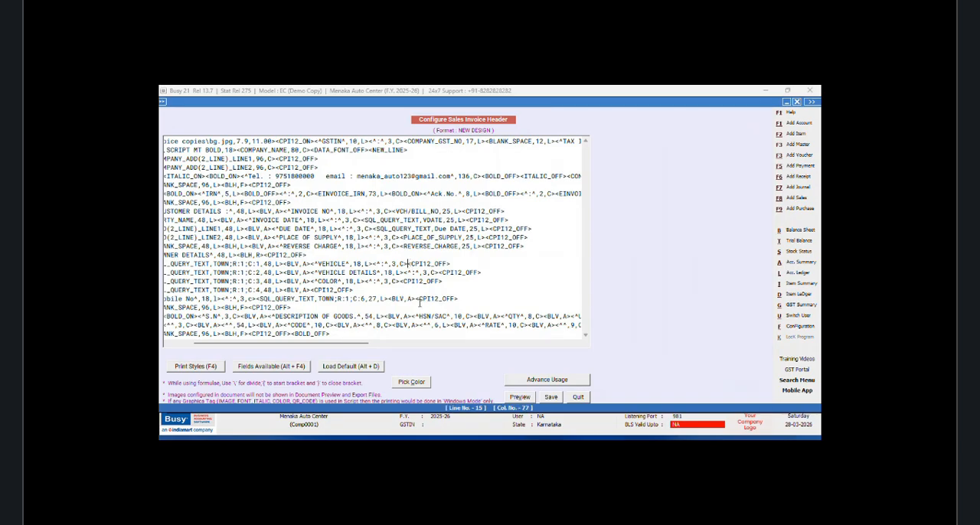
key(alt+F4)
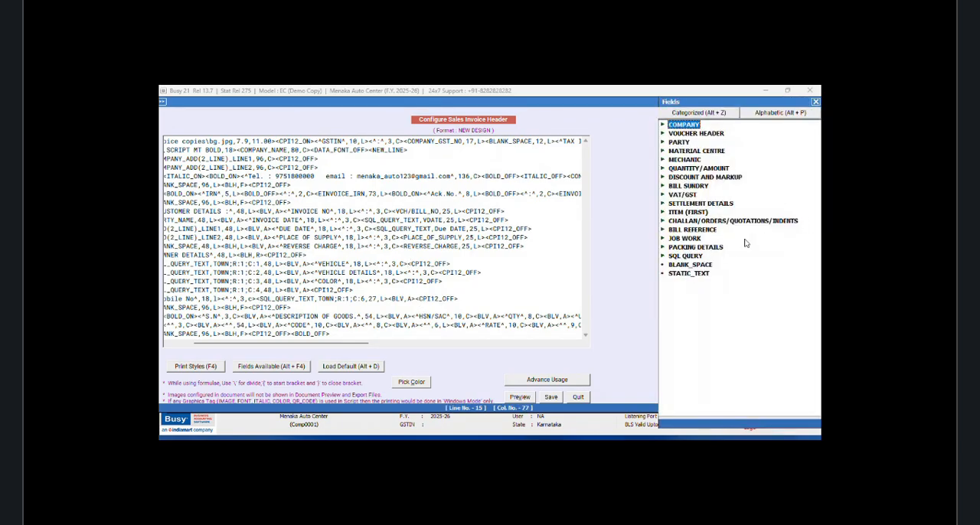
click(679, 257)
double_click(705, 283)
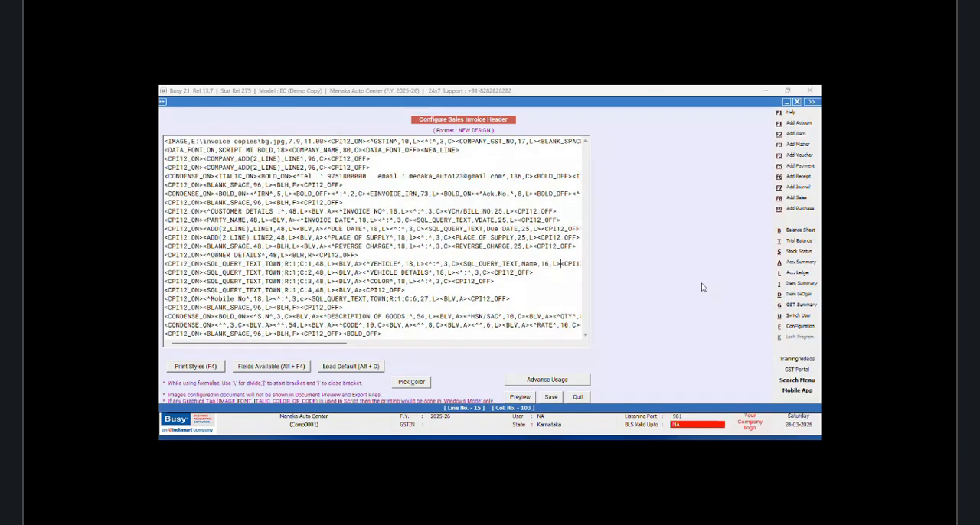
Step: Replace the Name placeholder in the VEHICLE line's SQL_QUERY_TEXT field with HONDA;R:1;C:1
click(540, 263)
key(BackSpace)
key(BackSpace)
key(BackSpace)
key(BackSpace)
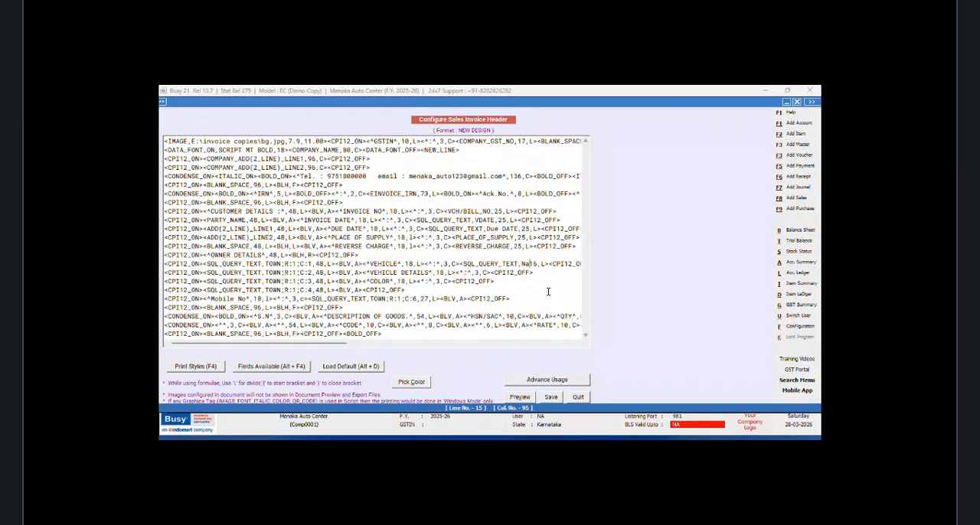
text(HONDA;R)
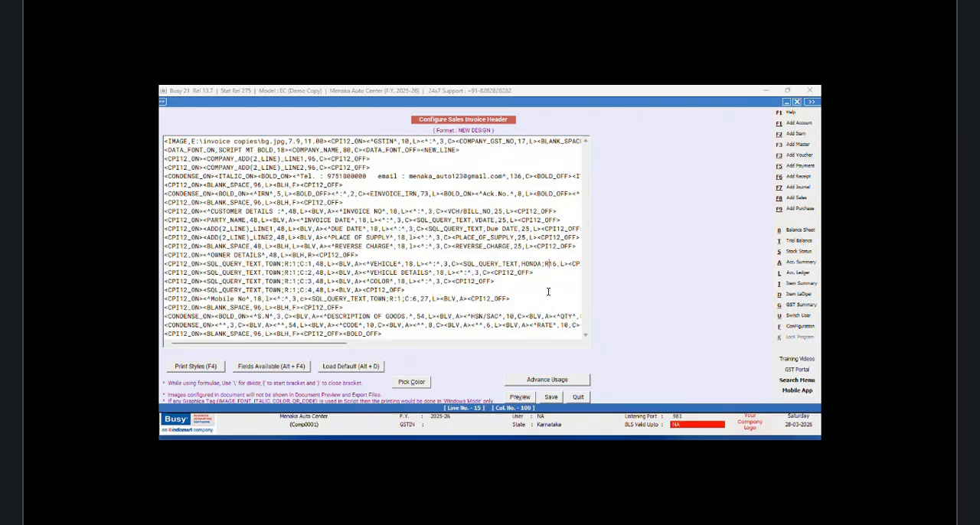
text(:1;)
key(BackSpace)
text(;C)
text(:1;C:1)
Step: Add a comma after C:1 in the VEHICLE query field and set the field width to 25
drag(344, 344, 369, 345)
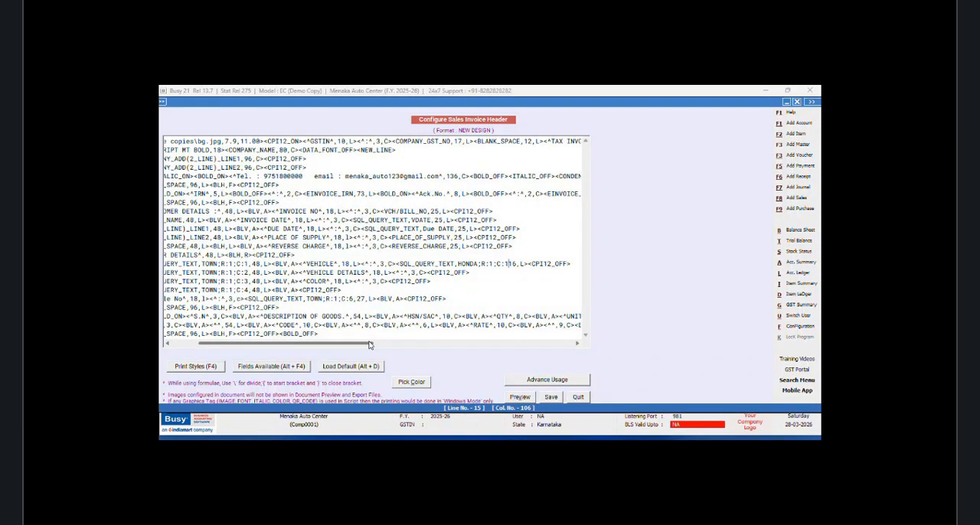
text(,)
click(521, 263)
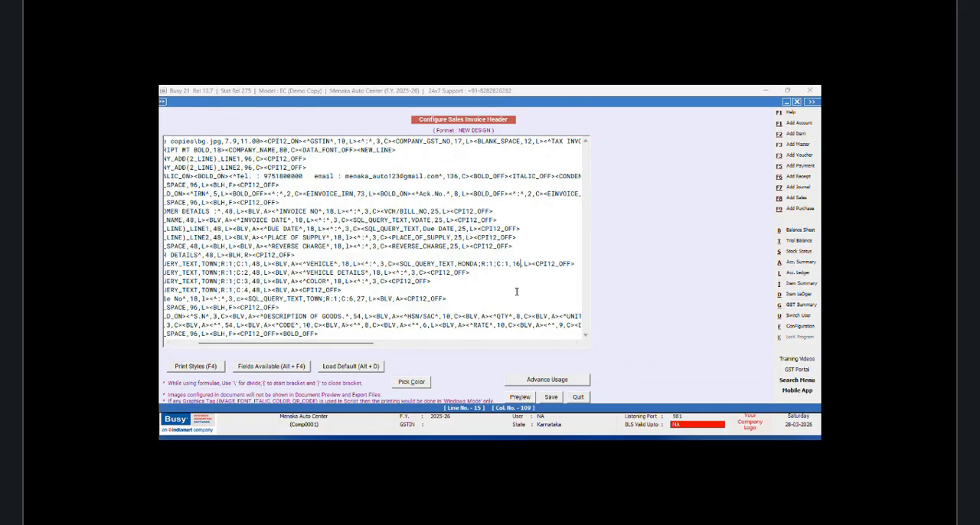
key(BackSpace)
key(BackSpace)
text(25)
Step: Copy the HONDA query field to after the colon on the VEHICLE DETAILS line and set its column to C:2
drag(397, 263, 534, 264)
key(ctrl+c)
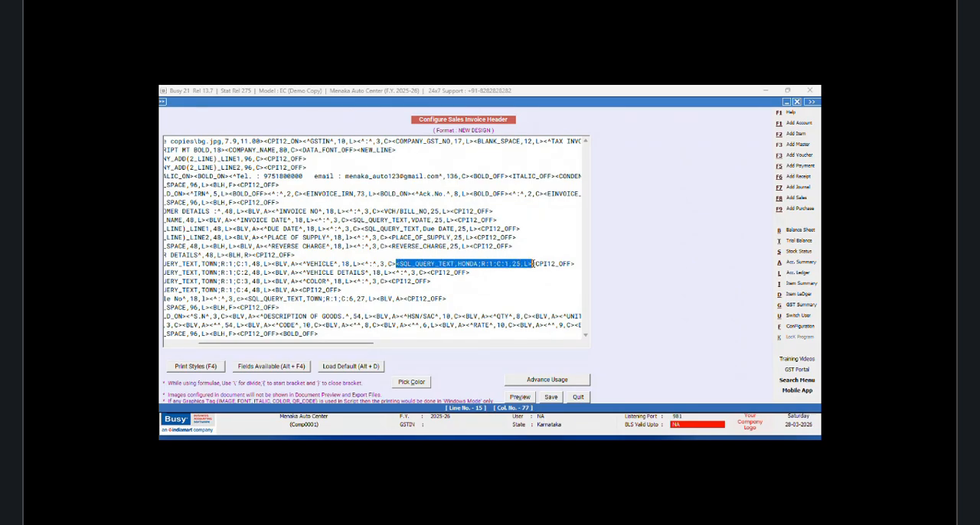
right_click(533, 264)
click(545, 296)
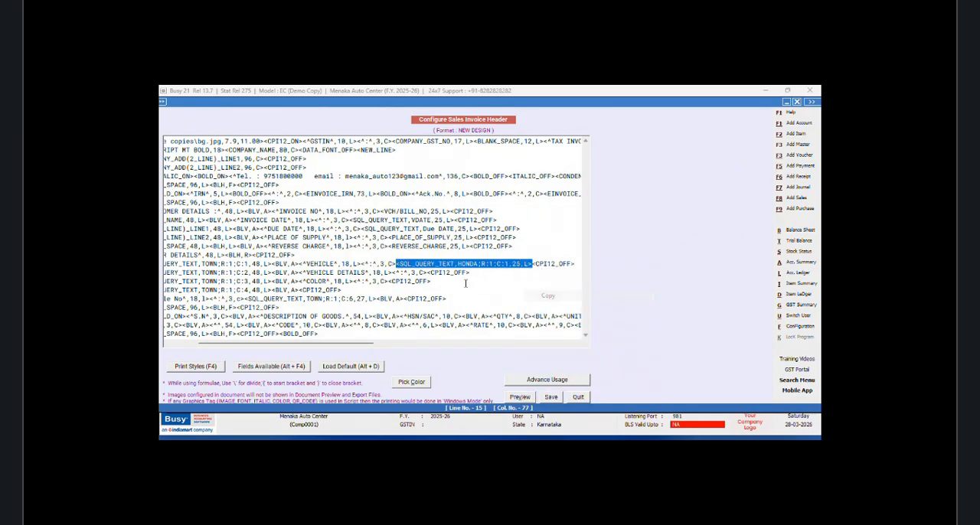
click(429, 272)
right_click(430, 273)
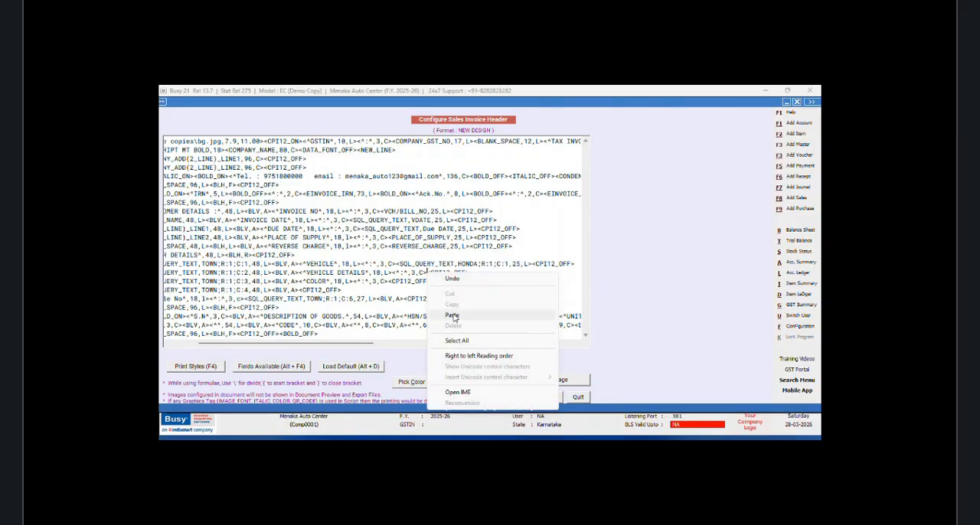
click(452, 315)
click(539, 272)
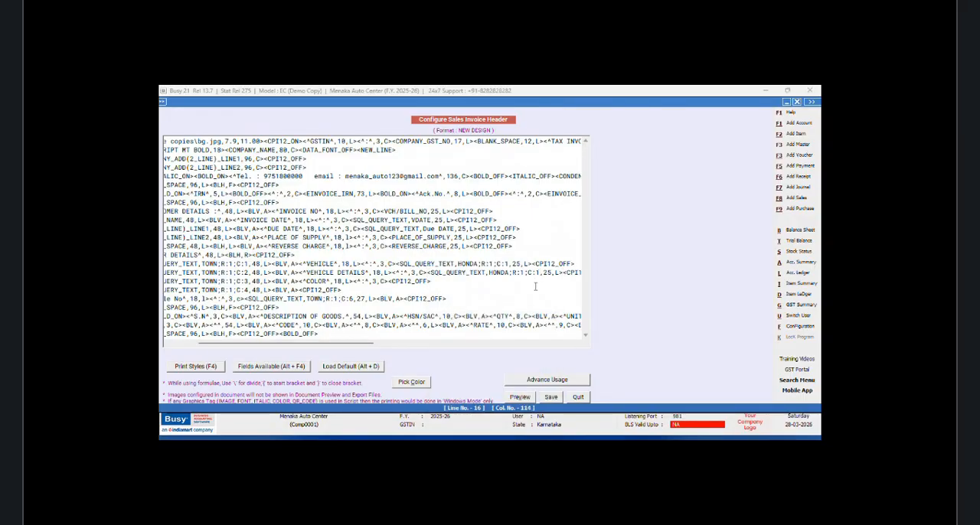
key(BackSpace)
text(2)
Step: Paste the HONDA query field after the colon on the COLOR line and save the invoice header
right_click(390, 282)
click(442, 323)
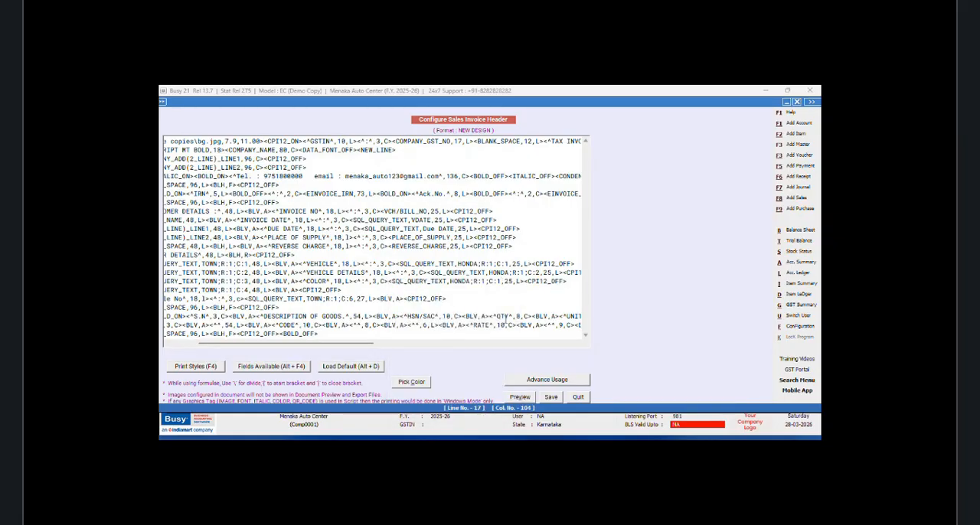
click(549, 397)
click(424, 297)
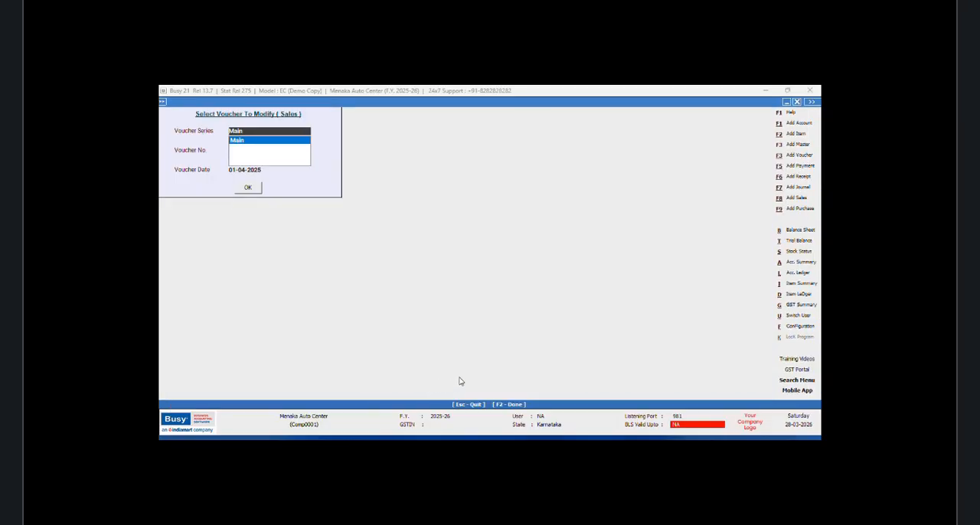
Step: Open the Main series sales voucher dated 01-04-2025 and preview its invoice in the NEW DESIGN format
click(247, 188)
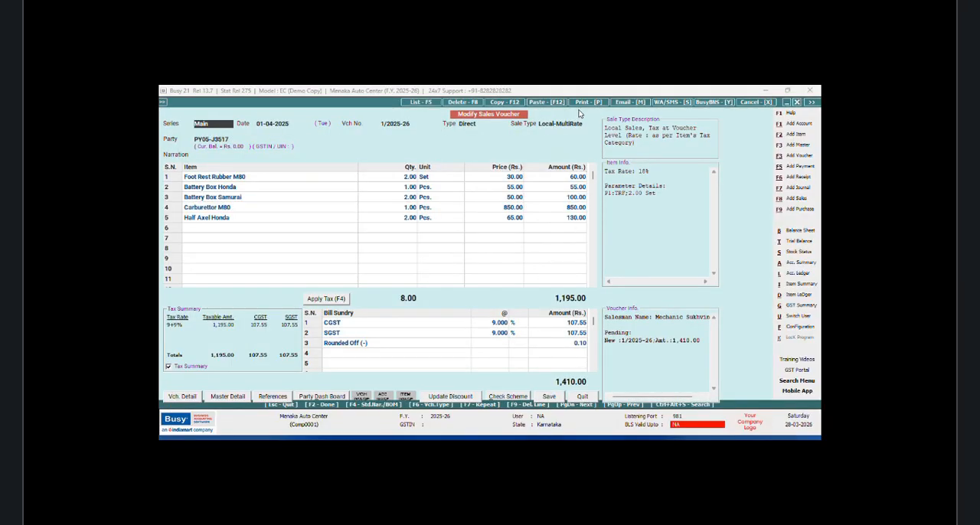
click(582, 103)
key(Escape)
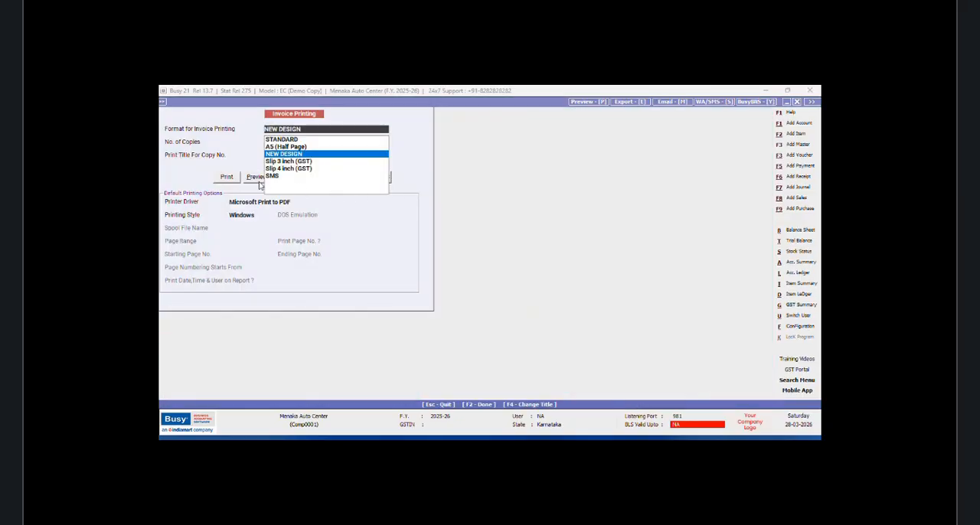
click(258, 182)
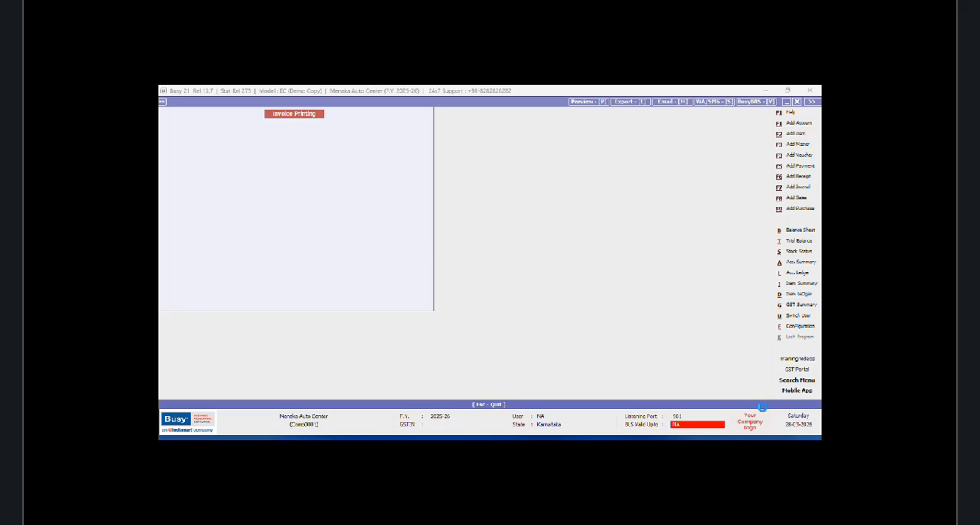